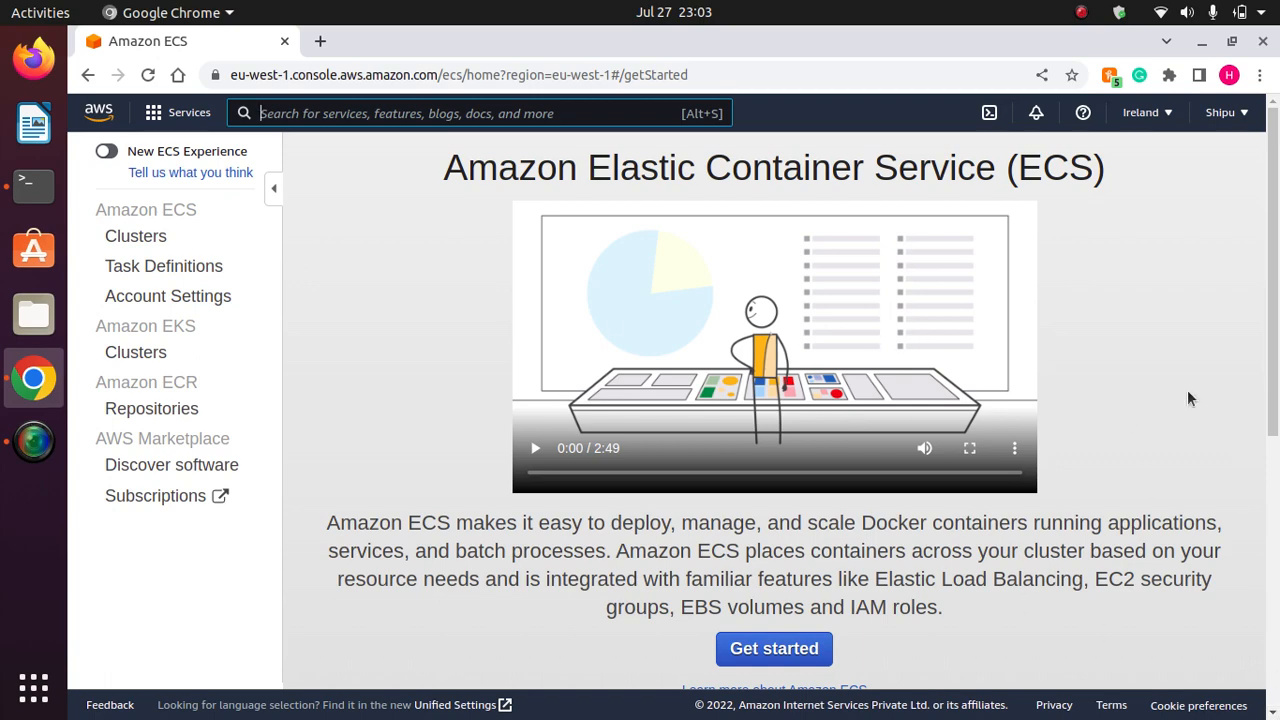
Start creating an ECS cluster from the EC2 Linux + Networking template and proceed to its configuration.
click(137, 238)
click(347, 288)
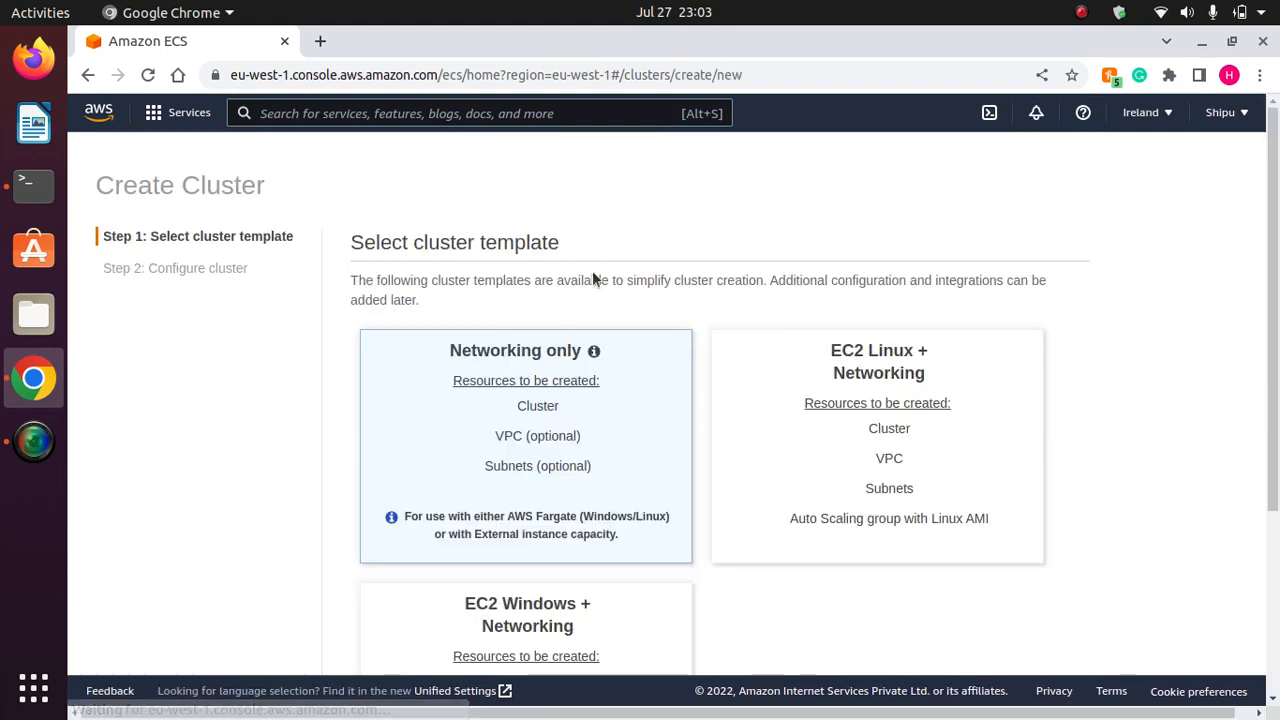
click(895, 405)
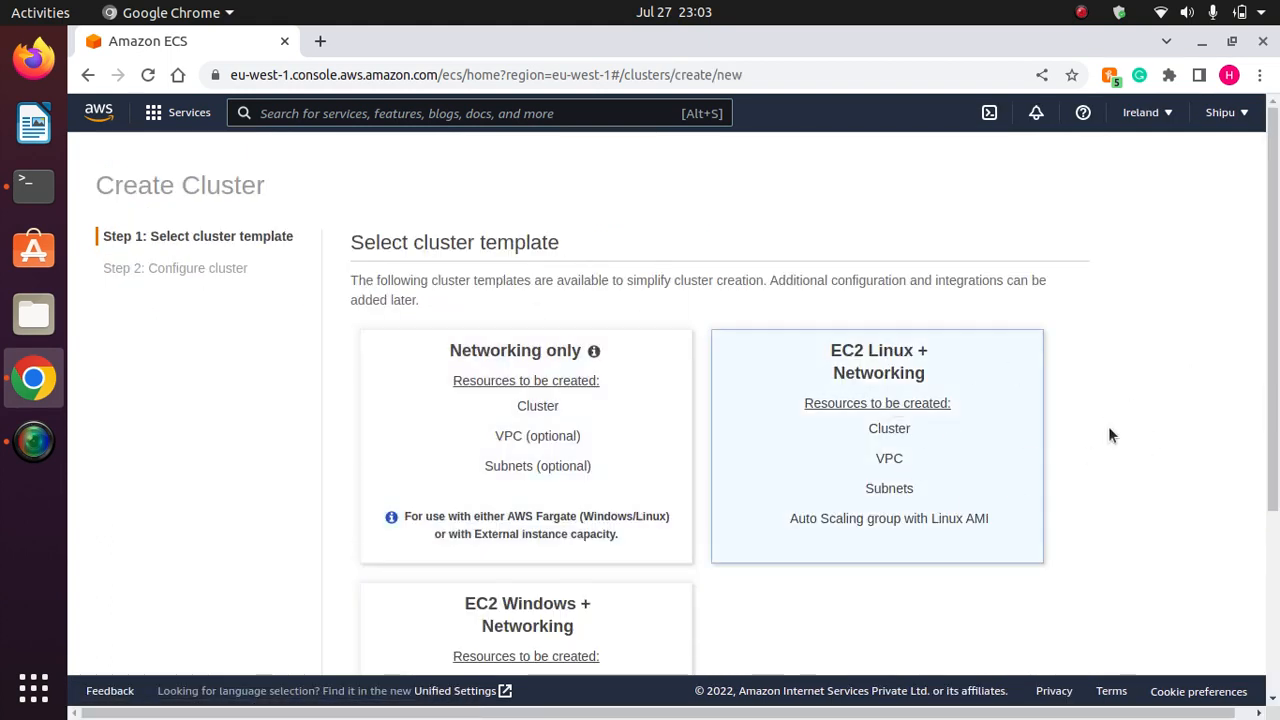
scroll(950, 400, down, 1)
scroll(800, 370, up, 1)
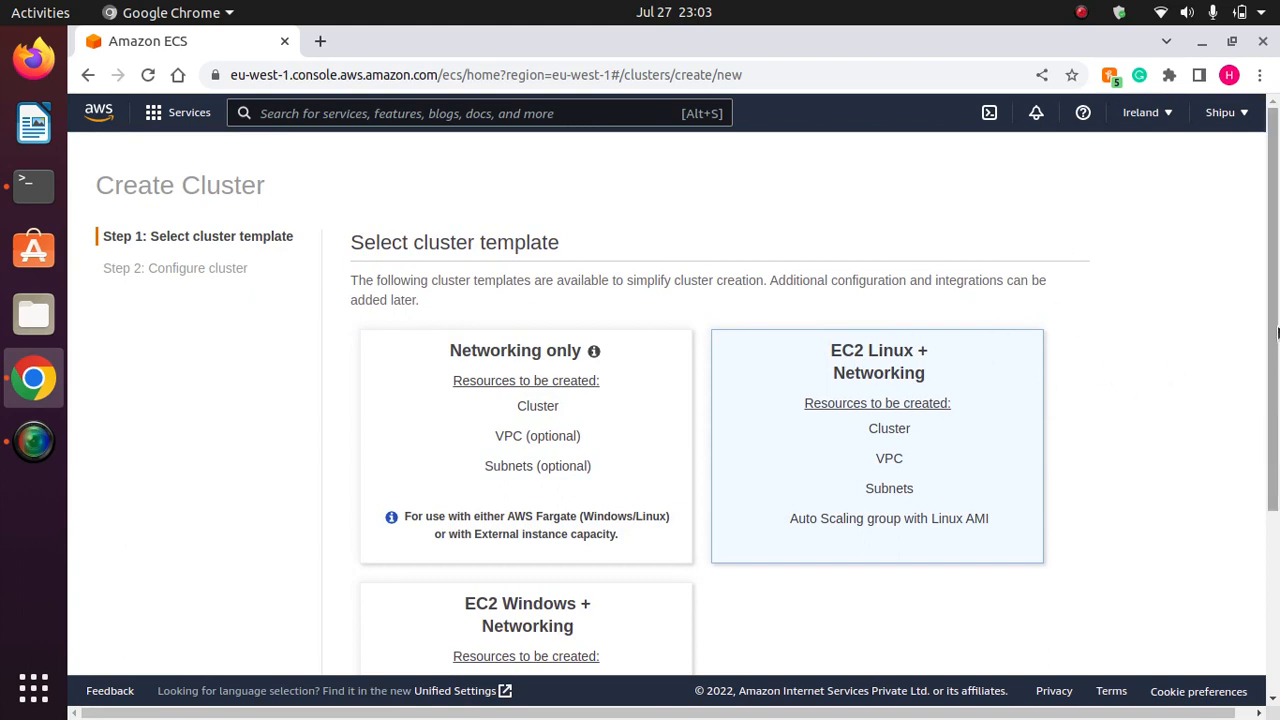
scroll(1276, 444, down, 3)
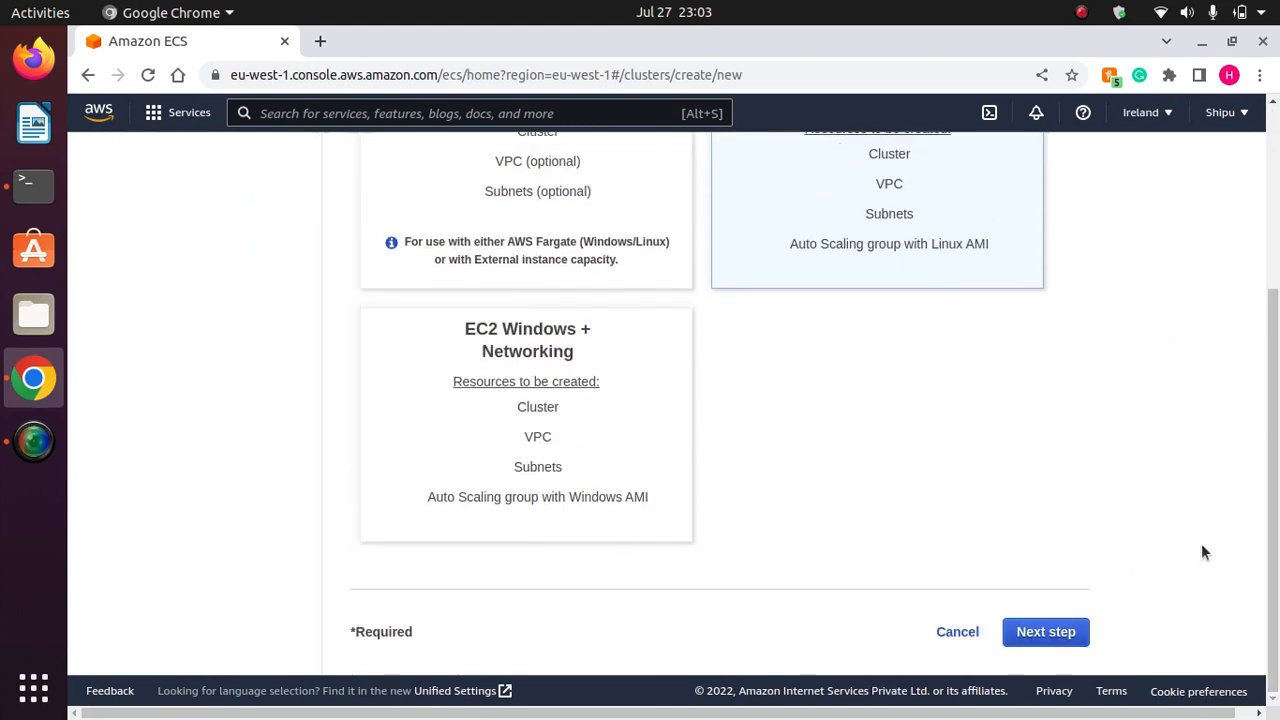
click(1050, 638)
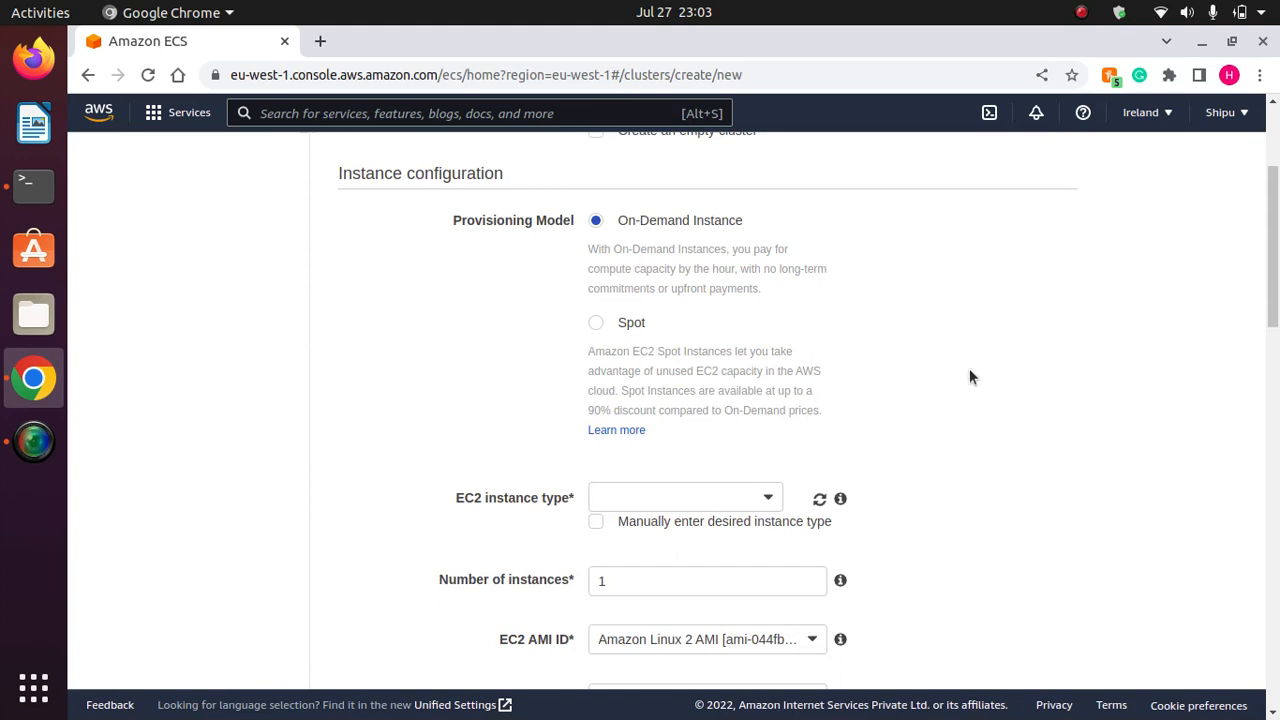
Name the new cluster ecs-cluster.
drag(1273, 297, 1271, 242)
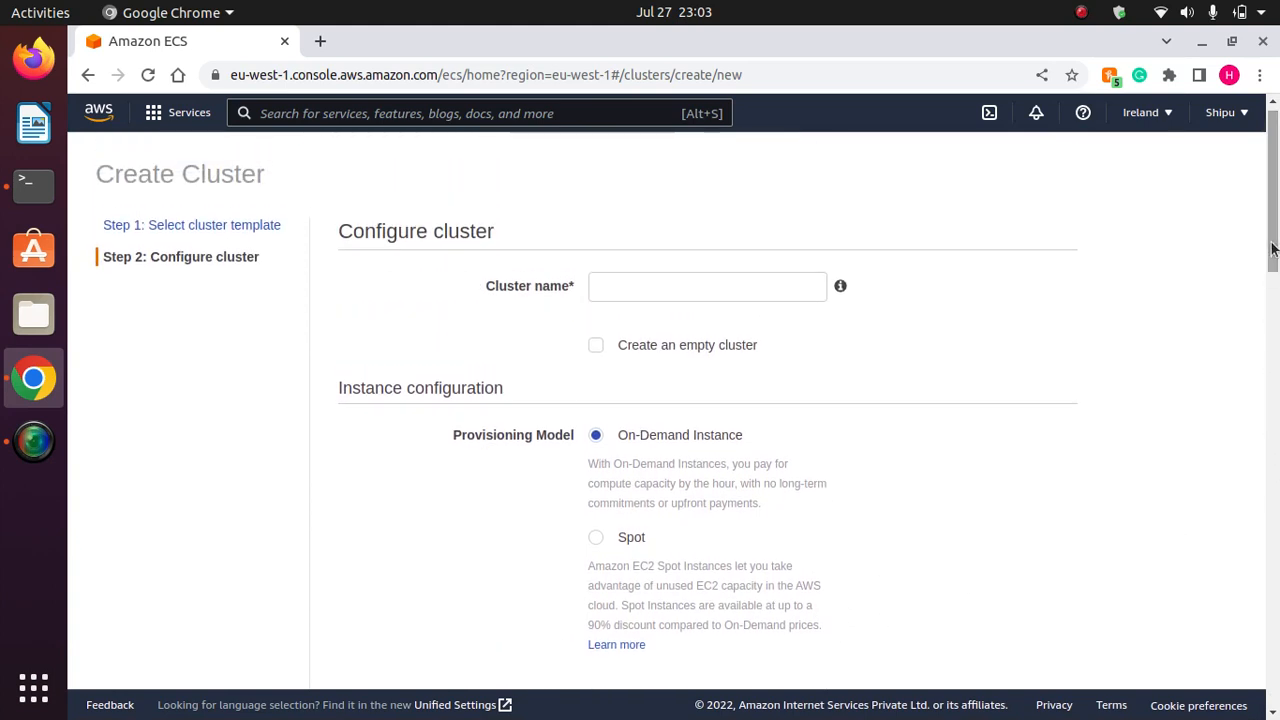
click(693, 289)
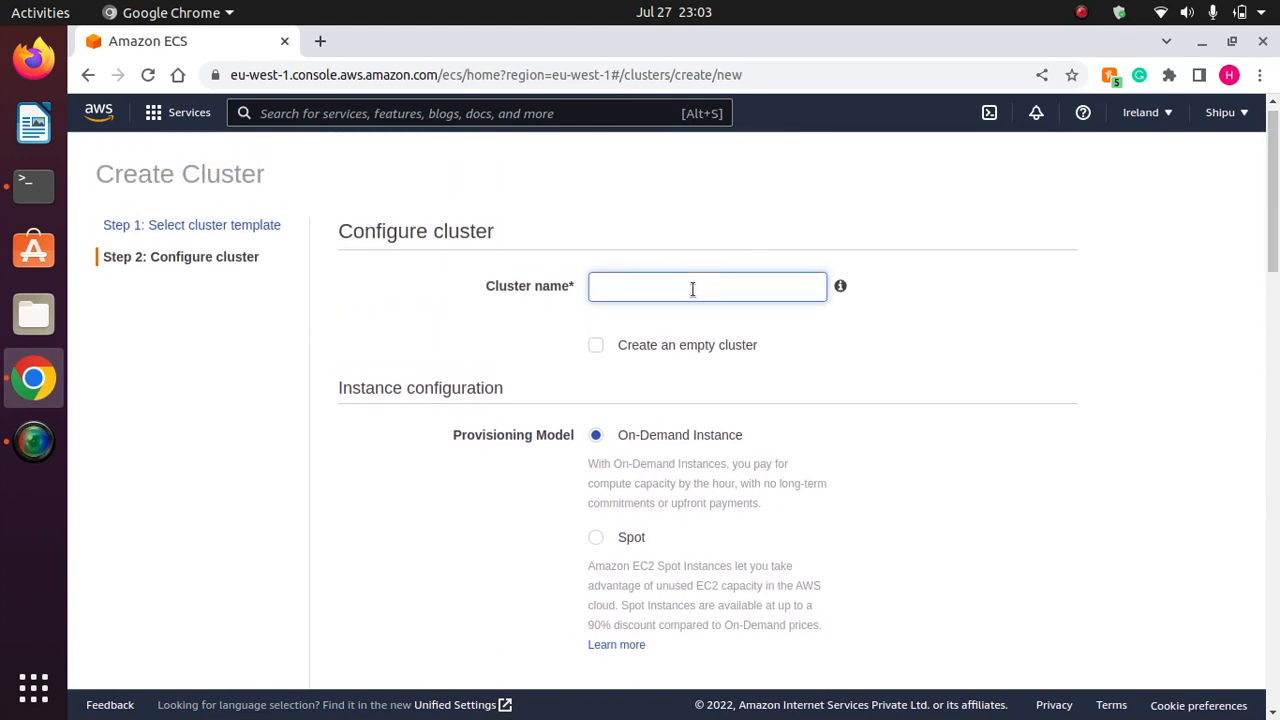
text(ecs-cluster)
Set the cluster's EC2 instance type to t2.micro, keeping the number of instances at 1.
scroll(1272, 340, down, 5)
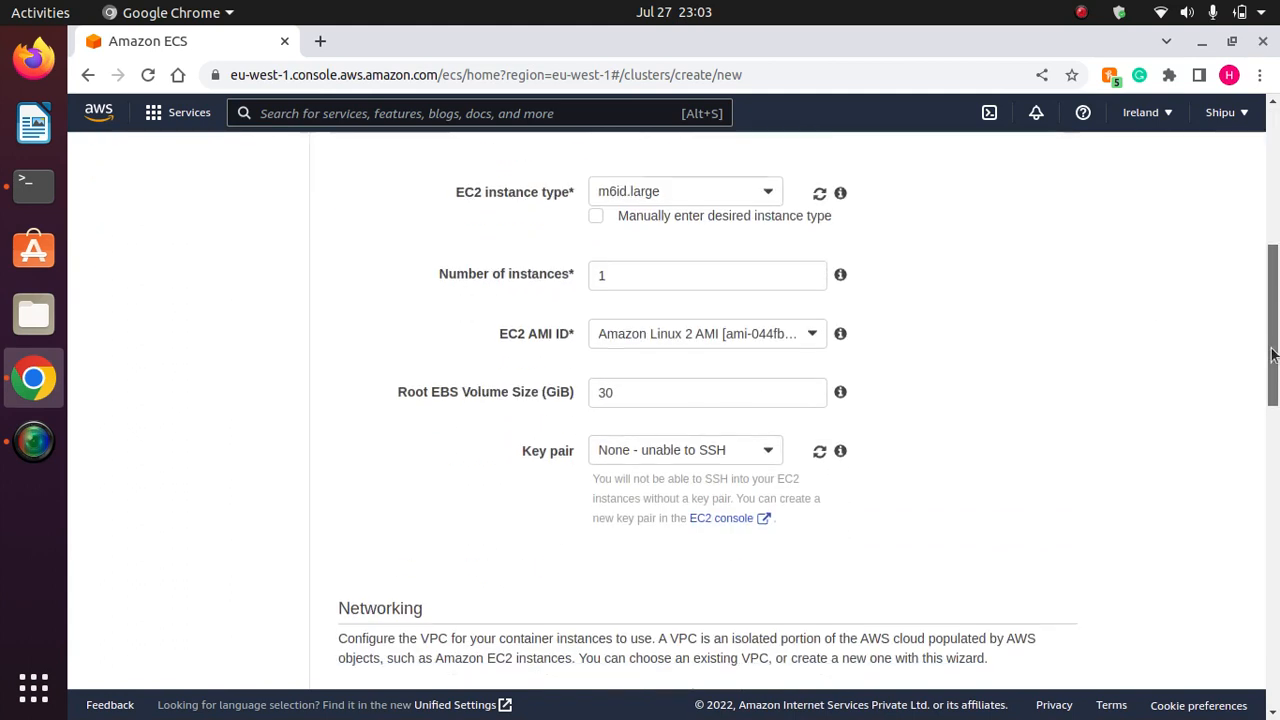
click(762, 186)
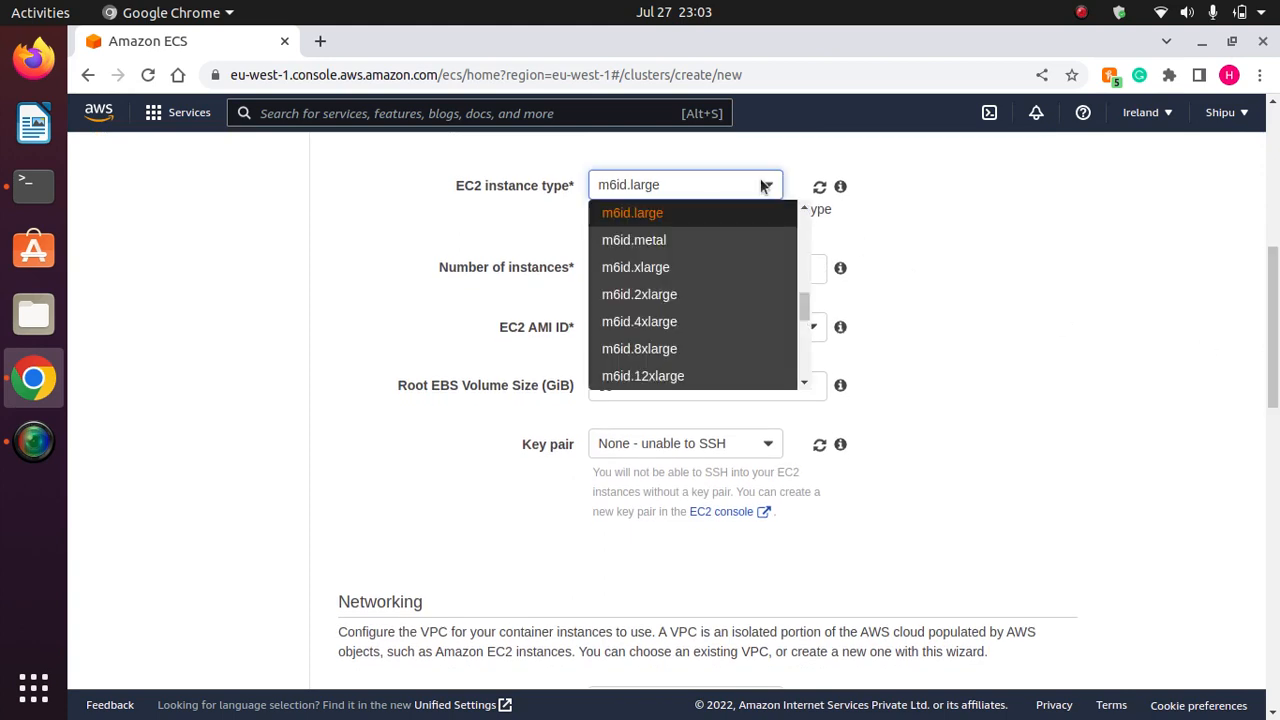
key(t)
key(Down)
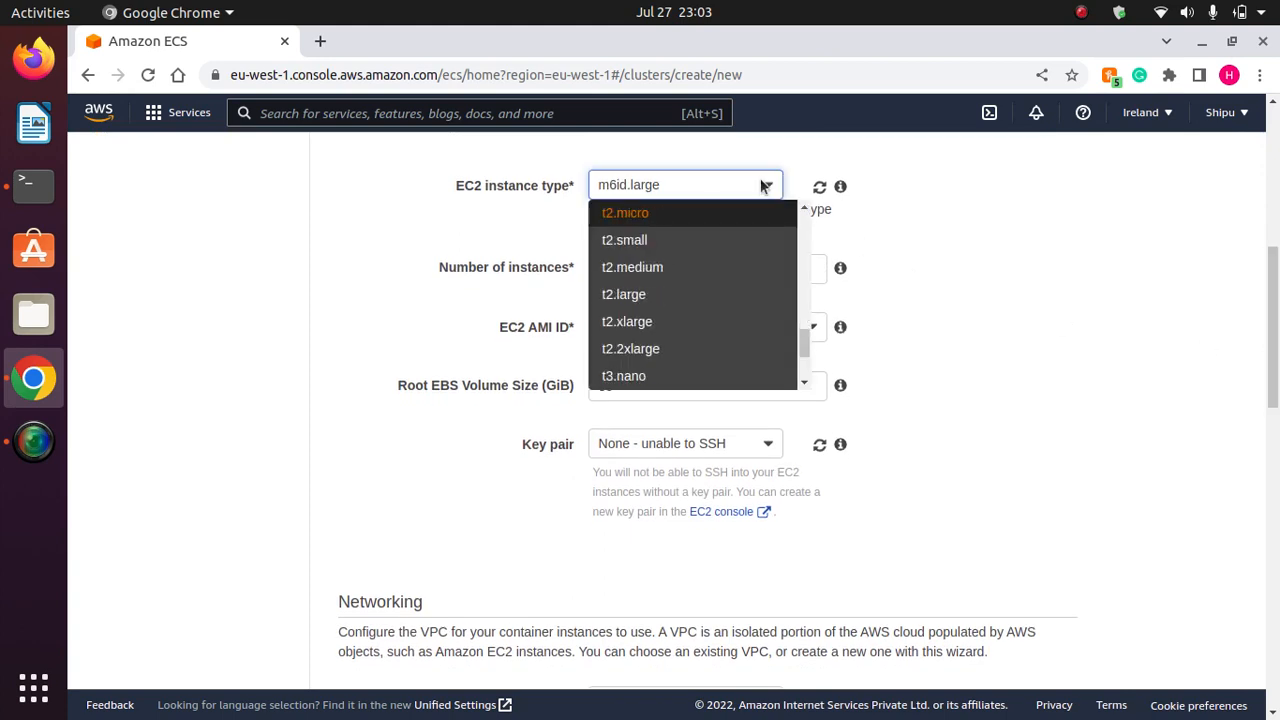
key(Return)
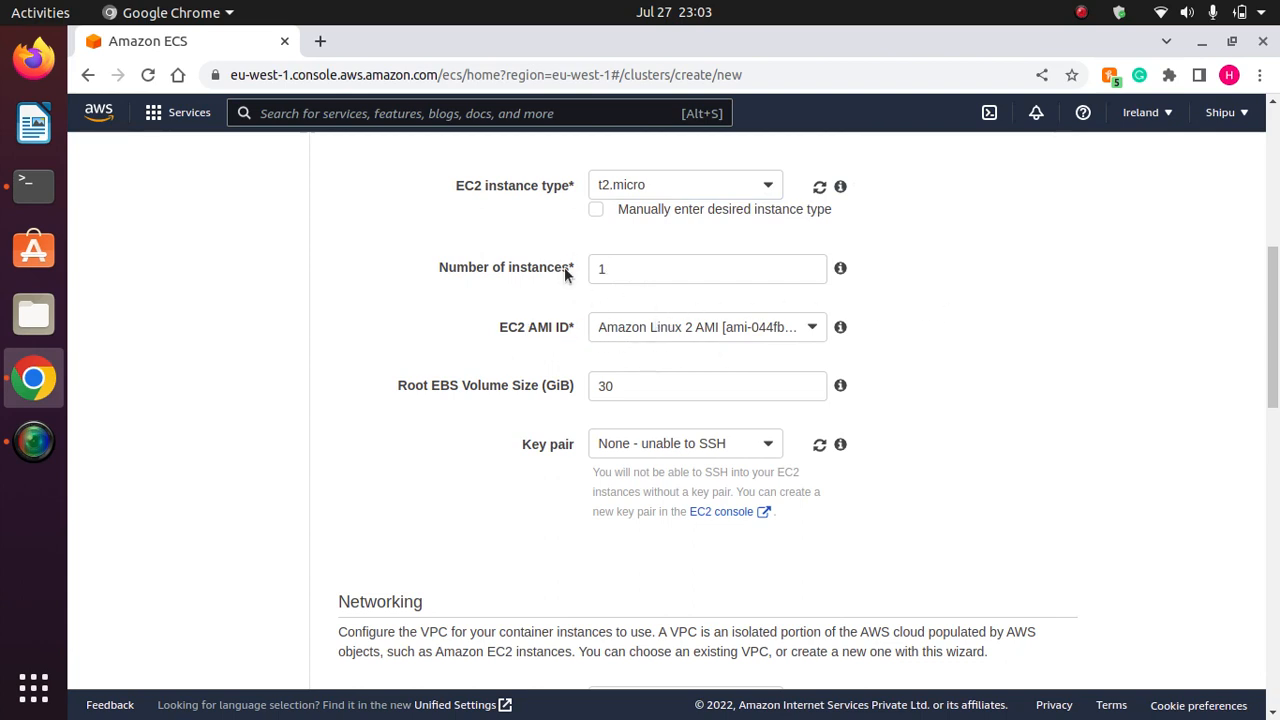
click(634, 268)
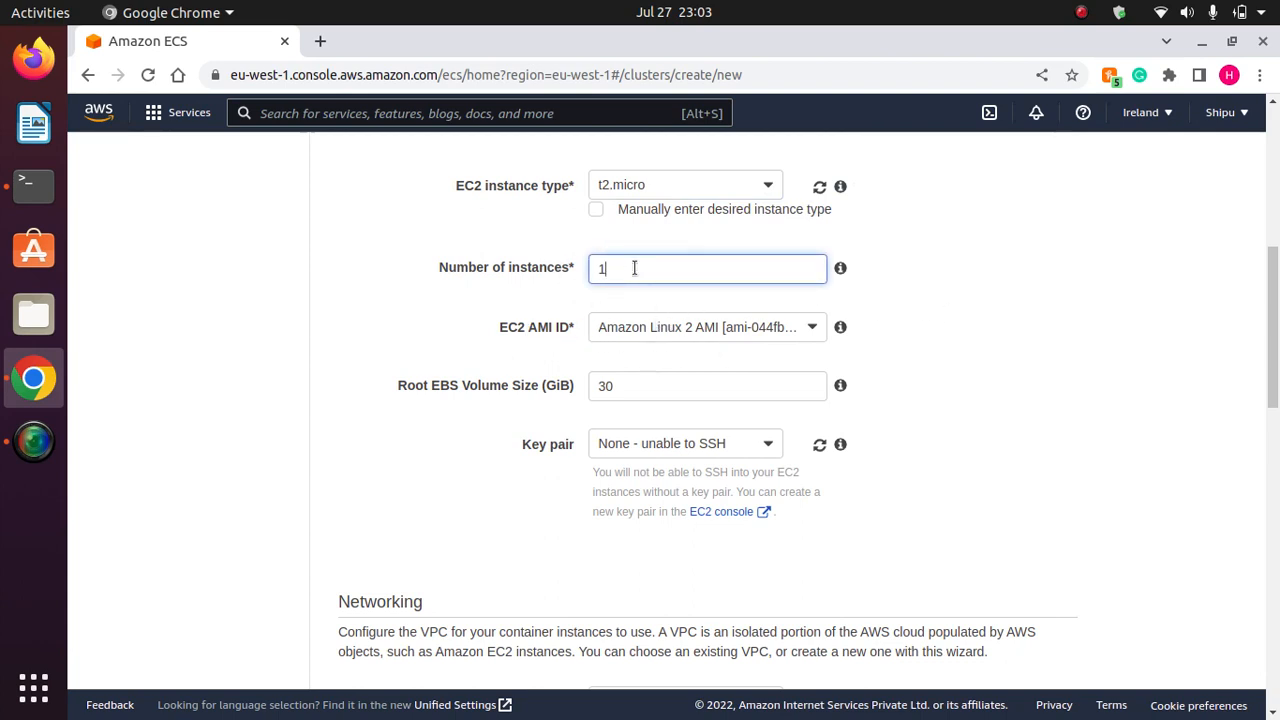
click(1044, 381)
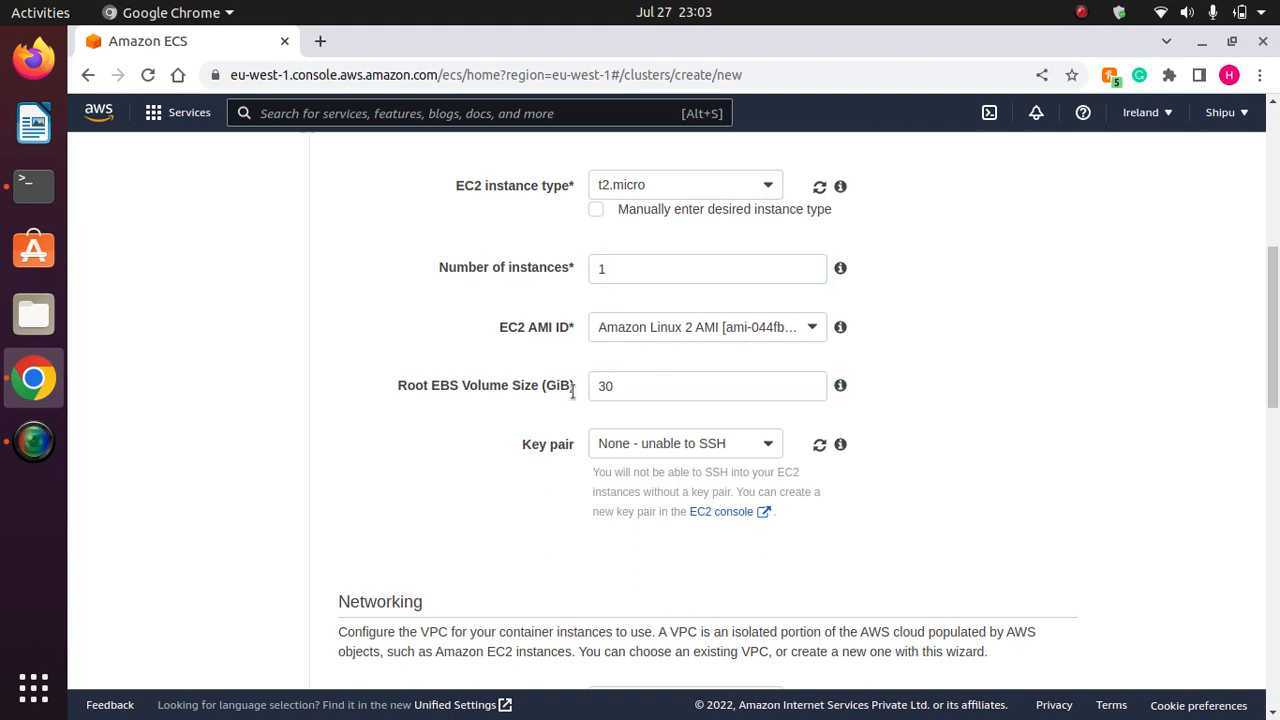
Check the available key pairs for the cluster, then open the Key Pairs page in the EC2 console.
drag(1274, 351, 1273, 391)
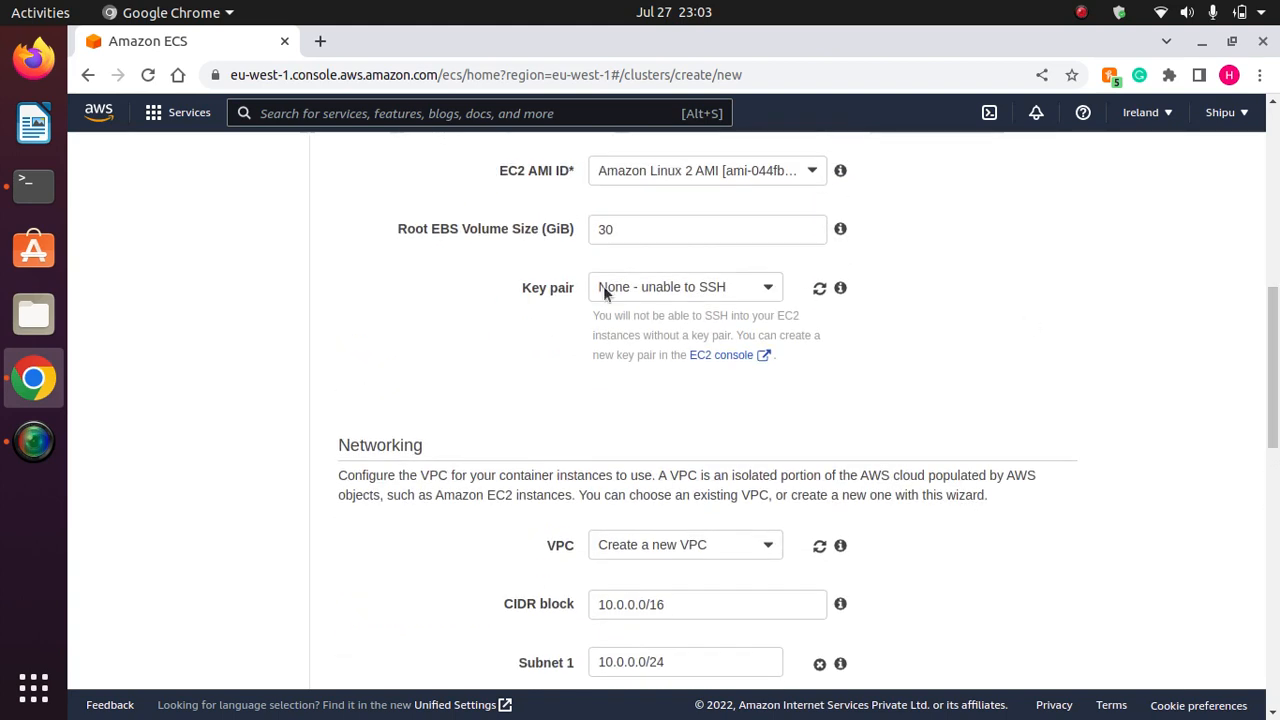
click(772, 289)
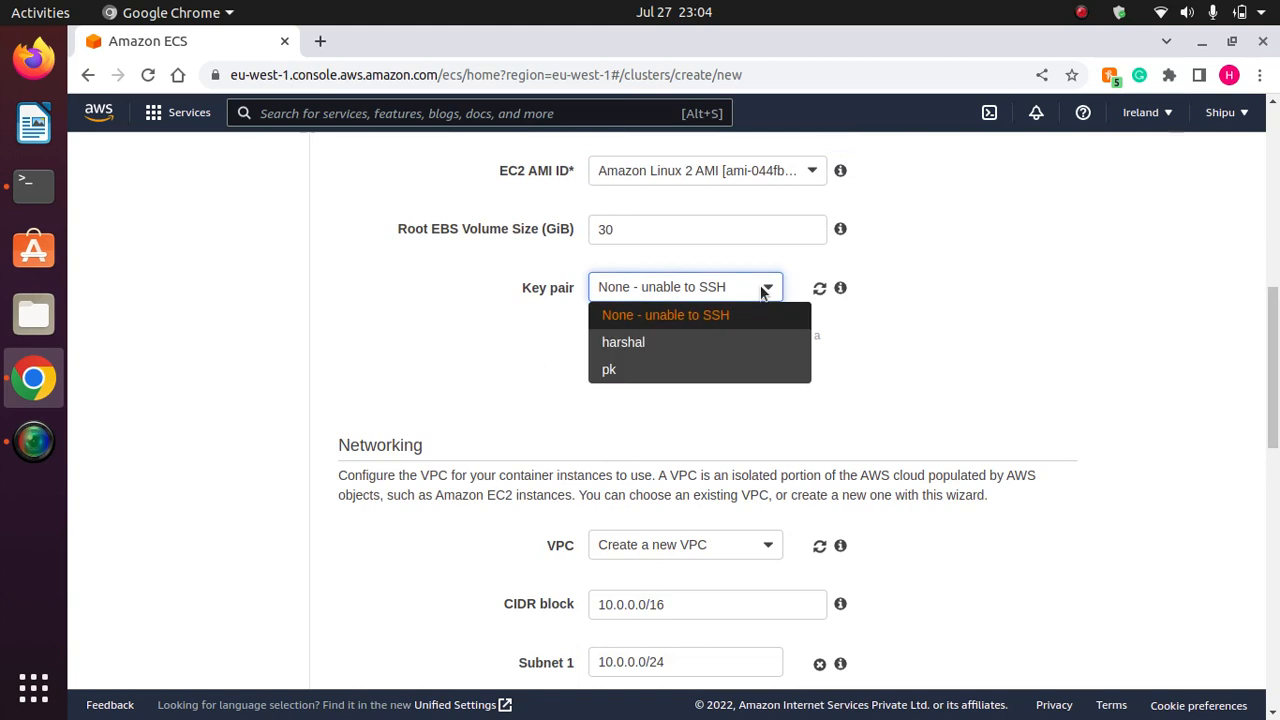
click(933, 343)
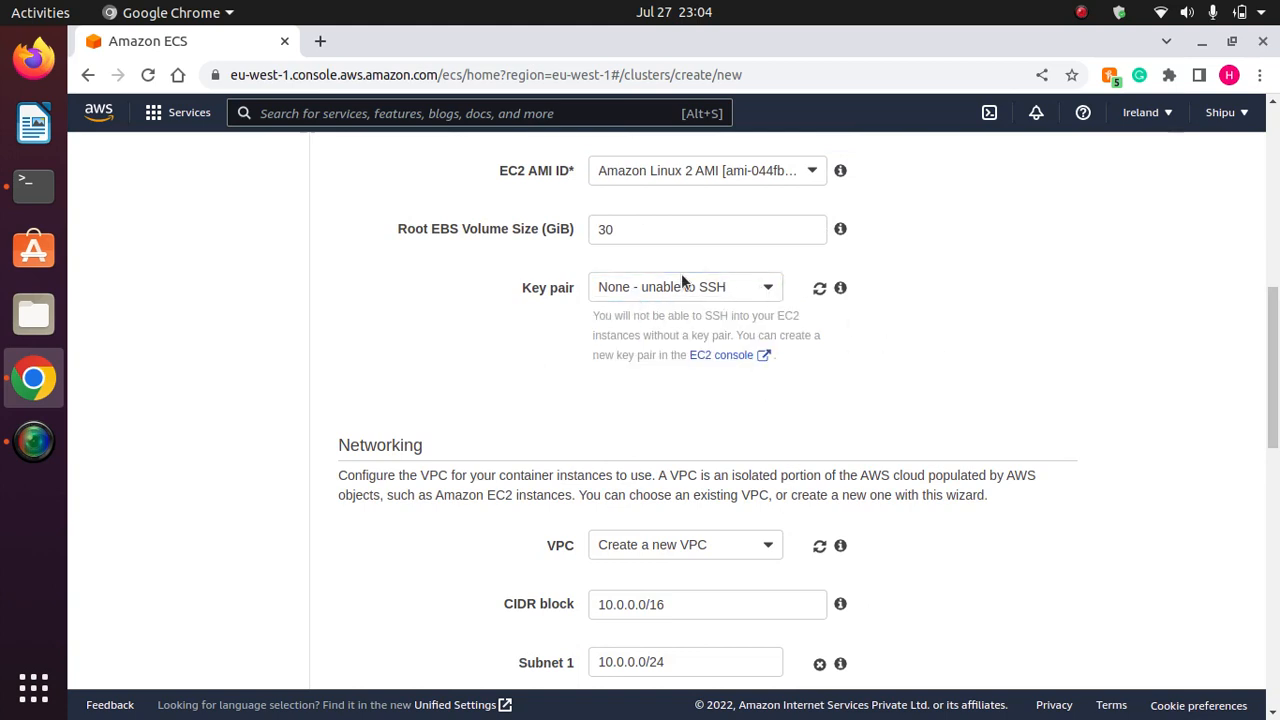
click(763, 358)
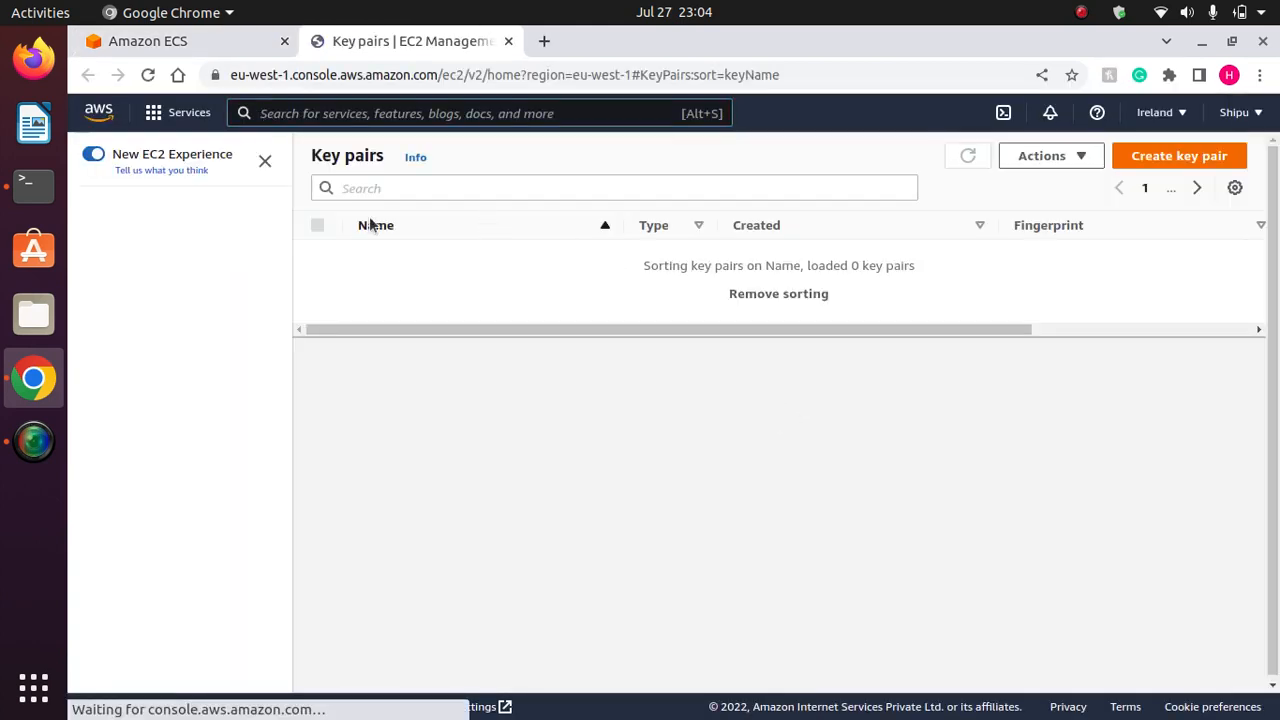
drag(290, 278, 276, 540)
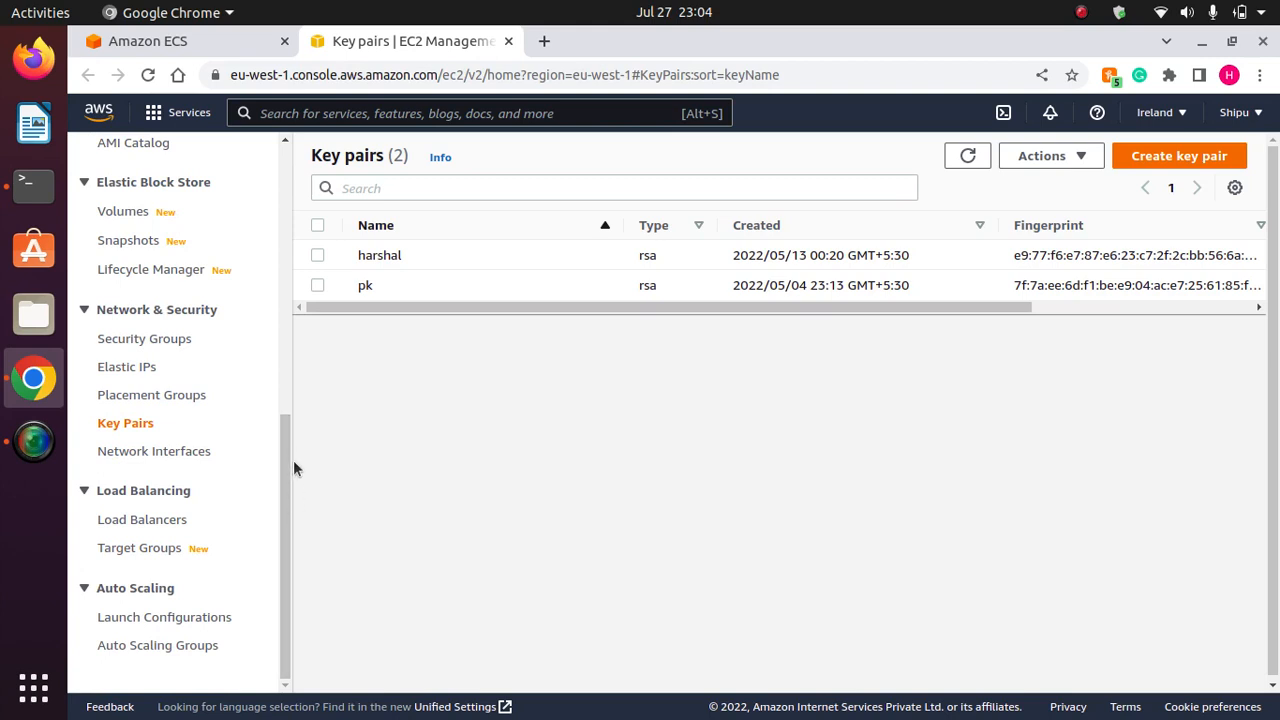
drag(285, 483, 278, 547)
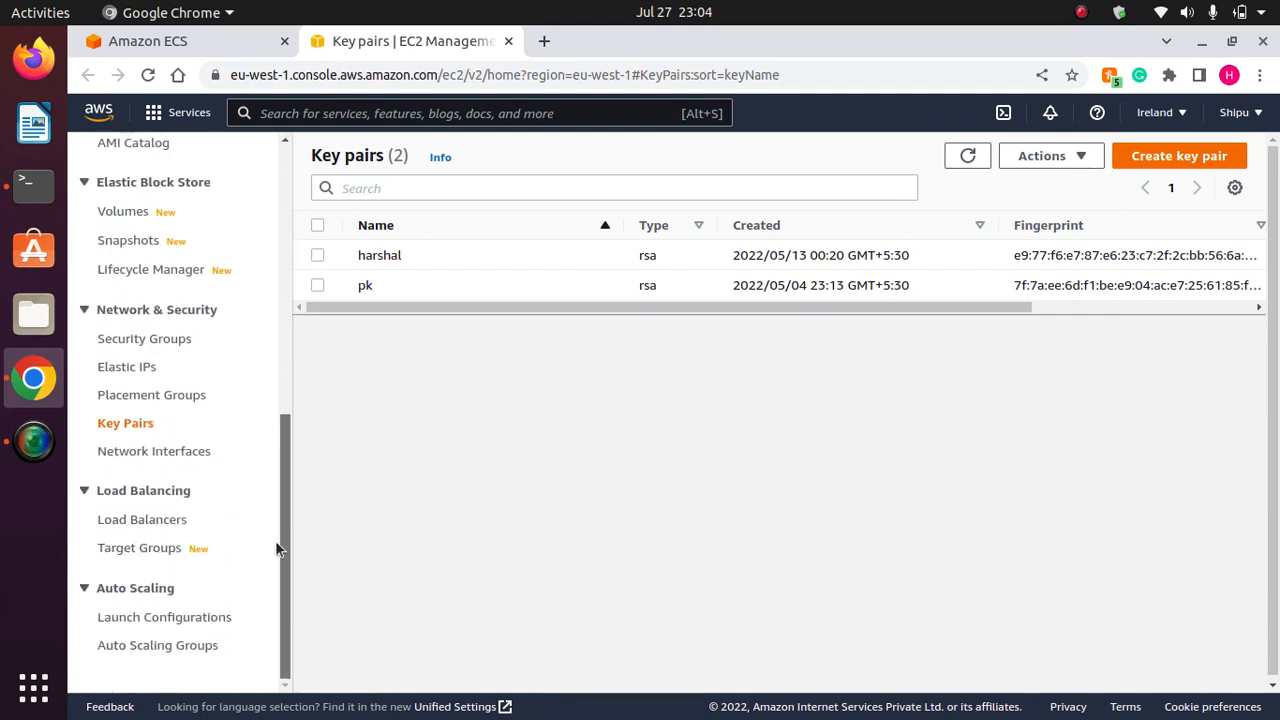
click(129, 425)
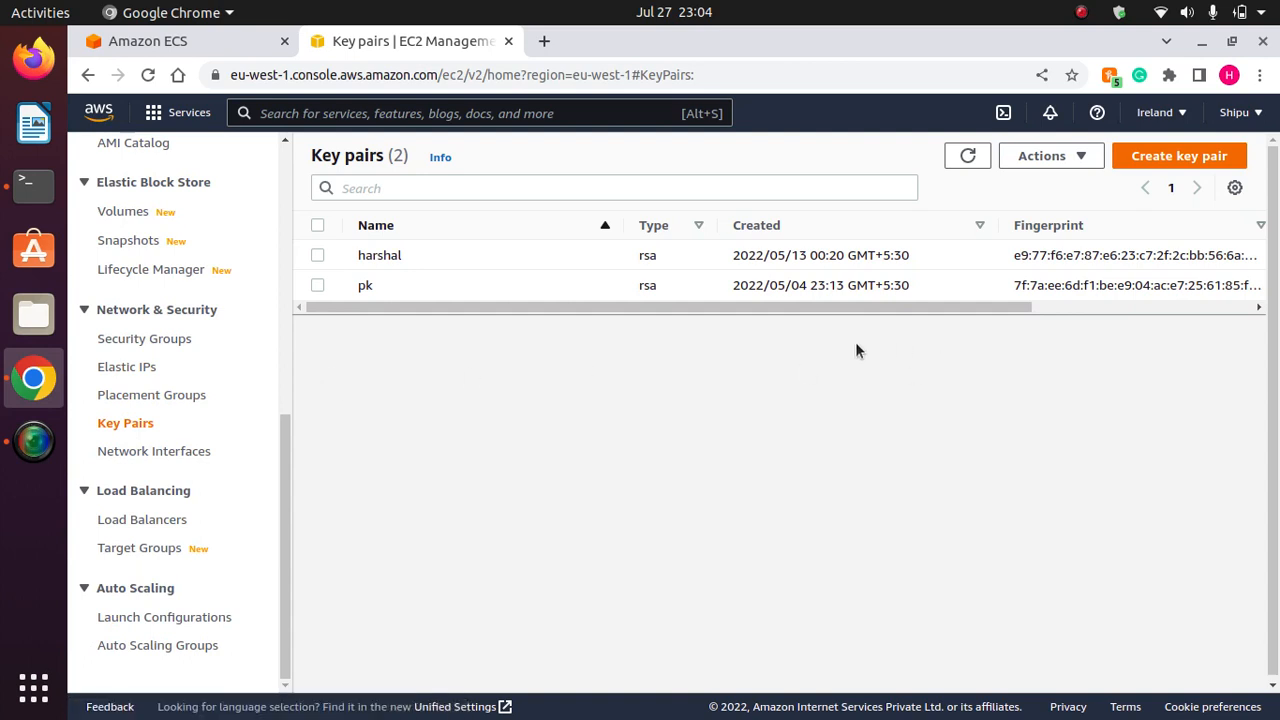
Create an RSA key pair named demo with the .pem private key file format.
click(1179, 158)
click(260, 390)
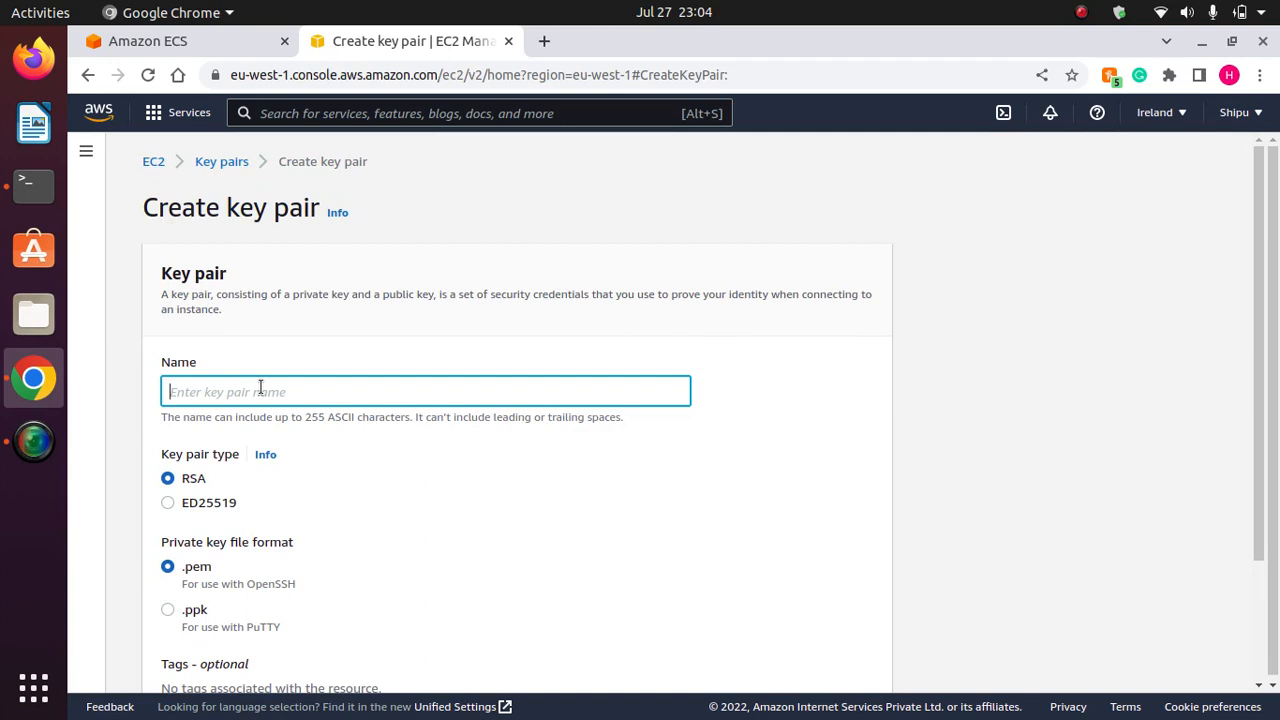
text(demo)
click(770, 420)
drag(1268, 338, 1256, 455)
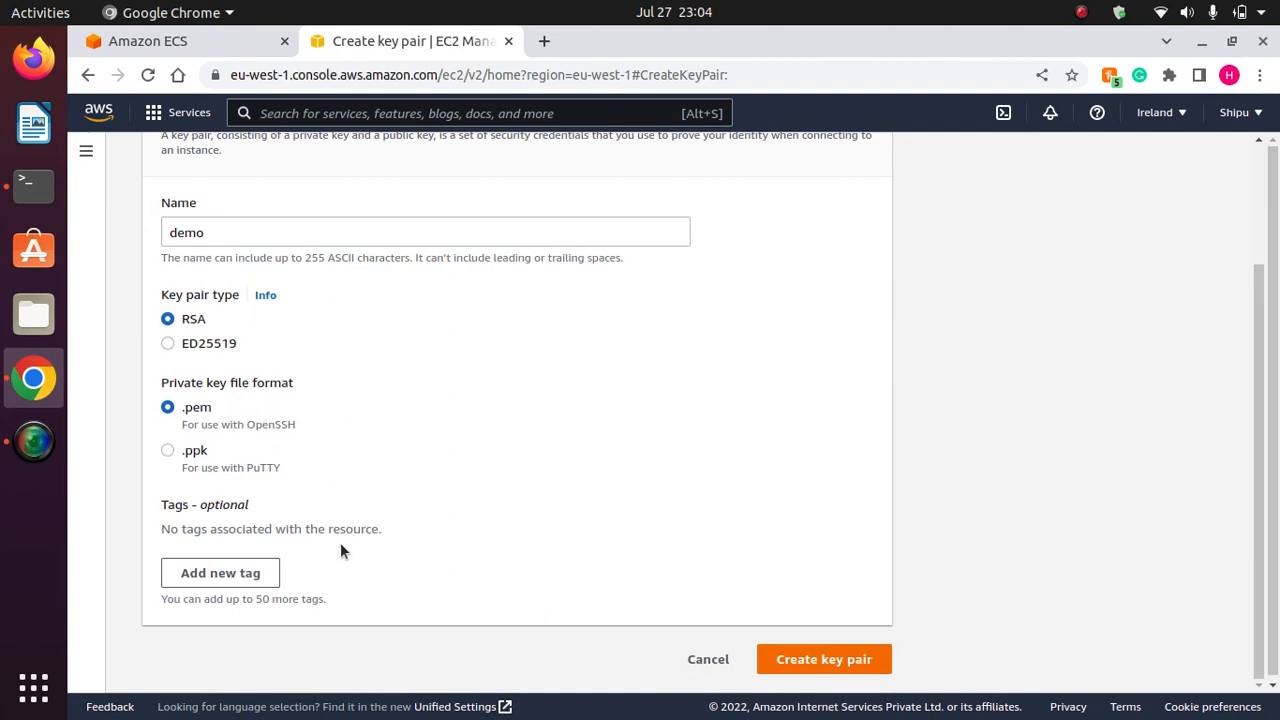
click(824, 659)
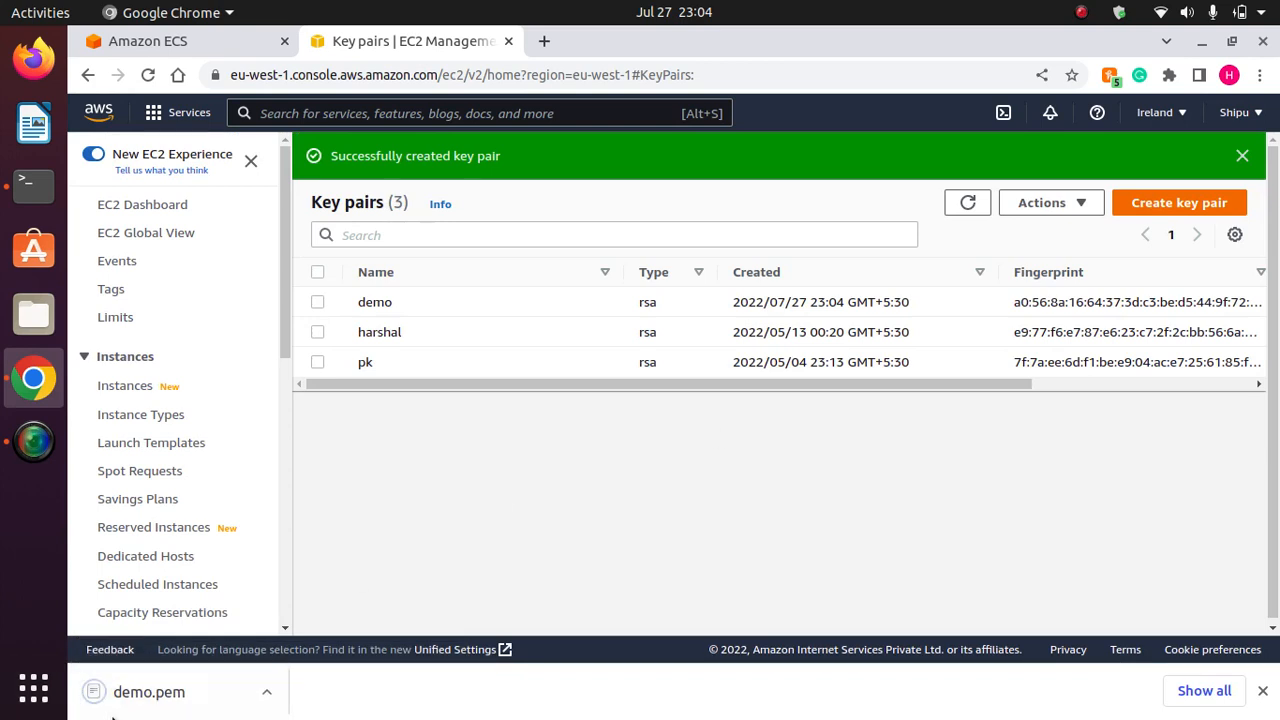
View the downloaded demo.pem file, close it, and dismiss the notification above the key pairs list.
click(176, 704)
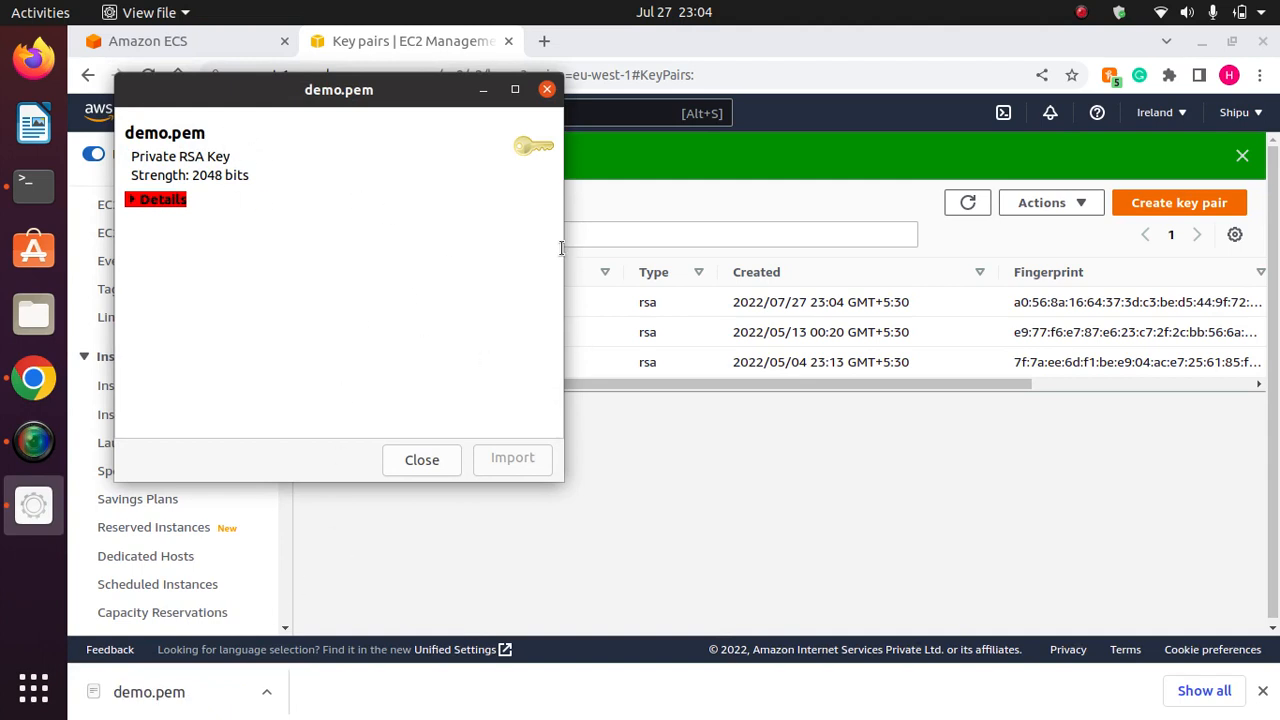
click(547, 89)
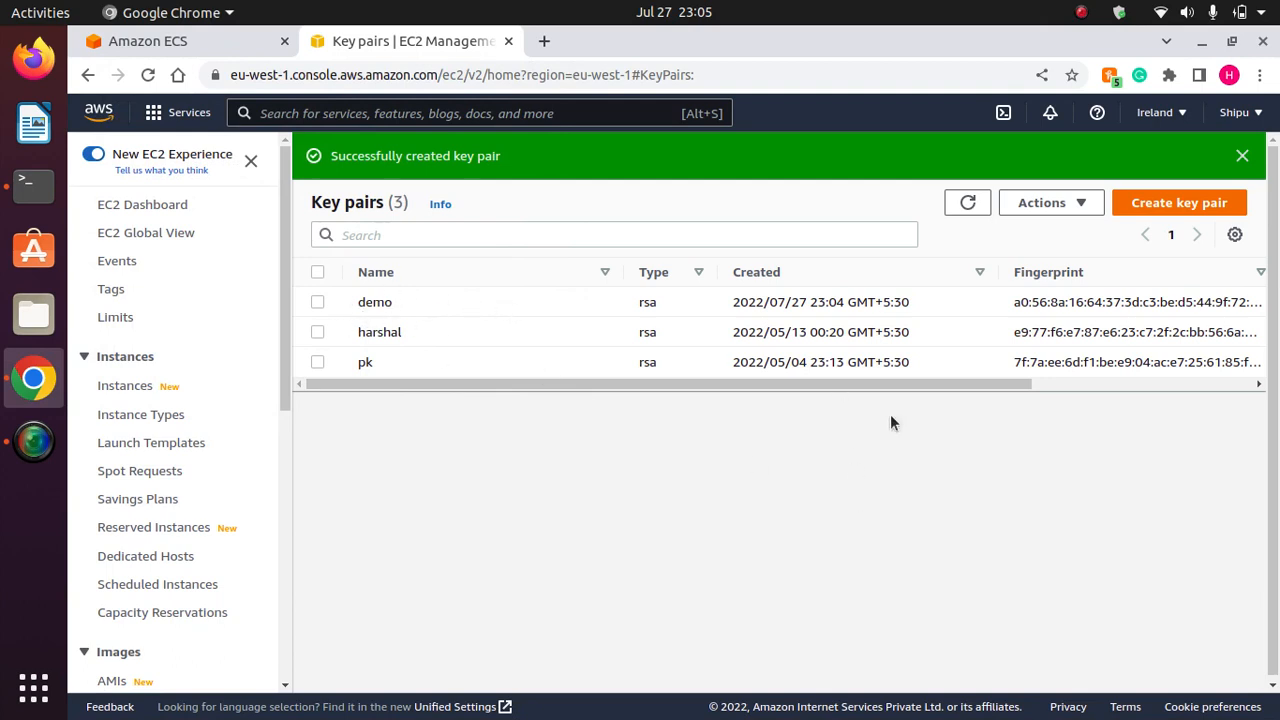
click(1243, 157)
drag(898, 338, 1172, 337)
drag(1061, 337, 567, 367)
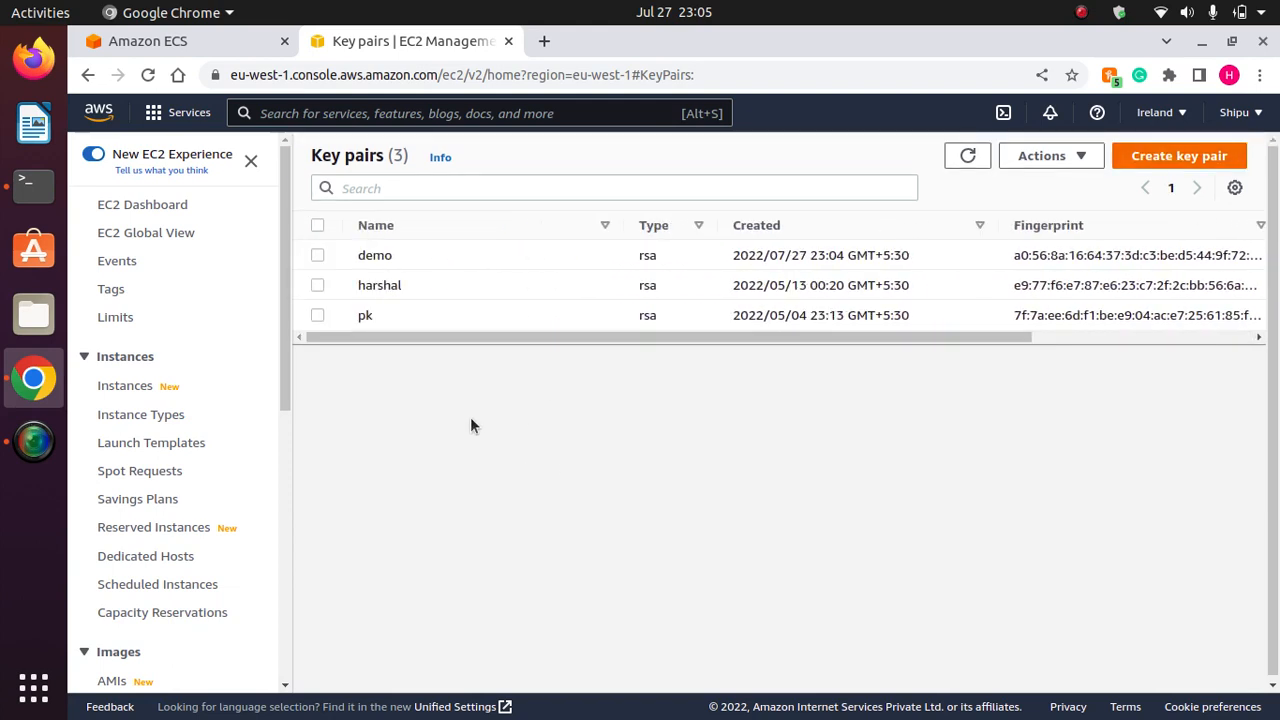
Return to the cluster configuration, refresh the available key pairs, and select demo as the cluster's key pair.
click(200, 41)
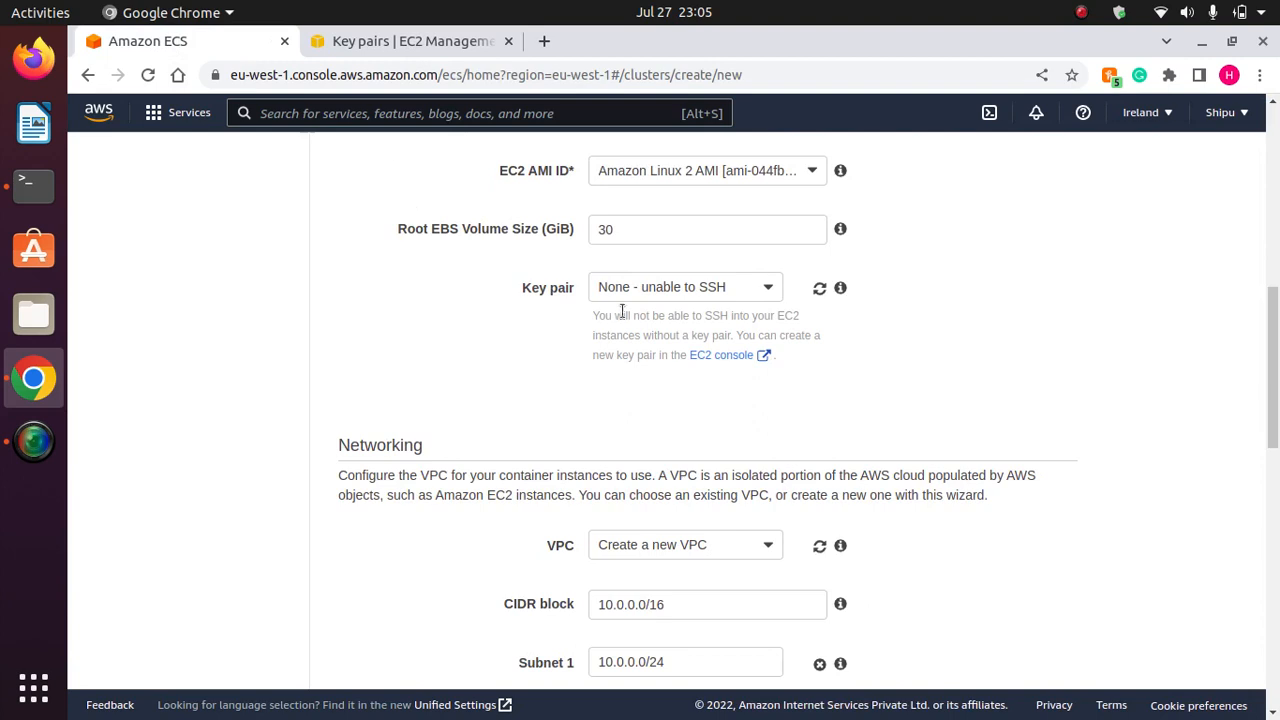
click(821, 290)
click(751, 288)
click(630, 340)
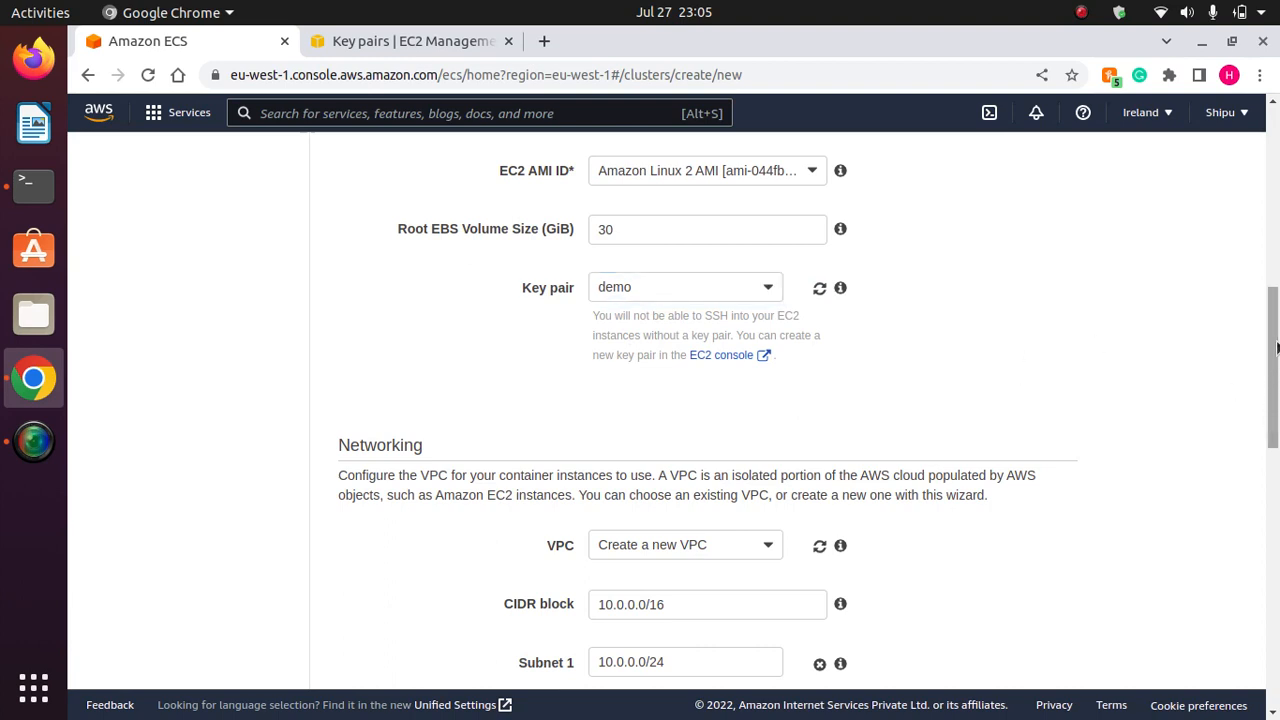
Choose the existing VPC vpc-079b64bd2b24b9ed6 for the cluster's networking.
drag(1274, 350, 1275, 430)
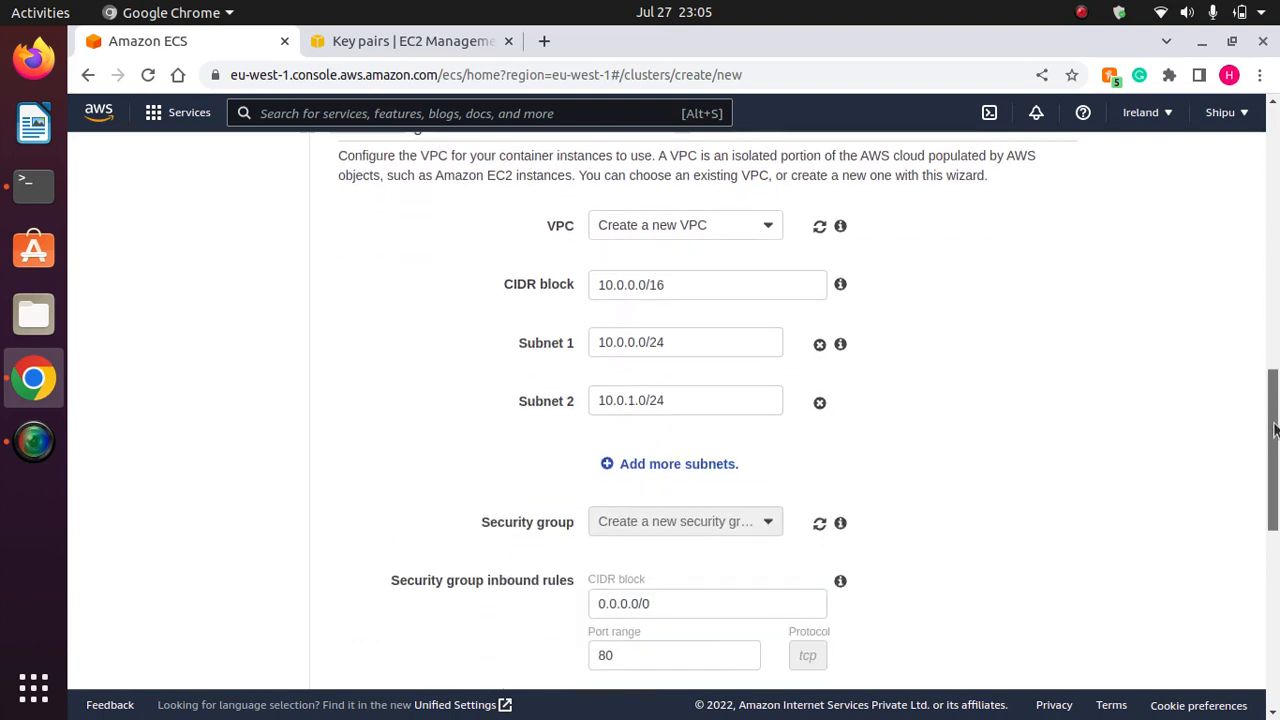
click(703, 228)
click(663, 288)
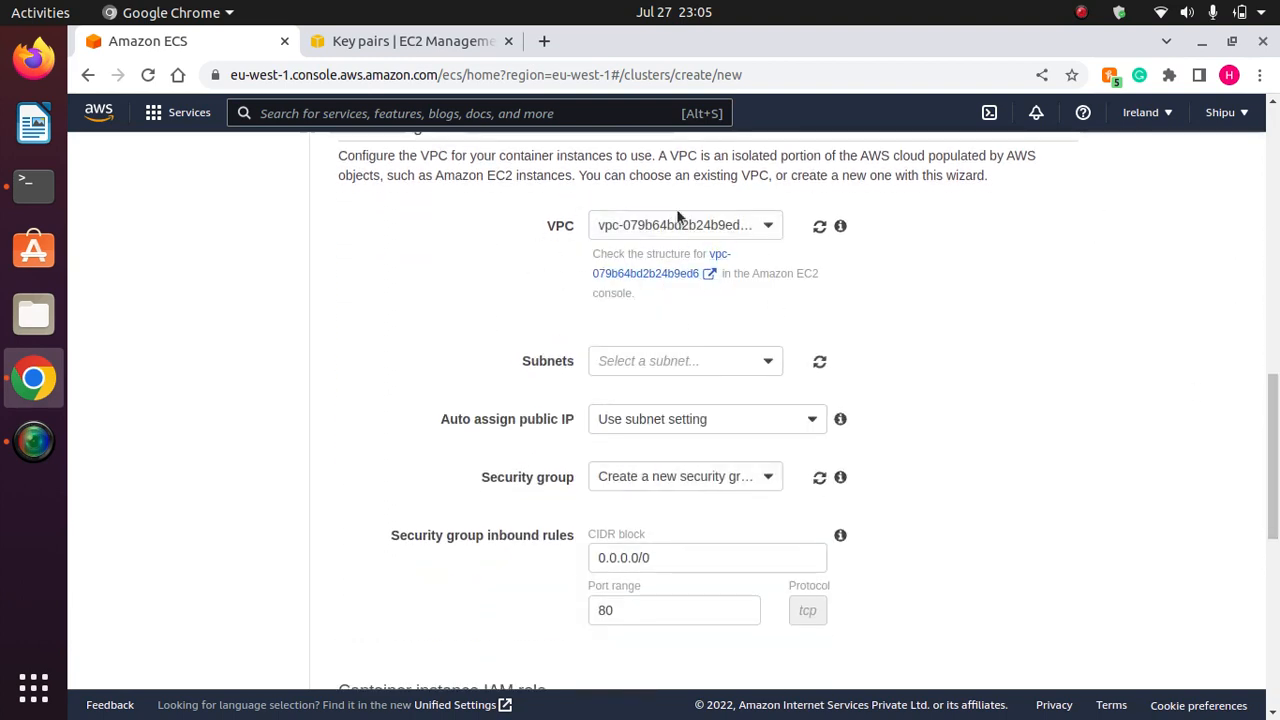
Add the eu-west-1b (172.31.32.0/20), eu-west-1c (172.31.0.0/20) and eu-west-1a (172.31.16.0/20) subnets to the cluster.
scroll(950, 330, down, 2)
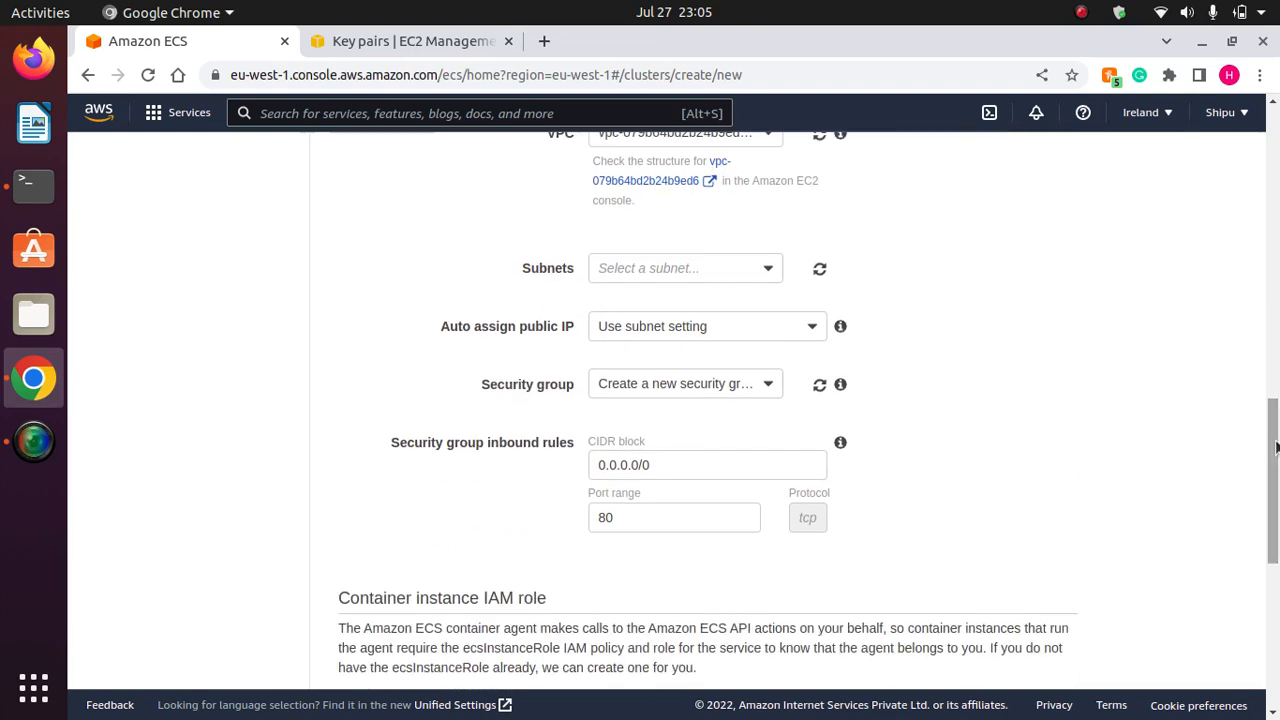
click(716, 270)
click(660, 328)
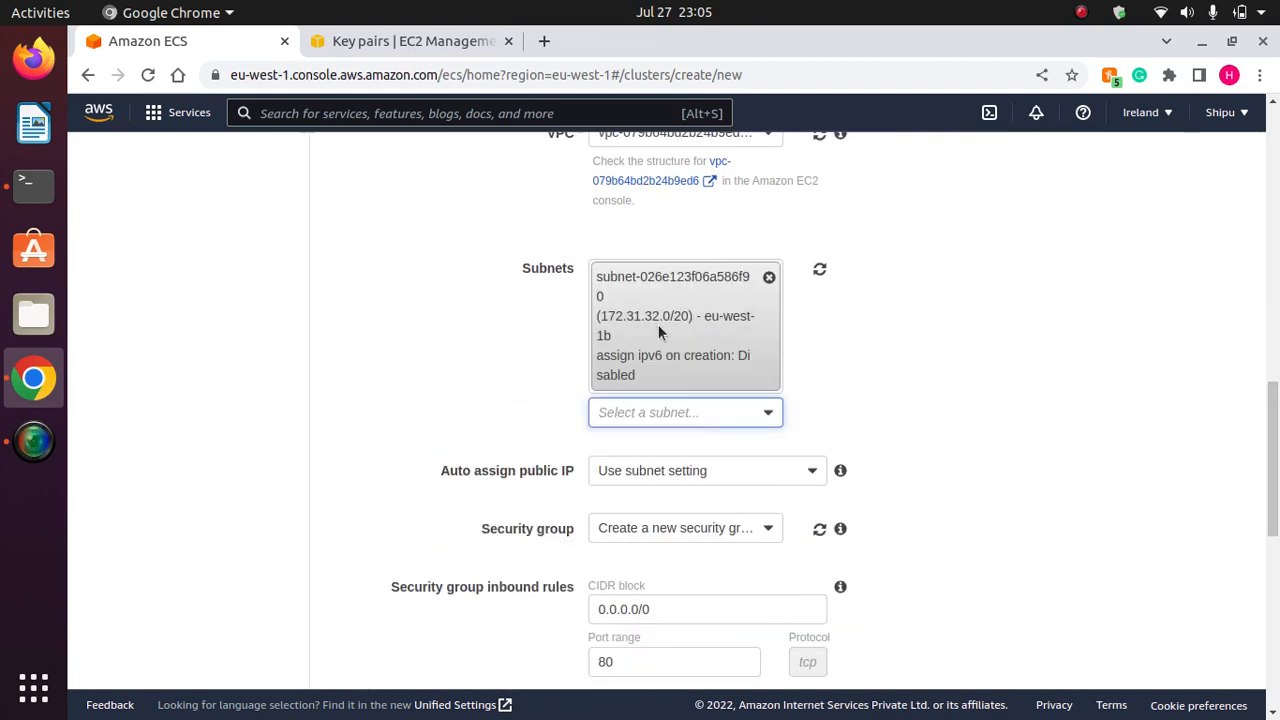
click(709, 412)
click(671, 589)
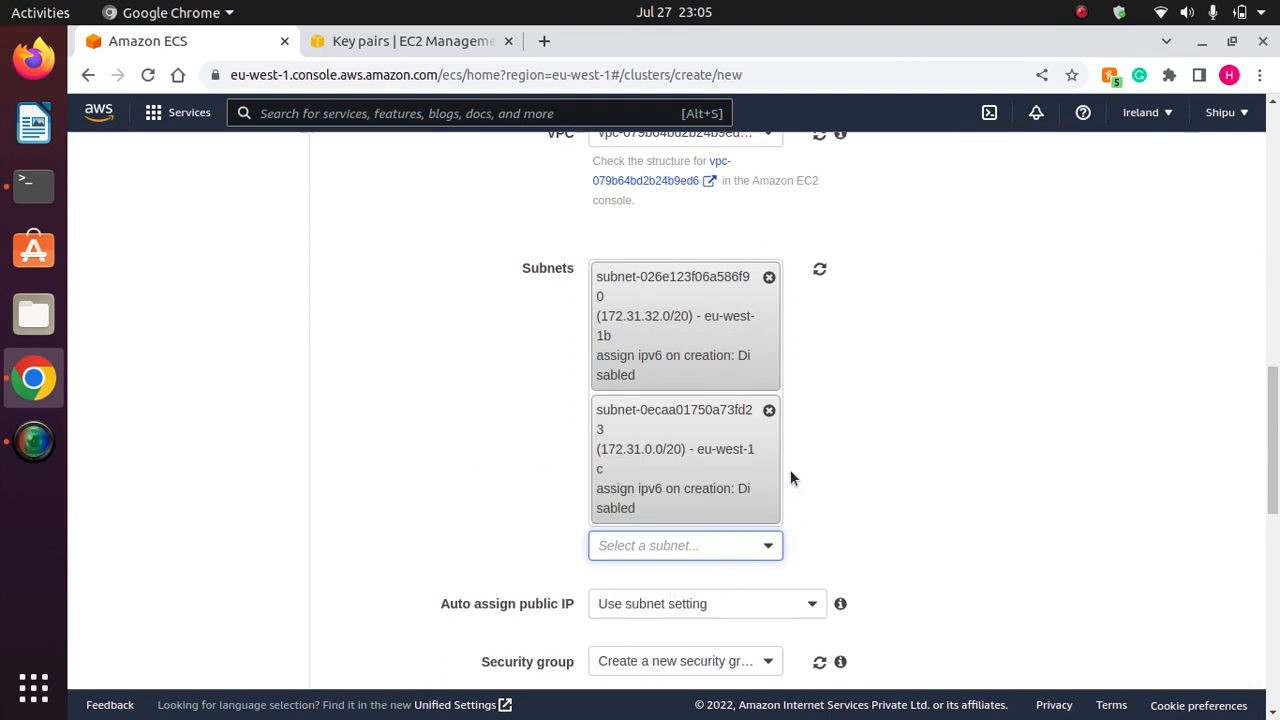
click(713, 546)
scroll(770, 650, down, 2)
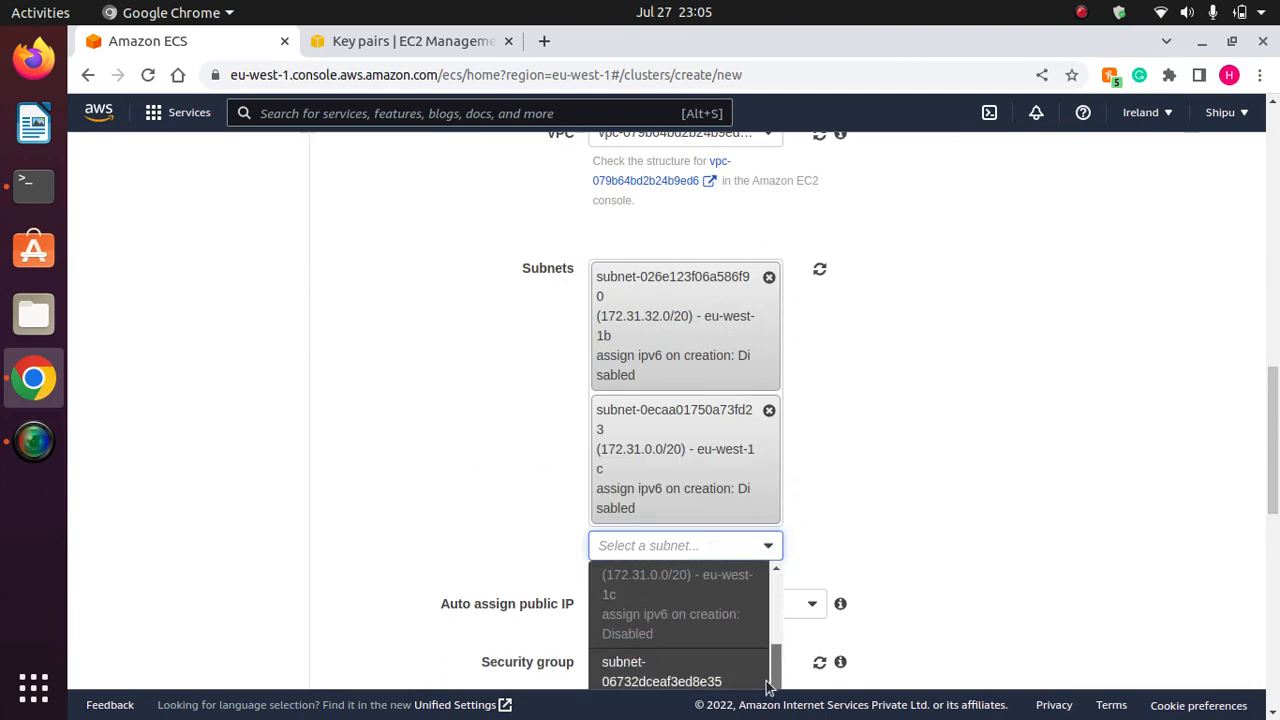
click(689, 675)
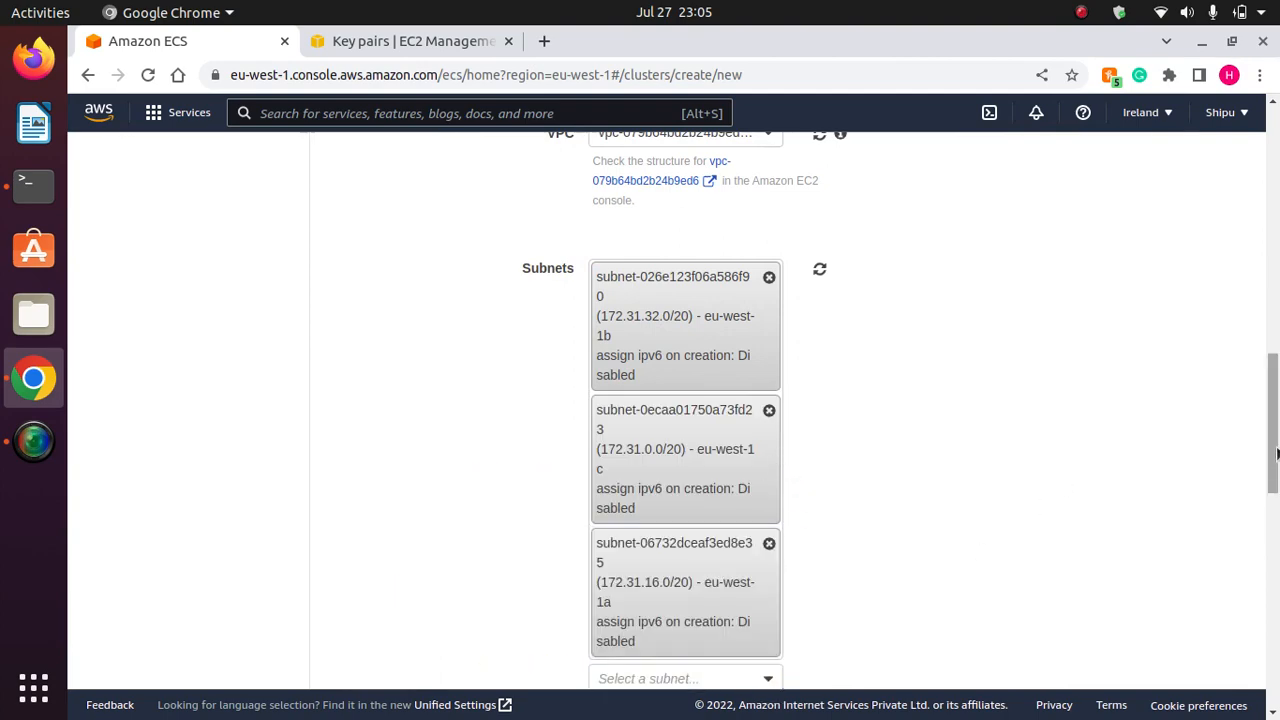
Review the security group choices and the inbound rule's port range in the cluster's networking settings, keeping the defaults.
drag(1270, 448, 1265, 521)
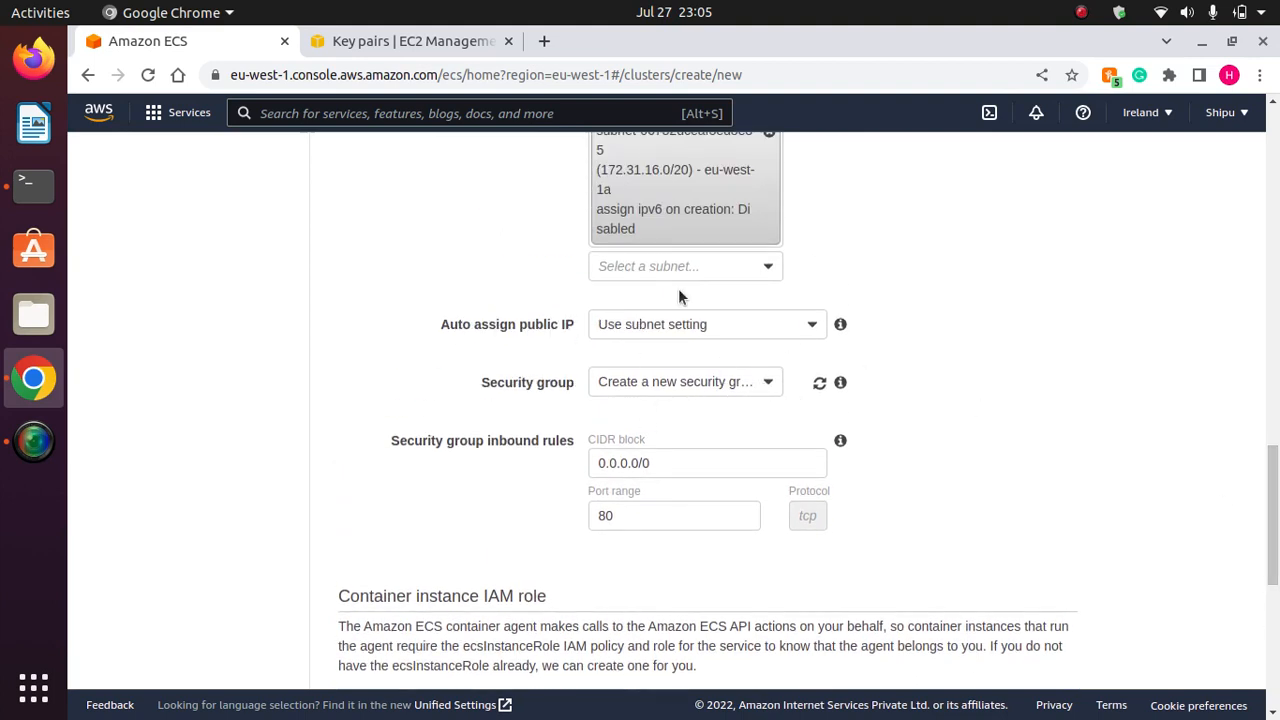
click(752, 388)
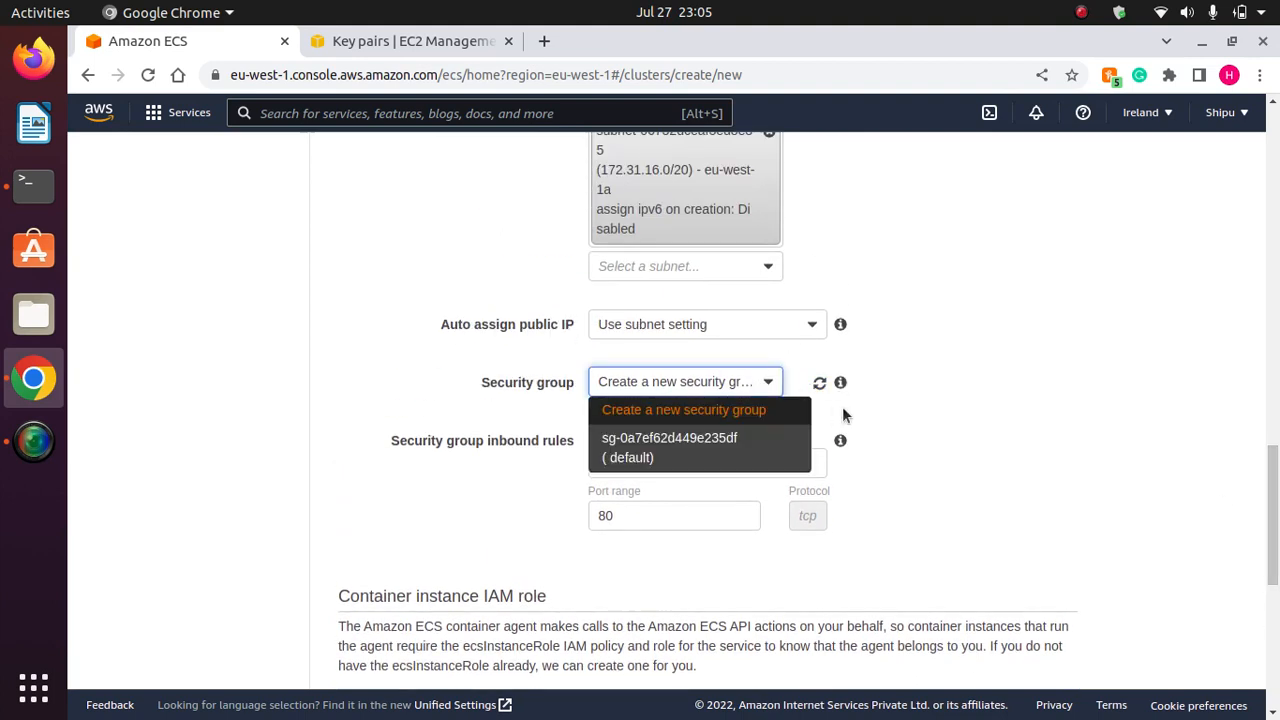
click(1008, 427)
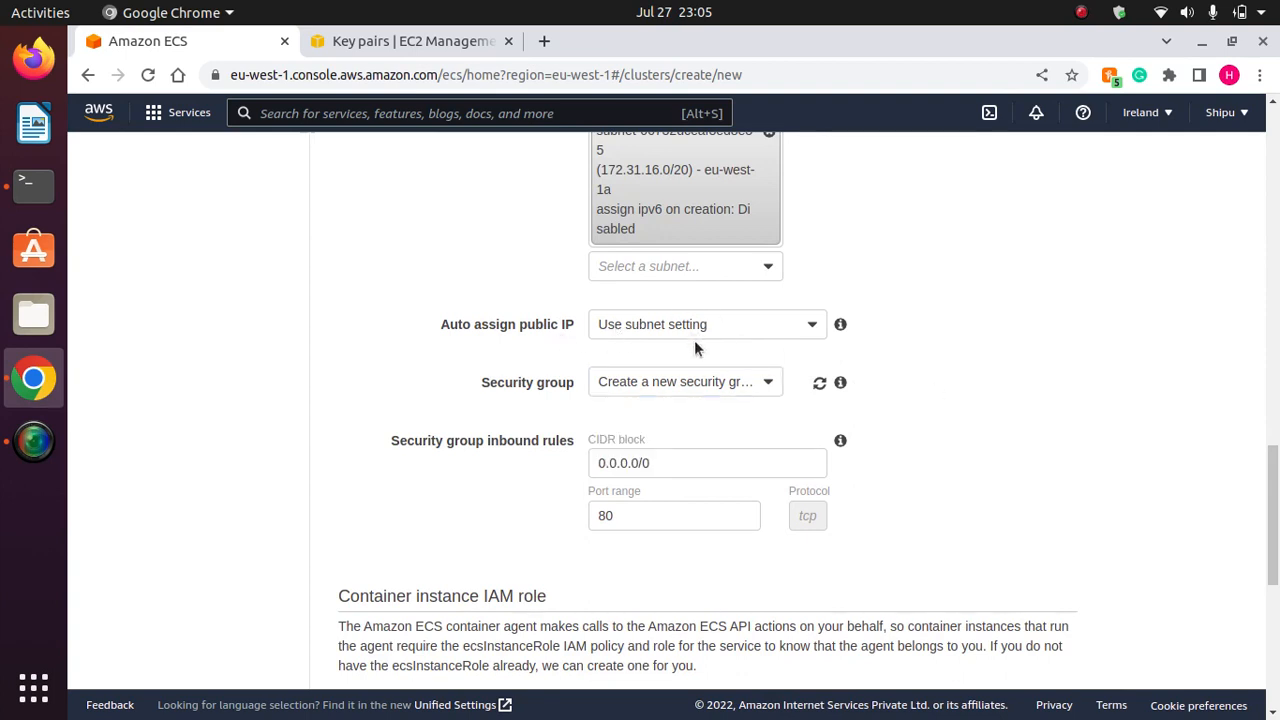
drag(1272, 515, 1272, 547)
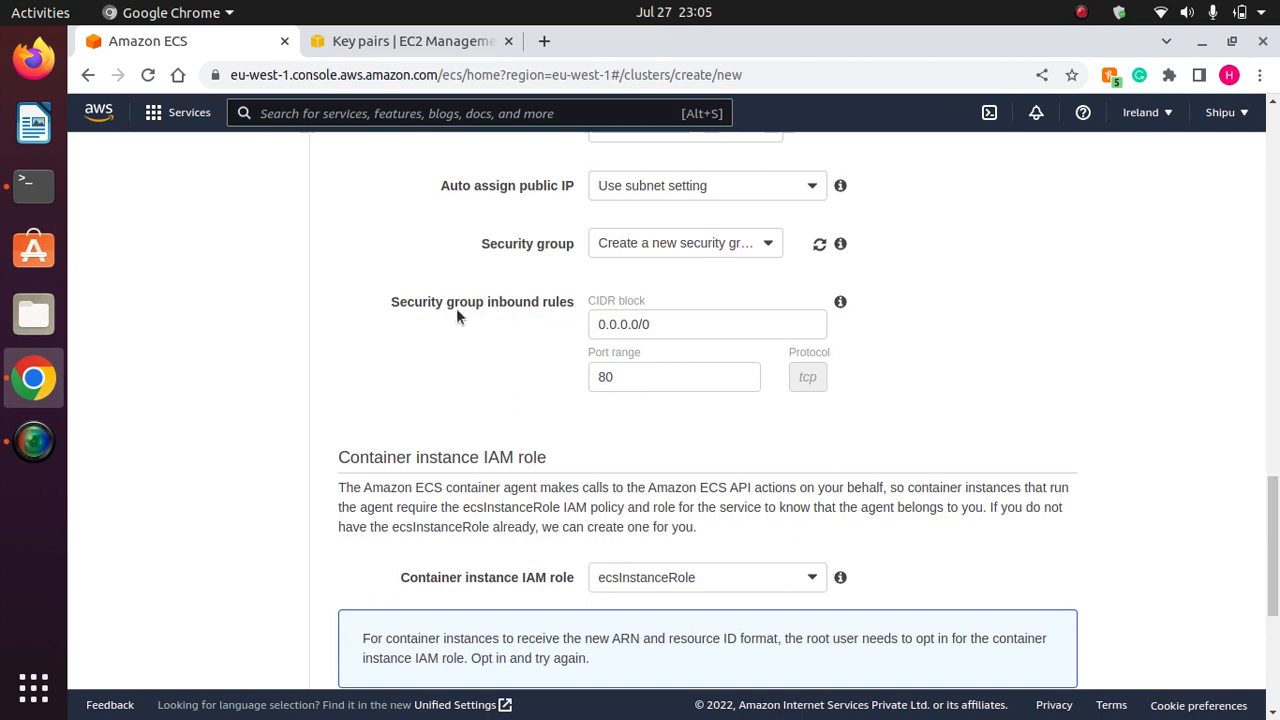
click(617, 374)
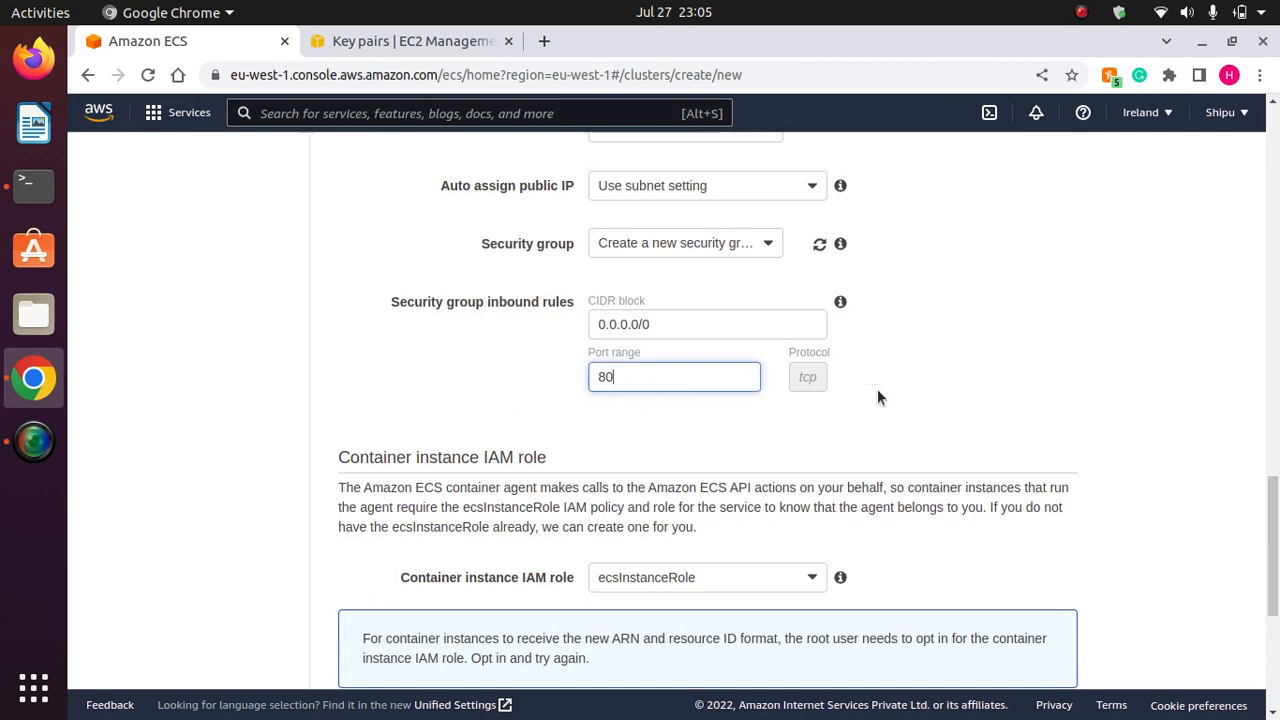
click(995, 394)
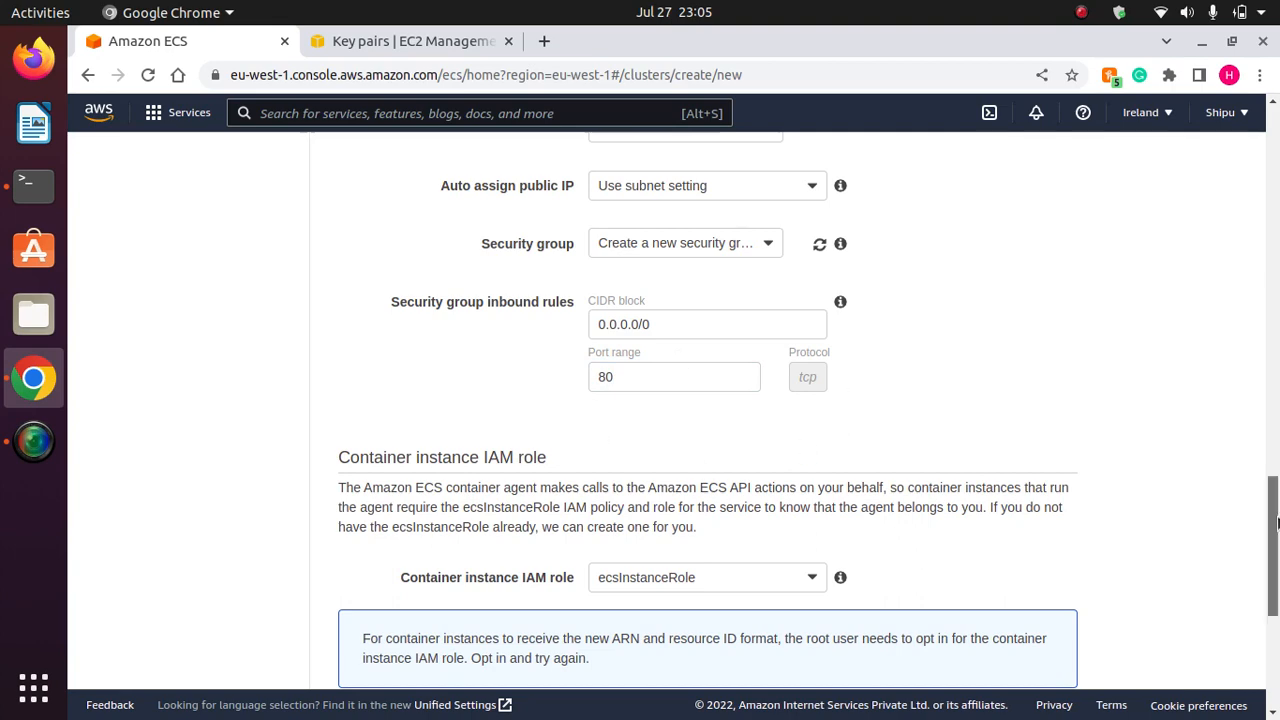
Review the roles available for the container instance IAM role, keeping ecsInstanceRole selected.
drag(1275, 470, 1275, 536)
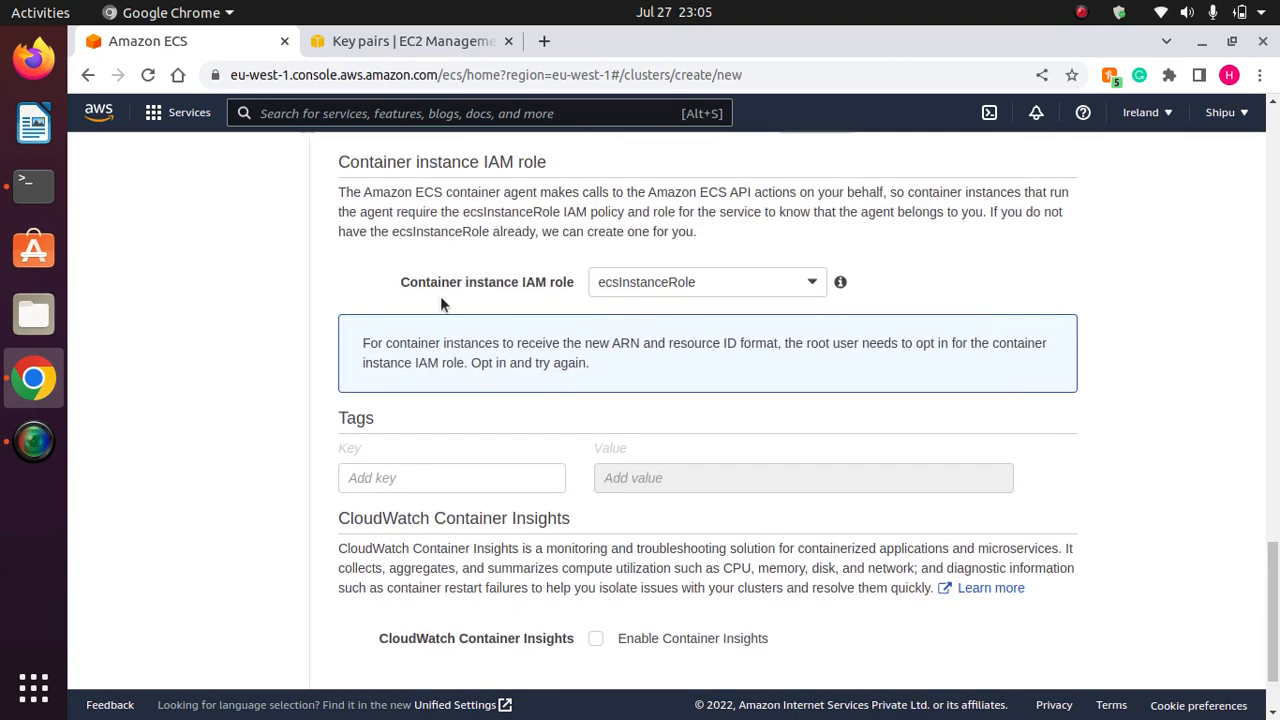
drag(397, 284, 590, 290)
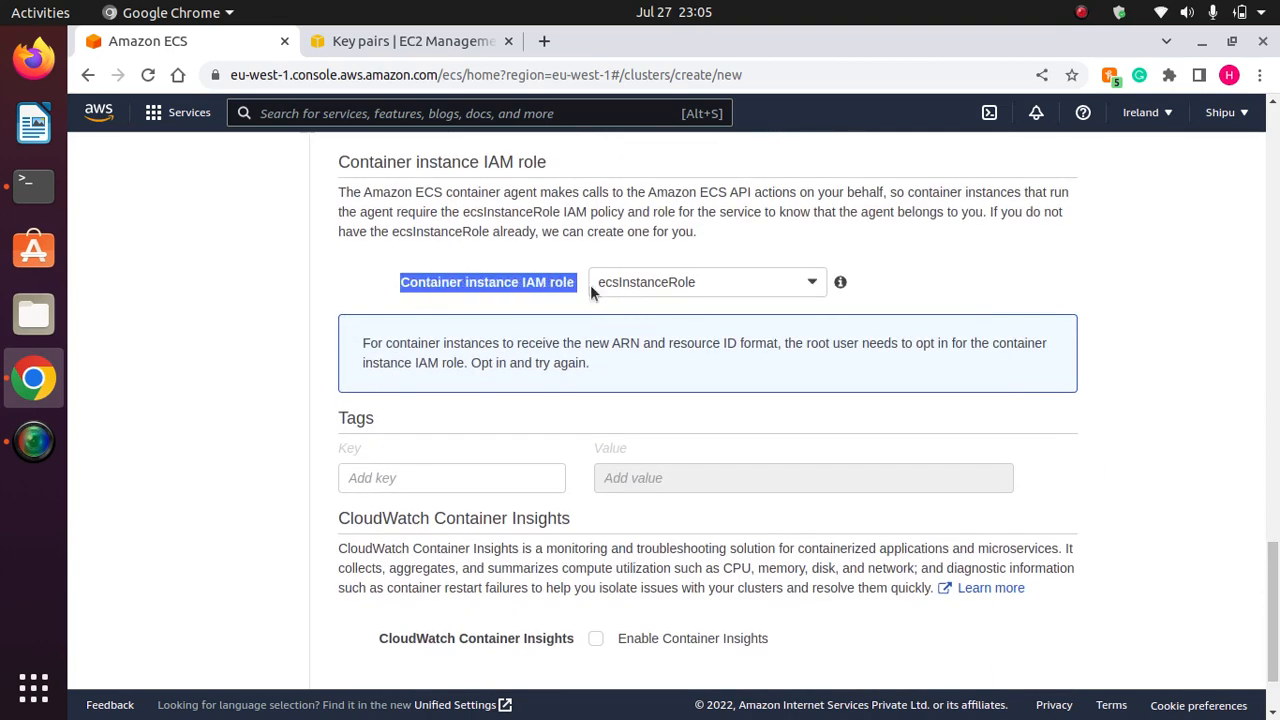
click(700, 303)
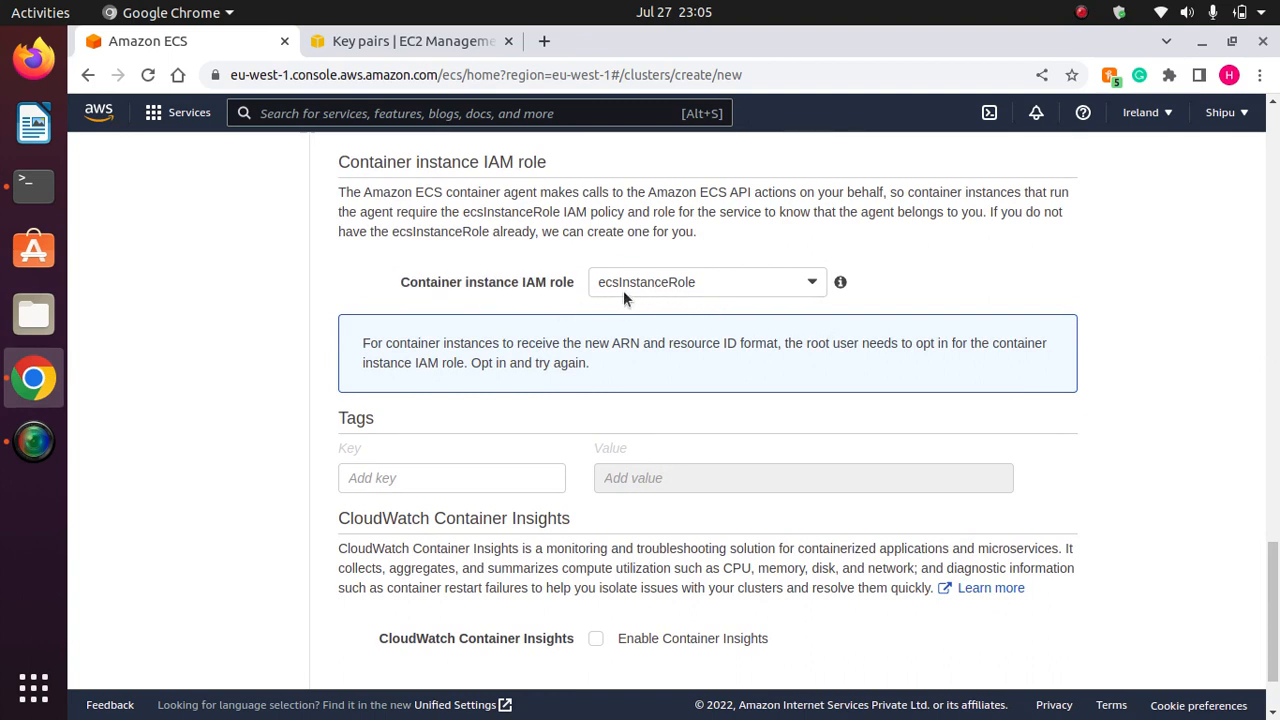
click(700, 281)
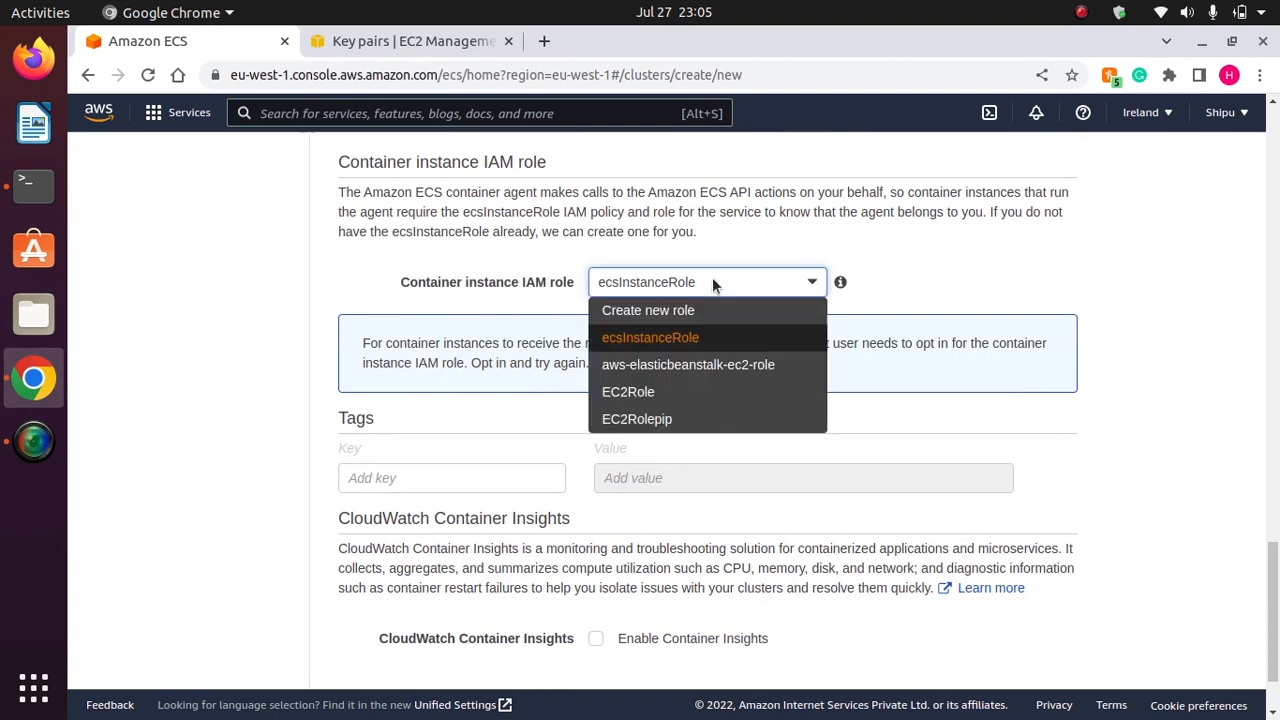
click(997, 268)
Create the cluster with the configured settings and view its launch status and cluster resources.
scroll(1273, 590, down, 1)
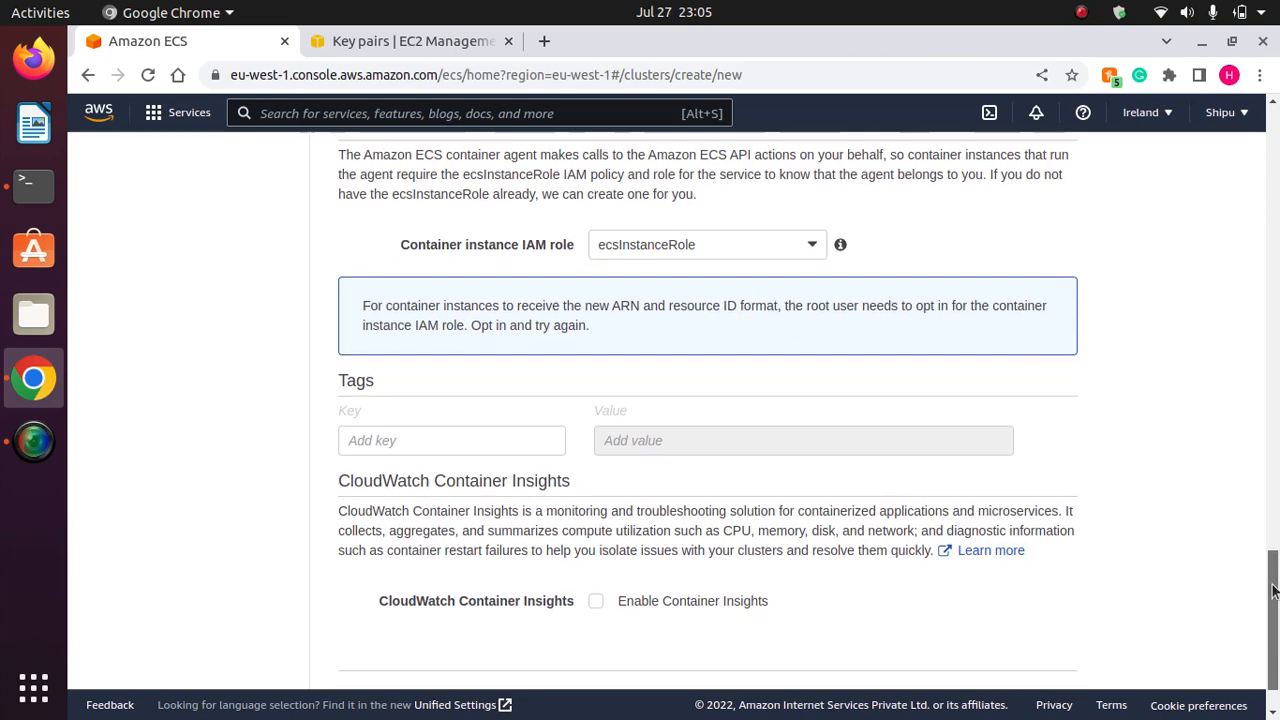
scroll(1273, 590, down, 2)
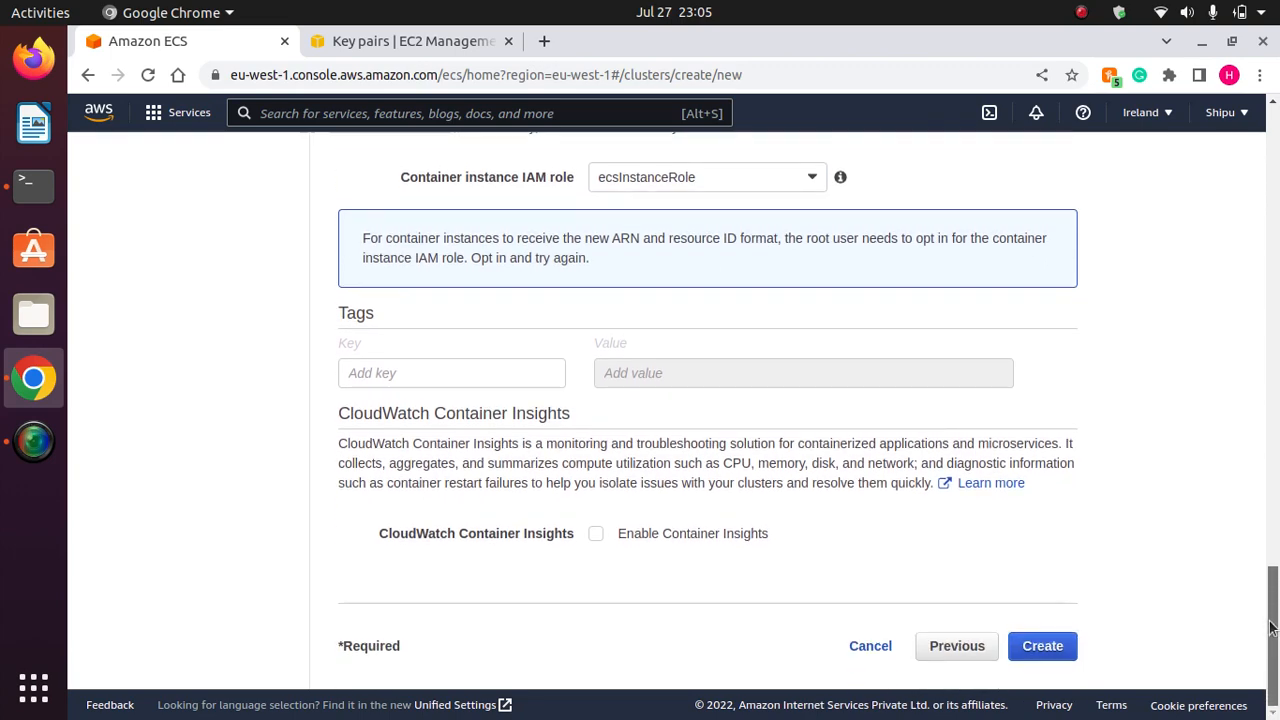
click(1042, 646)
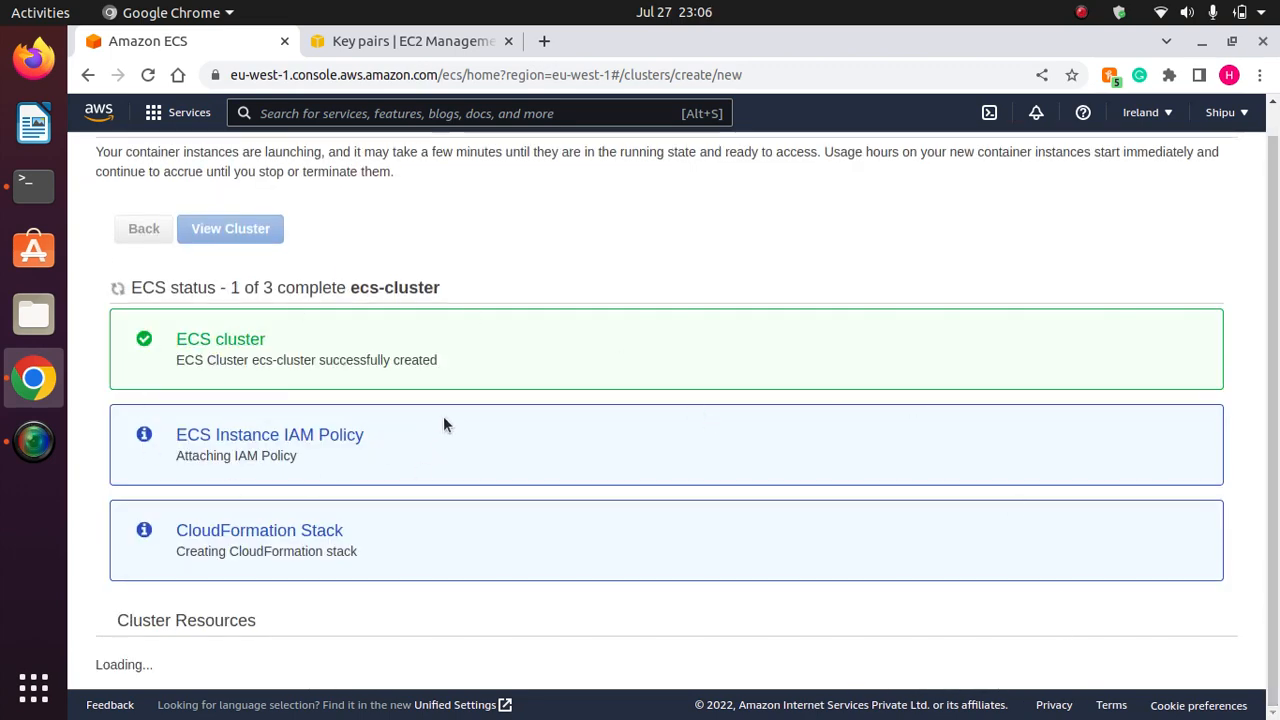
scroll(350, 520, down, 3)
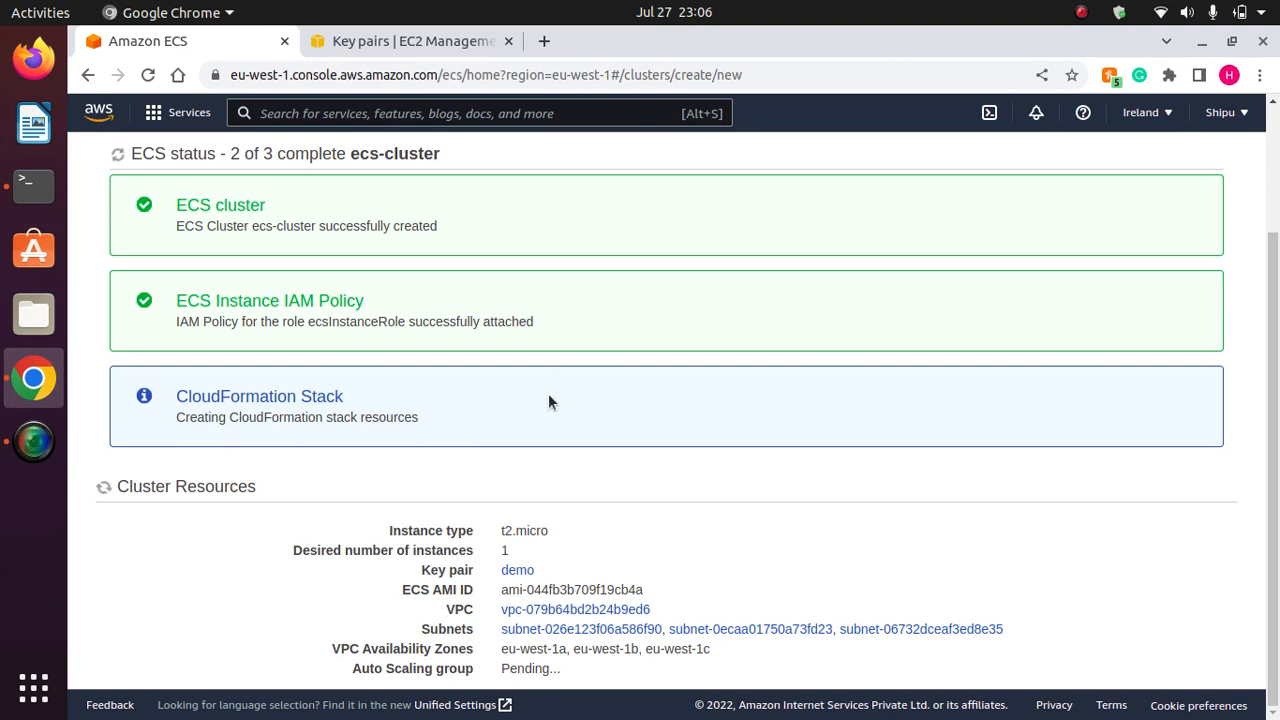
Open the EC2 instances list and refresh it to check for the cluster's new instance.
click(429, 42)
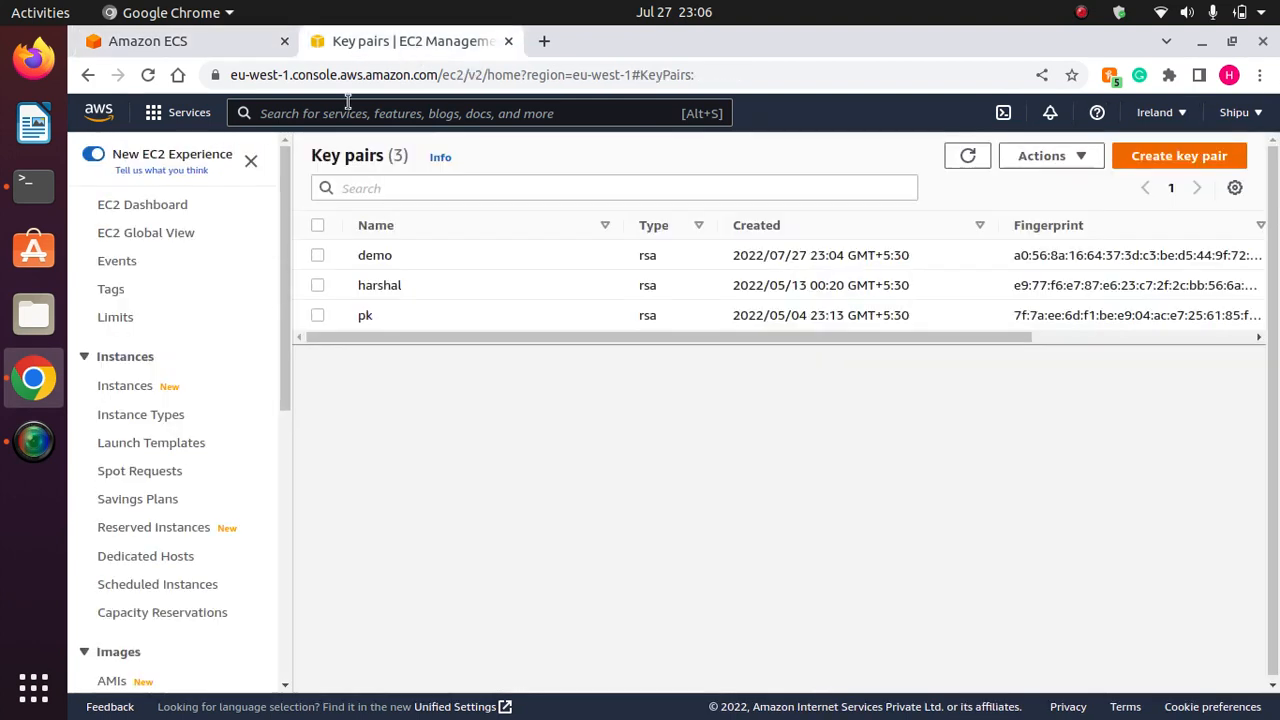
click(140, 388)
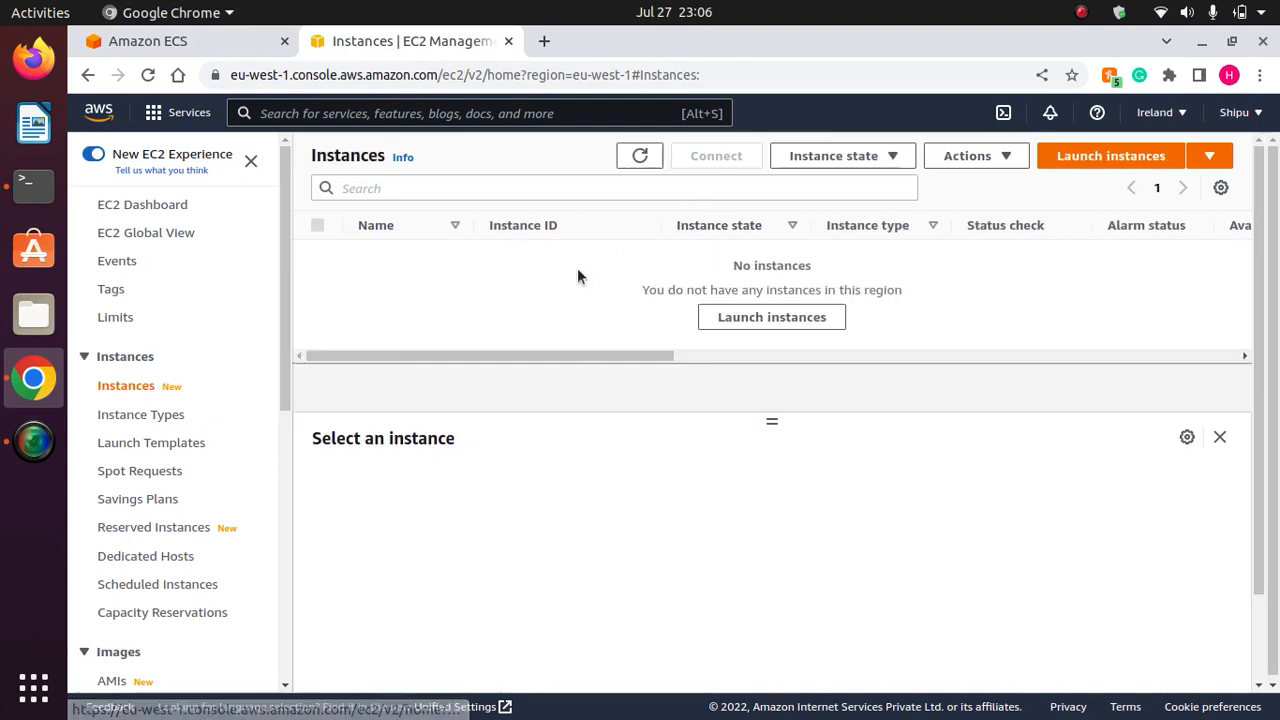
click(640, 156)
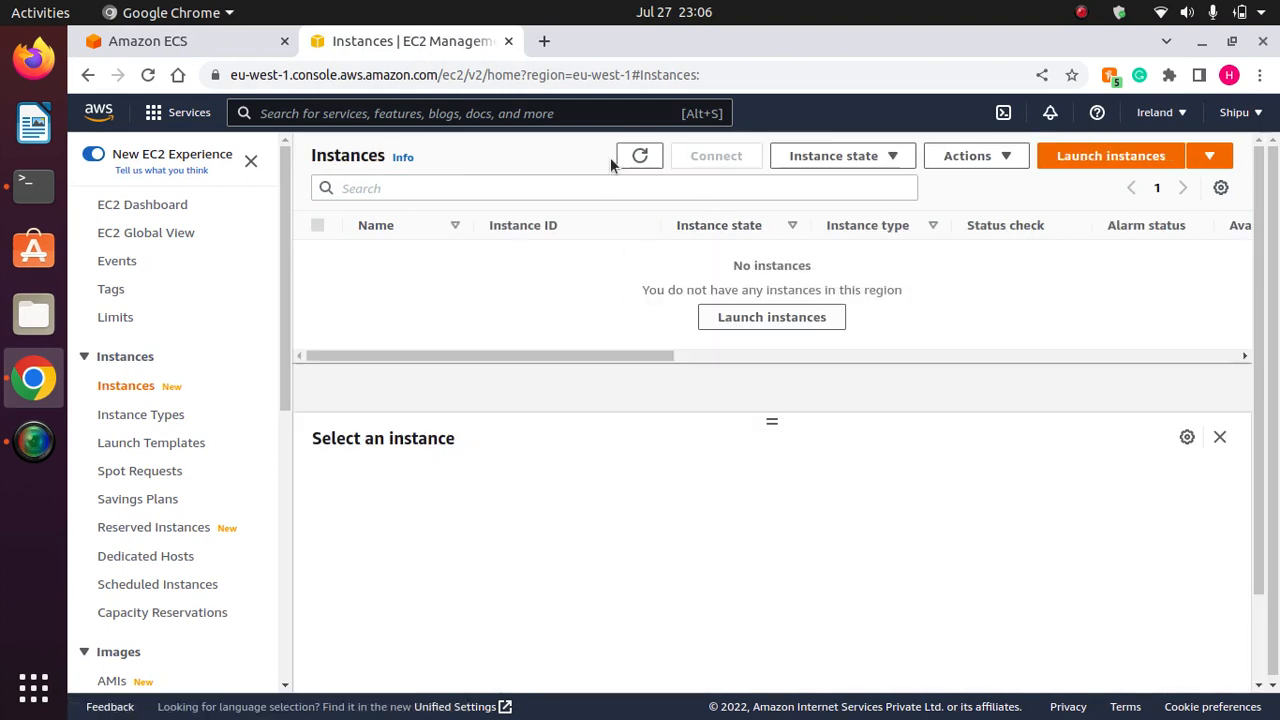
click(636, 158)
click(640, 156)
Return to the ECS launch status, open the new cluster's detail page, and review its status and services.
click(178, 41)
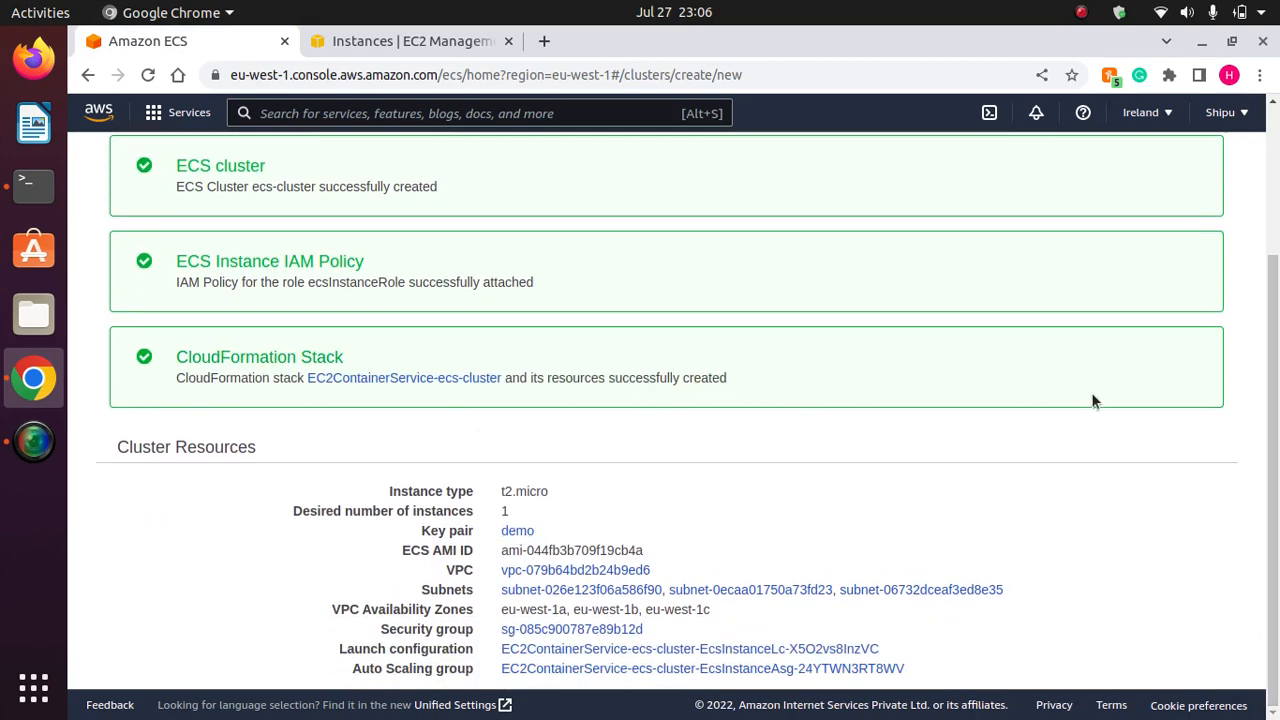
drag(1276, 408, 1275, 240)
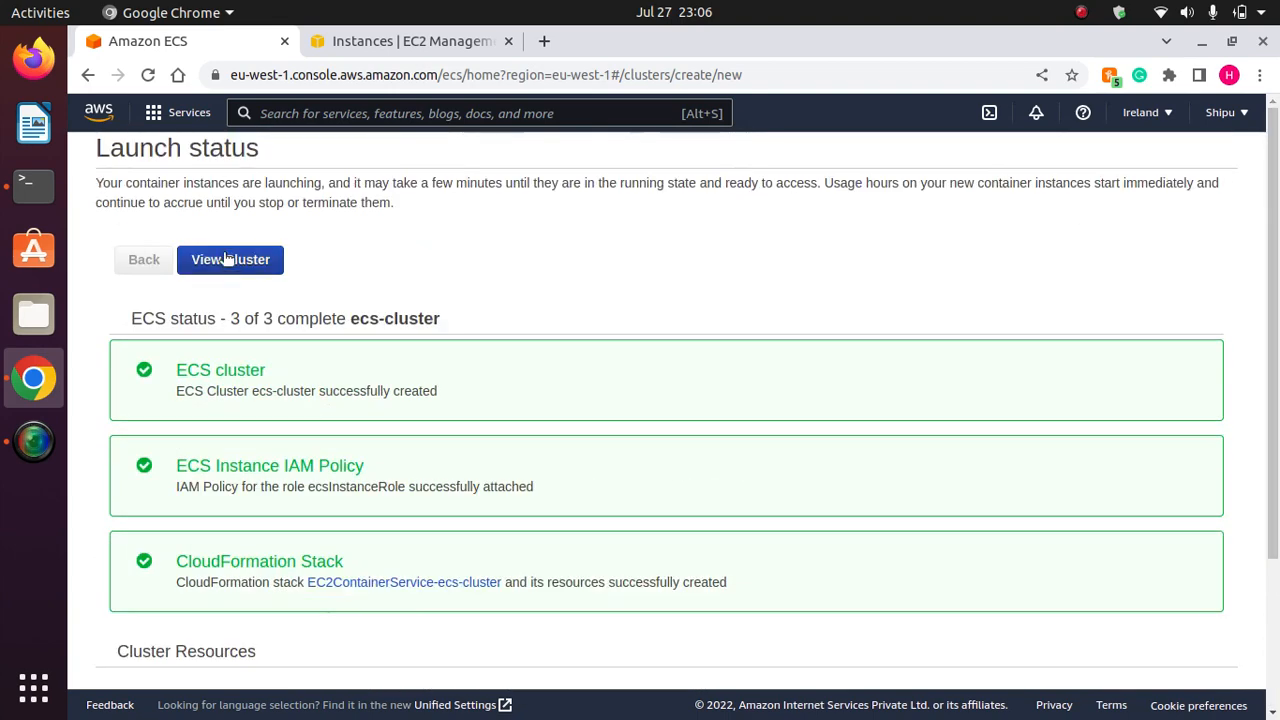
click(228, 259)
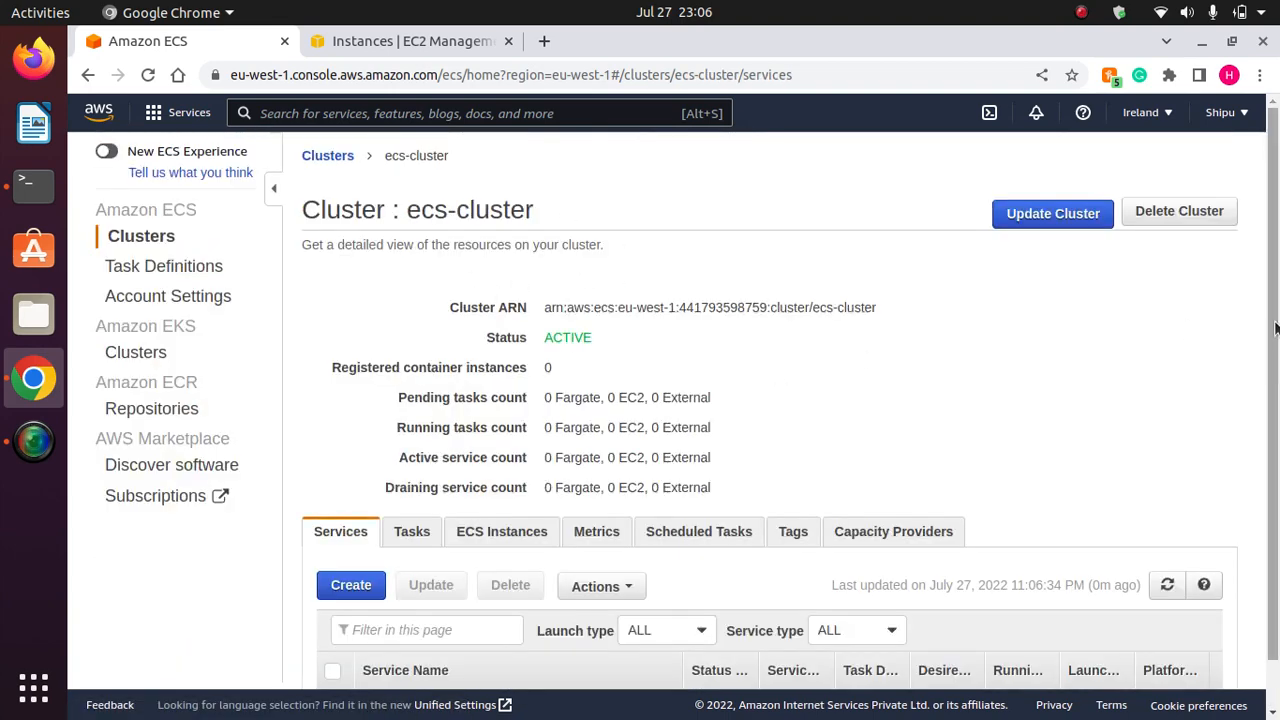
scroll(1275, 328, down, 2)
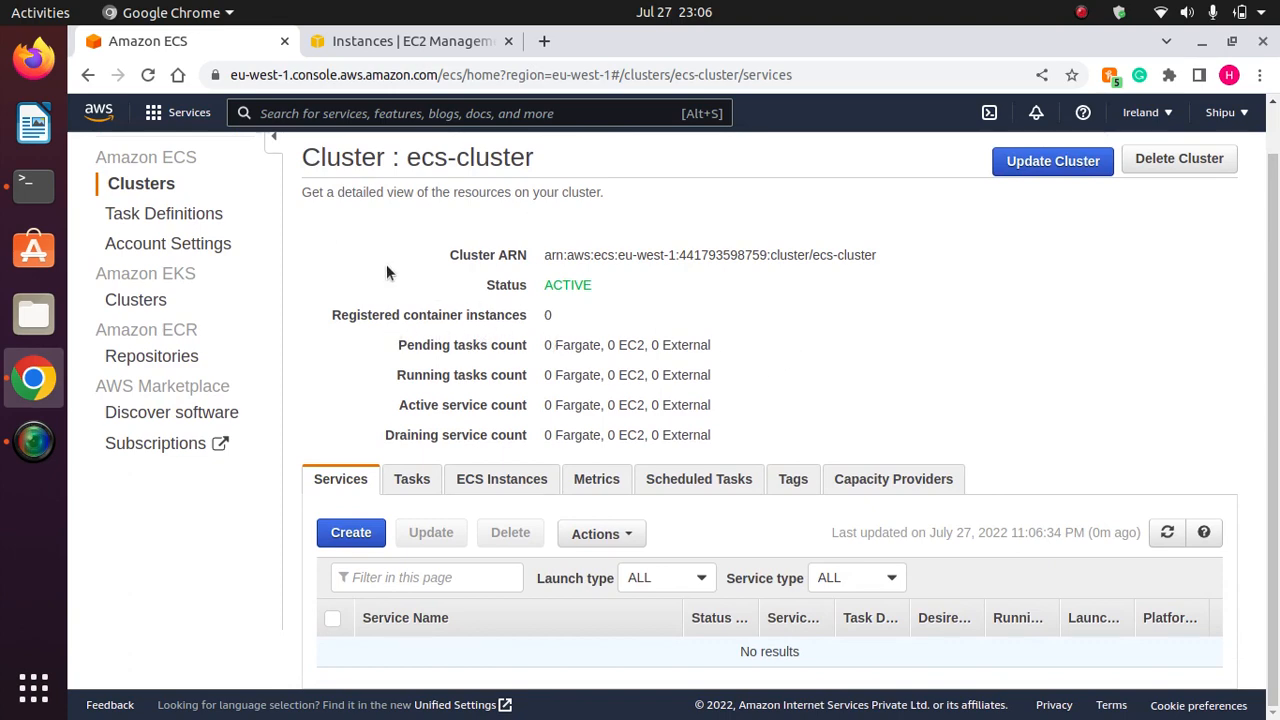
Refresh the EC2 instances list and widen the Name column to fit the ECS instance's full name.
click(452, 41)
click(640, 155)
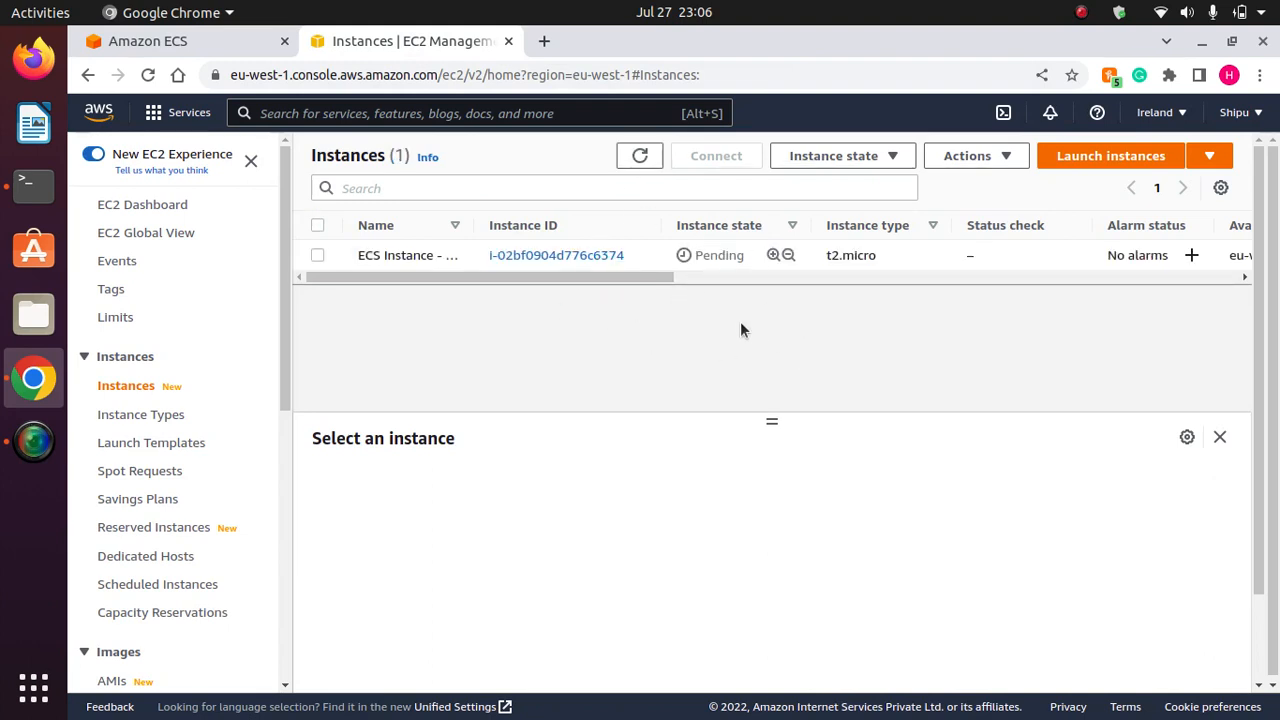
drag(615, 279, 503, 292)
drag(477, 230, 702, 220)
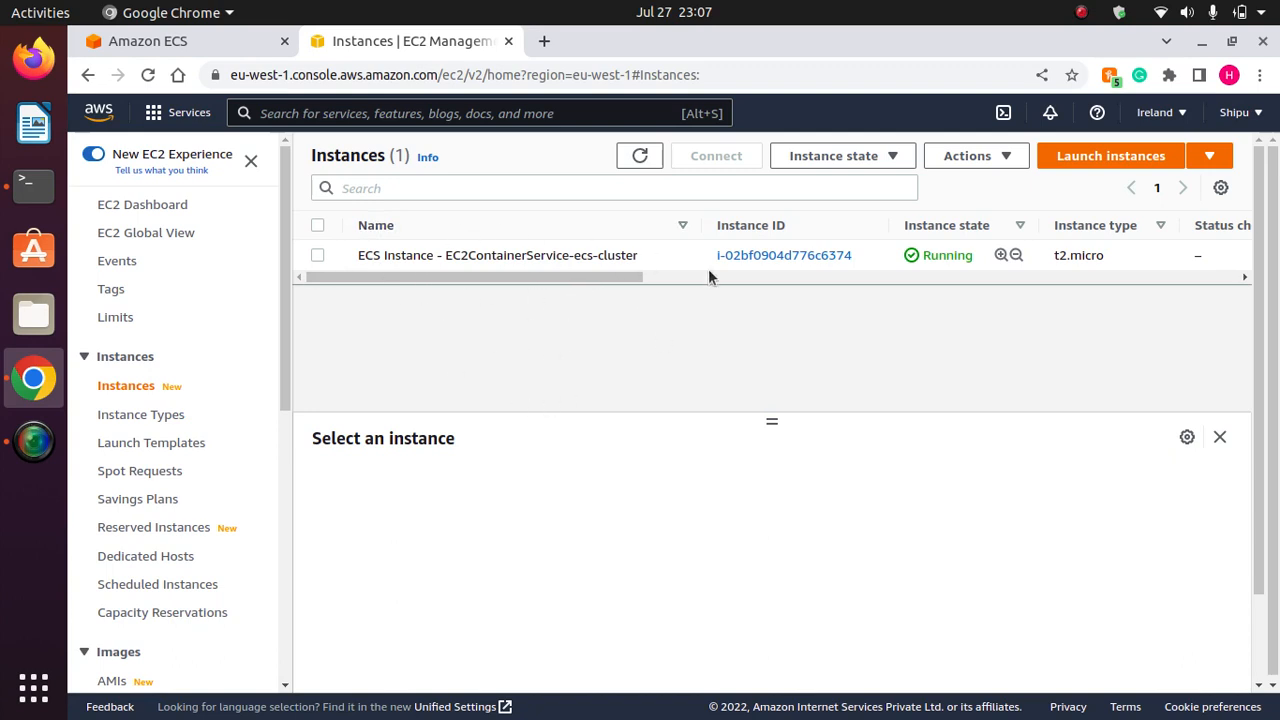
drag(699, 236, 657, 240)
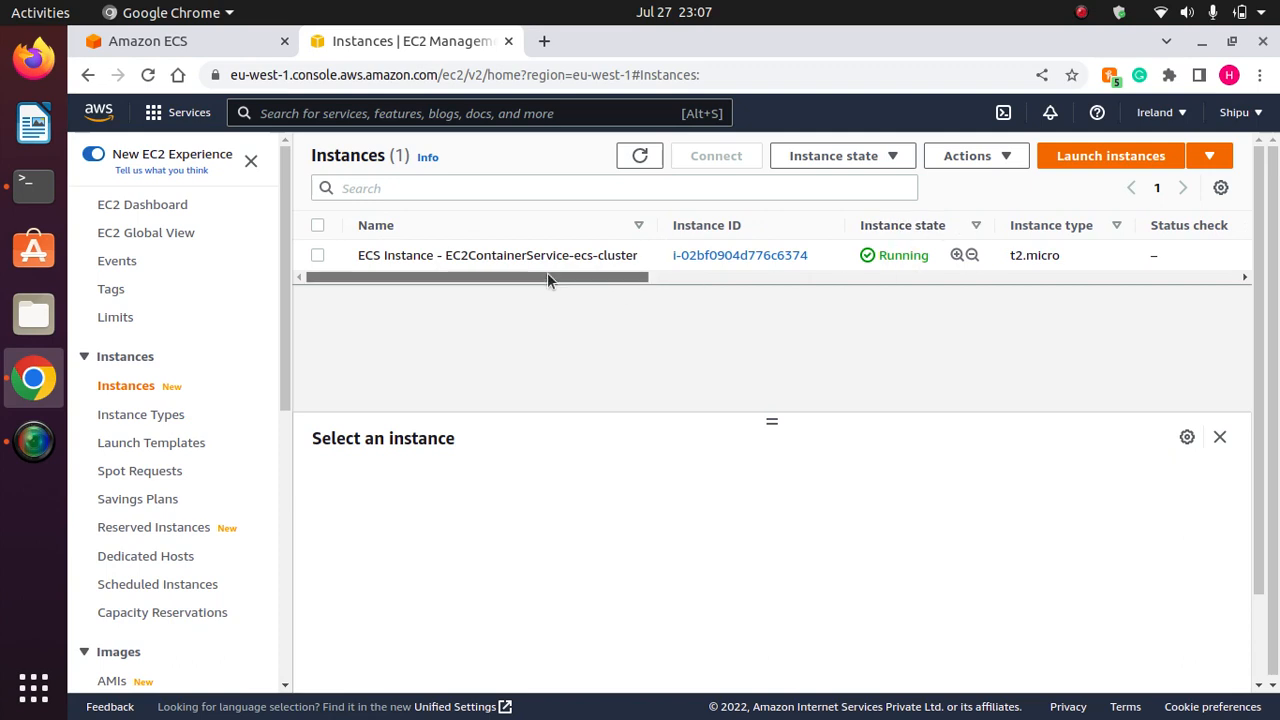
drag(551, 278, 509, 282)
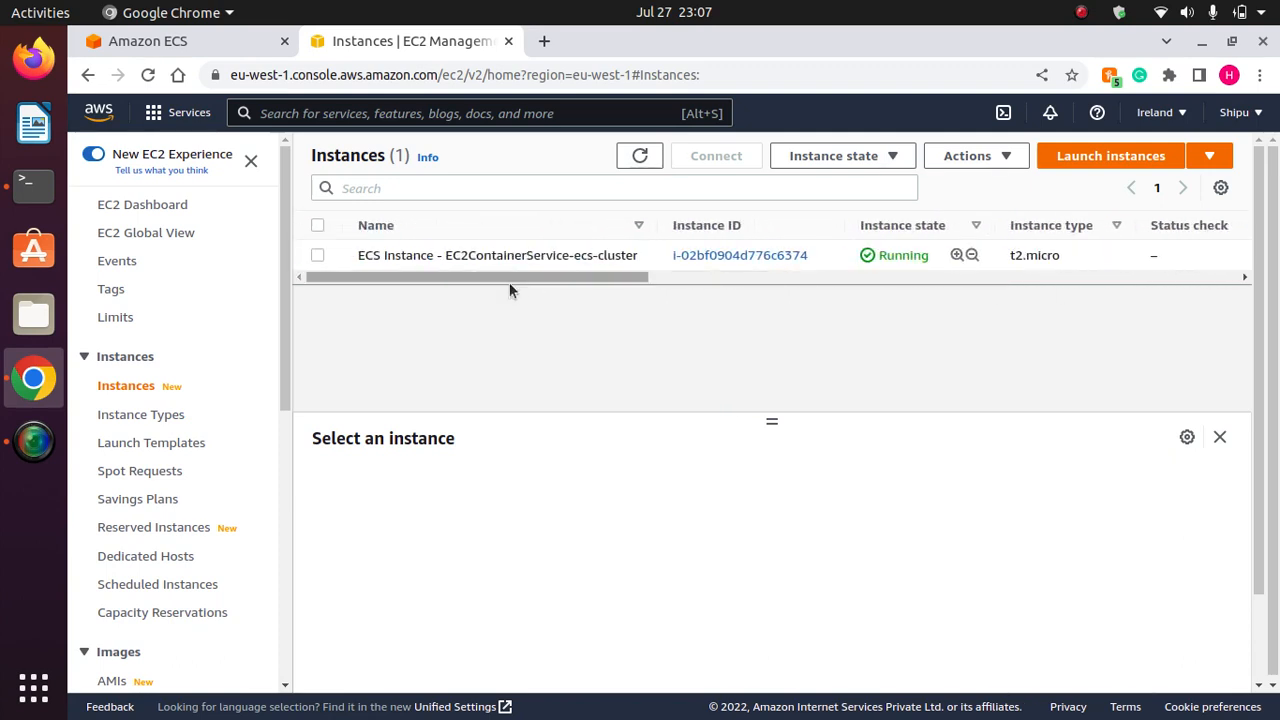
Open the SSH client connection instructions for the ECS instance and copy the example ssh command.
click(318, 255)
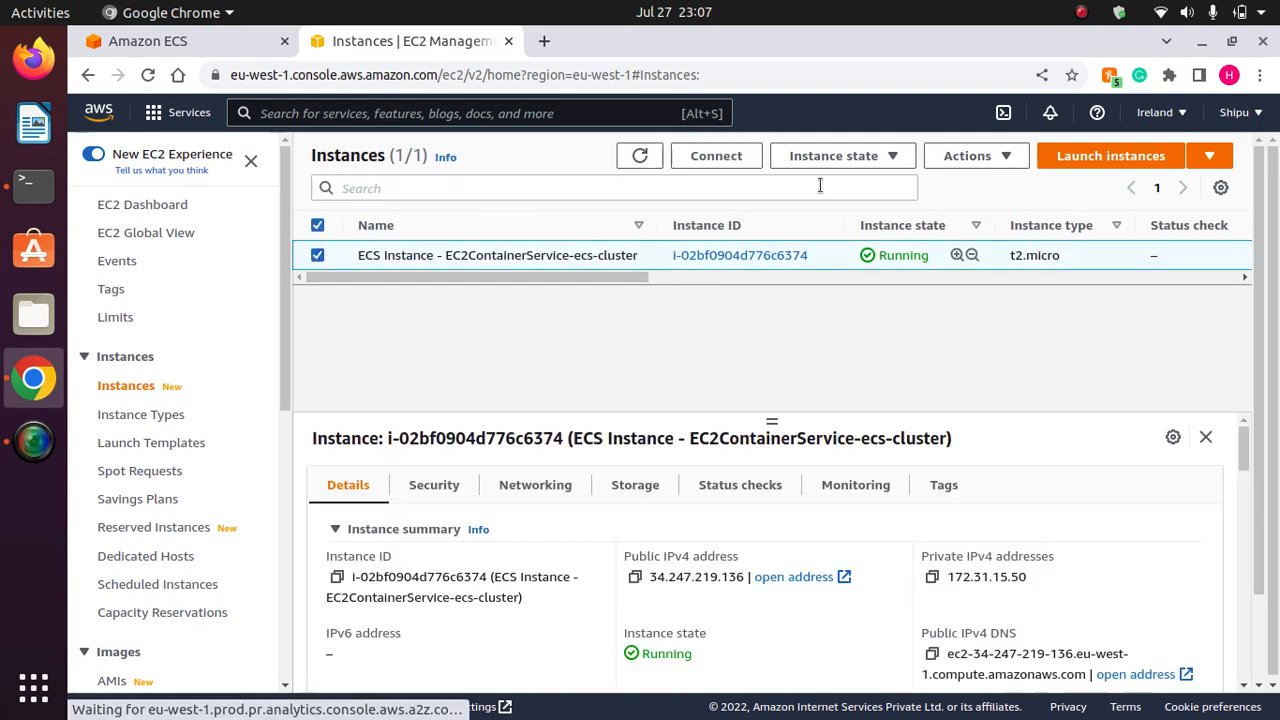
click(730, 156)
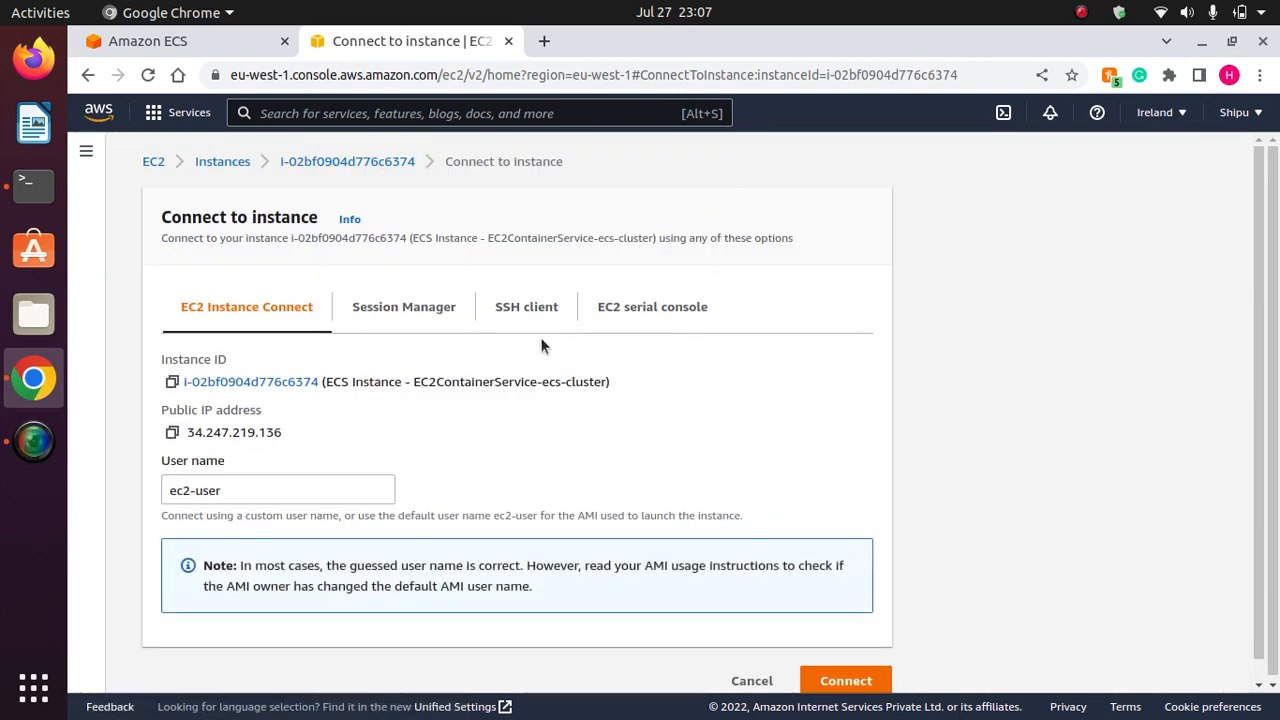
click(525, 307)
drag(1257, 345, 1263, 485)
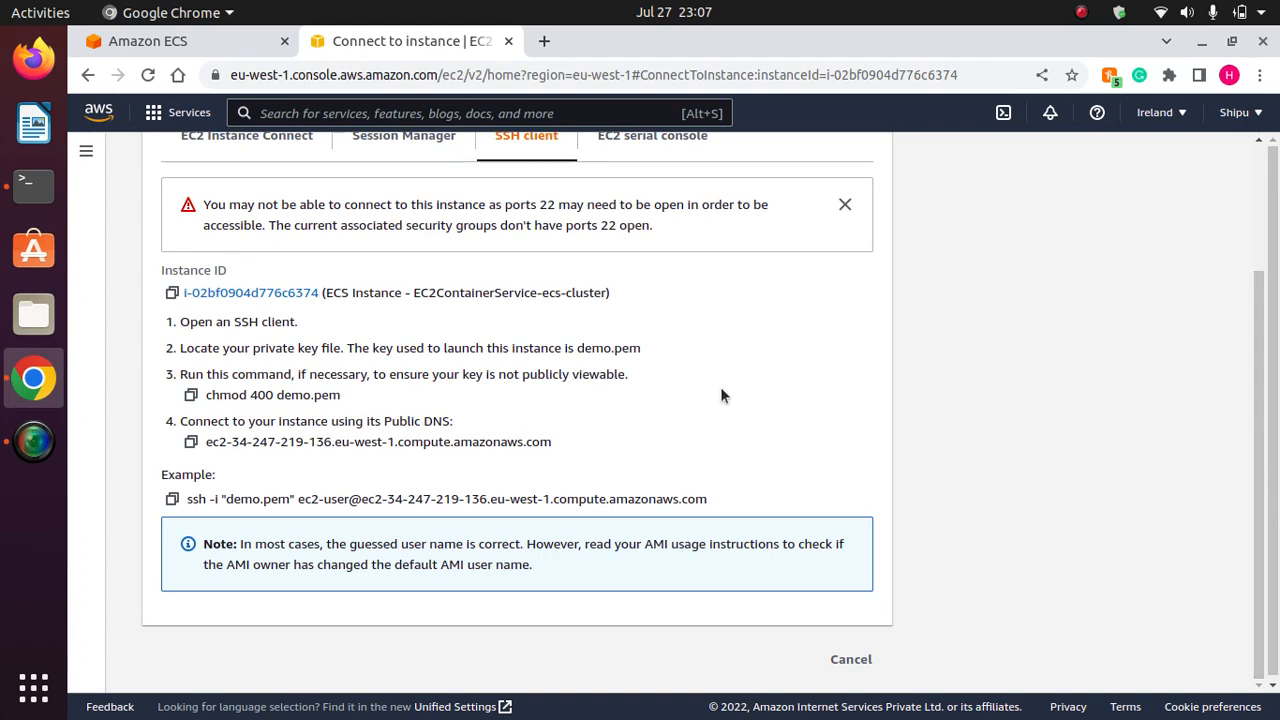
click(174, 500)
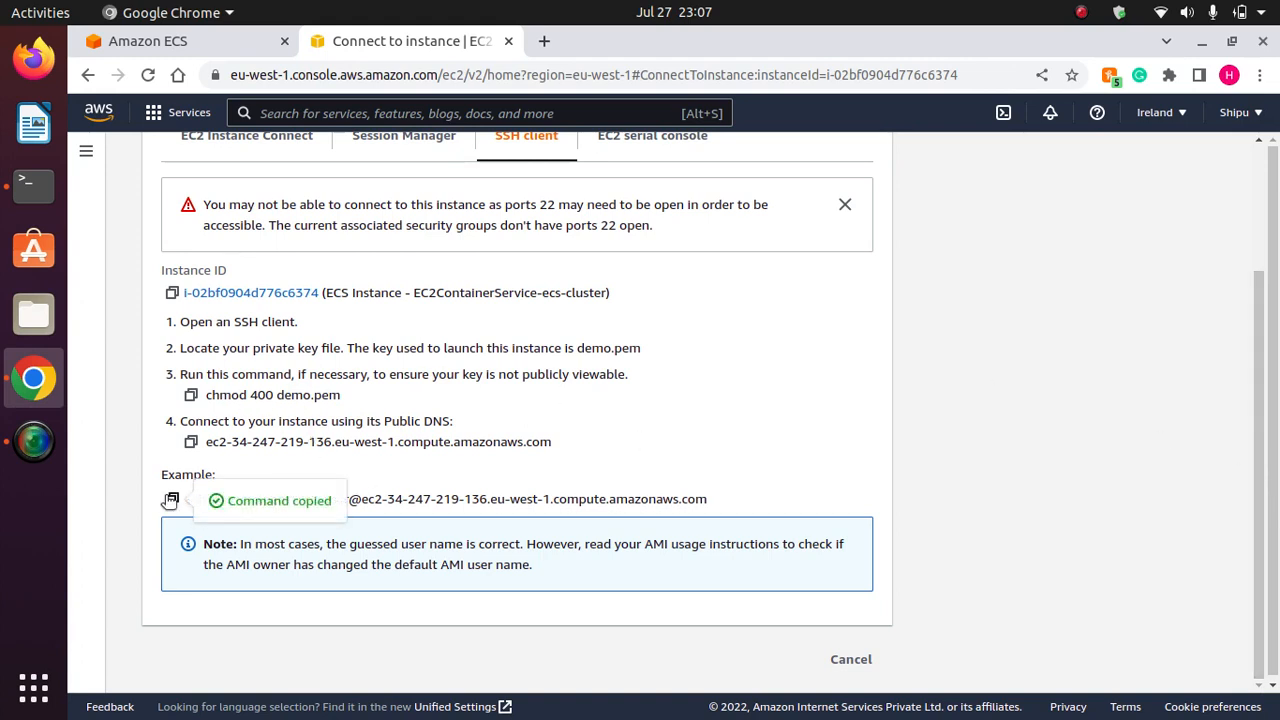
Switch to the Terminal, list the files in the Downloads folder with ls, and clear the screen.
click(30, 187)
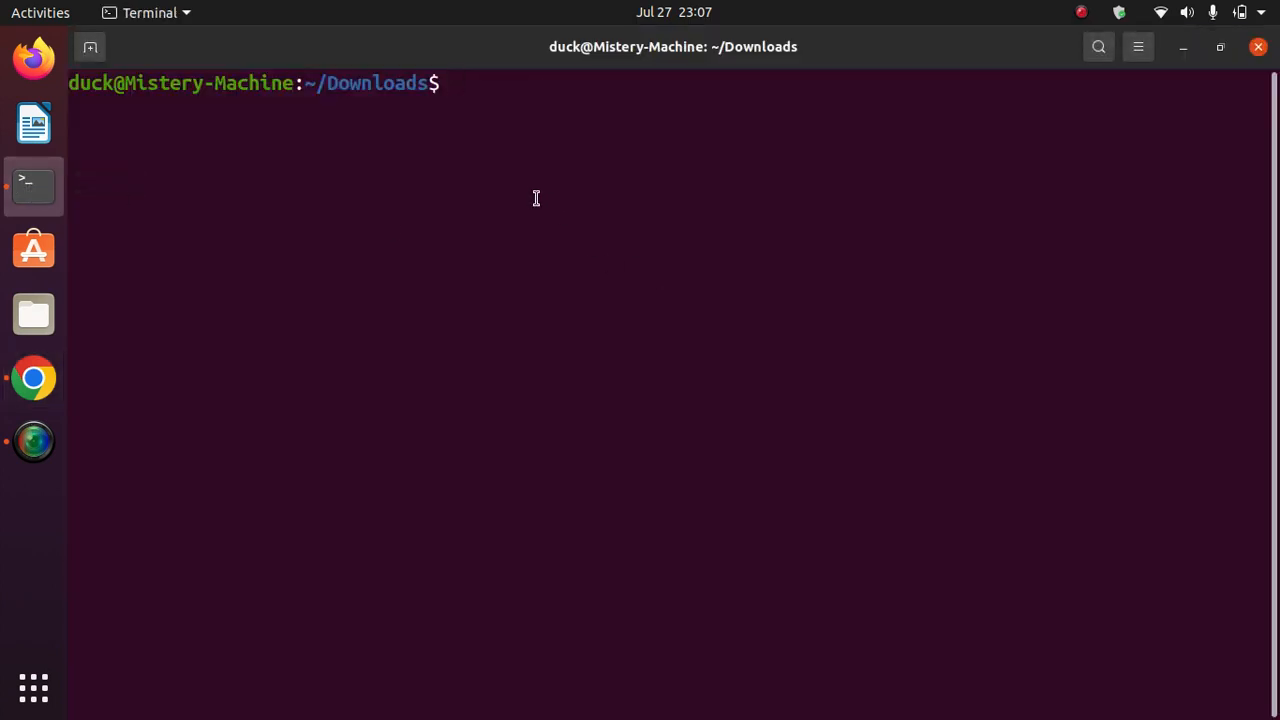
text(ls)
key(Return)
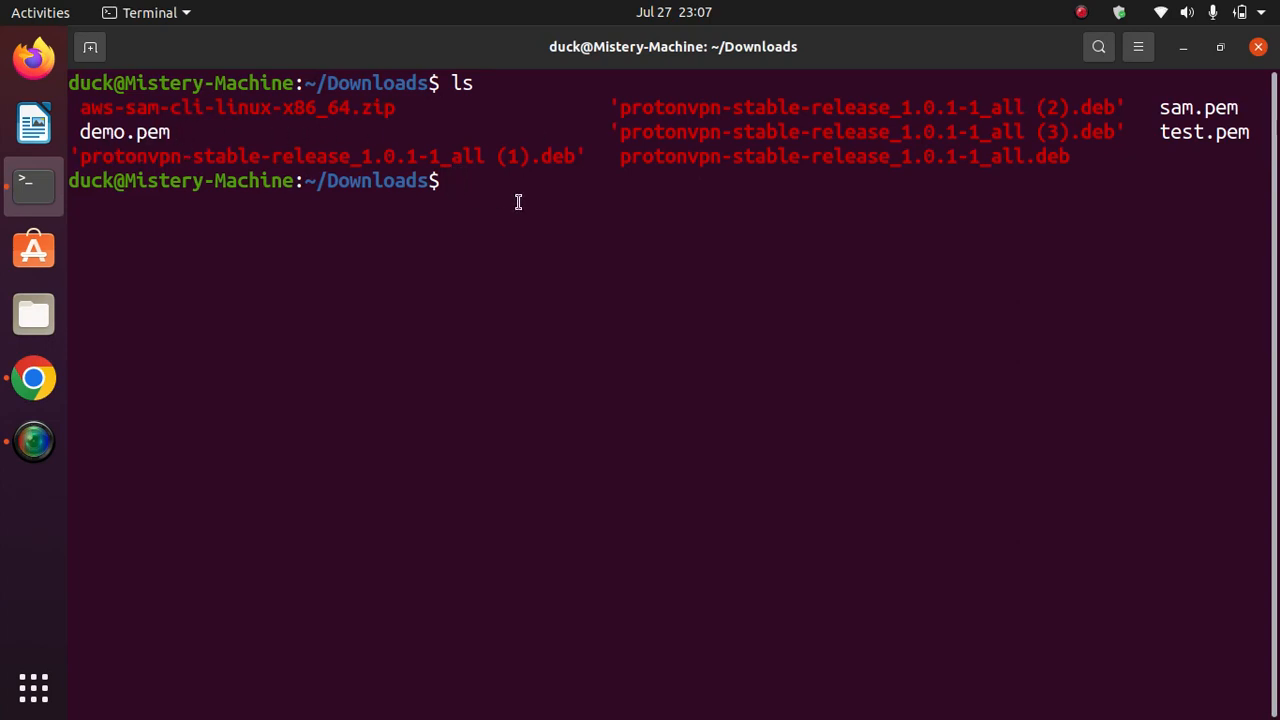
text(clear)
key(Return)
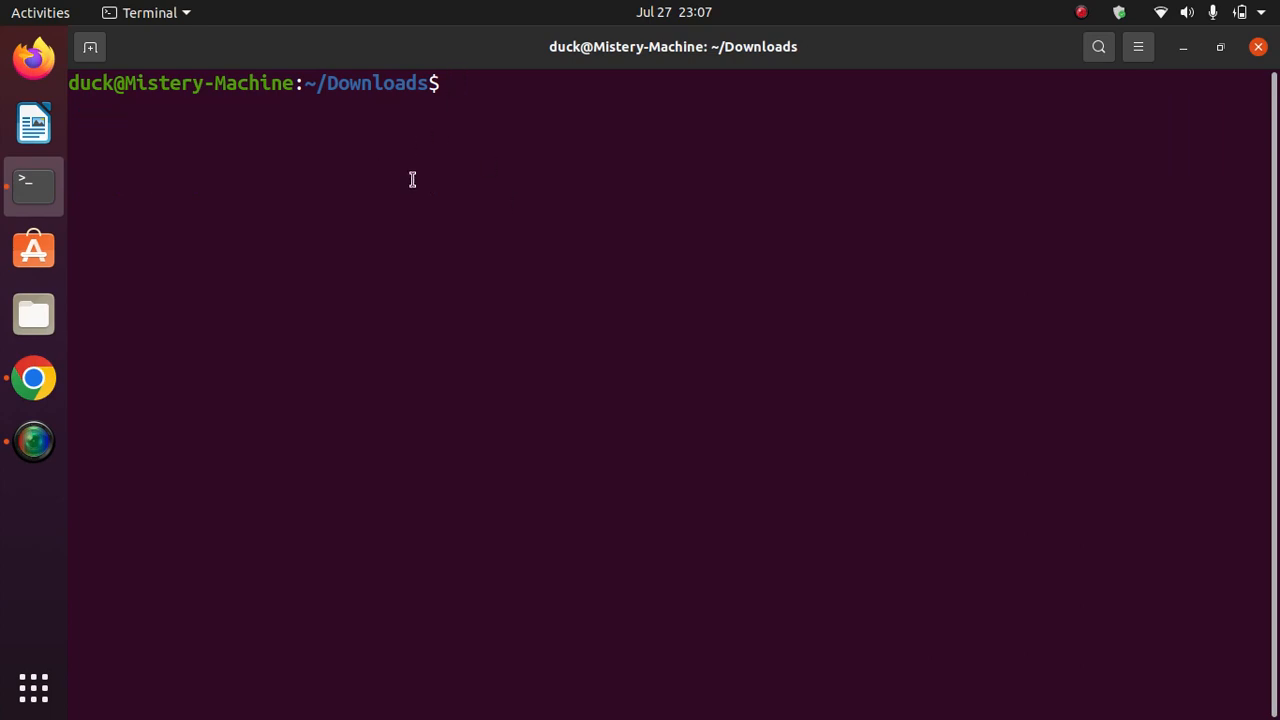
Restrict the demo.pem key file's permissions with chmod 400.
text(chmod )
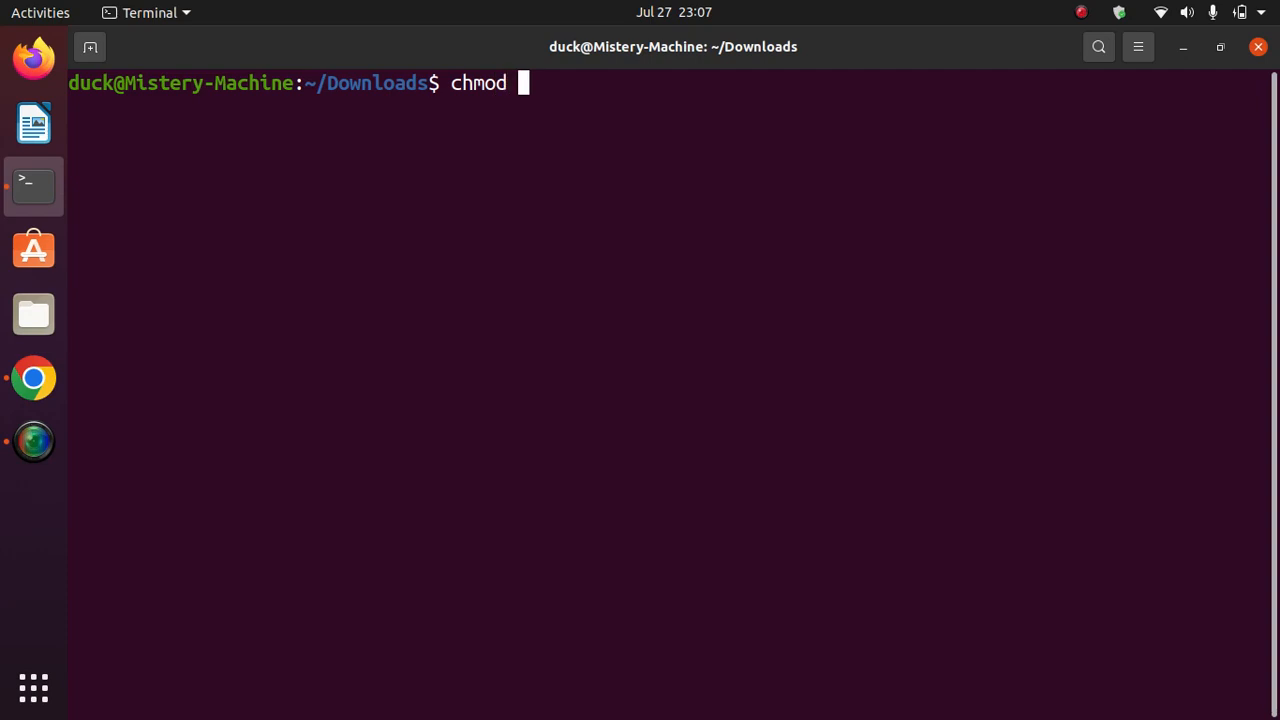
text(400)
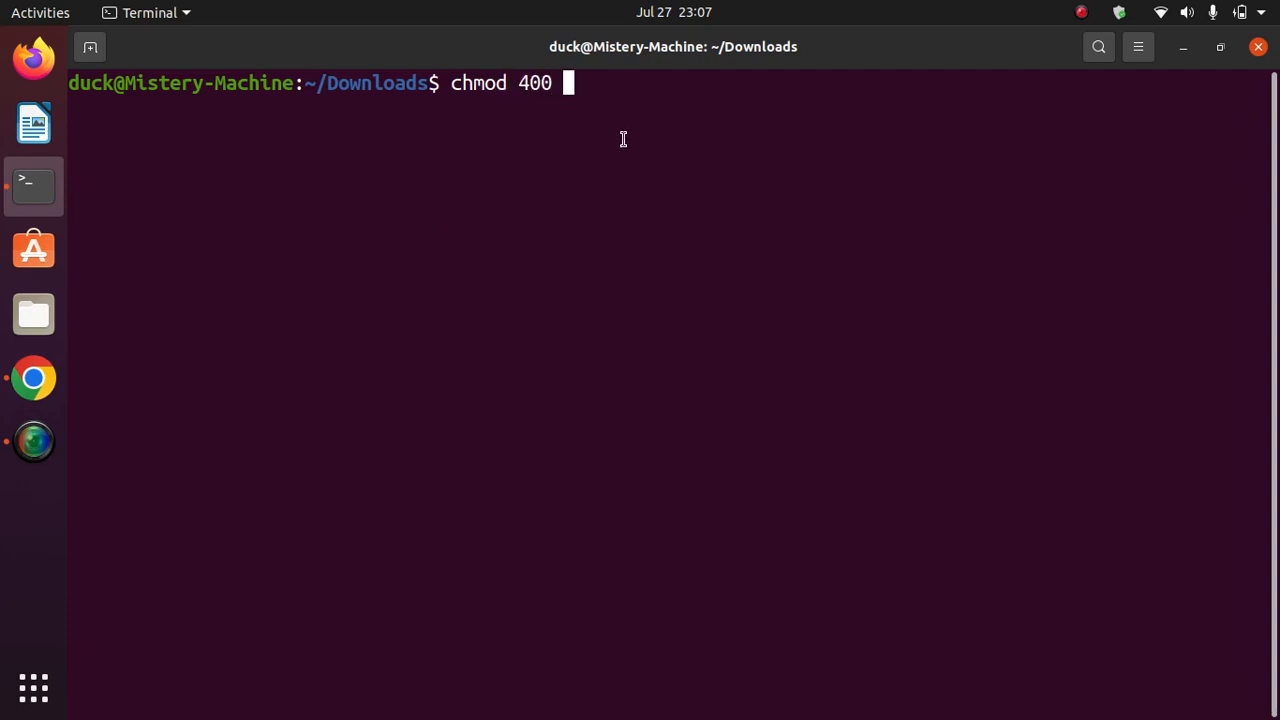
text( den)
key(BackSpace)
key(Tab)
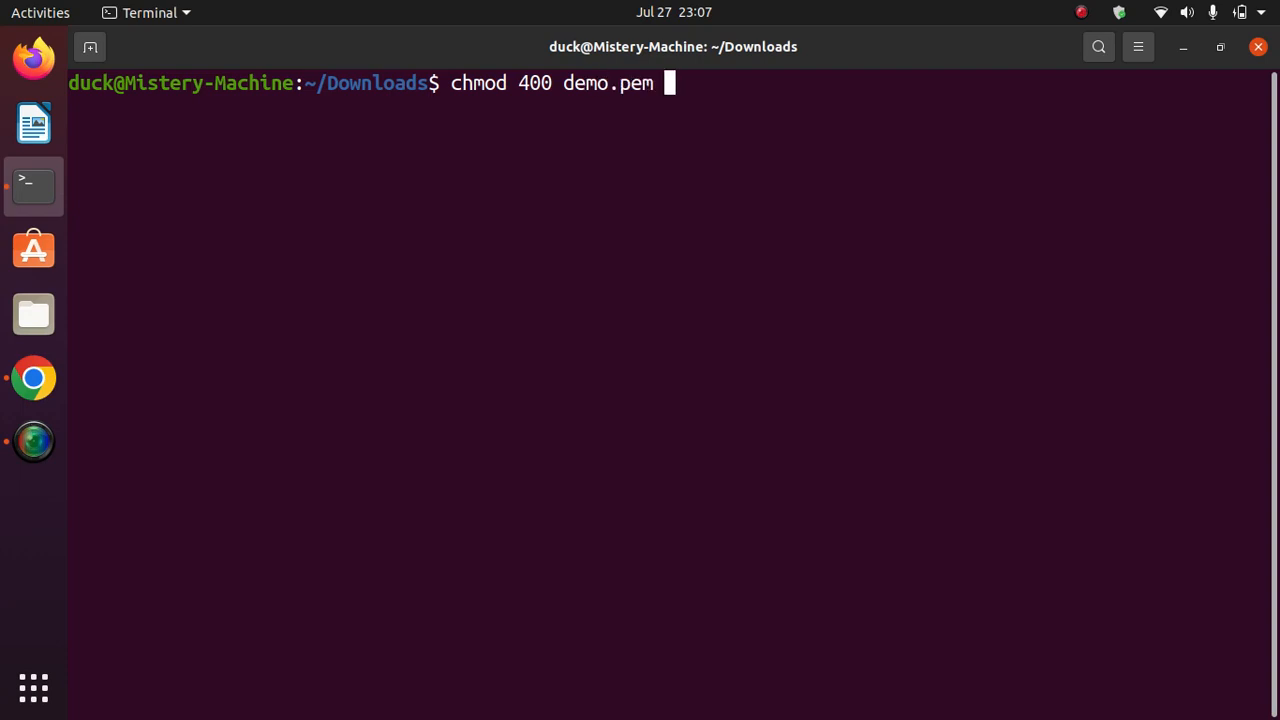
key(Return)
Try to connect to the ECS instance with the copied ssh command, and clear the Terminal screen.
right_click(605, 147)
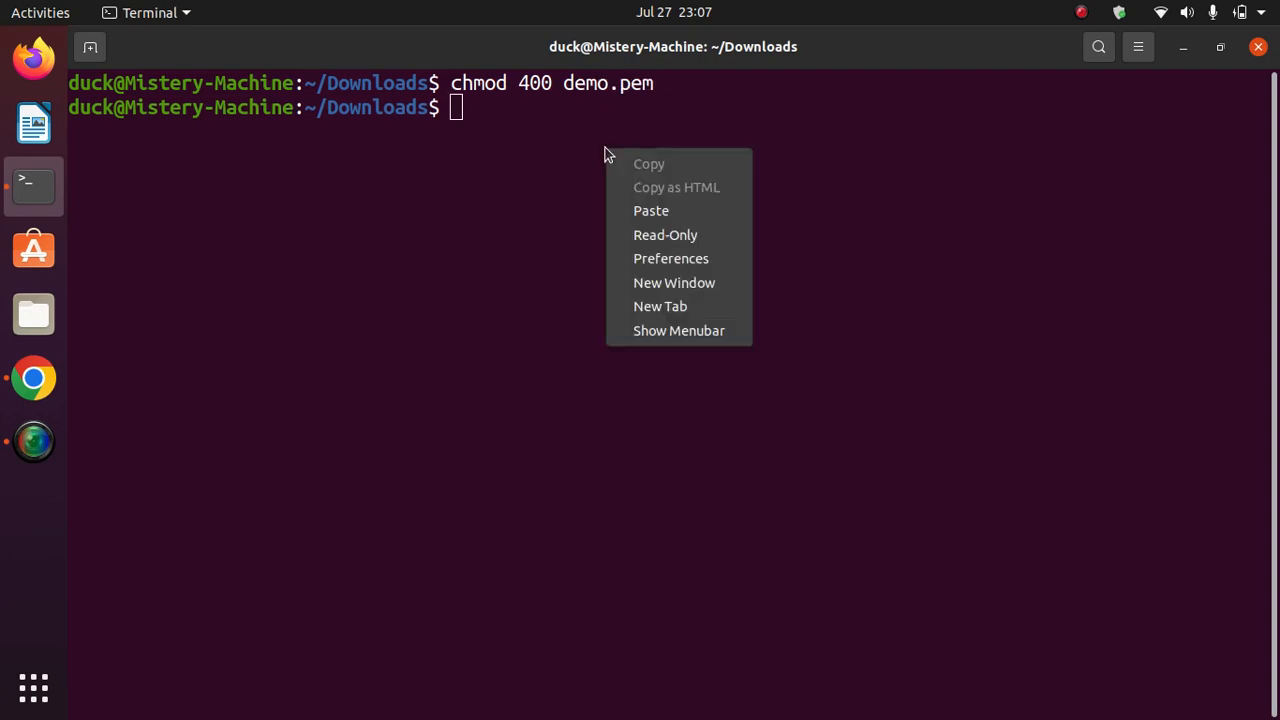
click(707, 212)
key(Return)
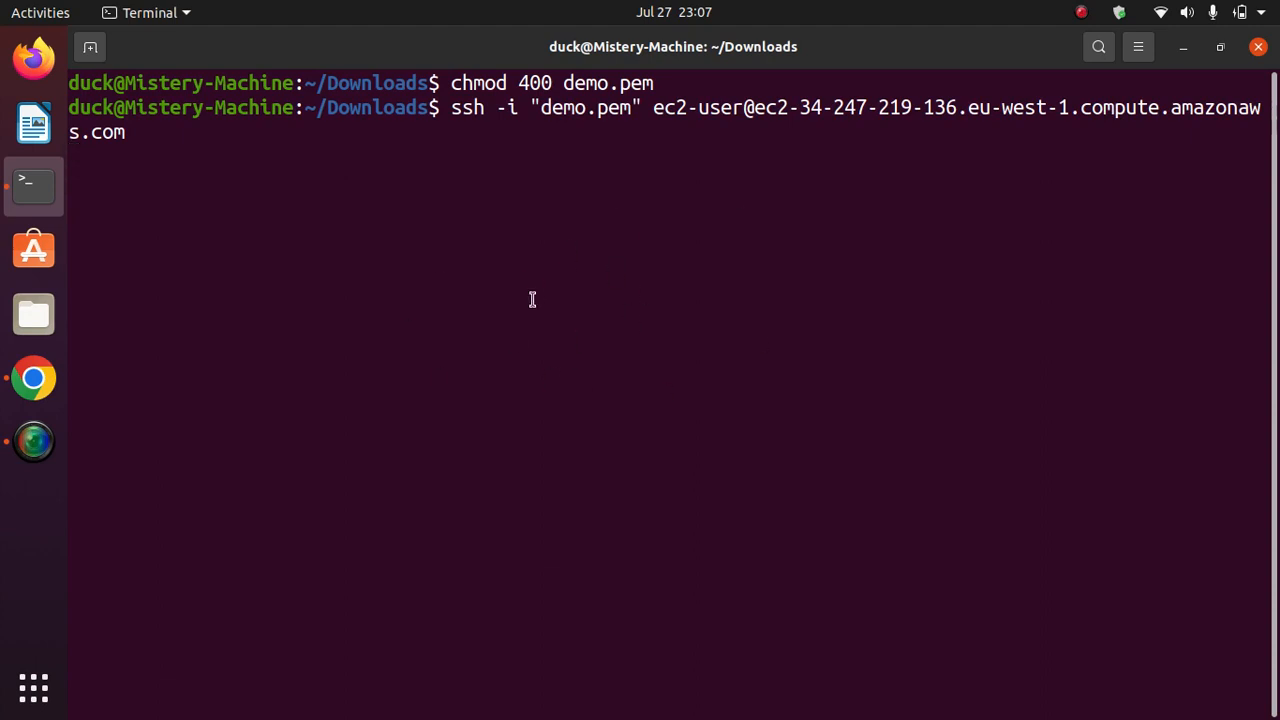
key(ctrl+c)
text(clear)
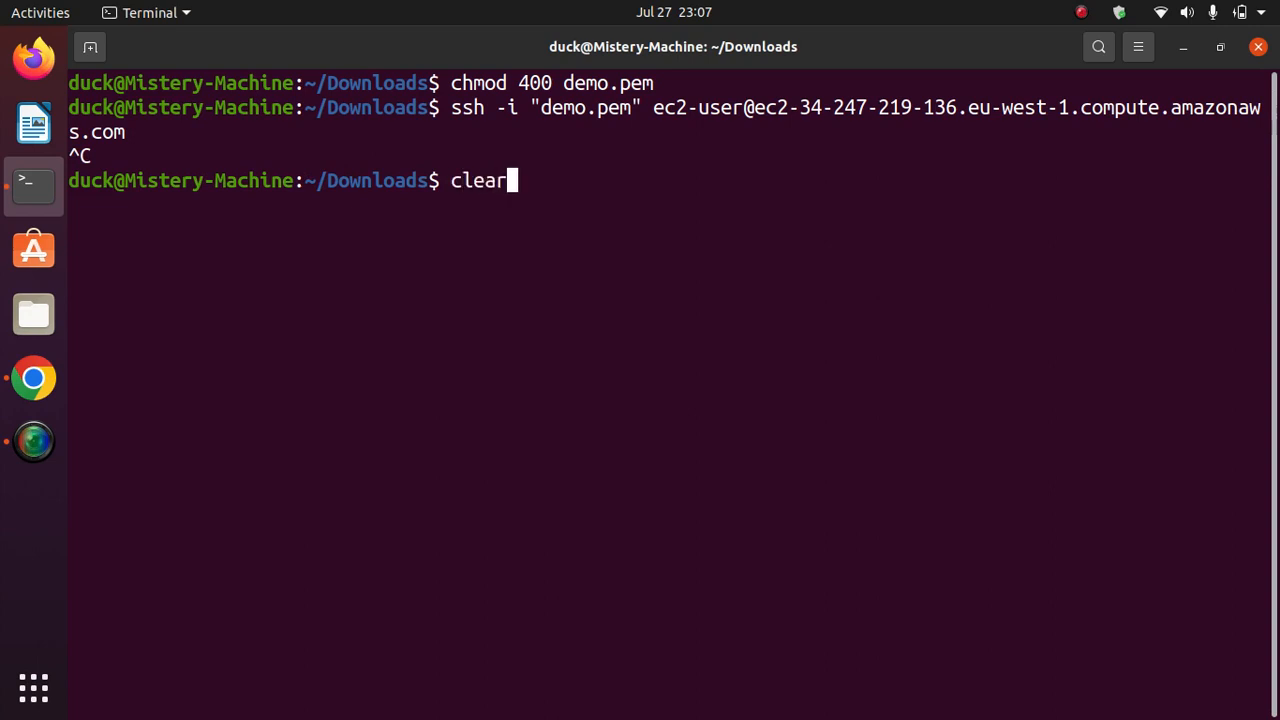
key(Return)
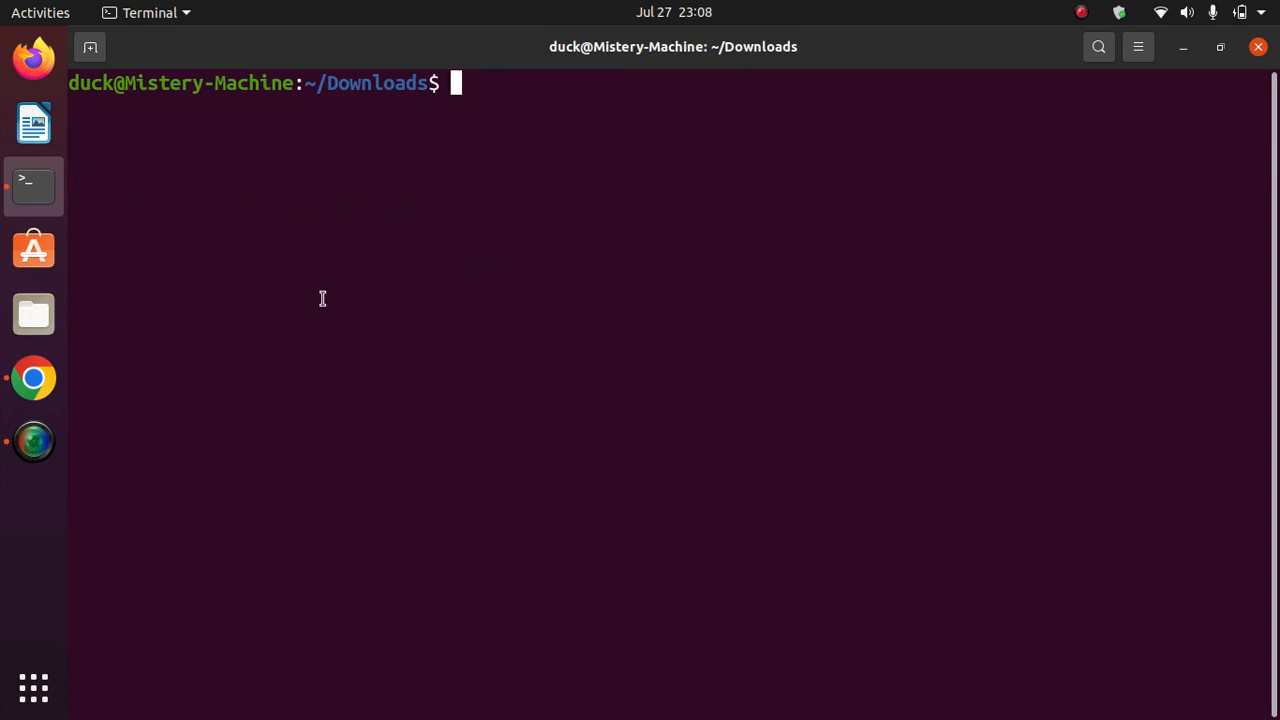
Switch to Chrome, go back to the EC2 instances list, and open the security group attached to the ECS instance.
click(34, 380)
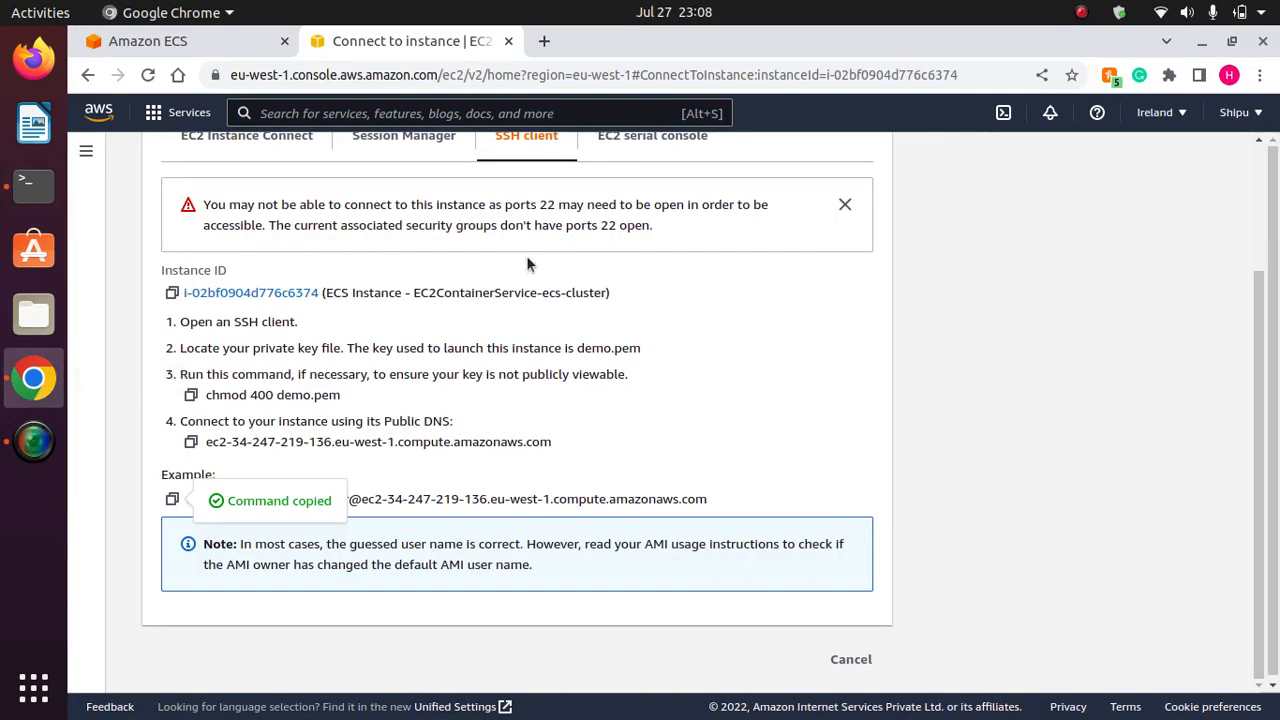
scroll(240, 180, up, 3)
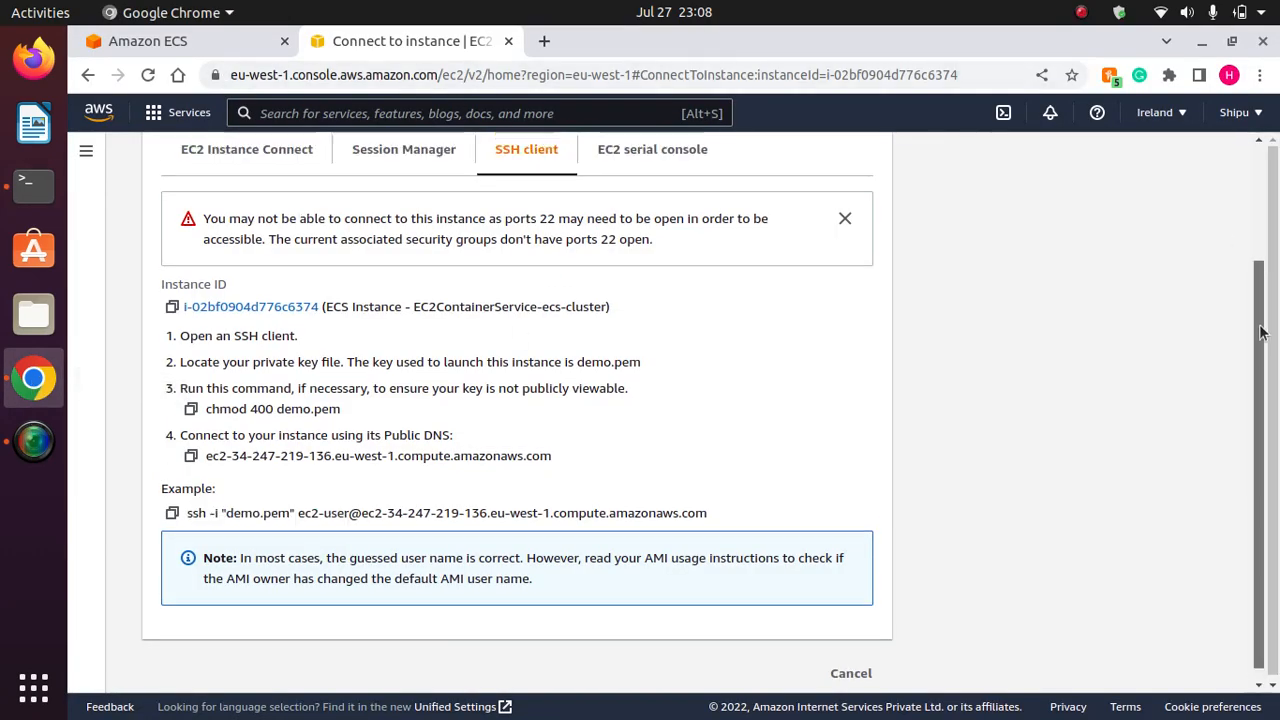
click(222, 163)
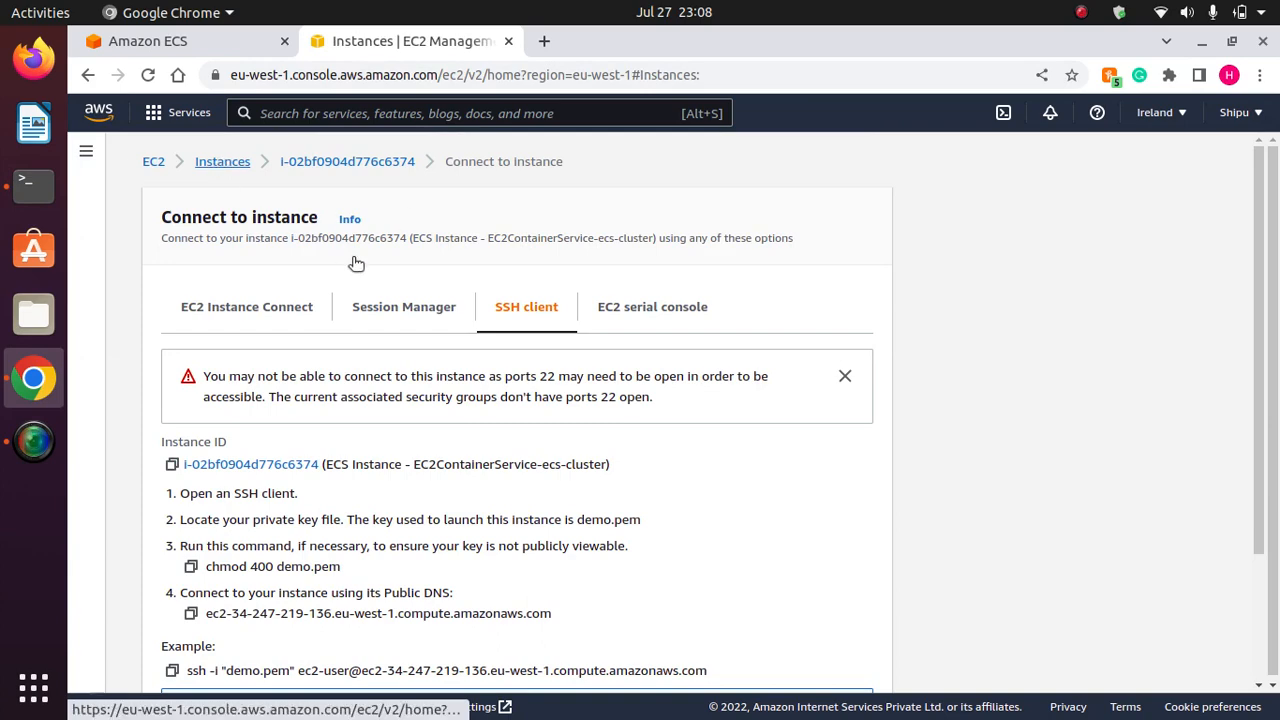
click(317, 256)
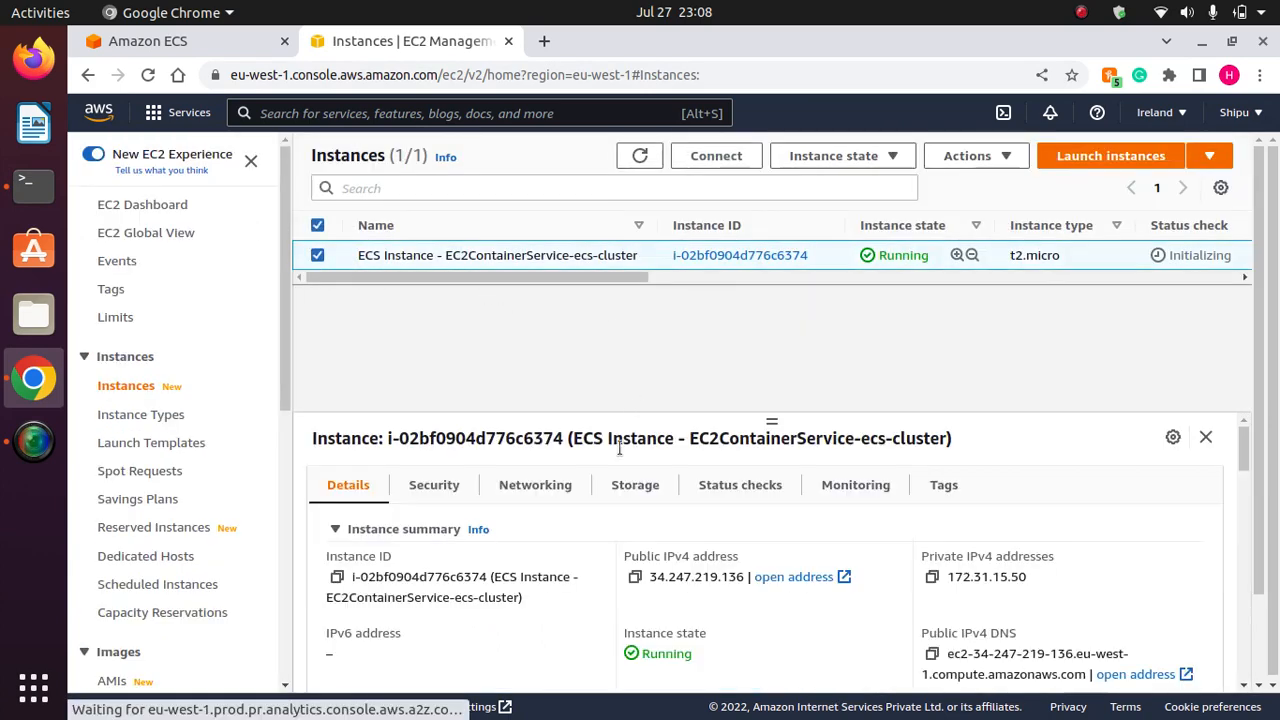
click(443, 495)
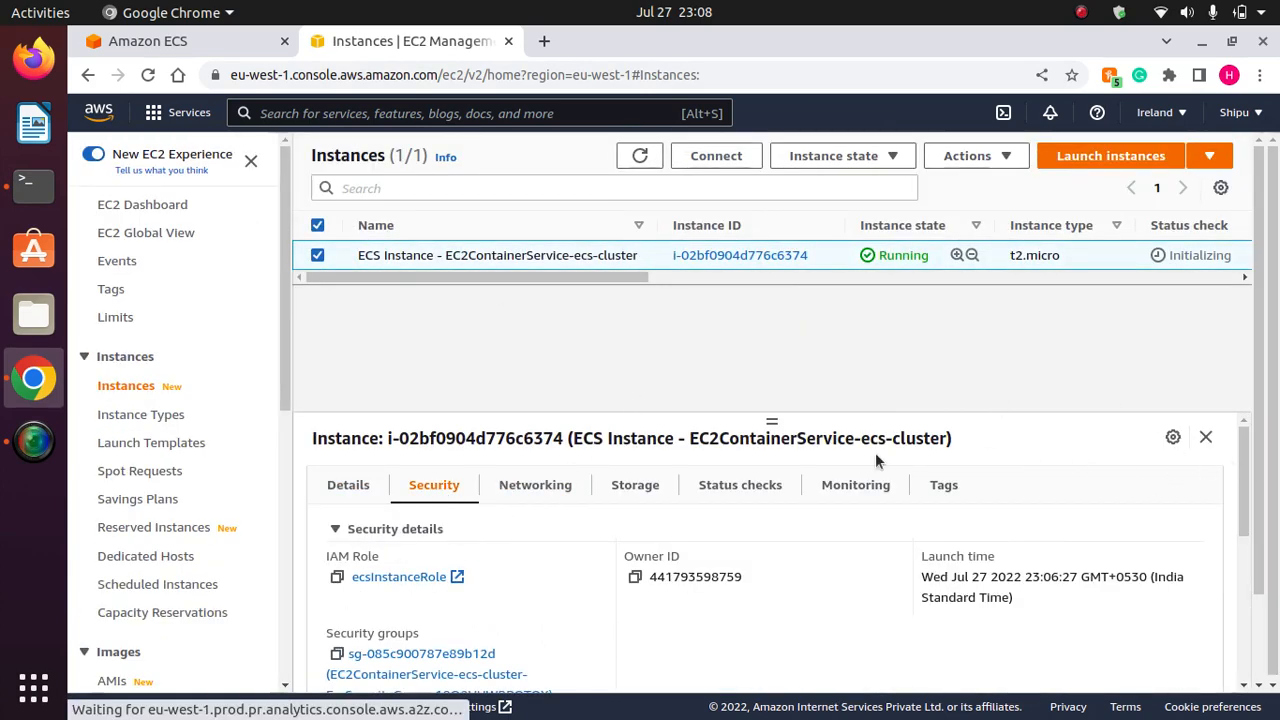
drag(769, 420, 761, 301)
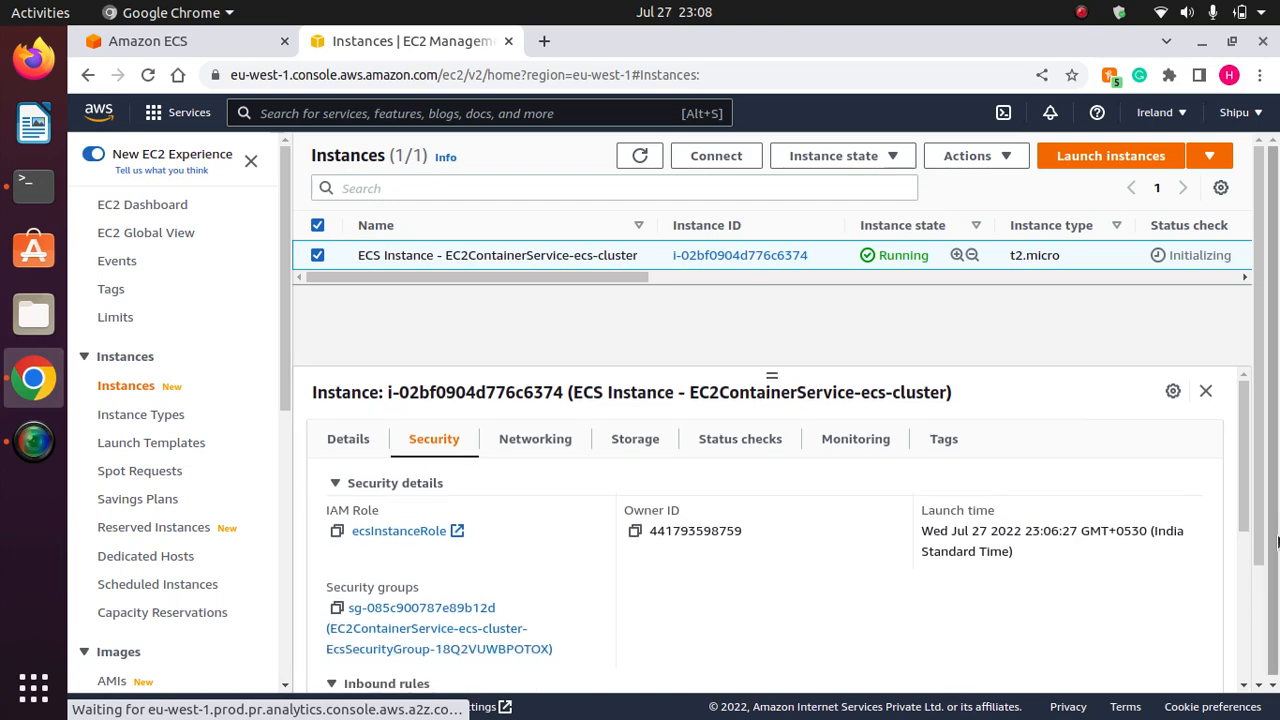
drag(1243, 443, 1243, 490)
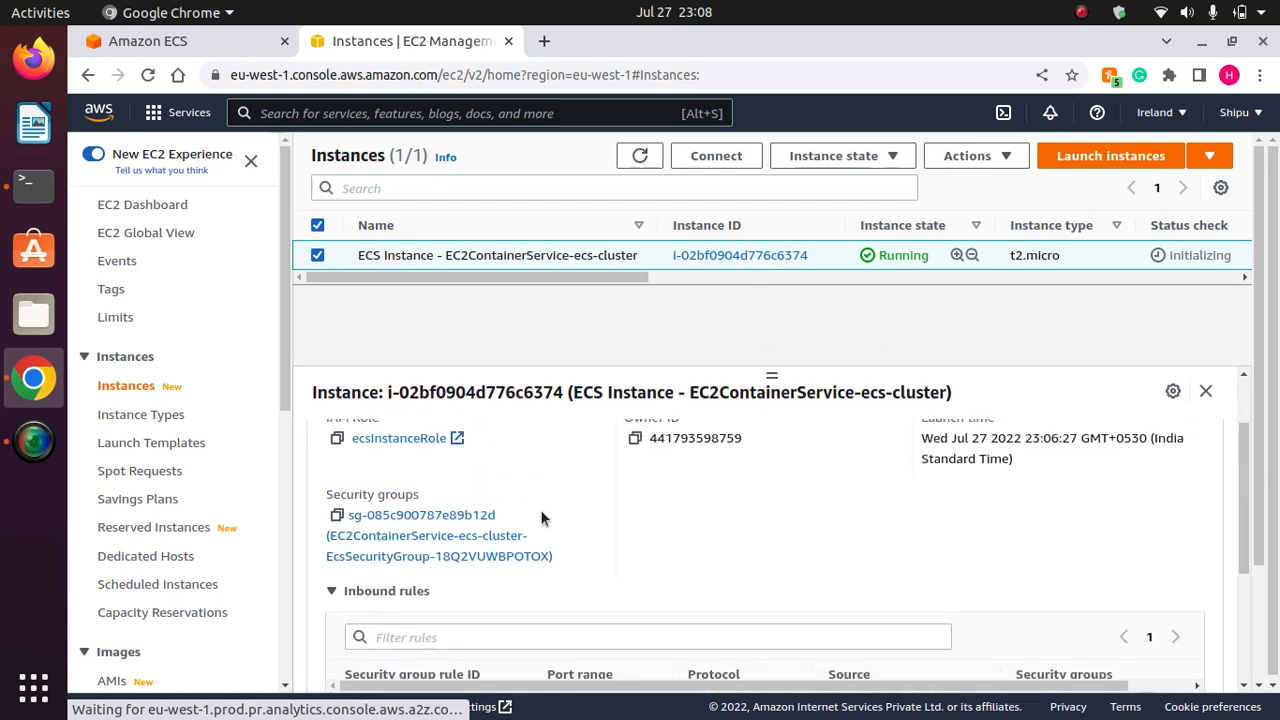
click(480, 540)
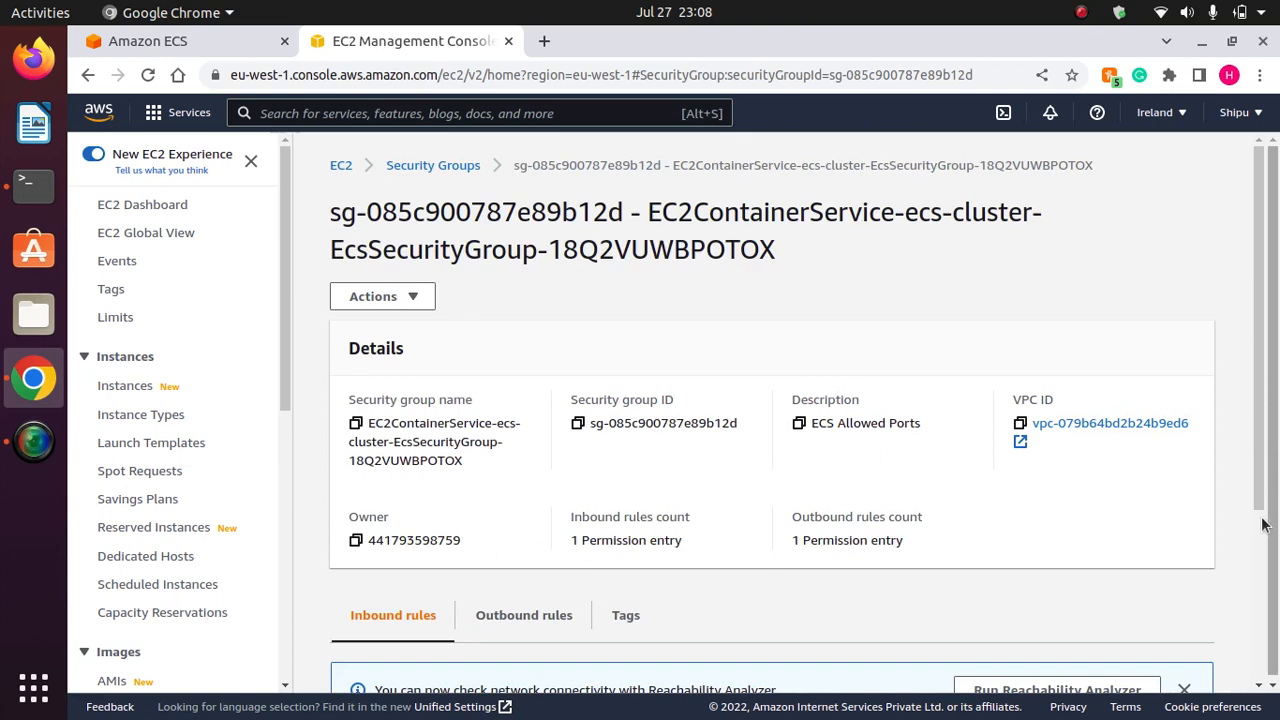
Add an inbound SSH rule with source Anywhere (0.0.0.0/0) to the ECS security group and save the rules.
scroll(1262, 525, down, 5)
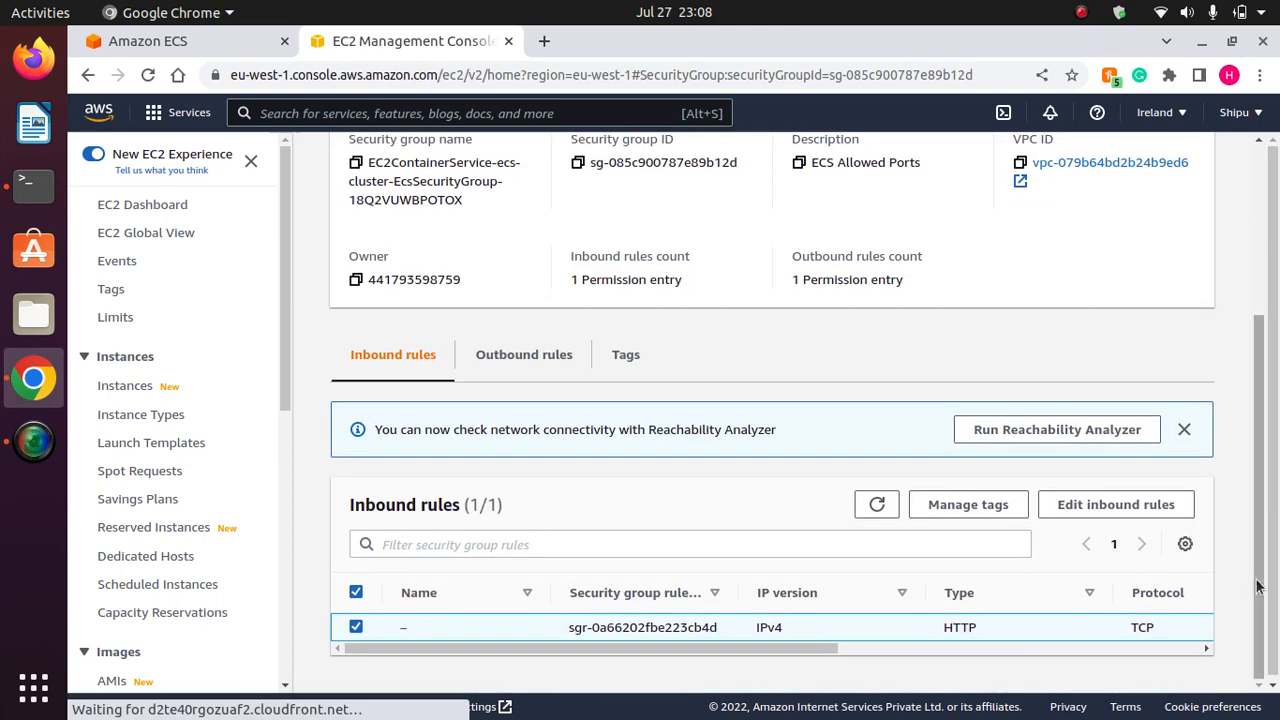
click(1132, 512)
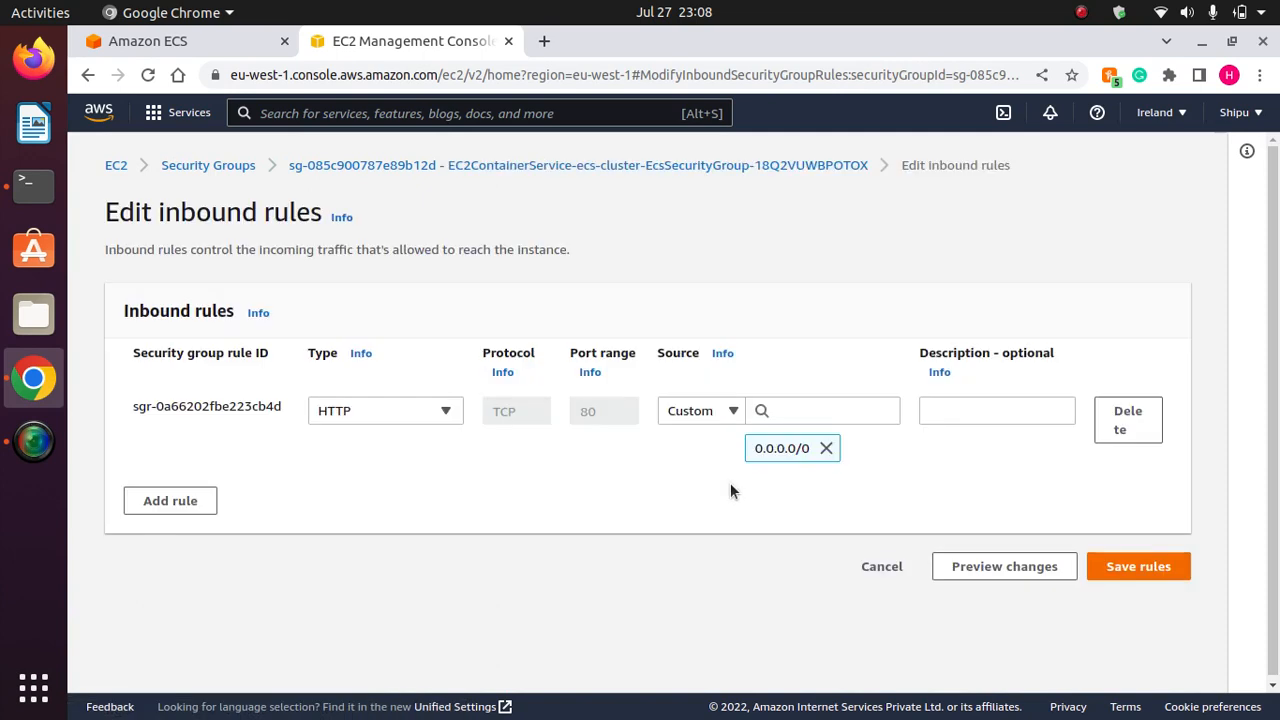
click(170, 500)
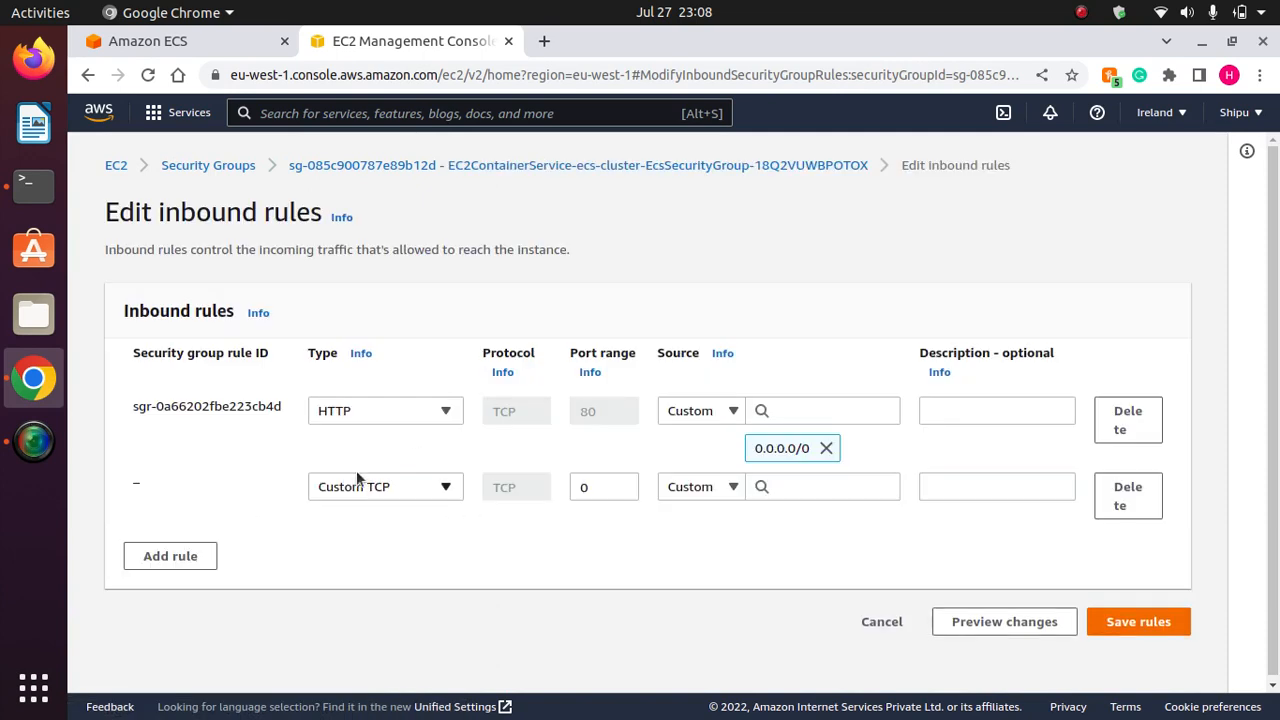
click(389, 487)
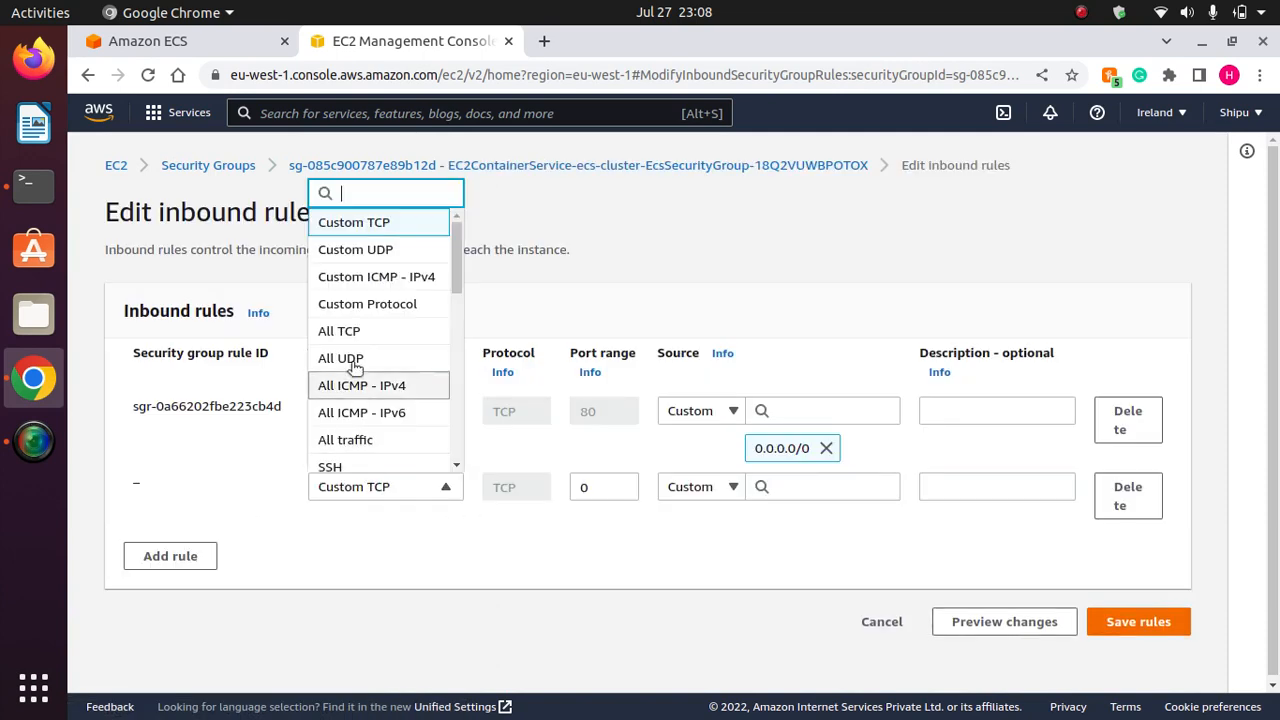
click(338, 462)
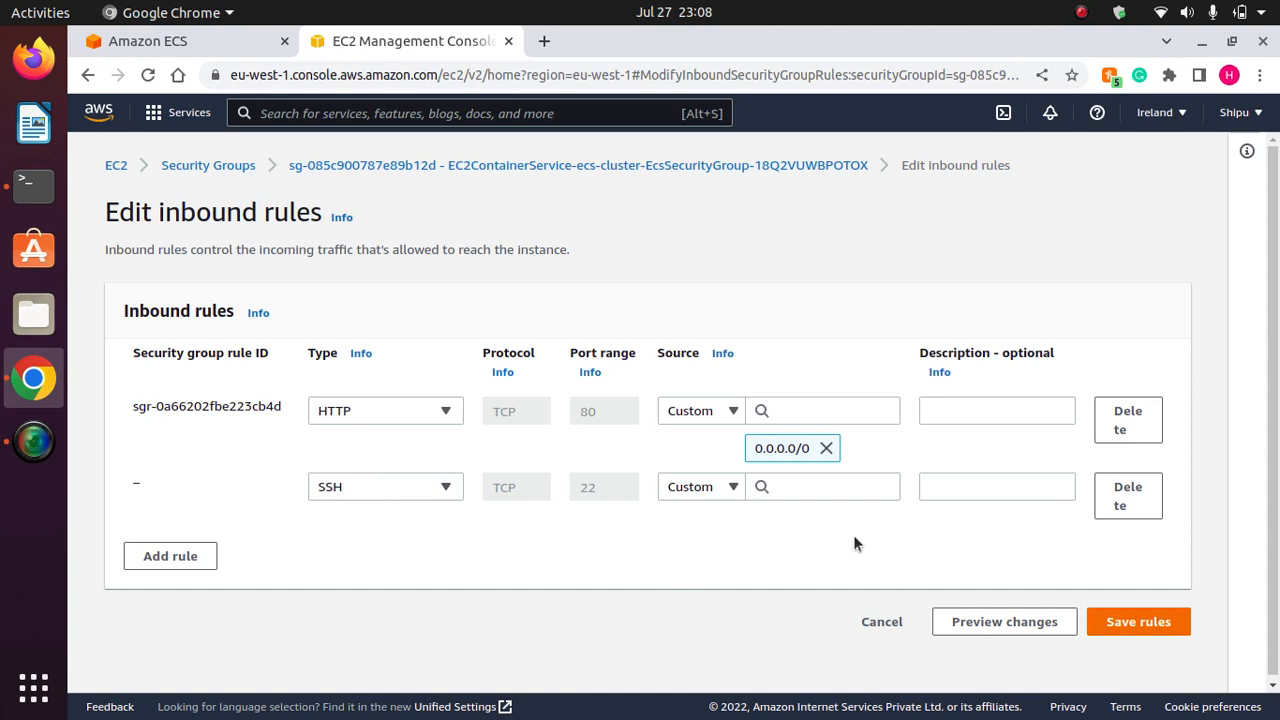
click(700, 487)
click(680, 384)
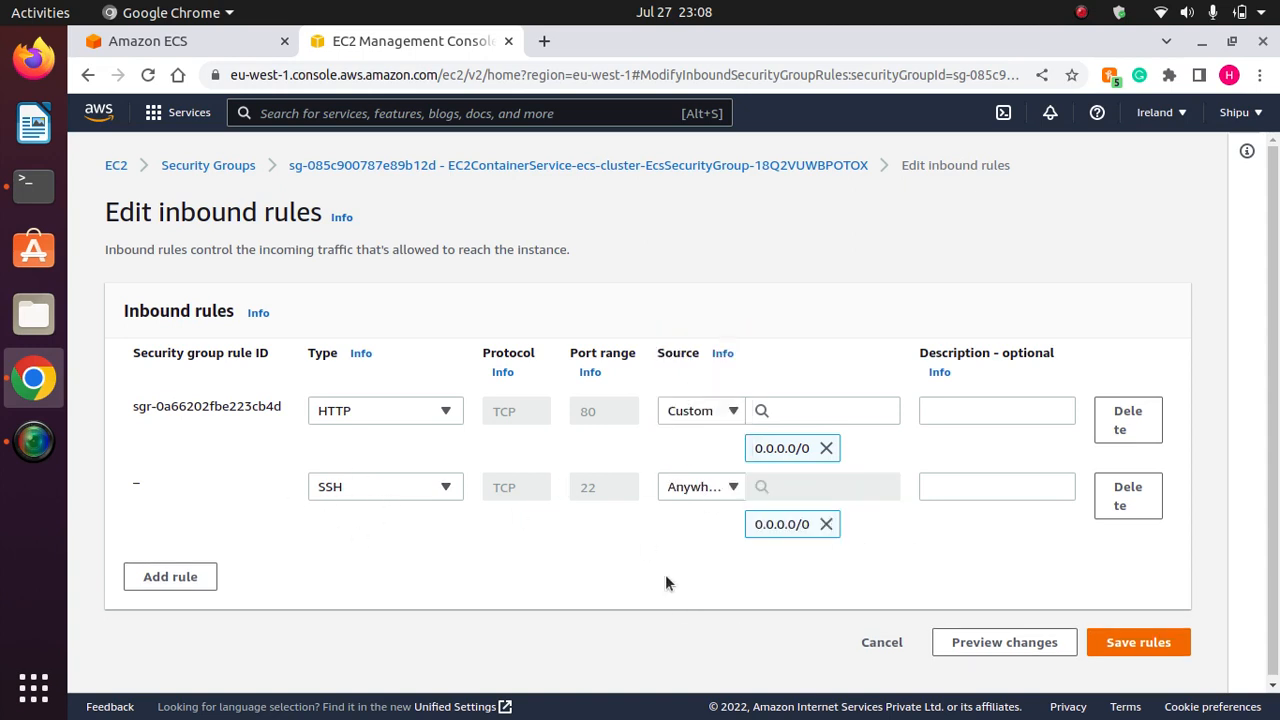
click(1134, 643)
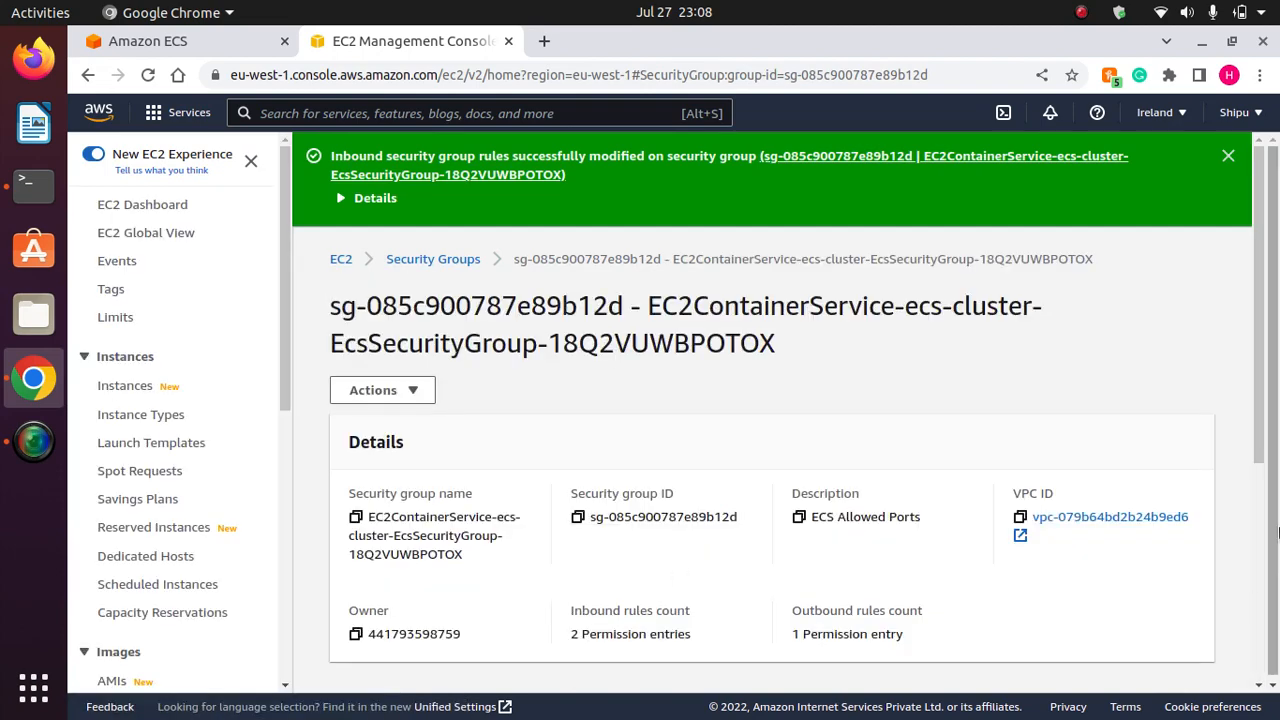
drag(1259, 370, 1273, 340)
Switch to the Terminal, connect to the ECS instance with the copied ssh command, and accept the host's authenticity with yes.
click(30, 190)
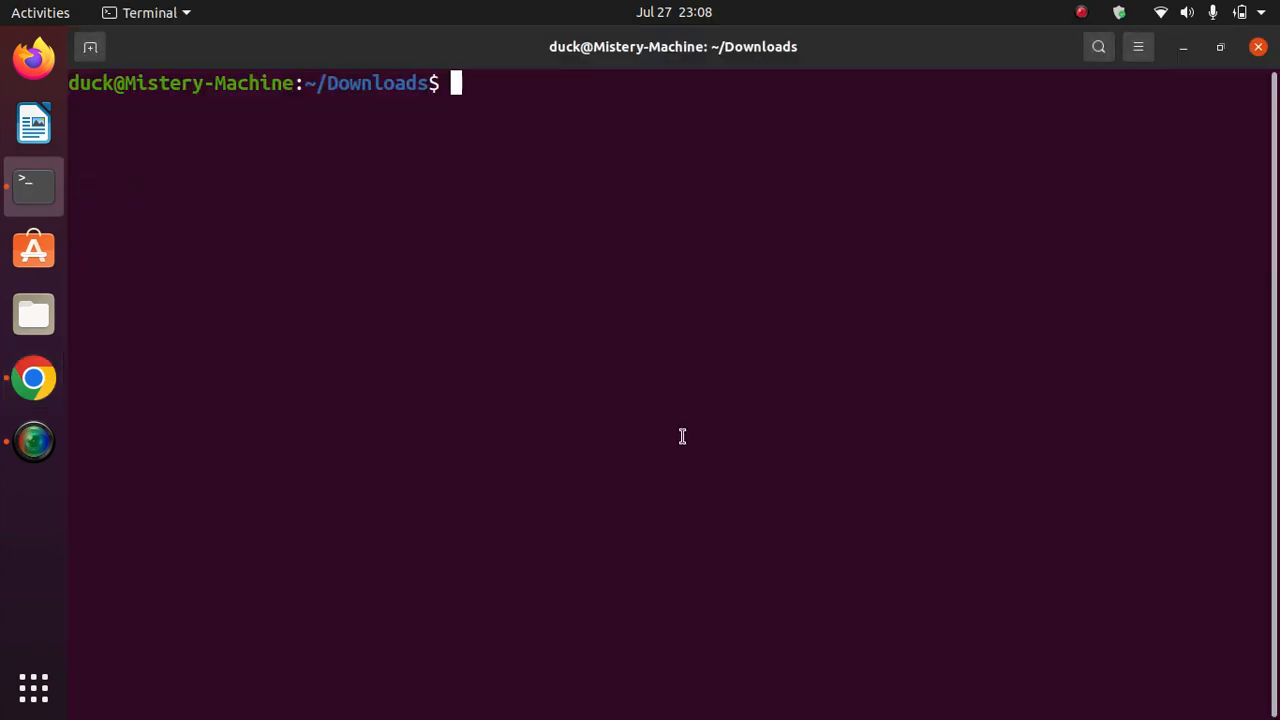
text(clear)
key(Return)
key(ctrl+shift+v)
key(Return)
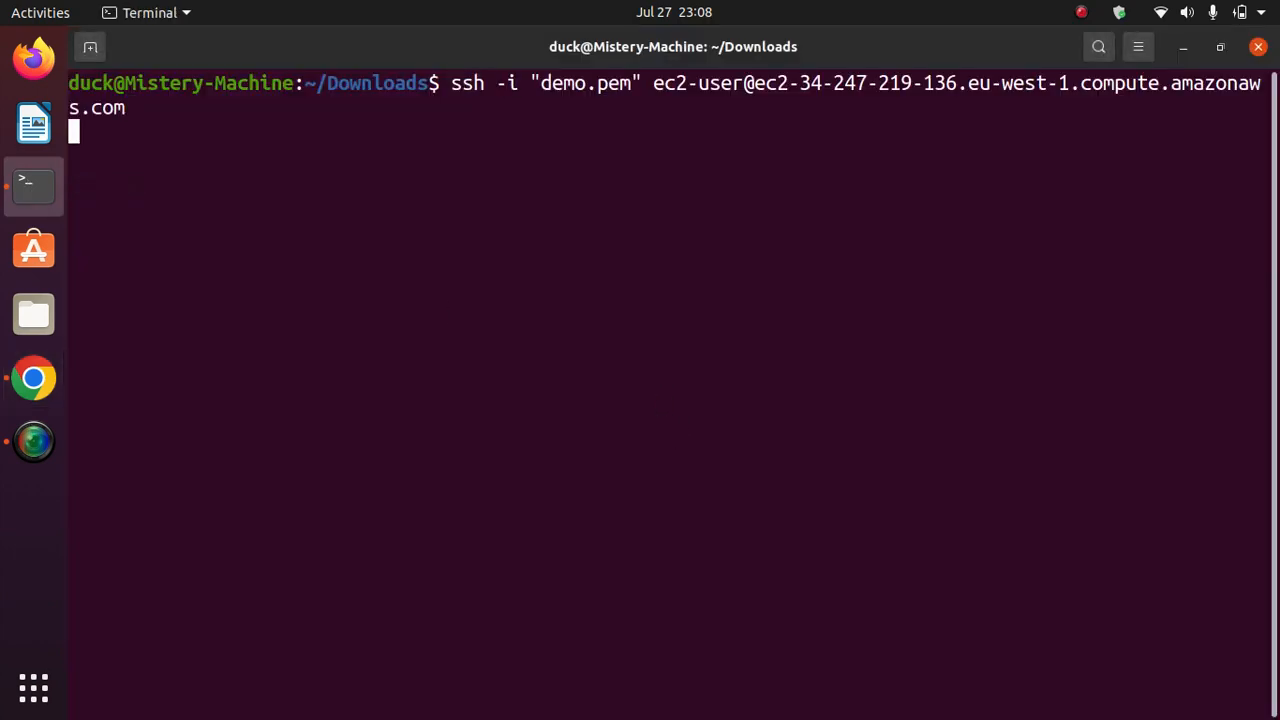
text(yes)
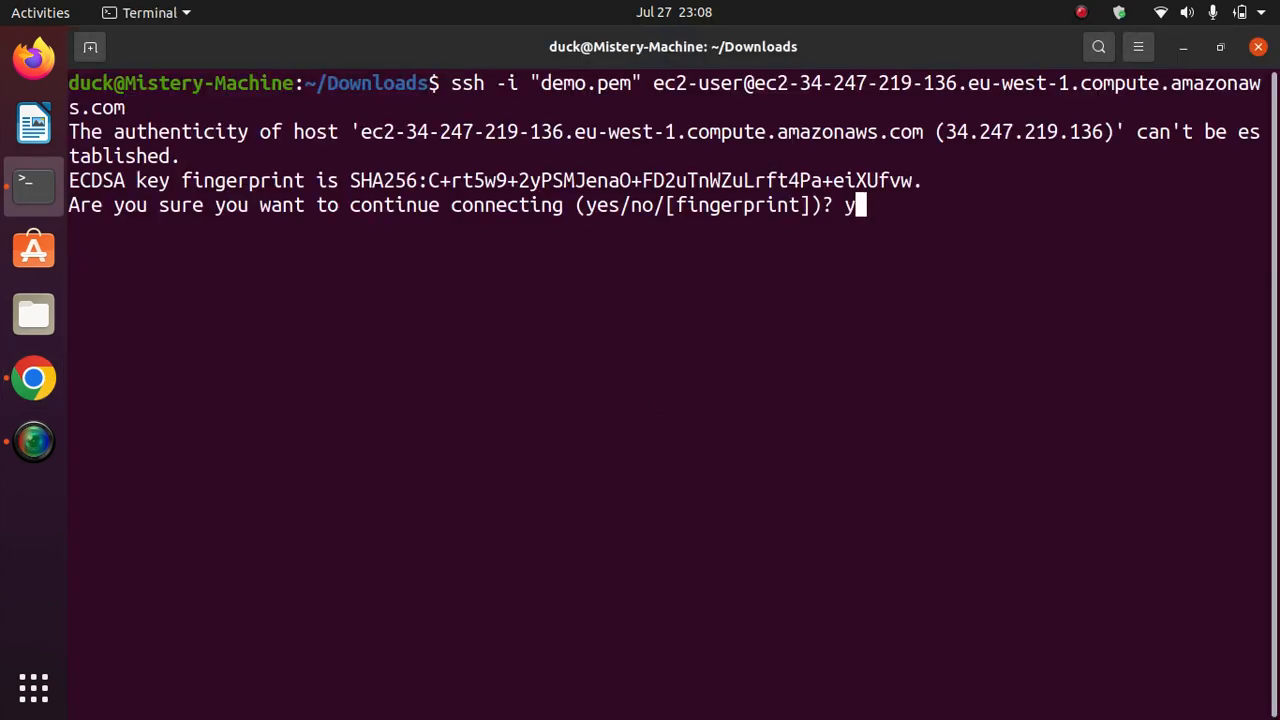
key(Return)
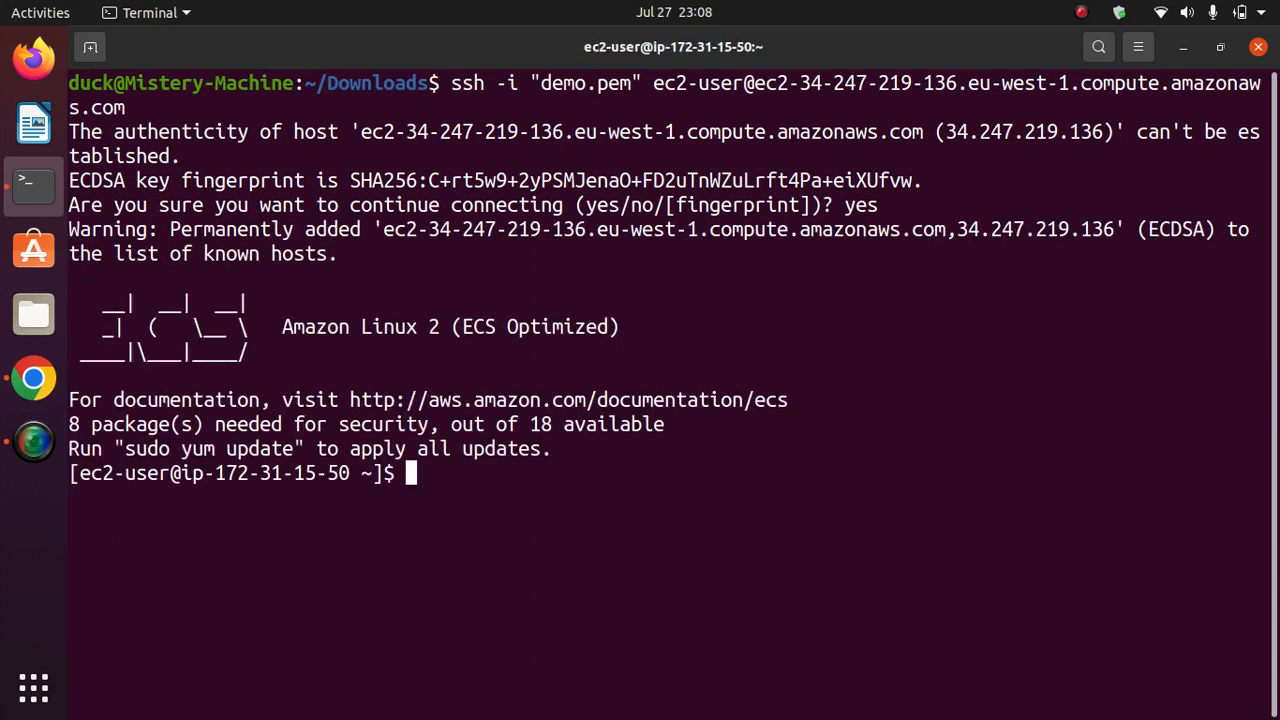
List the instance's running containers with docker ps, examine the container's ID, and clear the screen.
text(clear)
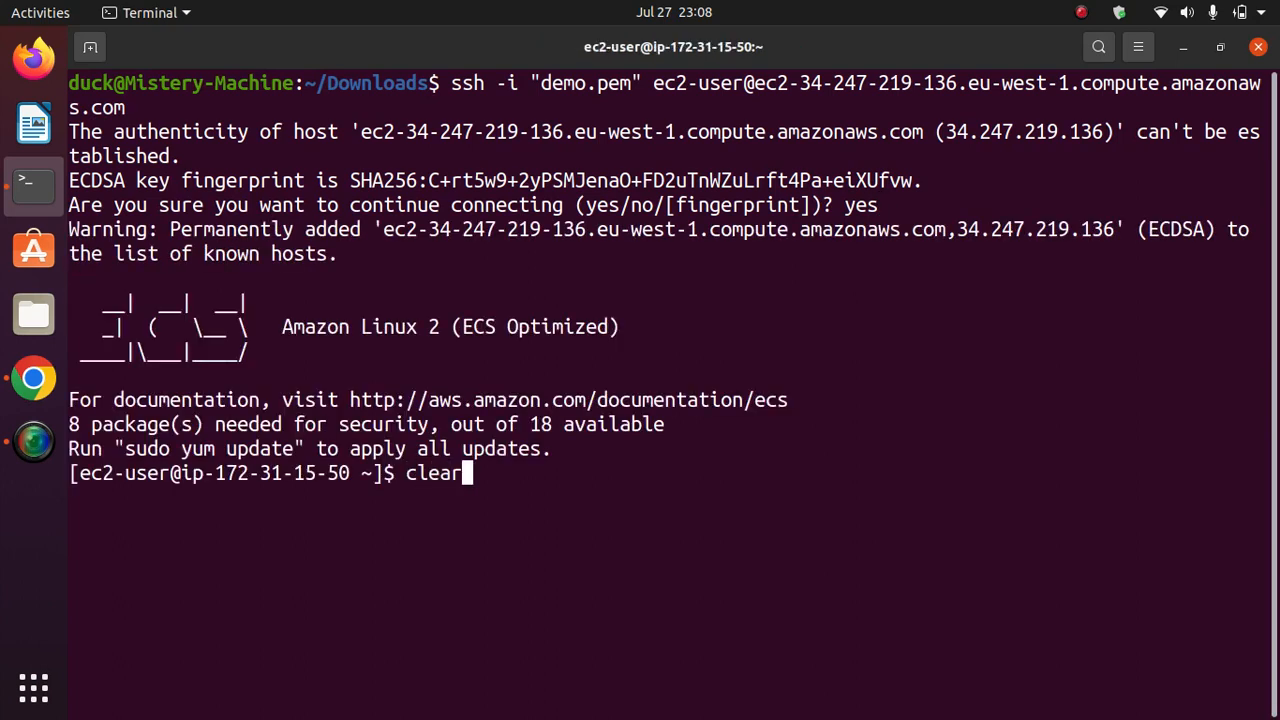
key(Return)
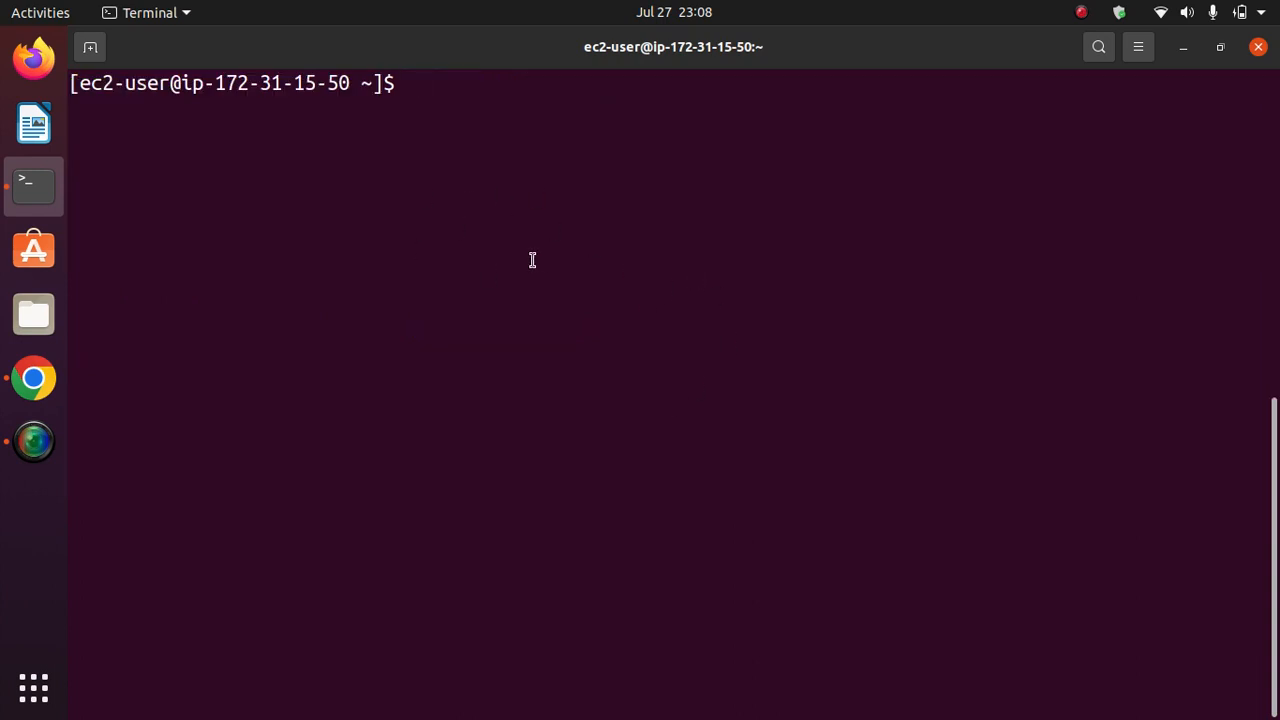
text(docker ps)
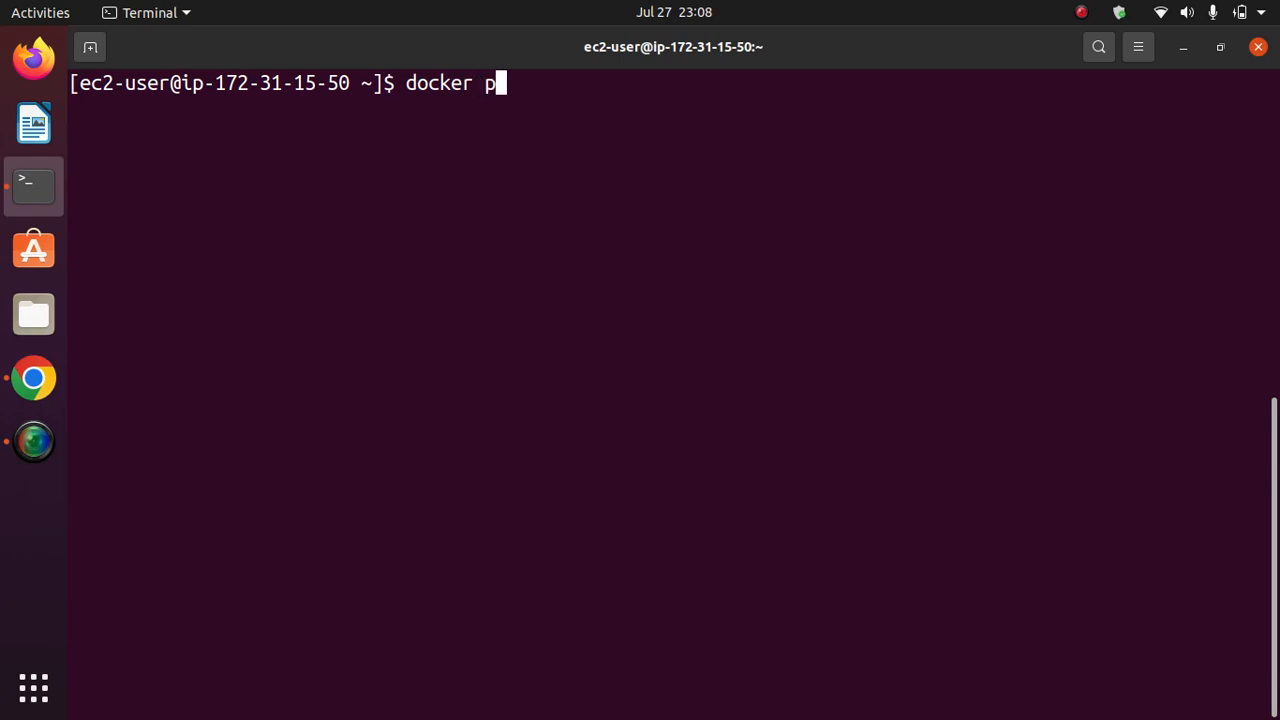
key(Return)
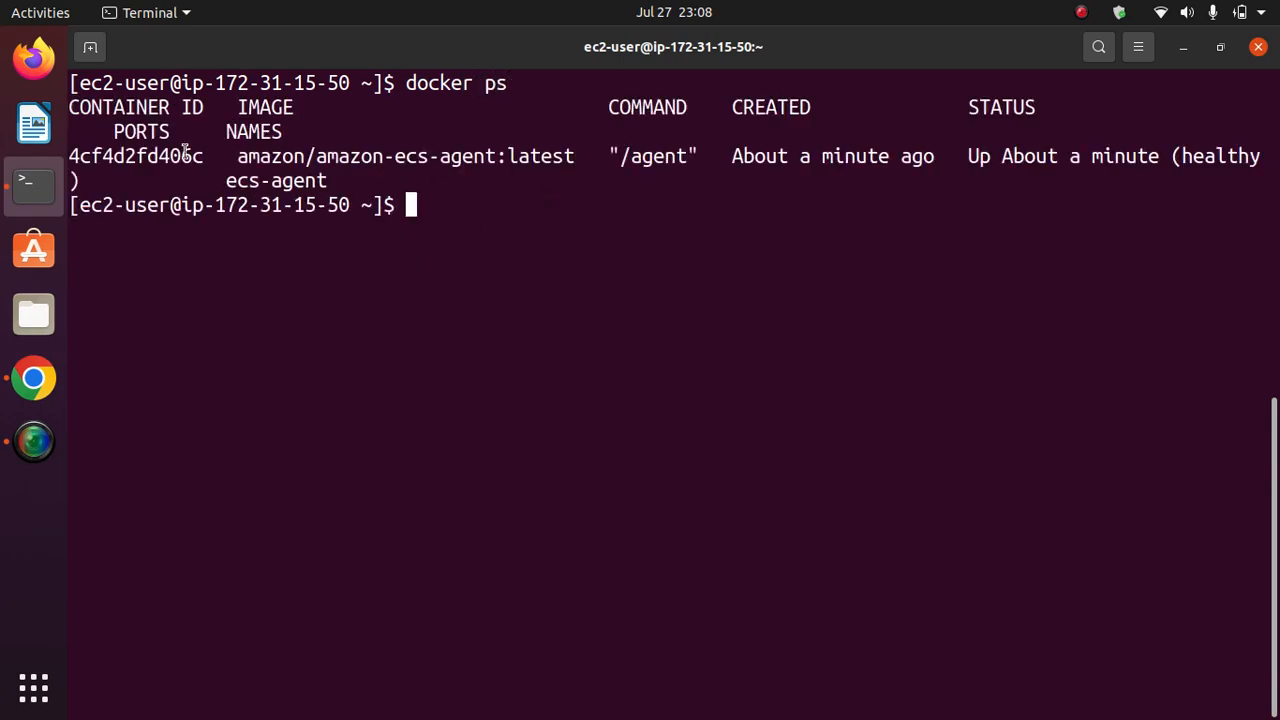
double_click(185, 155)
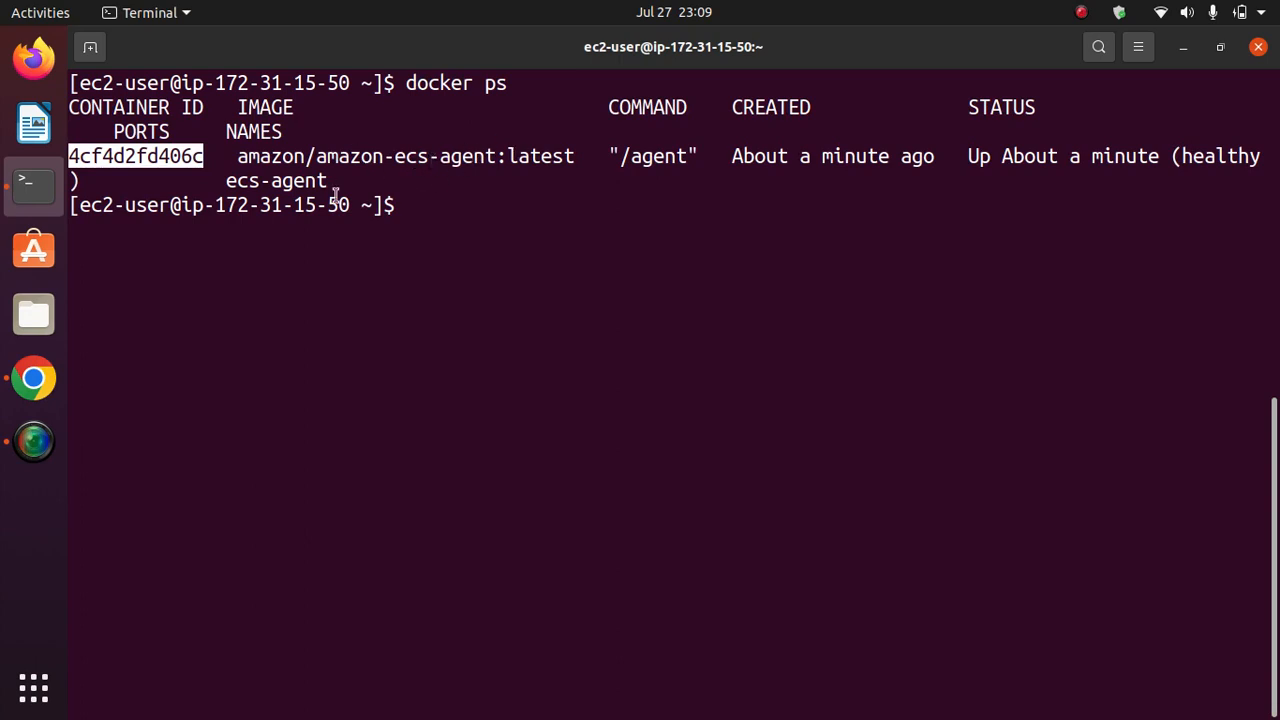
double_click(137, 155)
double_click(163, 157)
click(504, 242)
text(clear)
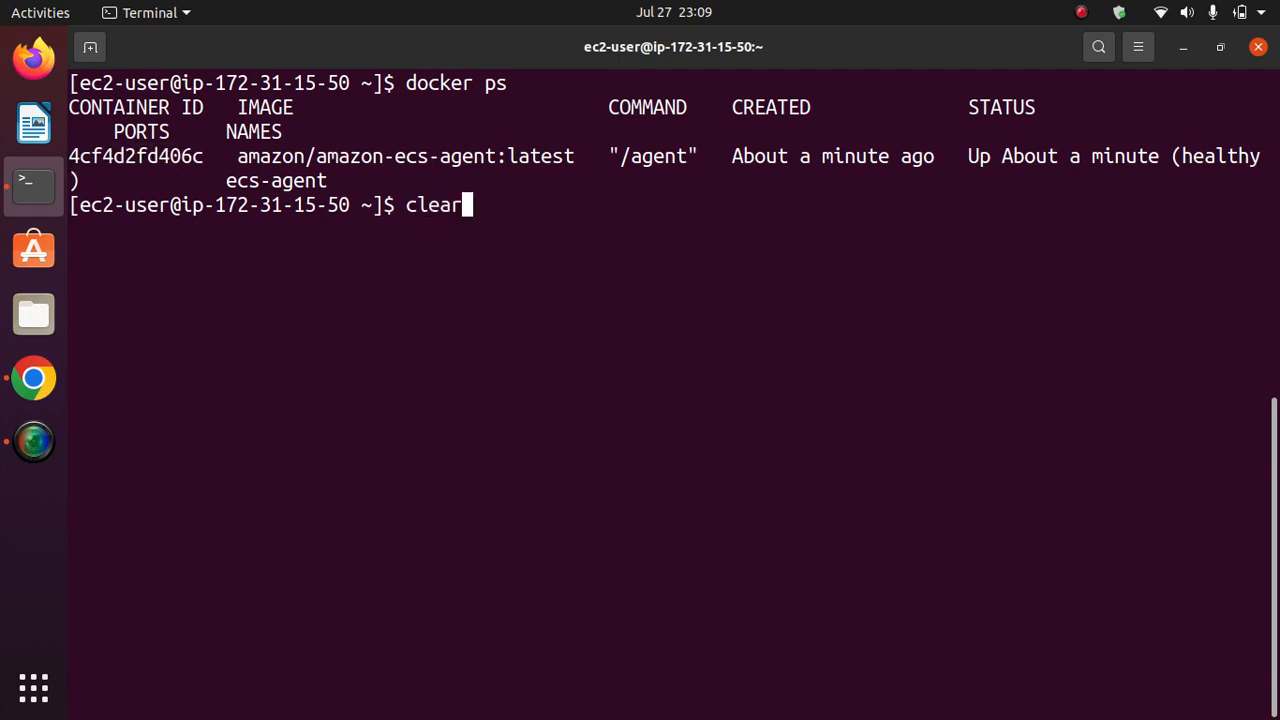
key(Return)
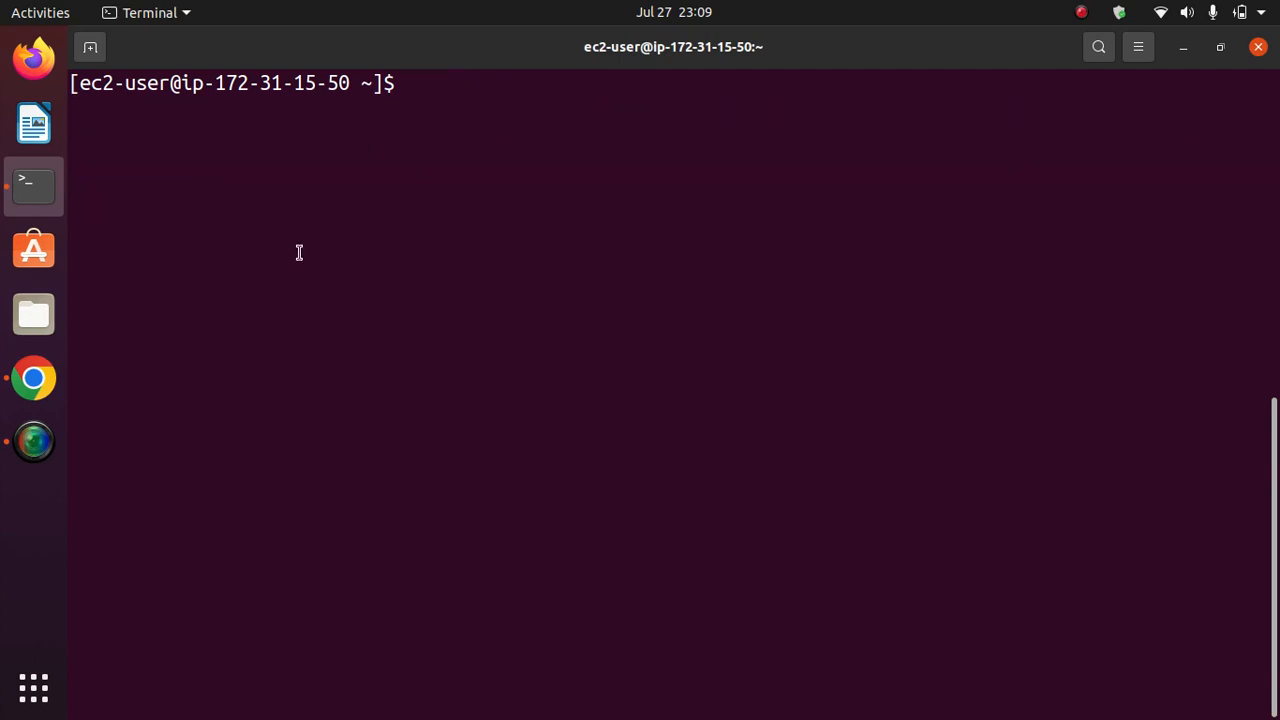
Switch to Chrome, return to the Amazon ECS cluster detail page, and highlight the cluster name ecs-cluster.
click(40, 385)
click(222, 40)
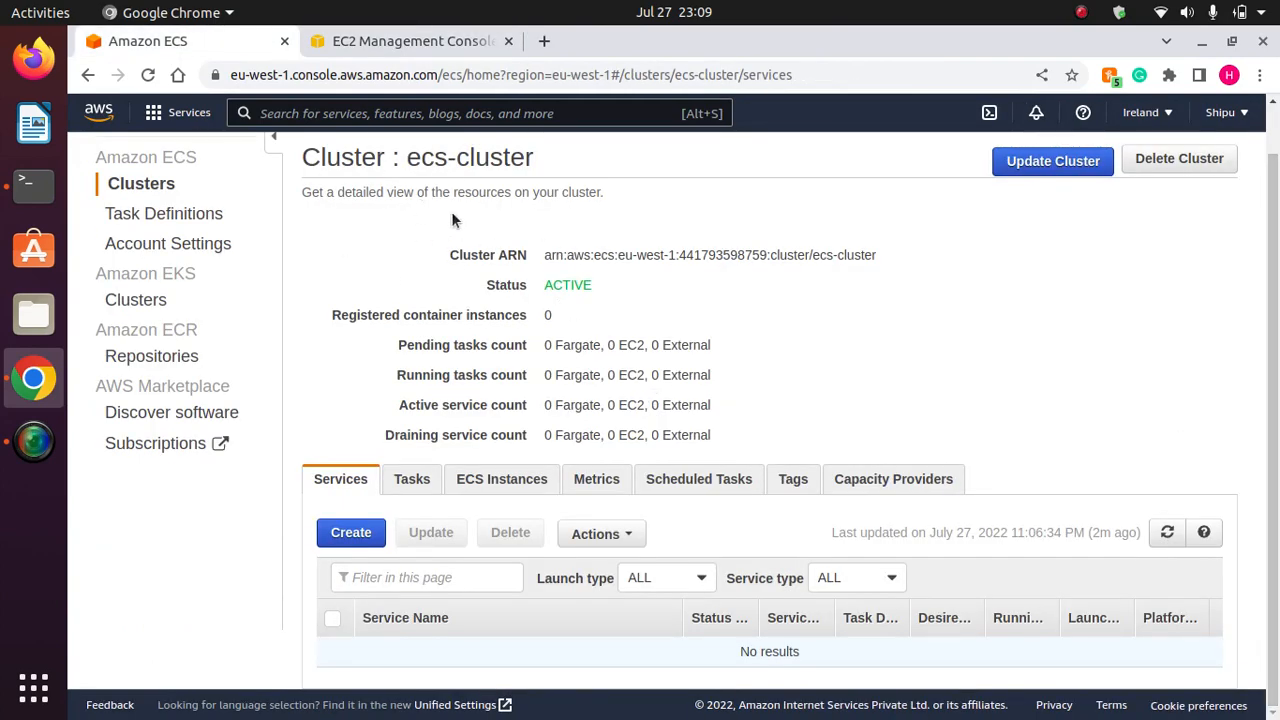
drag(549, 176, 408, 160)
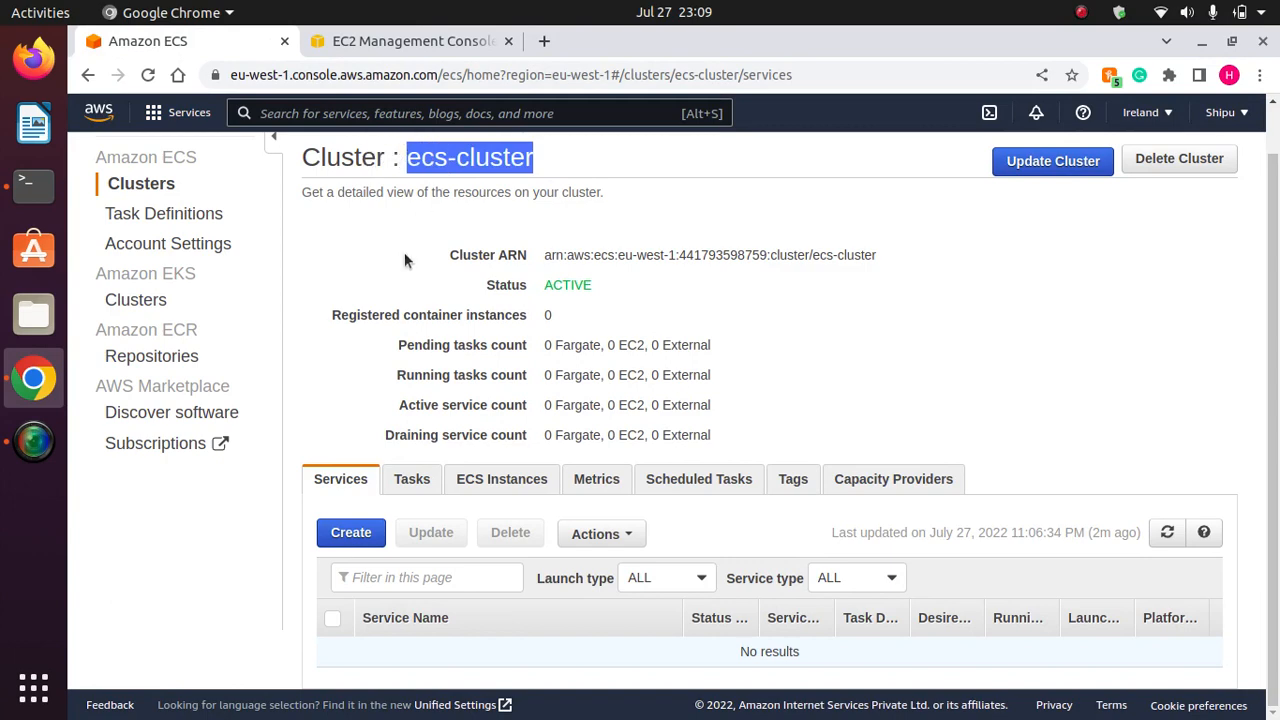
Start a new task definition with EC2 launch type compatibility and continue to the task and container configuration.
click(302, 320)
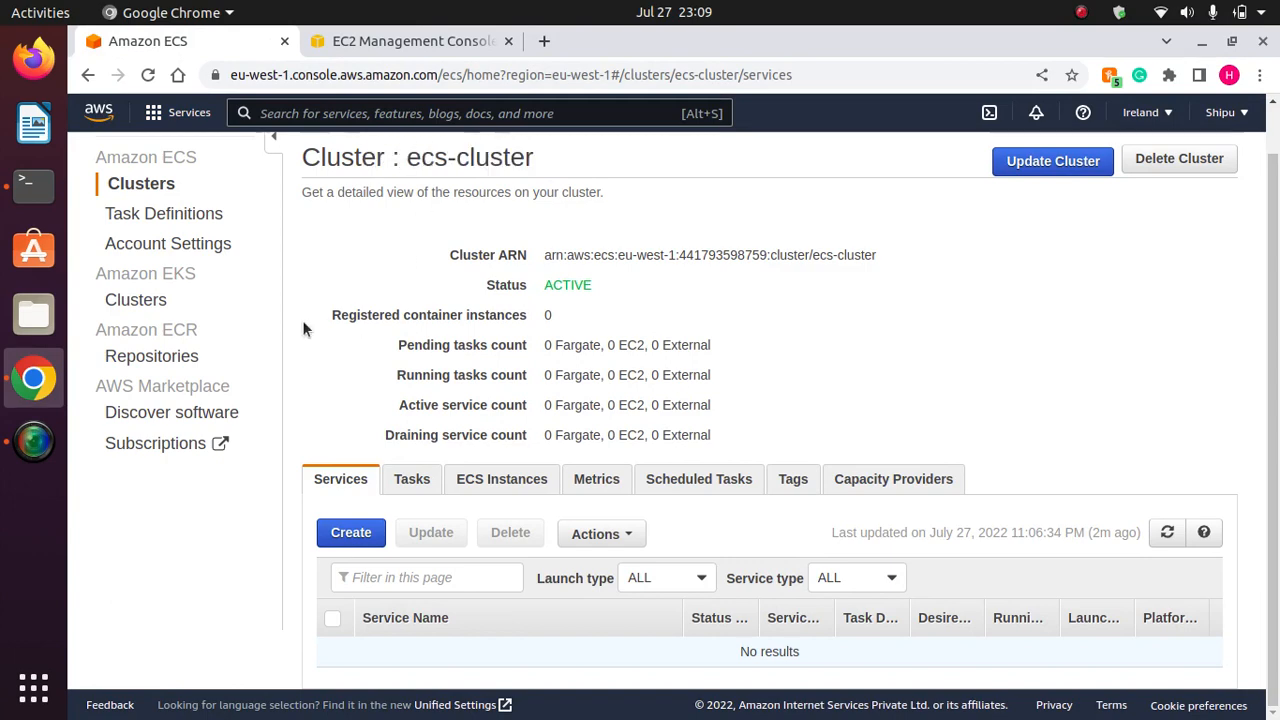
click(178, 217)
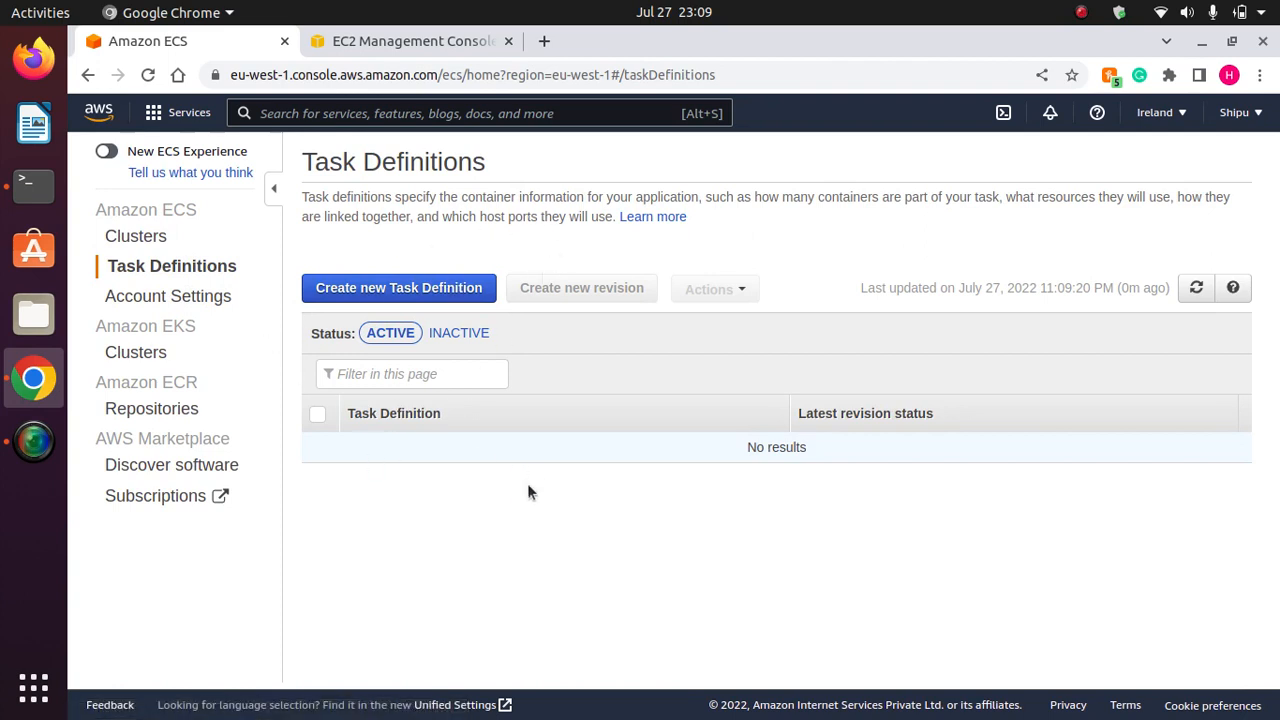
click(391, 291)
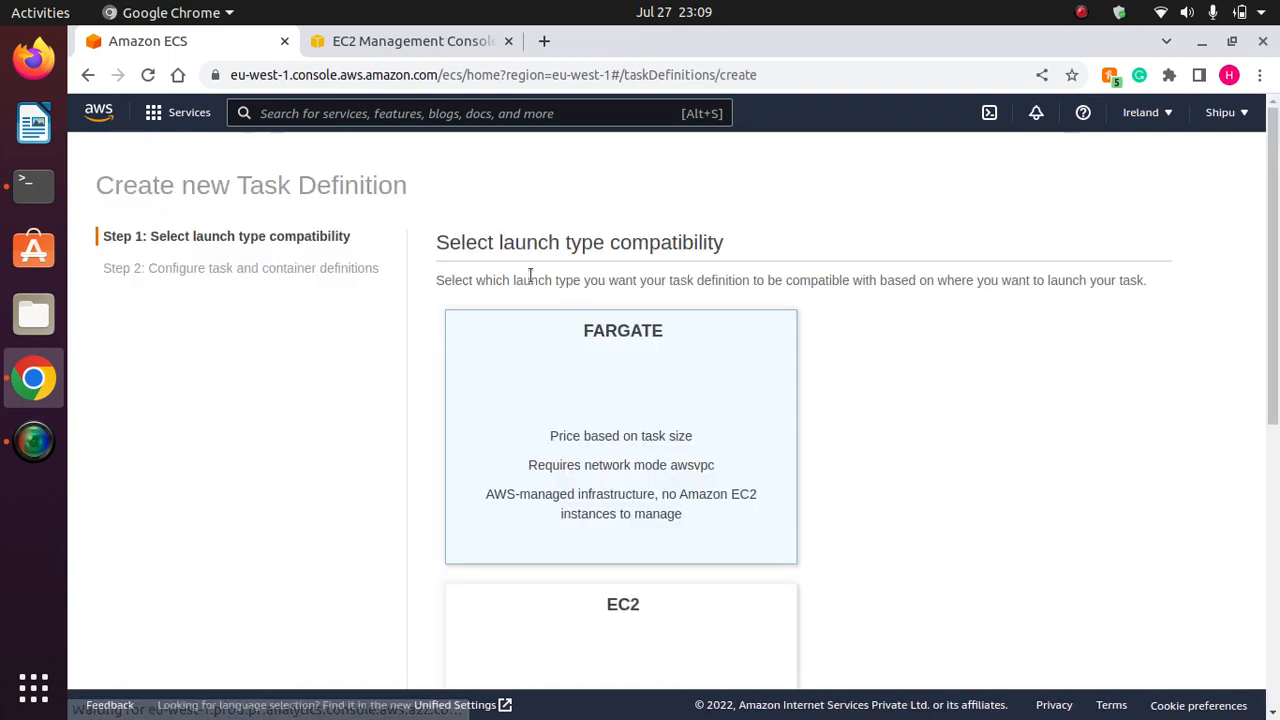
scroll(800, 400, down, 5)
click(586, 334)
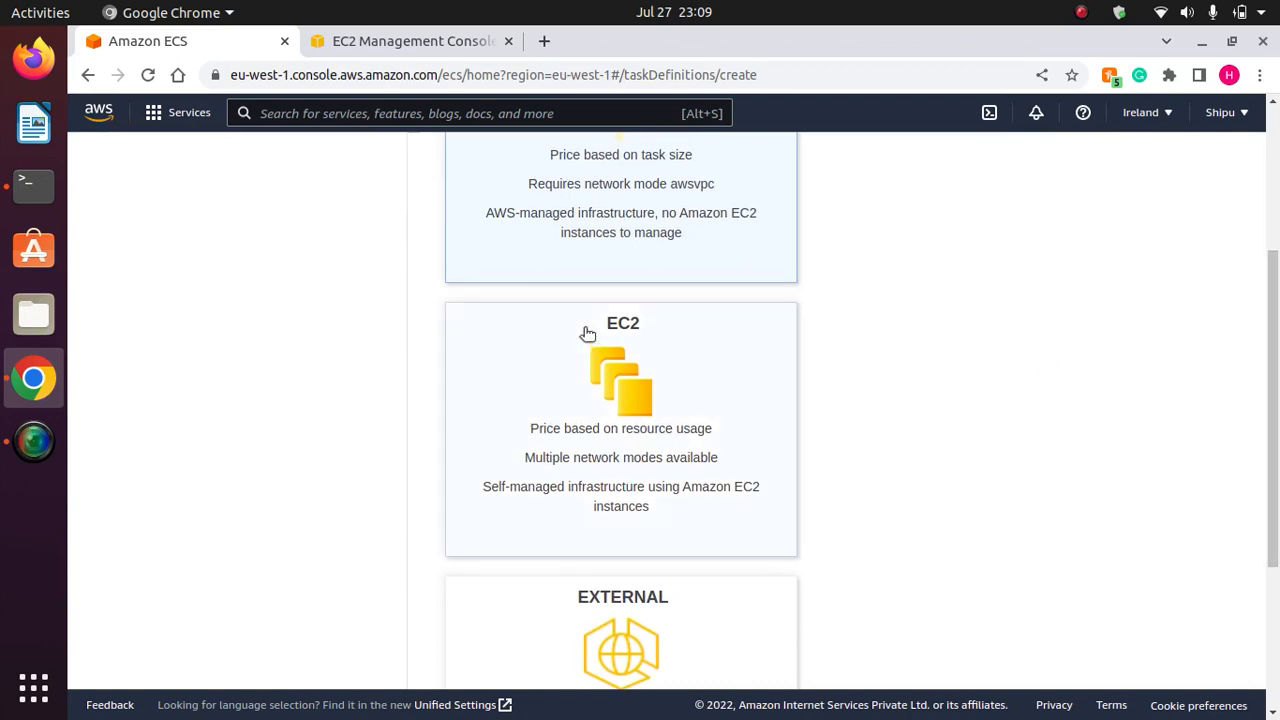
scroll(1272, 400, down, 5)
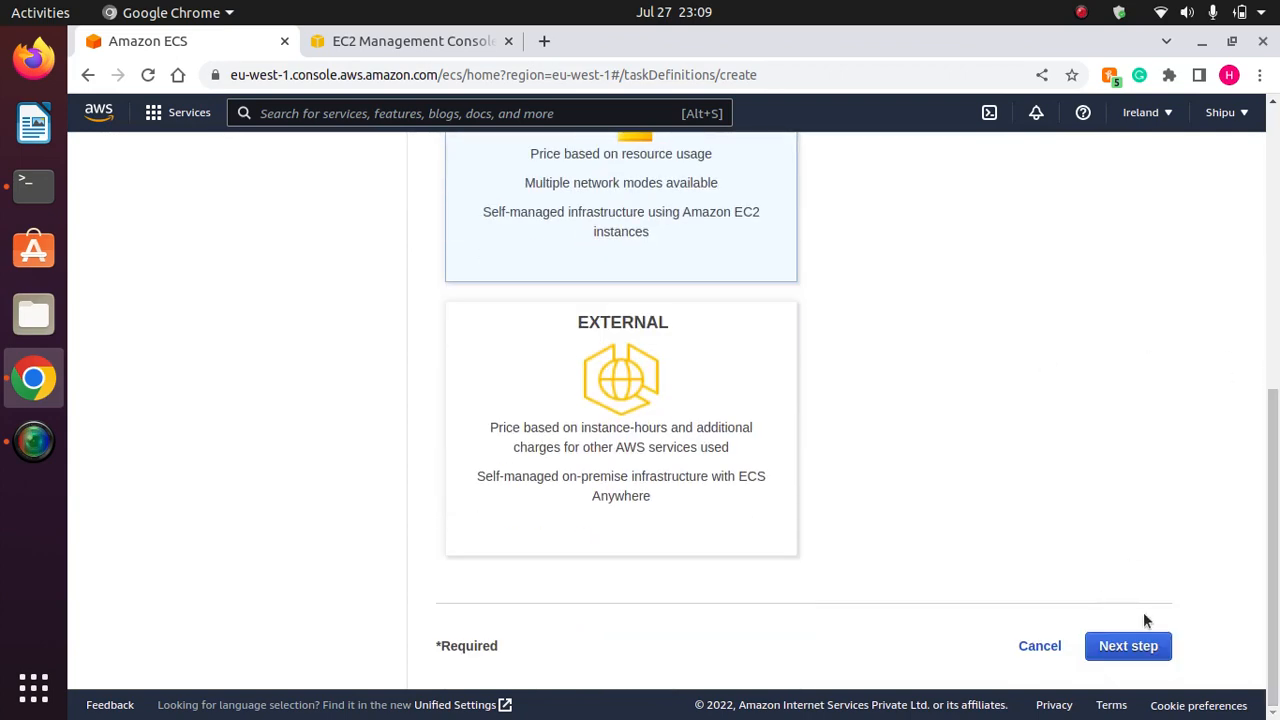
click(1128, 646)
Name the task definition httpd-task and set its task execution role to ecsTaskExecutionRole.
drag(1274, 319, 1275, 200)
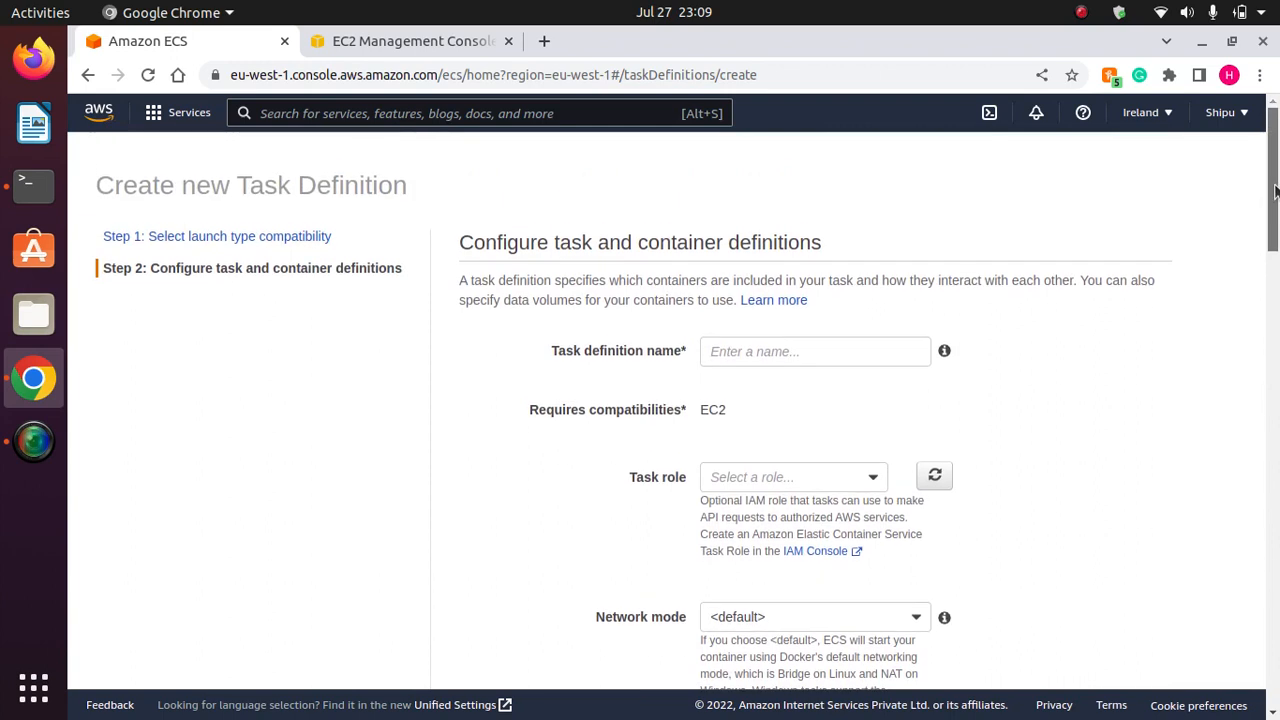
click(740, 350)
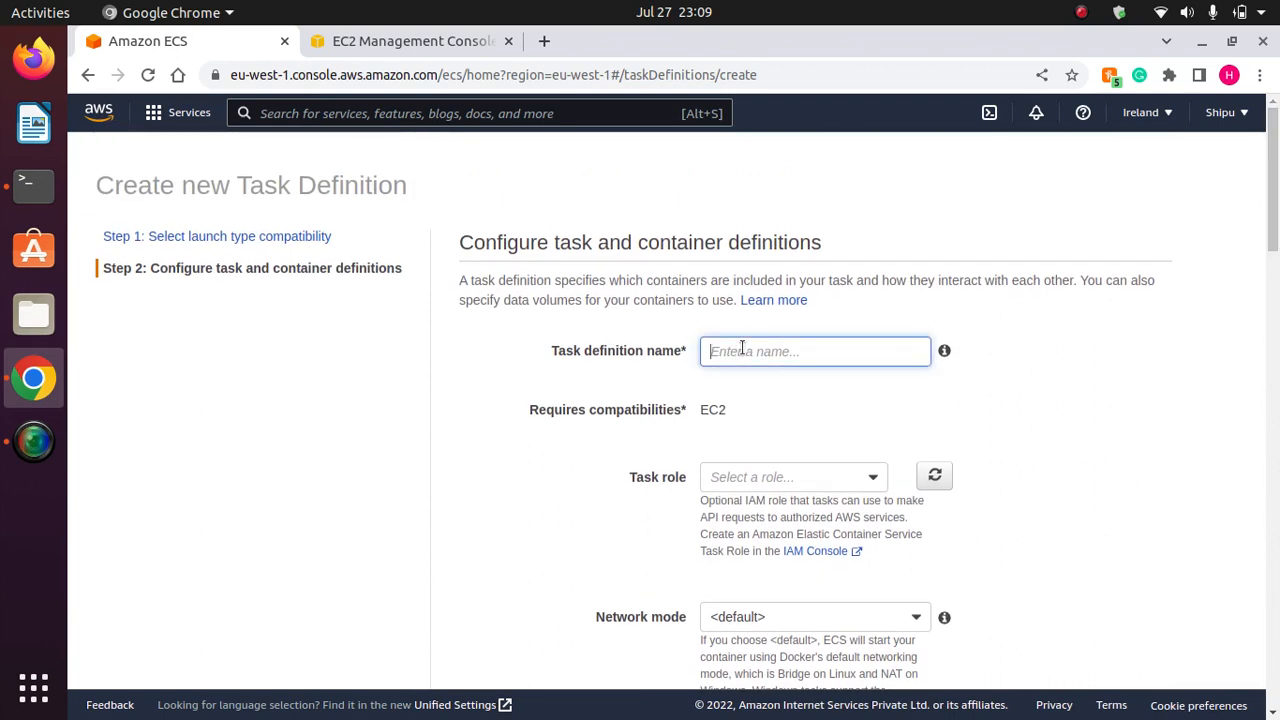
text(httpd-task)
click(1122, 430)
drag(1276, 232, 1274, 349)
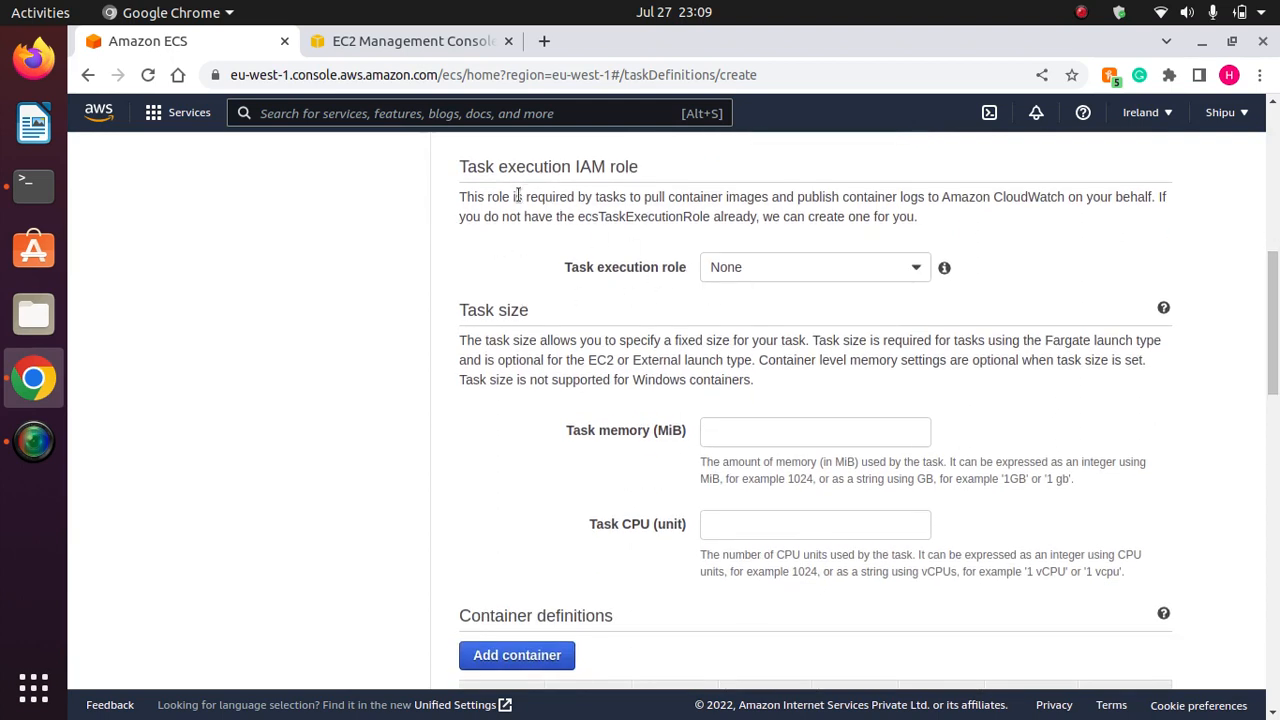
click(793, 273)
click(757, 320)
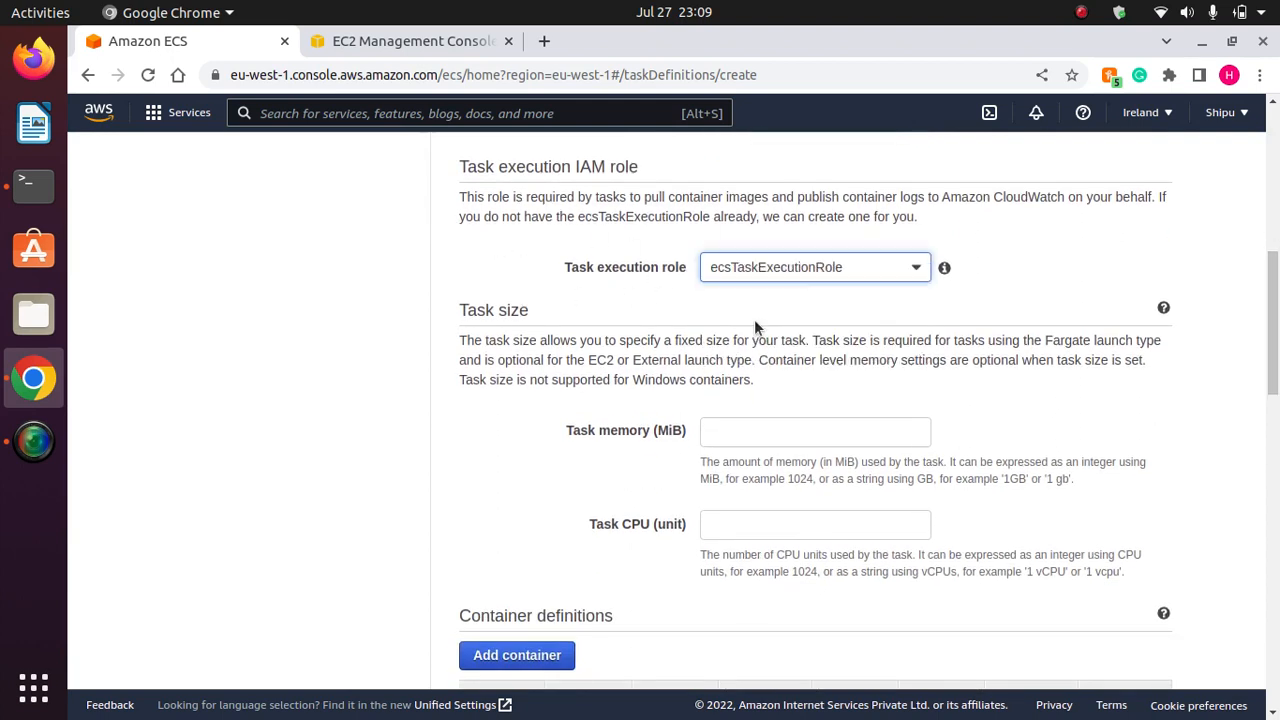
Set the task size to 300 MiB of memory and 300 CPU units.
scroll(832, 348, down, 2)
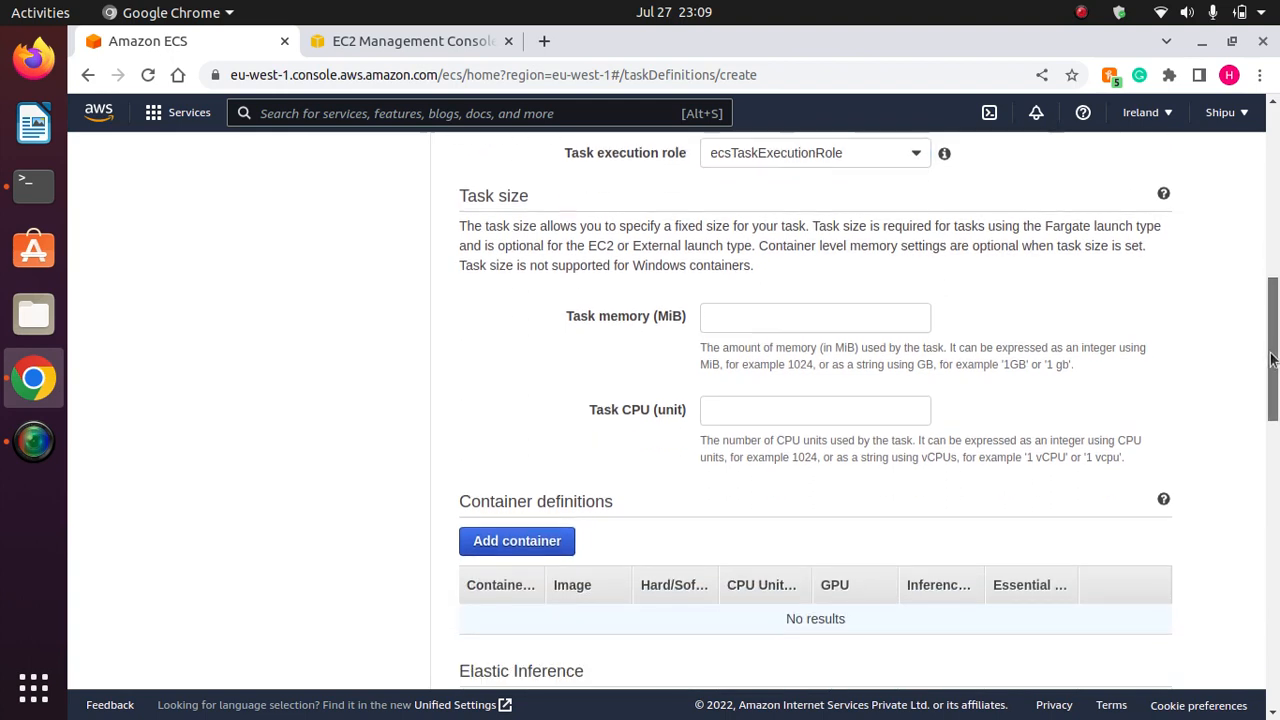
click(795, 320)
text(300)
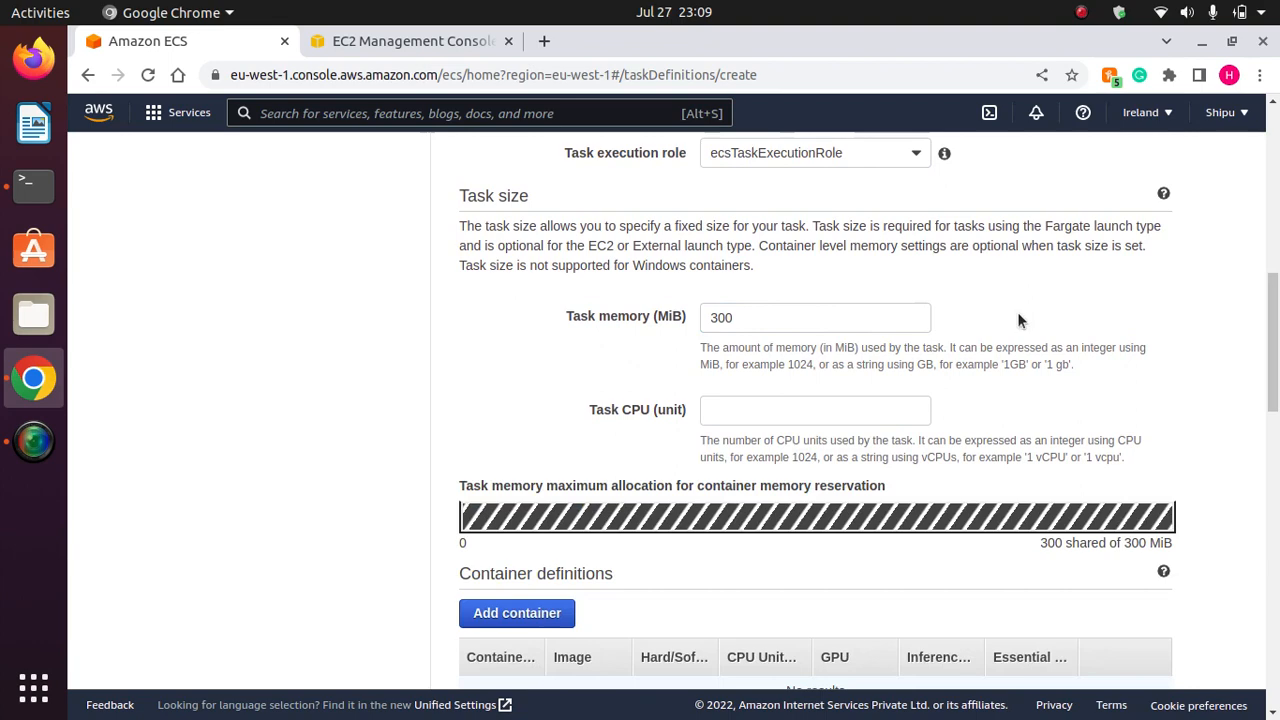
click(795, 408)
text(300)
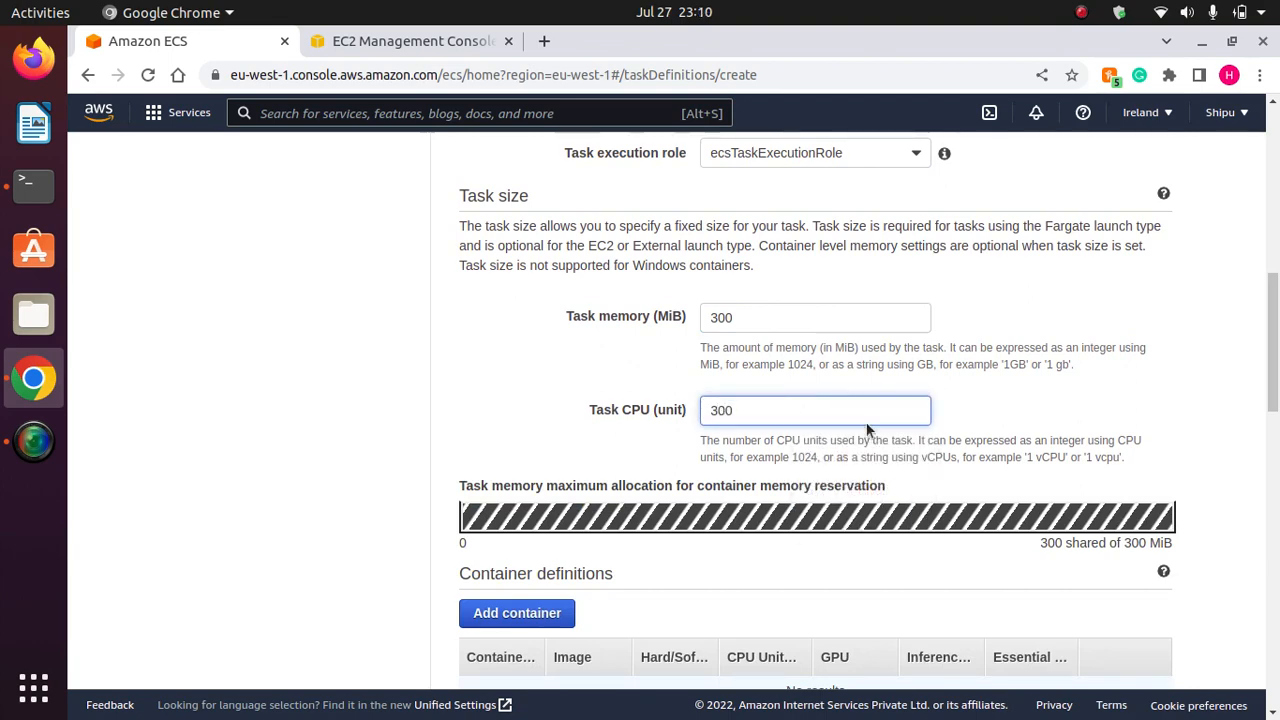
click(1035, 406)
Start adding a container named httpd-container that uses the image httpd:2.4.
drag(1273, 369, 1273, 437)
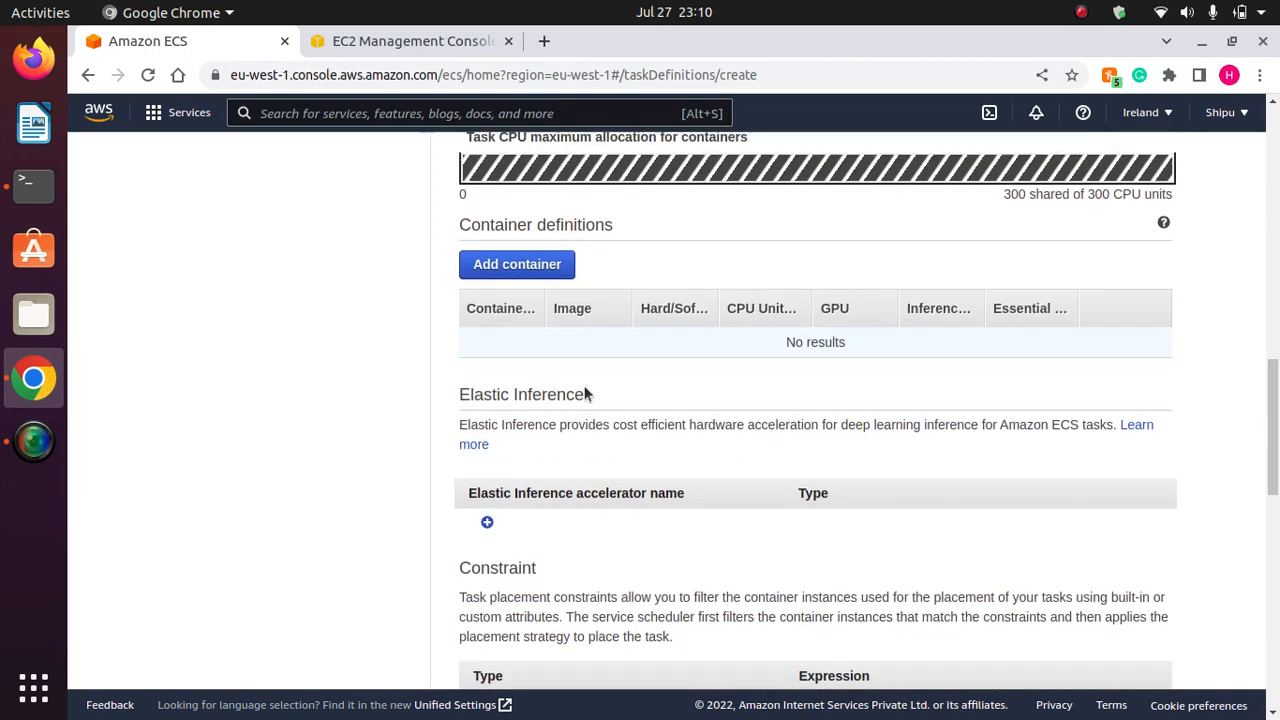
click(530, 263)
click(722, 231)
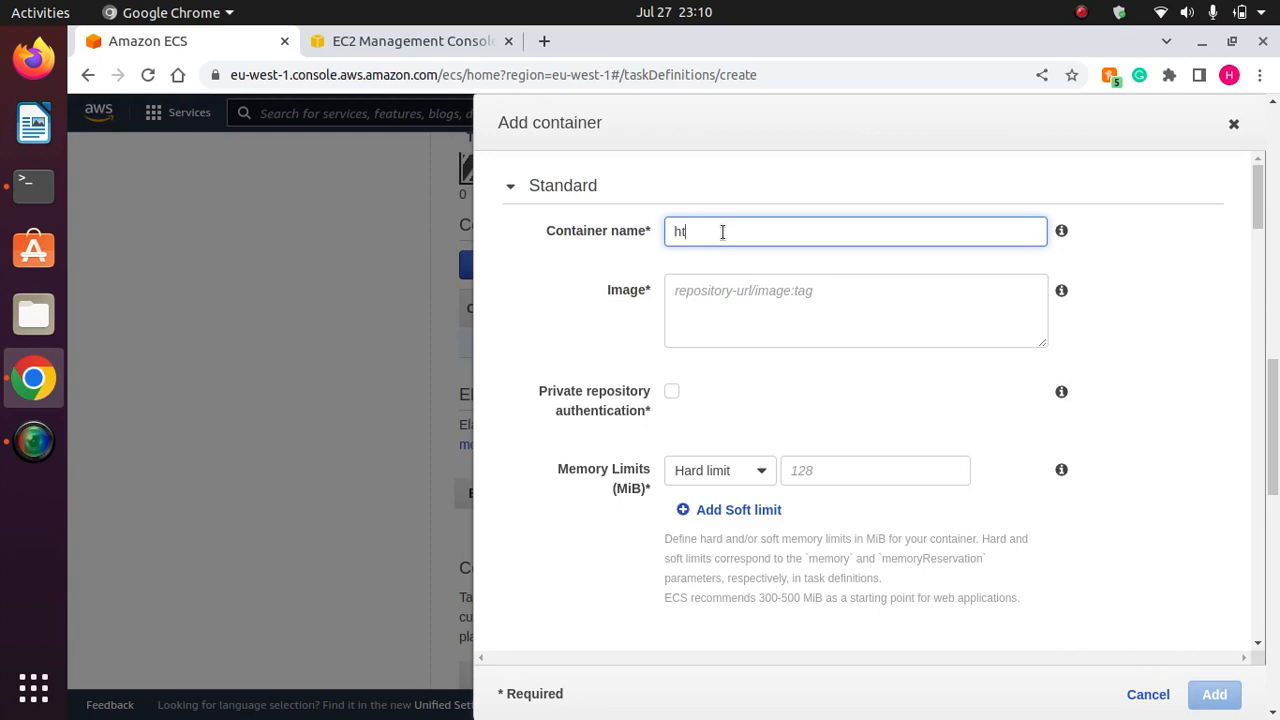
text(httpd)
text(-s)
click(751, 314)
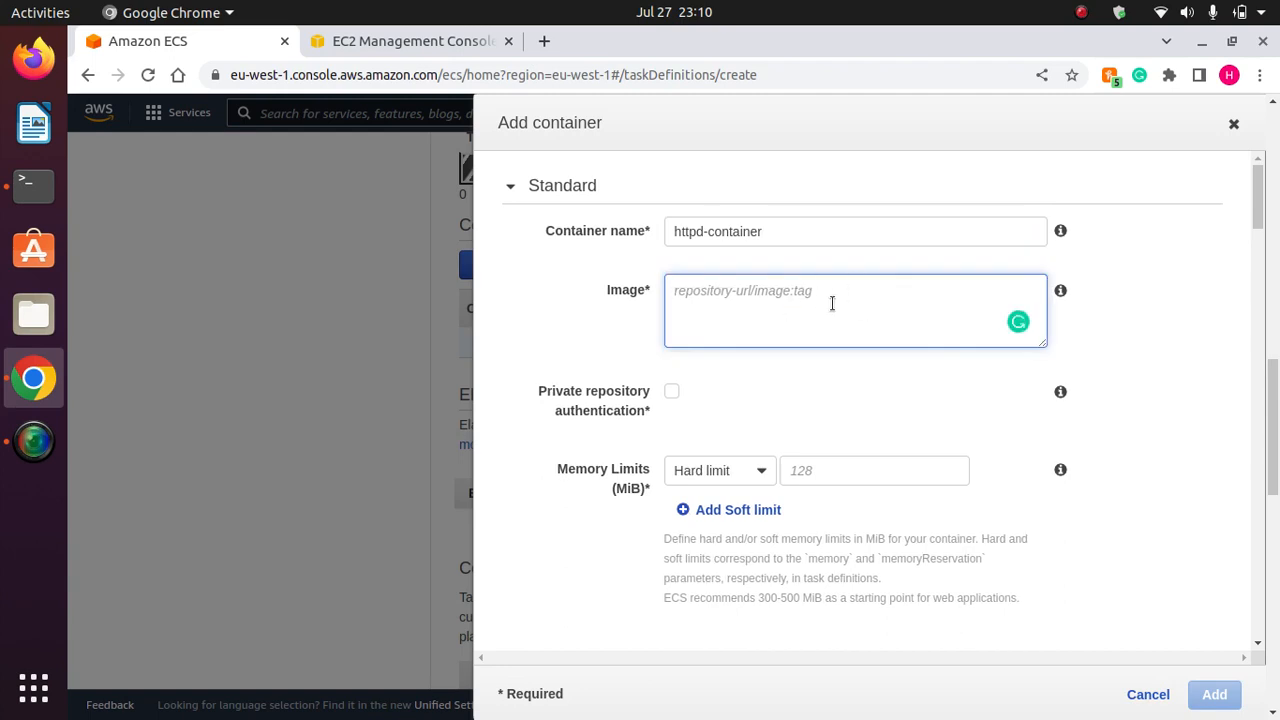
text(httpd:2.4)
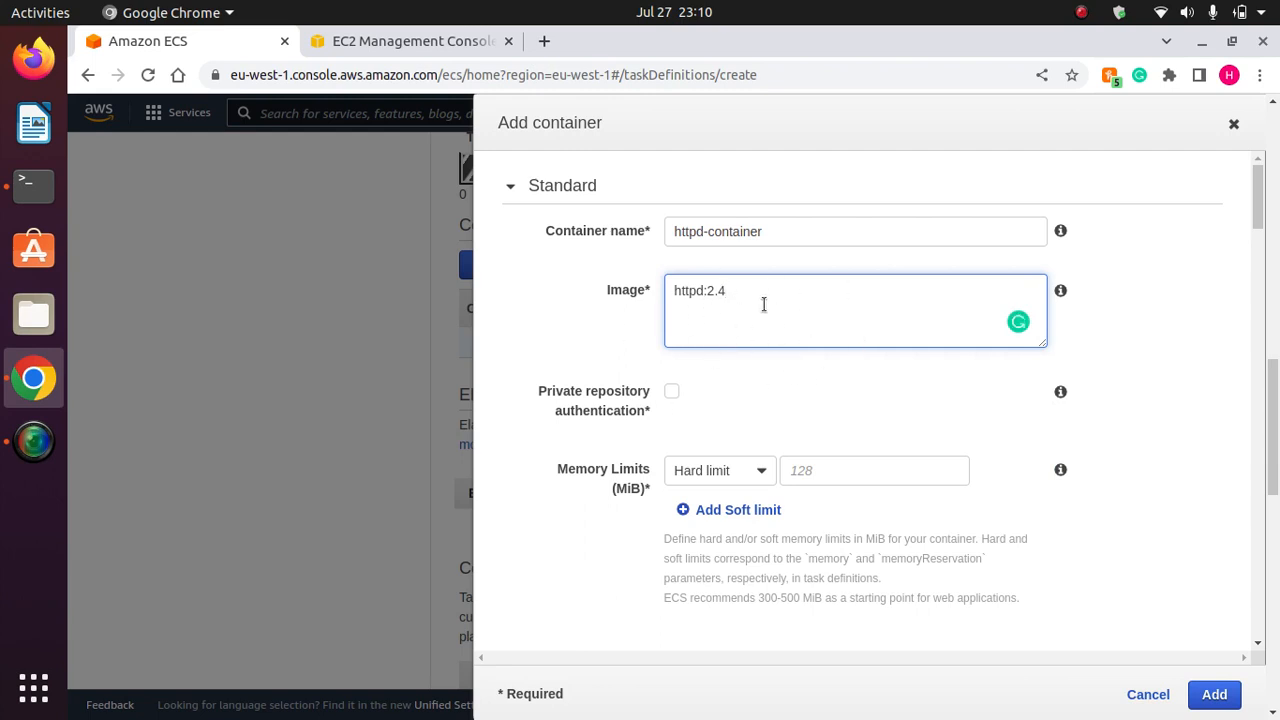
drag(746, 286, 663, 283)
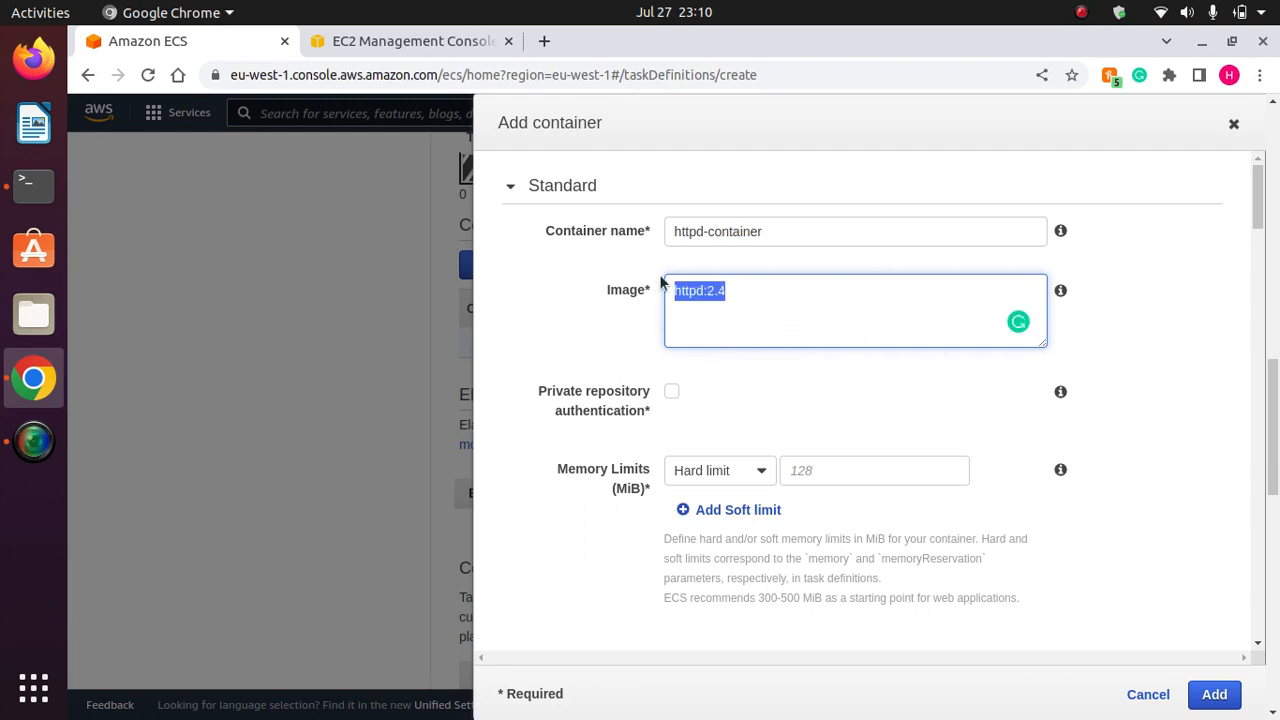
click(771, 311)
click(1122, 339)
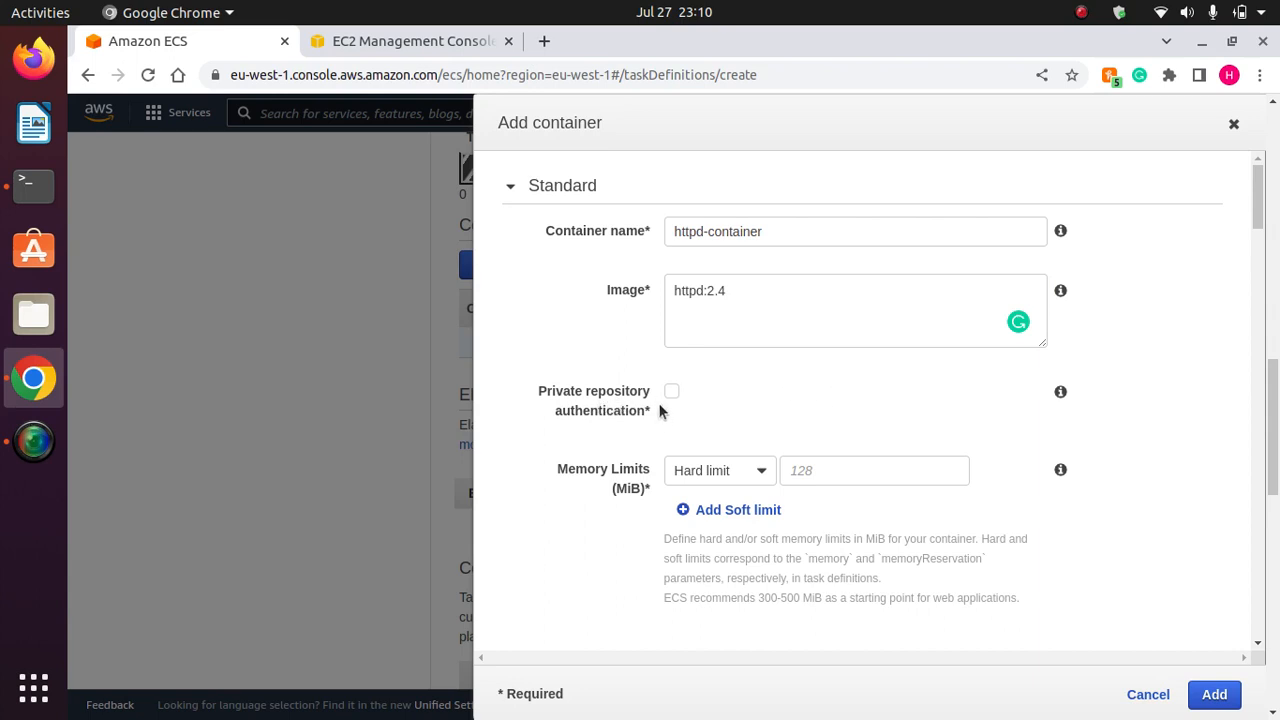
Set the container's hard memory limit to 300 MiB.
scroll(1256, 215, down, 2)
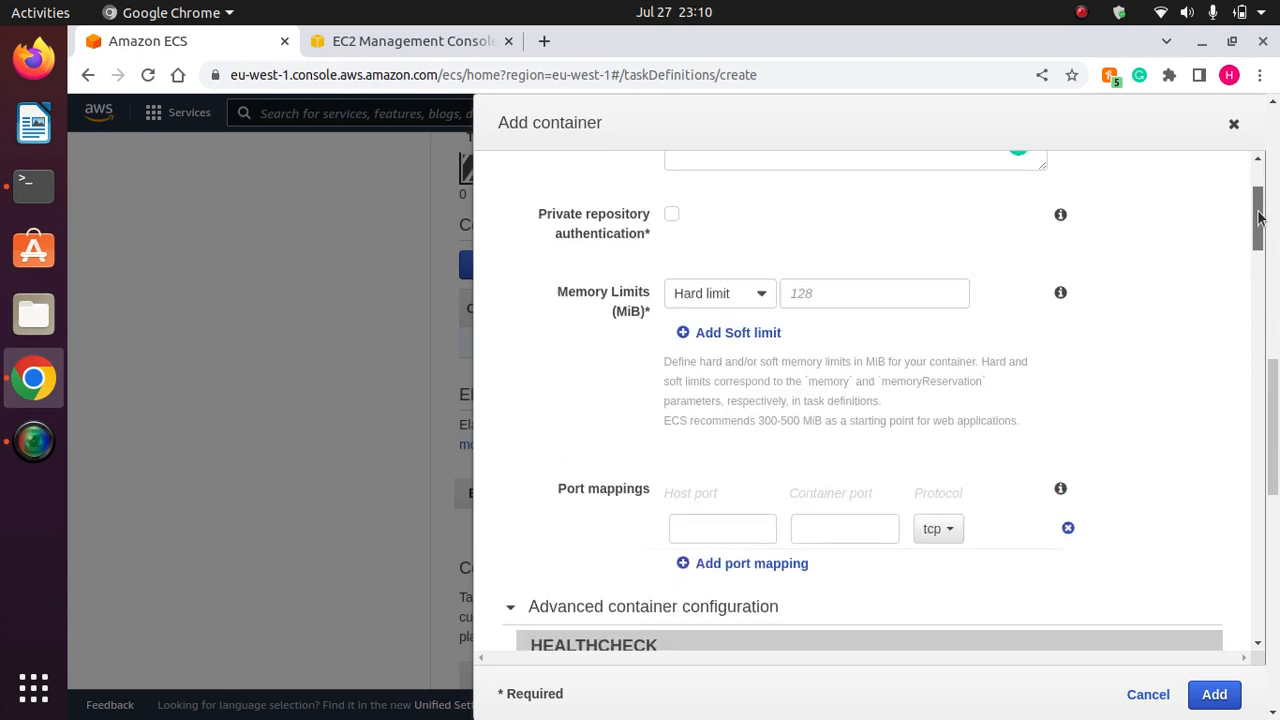
click(851, 287)
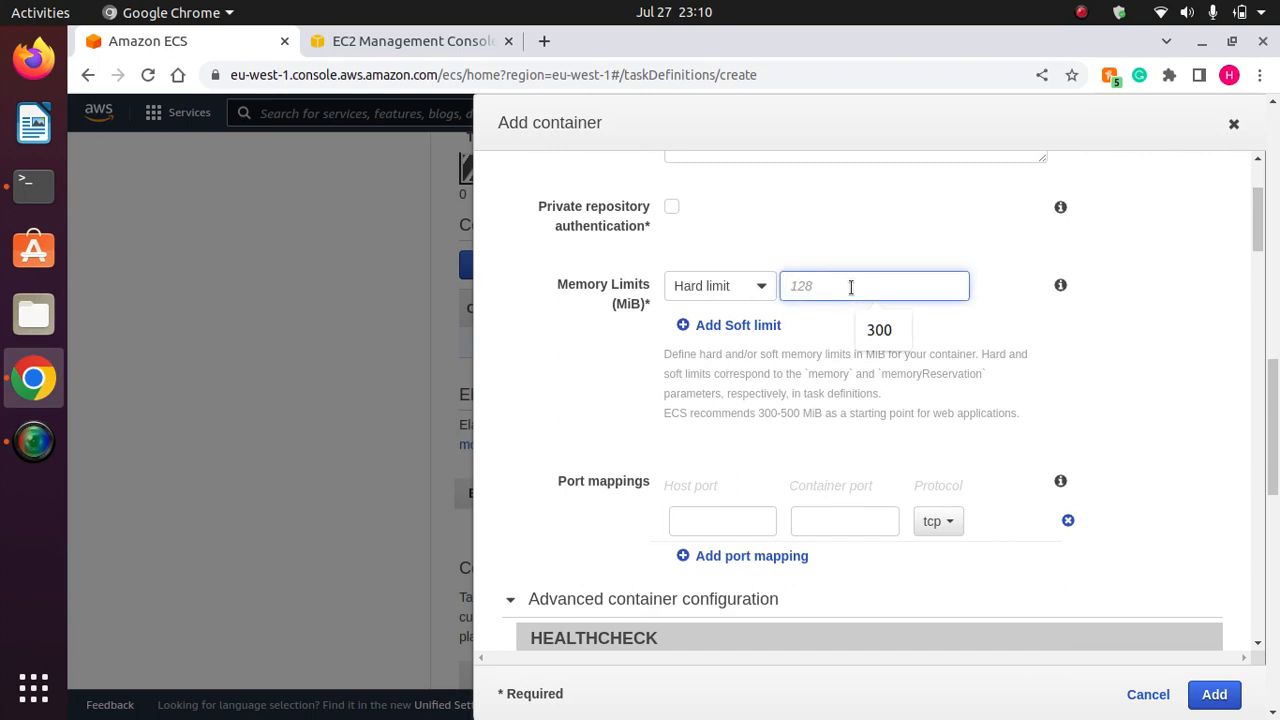
text(3)
key(BackSpace)
text(300)
click(1104, 367)
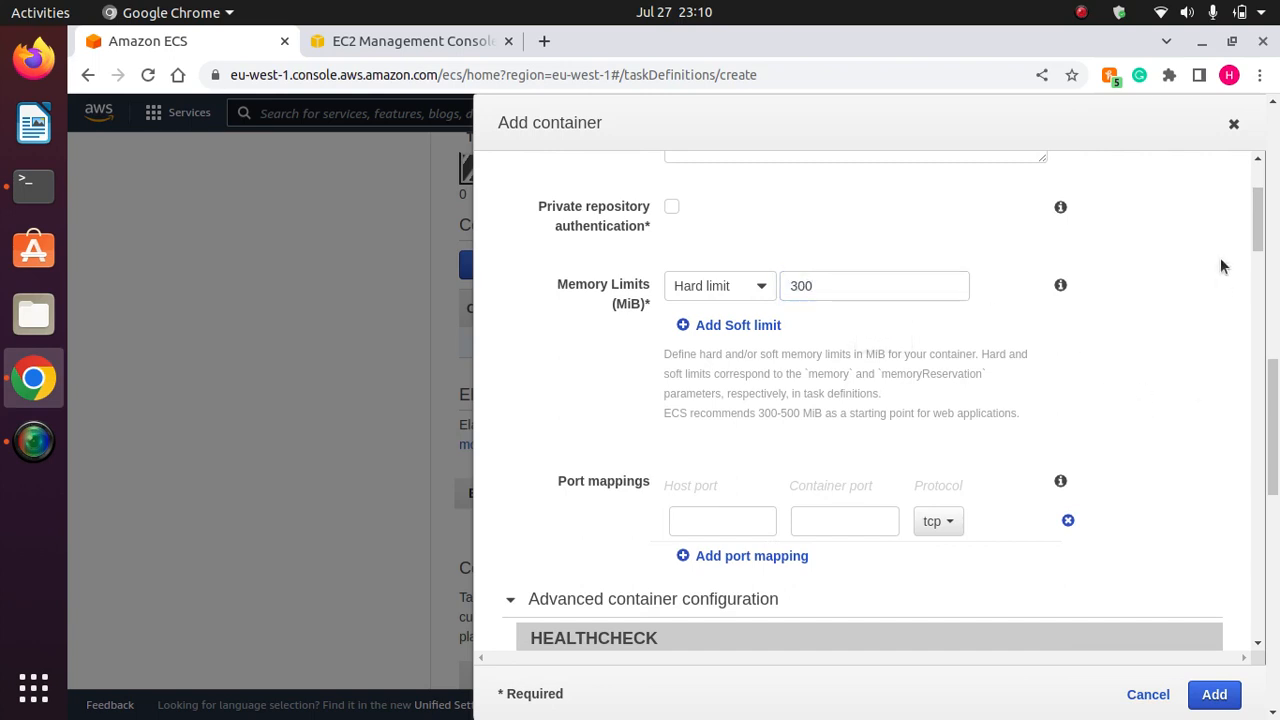
Map host port 8080 to container port 80 for the container.
scroll(1258, 226, down, 3)
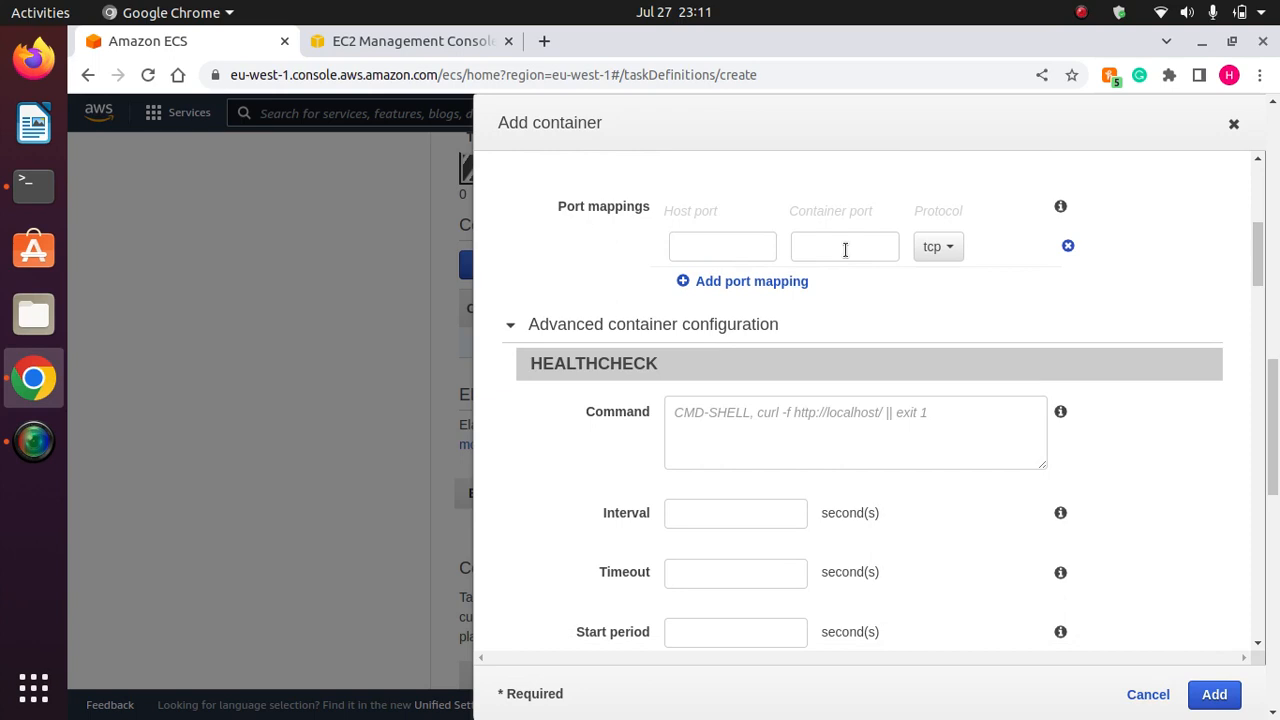
click(710, 249)
text(8080)
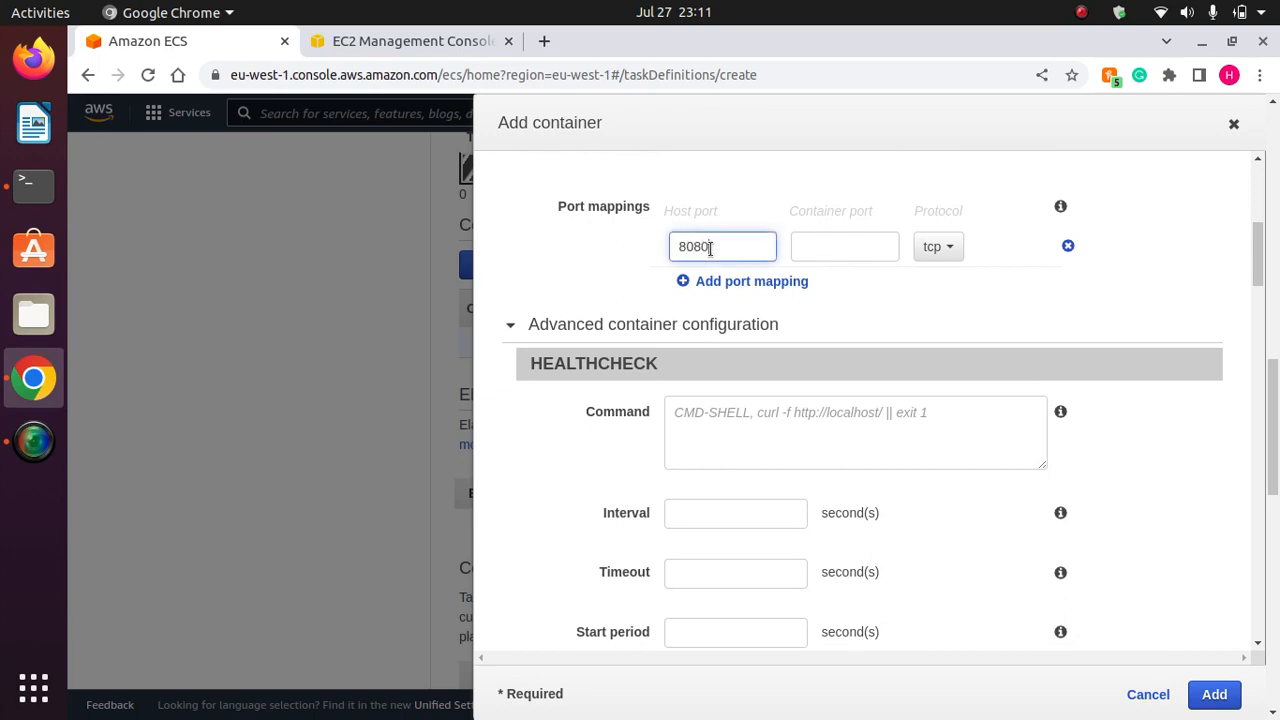
click(843, 251)
click(1043, 320)
Look through the advanced container configuration and add the configured container to the task definition.
drag(1264, 410, 1230, 482)
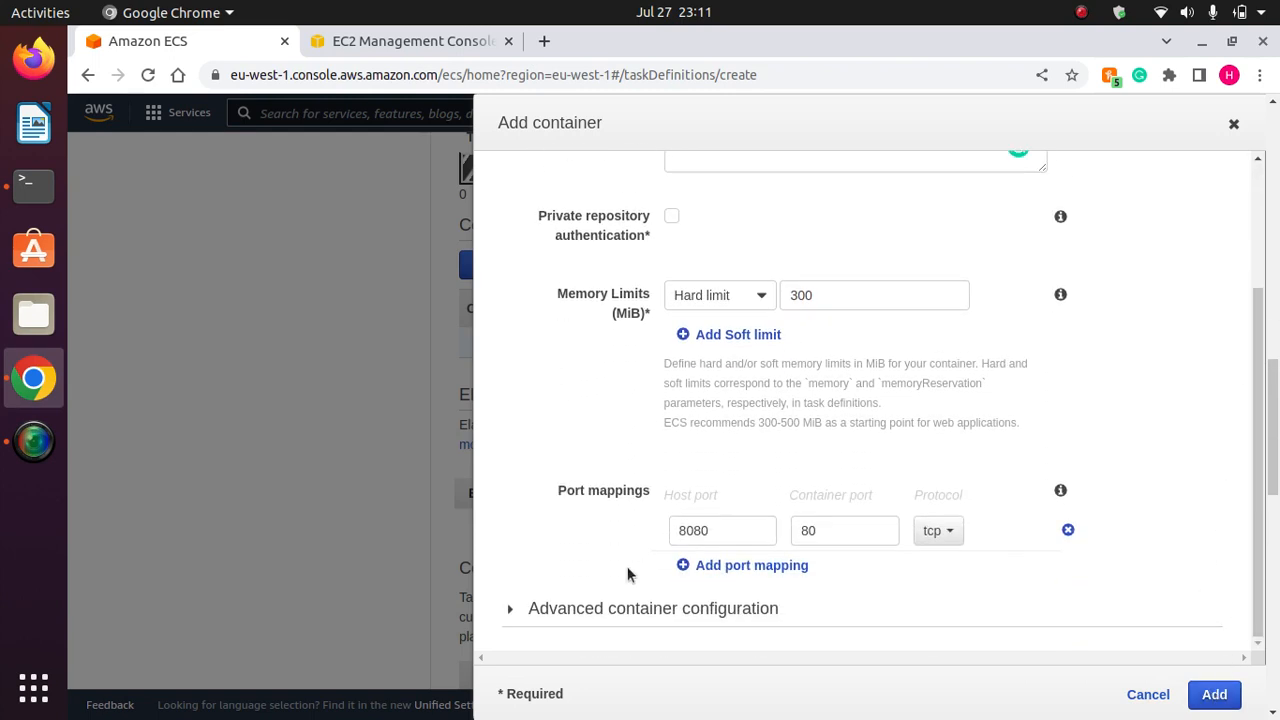
click(514, 609)
drag(1257, 218, 1247, 645)
click(1207, 700)
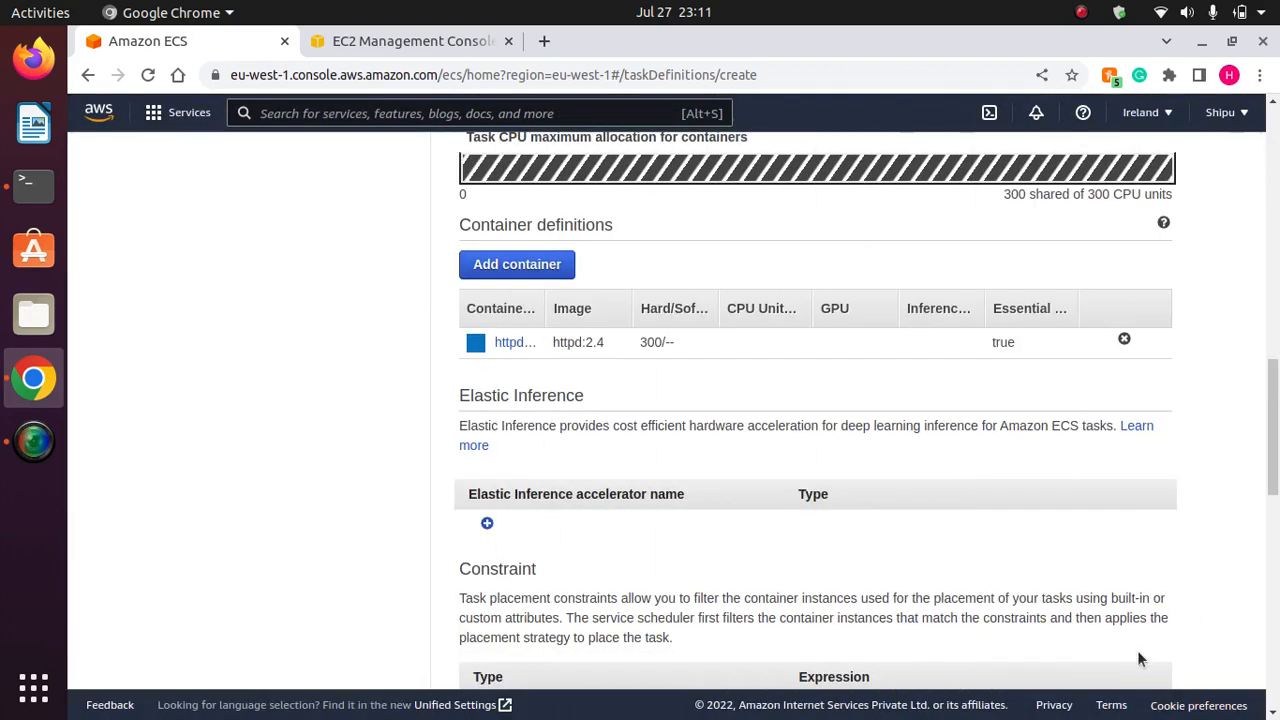
Create the httpd-task task definition and highlight the revision number in its title.
drag(1272, 410, 1276, 648)
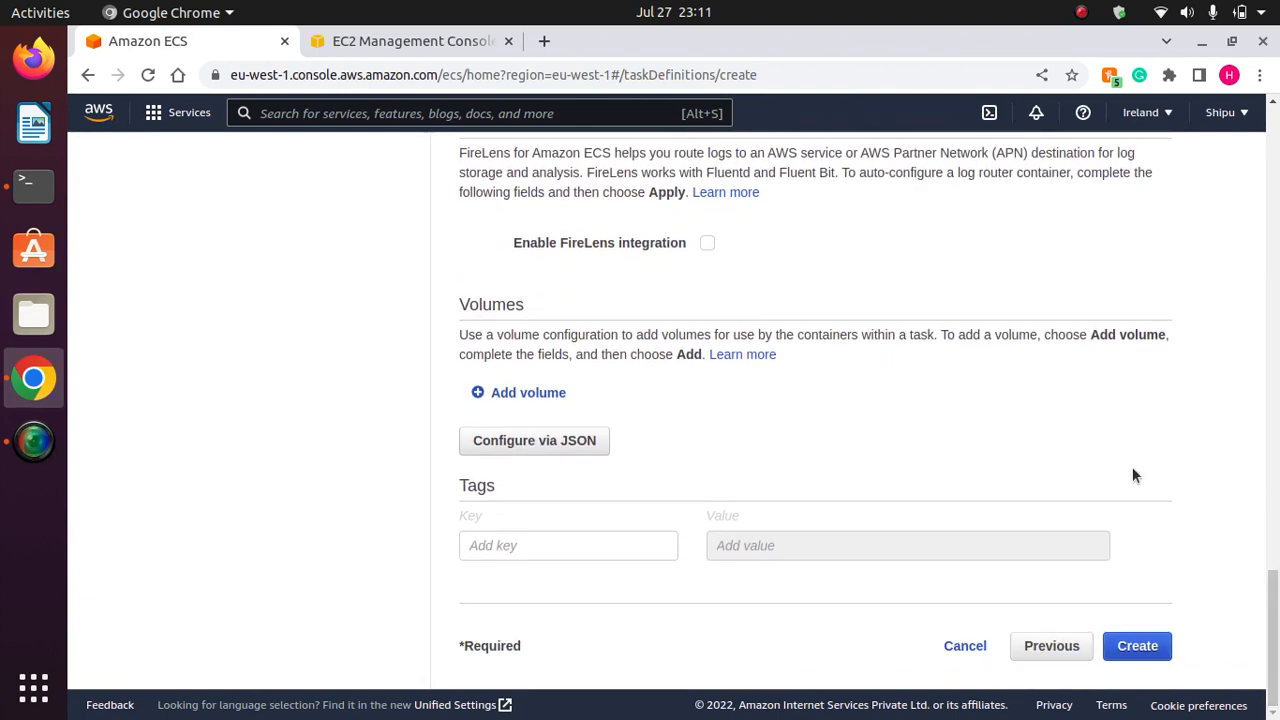
click(1137, 646)
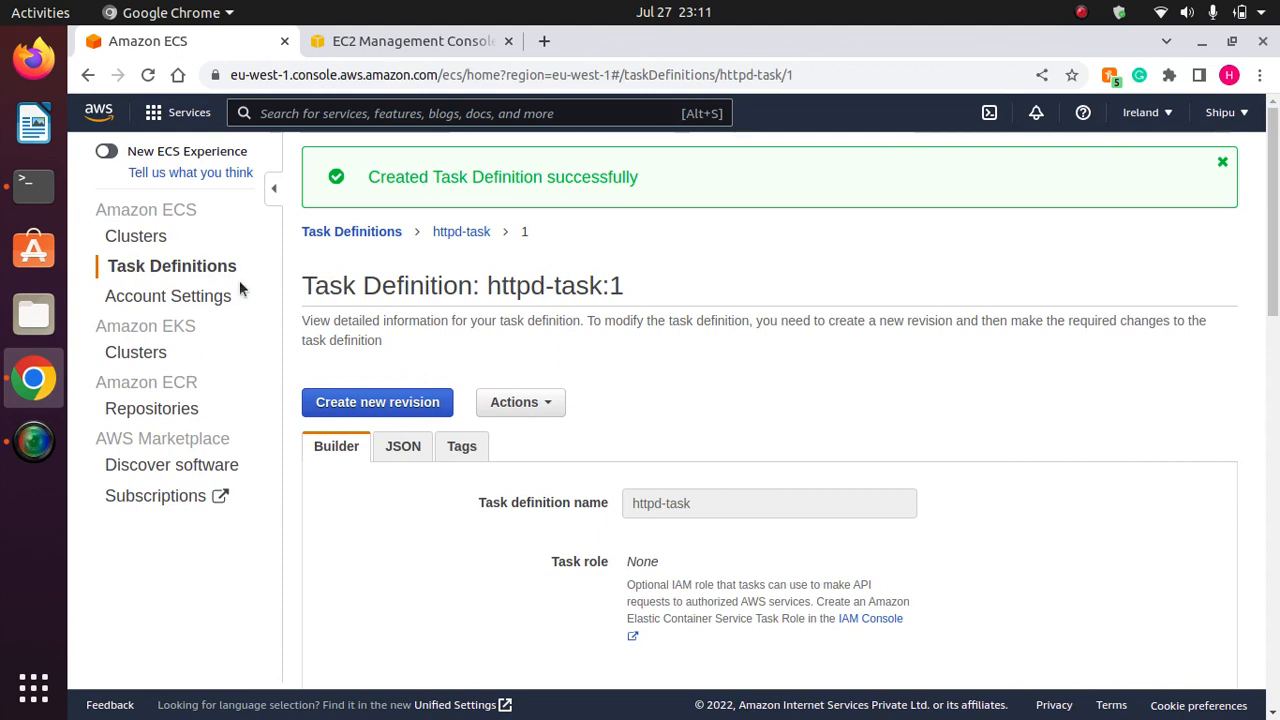
double_click(605, 280)
click(621, 298)
double_click(616, 287)
Open ecs-cluster and start creating a service in it with the EC2 launch type.
click(124, 238)
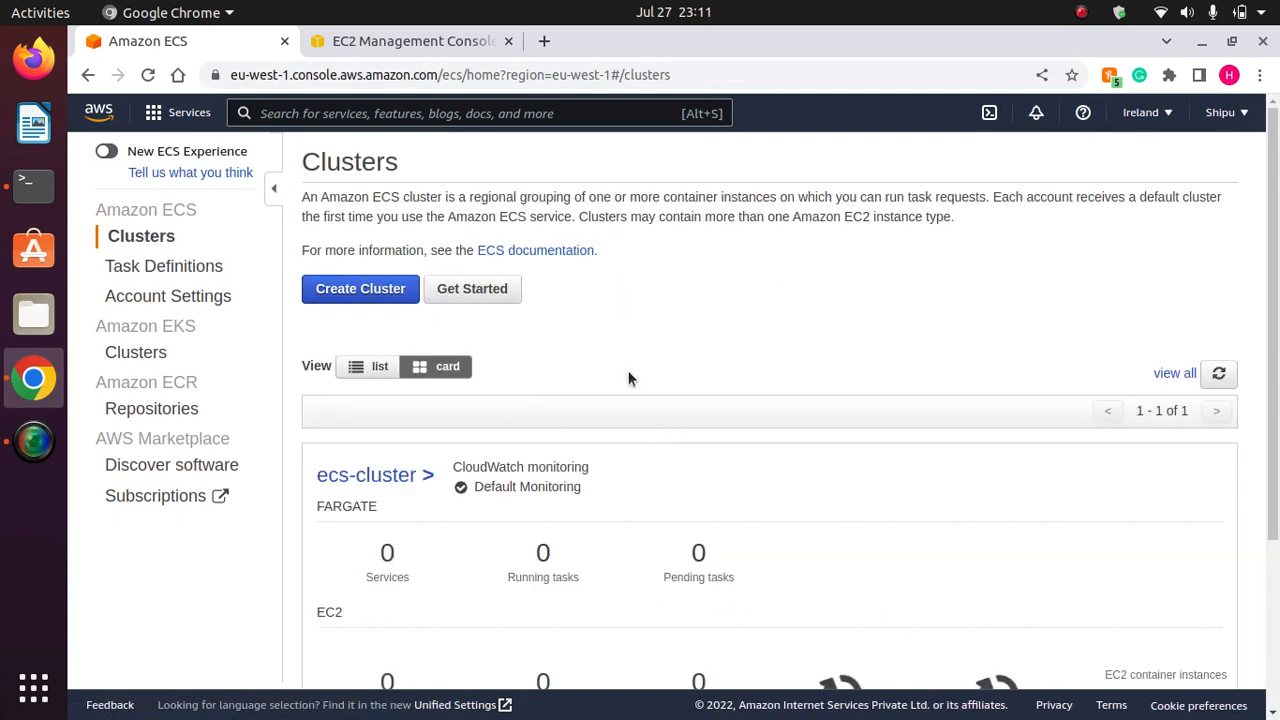
click(420, 475)
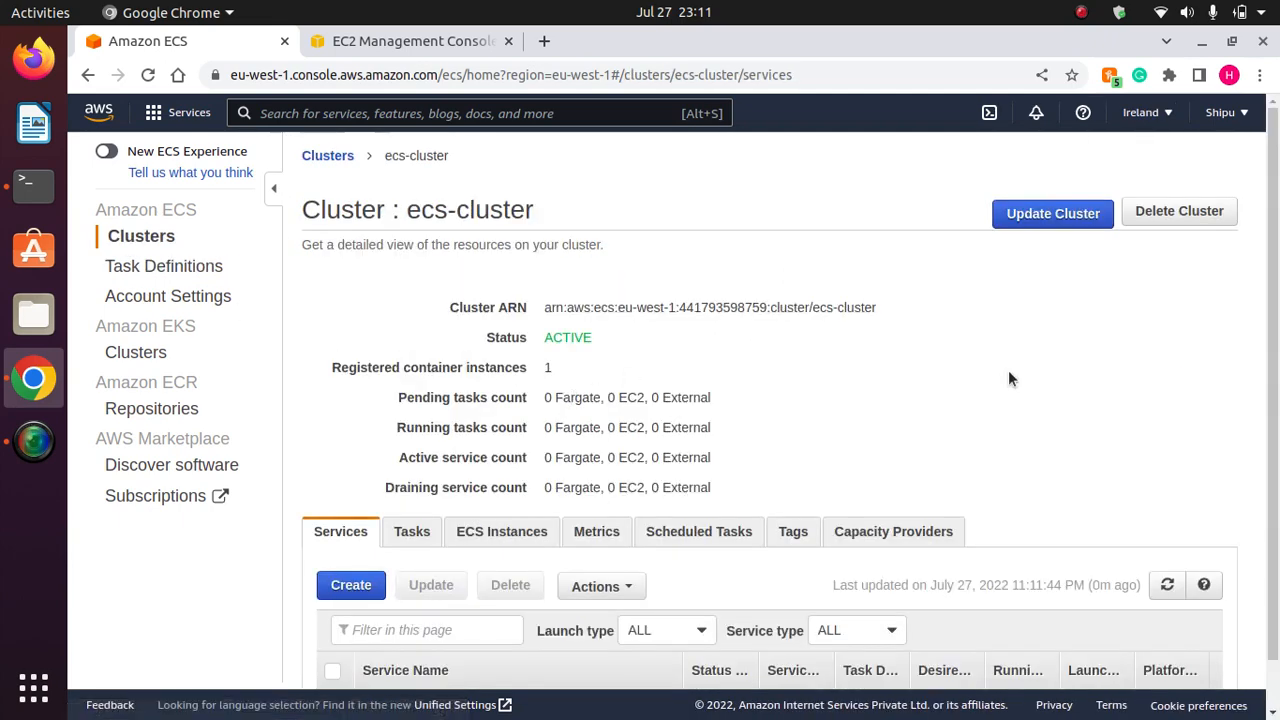
scroll(1248, 382, down, 1)
click(360, 534)
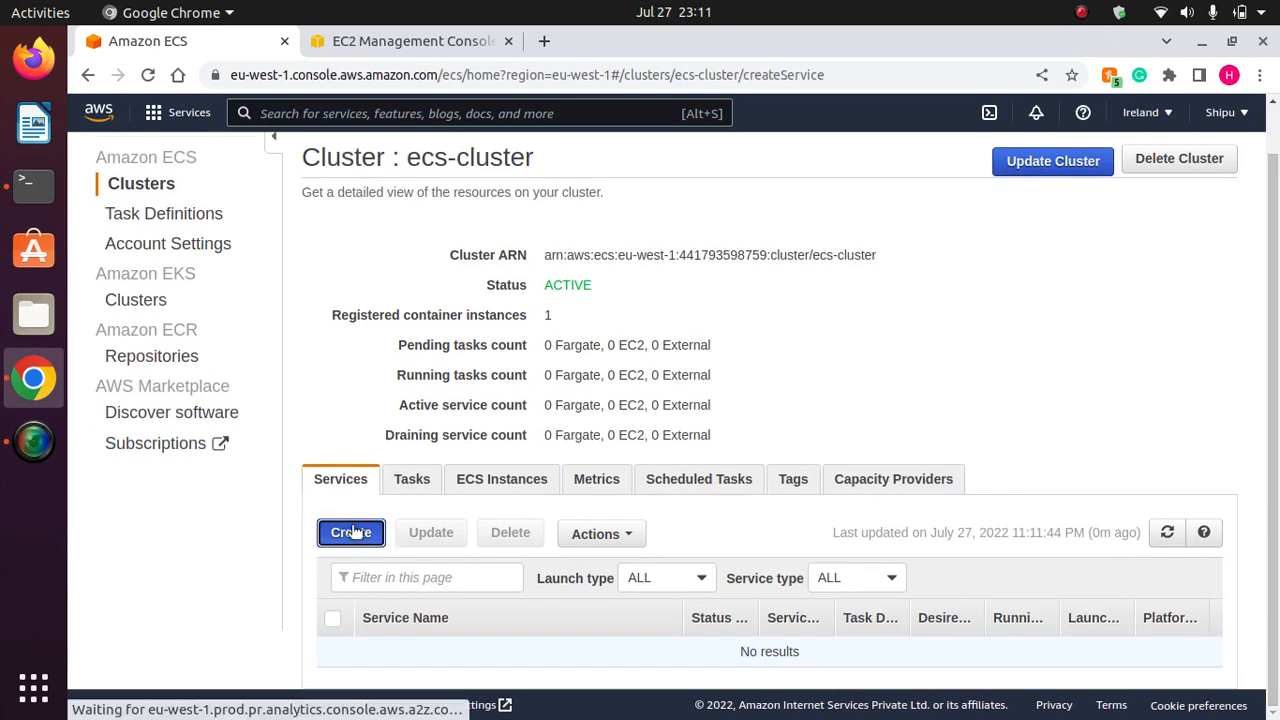
click(636, 358)
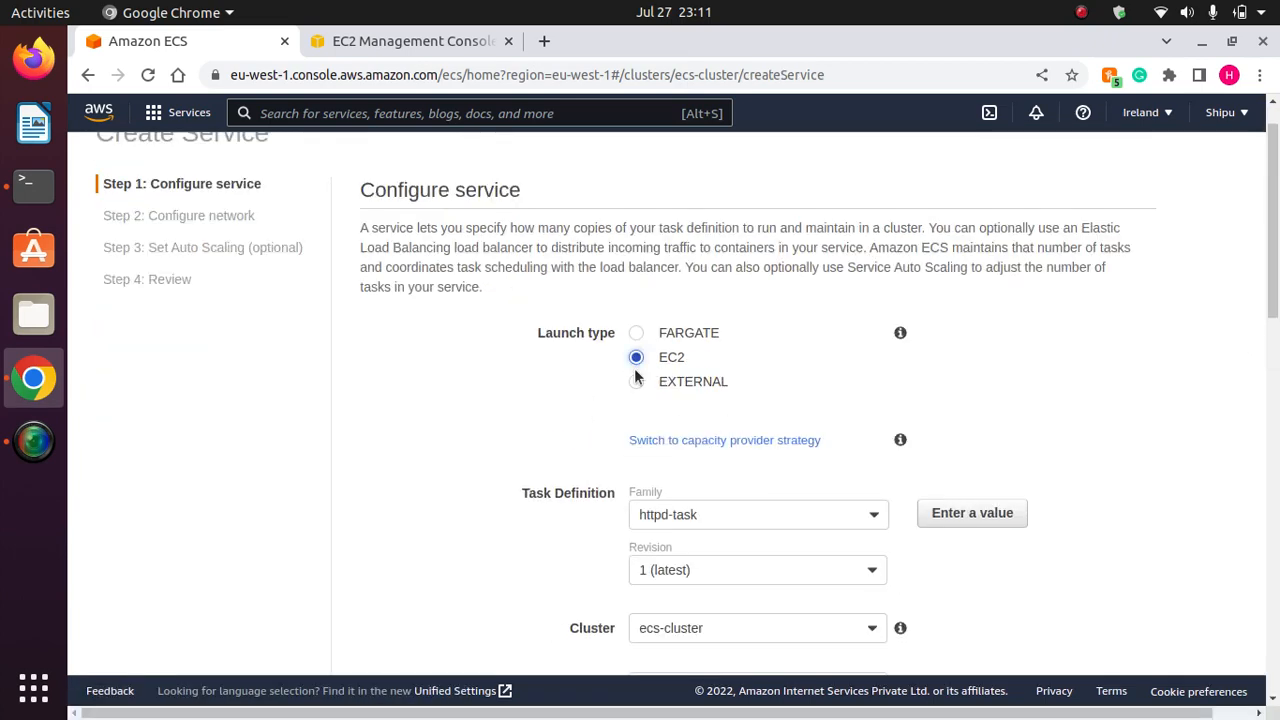
Review the service's task definition and cluster settings, and name the service ecs-service.
scroll(855, 285, down, 4)
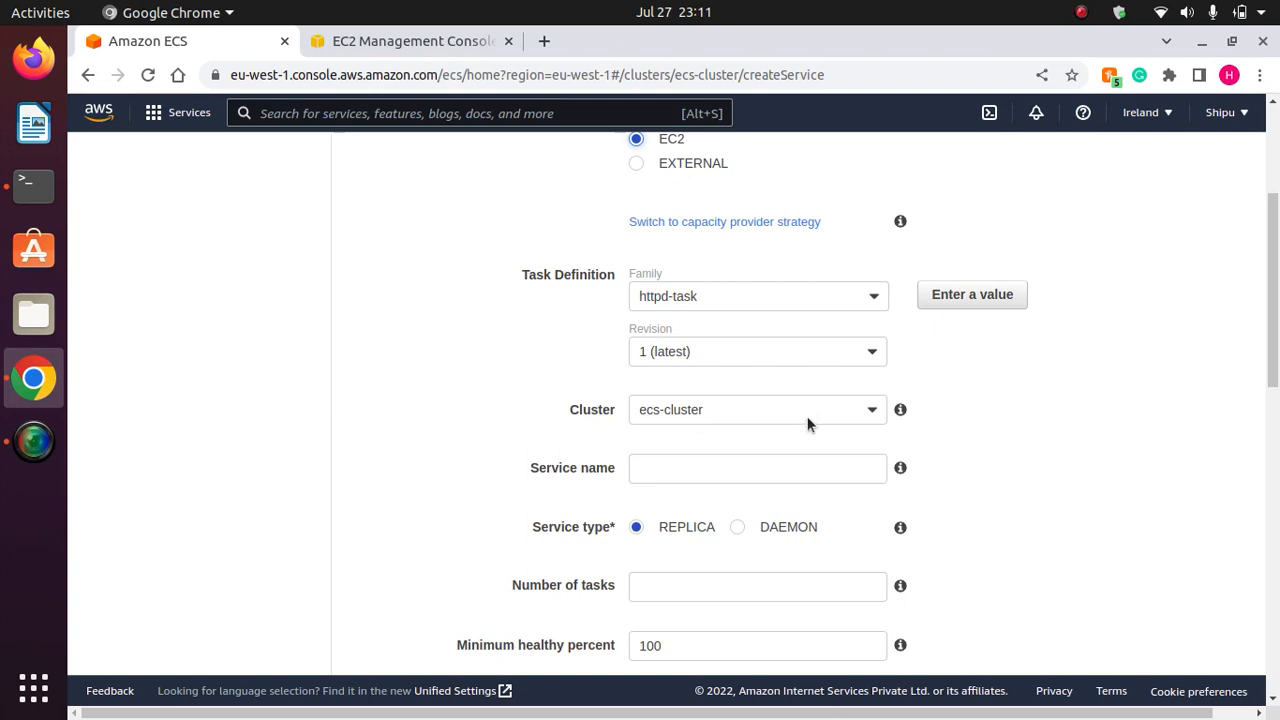
scroll(1137, 449, down, 5)
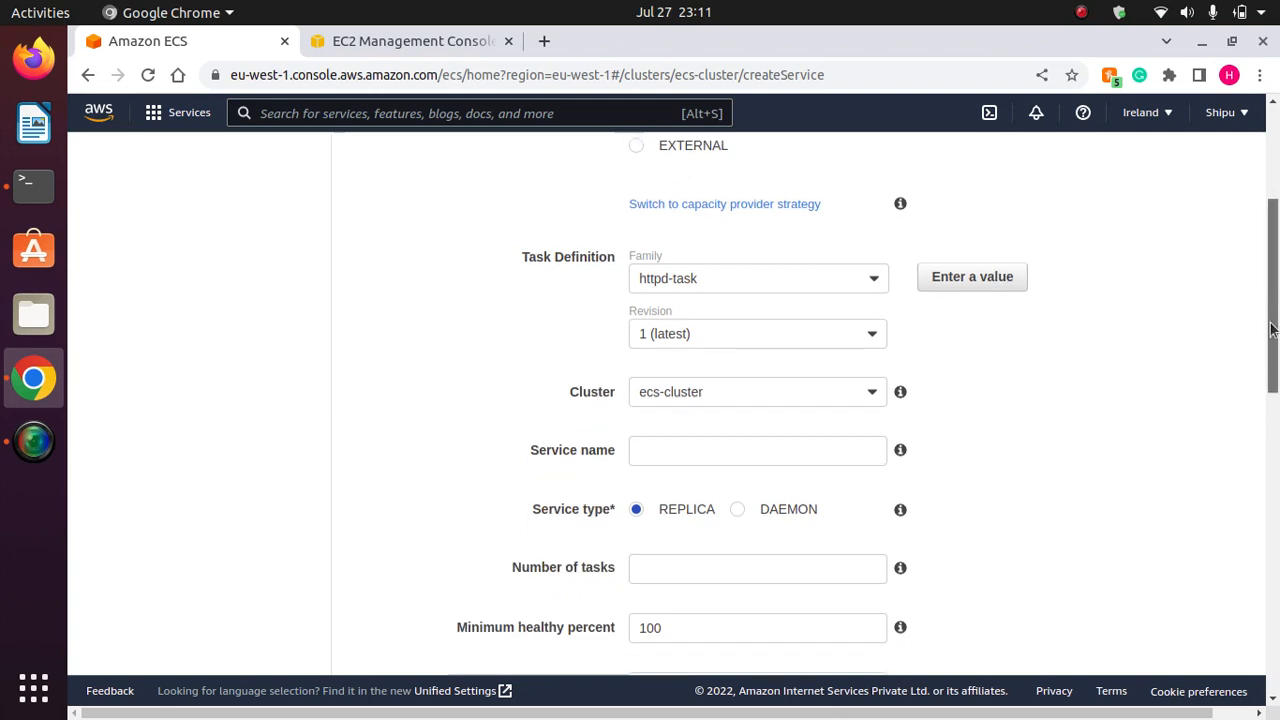
click(661, 222)
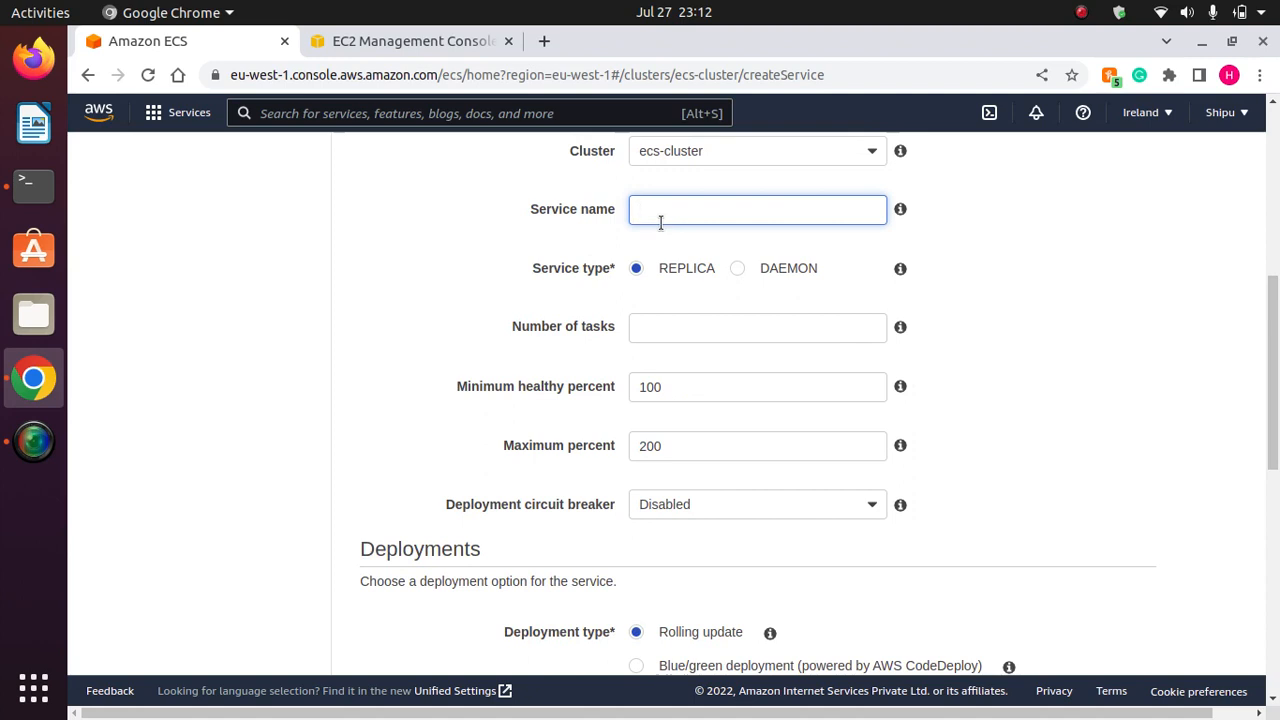
text(ecs-service)
click(1094, 338)
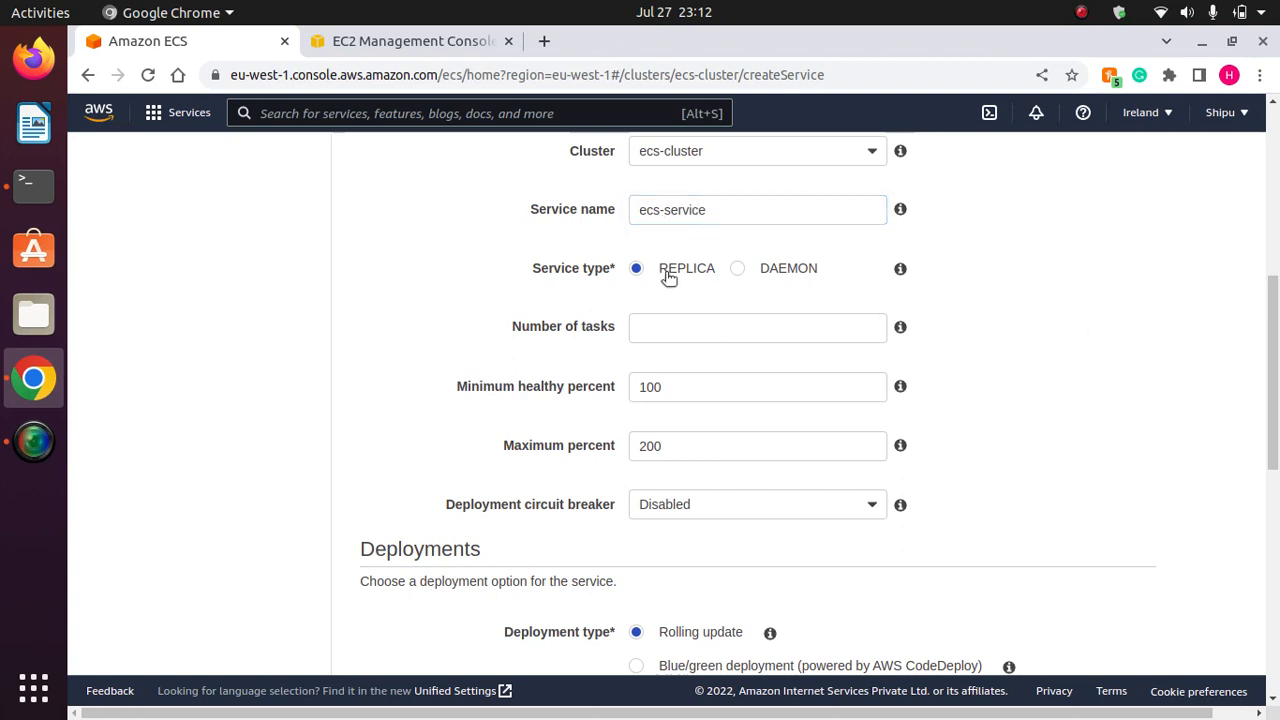
Set the service's number of tasks to 4 and look over the deployment percentages below it.
click(672, 334)
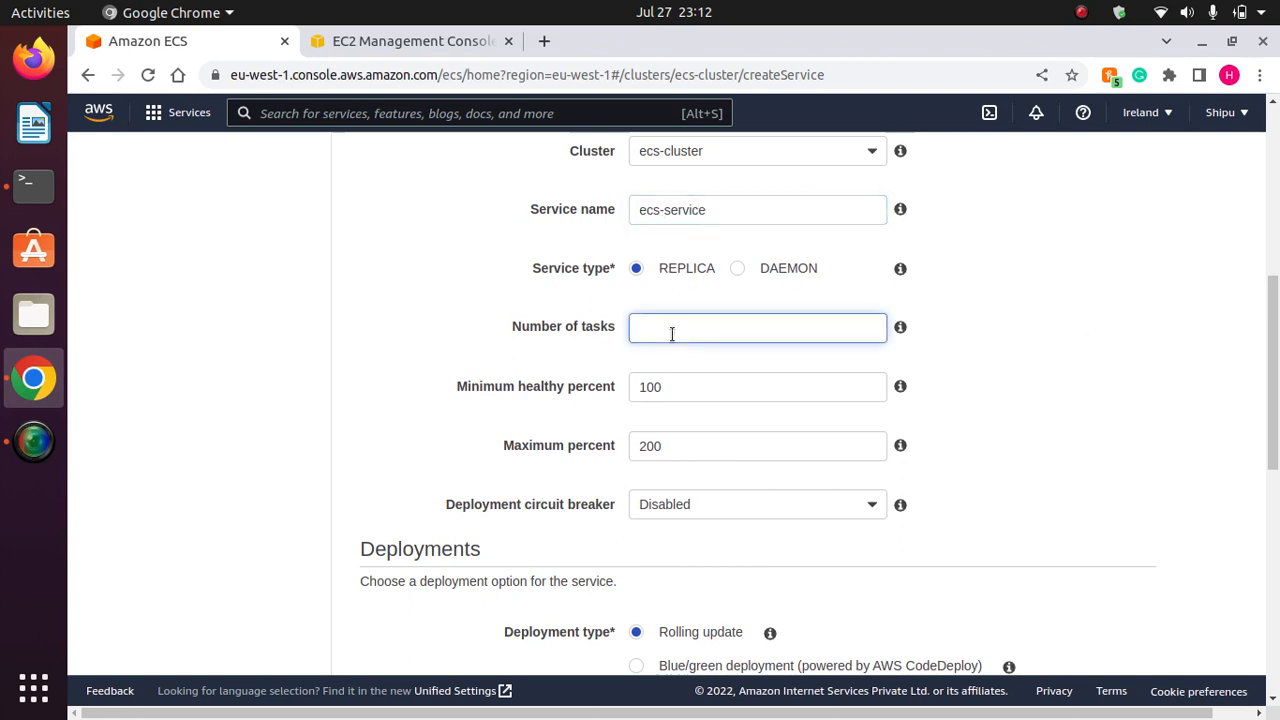
click(1039, 360)
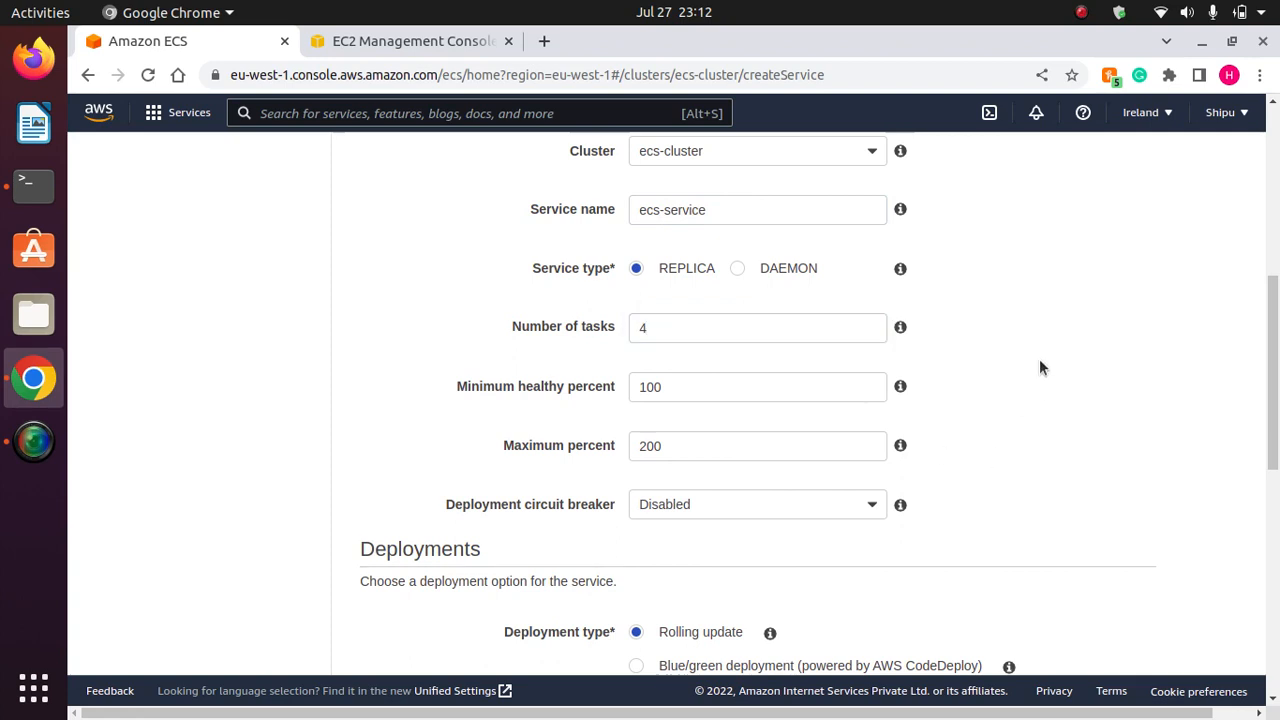
drag(1276, 350, 1272, 365)
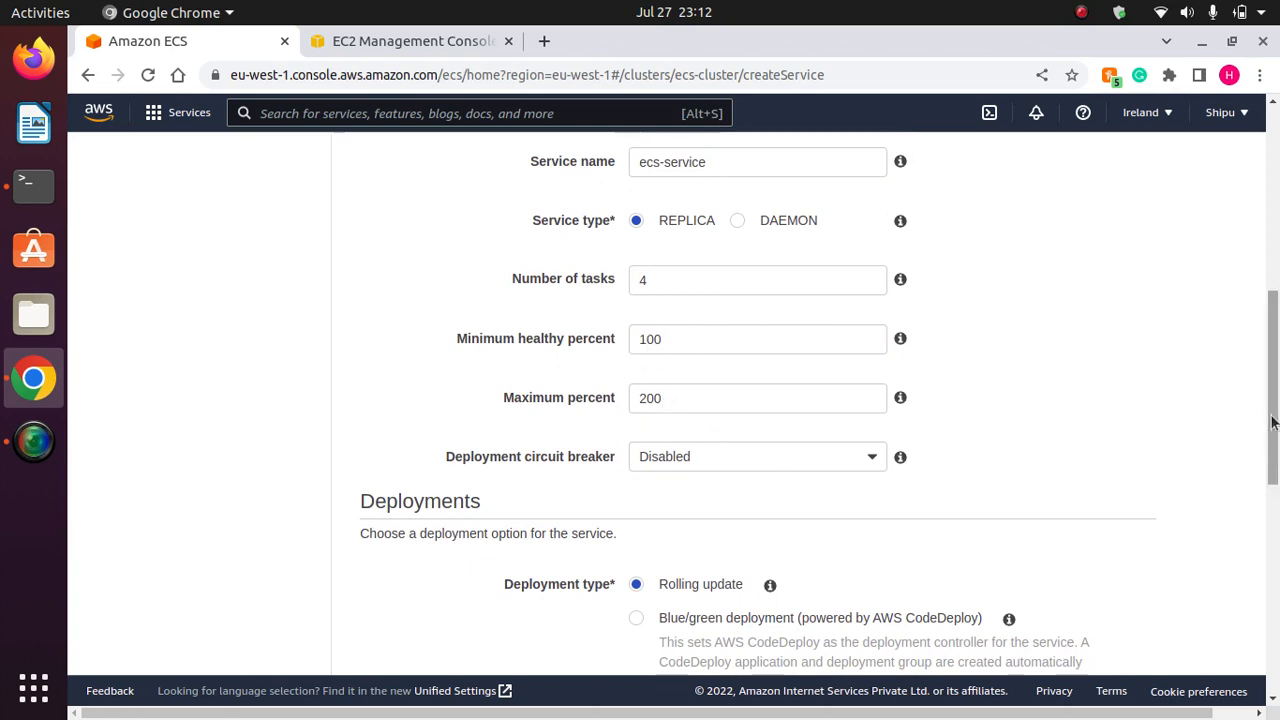
mouse_move(1274, 400)
mouse_down()
mouse_move(1276, 540)
mouse_move(1276, 420)
mouse_up()
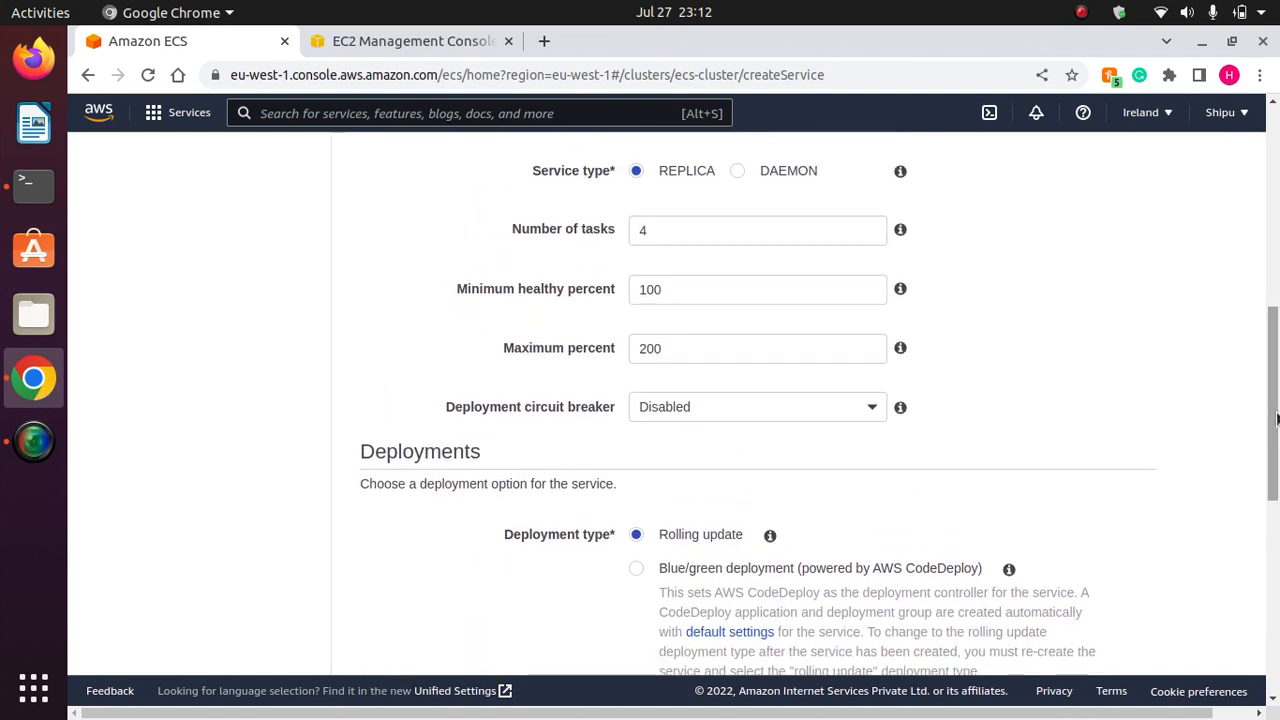
Set the service's number of tasks to 2 and proceed to network configuration with the remaining service settings at their defaults.
click(694, 240)
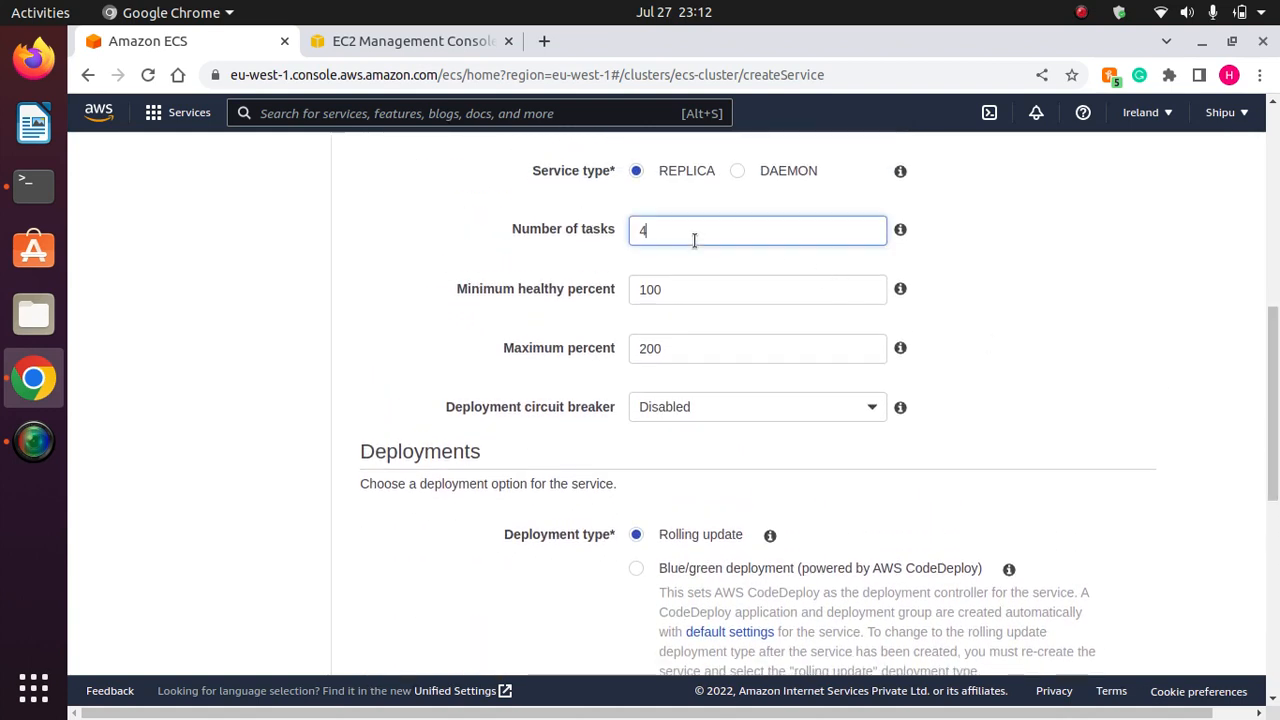
key(BackSpace)
click(1145, 351)
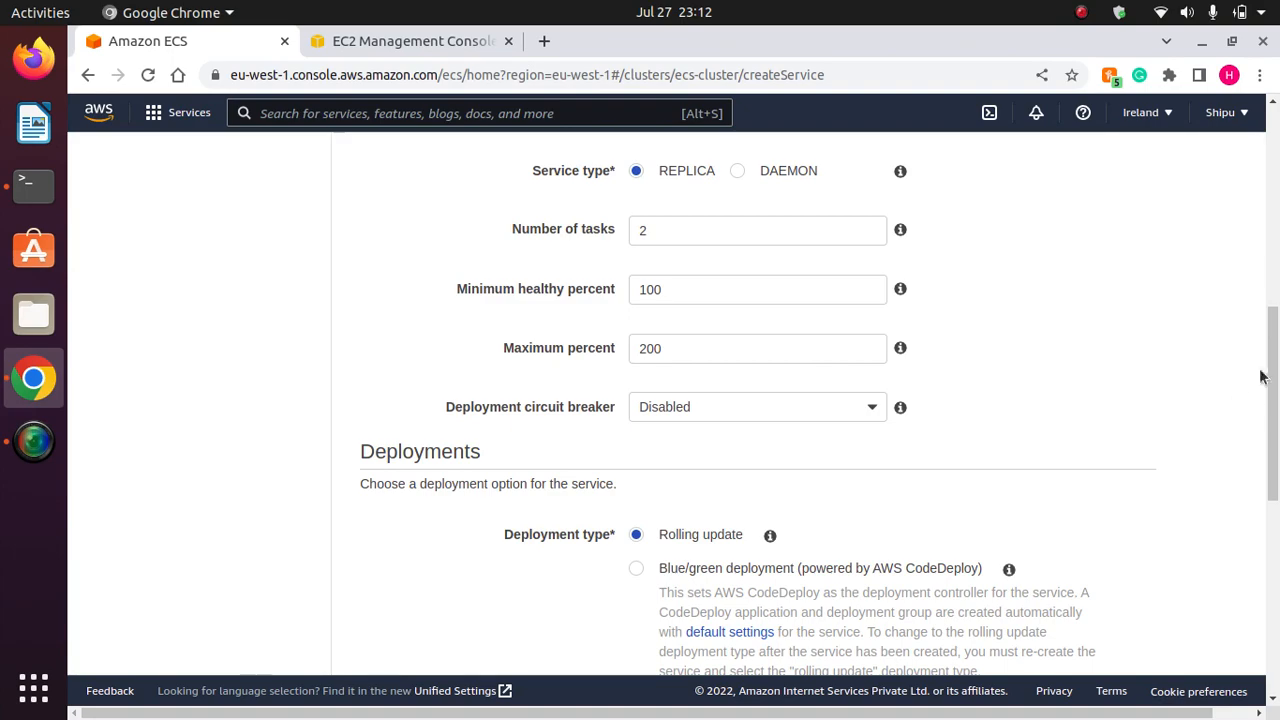
drag(1266, 378, 1266, 548)
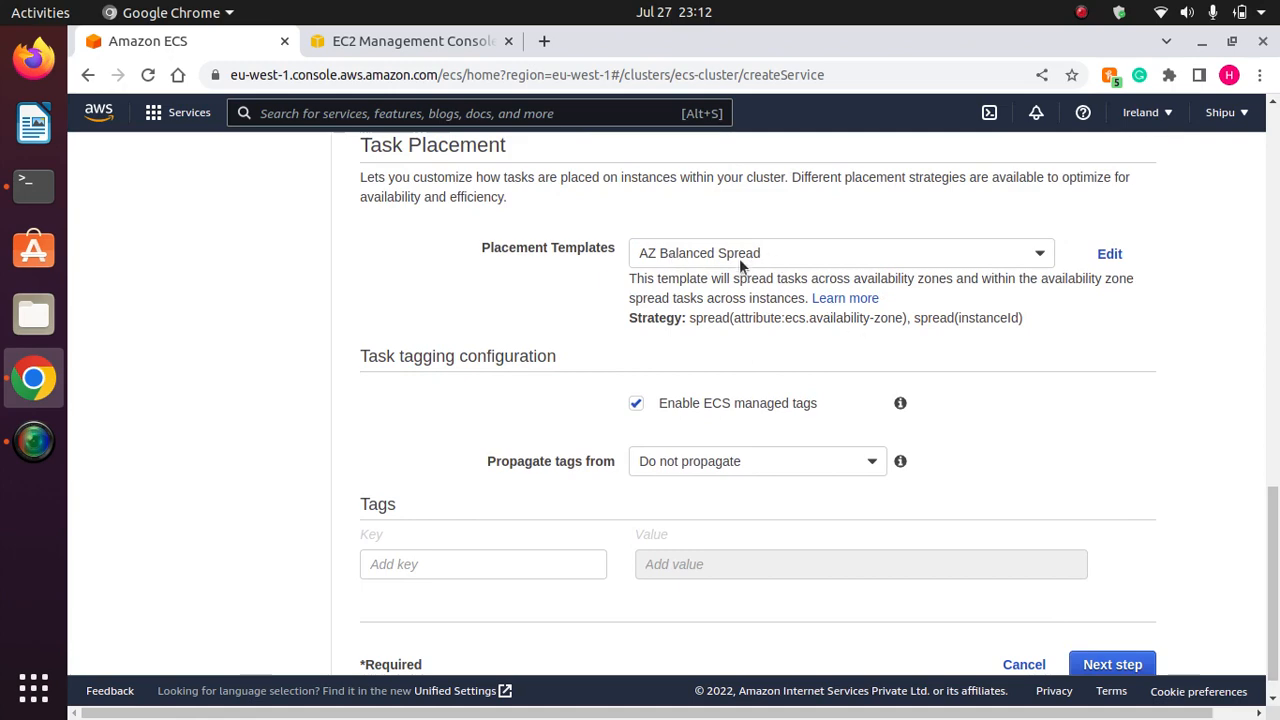
drag(1275, 566, 1272, 627)
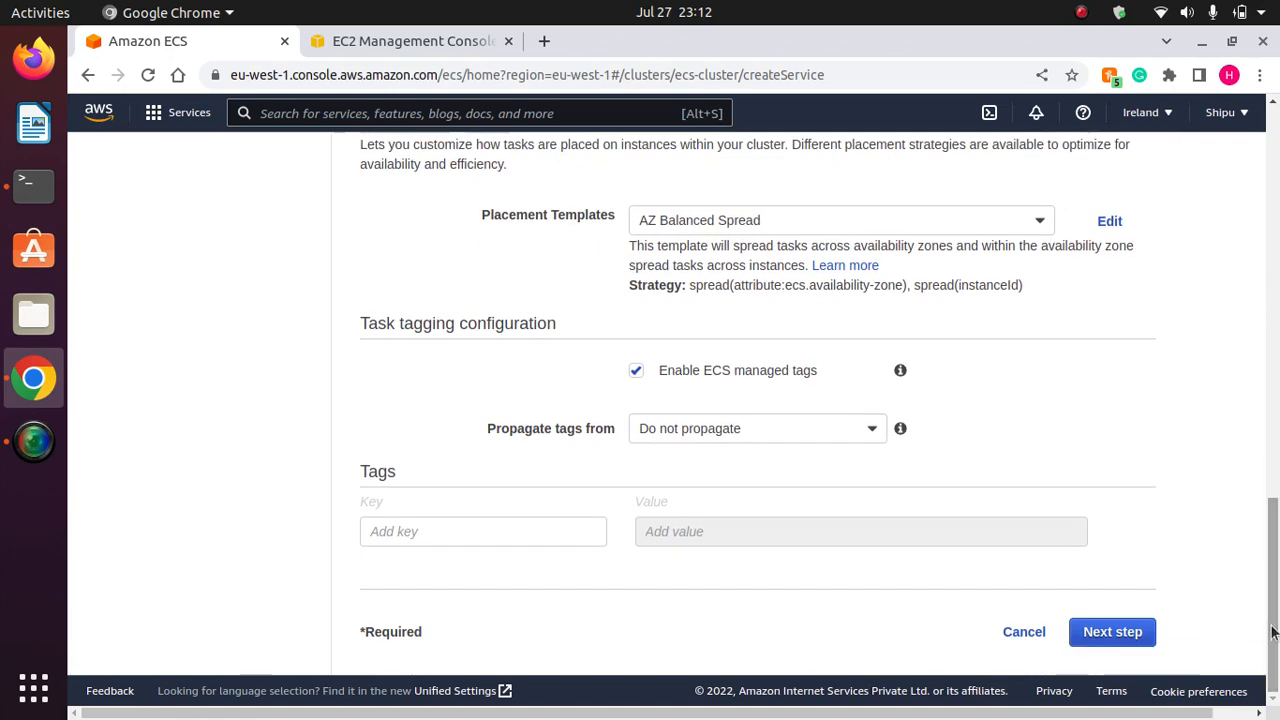
click(1128, 632)
Keep the default network settings without a load balancer or auto scaling, and create the service.
drag(1277, 514, 1275, 327)
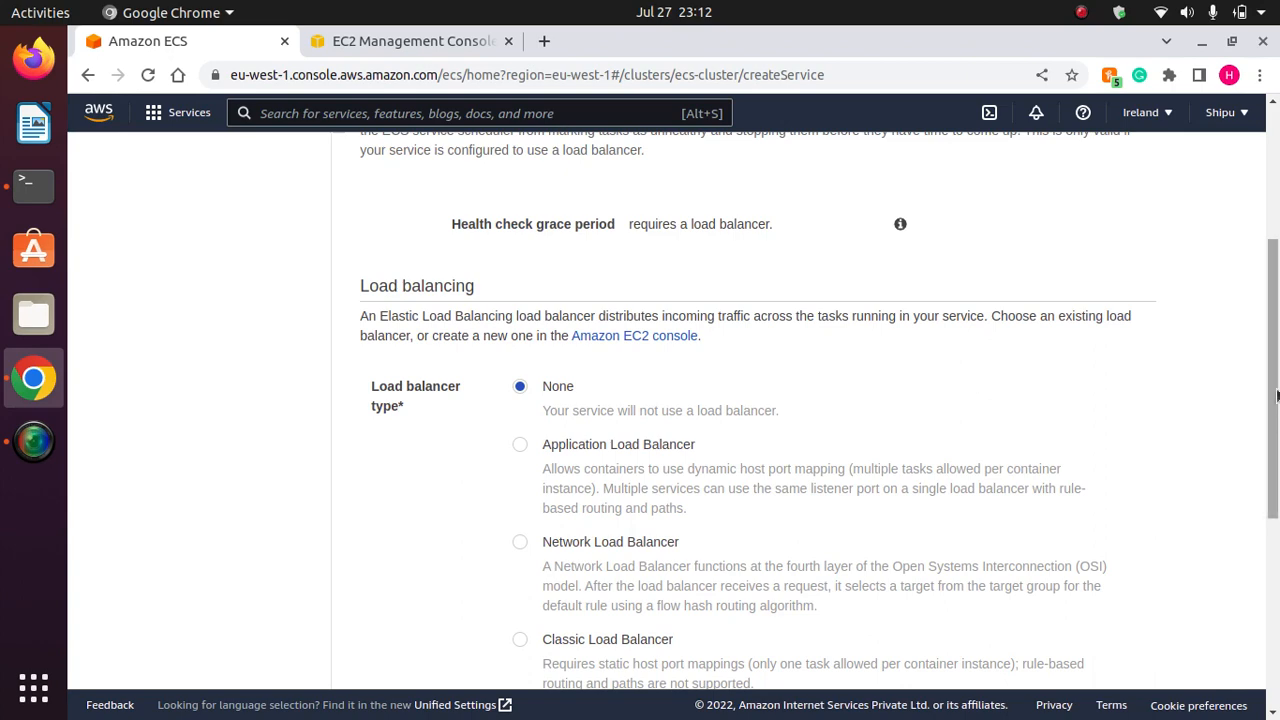
drag(1275, 400, 1275, 587)
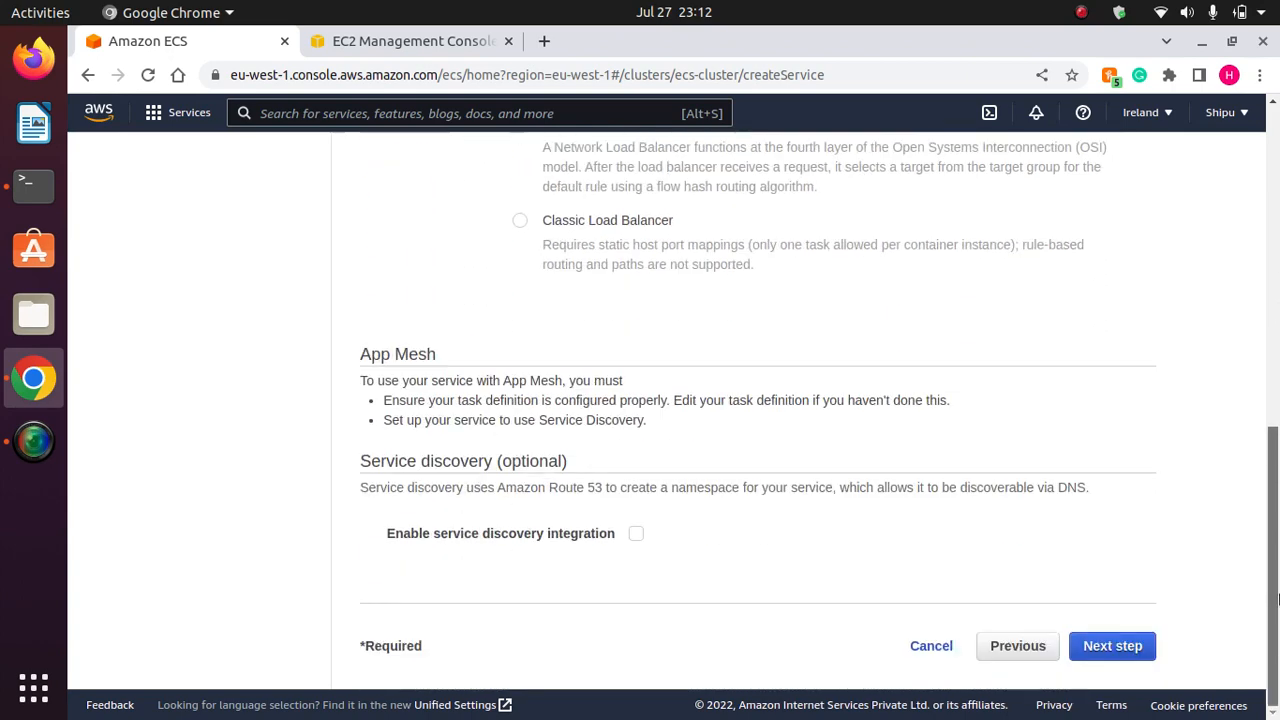
click(1131, 646)
click(1138, 532)
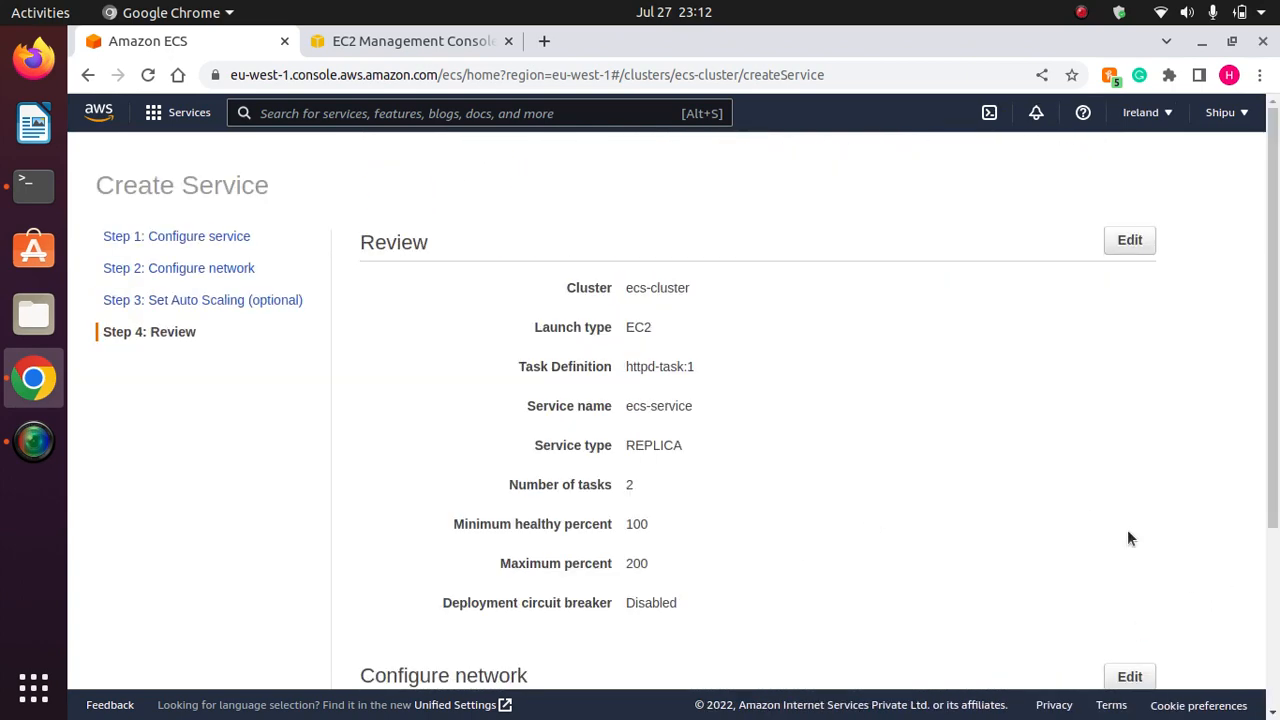
drag(1274, 400, 1274, 578)
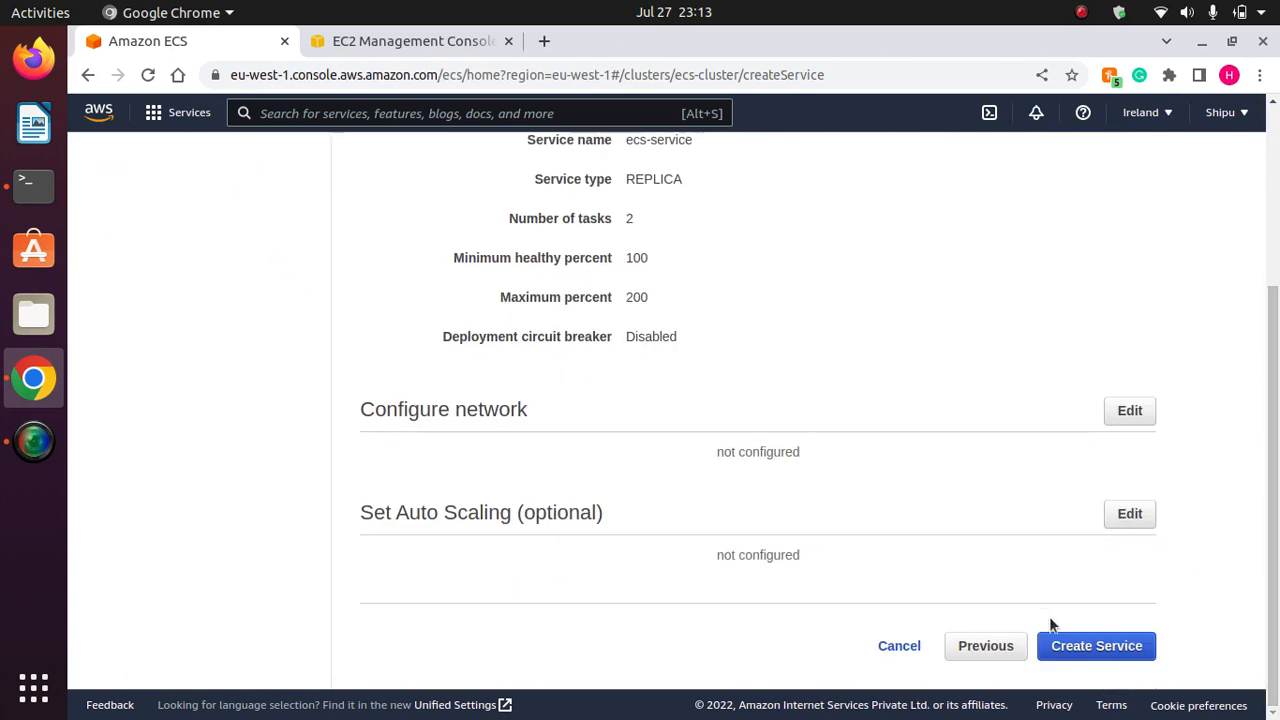
click(1100, 646)
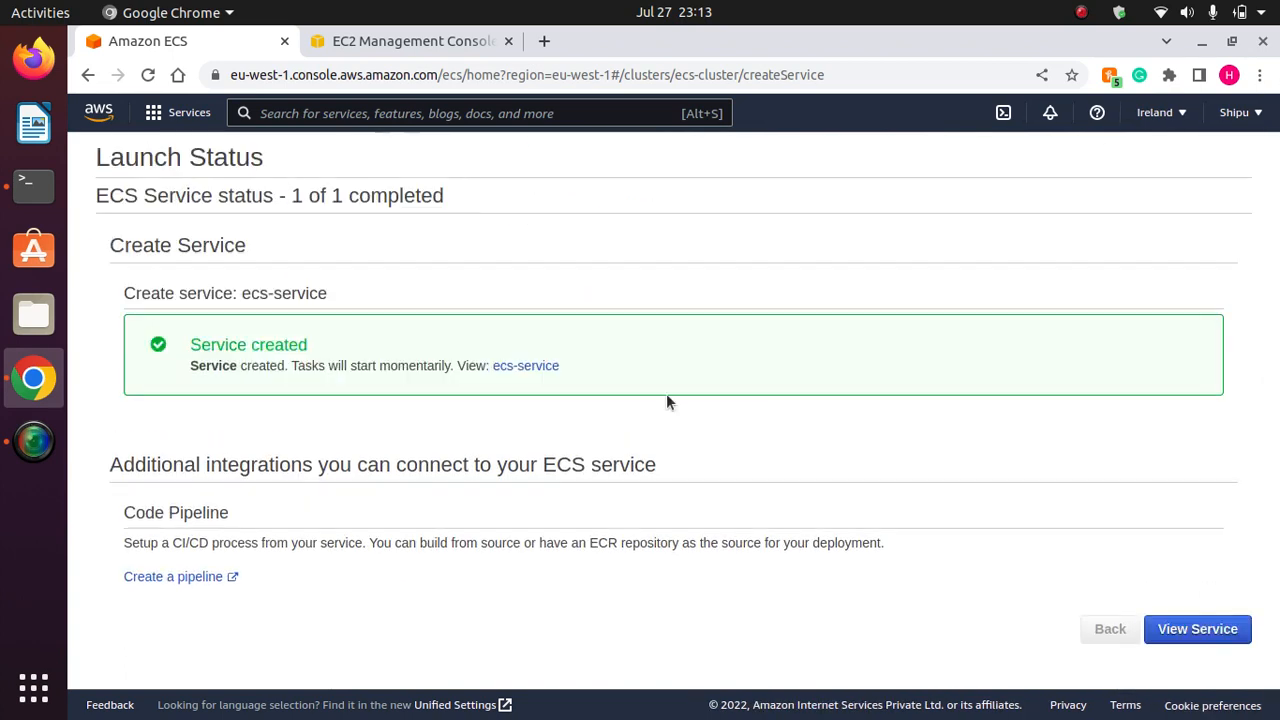
View the details of the created ecs-service and go back to the services list of ecs-cluster.
click(1194, 630)
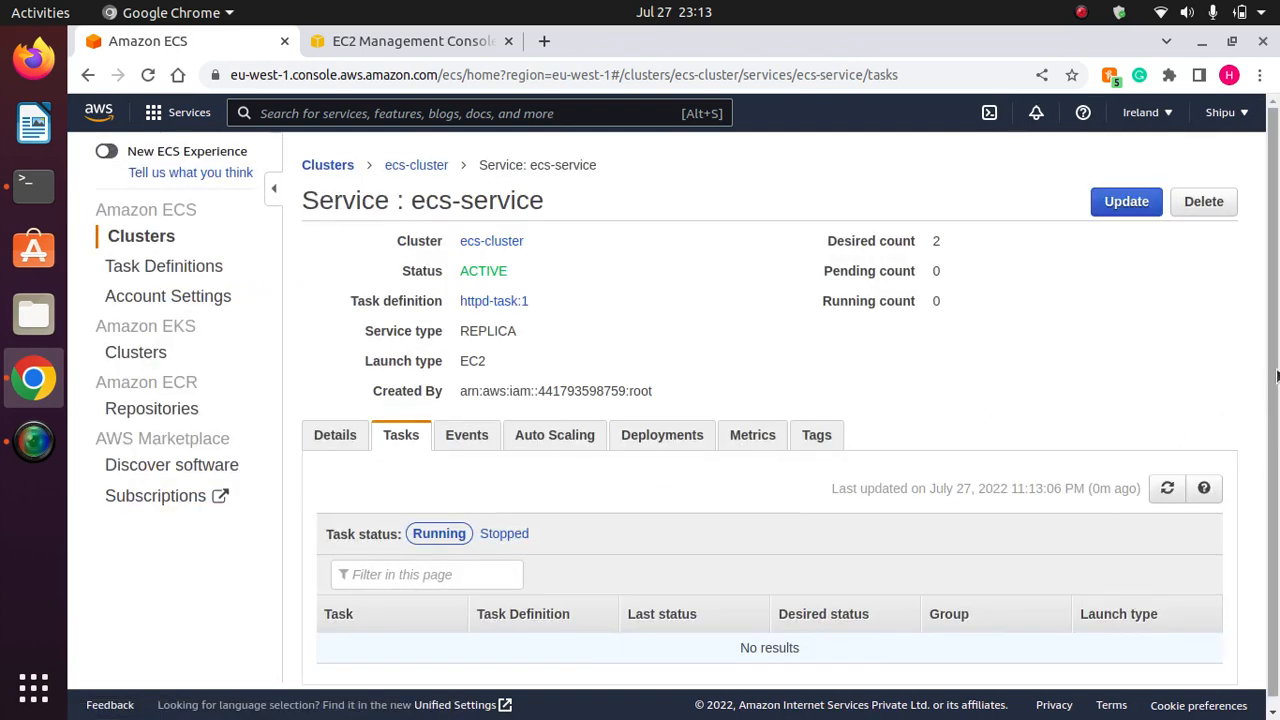
click(343, 429)
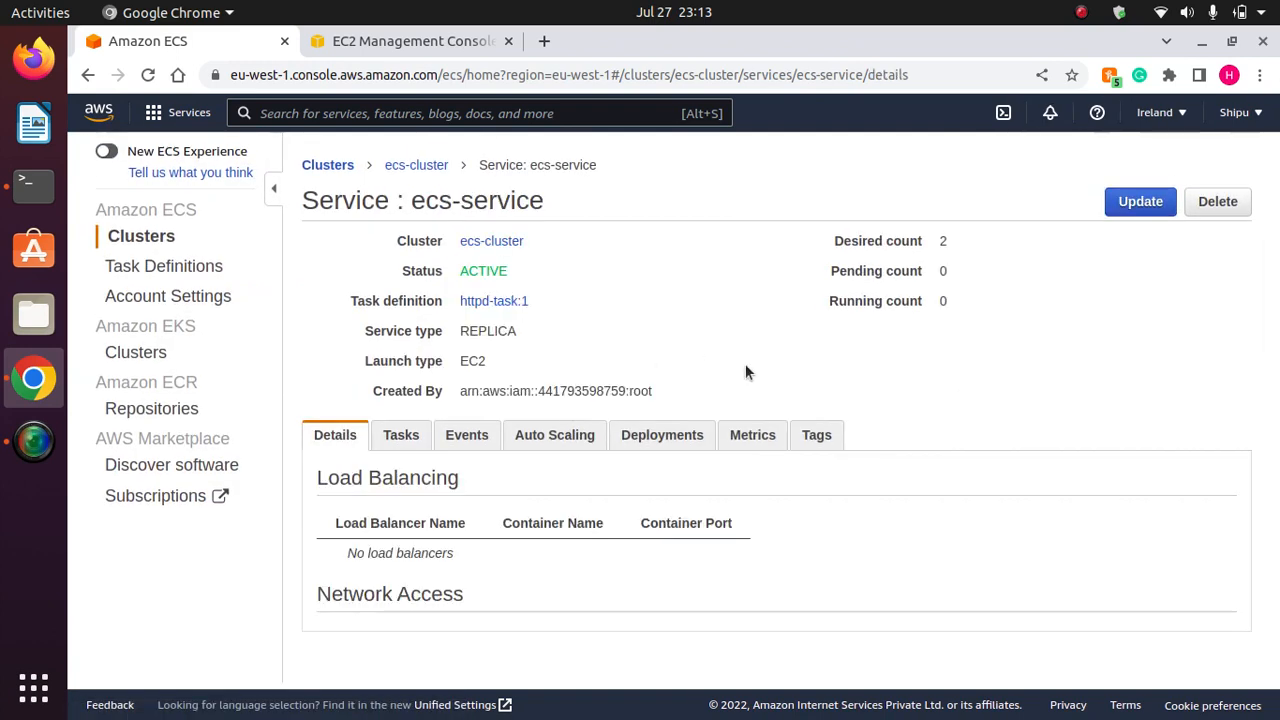
click(414, 170)
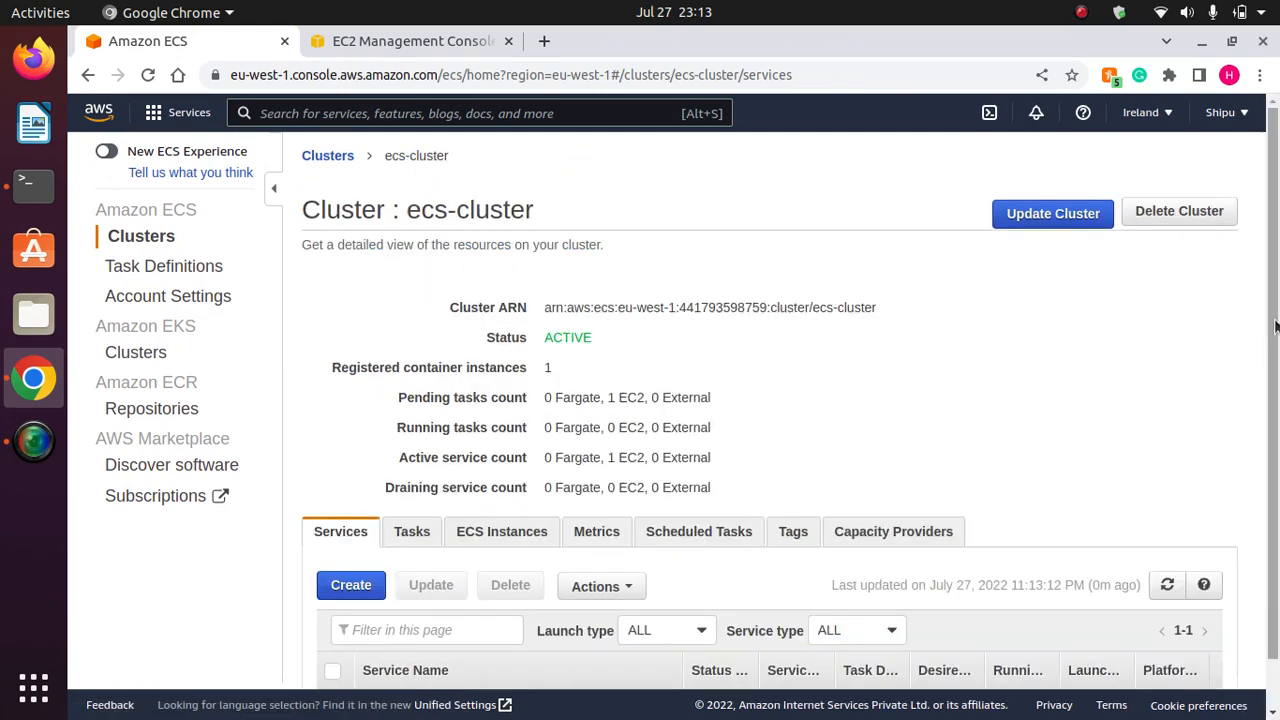
scroll(1272, 485, down, 1)
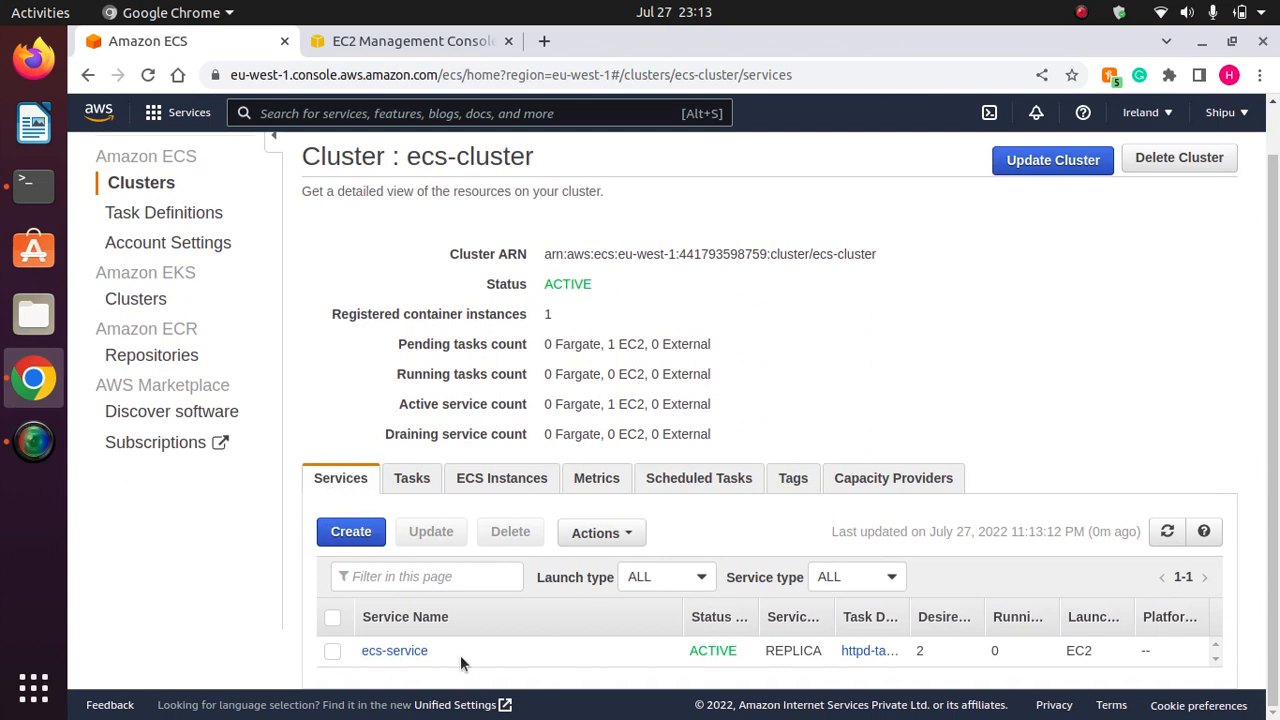
Narrow the Service Name column and widen the Task Definition and Desired tasks columns in the services list.
drag(686, 624, 573, 622)
drag(744, 612, 790, 615)
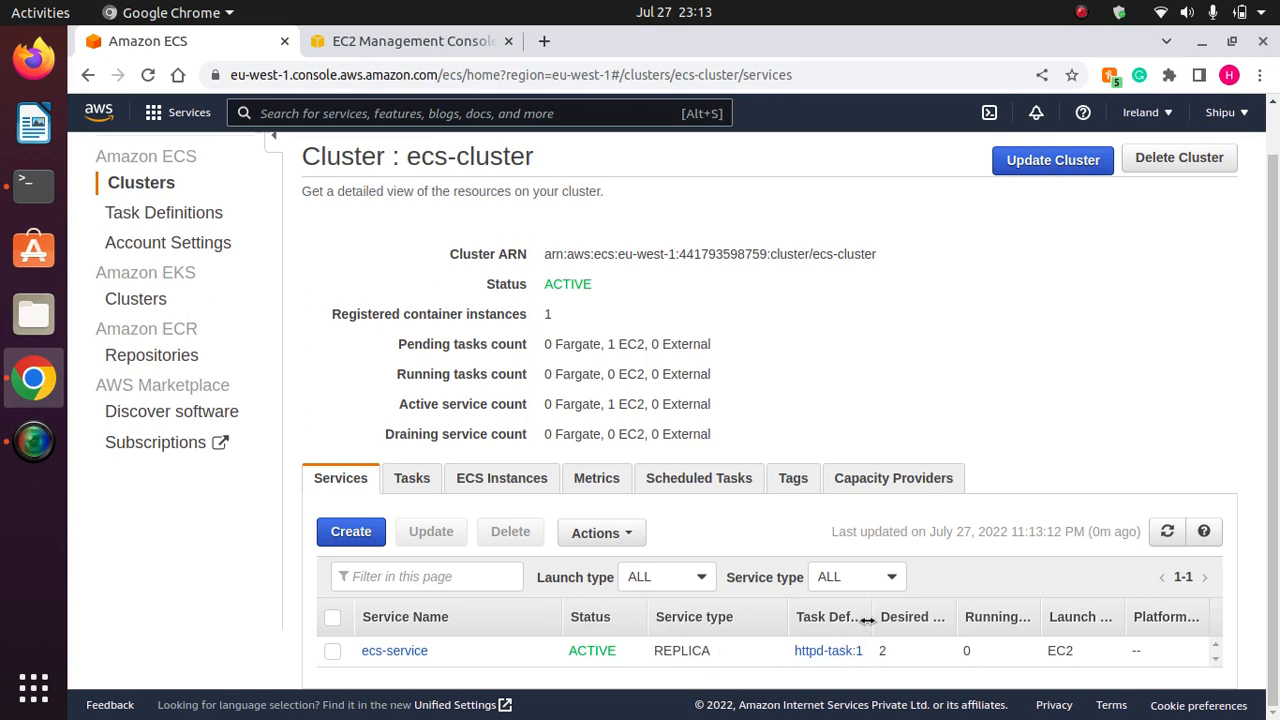
drag(870, 617, 918, 614)
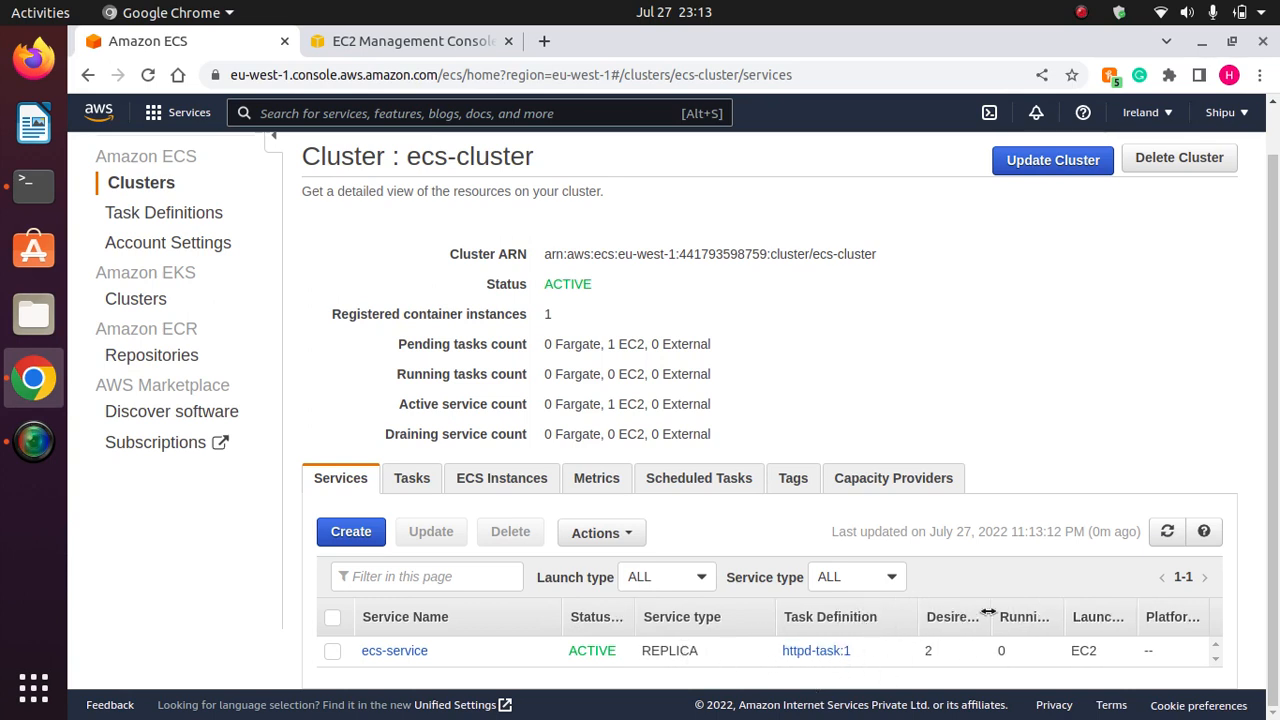
drag(988, 612, 1053, 614)
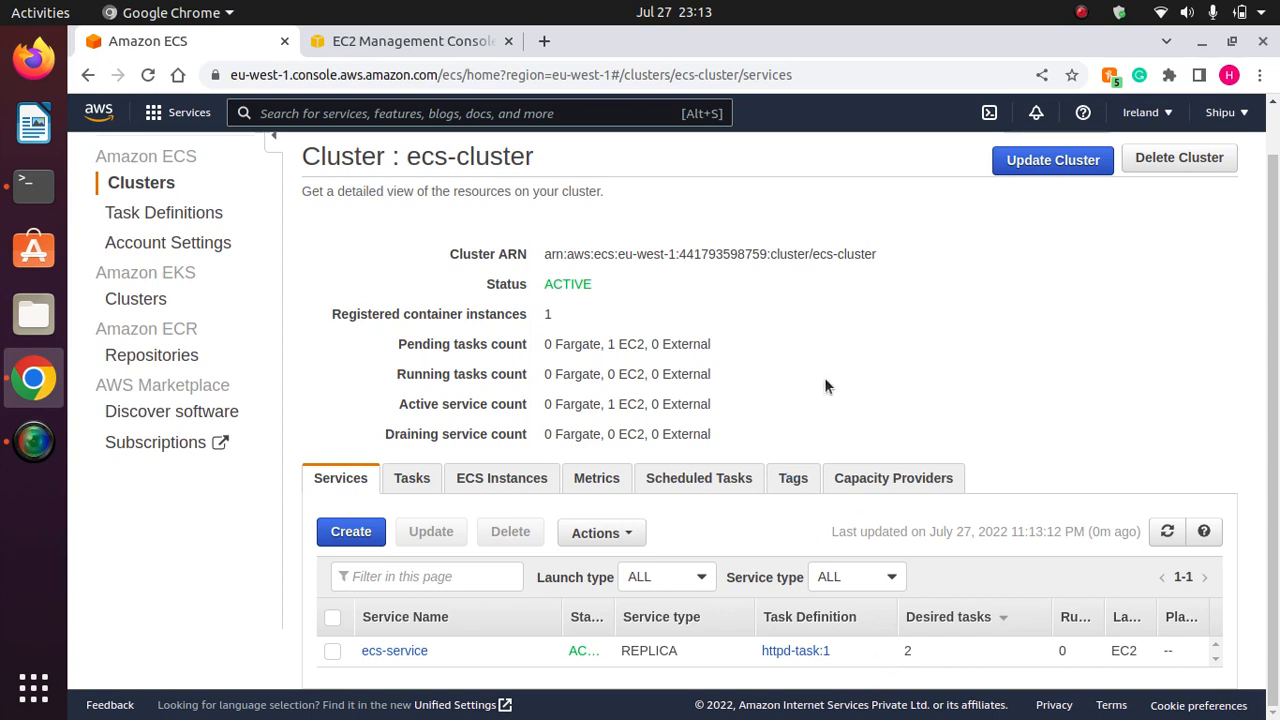
Check the status of the tasks in ecs-cluster and refresh the task list.
click(412, 479)
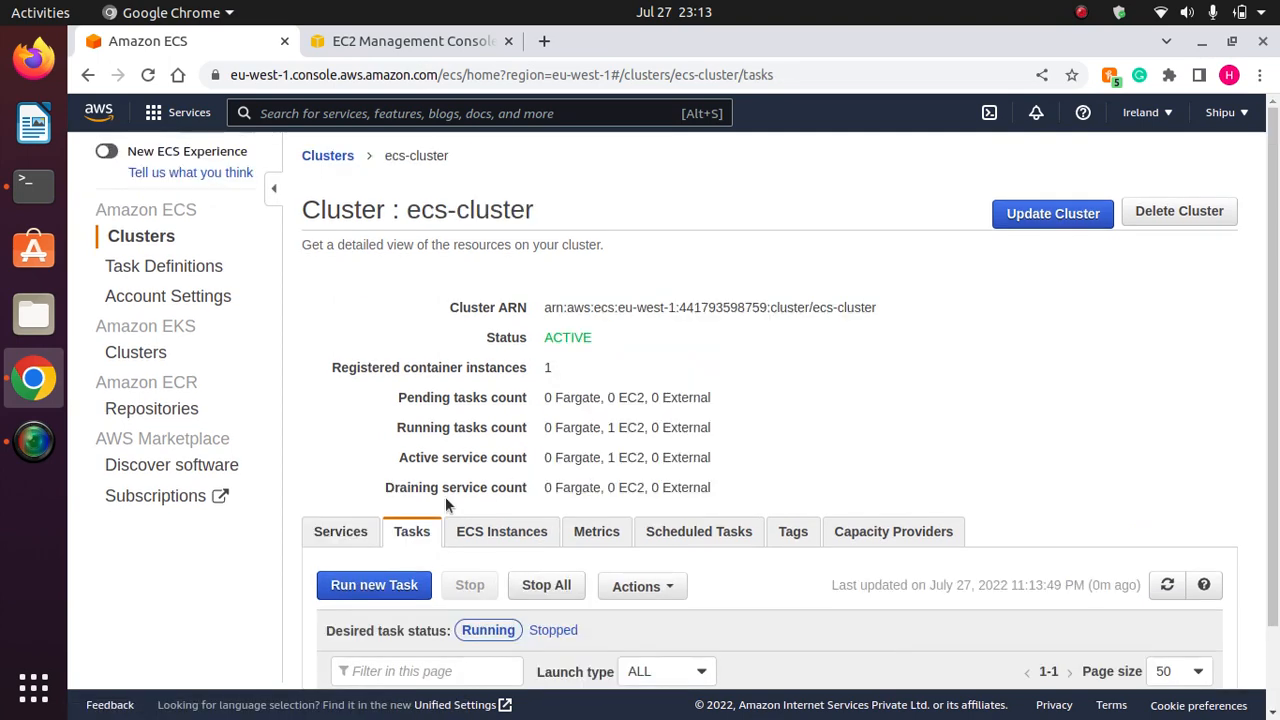
scroll(1272, 490, down, 2)
scroll(1272, 490, down, 1)
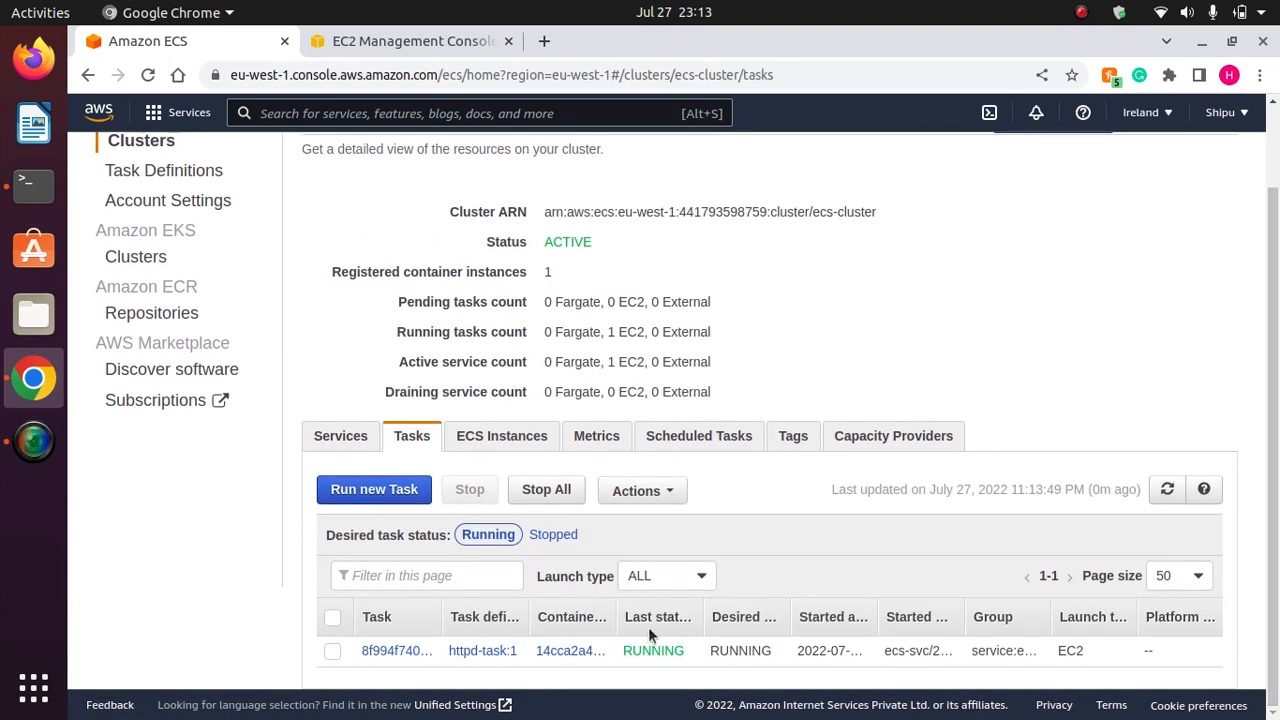
click(1166, 489)
Show the cluster's ECS instances and widen the Container Instance and ECS Instance columns to reveal the full IDs.
click(500, 437)
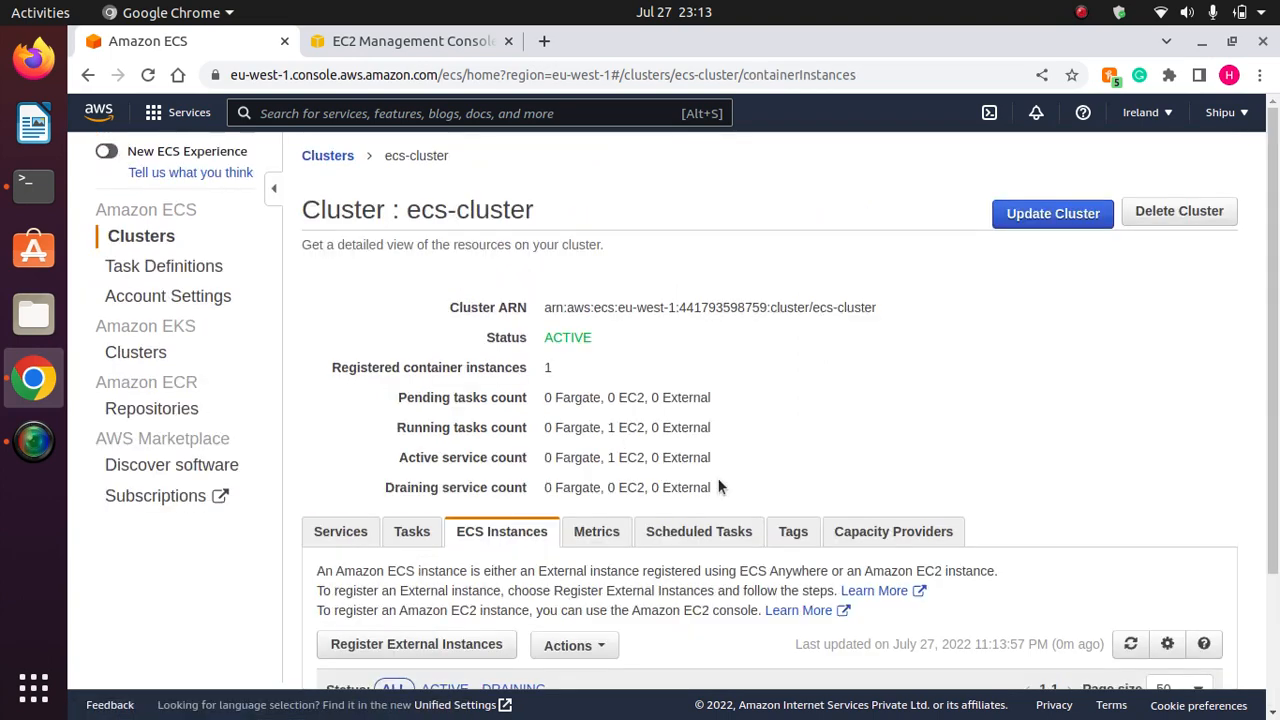
scroll(718, 487, down, 3)
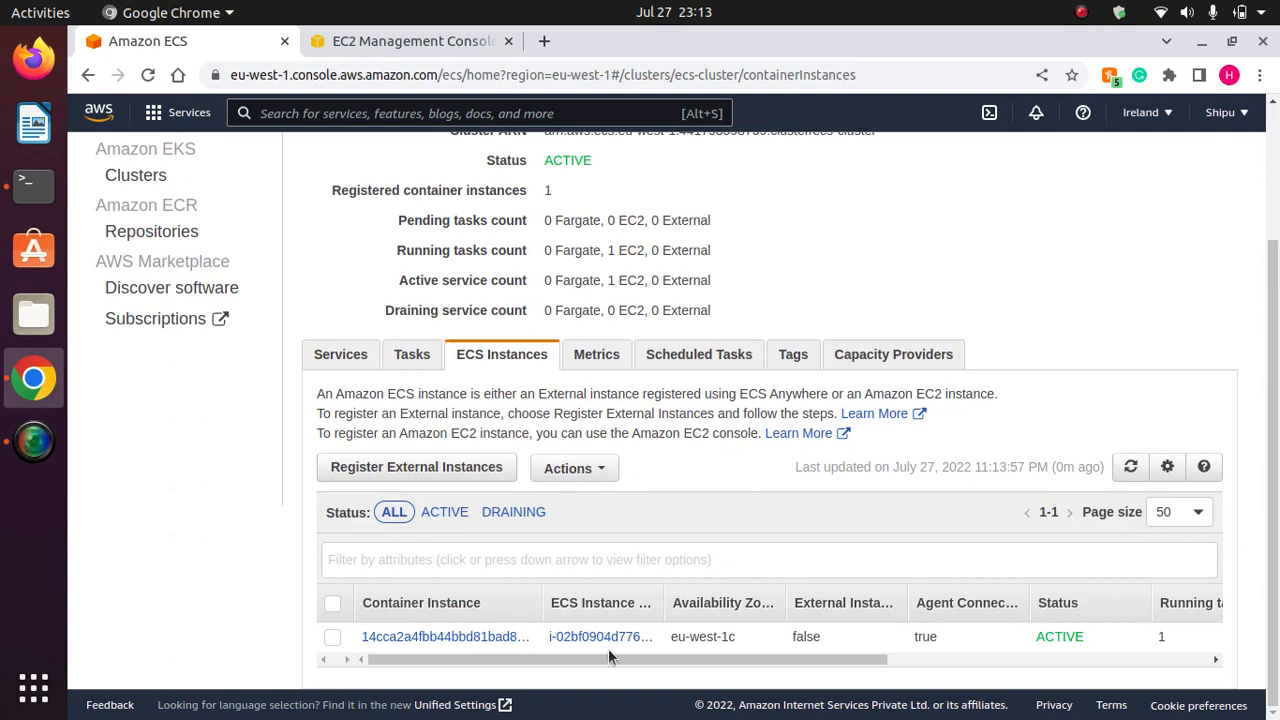
drag(542, 602, 643, 602)
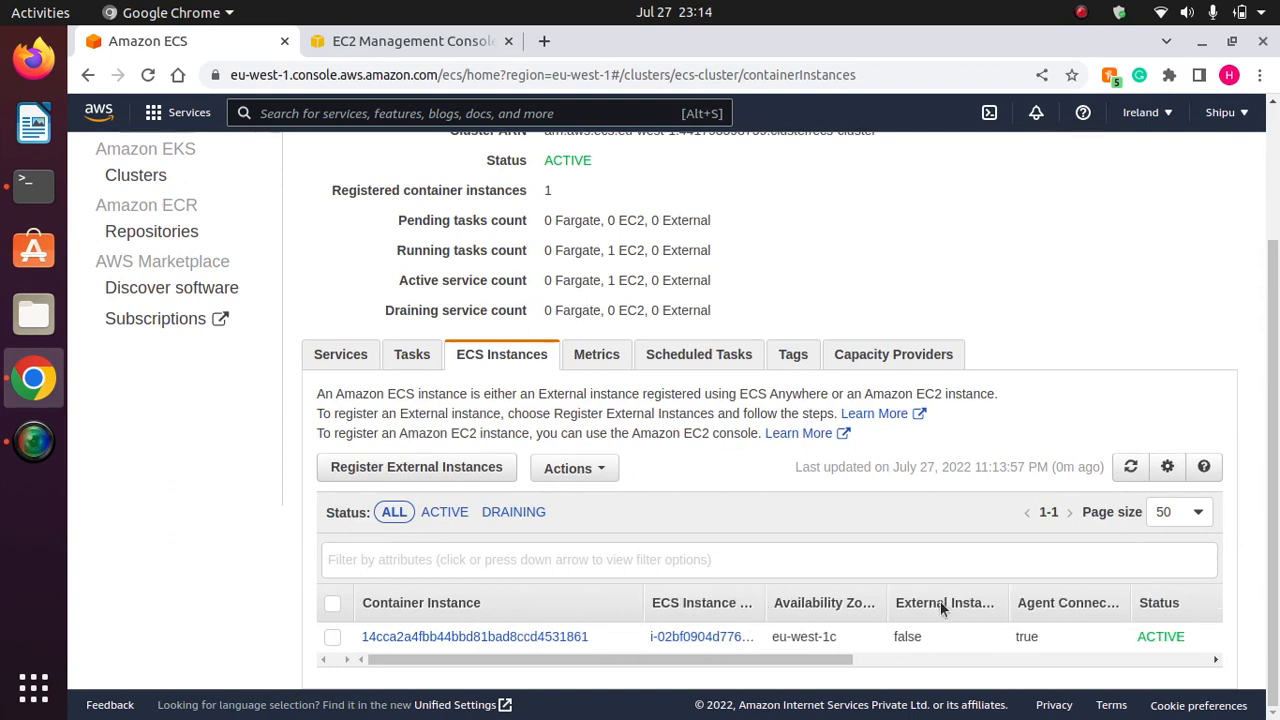
drag(766, 601, 886, 595)
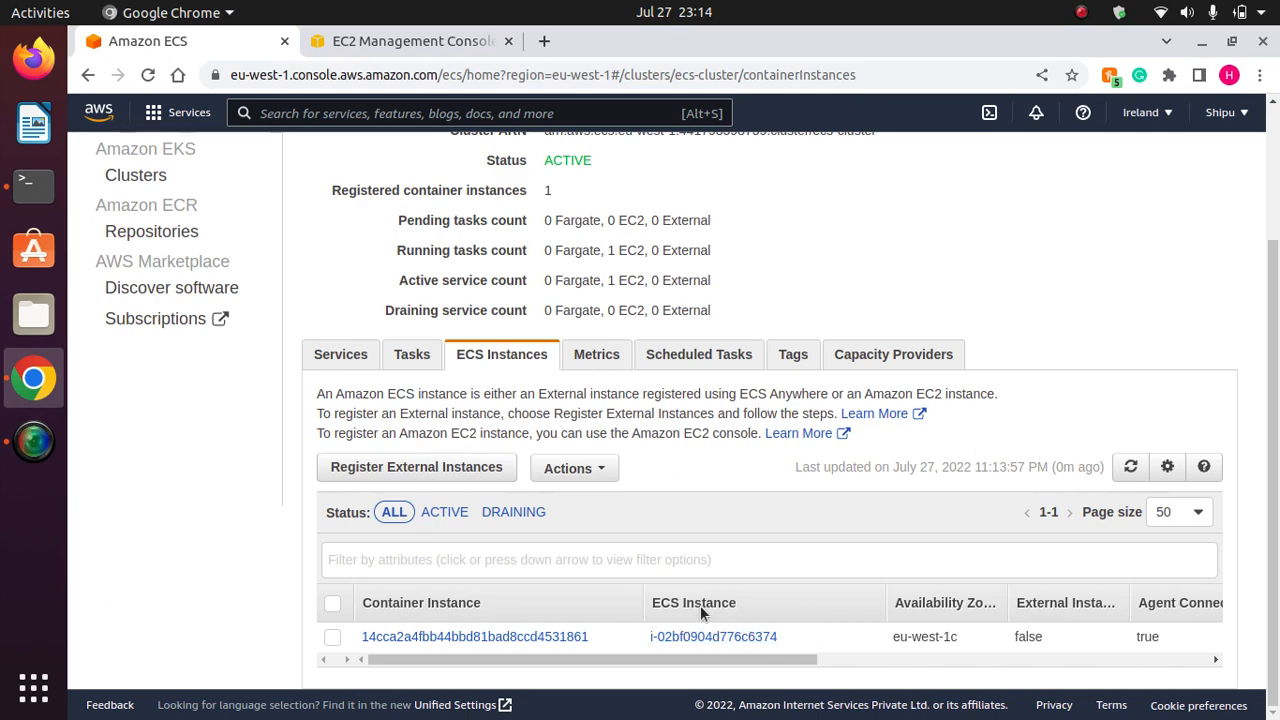
Compare the cluster's ECS instance ID with the instance list in the EC2 console and return to the ECS console.
click(400, 41)
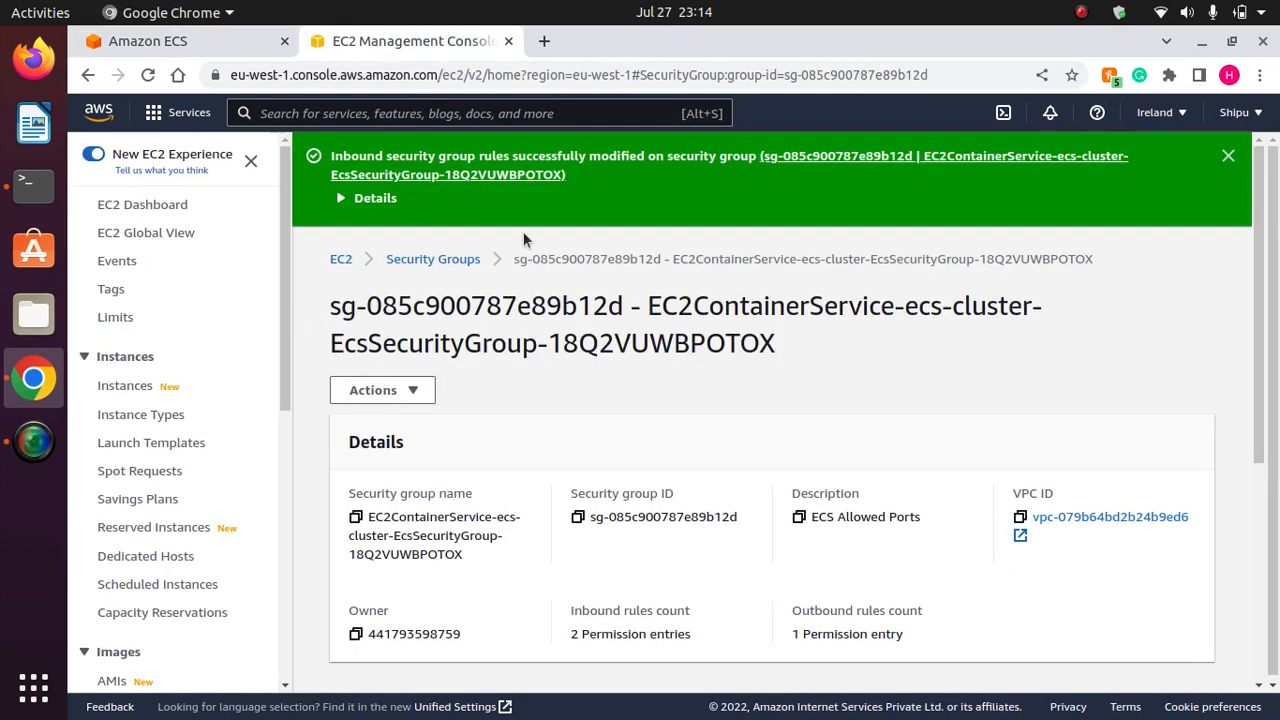
click(134, 389)
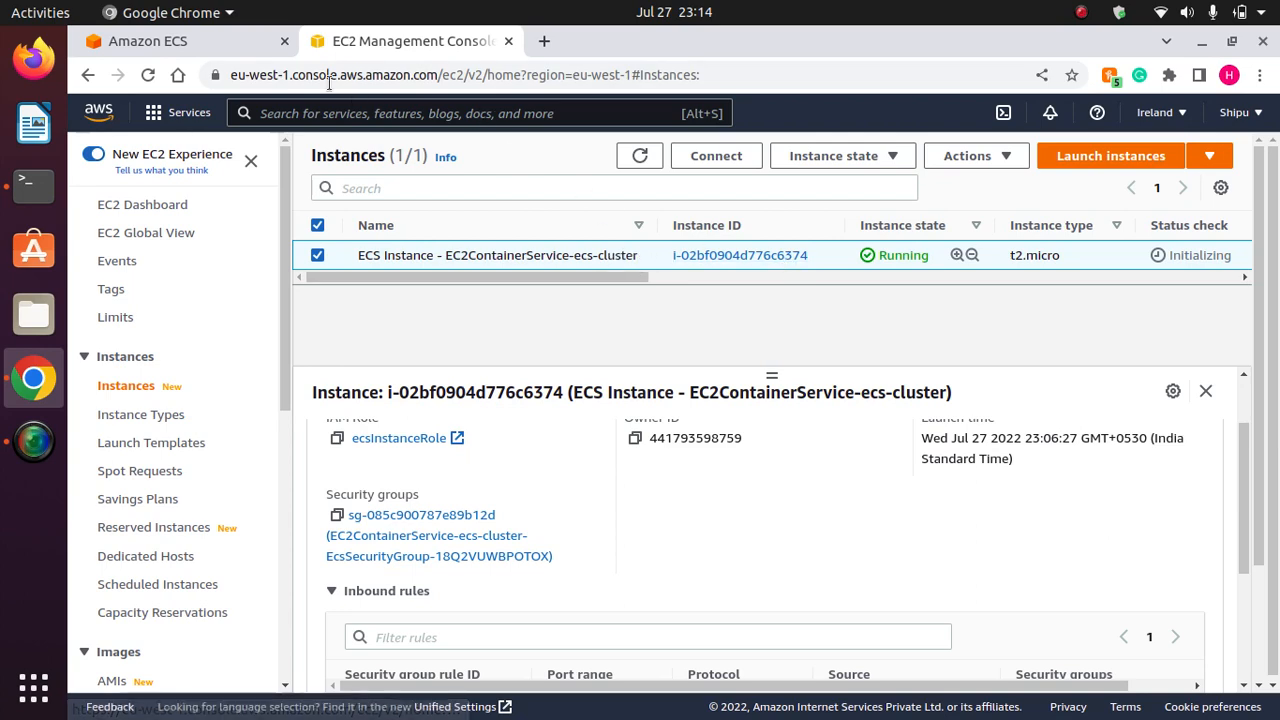
click(219, 40)
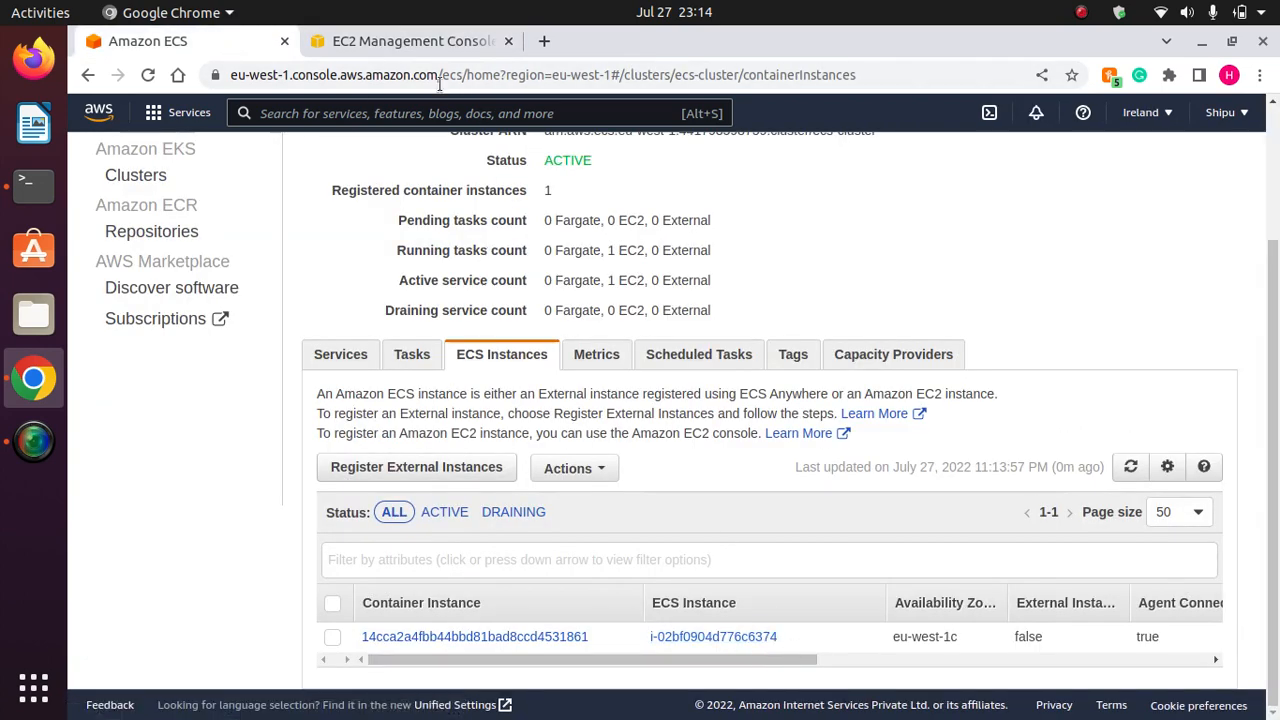
click(426, 44)
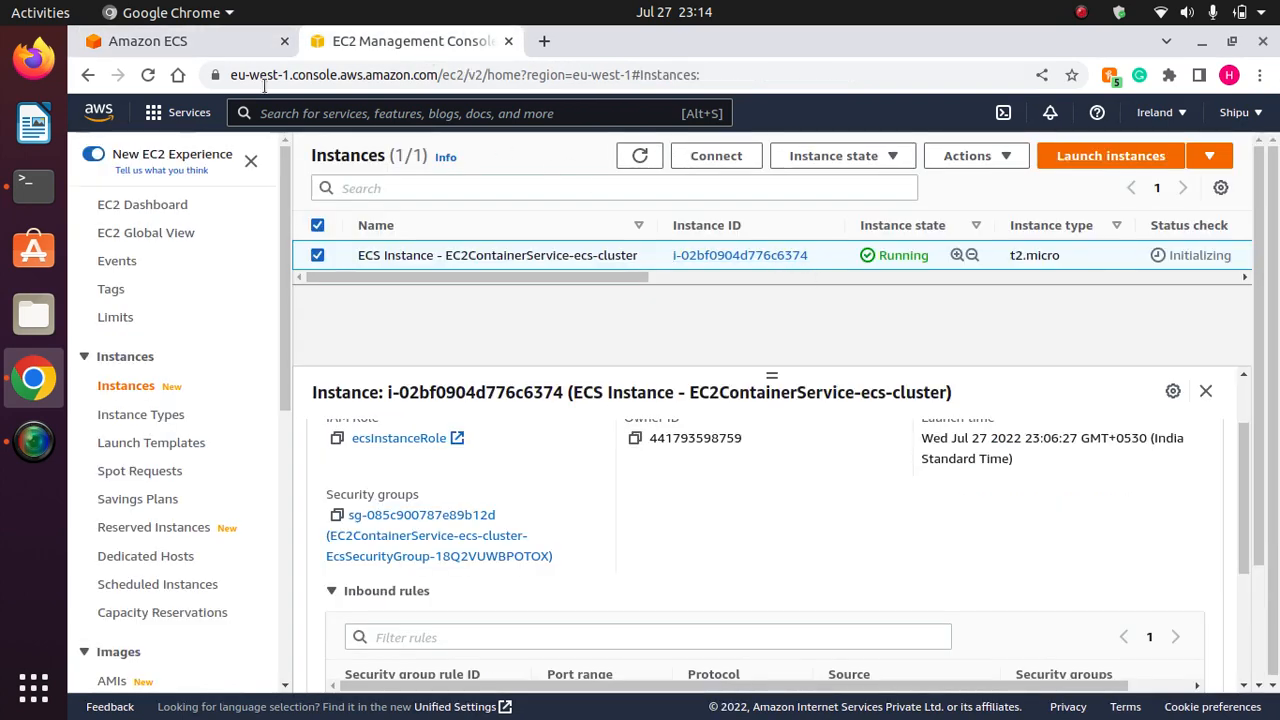
click(168, 41)
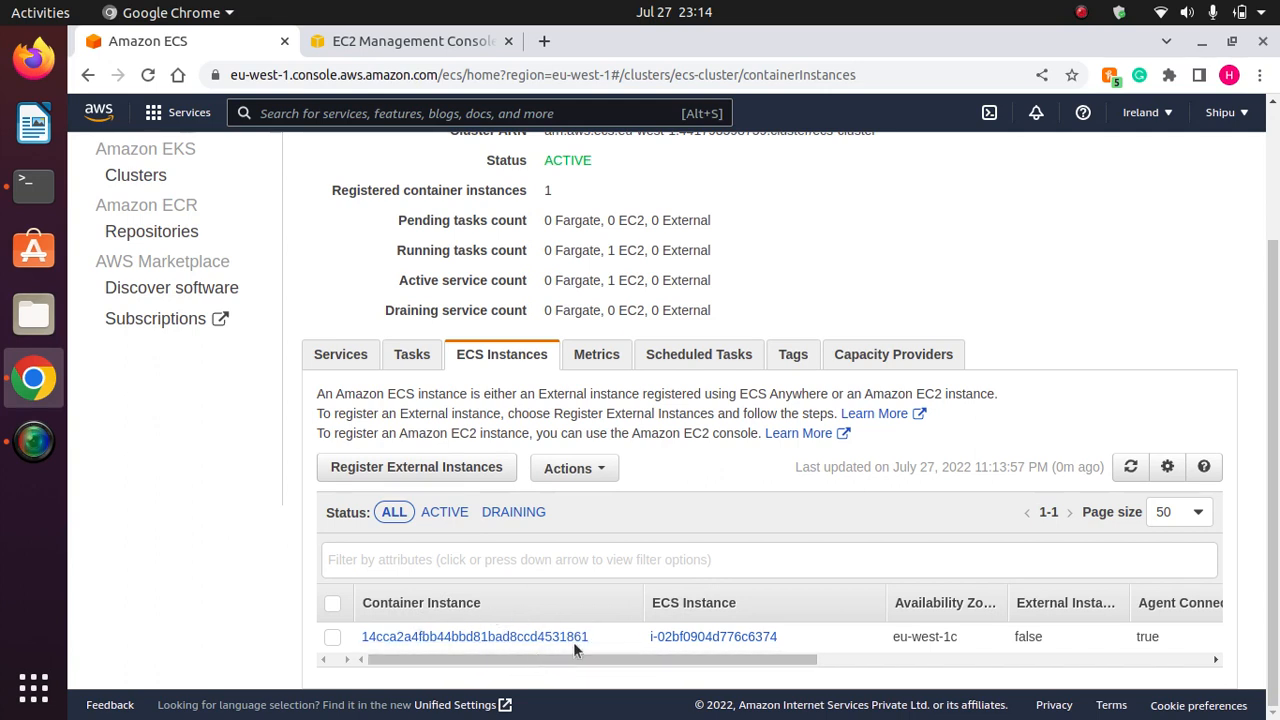
Open the cluster's container instance and examine its details and running tasks, widening the Task column to show the full ID.
click(500, 640)
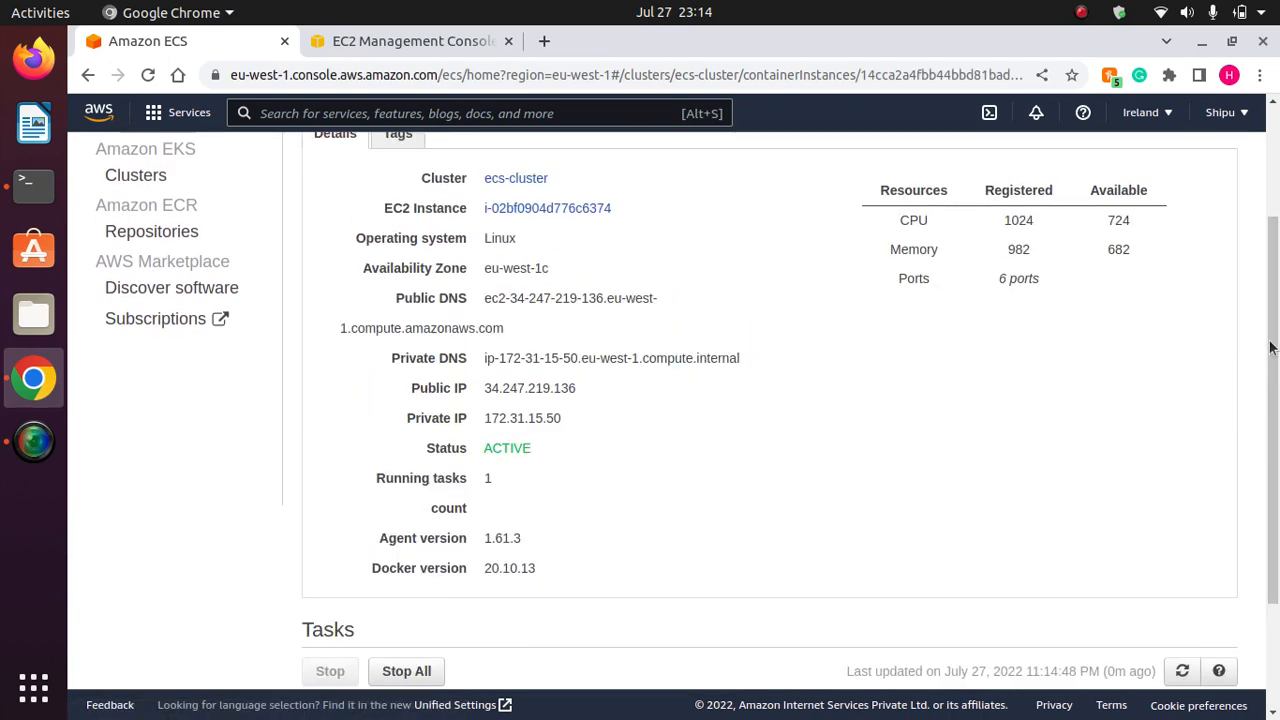
scroll(1214, 451, down, 3)
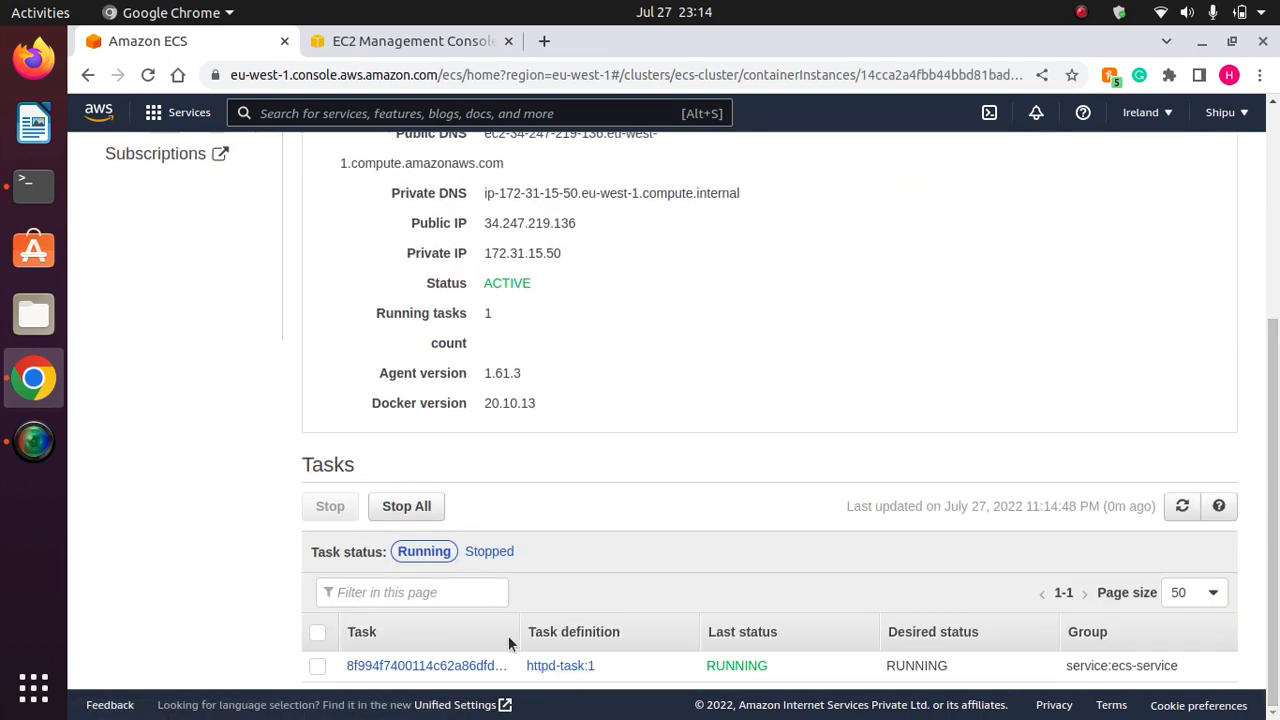
drag(519, 631, 599, 629)
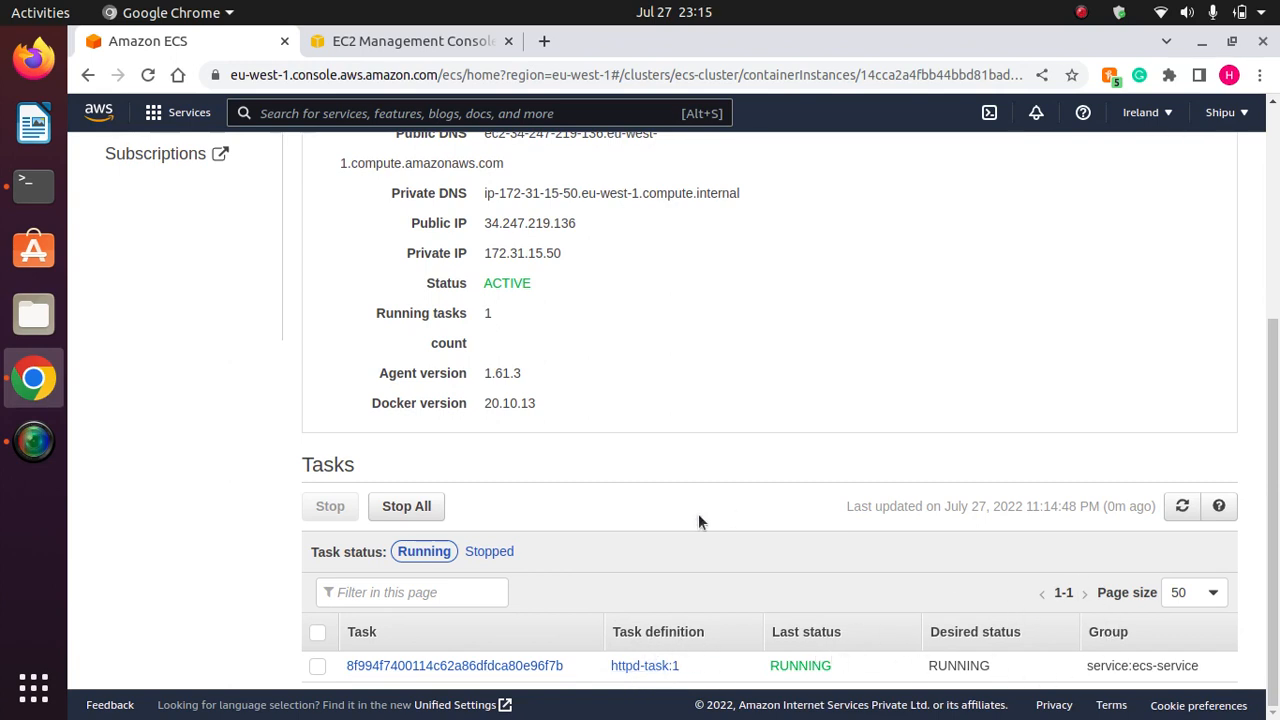
drag(1276, 449, 1274, 245)
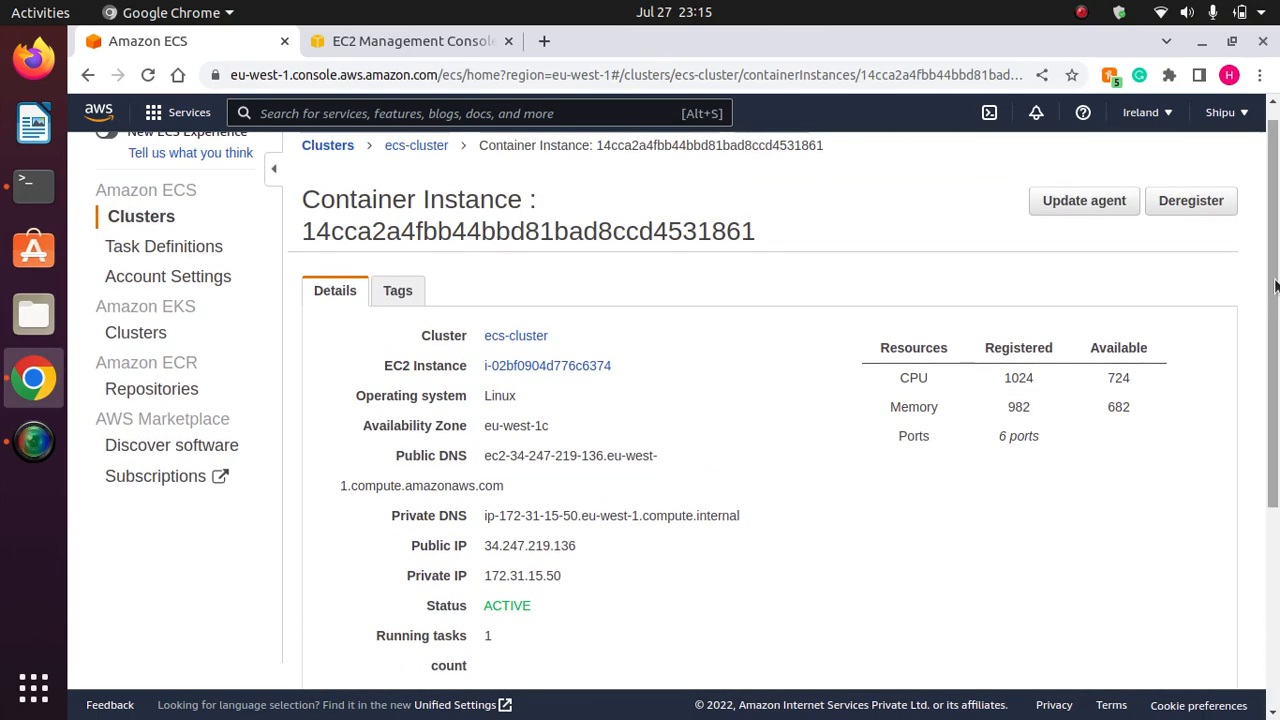
Return to ecs-cluster and review its ECS instances and its CPU and memory utilization metrics.
click(416, 146)
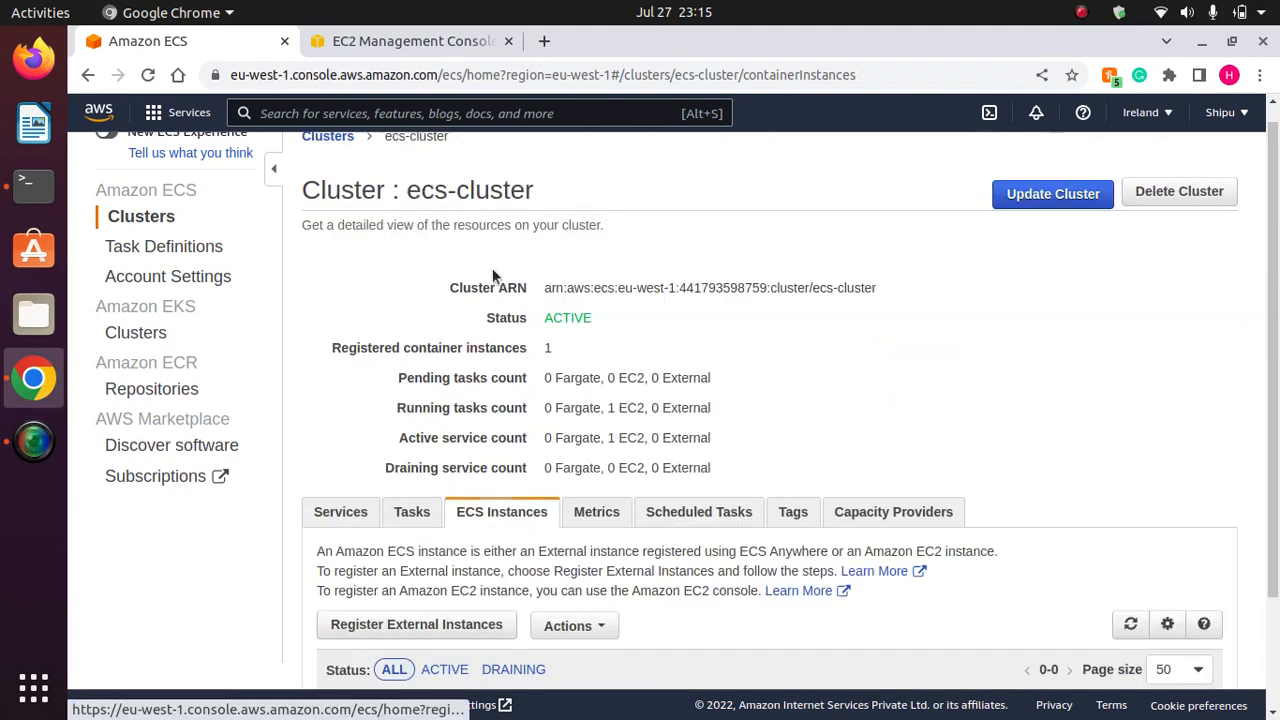
drag(1277, 400, 1277, 518)
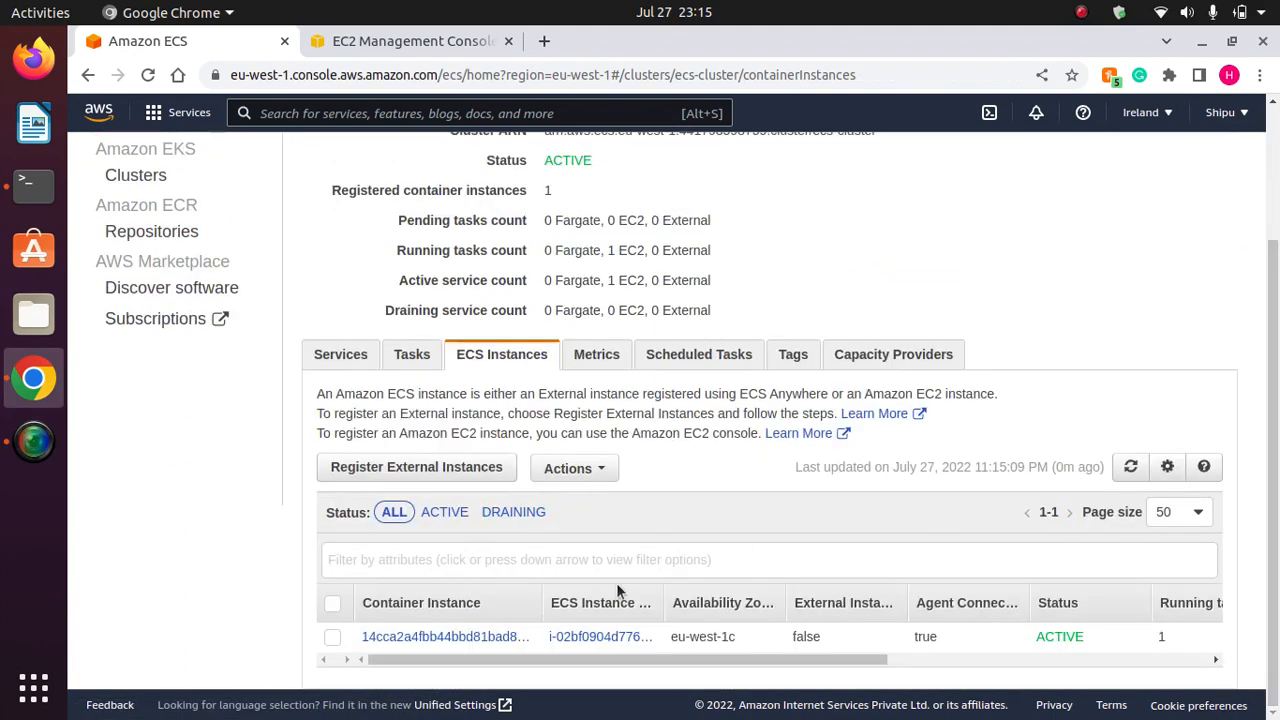
click(600, 358)
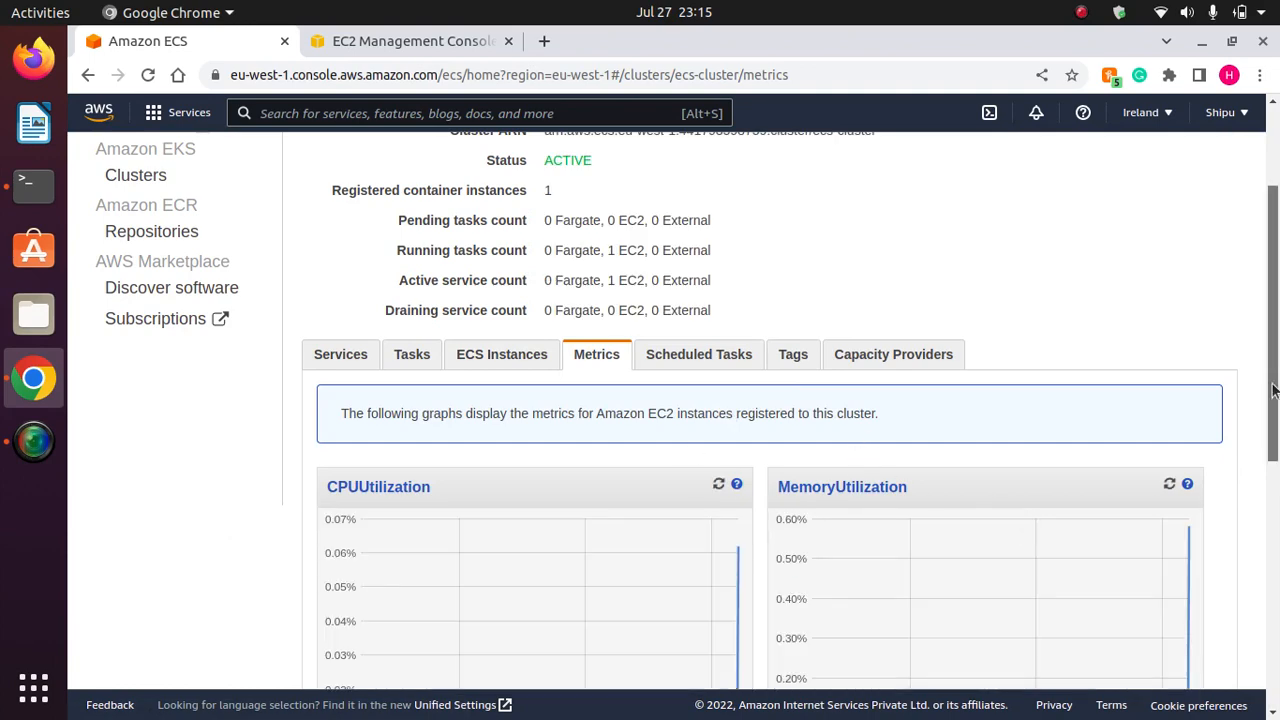
mouse_move(1273, 379)
mouse_down()
mouse_move(1249, 652)
mouse_move(1263, 378)
mouse_up()
Review the scheduled tasks, tags and capacity providers of ecs-cluster.
click(685, 356)
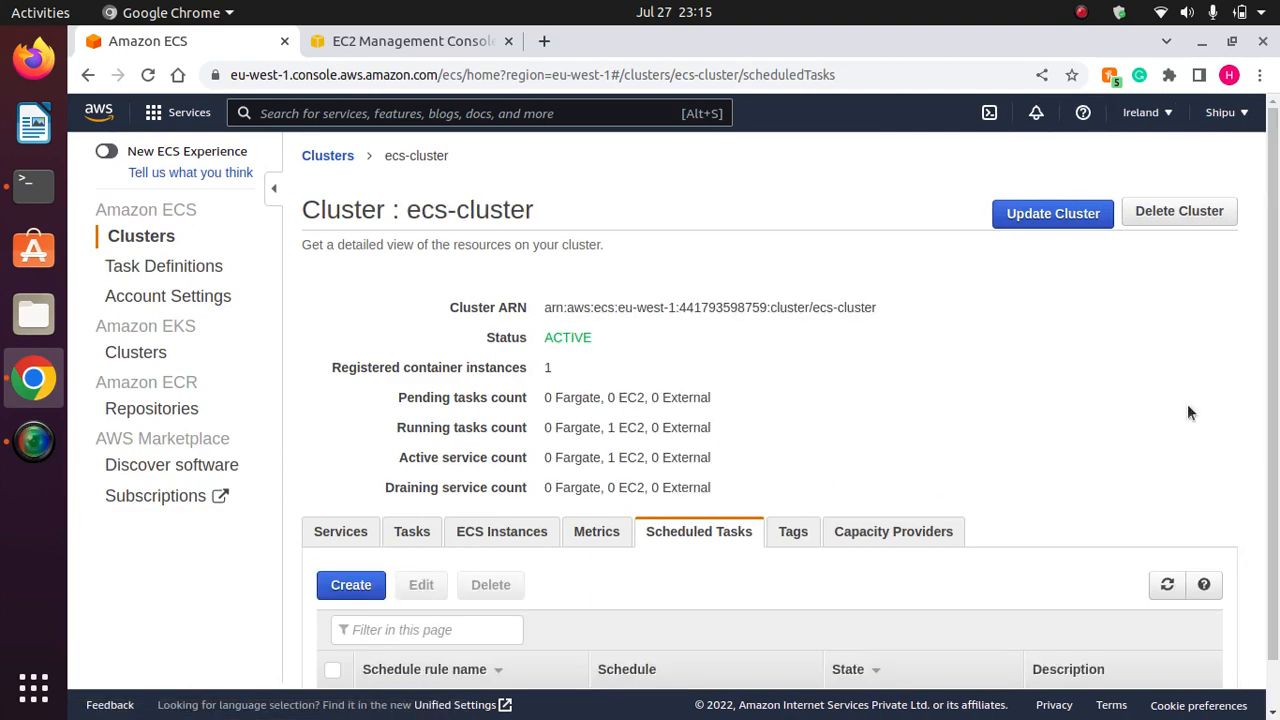
scroll(1275, 520, down, 1)
scroll(1275, 520, up, 1)
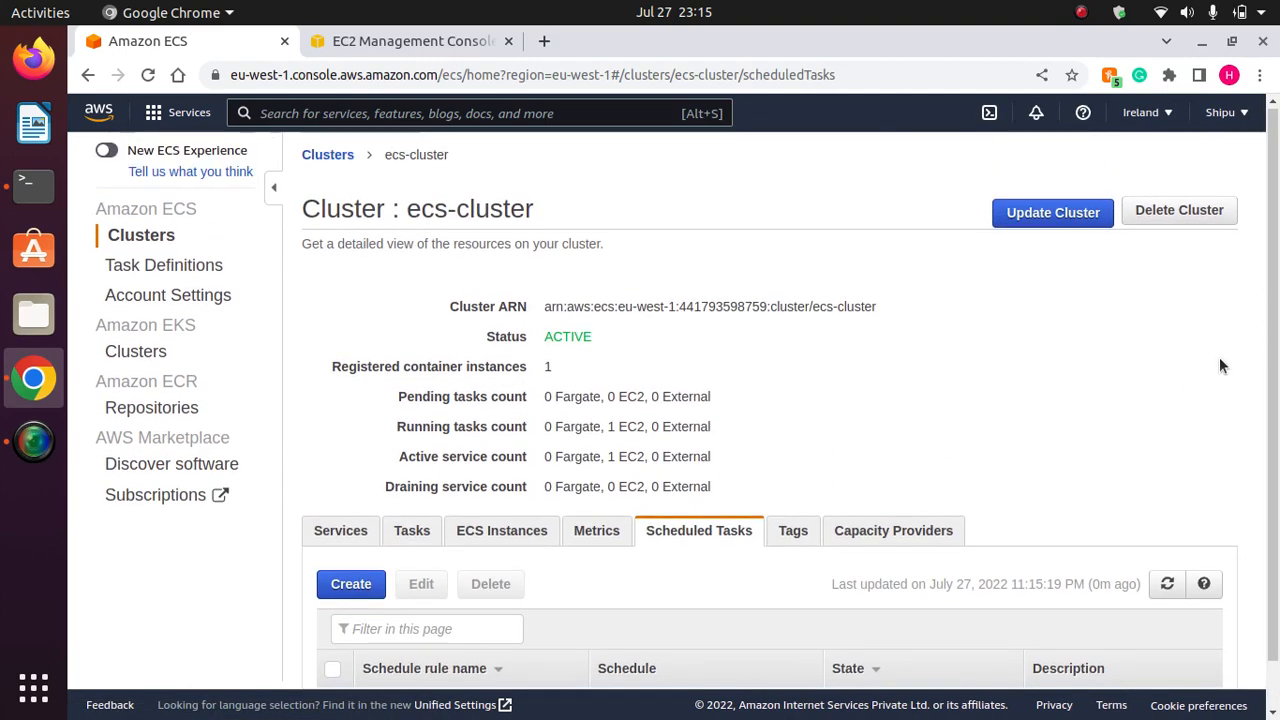
click(794, 527)
scroll(1268, 400, down, 1)
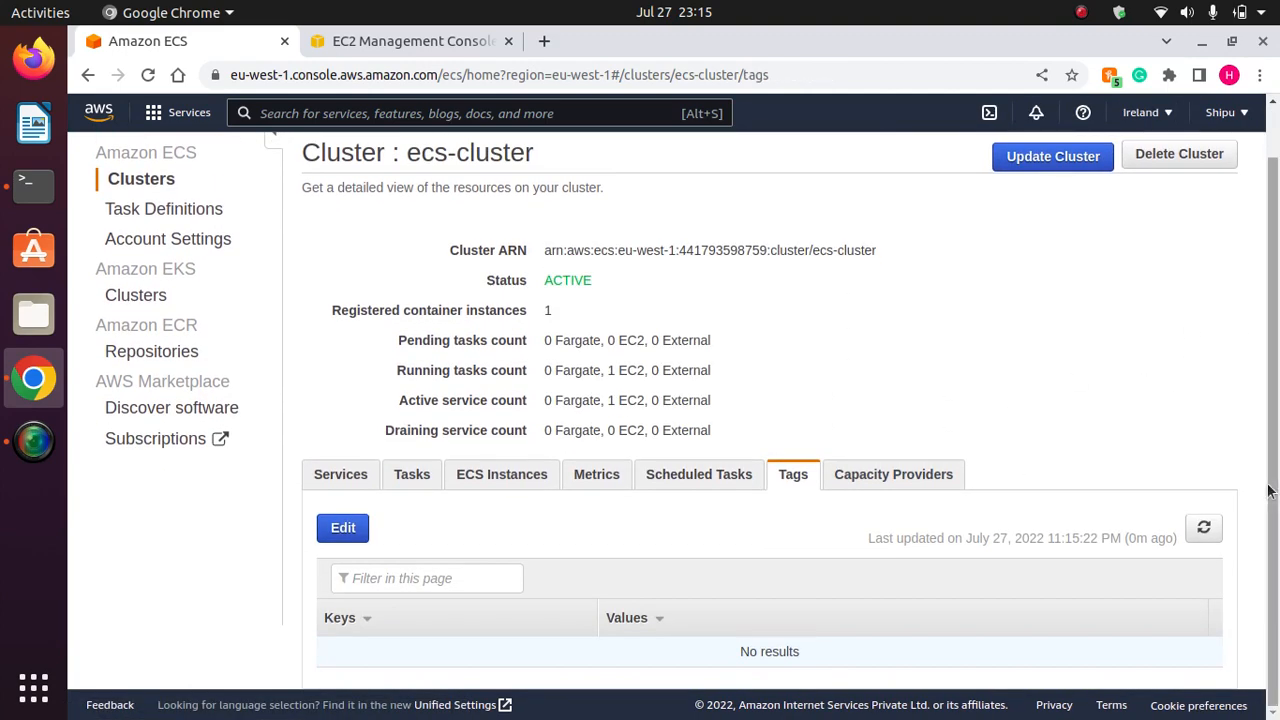
click(905, 474)
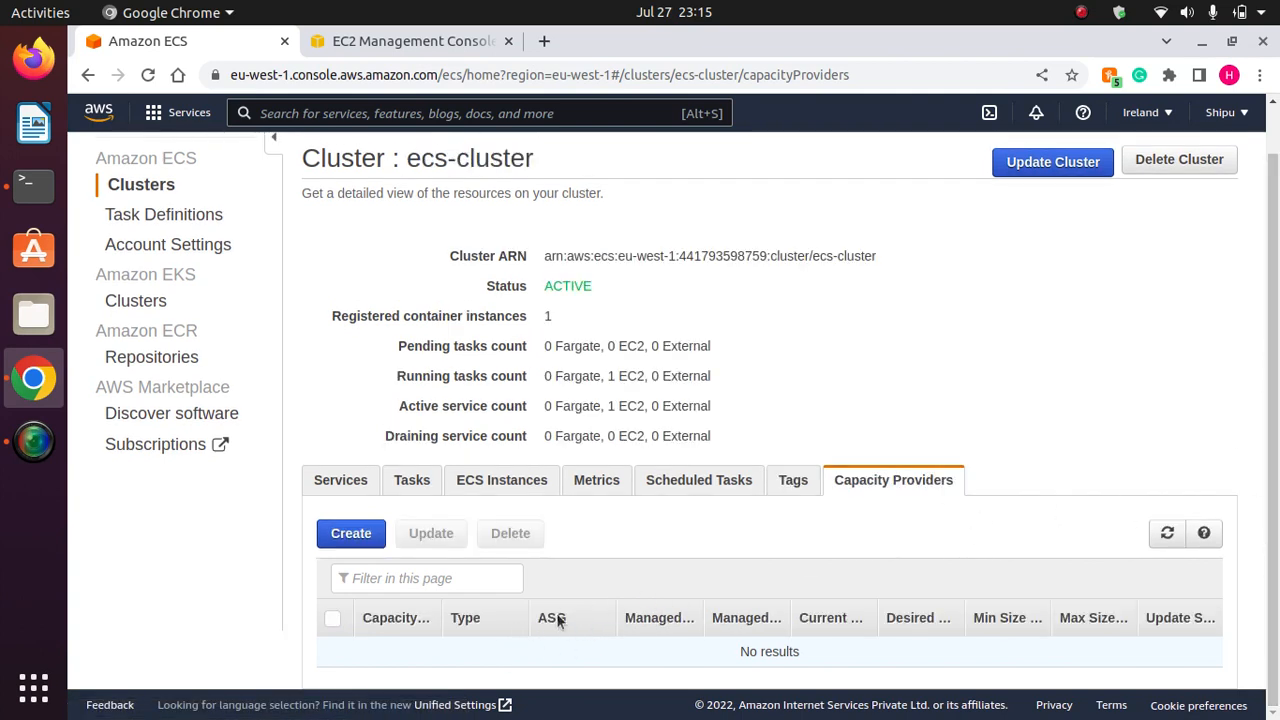
Open ecs-service from the cluster's service list and examine its load balancing and network access details.
click(343, 480)
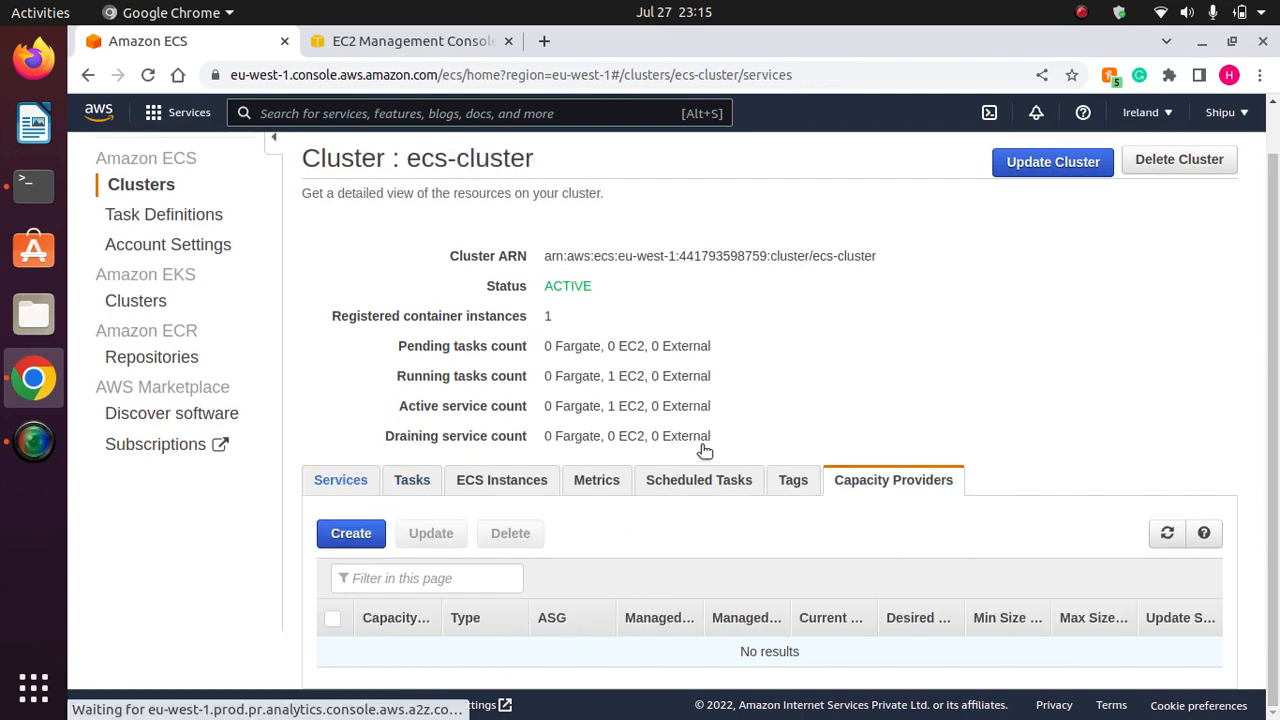
scroll(1277, 491, down, 1)
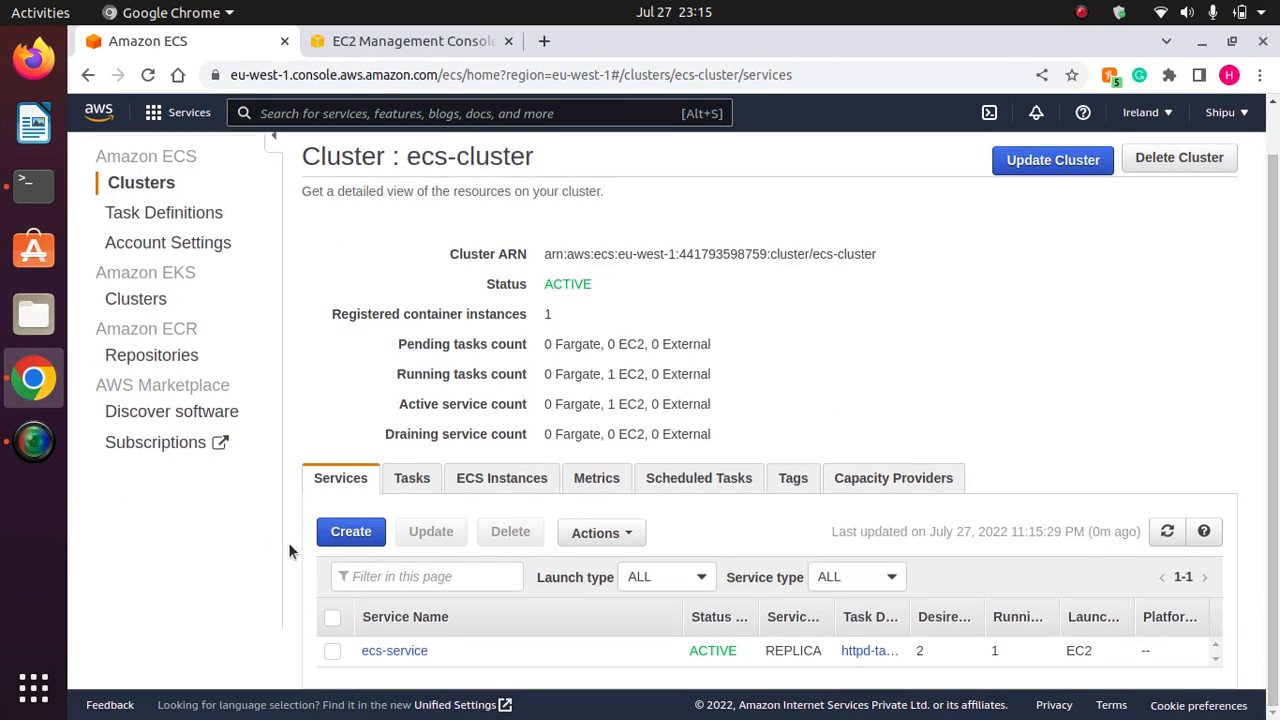
click(417, 650)
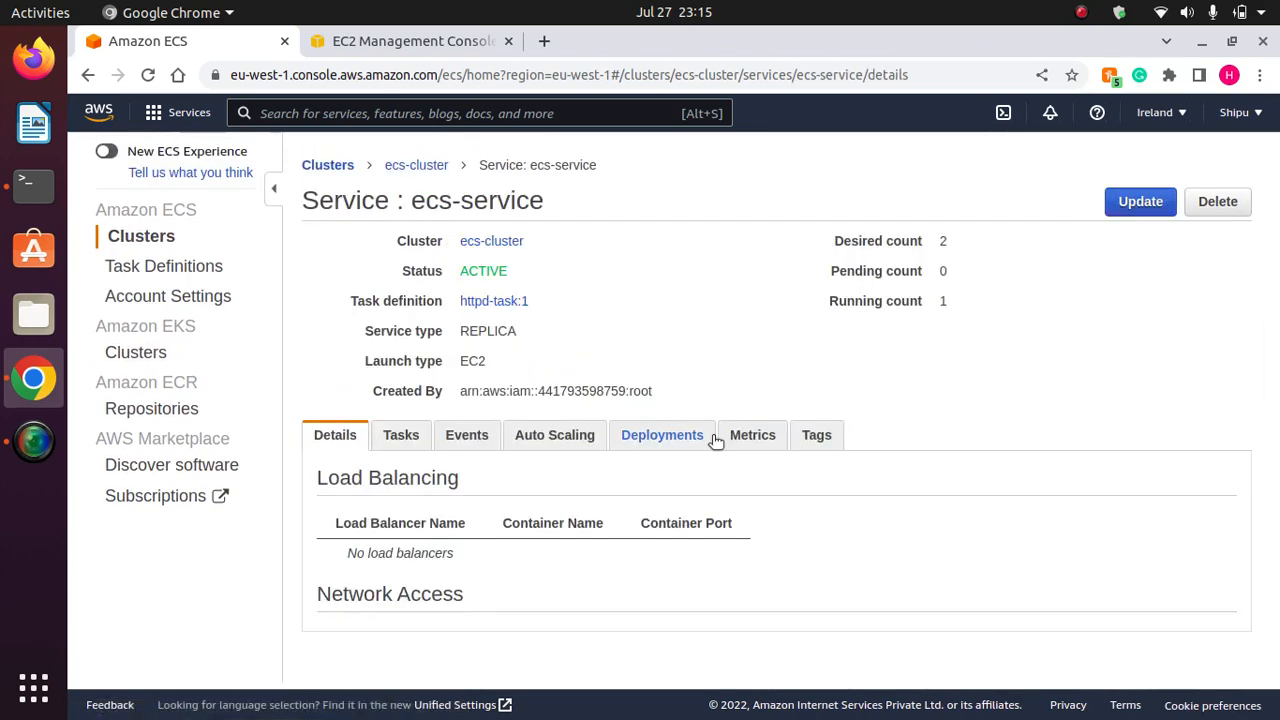
drag(373, 482, 314, 477)
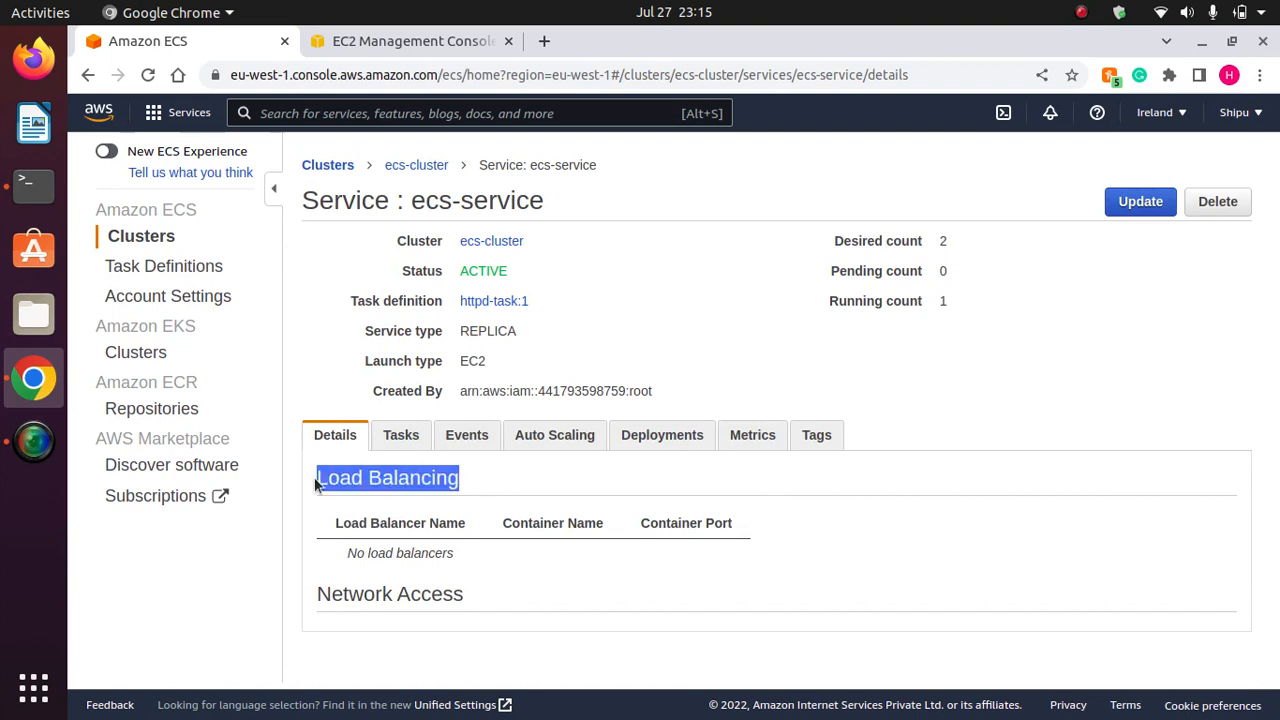
click(469, 546)
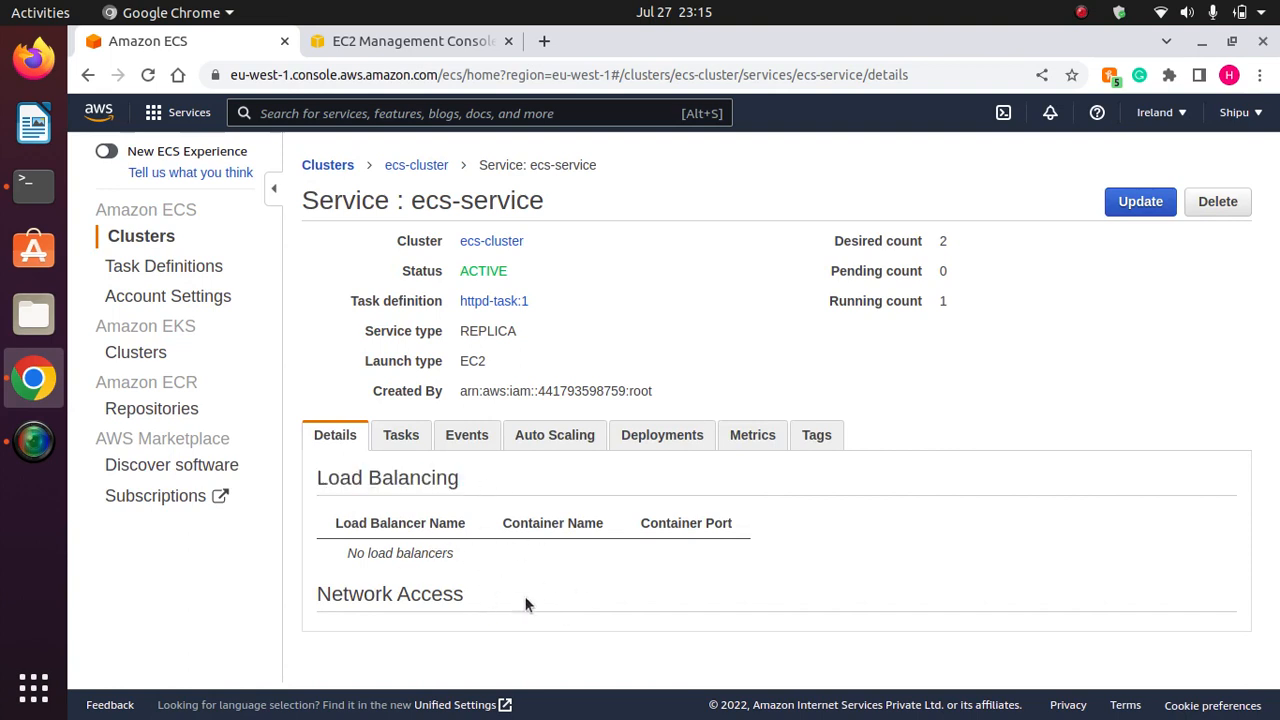
Check the running tasks of ecs-service and read the messages in its event log.
click(403, 436)
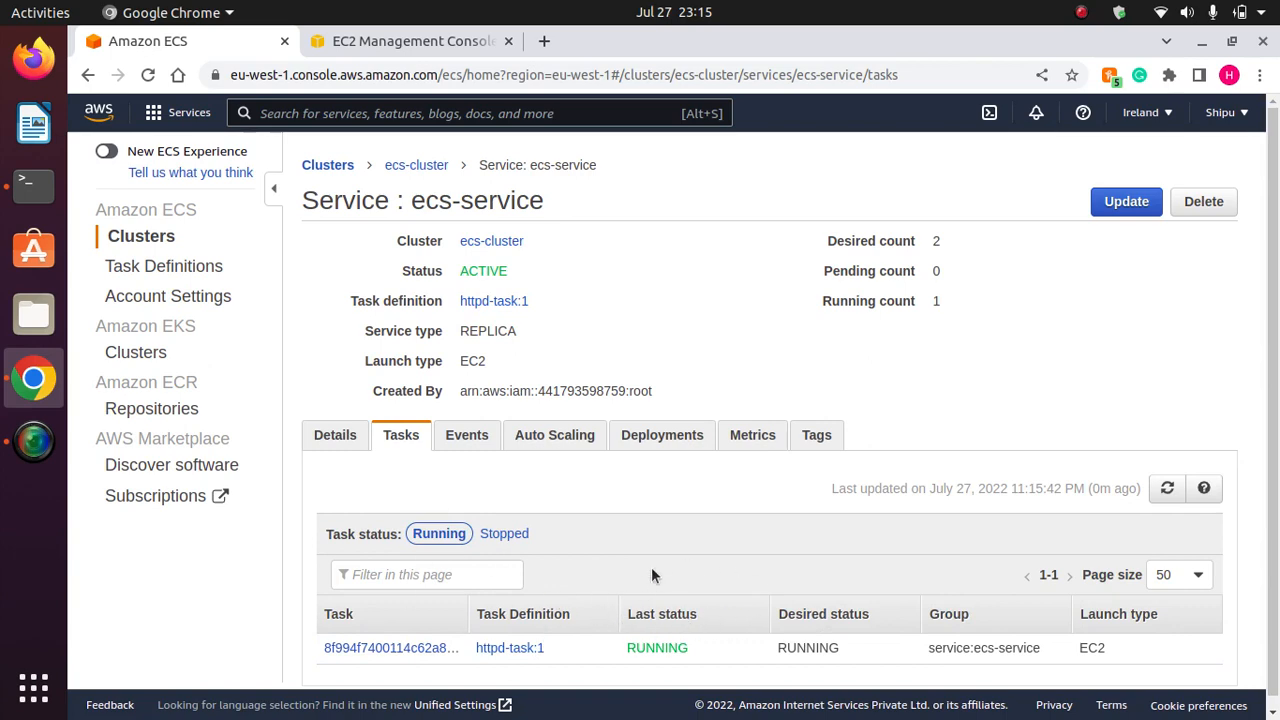
click(467, 437)
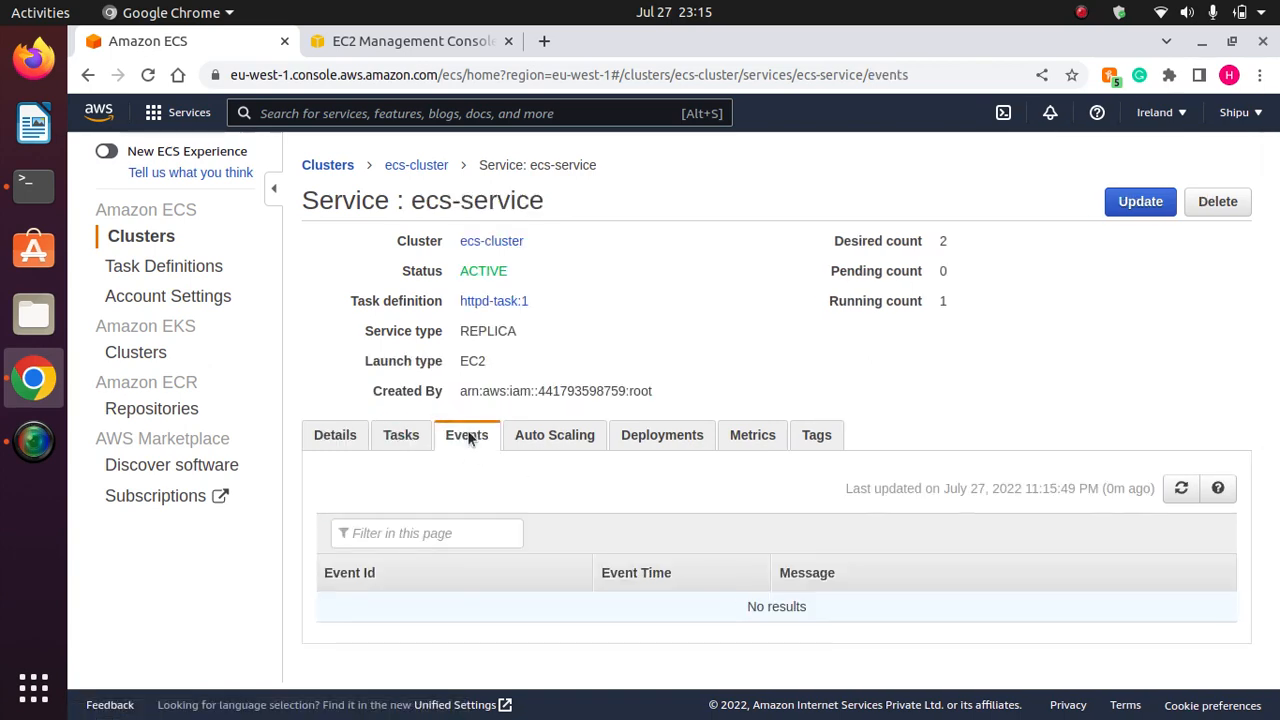
scroll(1273, 566, down, 3)
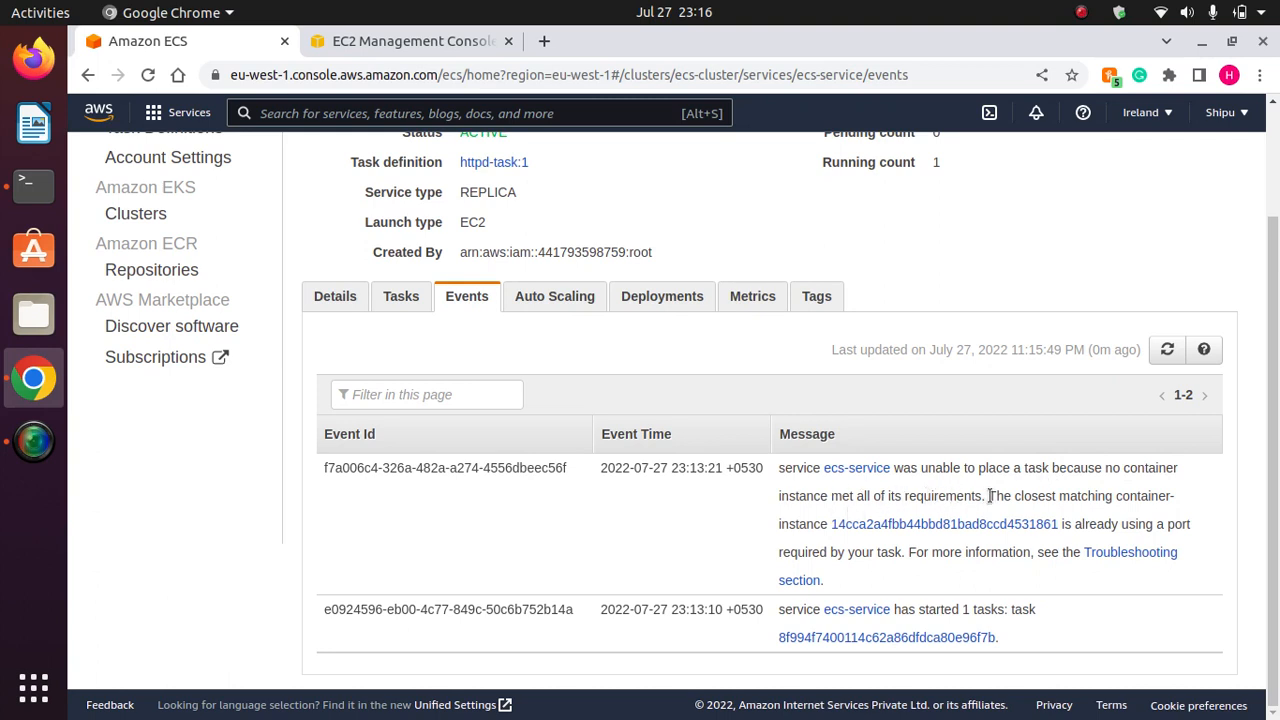
drag(984, 496, 782, 475)
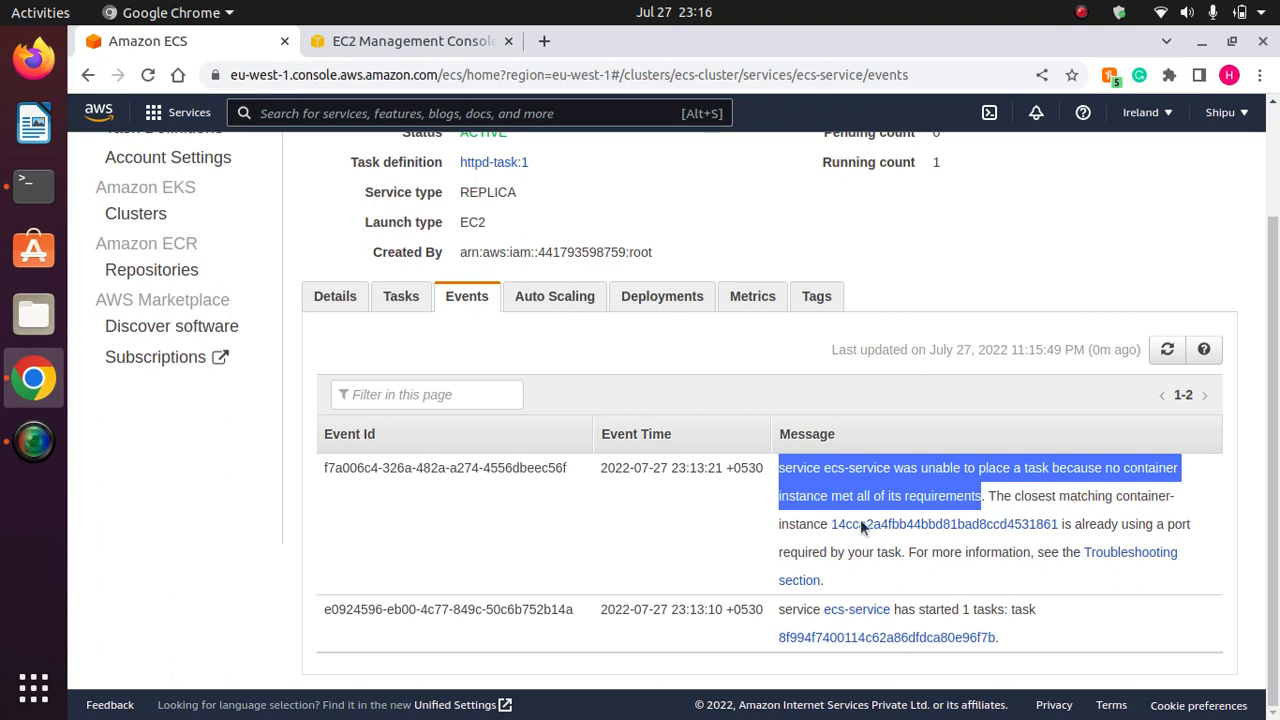
click(1016, 468)
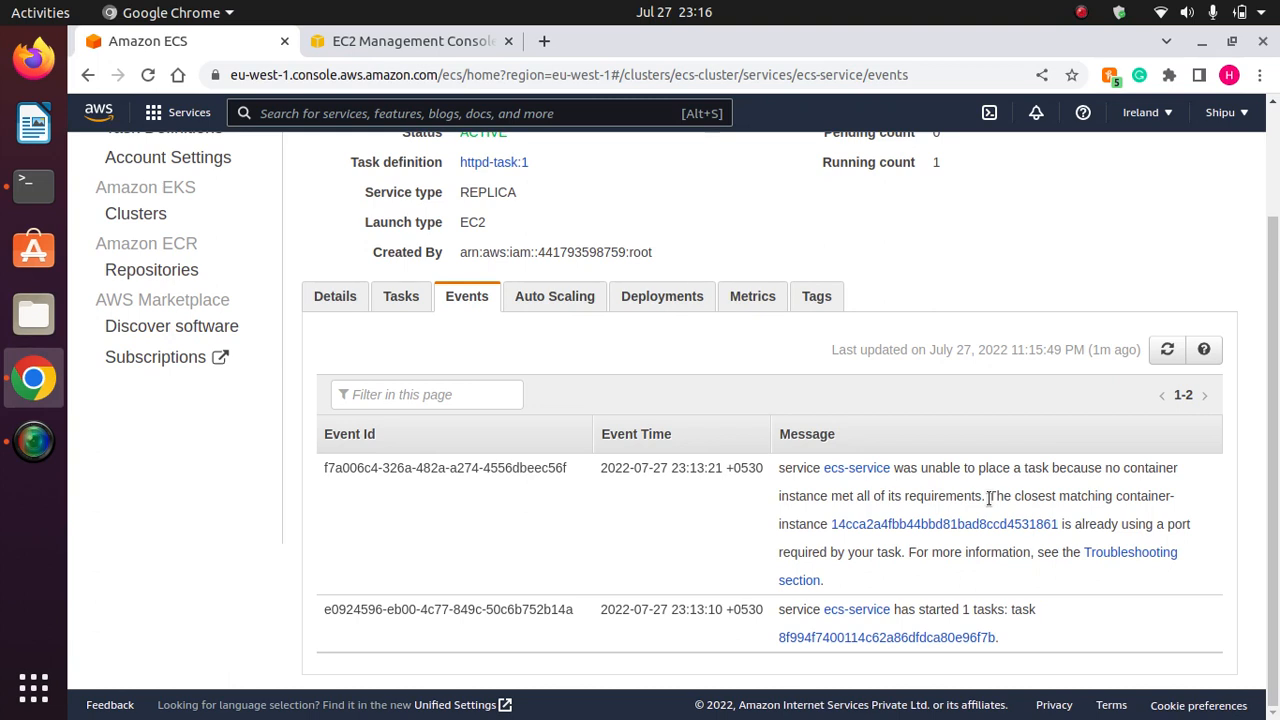
scroll(1276, 318, up, 3)
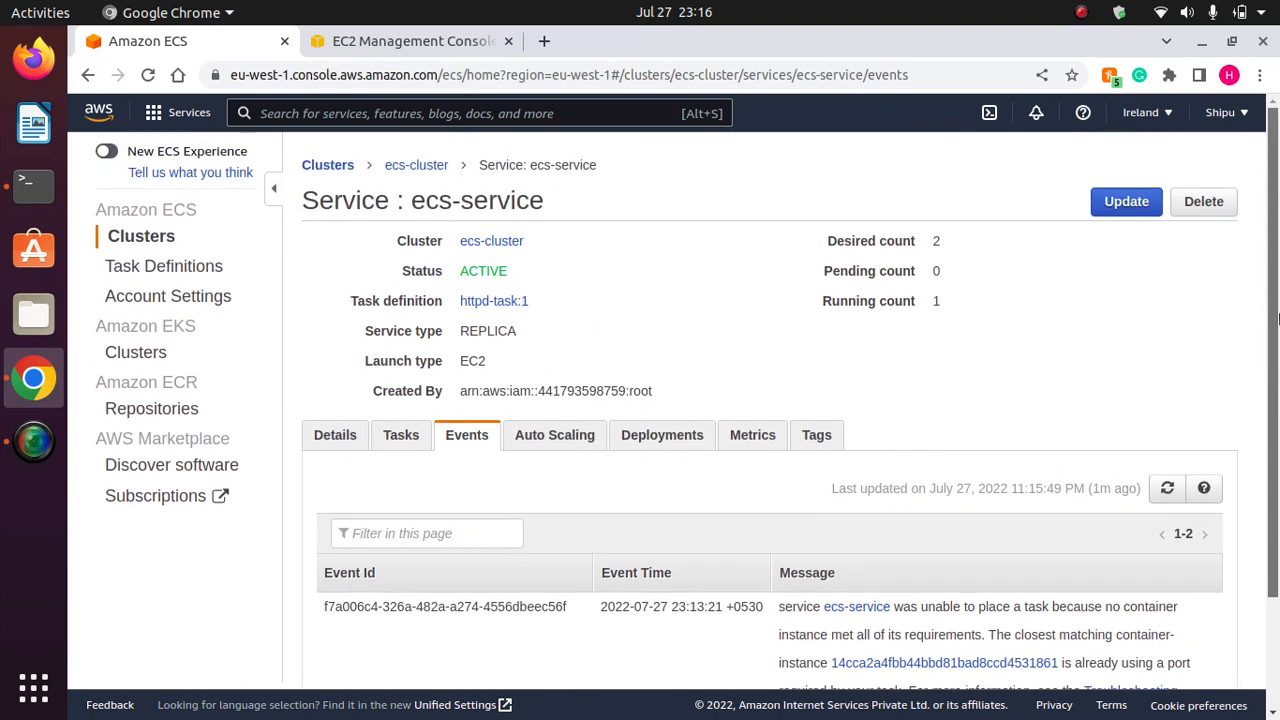
Show the details of ecs-service again and return to the ecs-cluster overview.
click(337, 436)
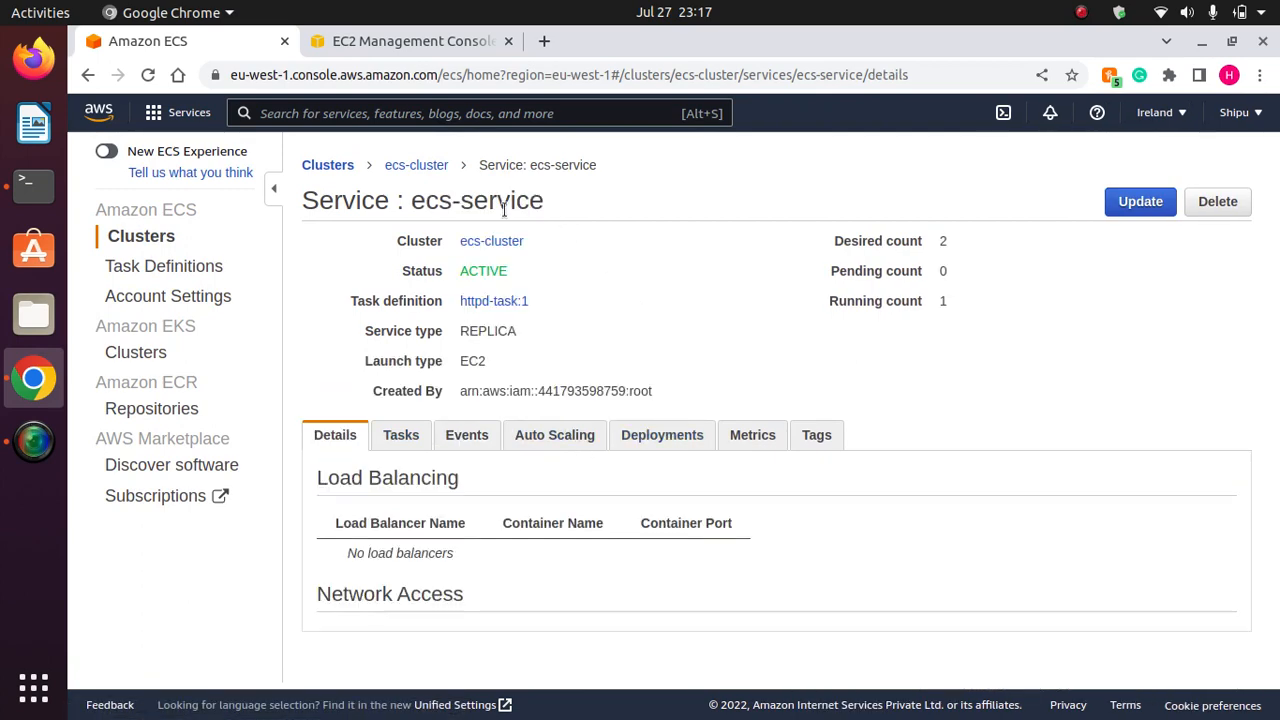
click(425, 165)
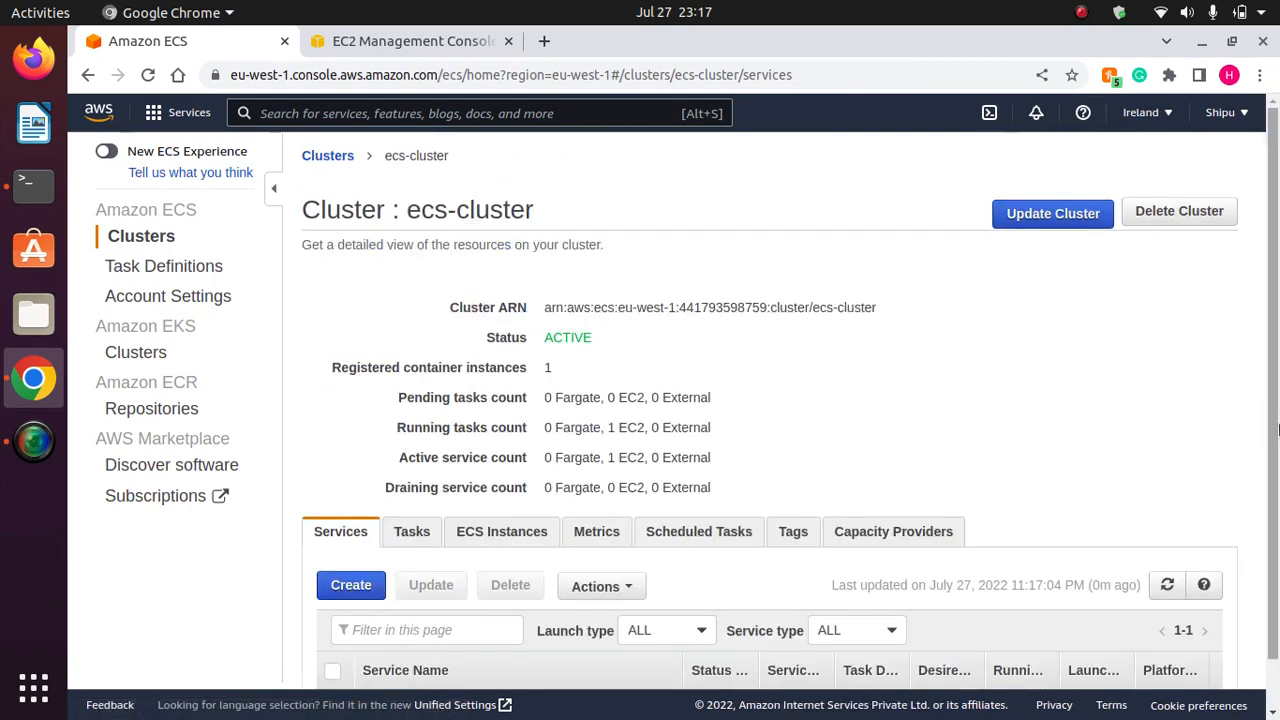
scroll(1270, 450, down, 1)
scroll(1270, 450, up, 1)
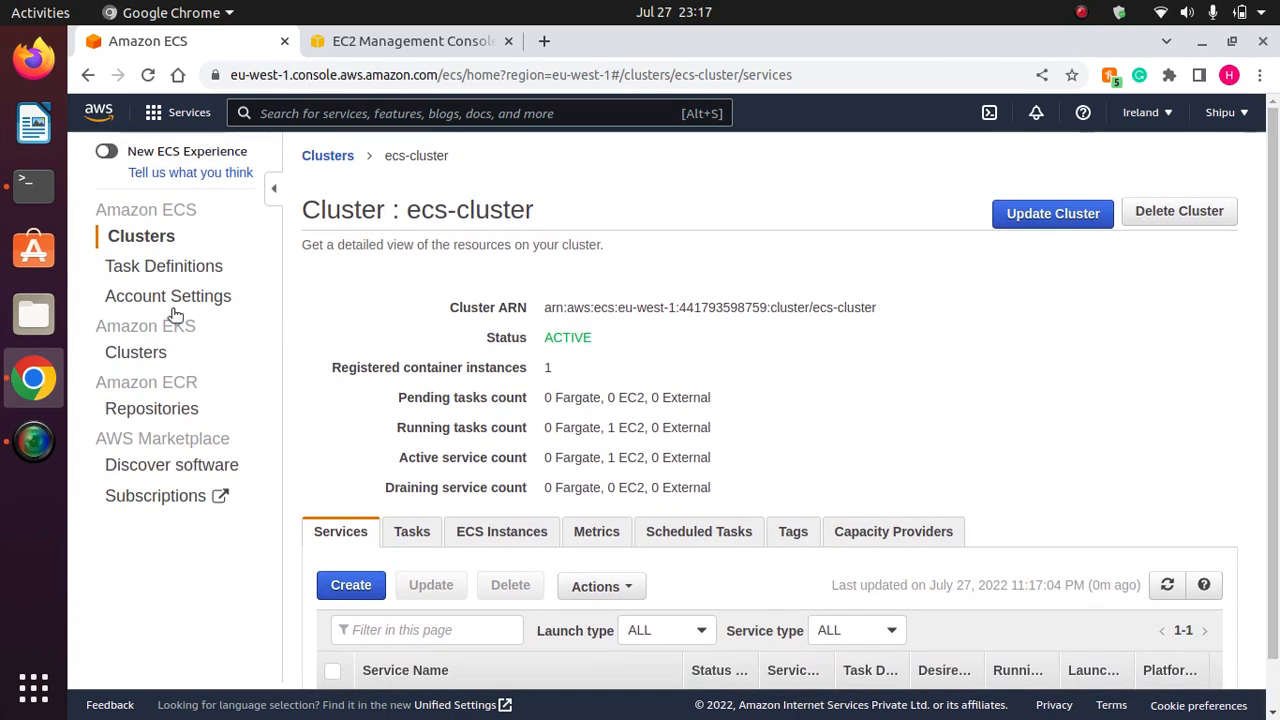
Switch to the EC2 console, list the Auto Scaling groups and dismiss both notification banners.
click(385, 39)
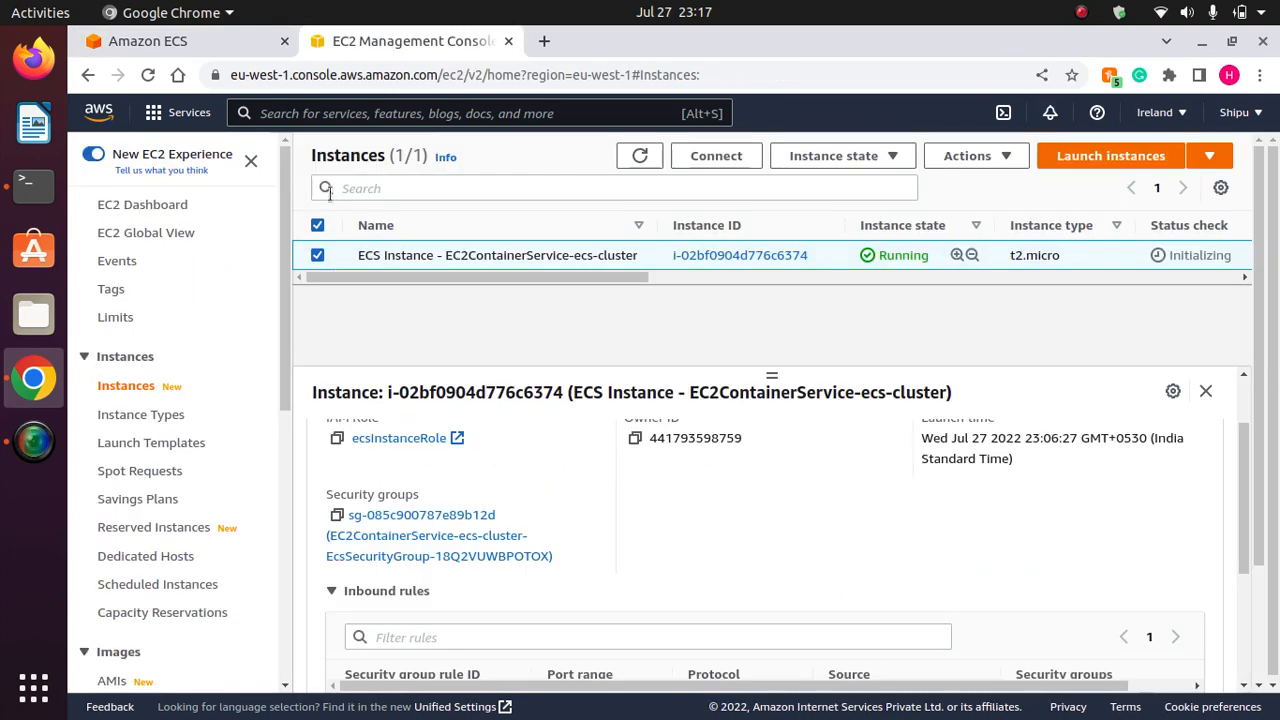
drag(284, 282, 280, 476)
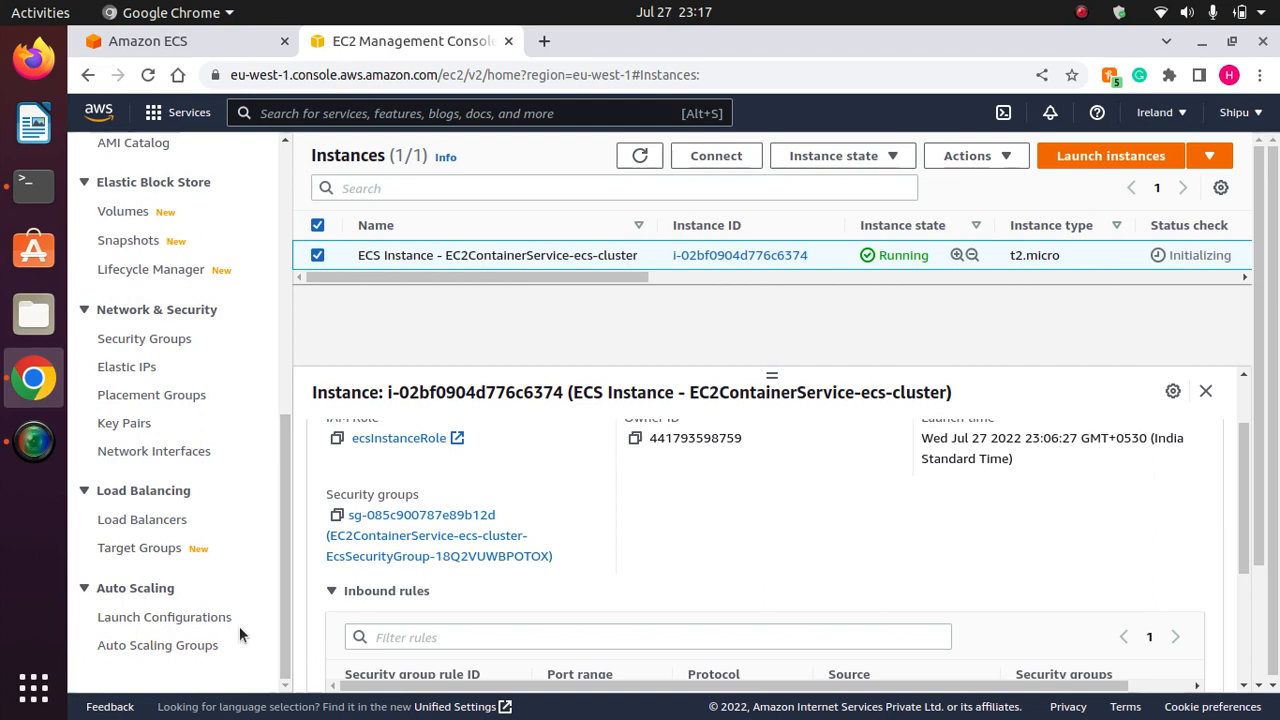
click(157, 646)
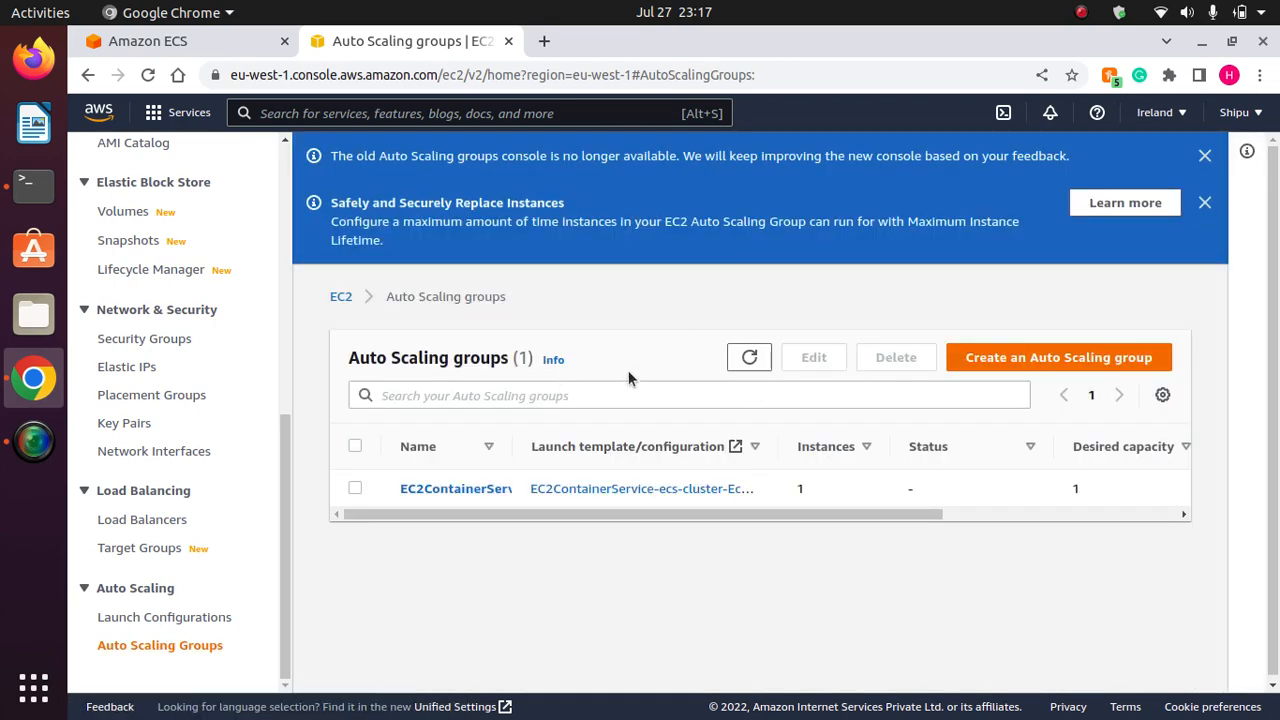
click(1204, 202)
click(1204, 155)
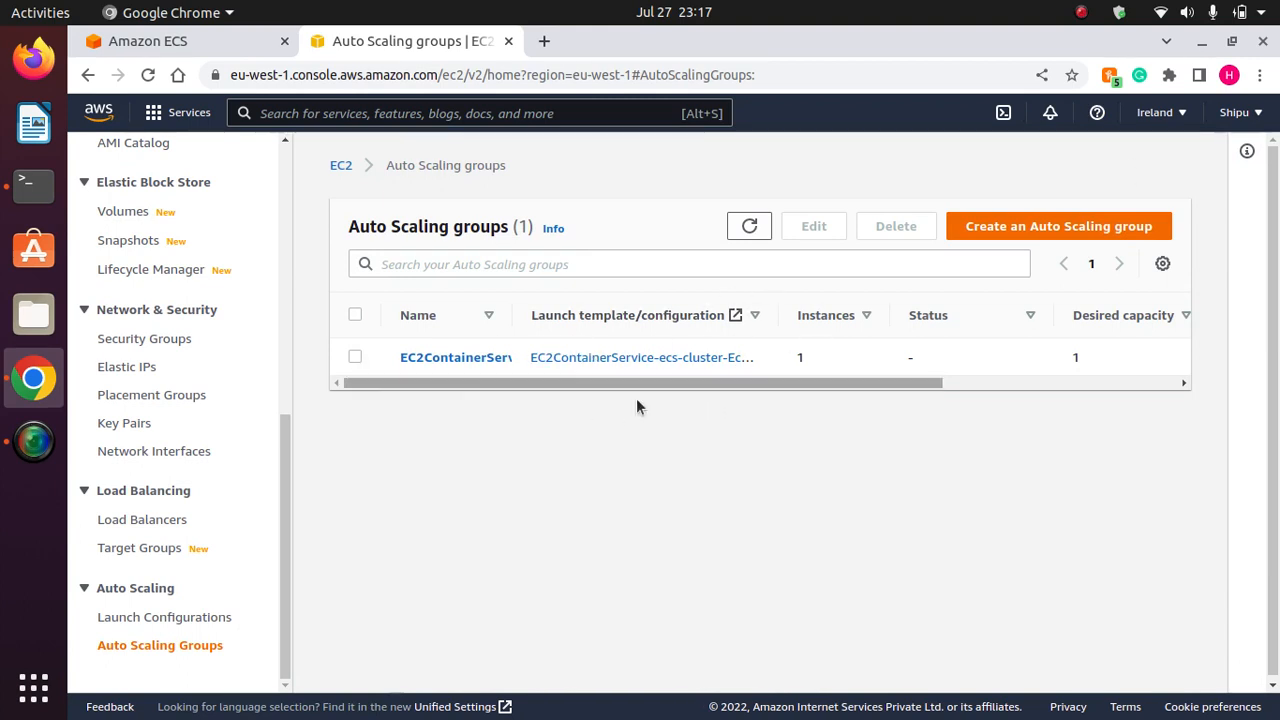
Open the EC2ContainerService-ecs-cluster Auto Scaling group for editing.
click(168, 41)
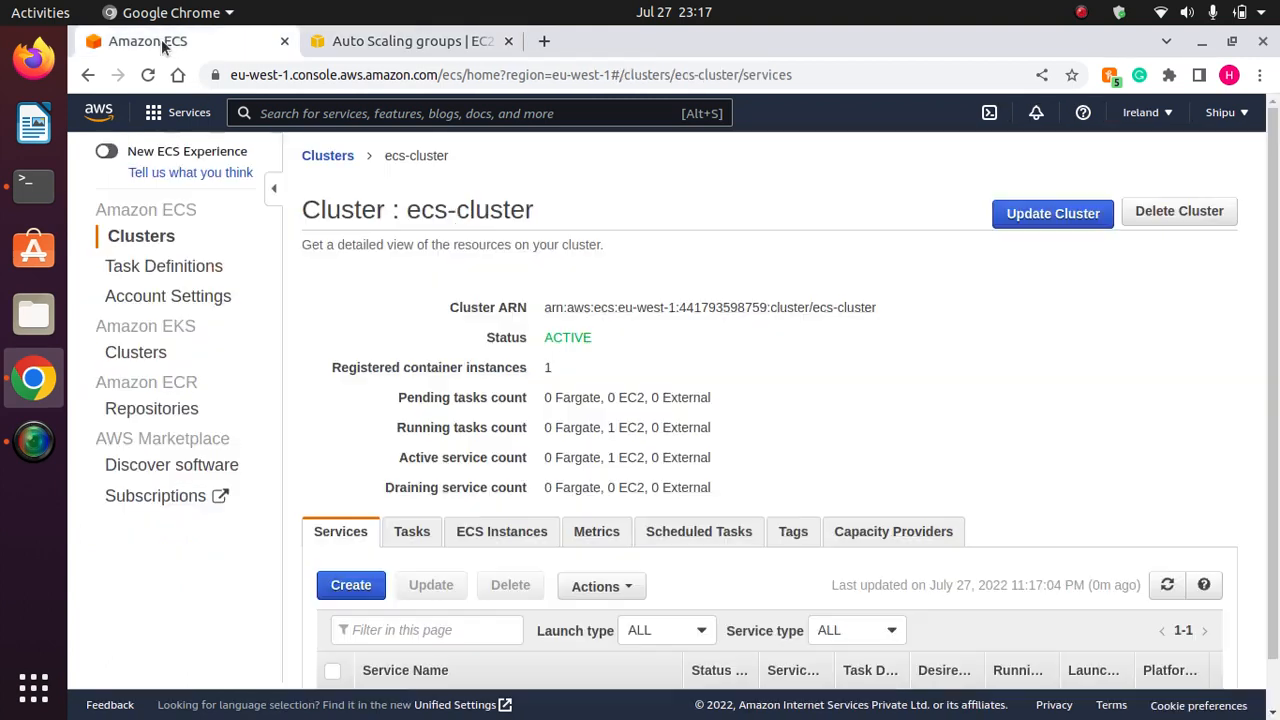
click(390, 42)
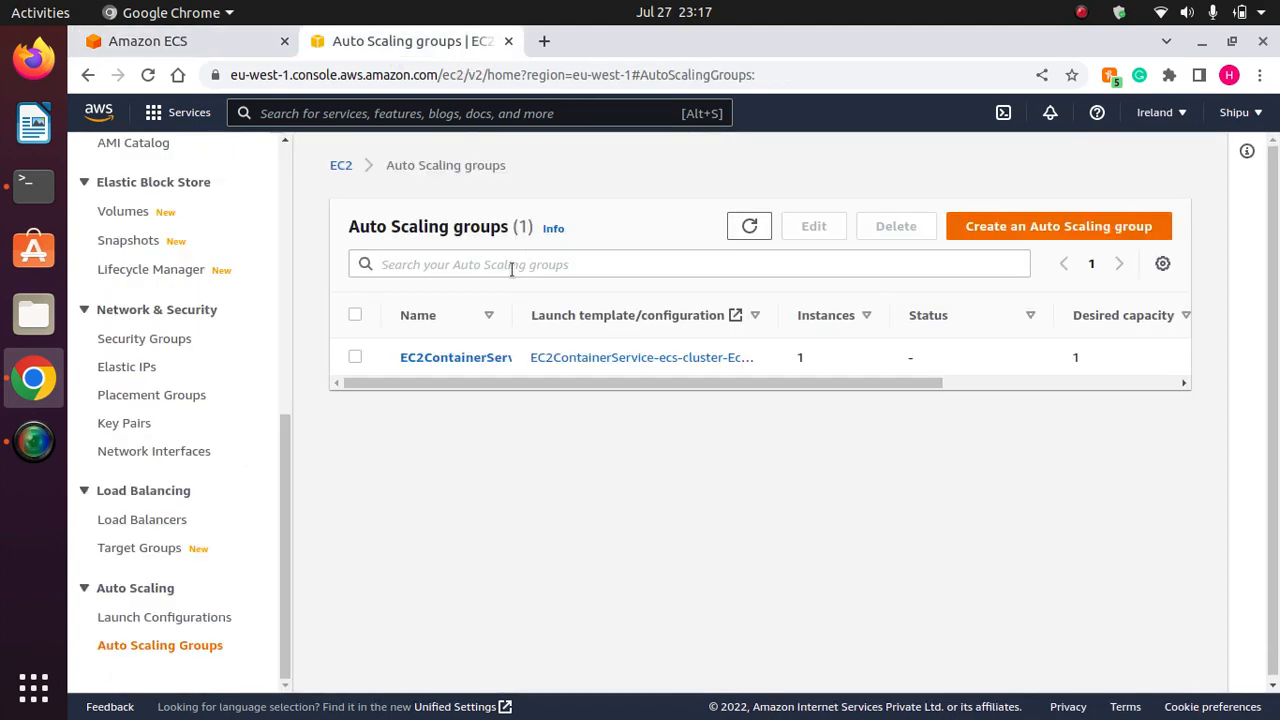
click(355, 358)
click(814, 226)
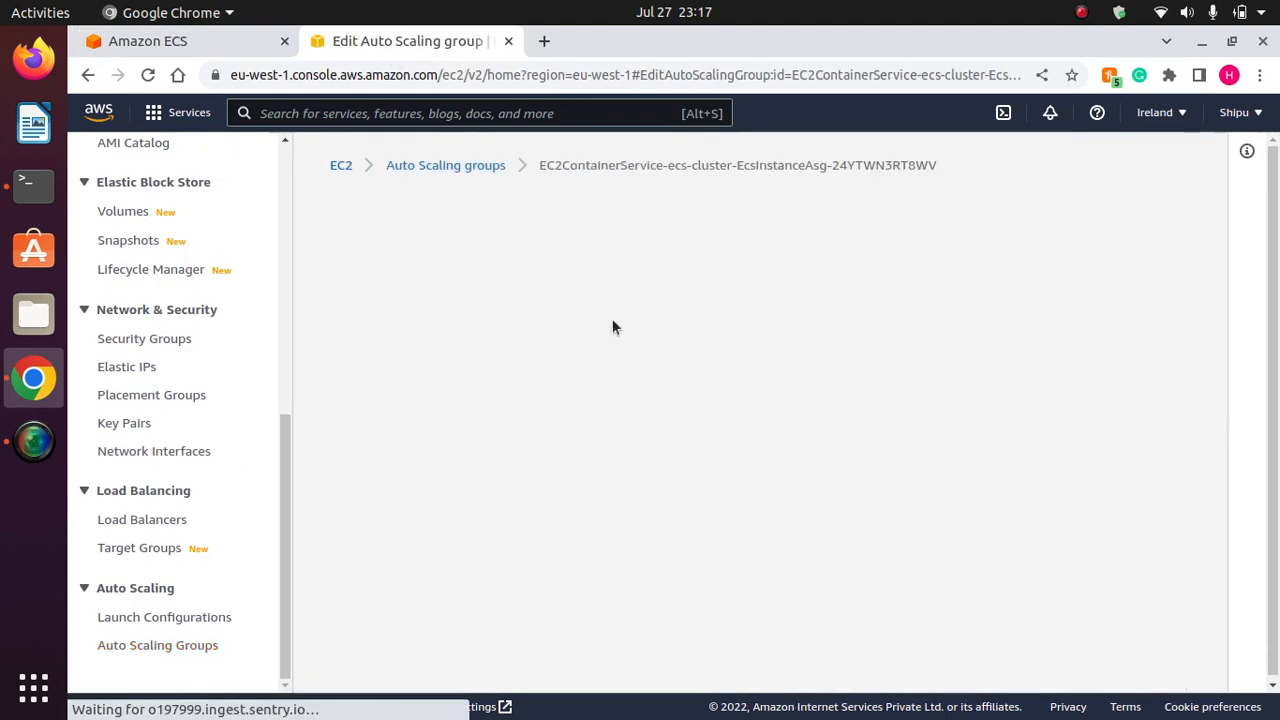
Examine the desired and maximum capacity in the Auto Scaling group's size settings.
drag(390, 456, 348, 456)
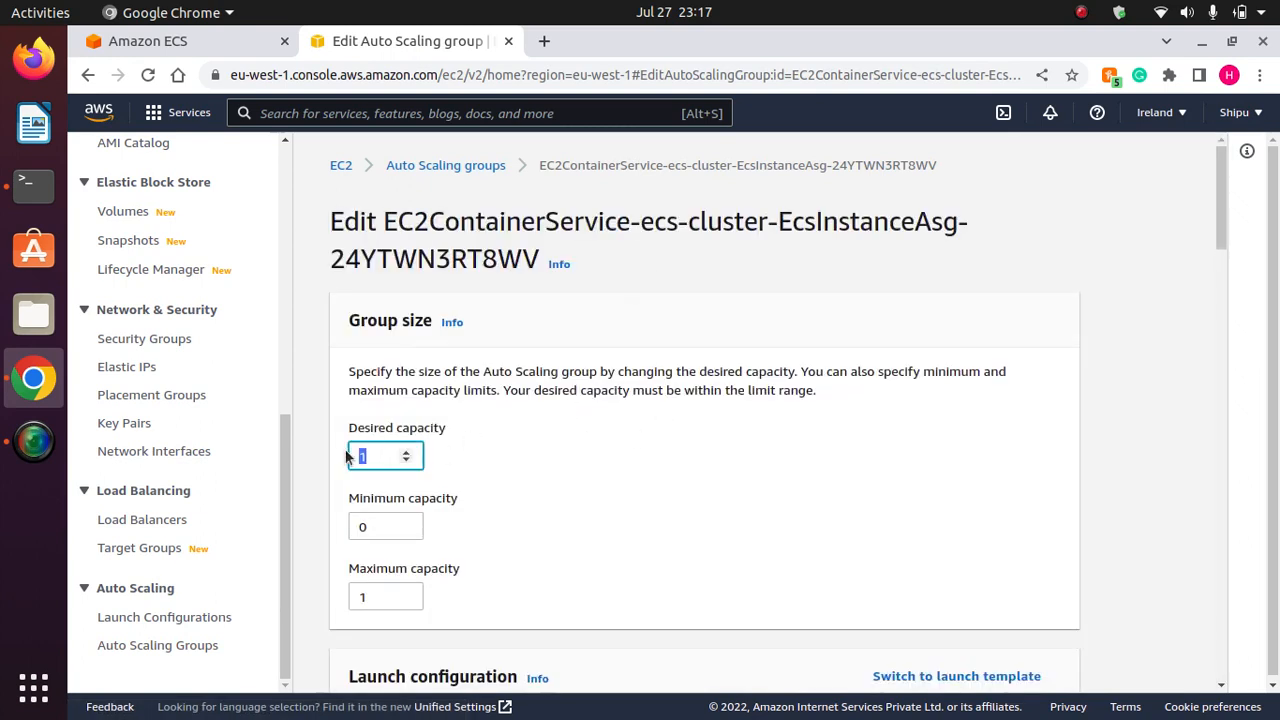
click(586, 463)
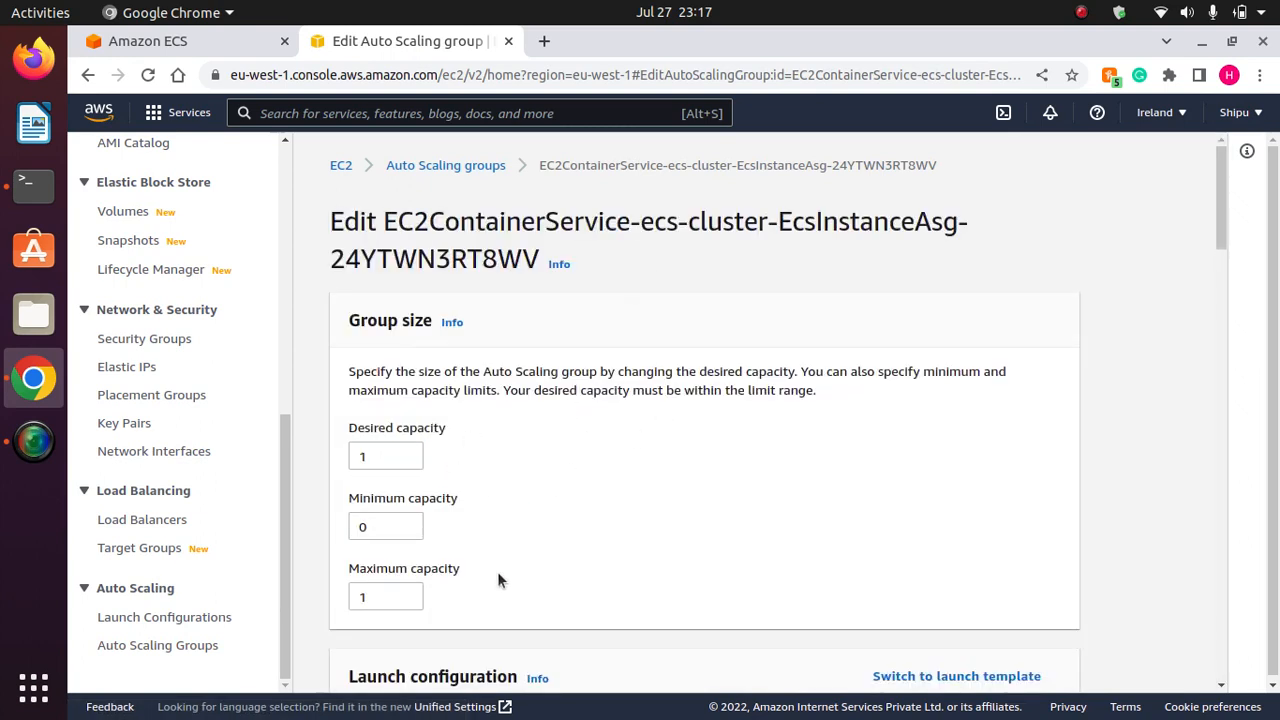
double_click(375, 596)
click(715, 535)
drag(392, 456, 340, 457)
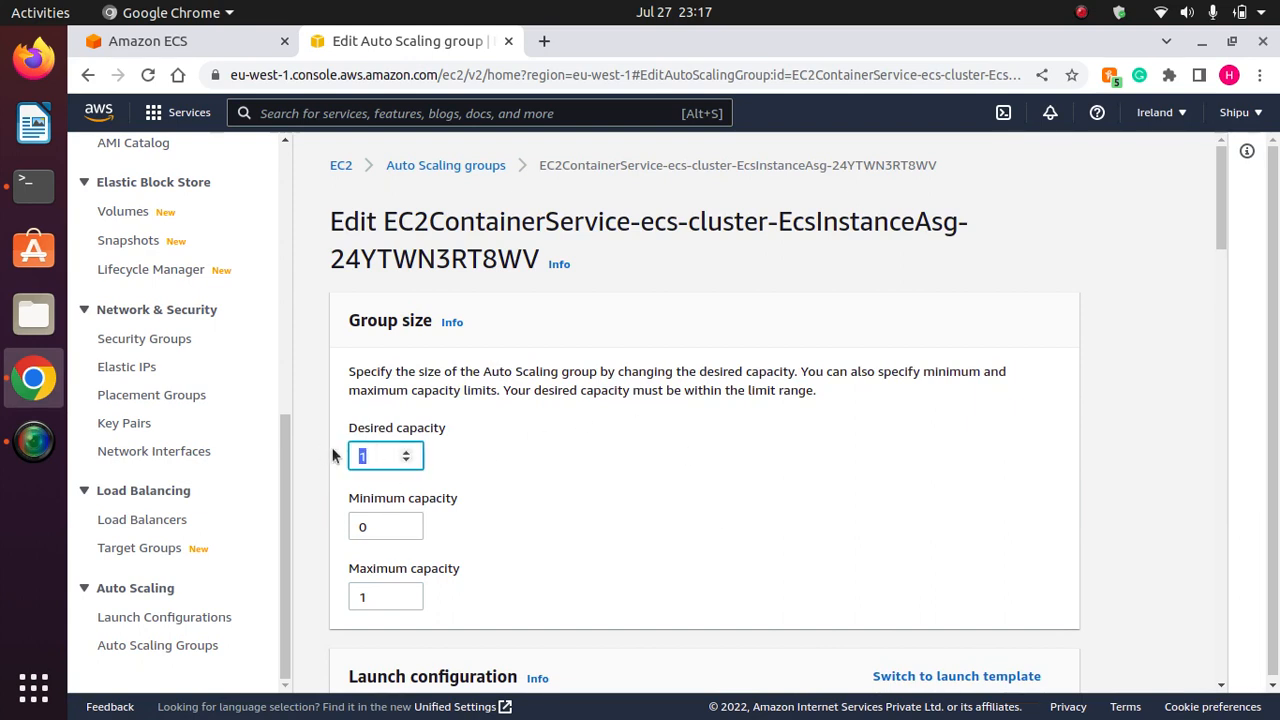
click(609, 490)
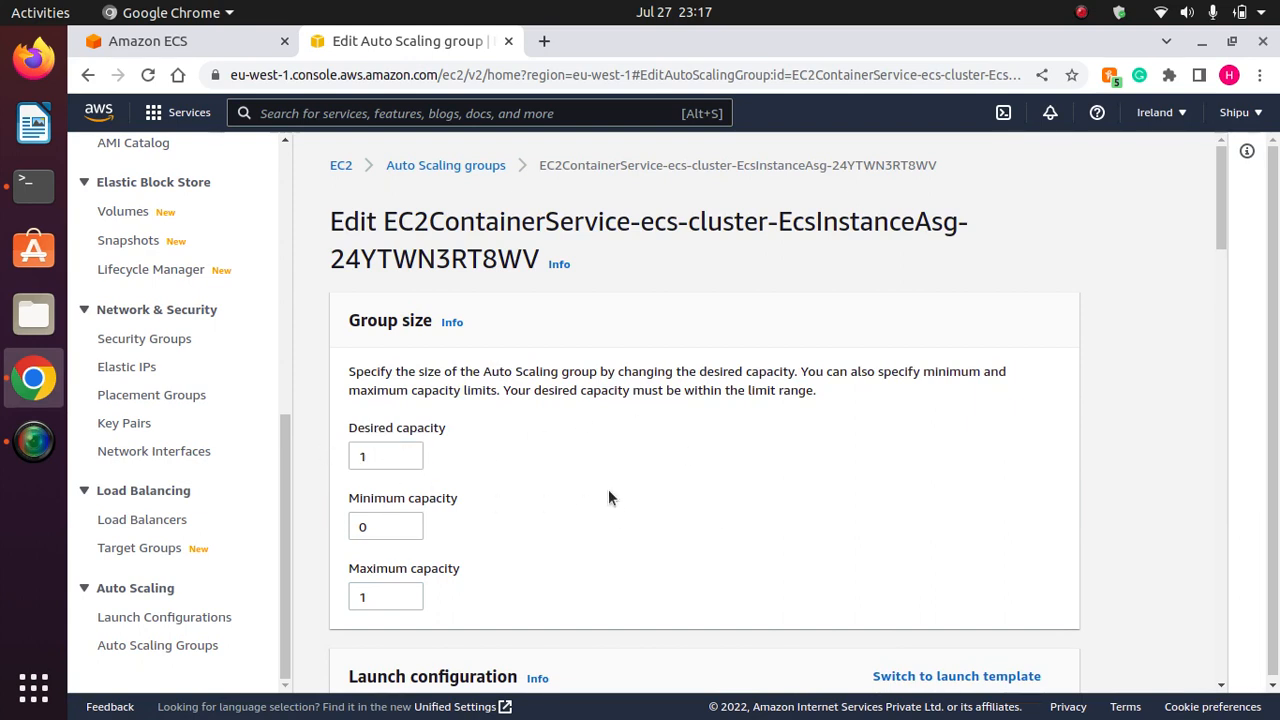
click(368, 457)
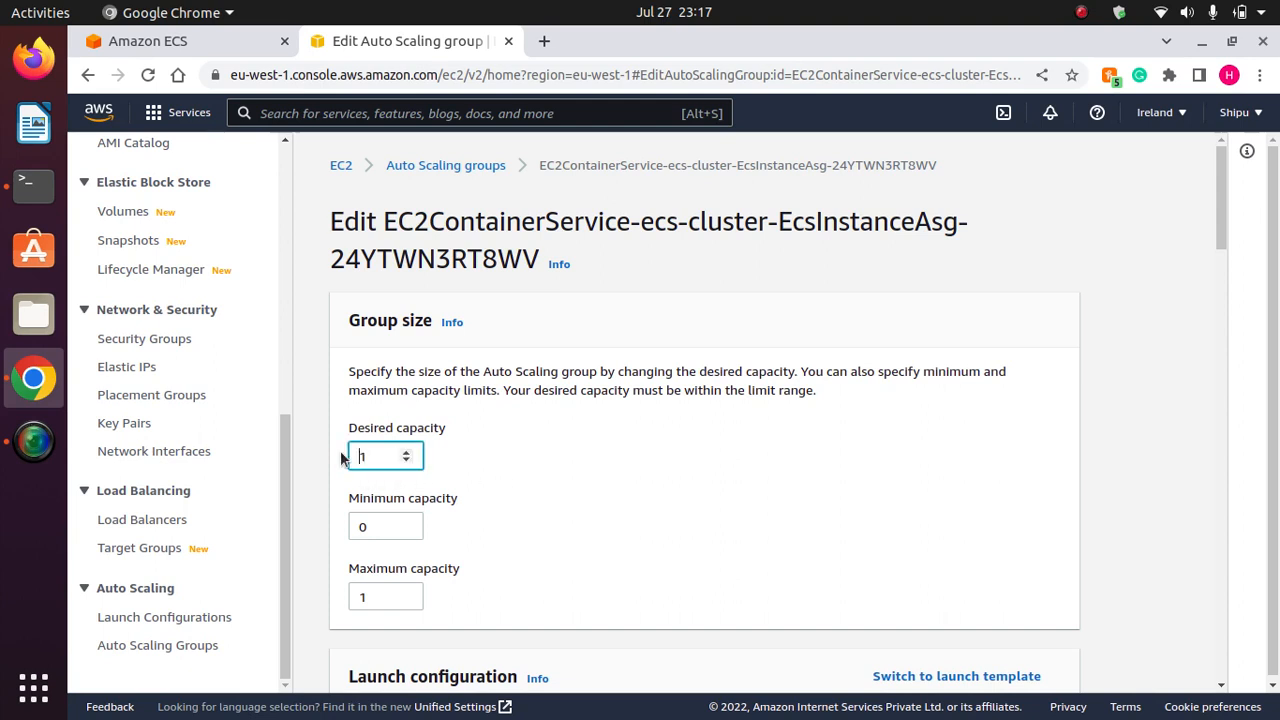
drag(365, 460, 334, 451)
click(654, 515)
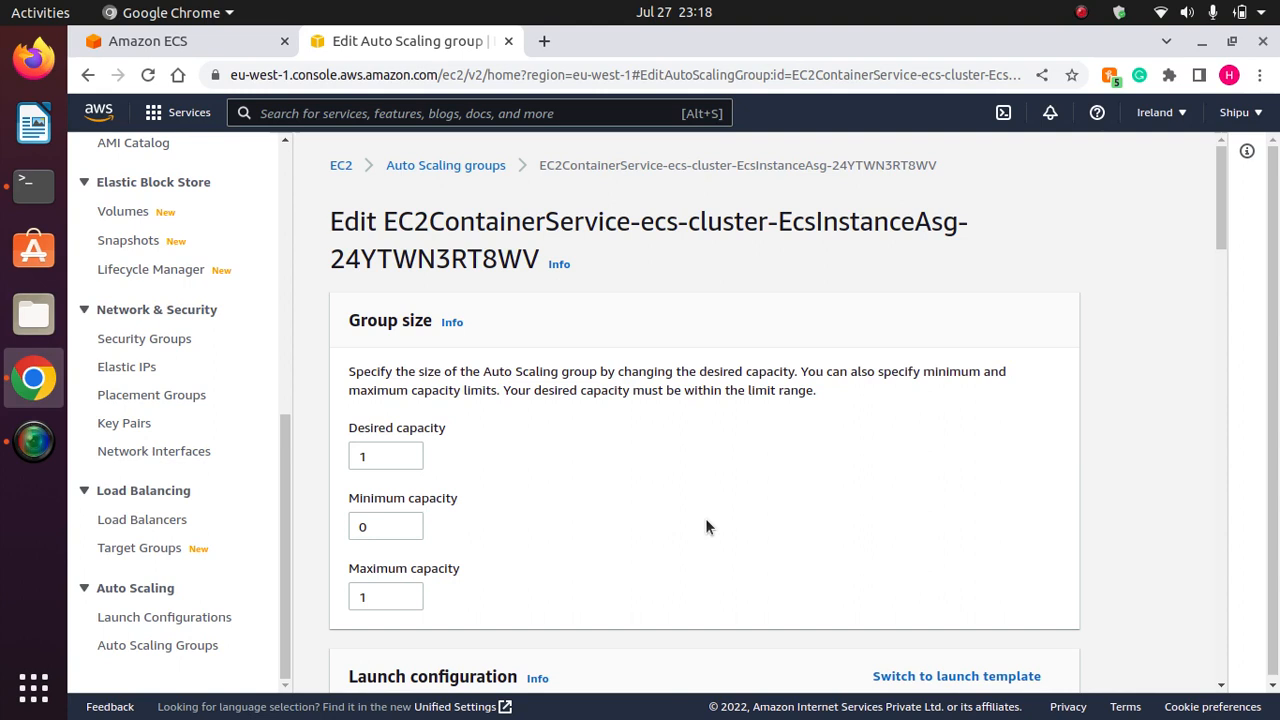
Set the desired capacity of the cluster's Auto Scaling group to 0.
click(378, 458)
key(BackSpace)
text(0)
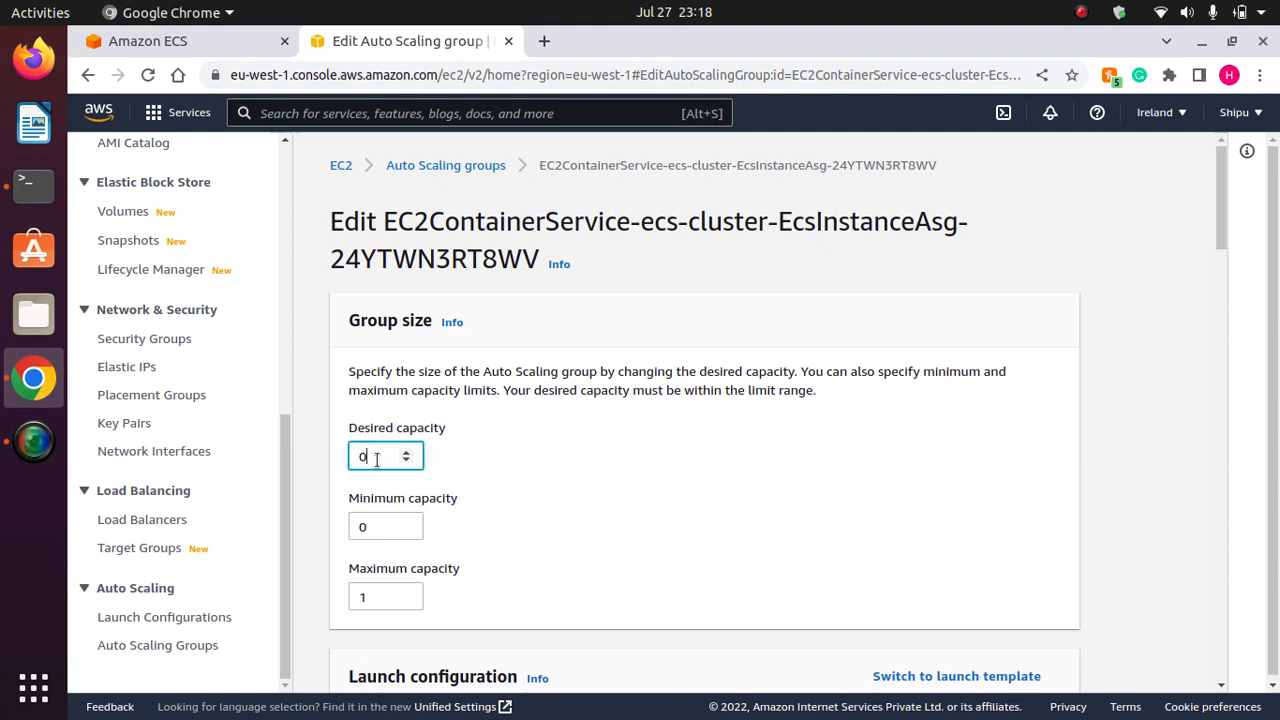
Set the Auto Scaling group's desired capacity to 2 and maximum capacity to 2, and update the group.
key(BackSpace)
text(2)
click(366, 596)
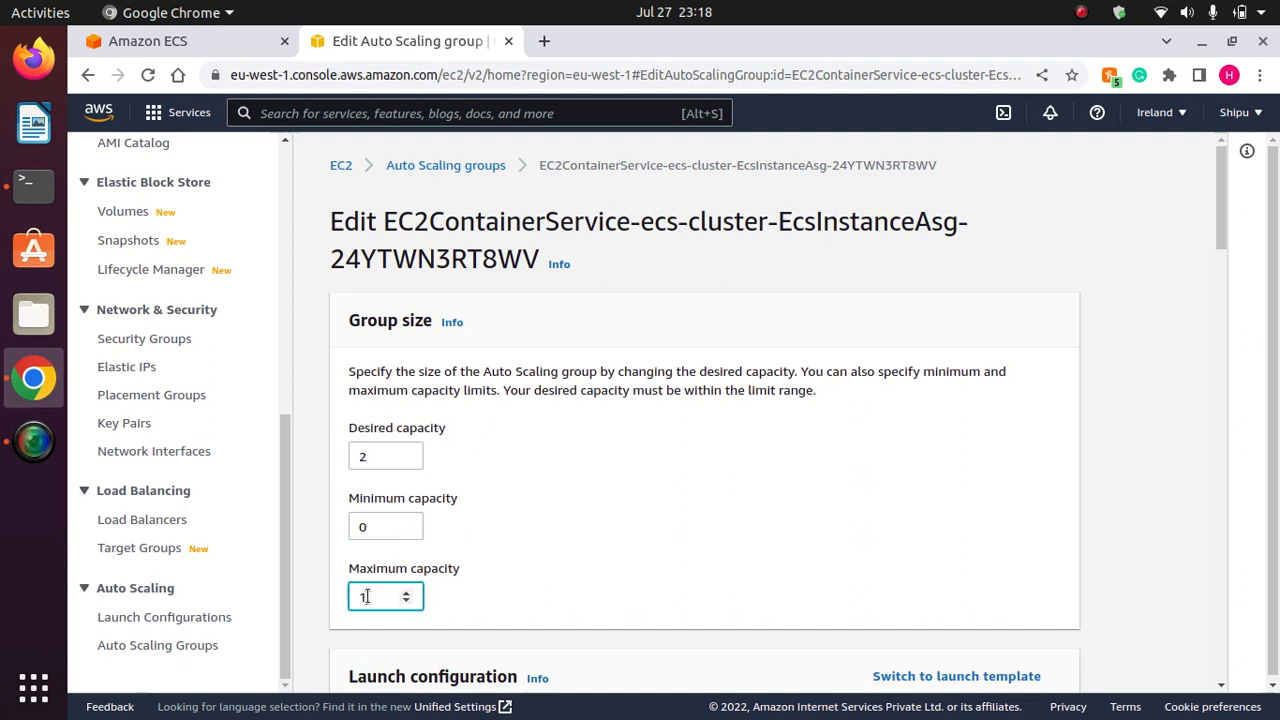
key(BackSpace)
text(2)
drag(1222, 205, 1220, 688)
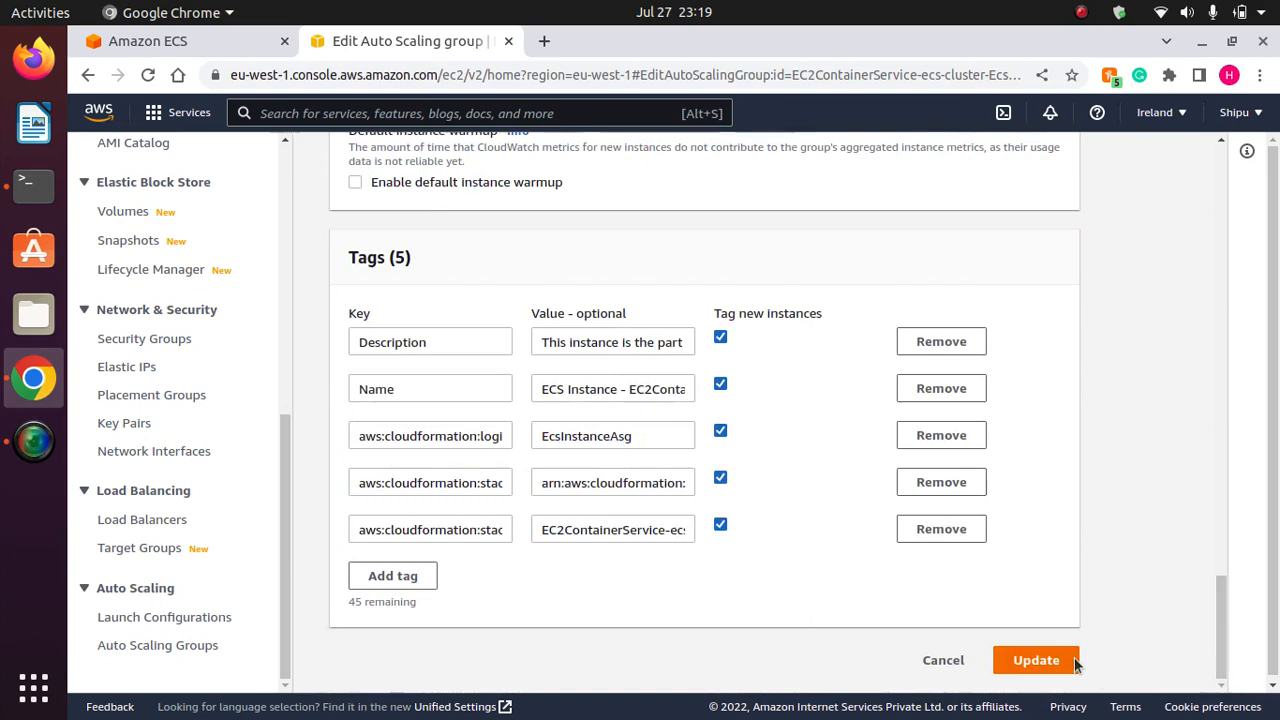
click(1044, 656)
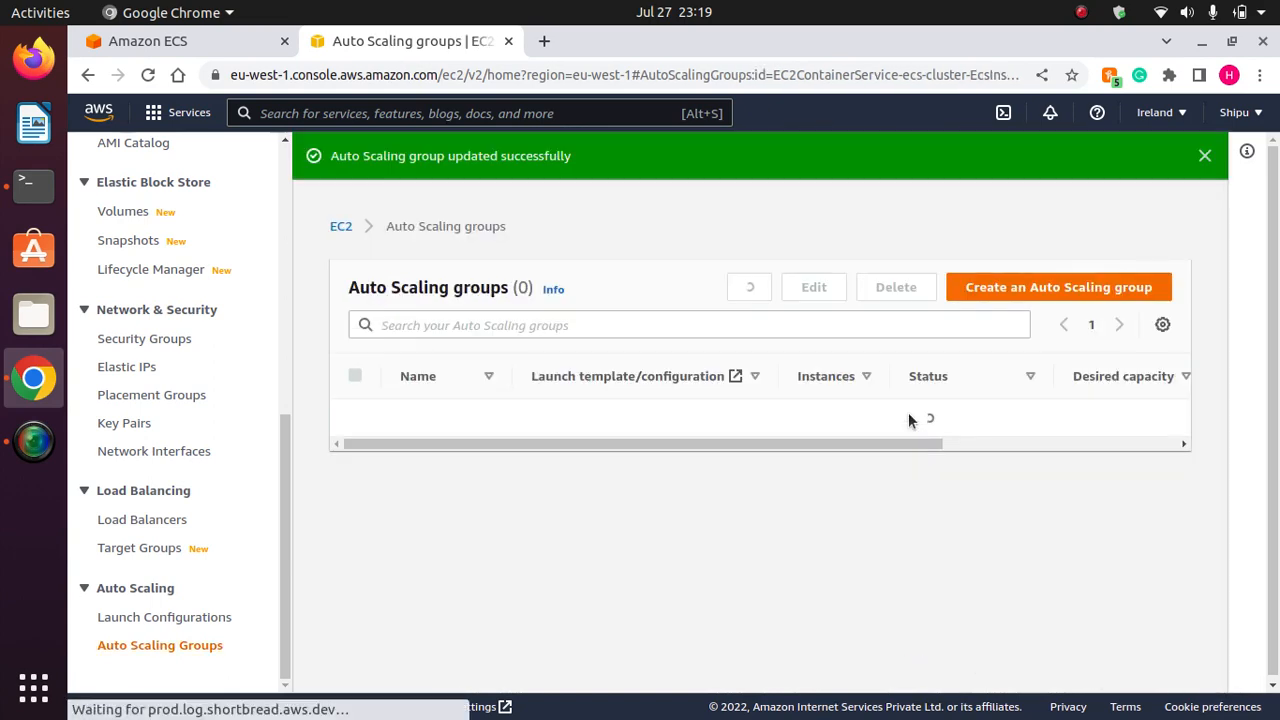
Switch to the Amazon ECS console, list the running tasks of ecs-cluster and refresh the list repeatedly.
click(140, 40)
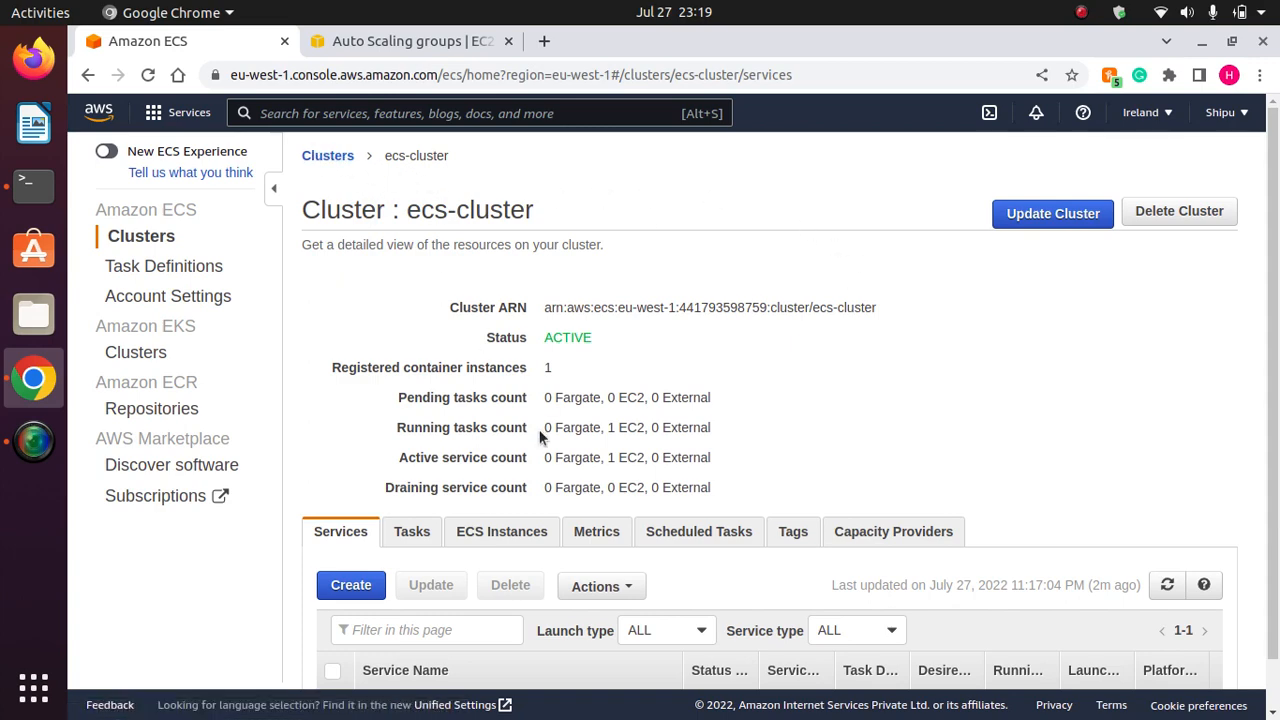
click(409, 531)
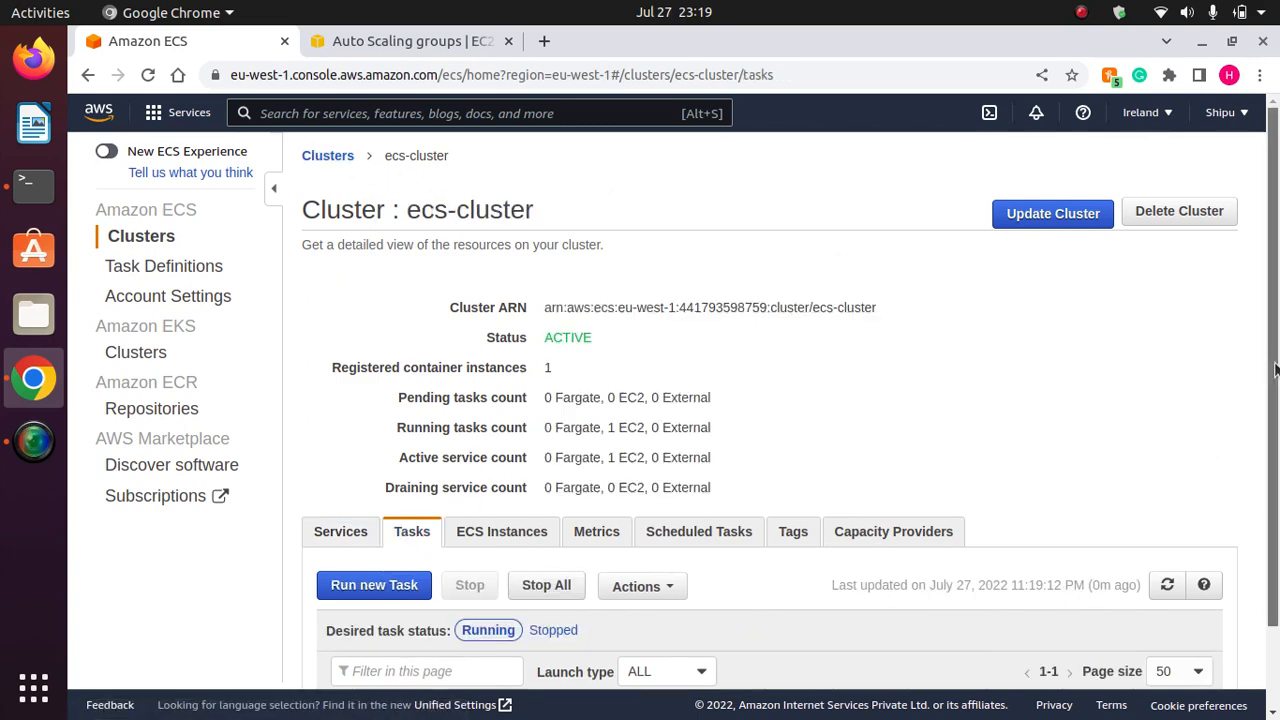
drag(1272, 492, 1272, 572)
click(1167, 490)
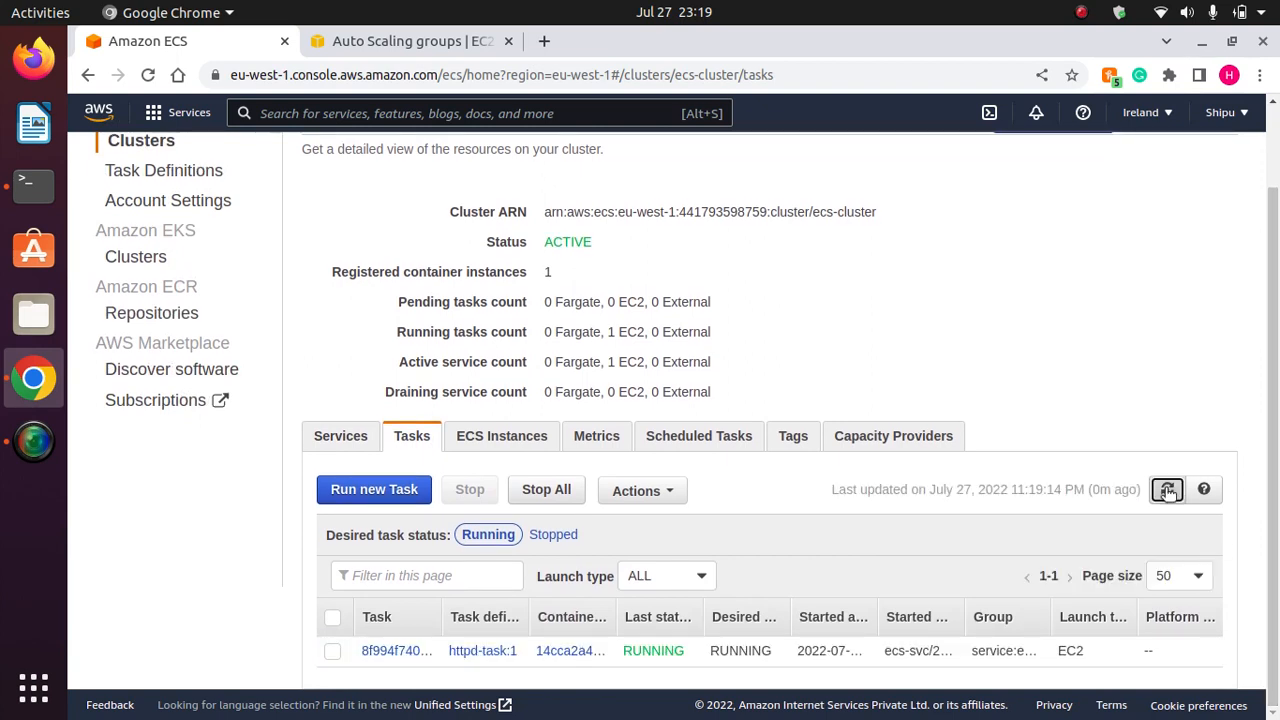
click(1167, 490)
click(1167, 490)
click(1167, 490)
Switch to the EC2 console, list the instances and refresh their states.
click(387, 40)
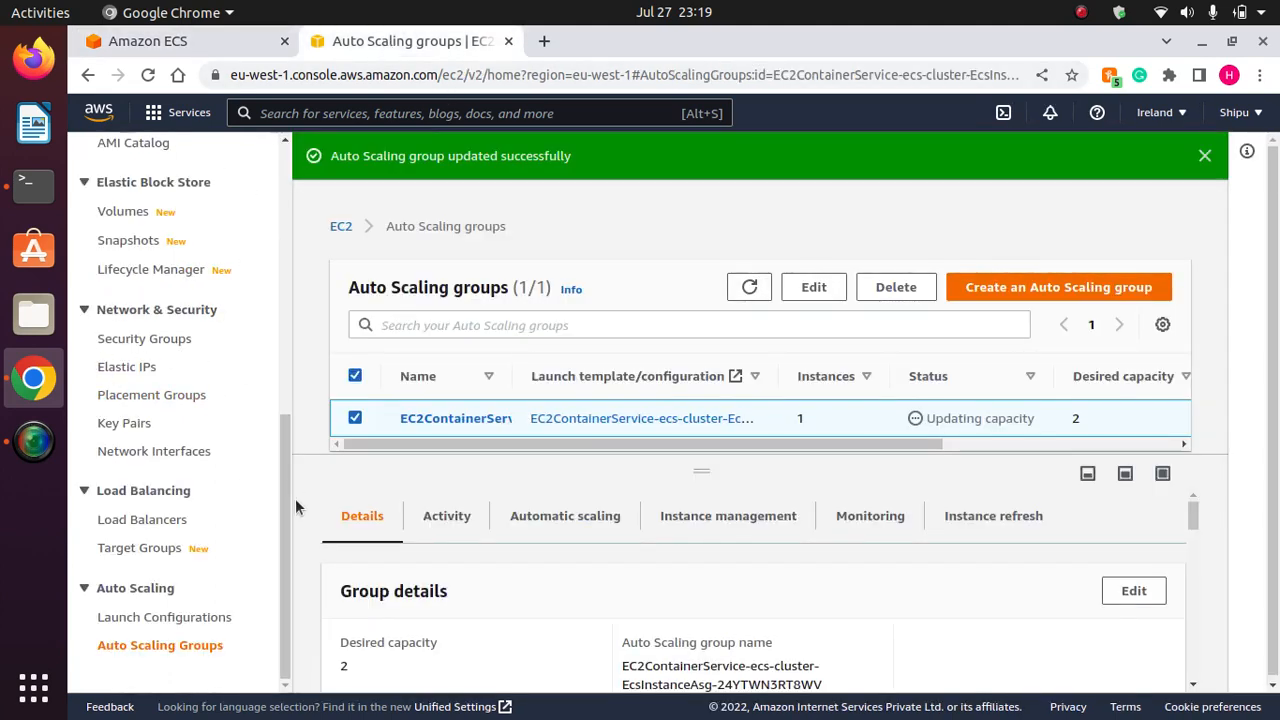
drag(282, 490, 279, 236)
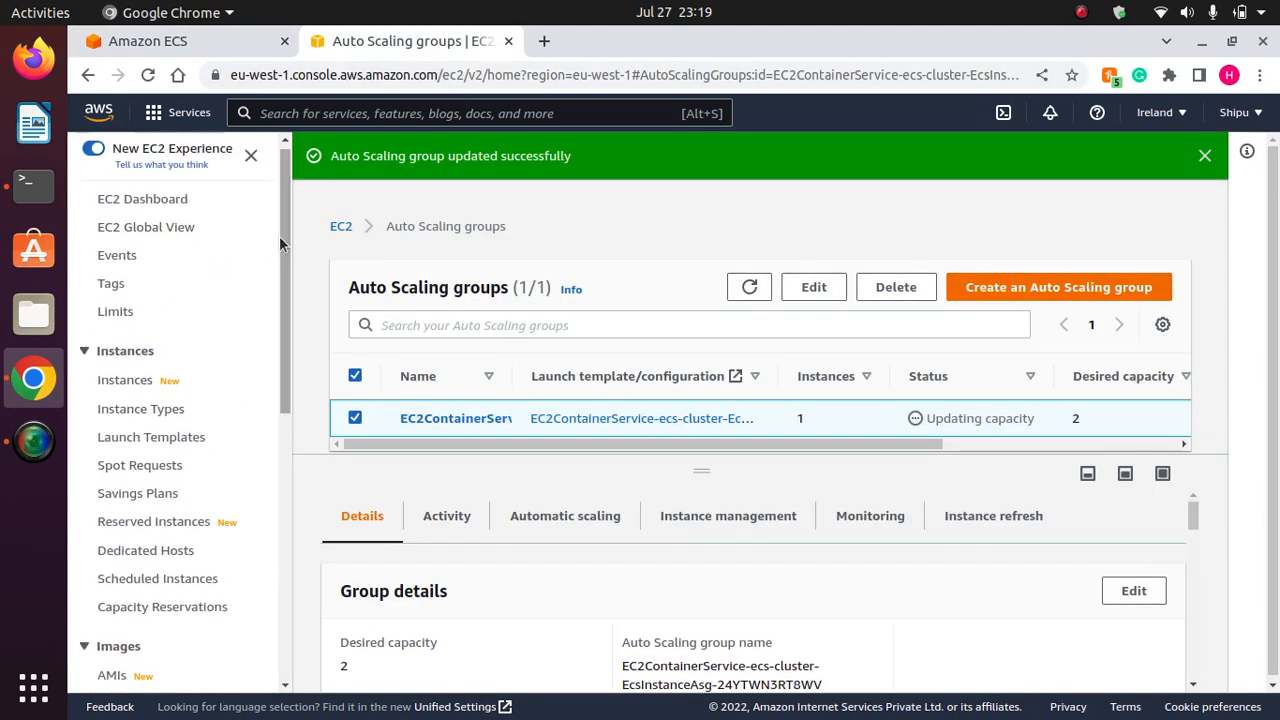
click(126, 380)
click(640, 157)
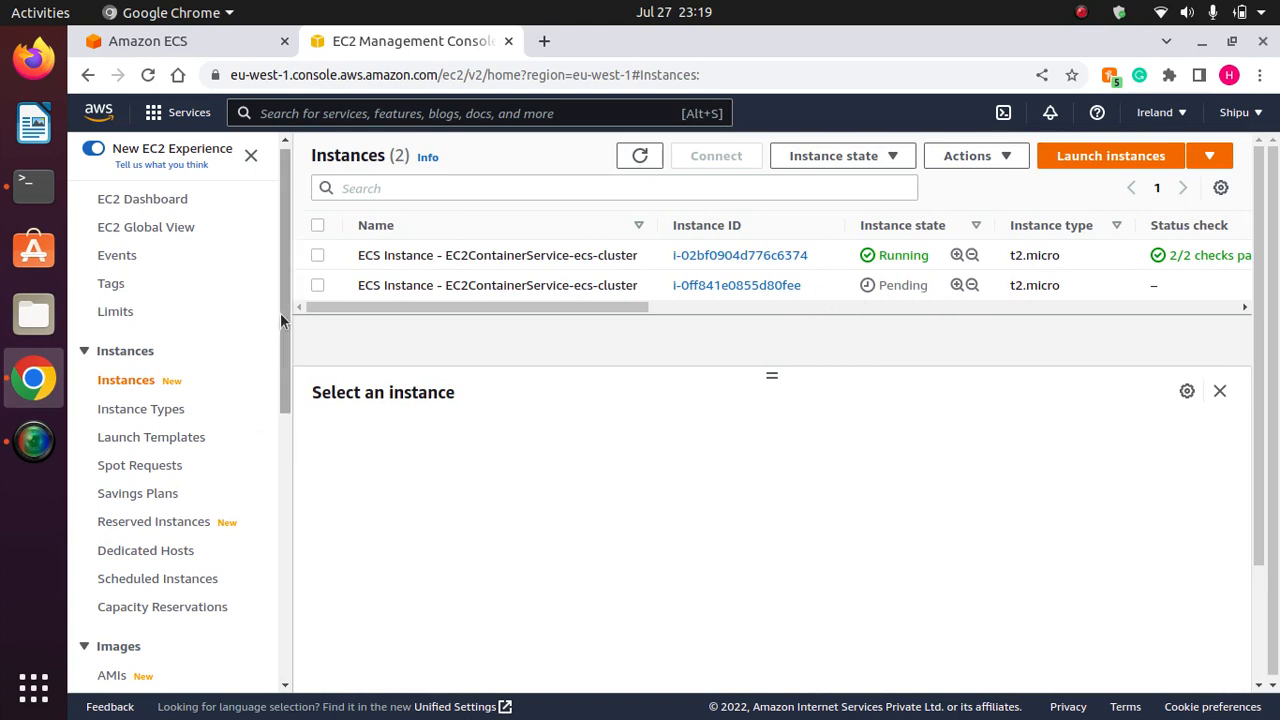
drag(281, 322, 278, 600)
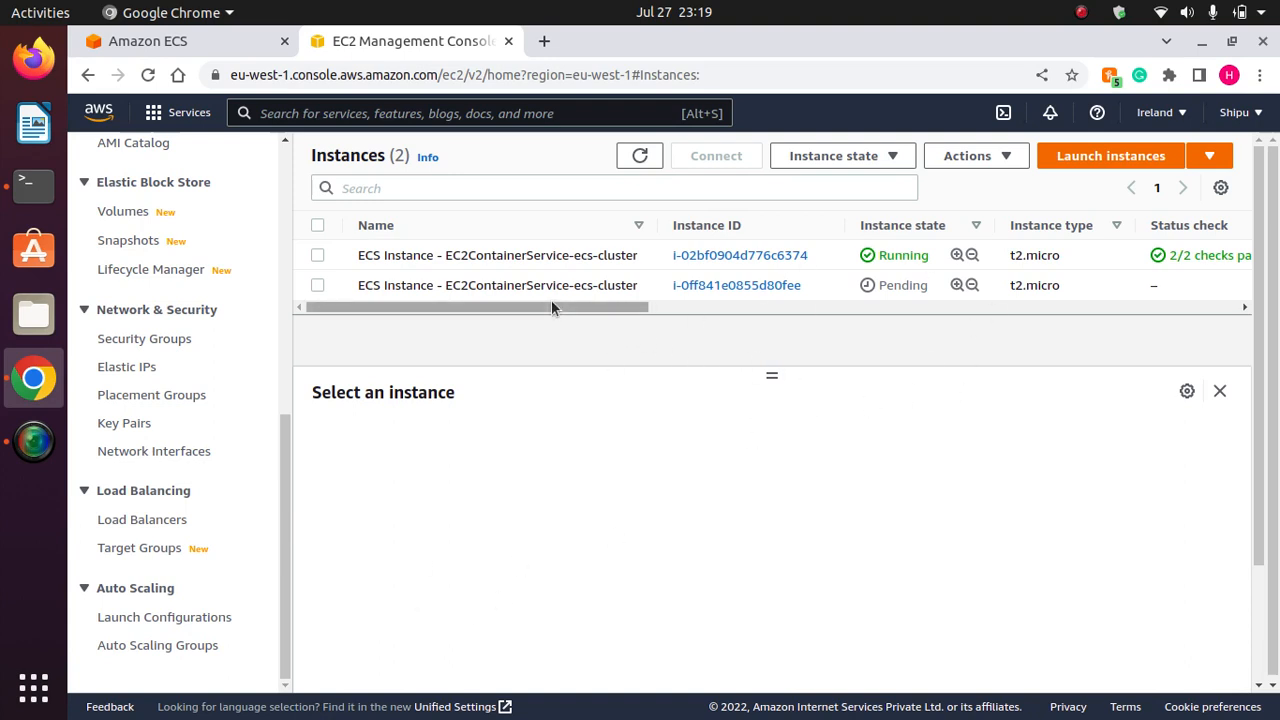
drag(551, 304, 506, 300)
click(640, 155)
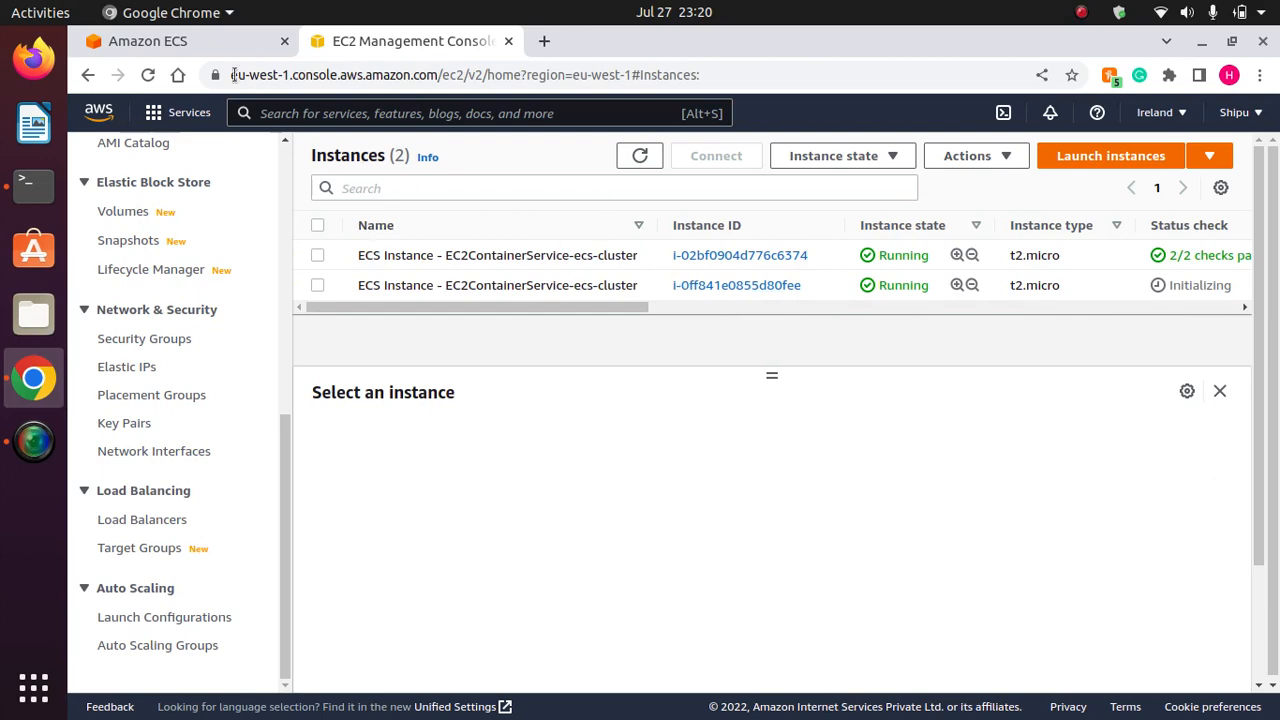
Return to the Amazon ECS console, refresh the ECS instances of ecs-cluster repeatedly and review the cluster's services.
click(150, 40)
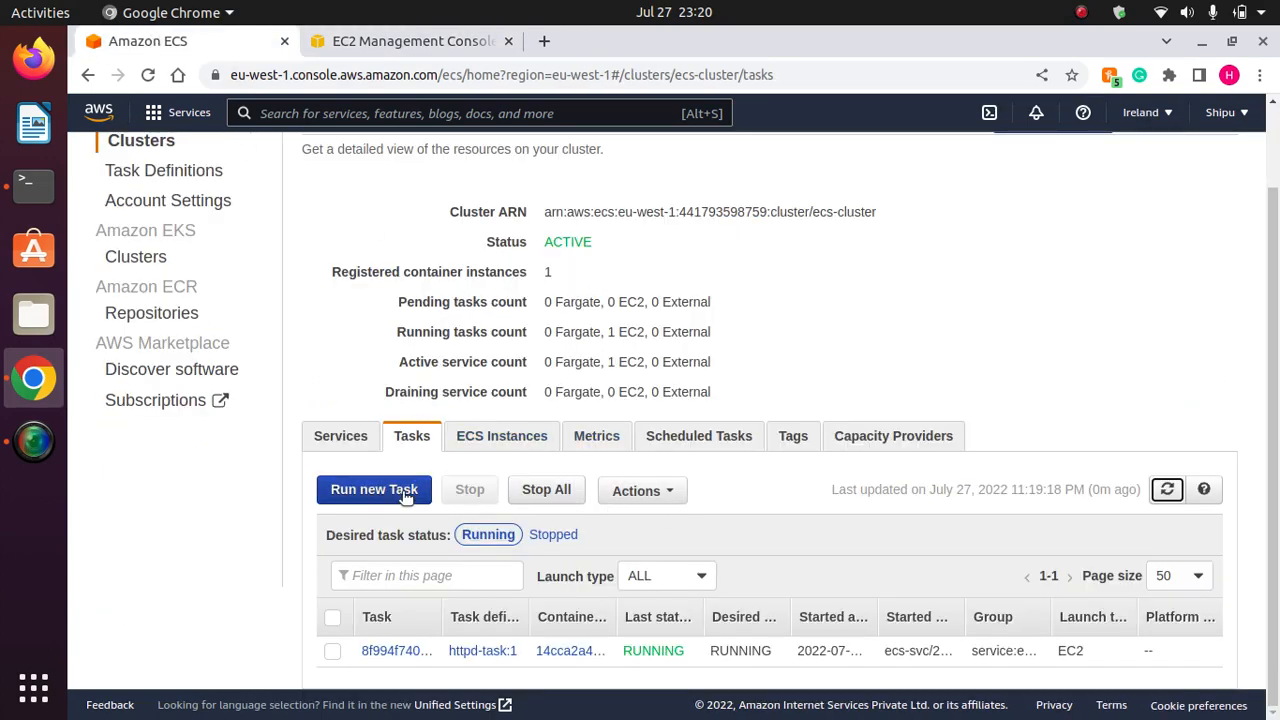
click(512, 440)
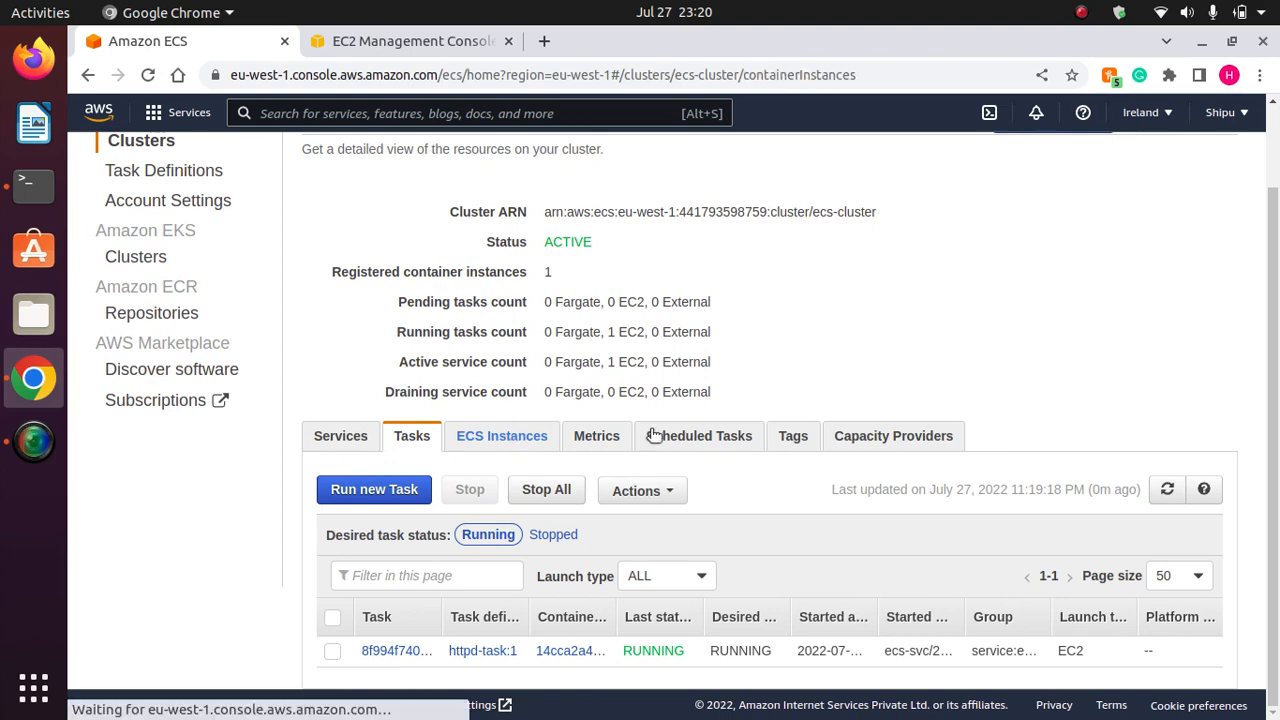
scroll(1277, 372, down, 3)
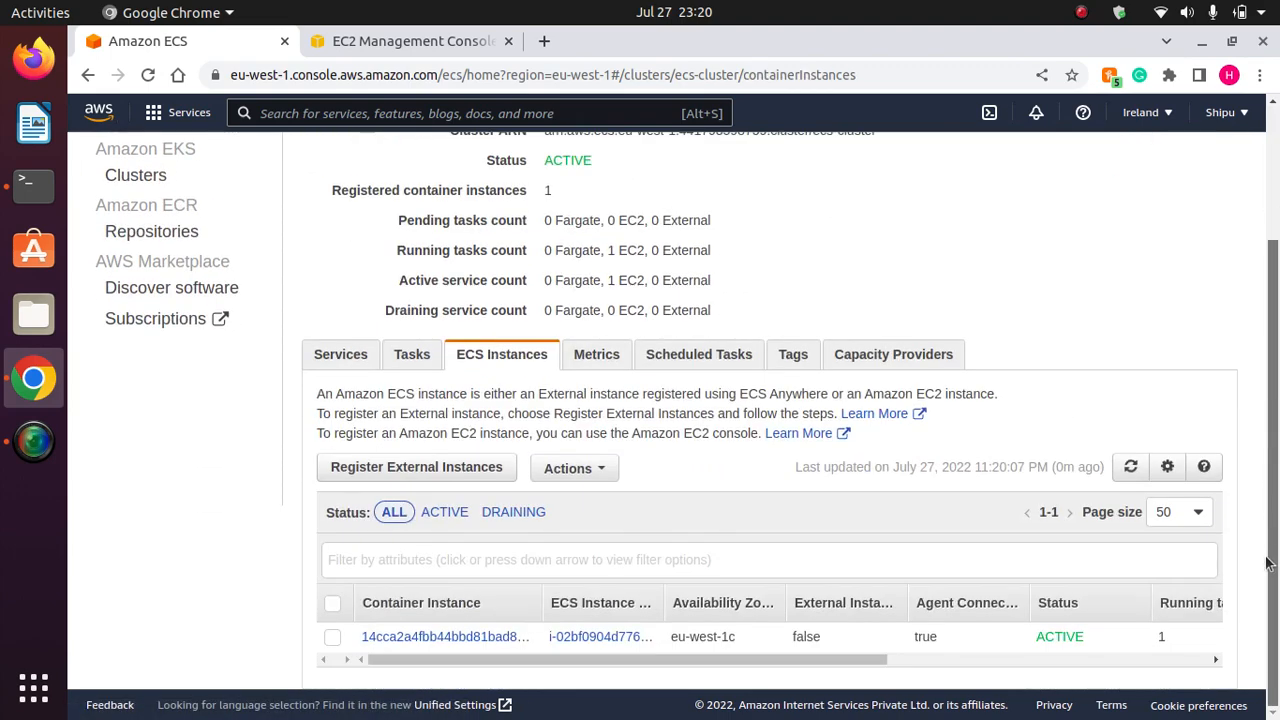
click(1136, 476)
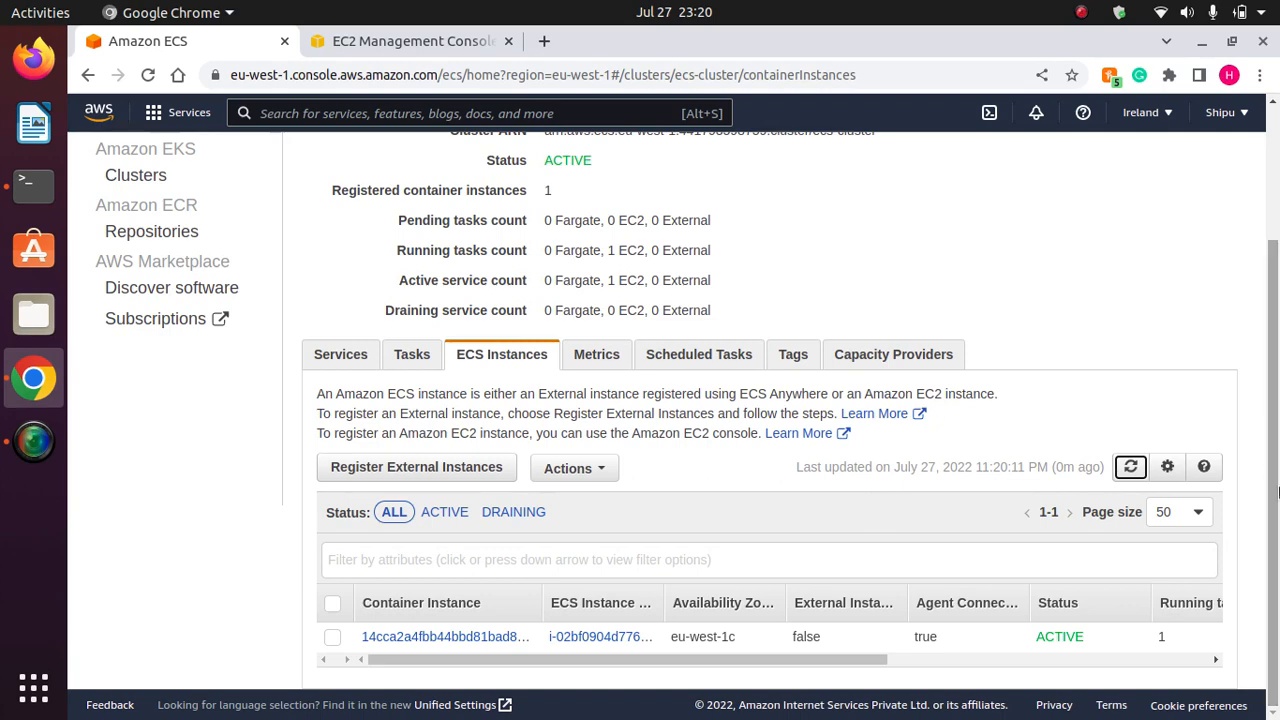
click(1132, 466)
click(1132, 467)
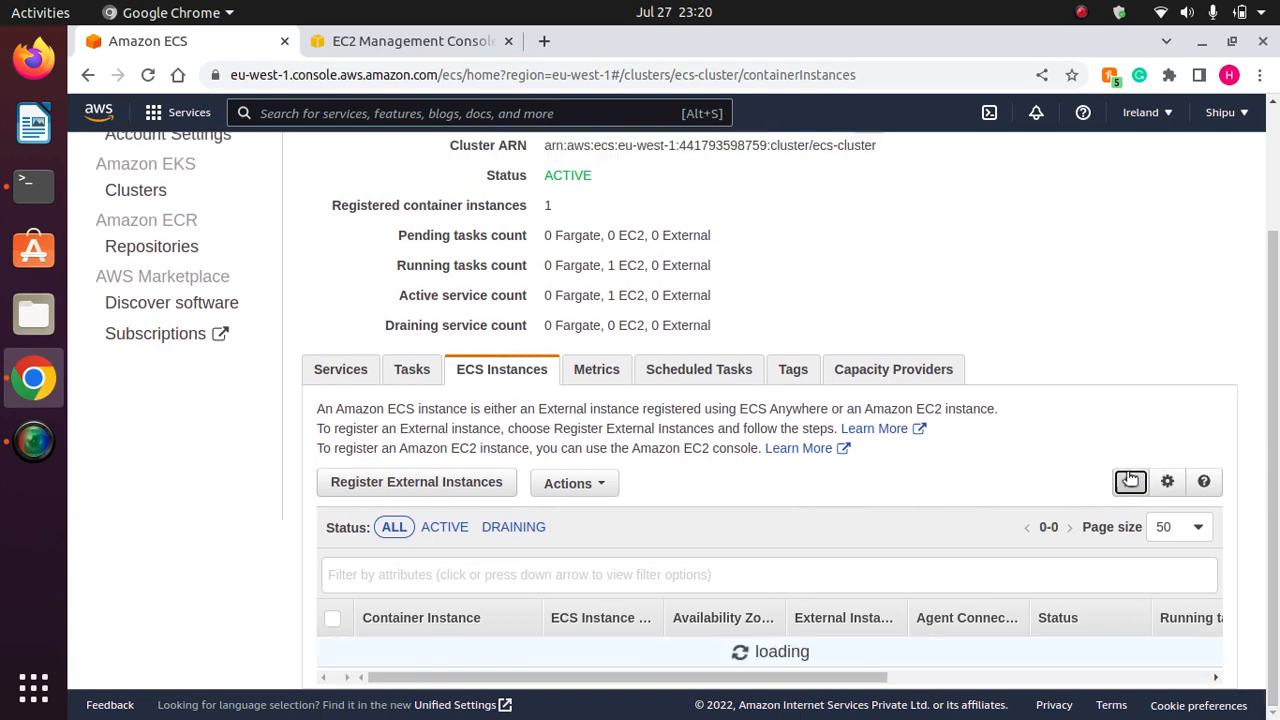
click(1130, 468)
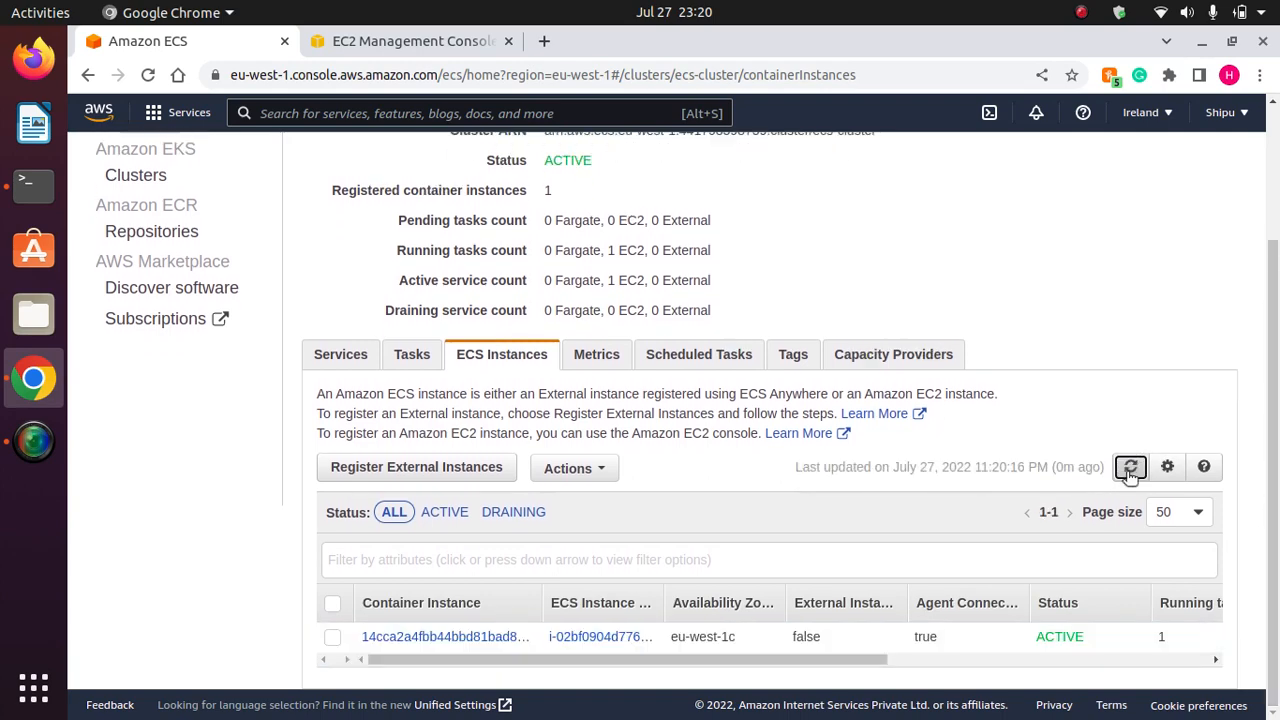
click(1131, 469)
click(1131, 469)
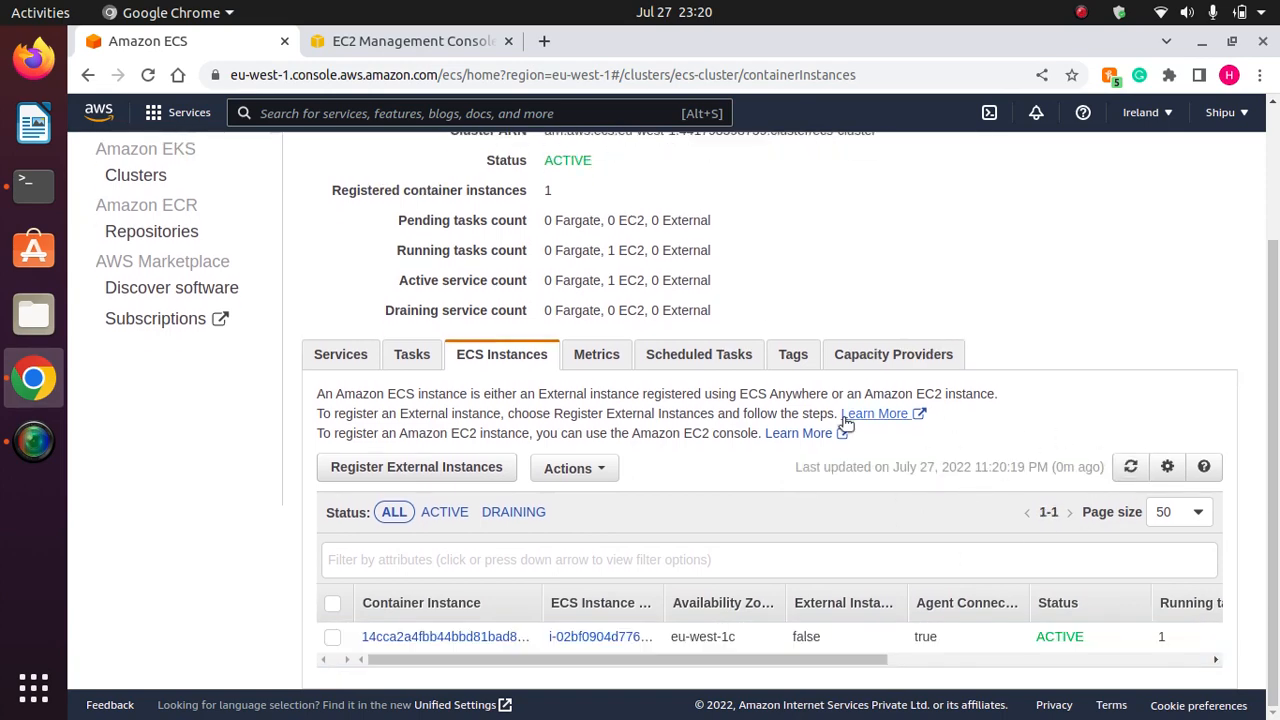
click(345, 354)
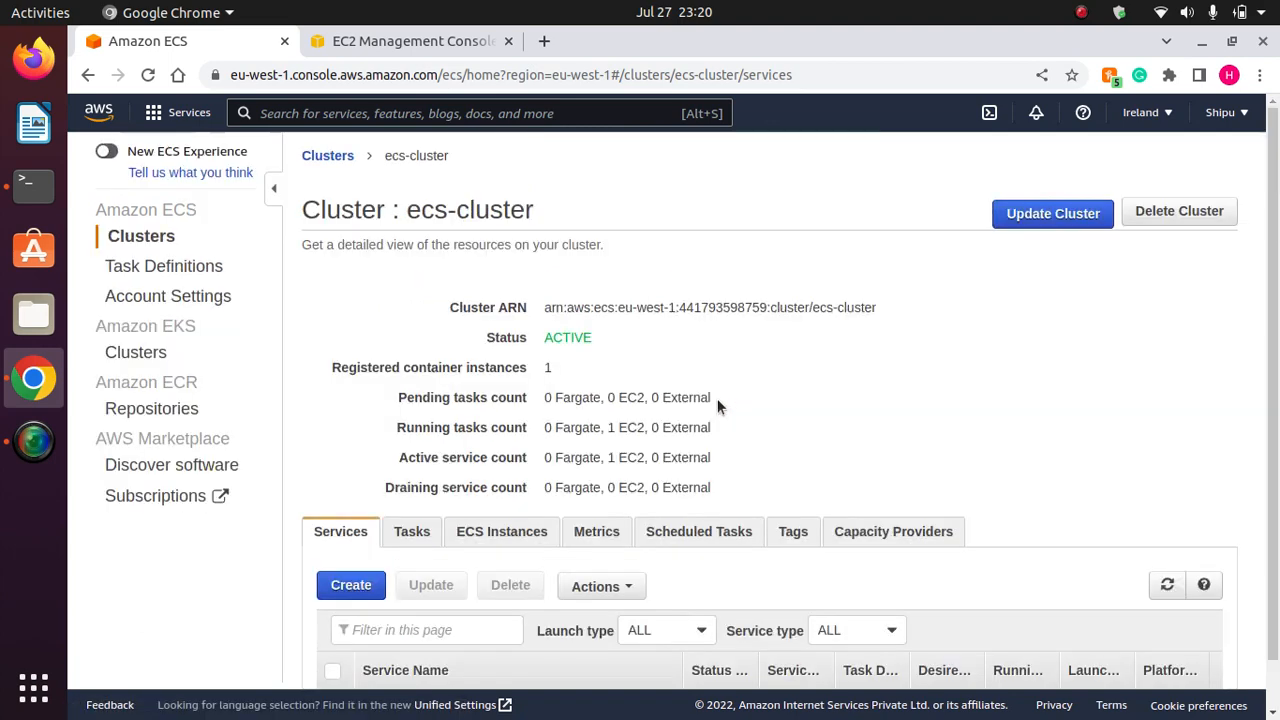
scroll(1000, 407, down, 1)
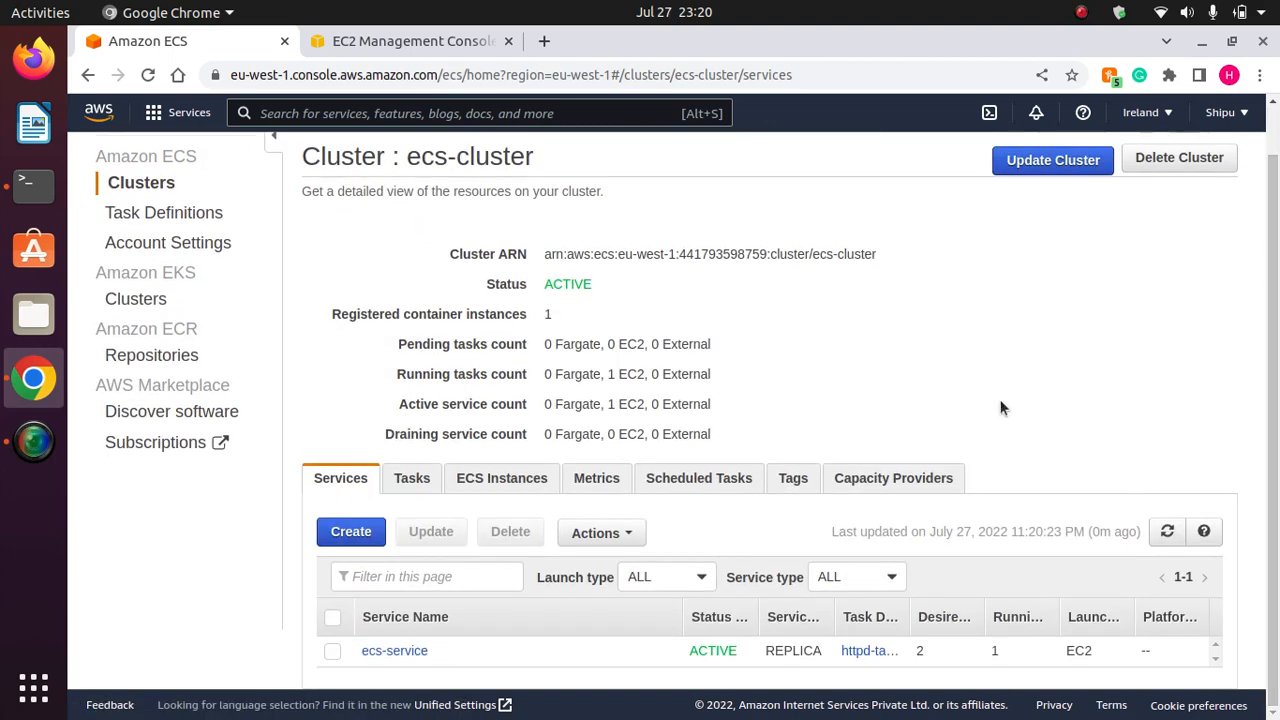
click(1081, 12)
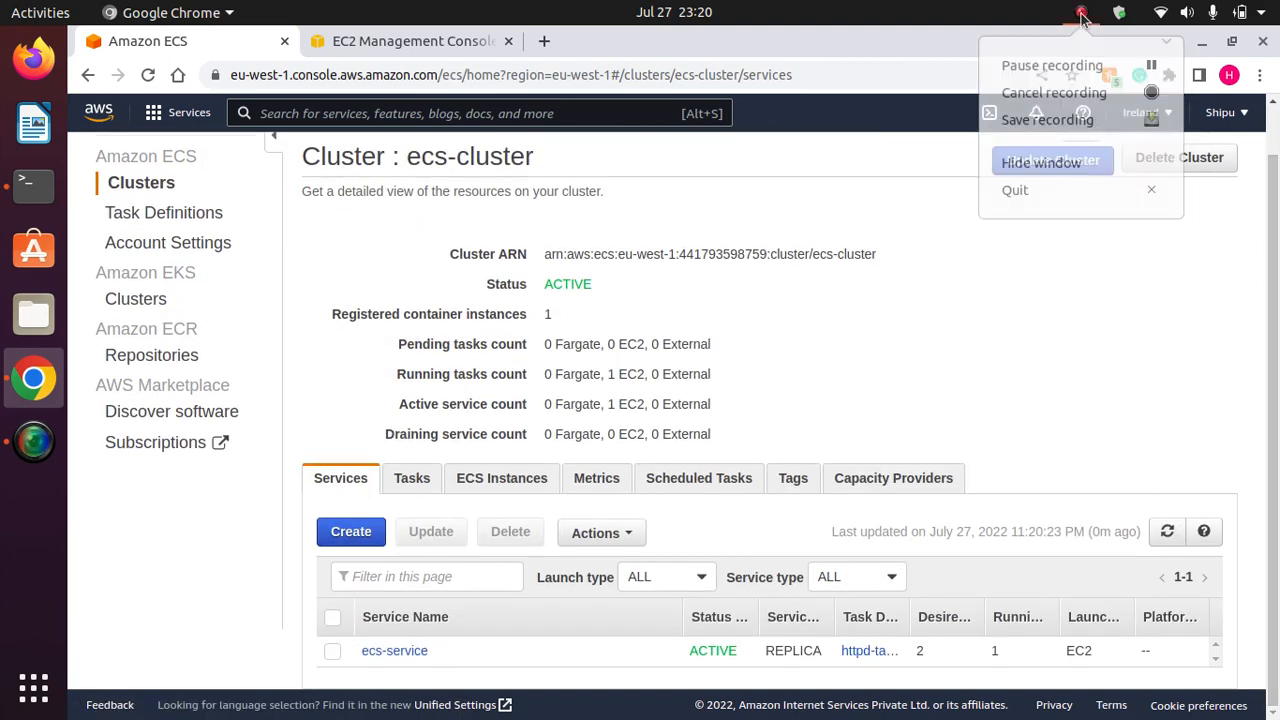
click(1084, 70)
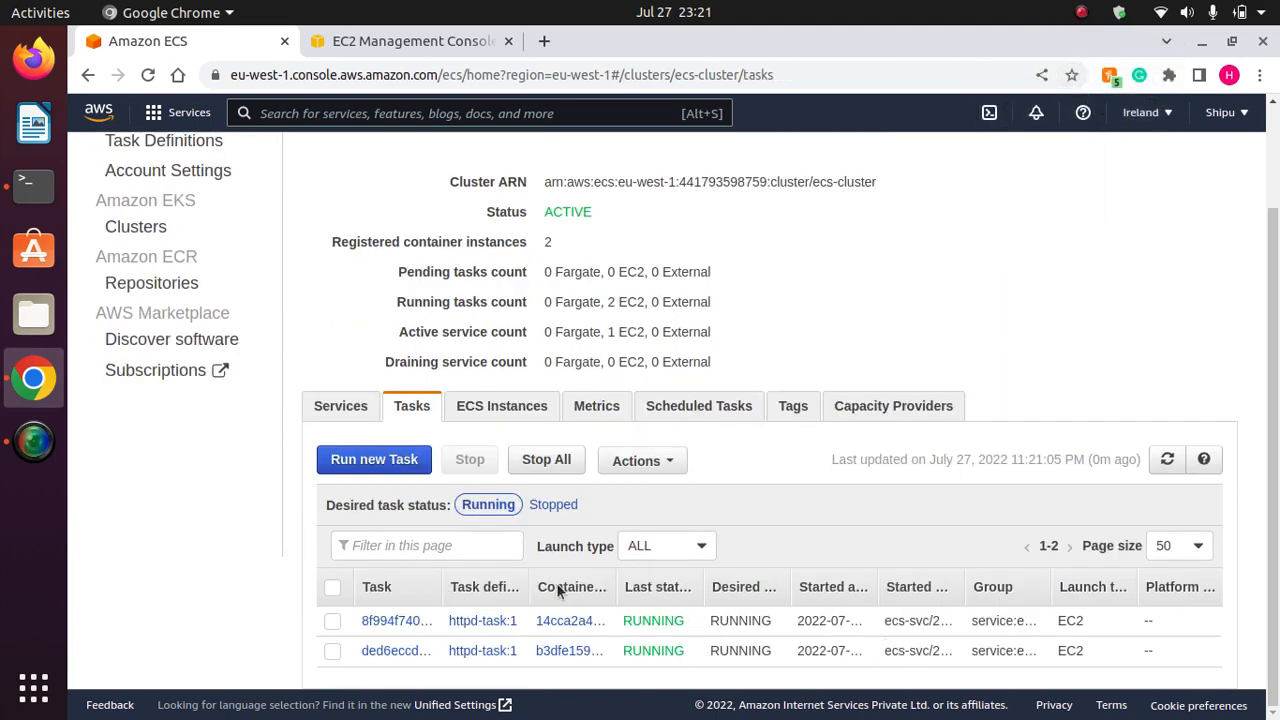
Review the services of ecs-cluster, then examine its running tasks with the Task, Task definition and Container instance columns widened.
click(350, 408)
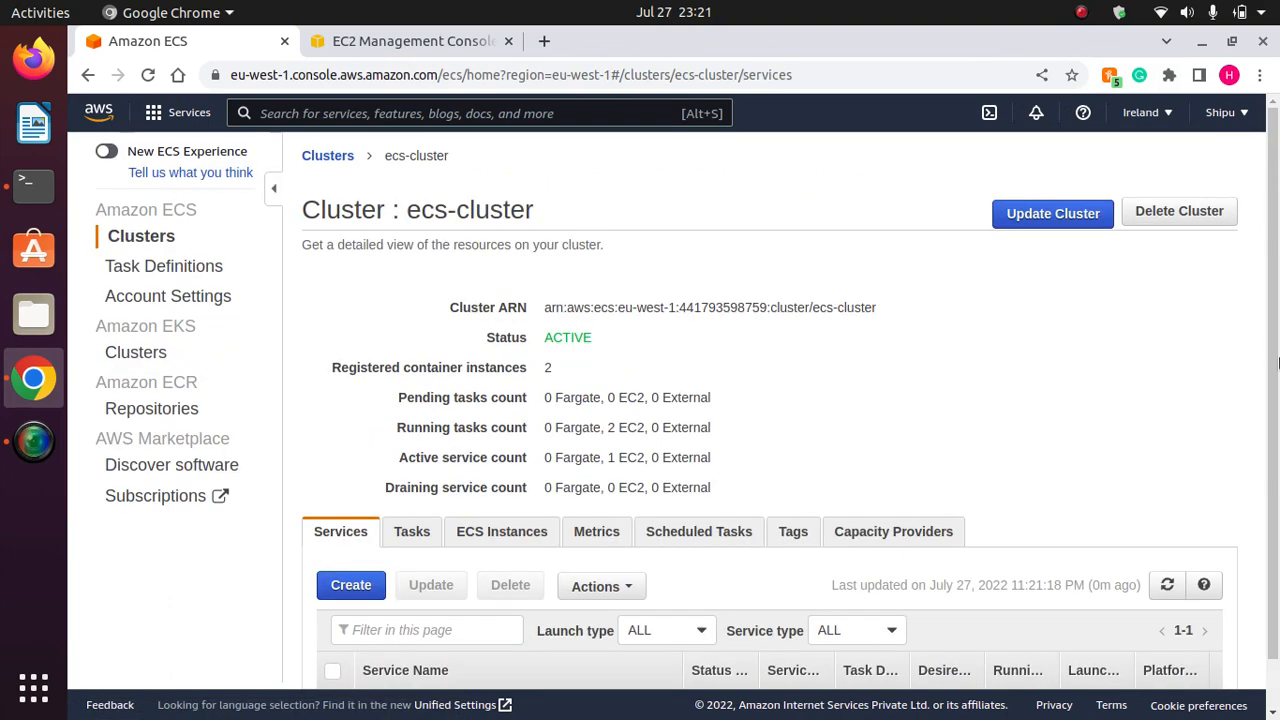
scroll(1270, 380, down, 1)
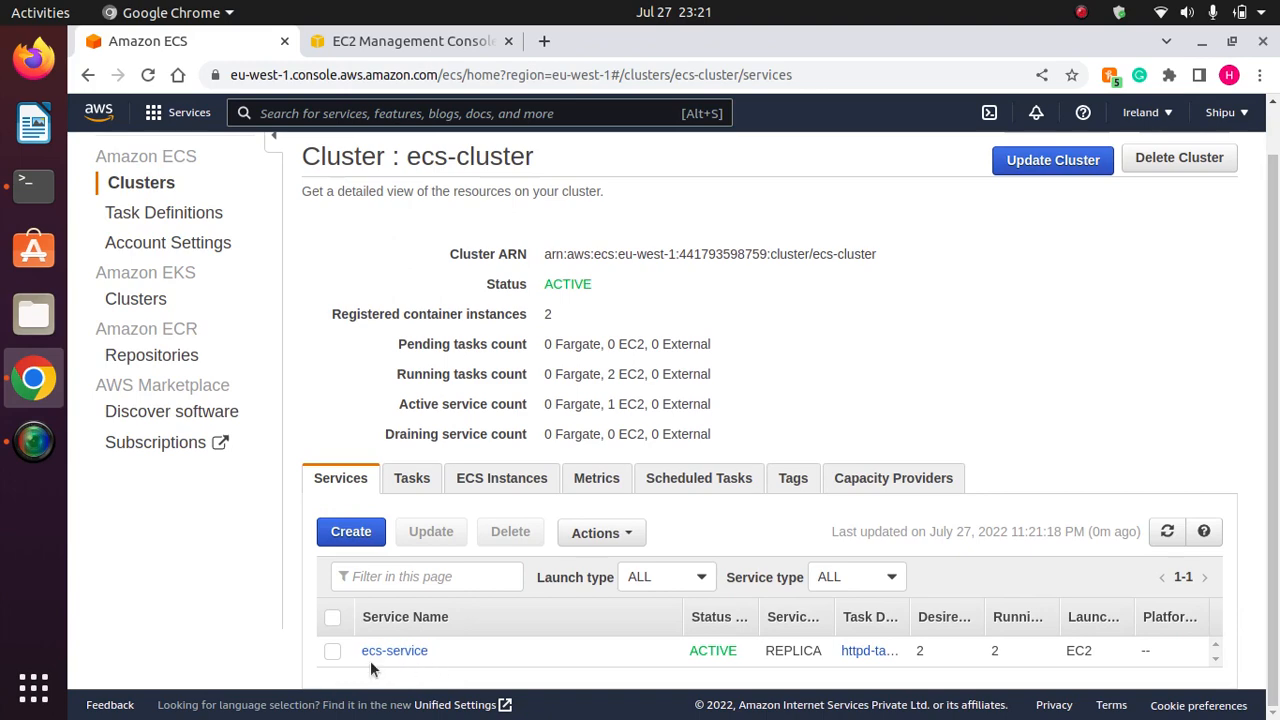
click(411, 478)
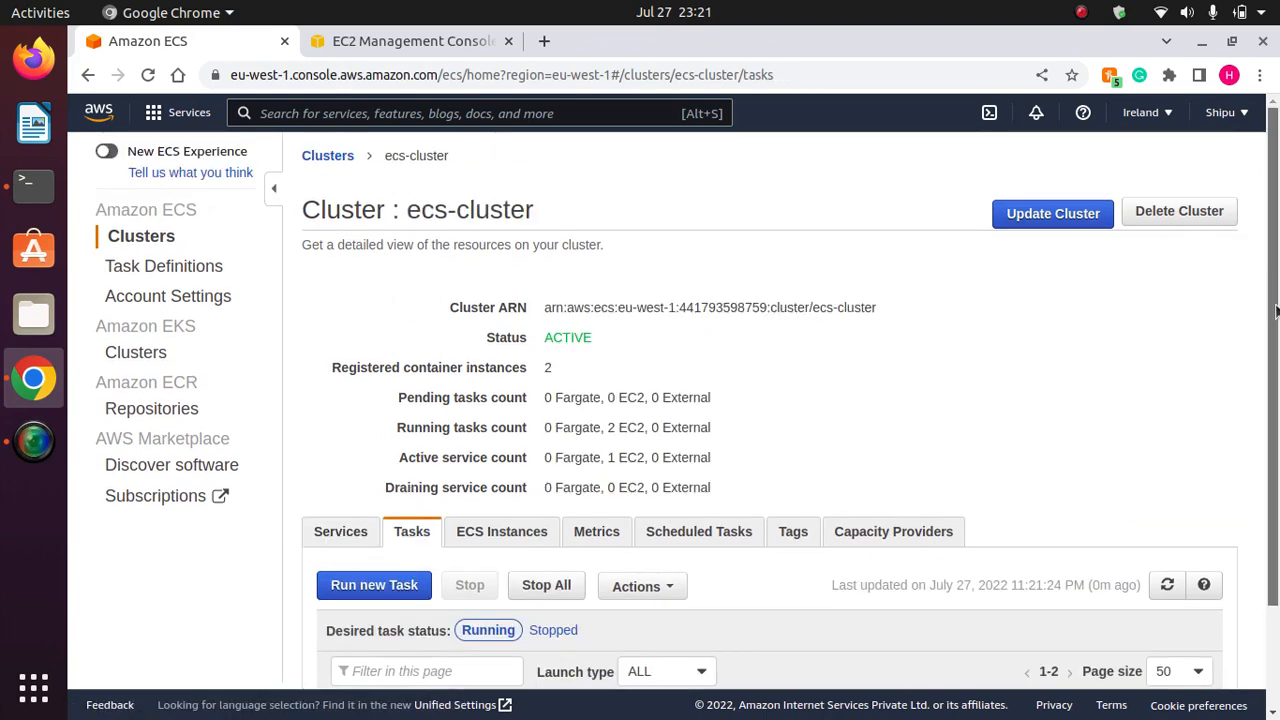
scroll(1186, 466, down, 2)
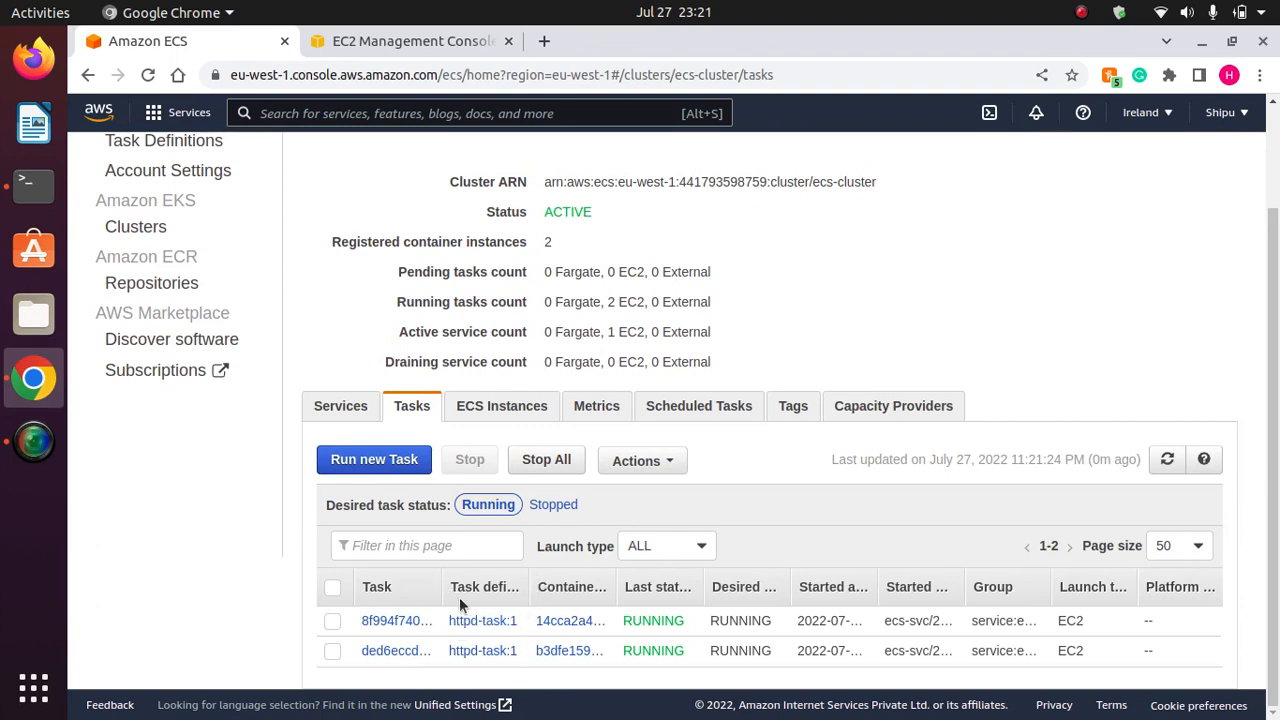
drag(441, 590, 545, 590)
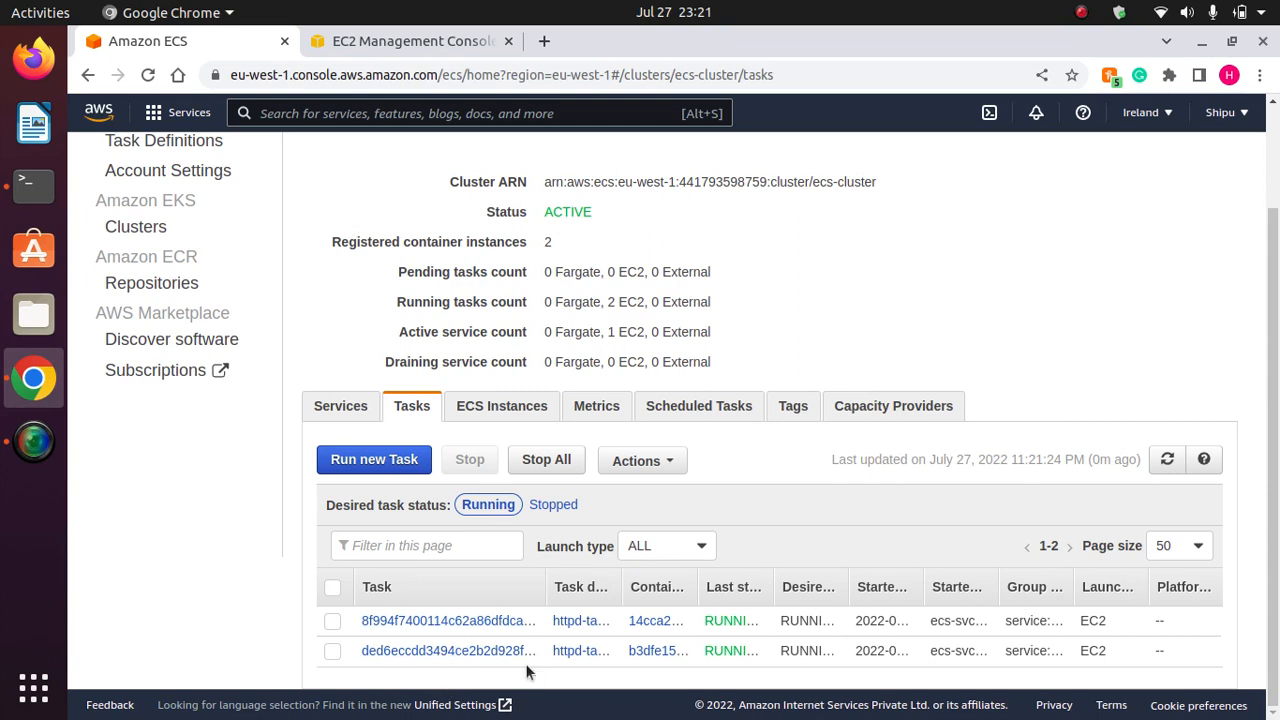
drag(624, 589, 684, 591)
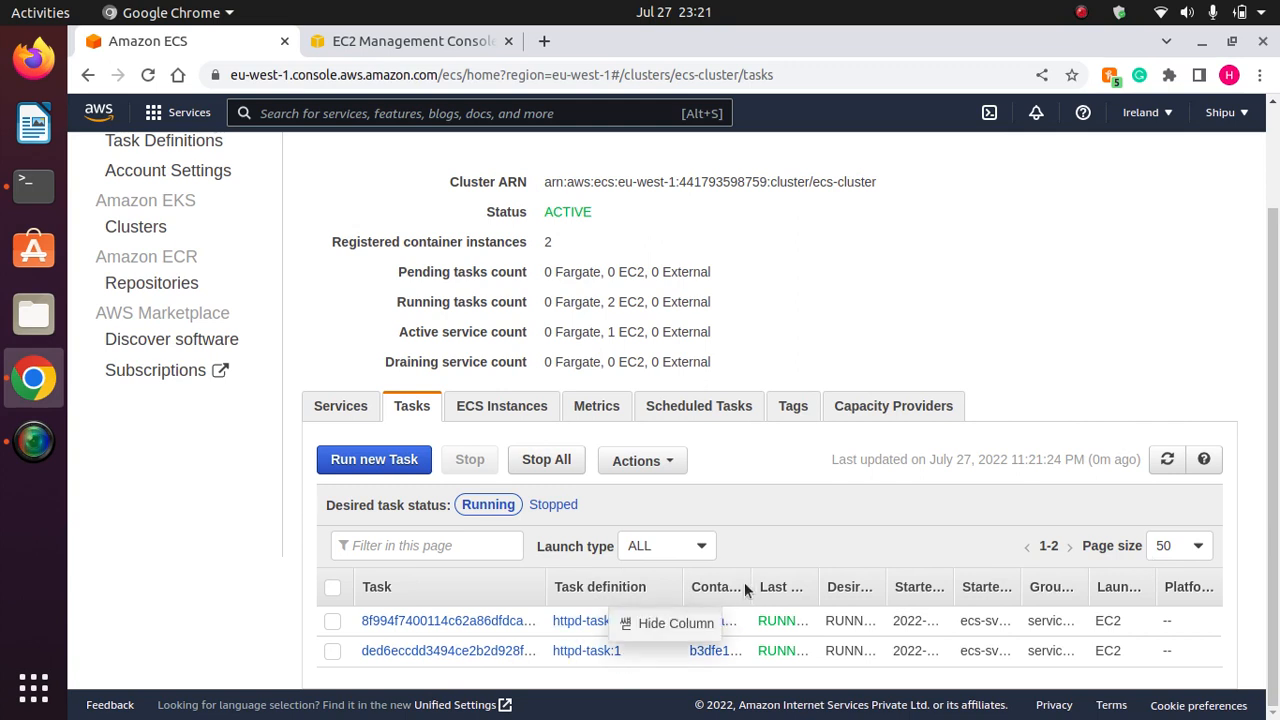
drag(746, 584, 960, 591)
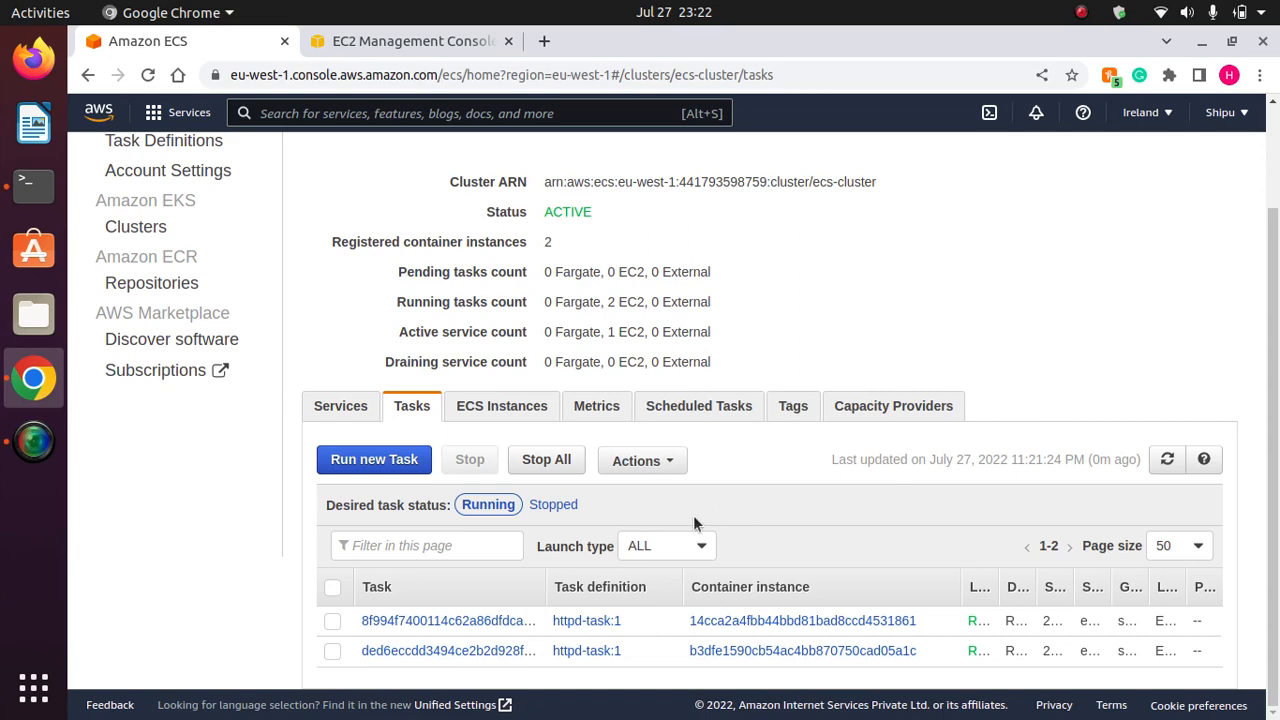
List the cluster's ECS instances with the Container Instance and ECS Instance columns widened, and compare the instance IDs with the EC2 console.
click(502, 410)
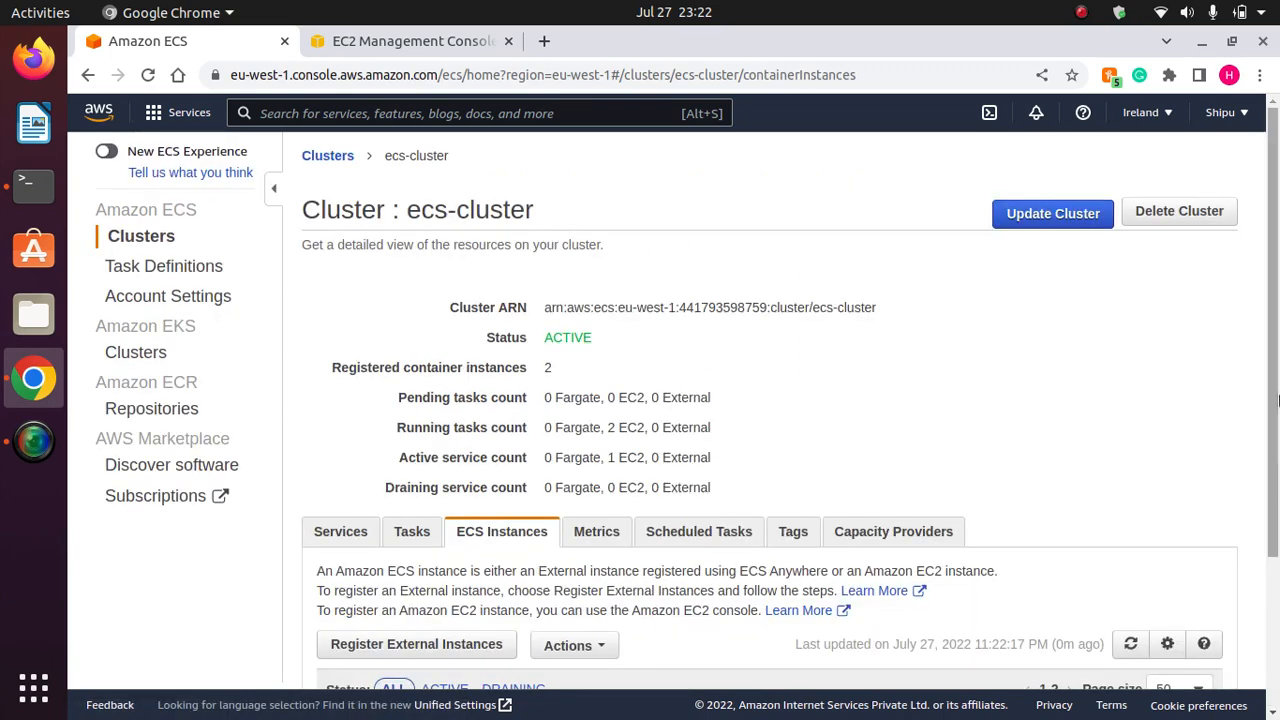
scroll(900, 377, down, 3)
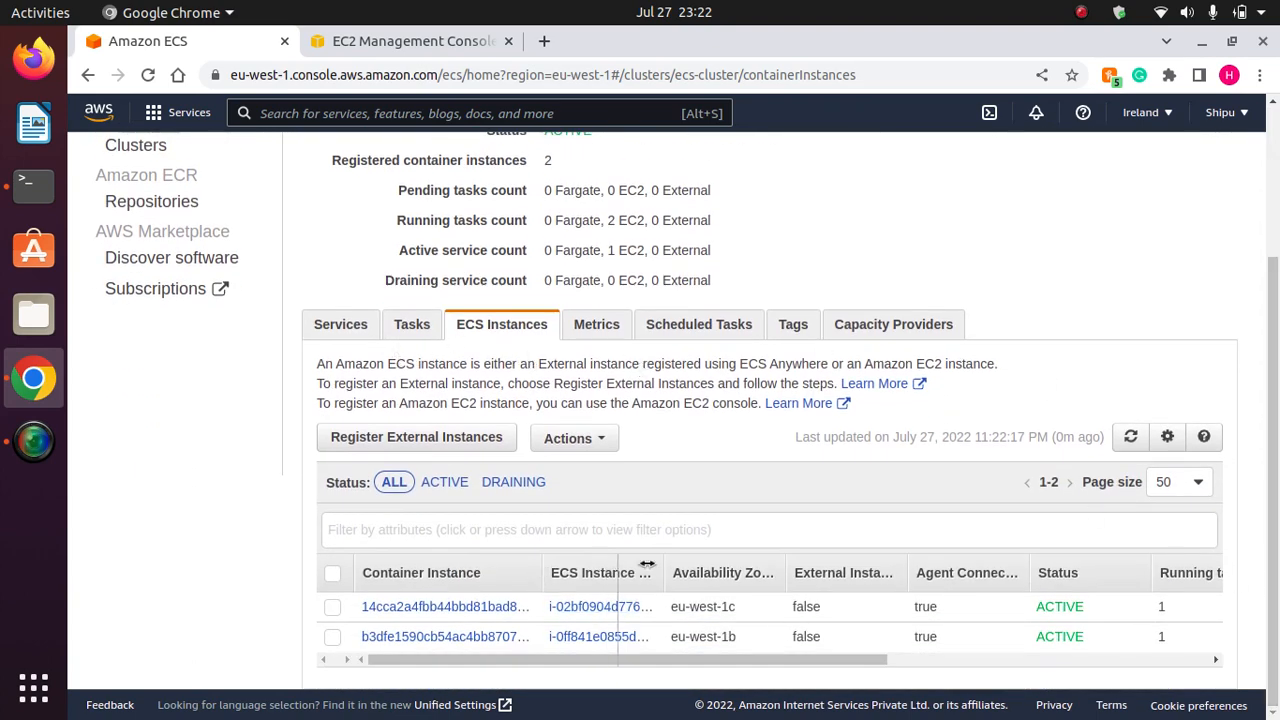
drag(647, 565, 649, 566)
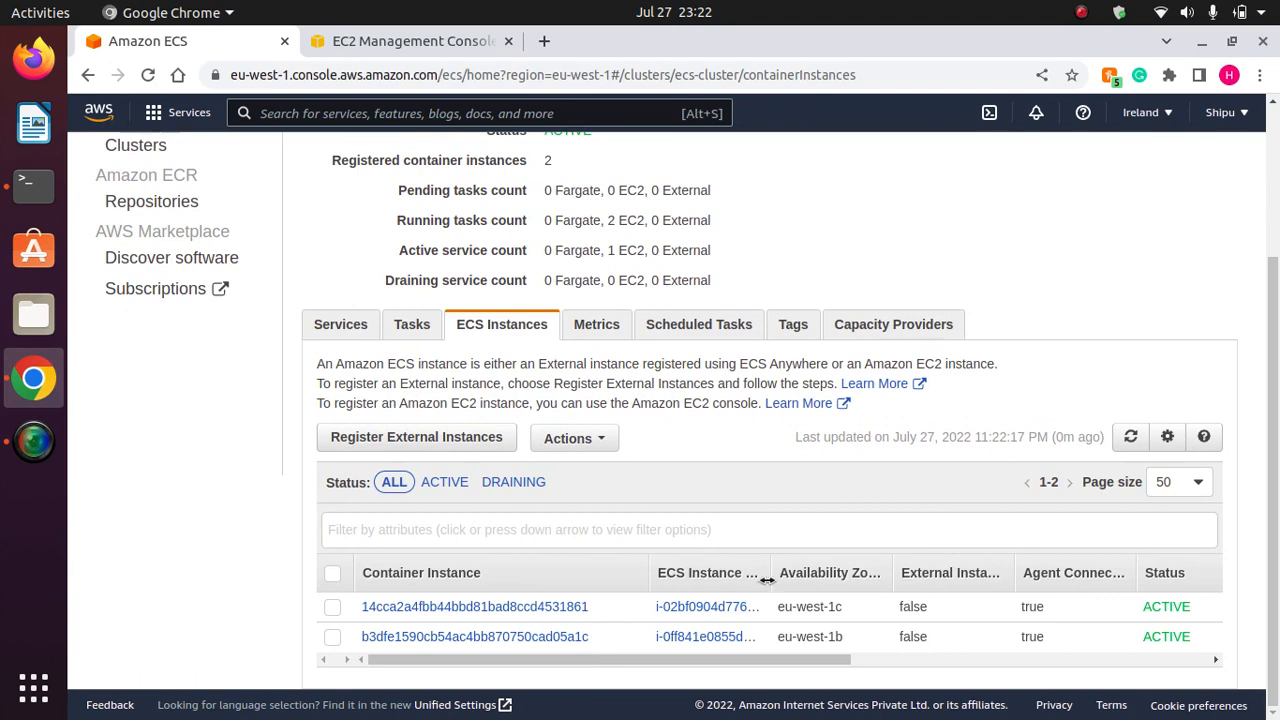
drag(766, 579, 890, 579)
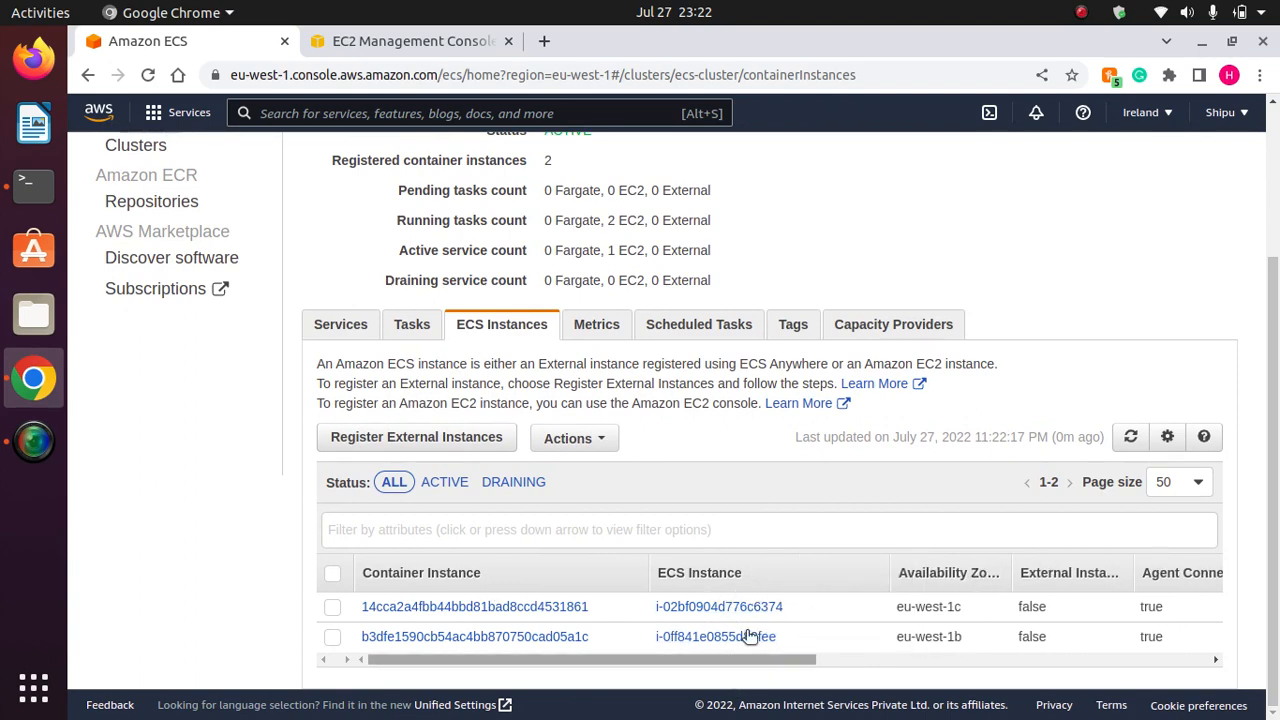
click(395, 41)
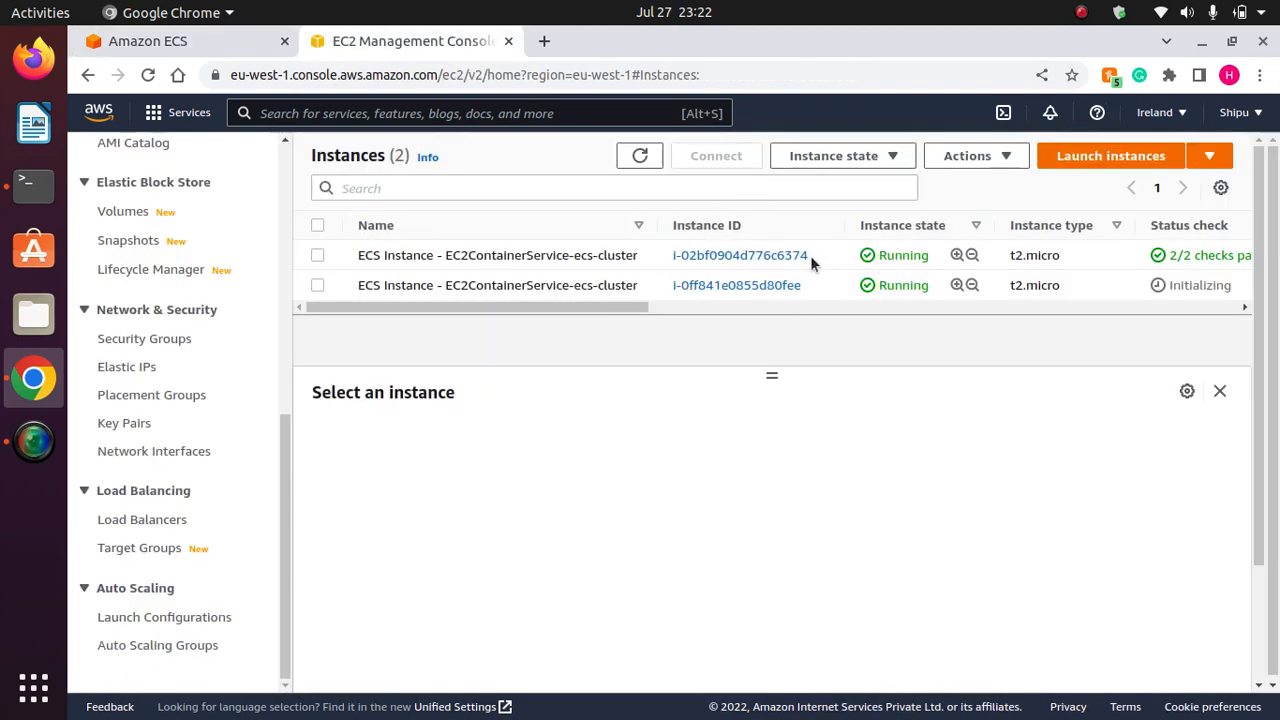
click(177, 41)
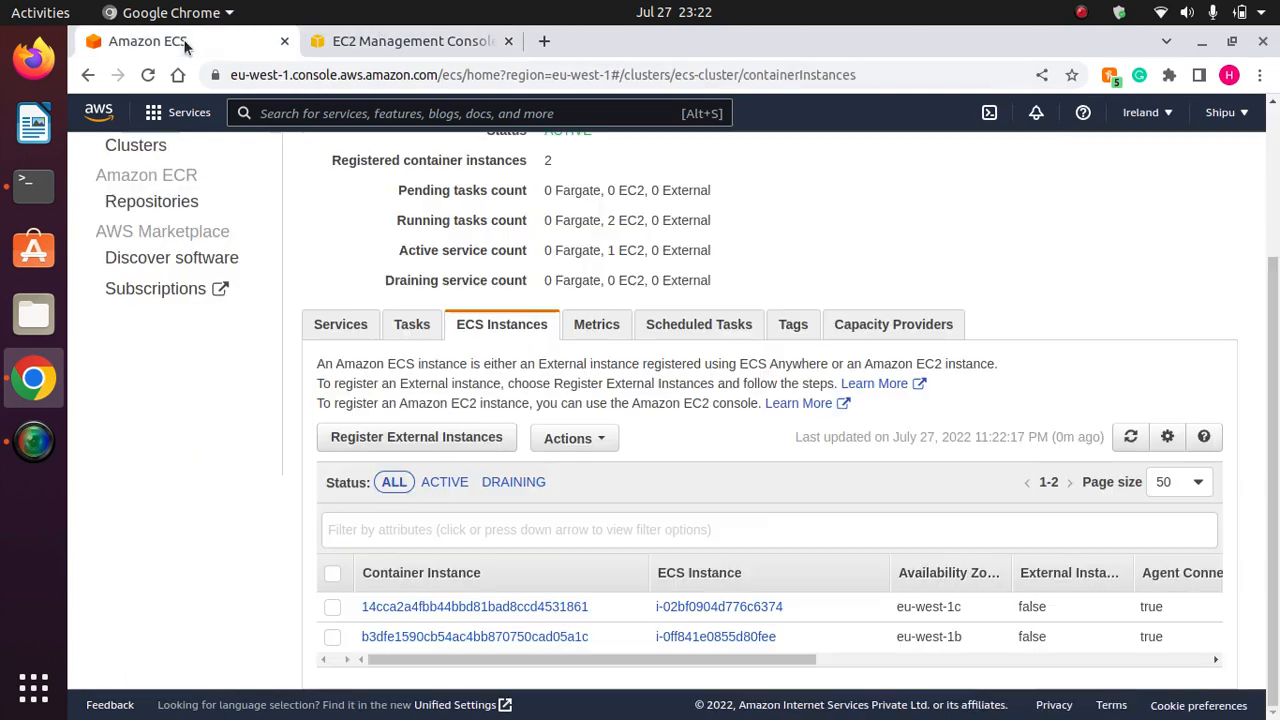
Check the metrics of ecs-cluster, then review its services together with the cluster's task and service counts.
click(593, 324)
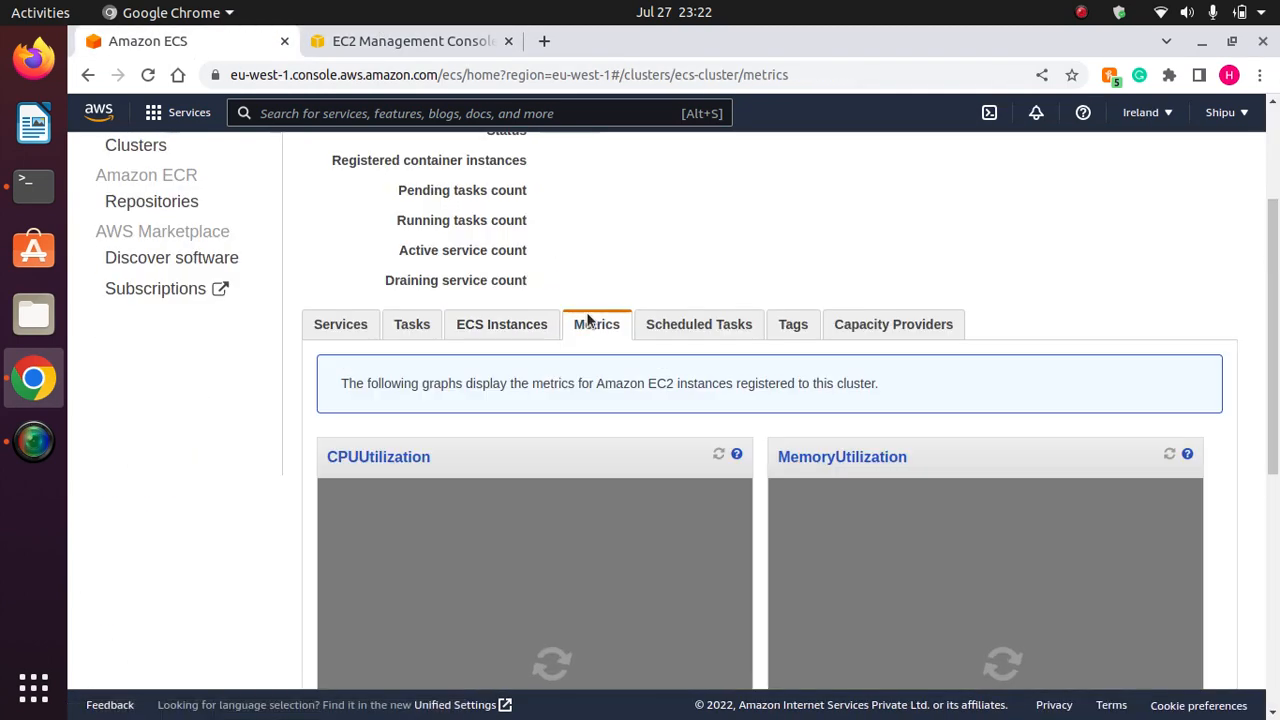
click(340, 326)
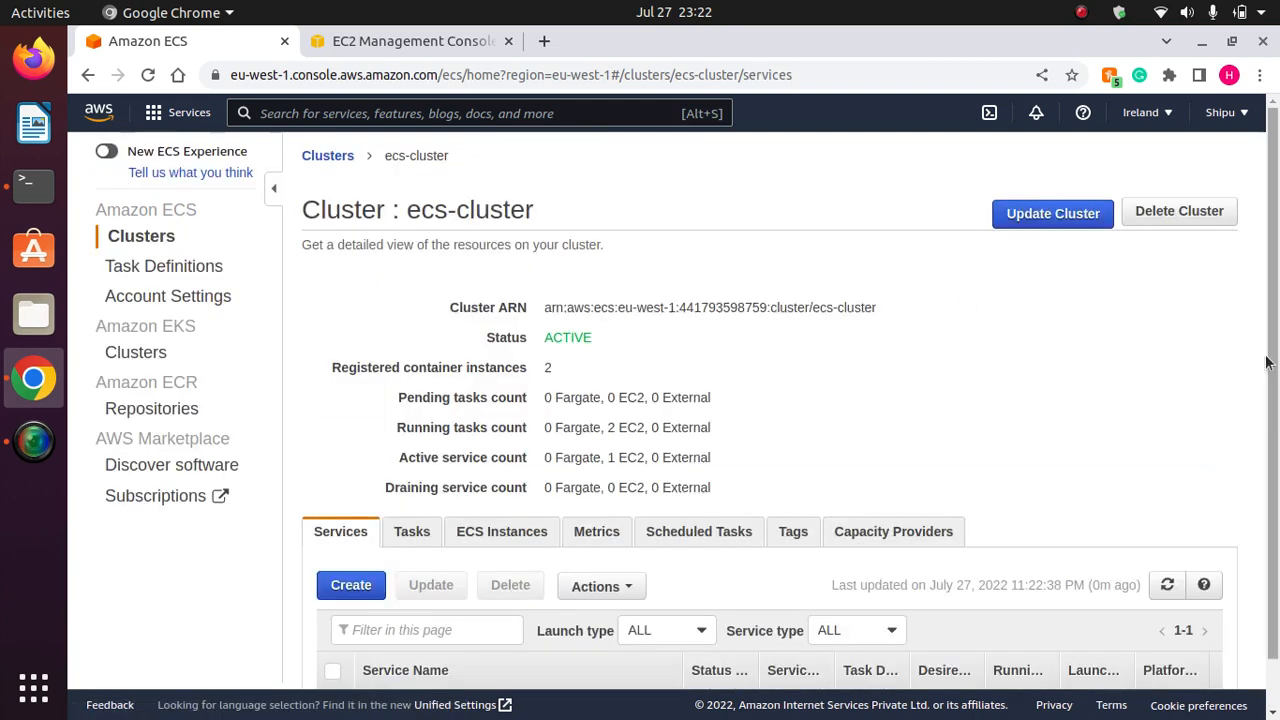
scroll(1276, 470, down, 1)
scroll(1277, 470, up, 1)
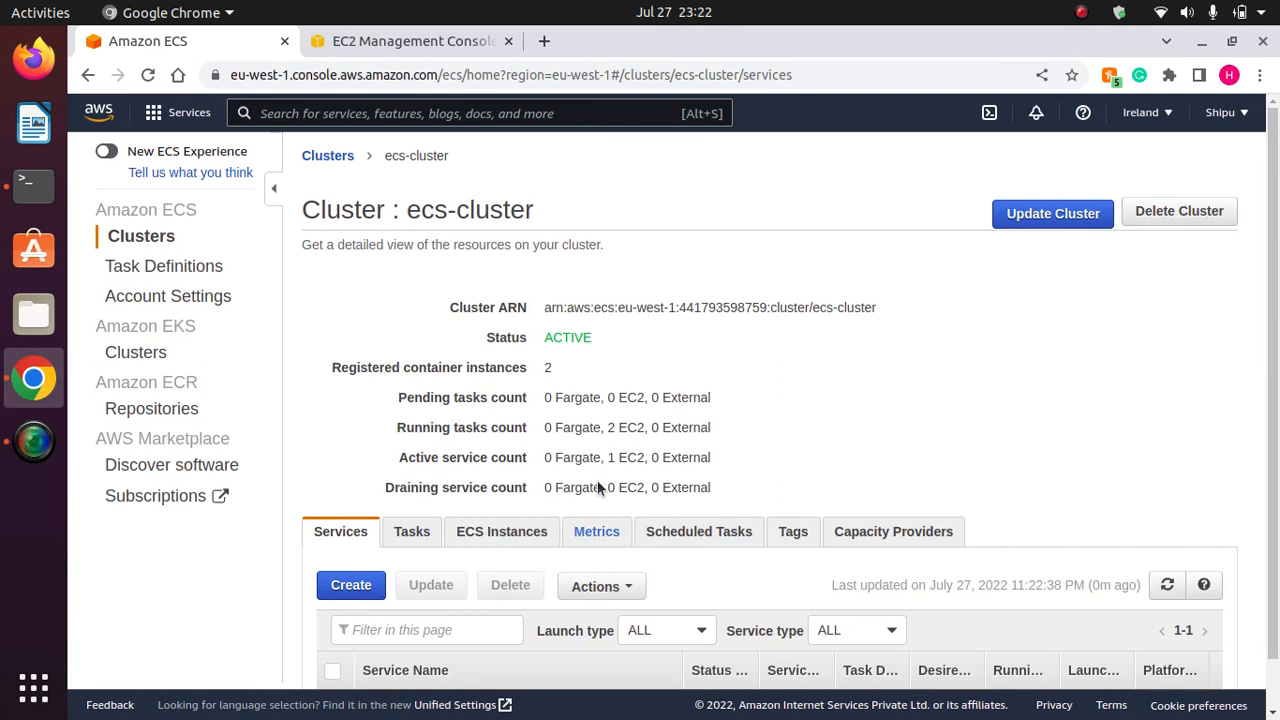
scroll(1277, 433, down, 1)
scroll(1277, 433, up, 1)
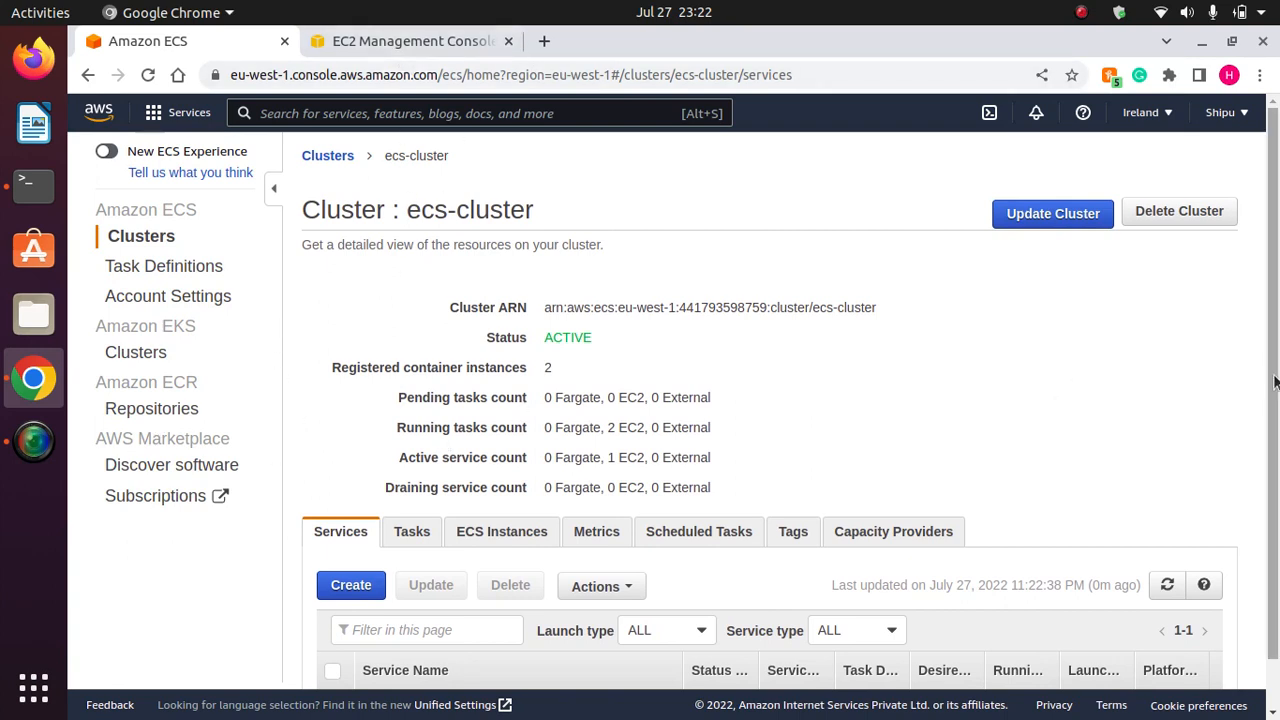
scroll(1277, 503, down, 1)
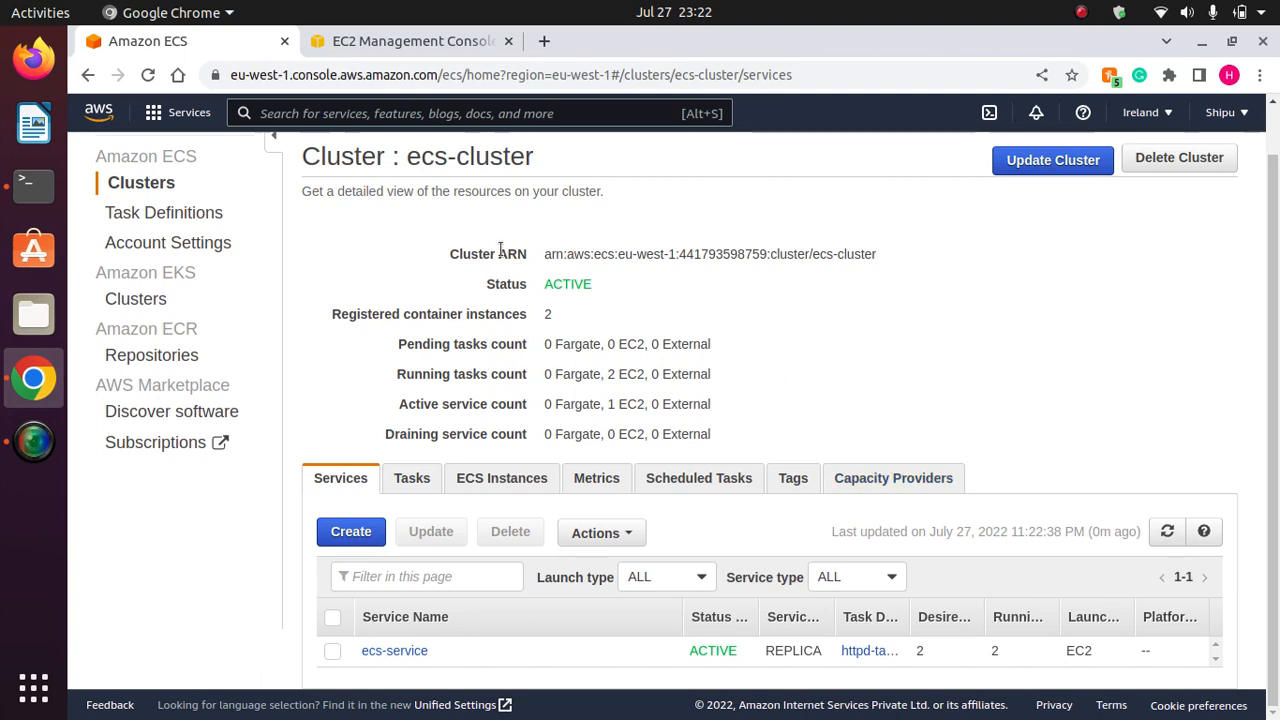
Switch to the EC2 console and look over the load balancing options available alongside the instance list.
click(393, 44)
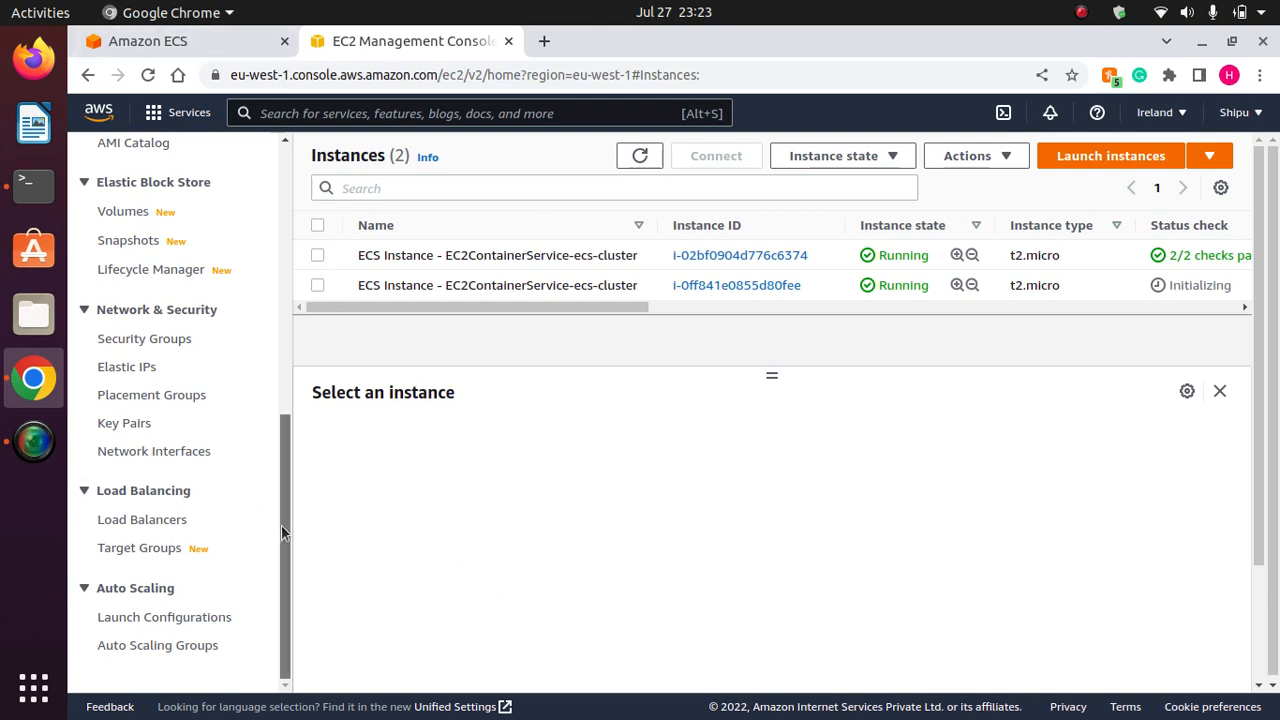
scroll(286, 525, up, 1)
scroll(289, 560, down, 1)
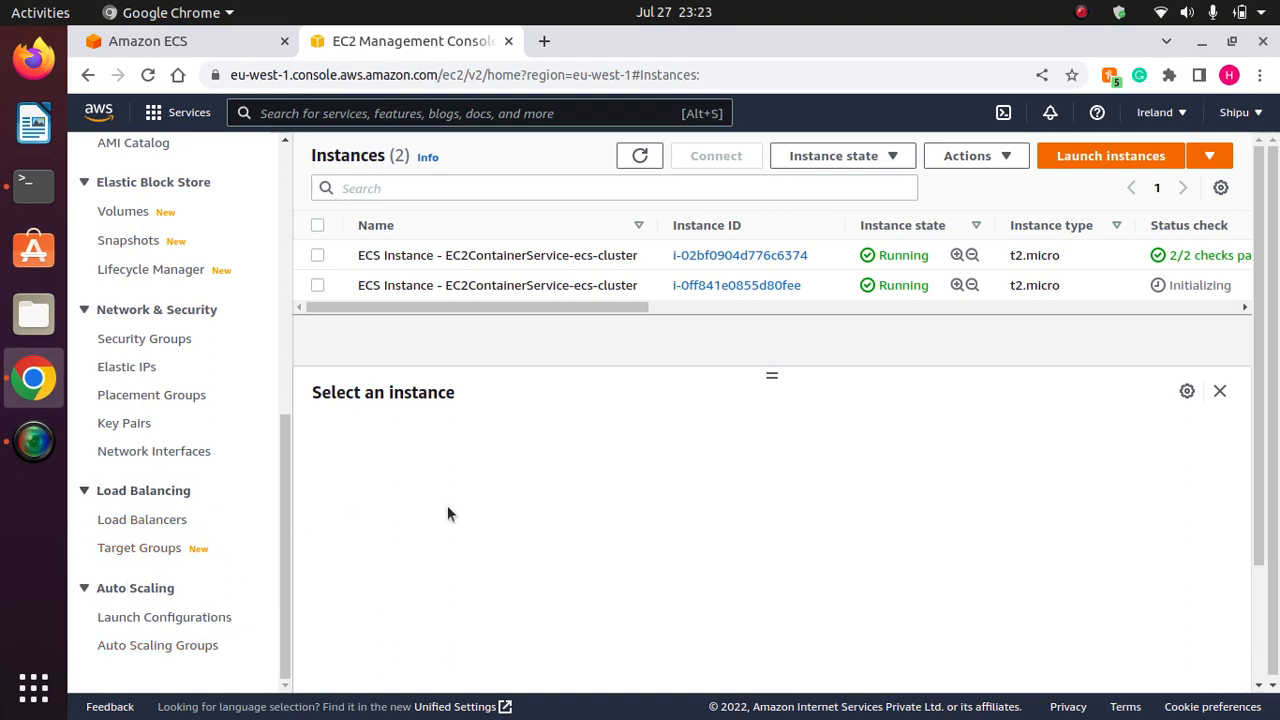
Return to the Amazon ECS console and reopen ecs-cluster from the clusters list to view its services.
click(159, 42)
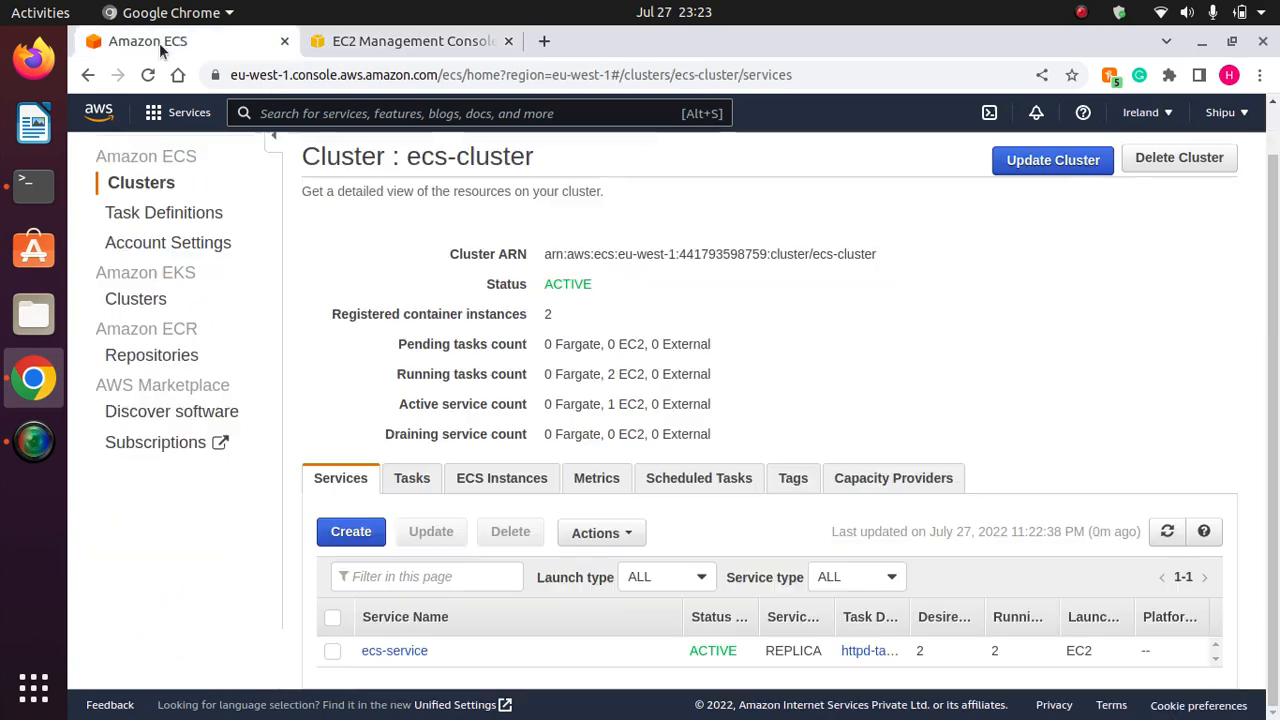
click(136, 186)
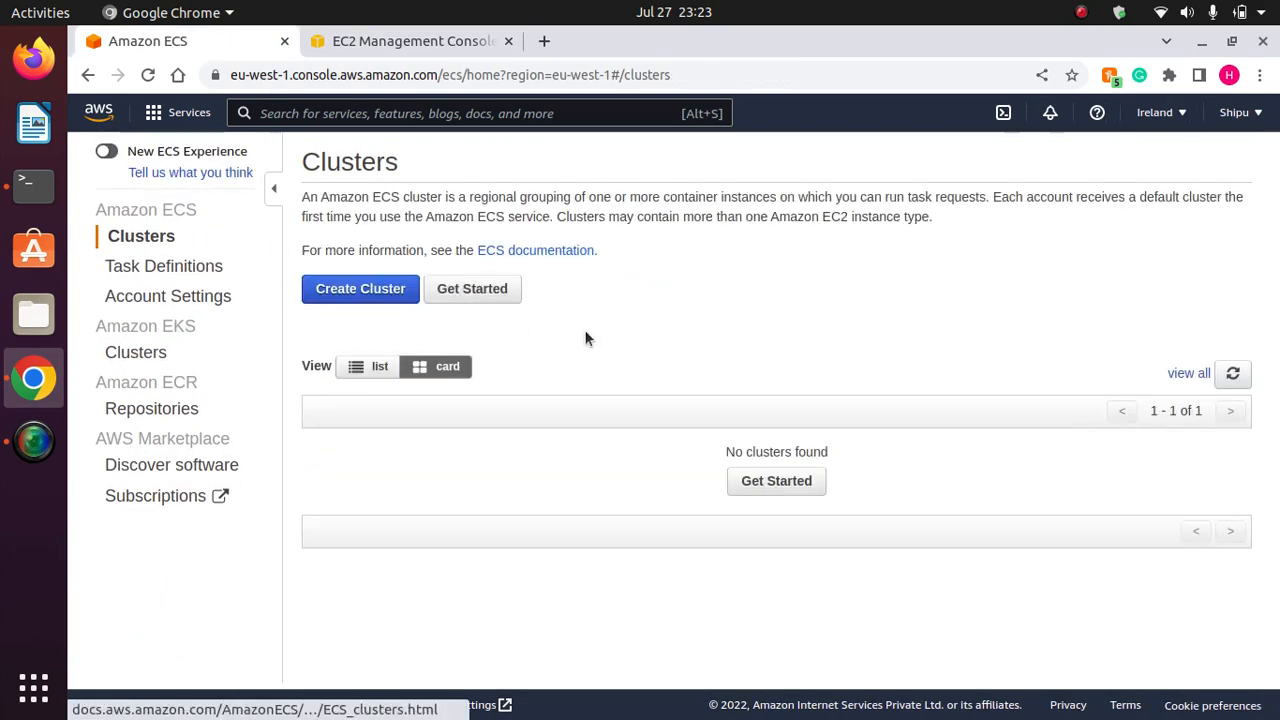
click(405, 475)
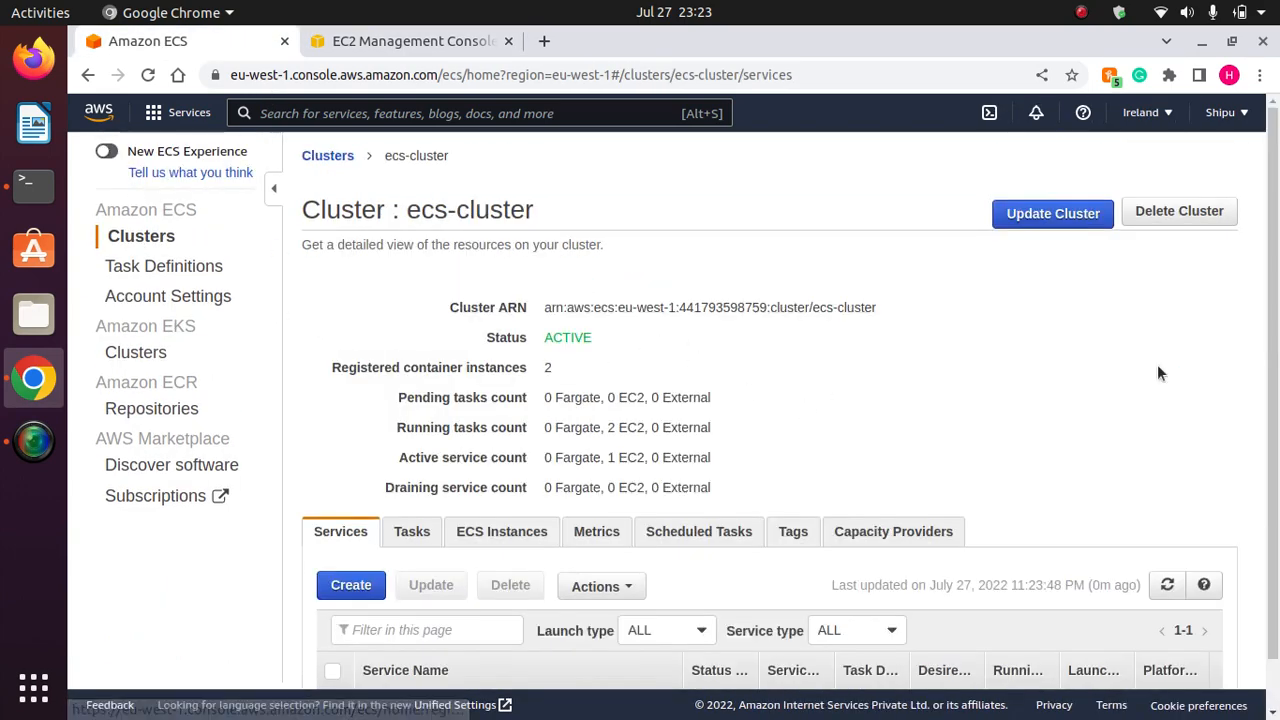
scroll(1270, 326, down, 1)
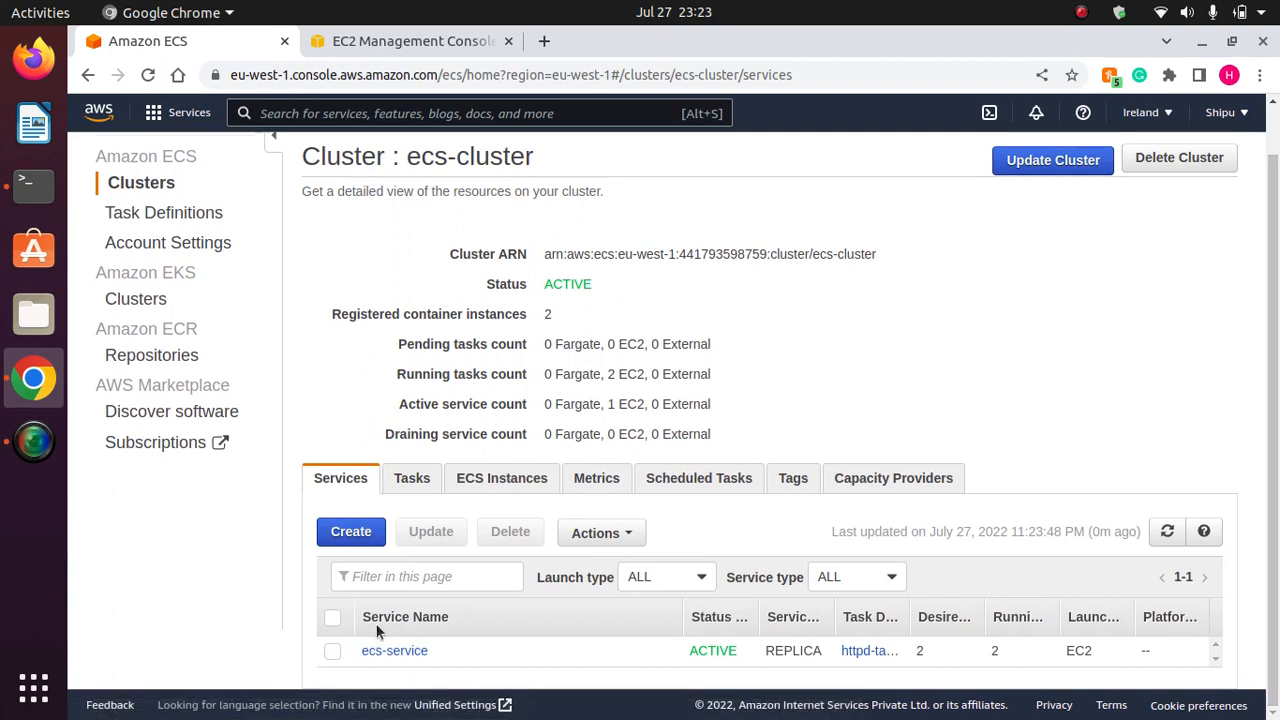
Open ecs-service for updating and go through its service configuration to the network configuration step.
click(332, 655)
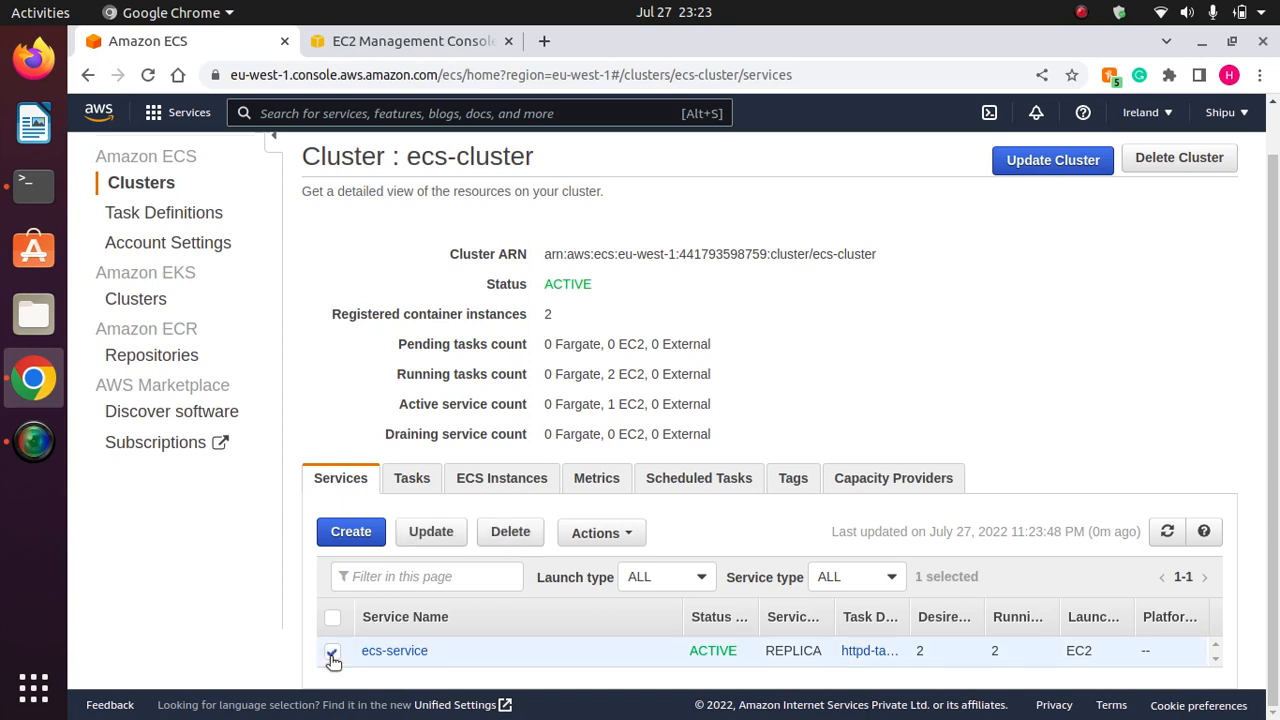
click(429, 531)
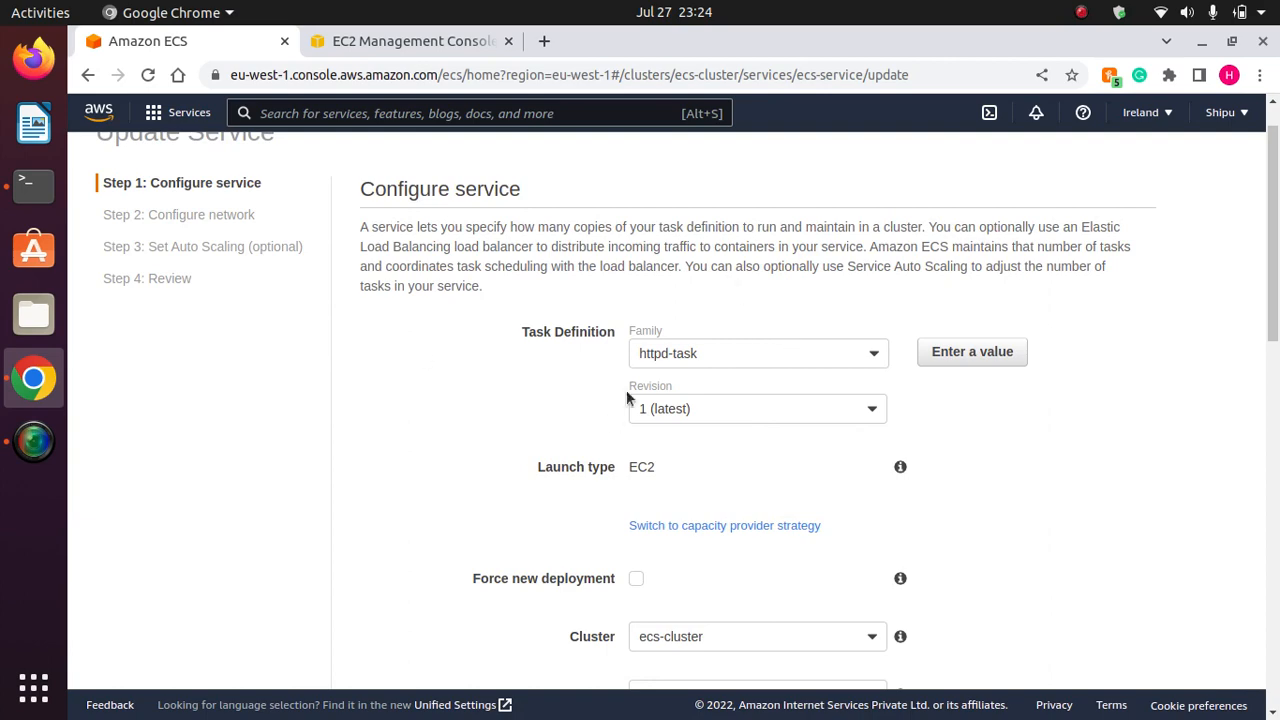
drag(1263, 275, 1262, 655)
click(1100, 646)
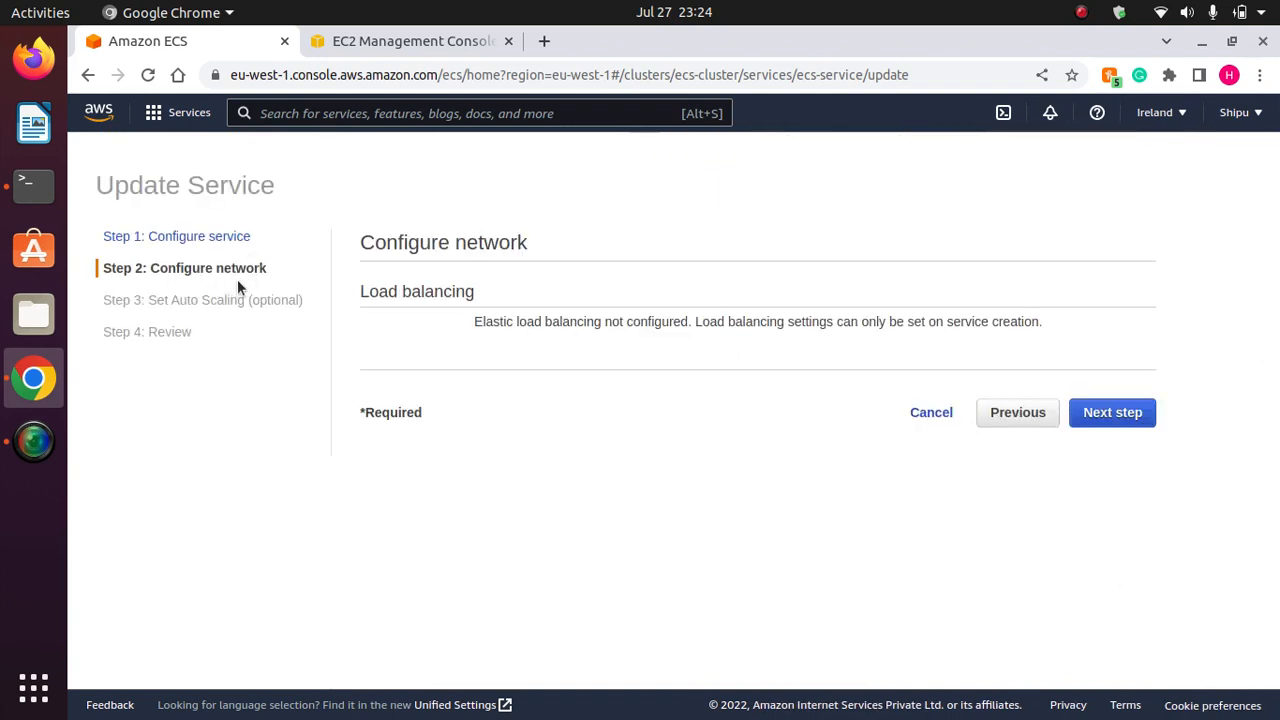
Read the load balancing note in the network configuration of ecs-service, then cancel the service update.
drag(1045, 321, 455, 329)
click(546, 346)
drag(1045, 322, 448, 323)
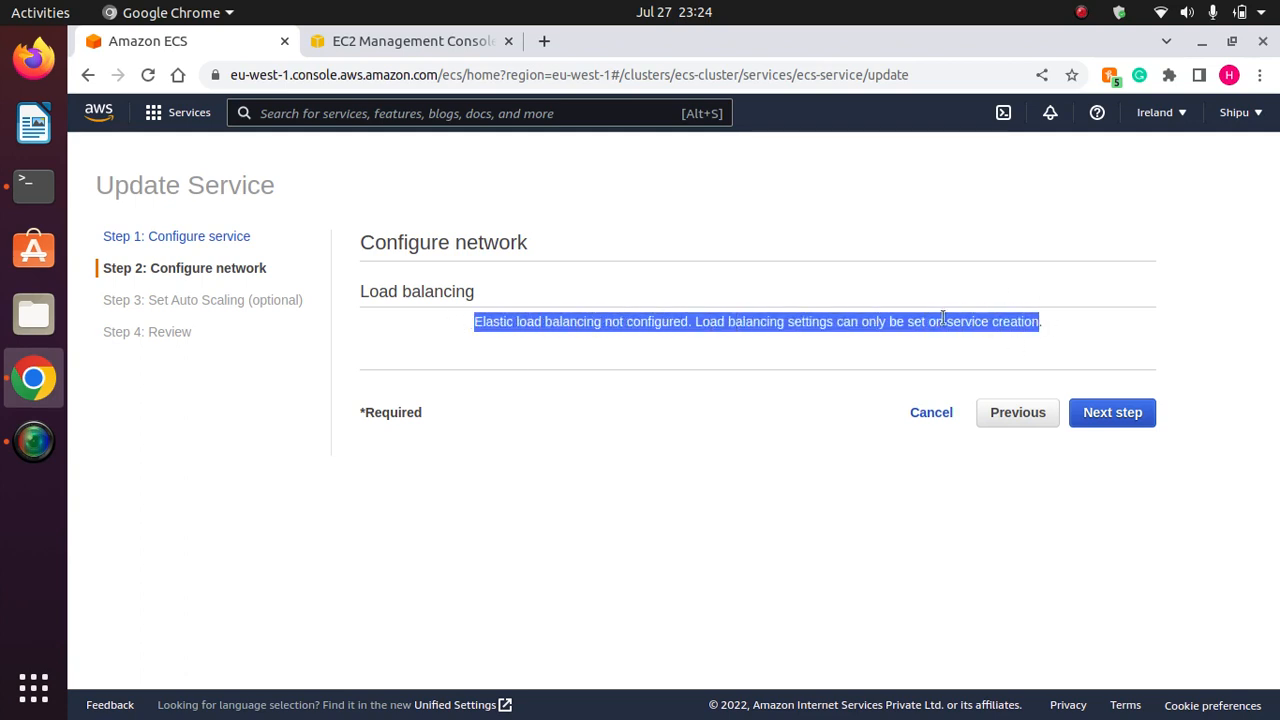
click(411, 296)
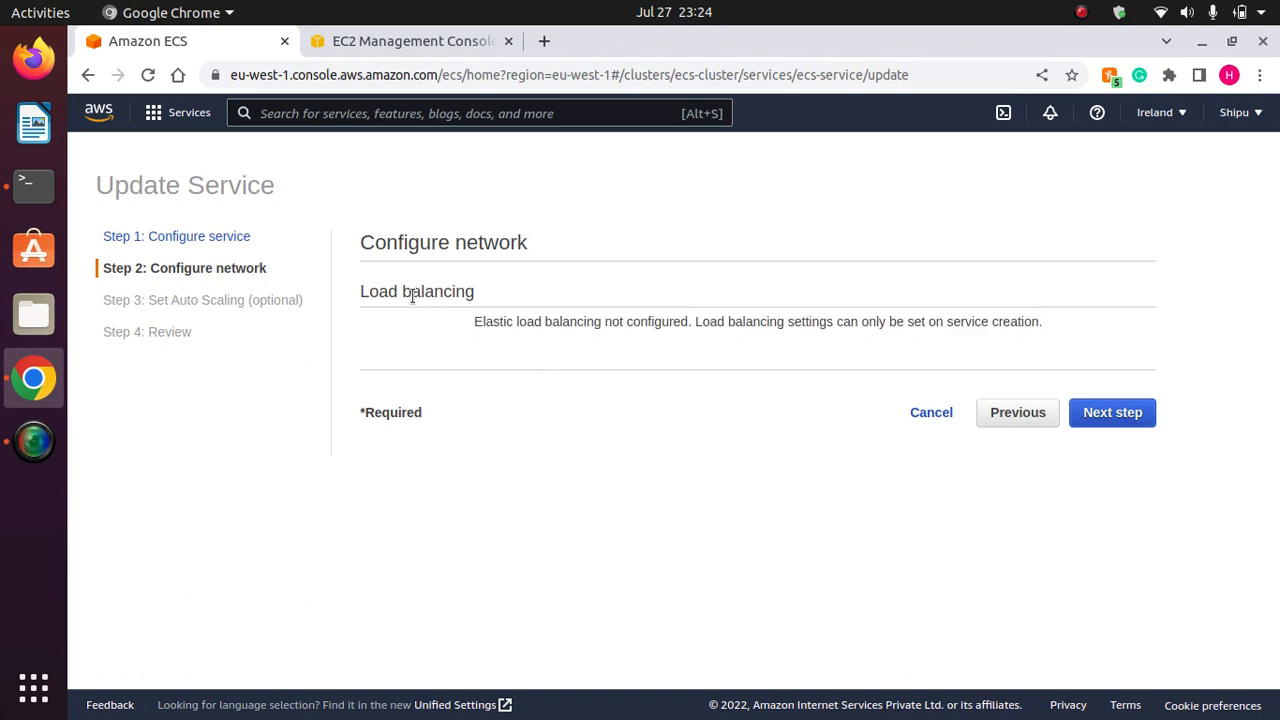
double_click(411, 296)
drag(493, 323, 1046, 316)
click(1042, 314)
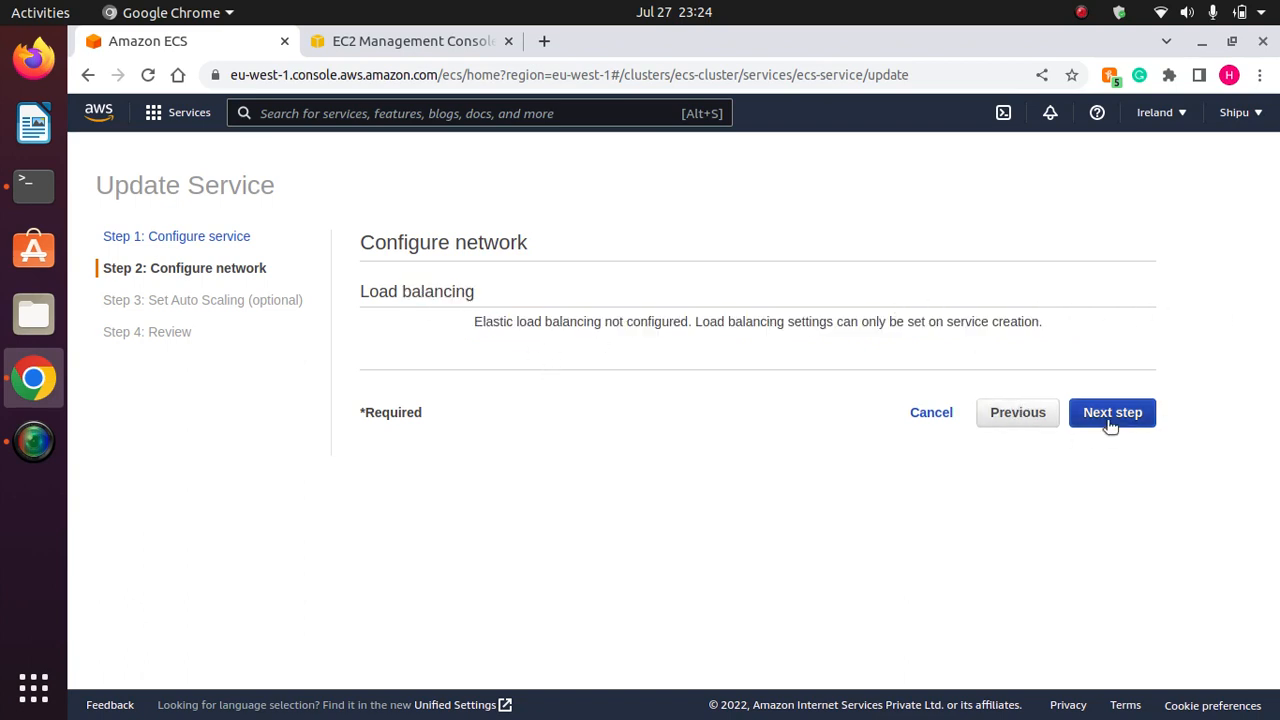
click(921, 414)
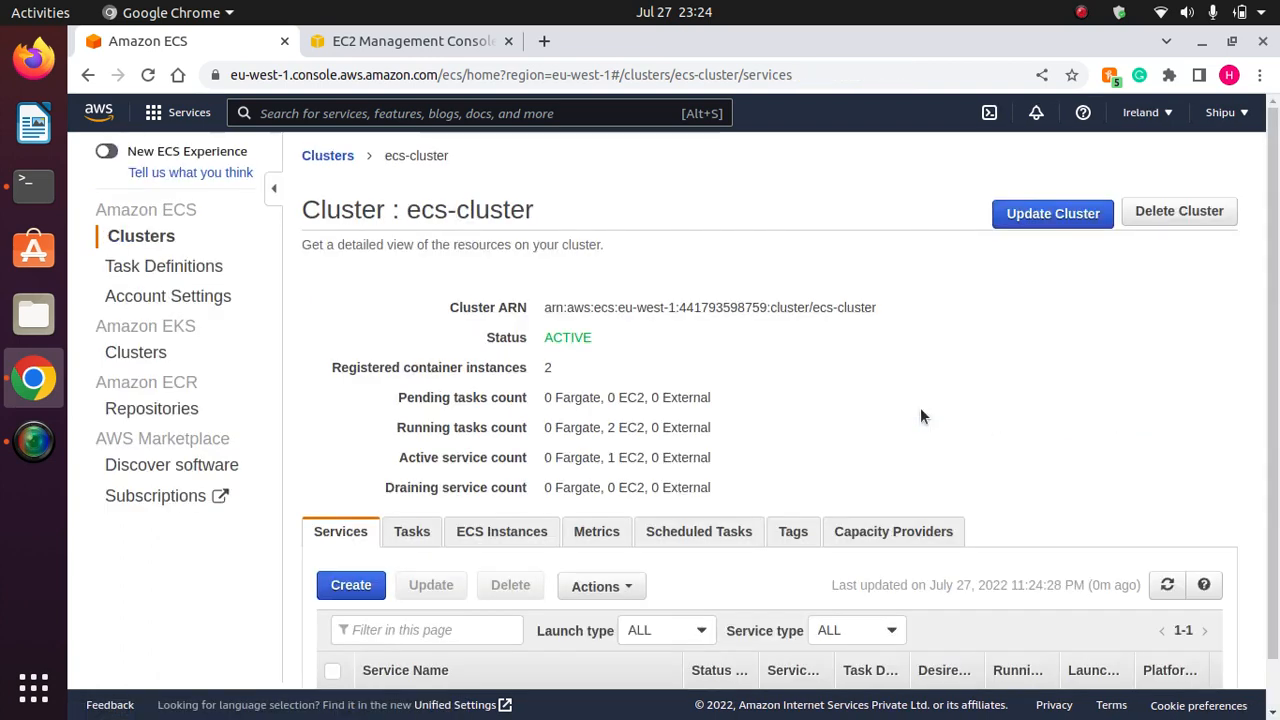
scroll(1277, 476, down, 1)
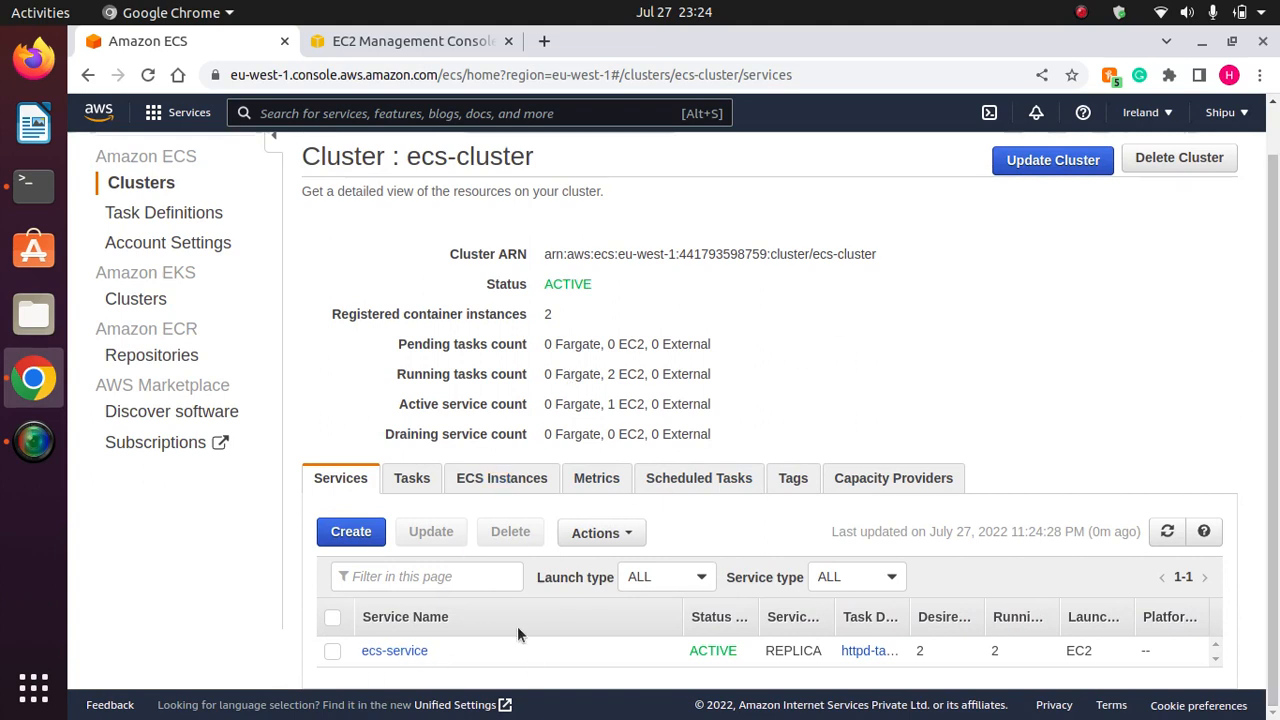
click(355, 531)
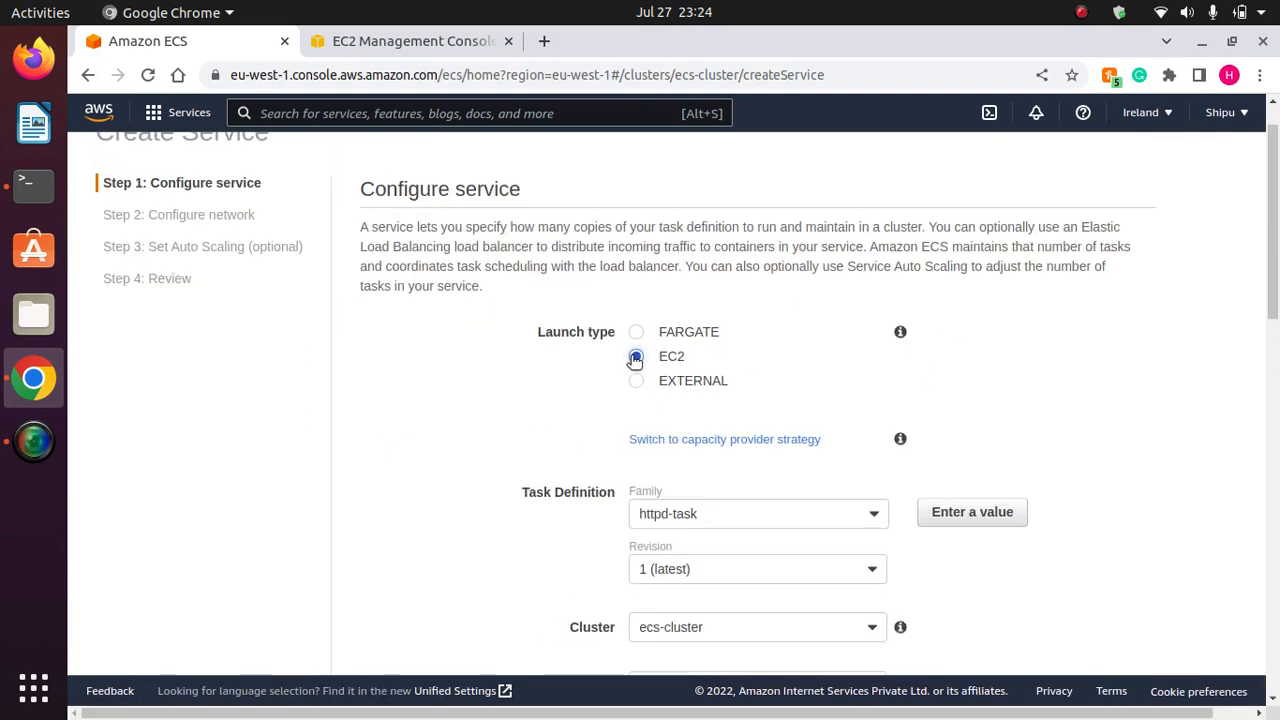
scroll(1277, 340, down, 5)
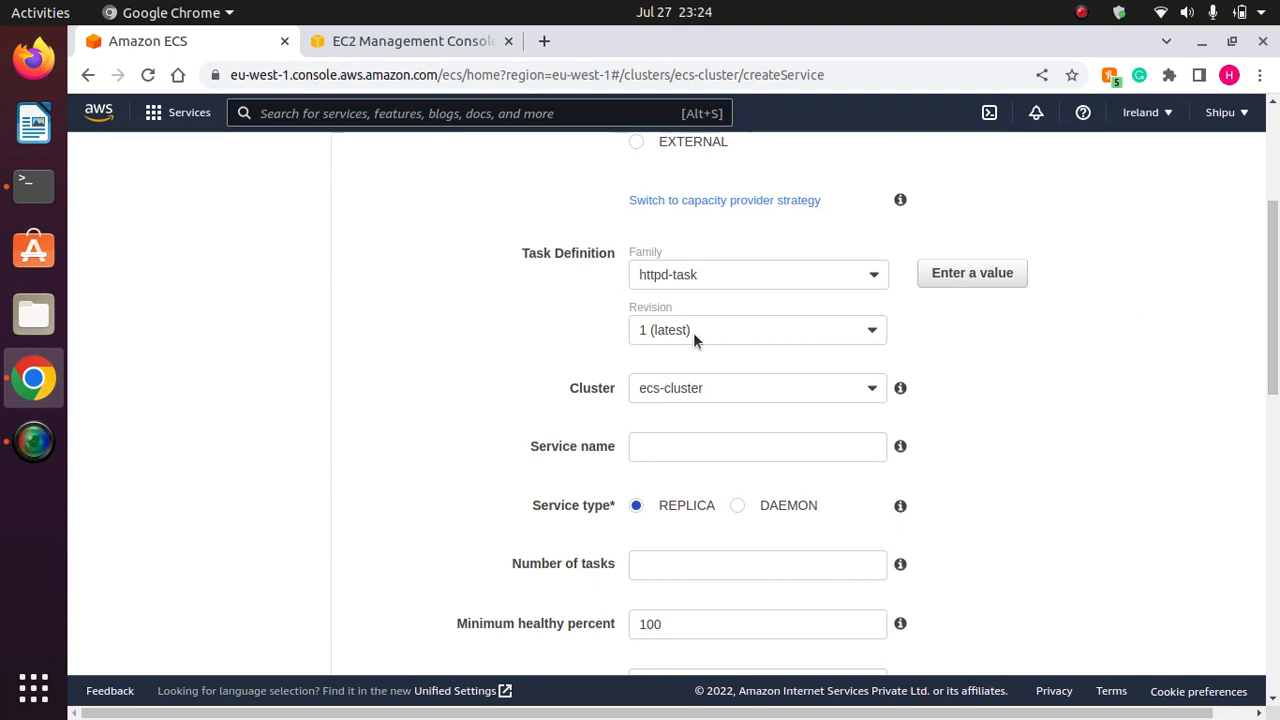
drag(1274, 314, 1275, 135)
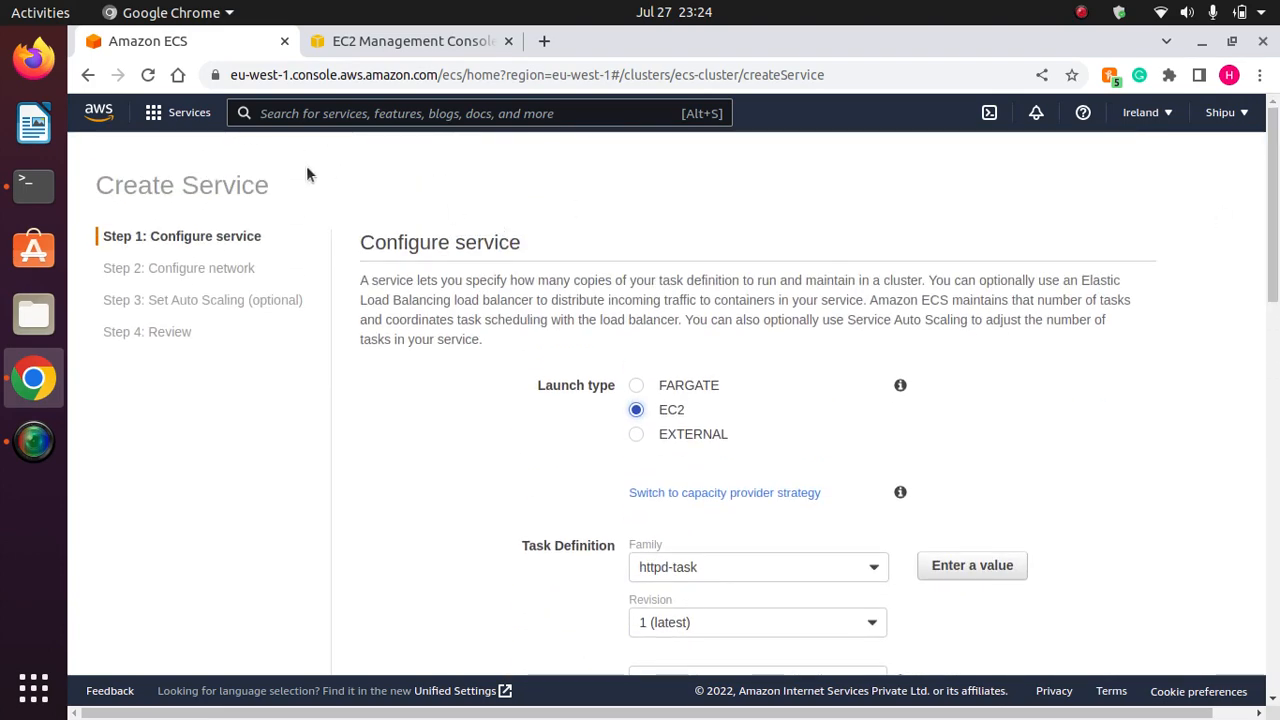
click(88, 76)
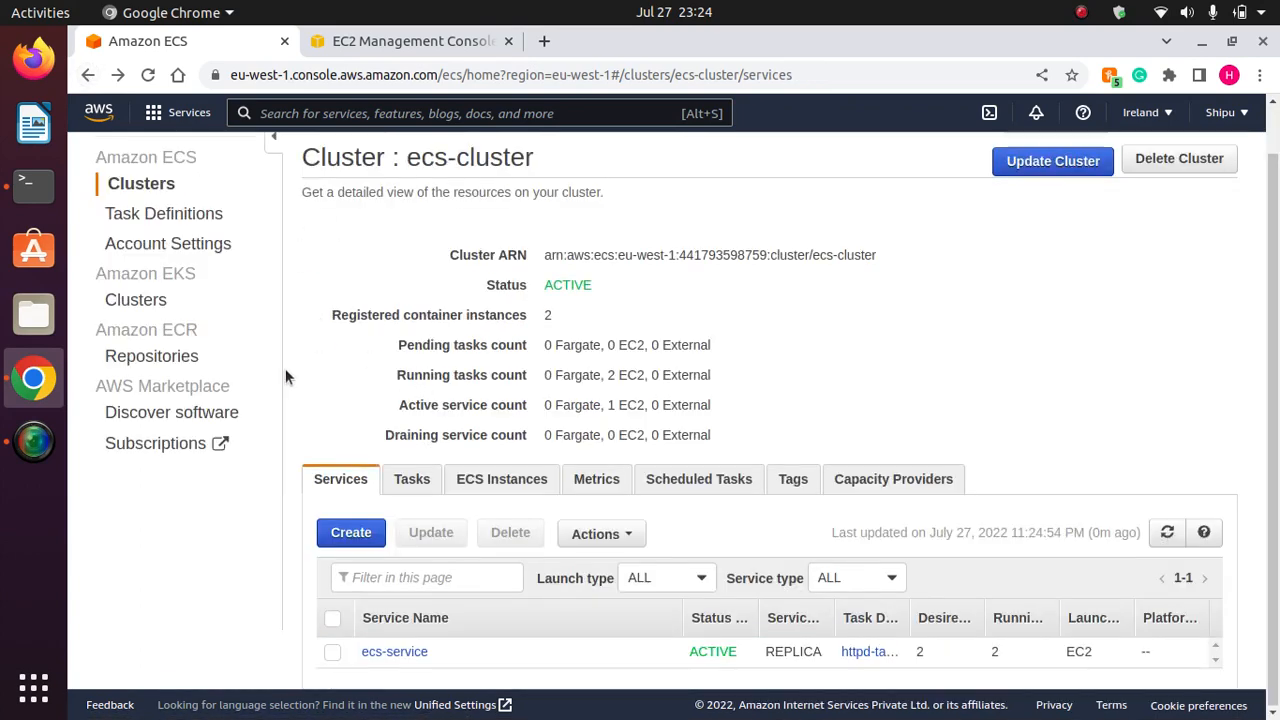
Start a new revision of the httpd-task task definition.
click(152, 215)
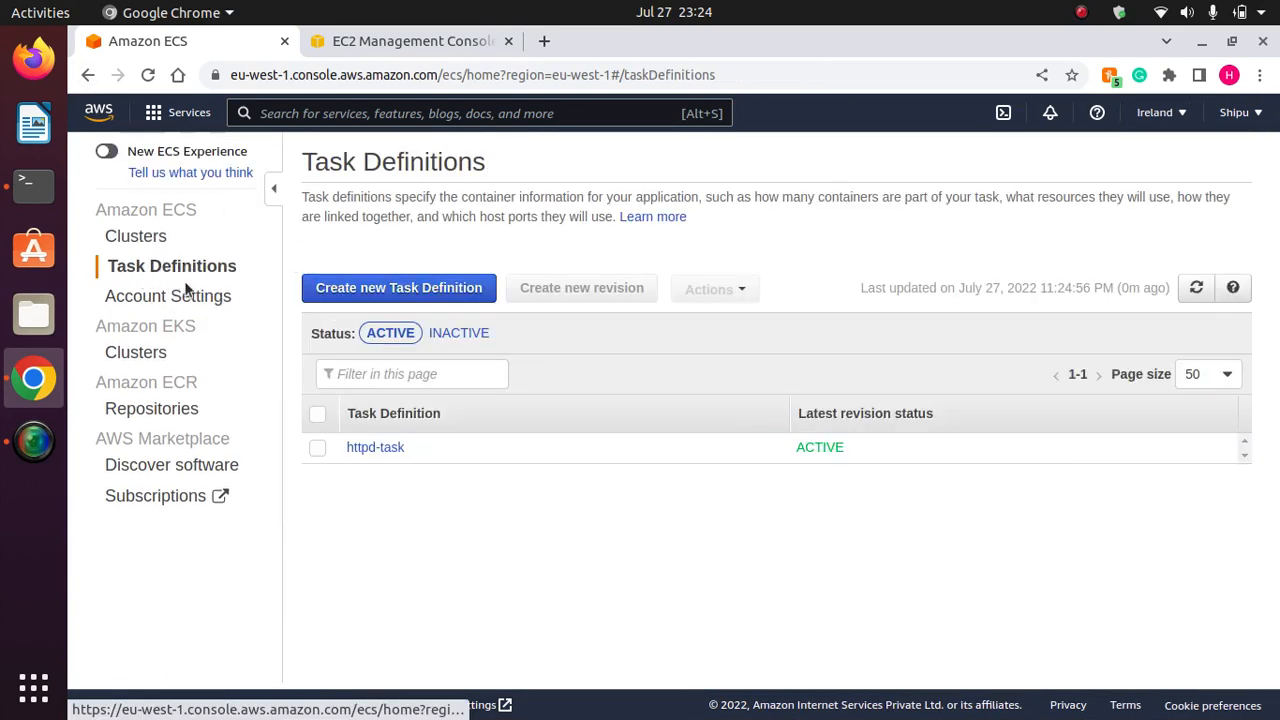
click(317, 447)
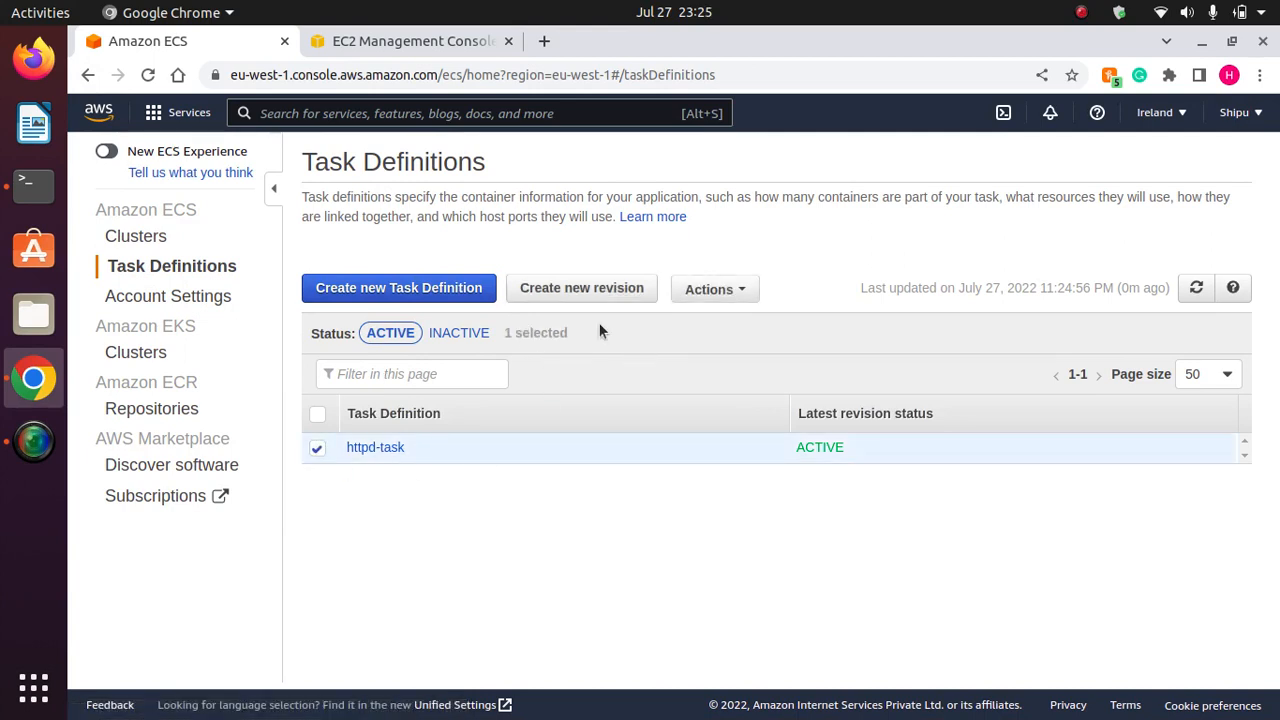
click(600, 289)
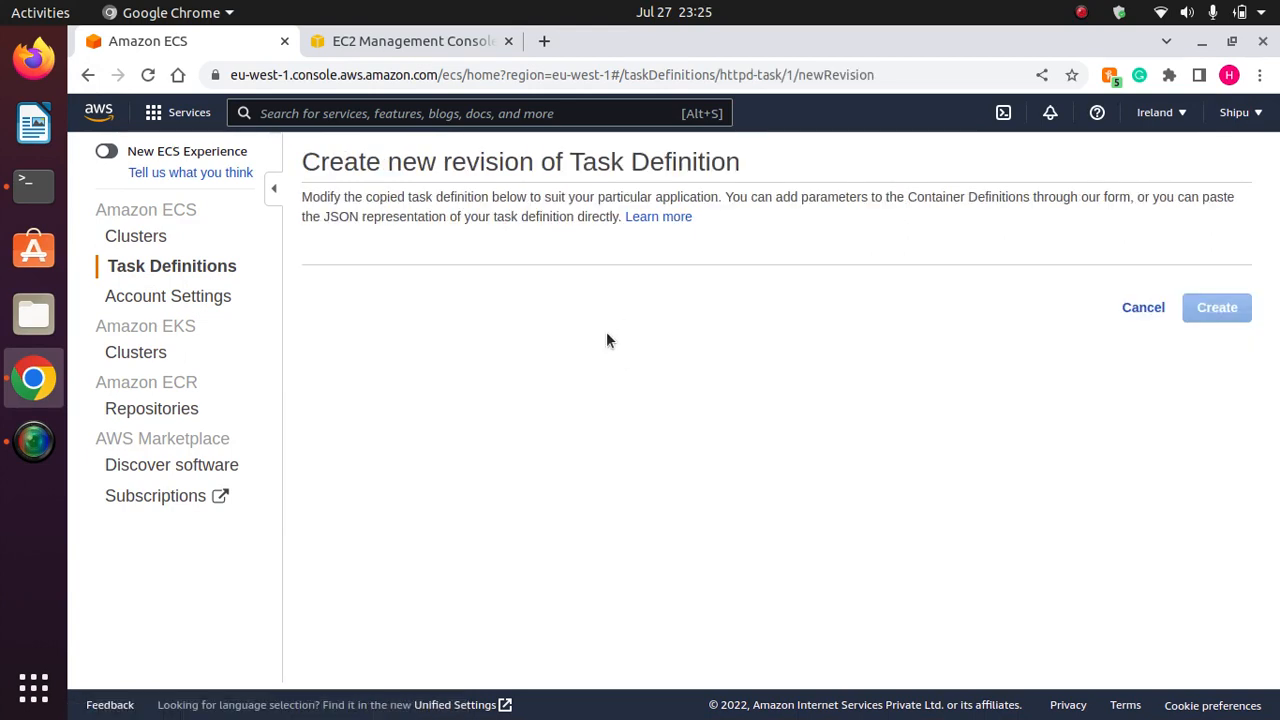
Clear the host port in httpd-container's port mapping, update the container, and create the task definition revision.
drag(1275, 218, 1266, 462)
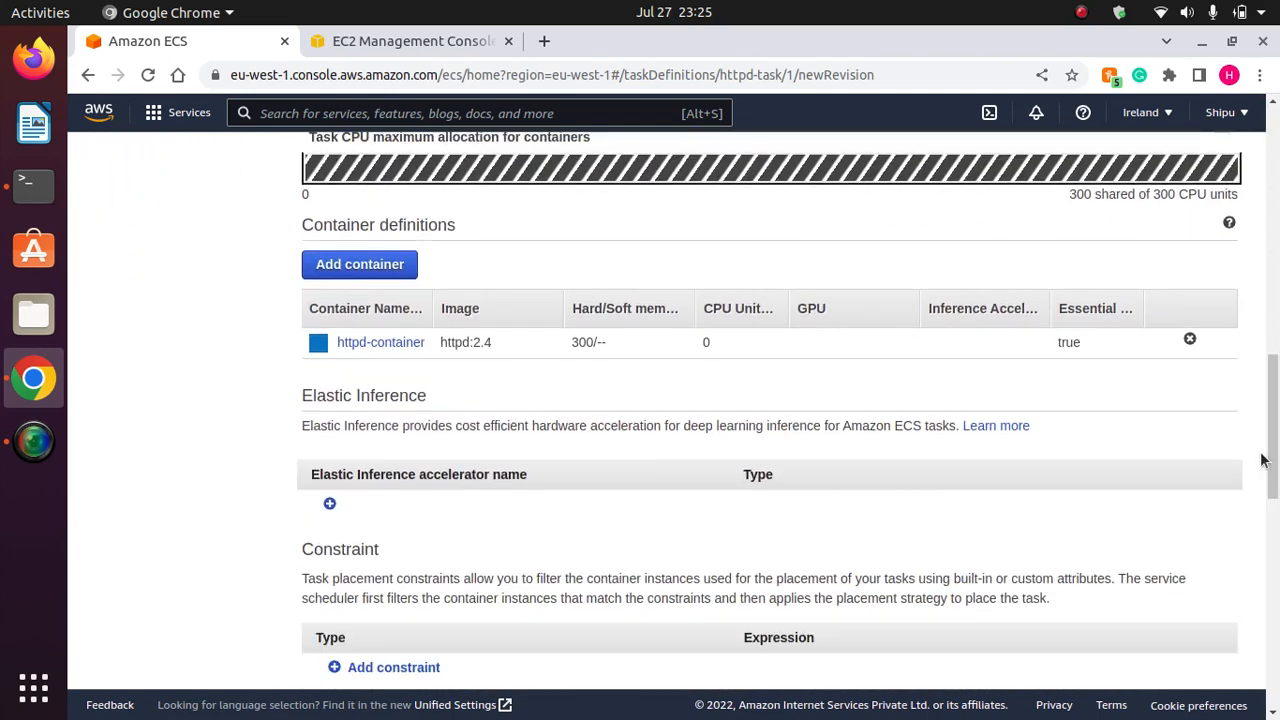
click(377, 346)
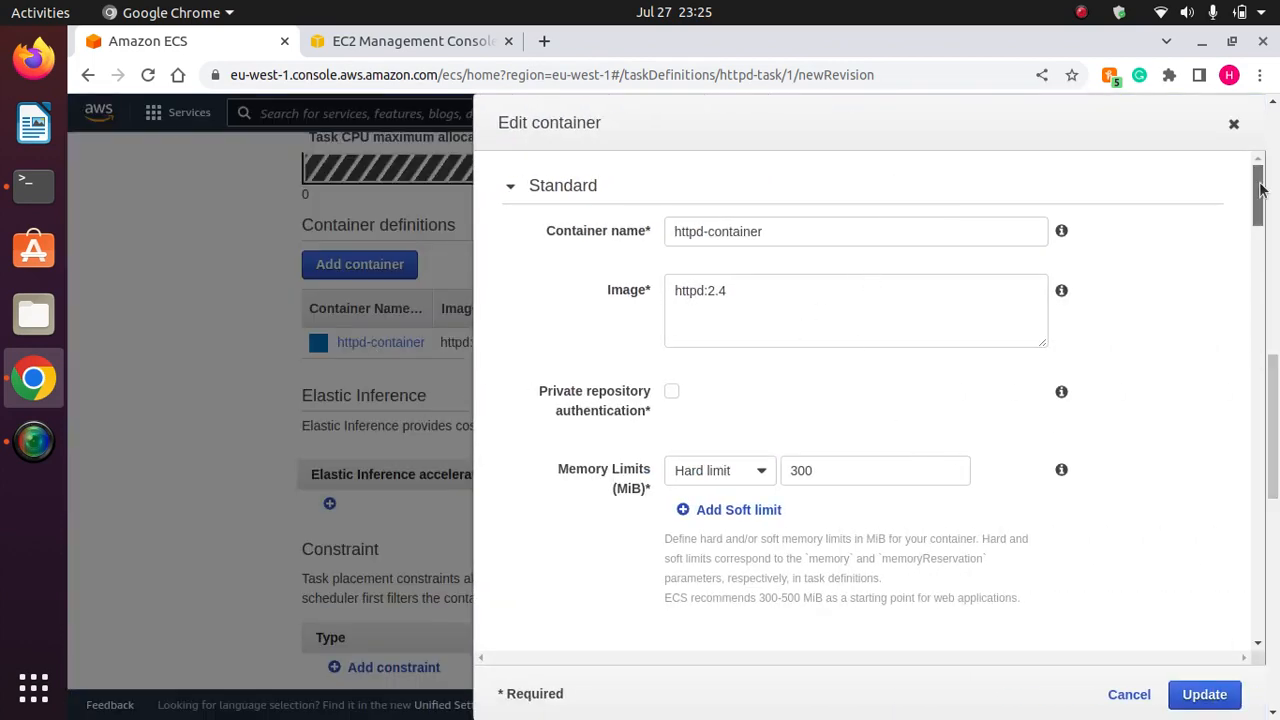
mouse_move(1258, 195)
mouse_down()
mouse_move(1258, 360)
mouse_move(1256, 163)
mouse_move(1247, 248)
mouse_up()
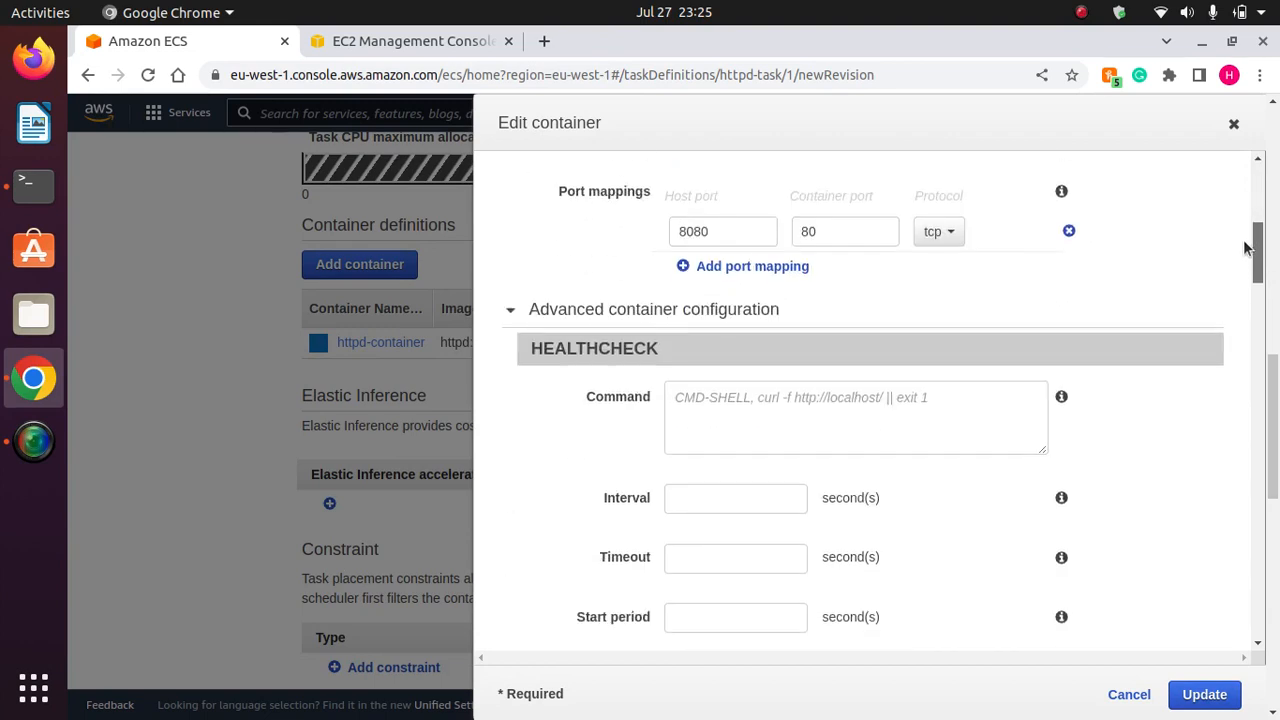
click(710, 232)
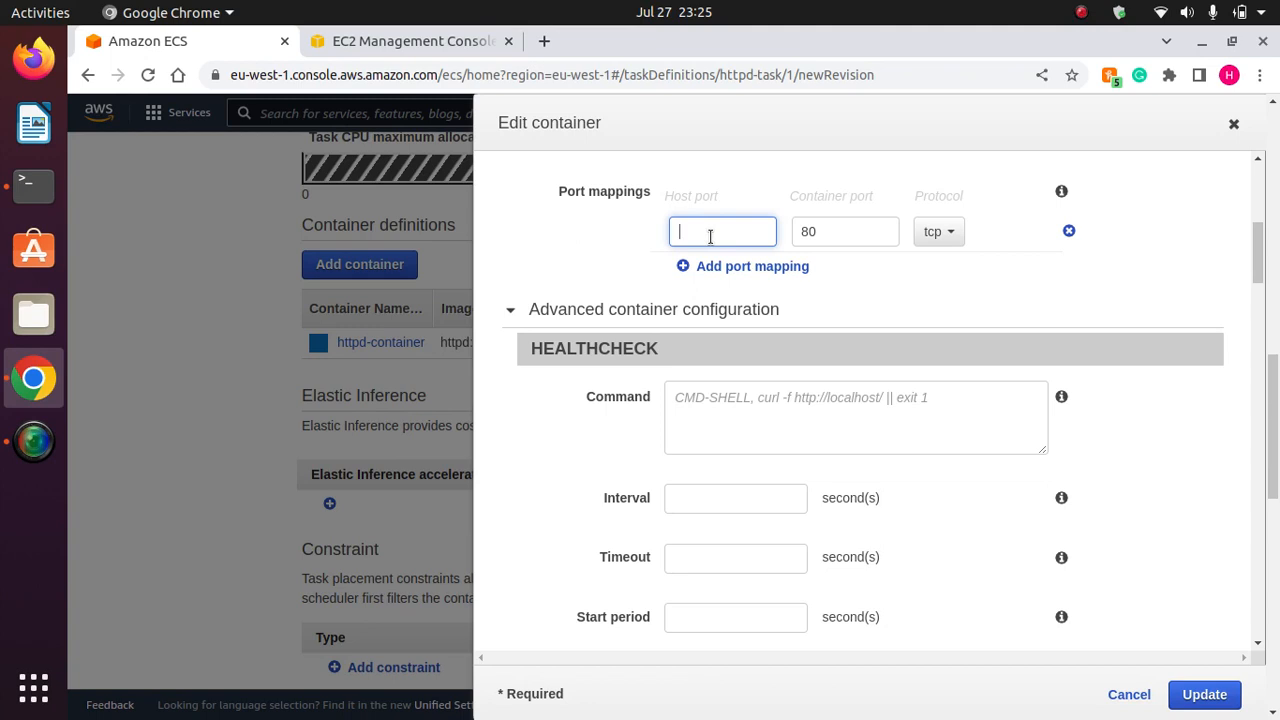
click(1108, 295)
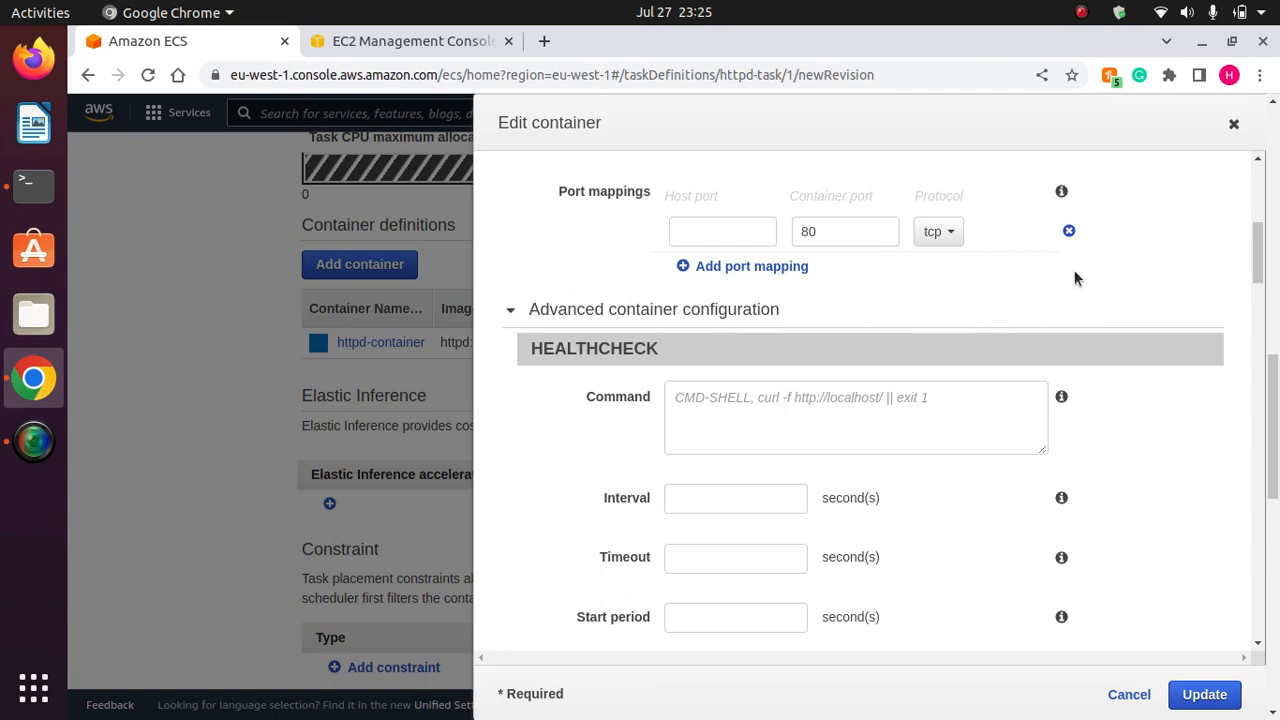
drag(1250, 290, 1252, 625)
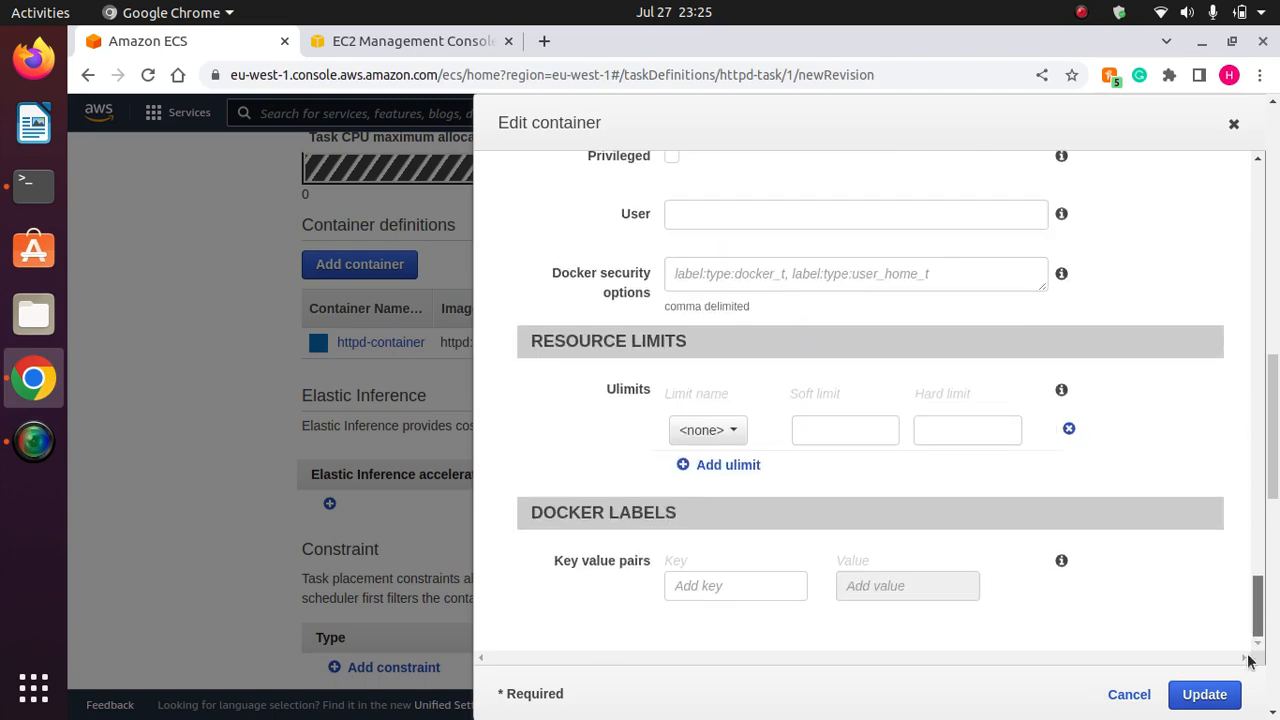
click(1204, 694)
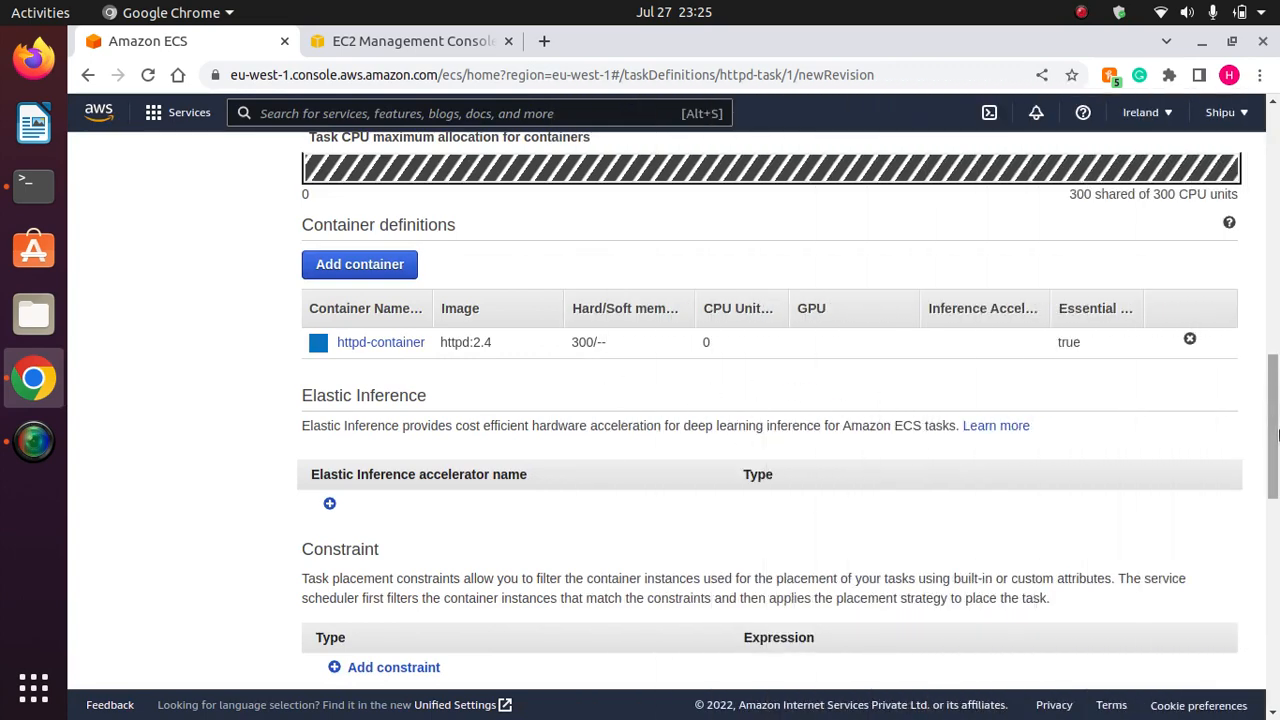
drag(1272, 413, 1277, 590)
click(1203, 645)
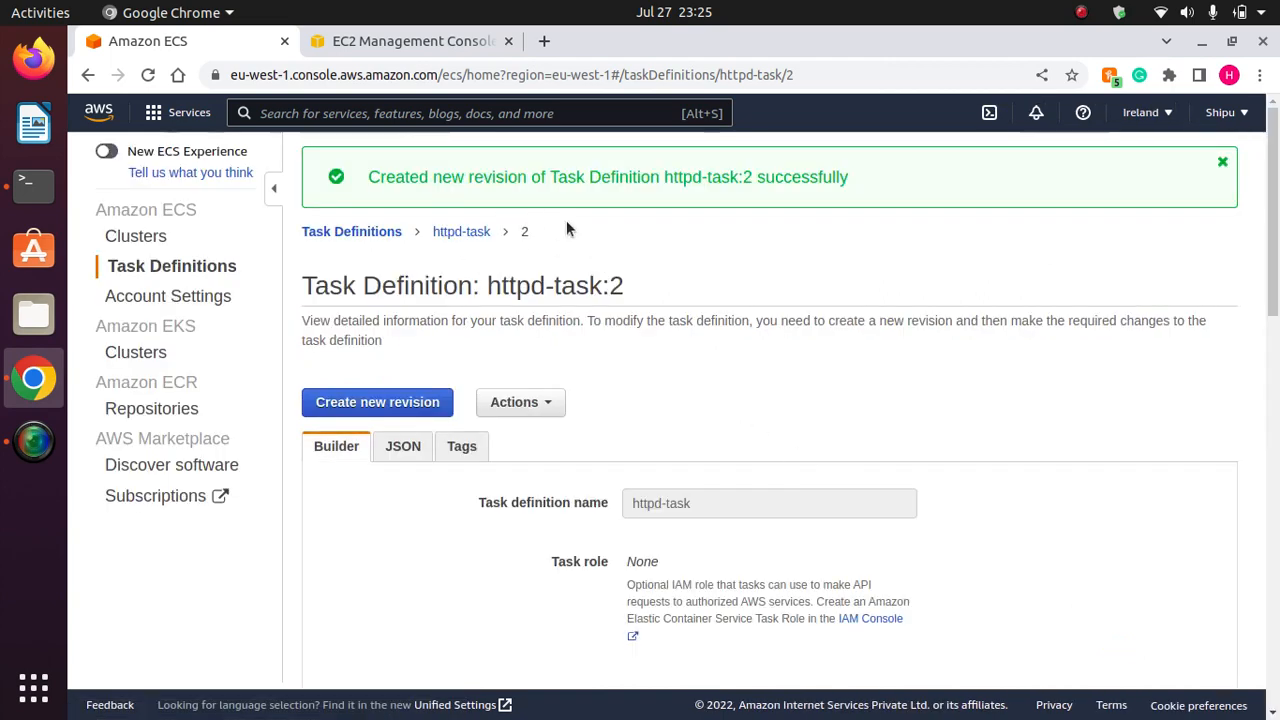
Start creating another service in ecs-cluster with the EC2 launch type.
click(120, 240)
click(405, 475)
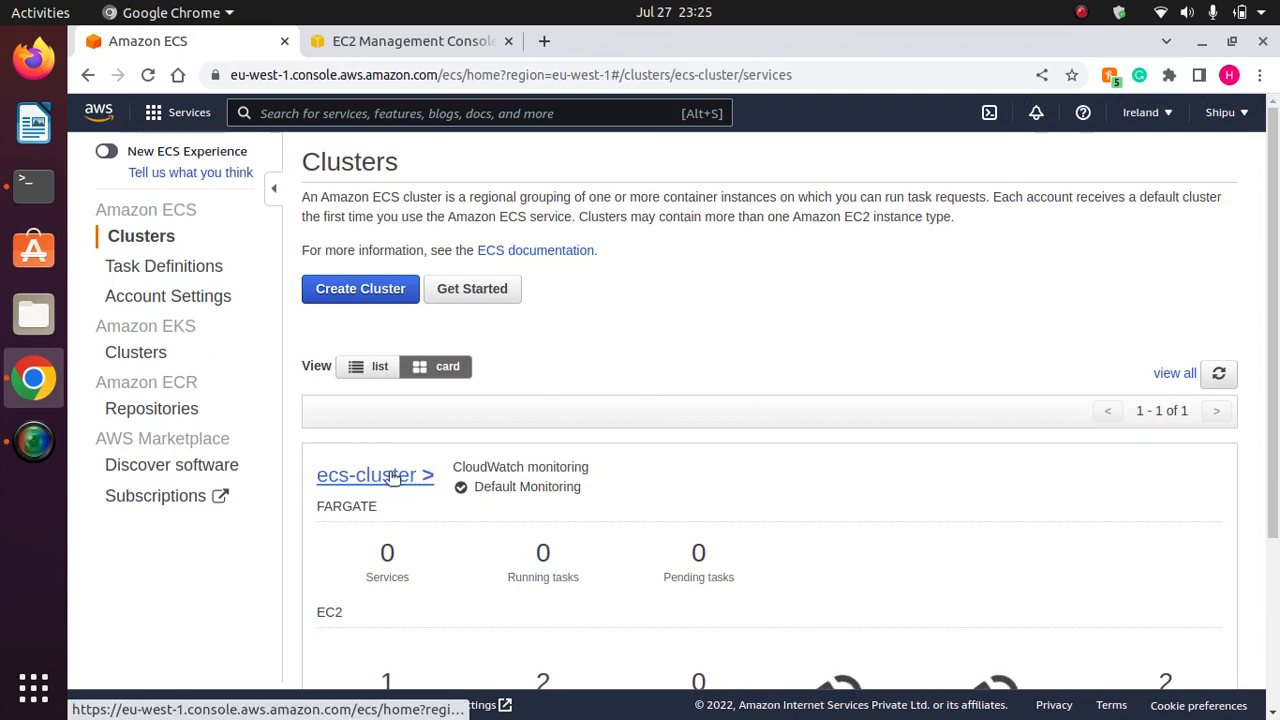
scroll(663, 503, down, 1)
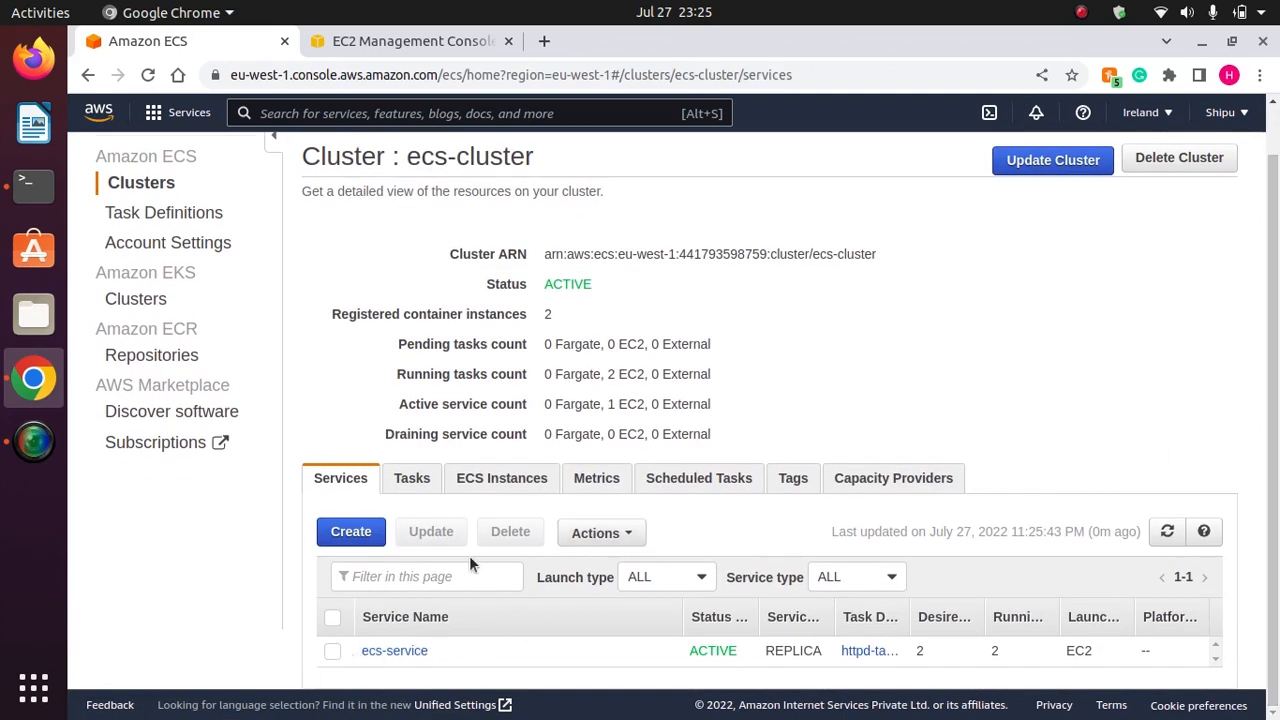
click(360, 531)
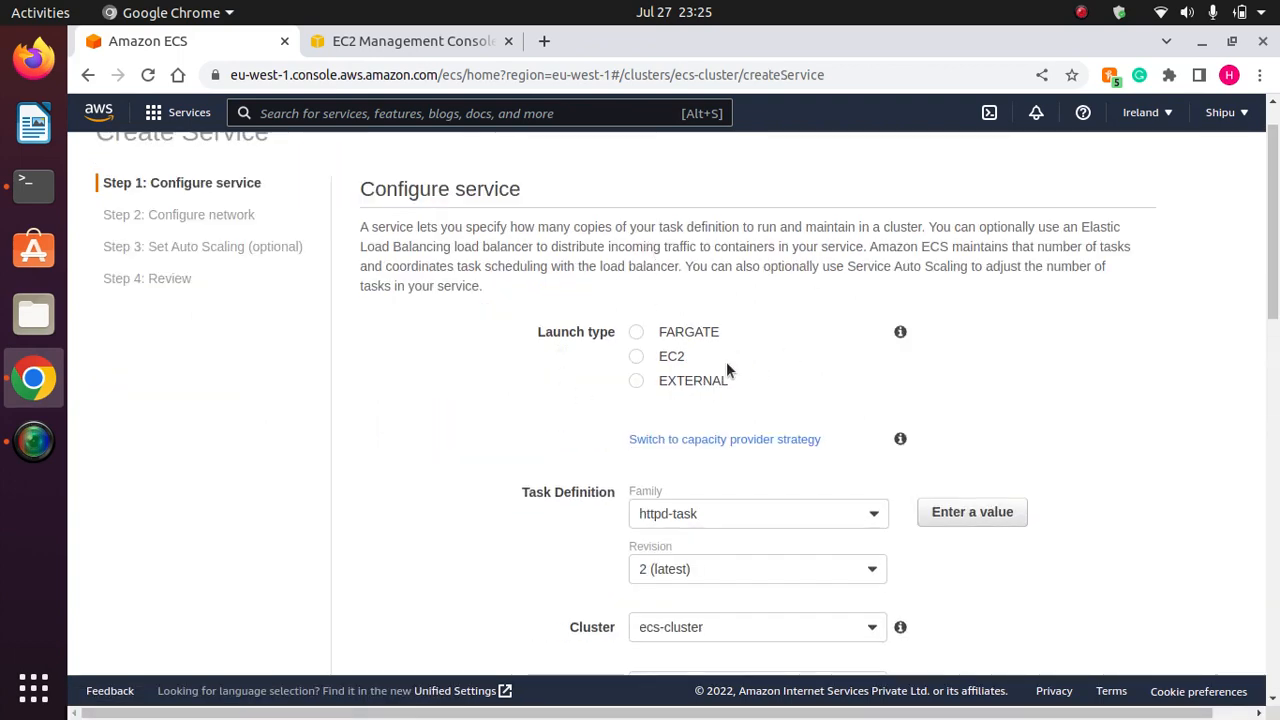
click(638, 357)
Name the service new-service.
drag(1274, 263, 1271, 337)
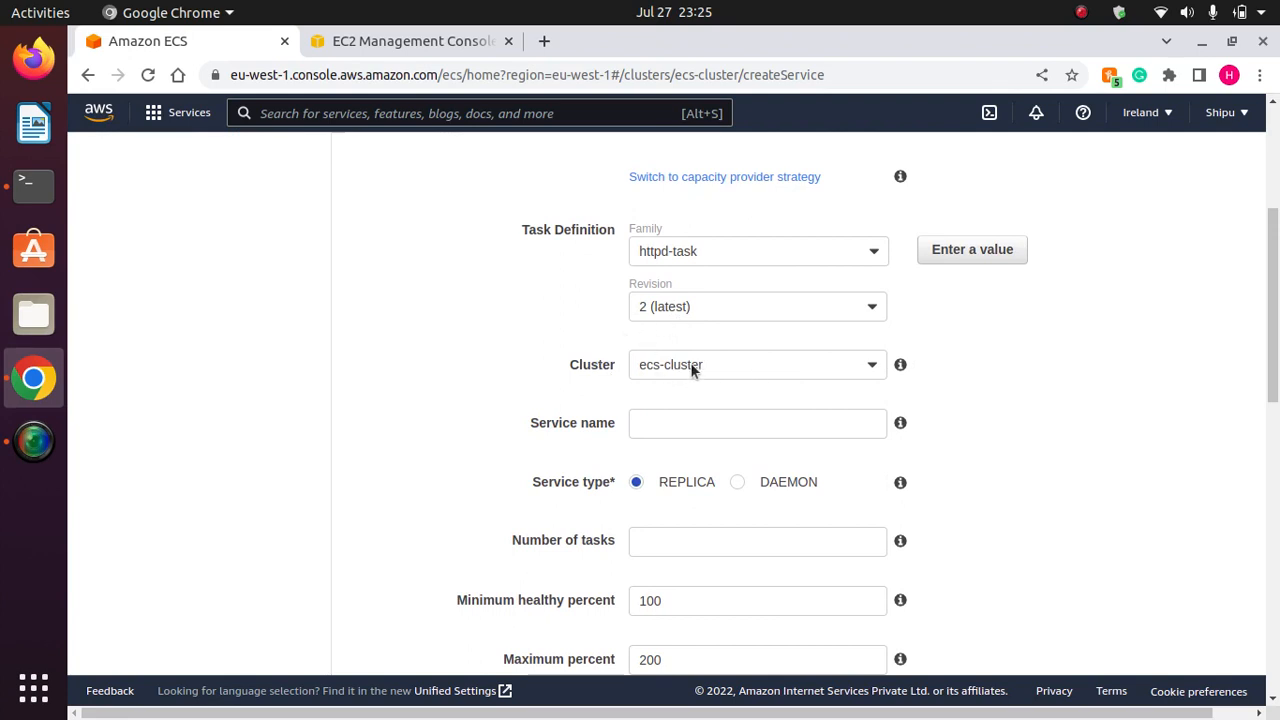
click(711, 422)
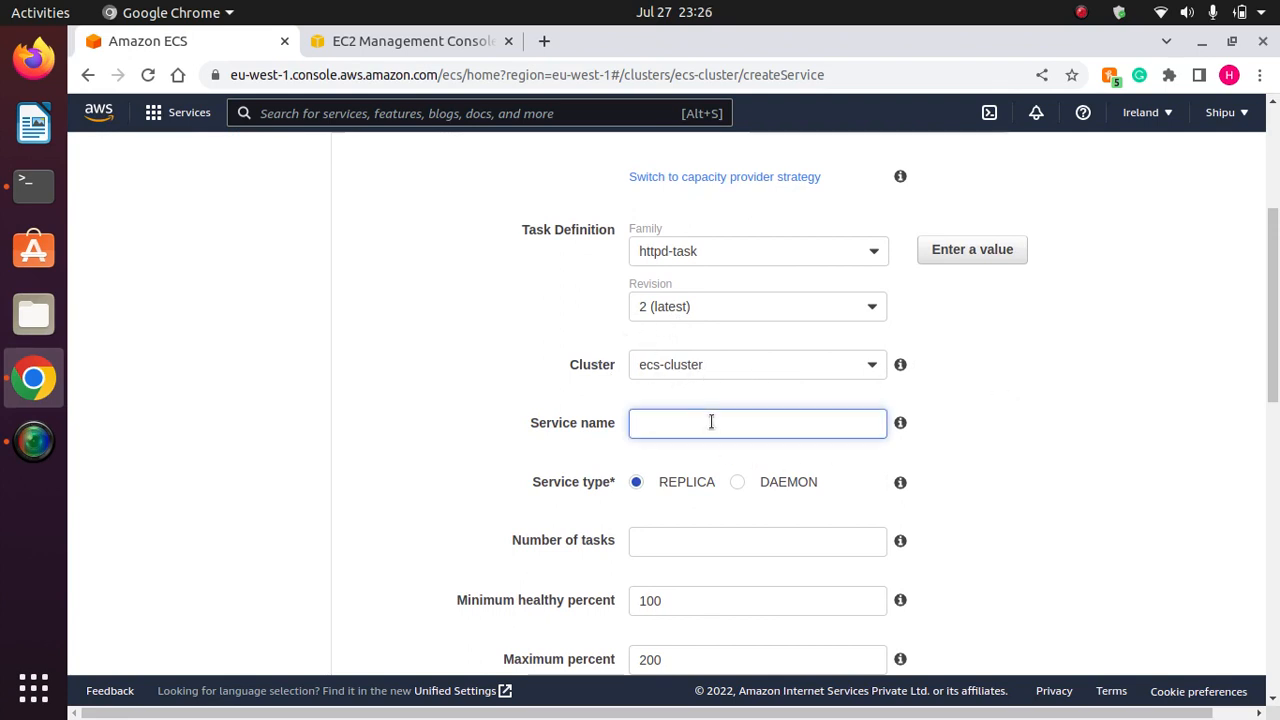
text(newhttpd-serv)
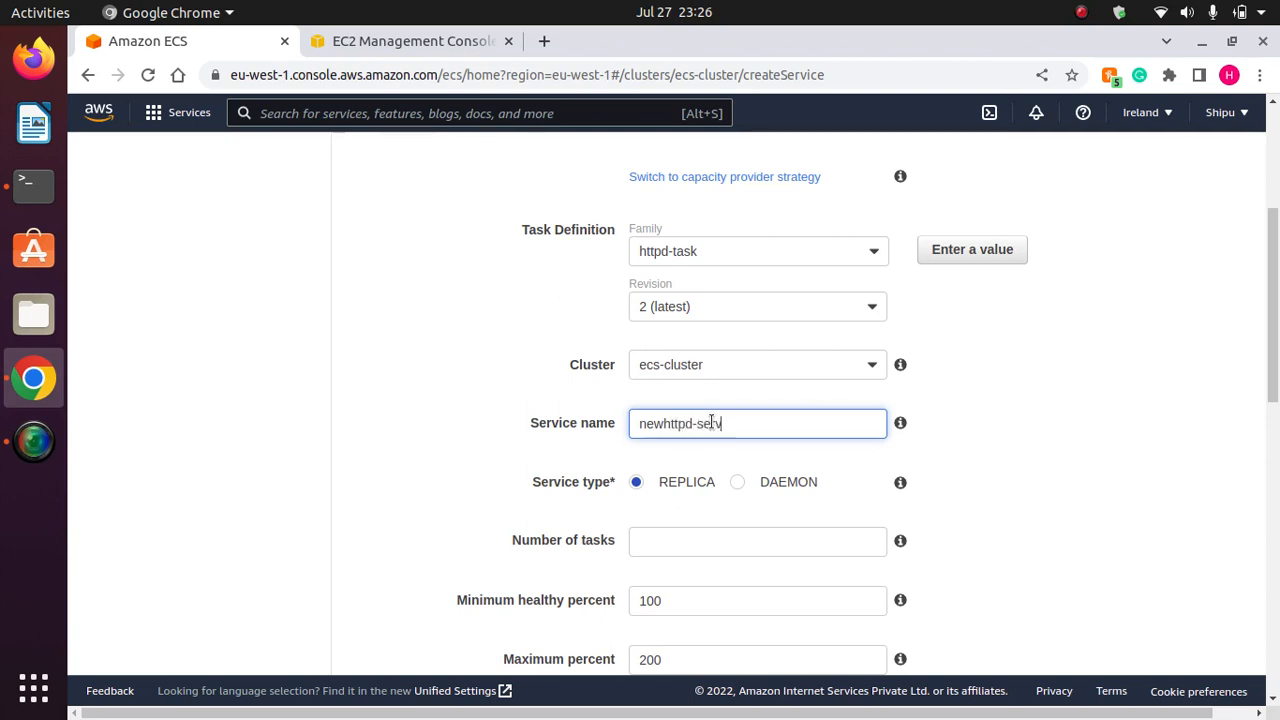
text(ice)
key(BackSpace)
key(BackSpace)
key(BackSpace)
key(BackSpace)
key(BackSpace)
click(1047, 444)
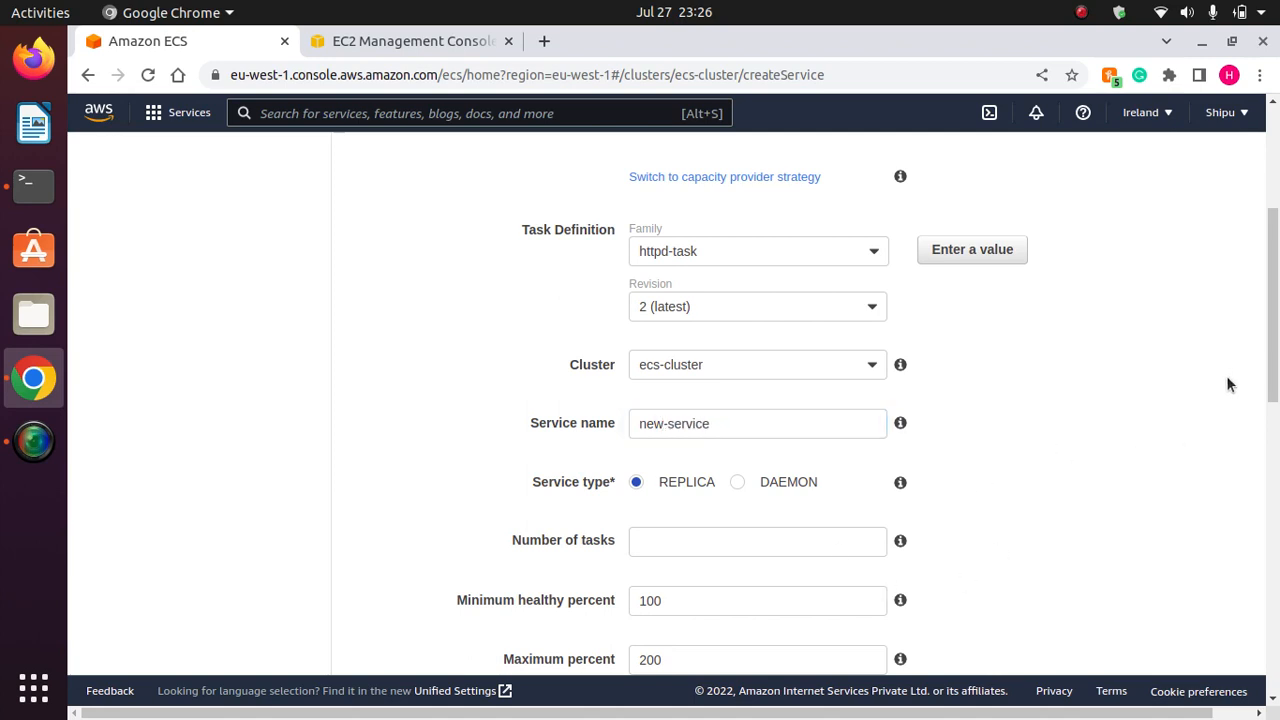
Set the service's number of tasks to 4 and its minimum healthy percent to 0.
scroll(1272, 300, down, 3)
click(686, 280)
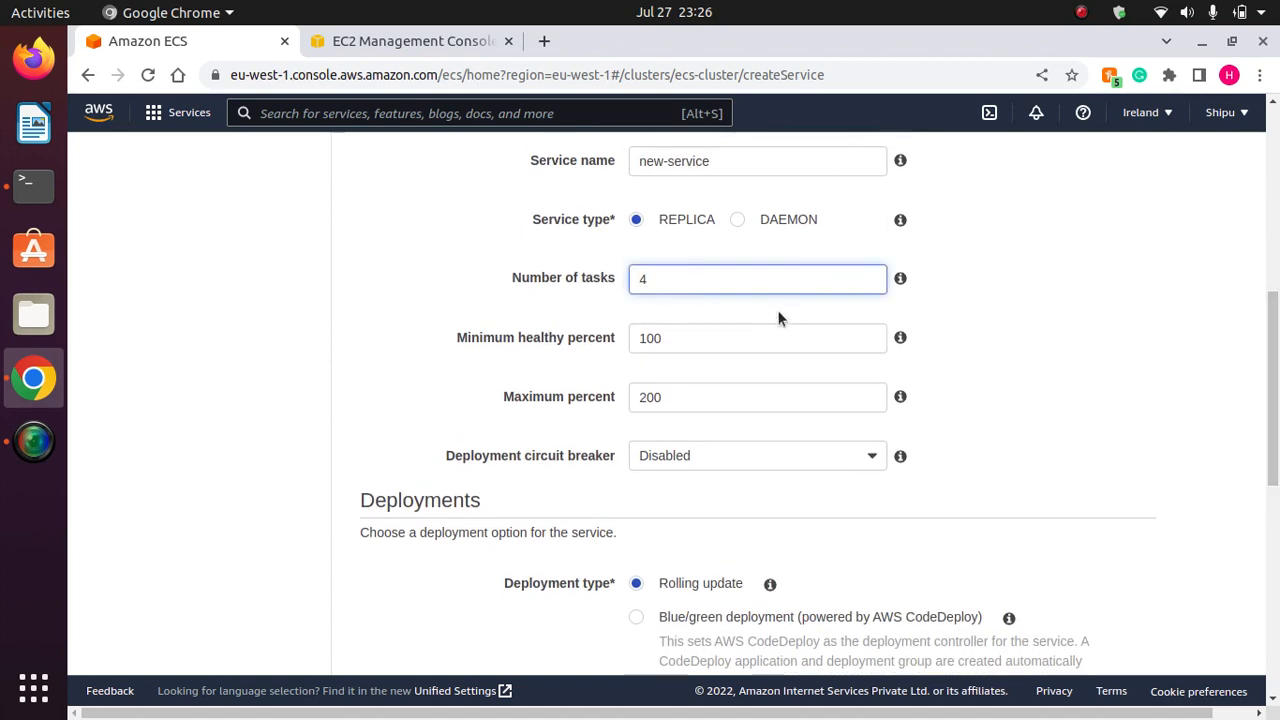
click(1058, 355)
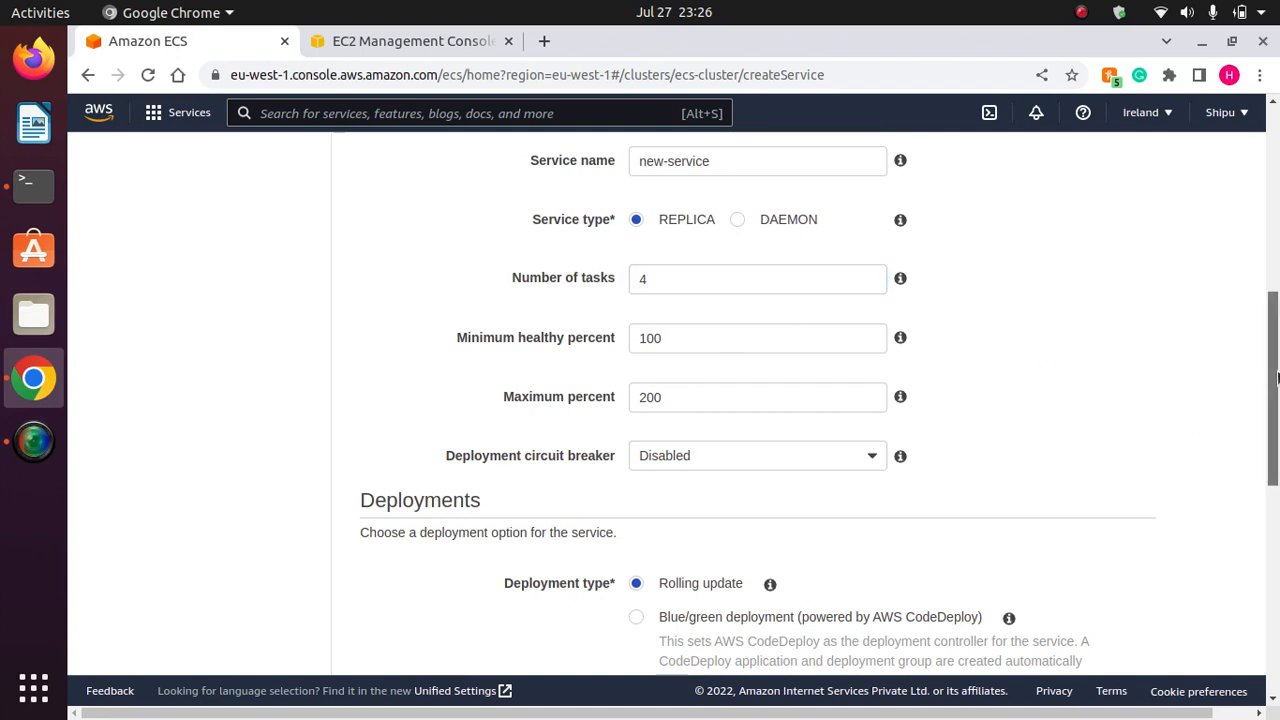
scroll(1270, 410, down, 1)
click(672, 252)
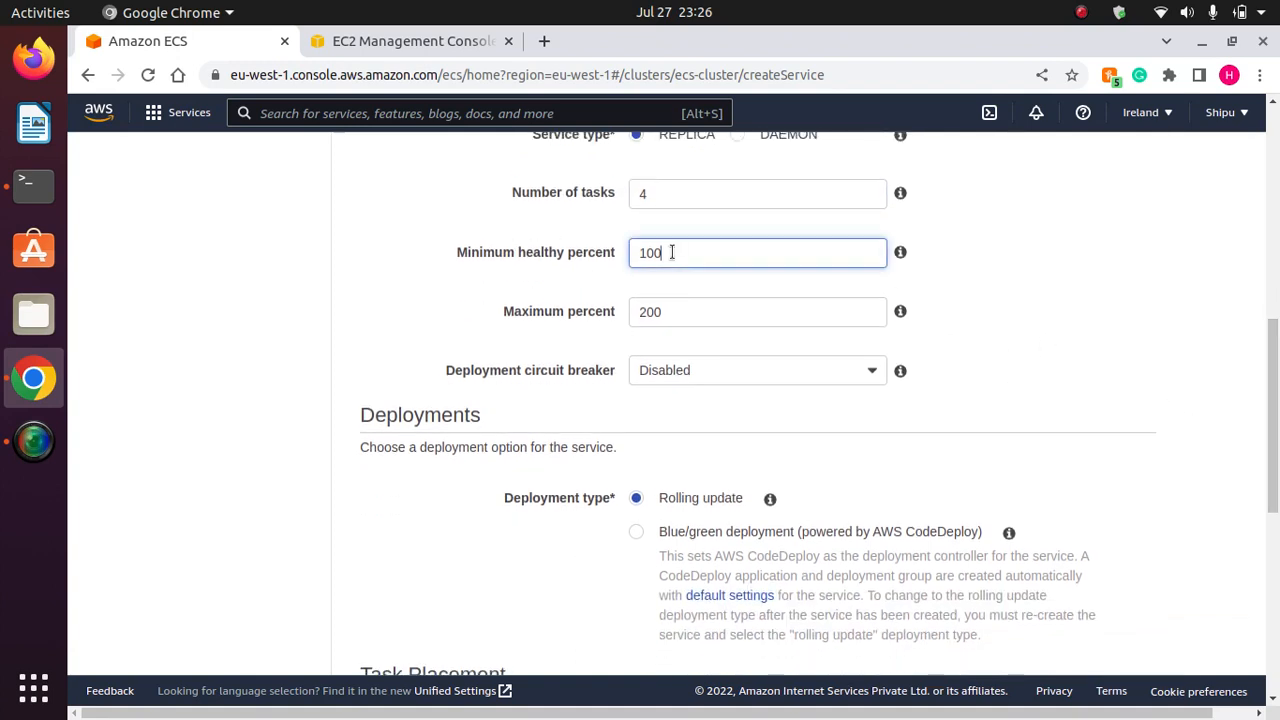
text(0)
click(989, 312)
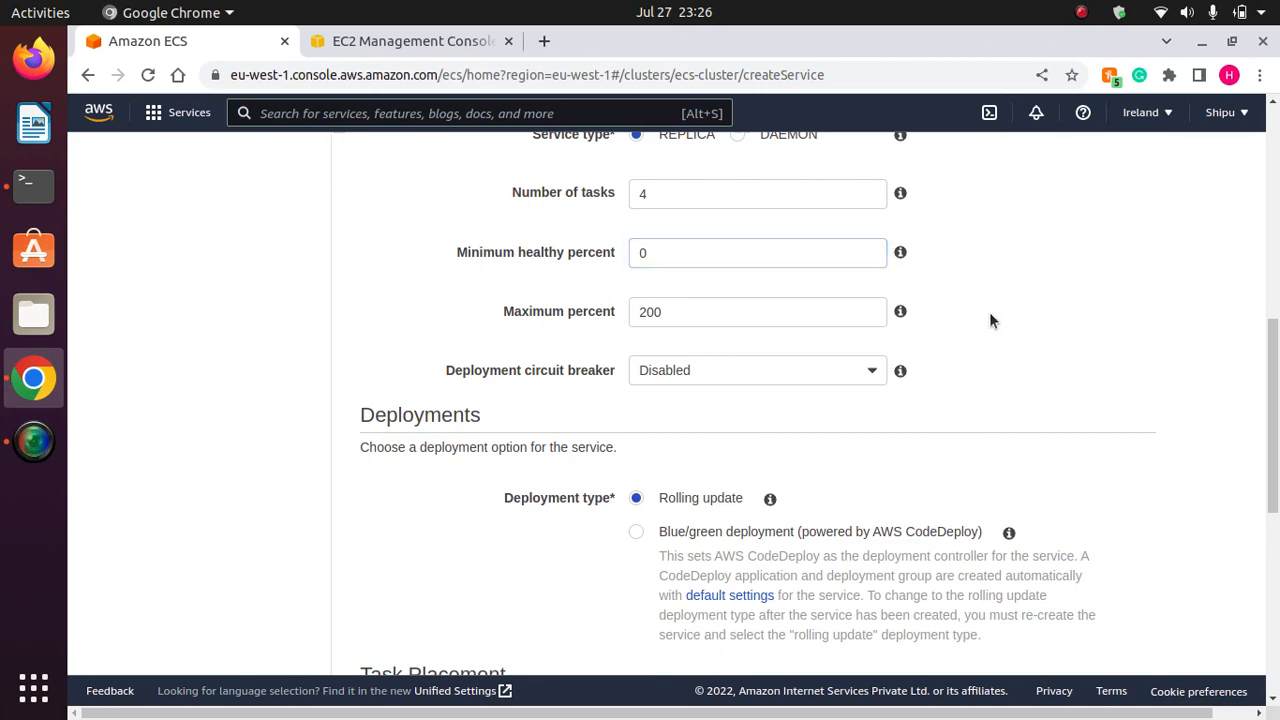
Continue to the network configuration and choose Application Load Balancer as the load balancer type.
drag(1273, 409, 1274, 584)
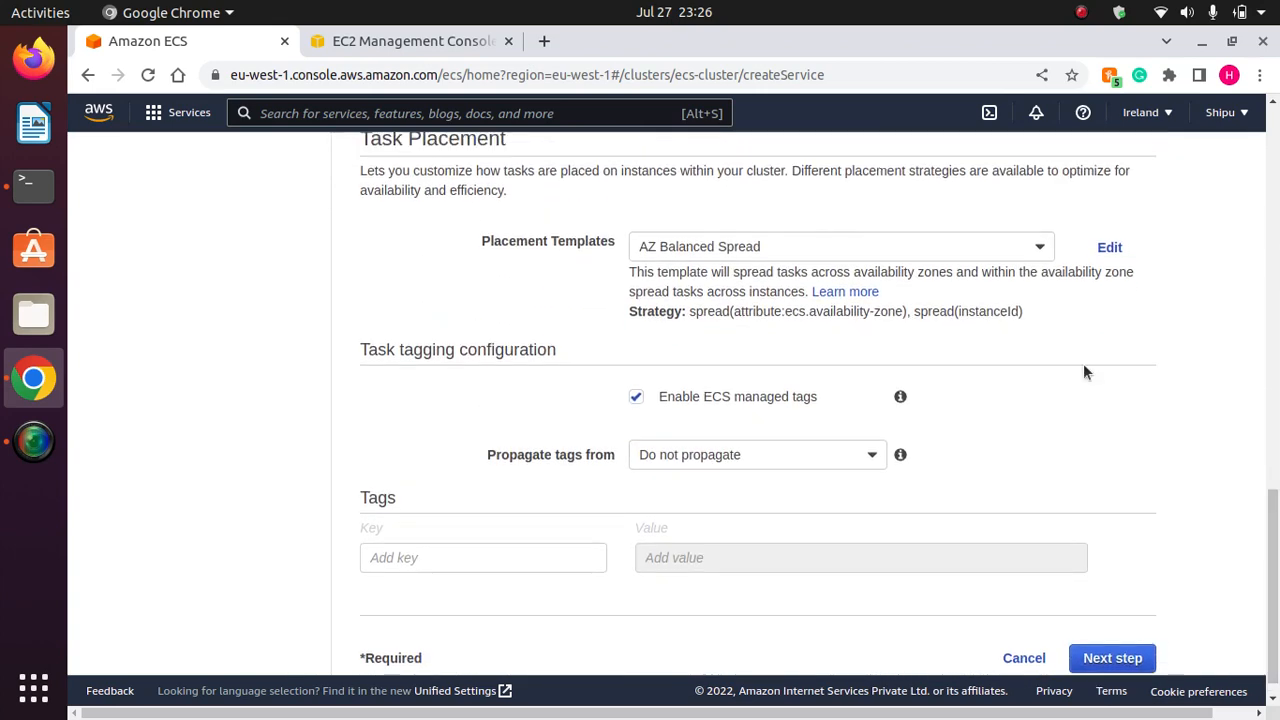
click(1112, 664)
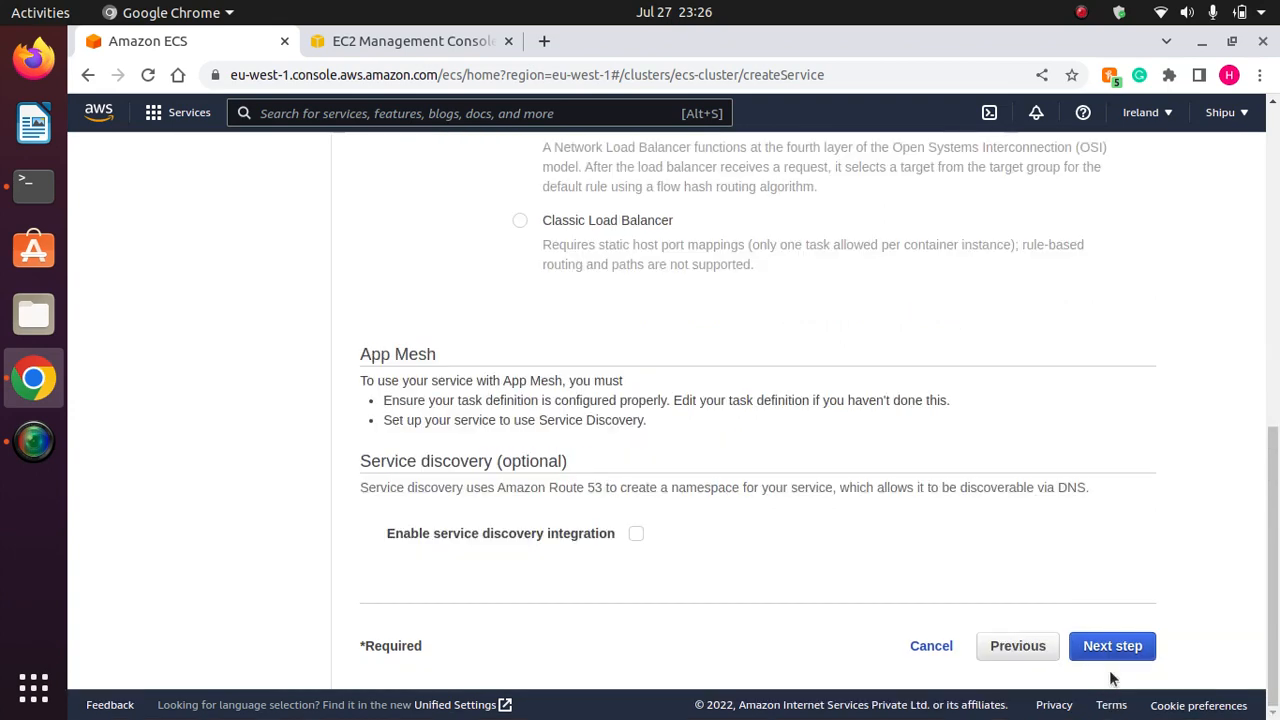
scroll(954, 367, down, 5)
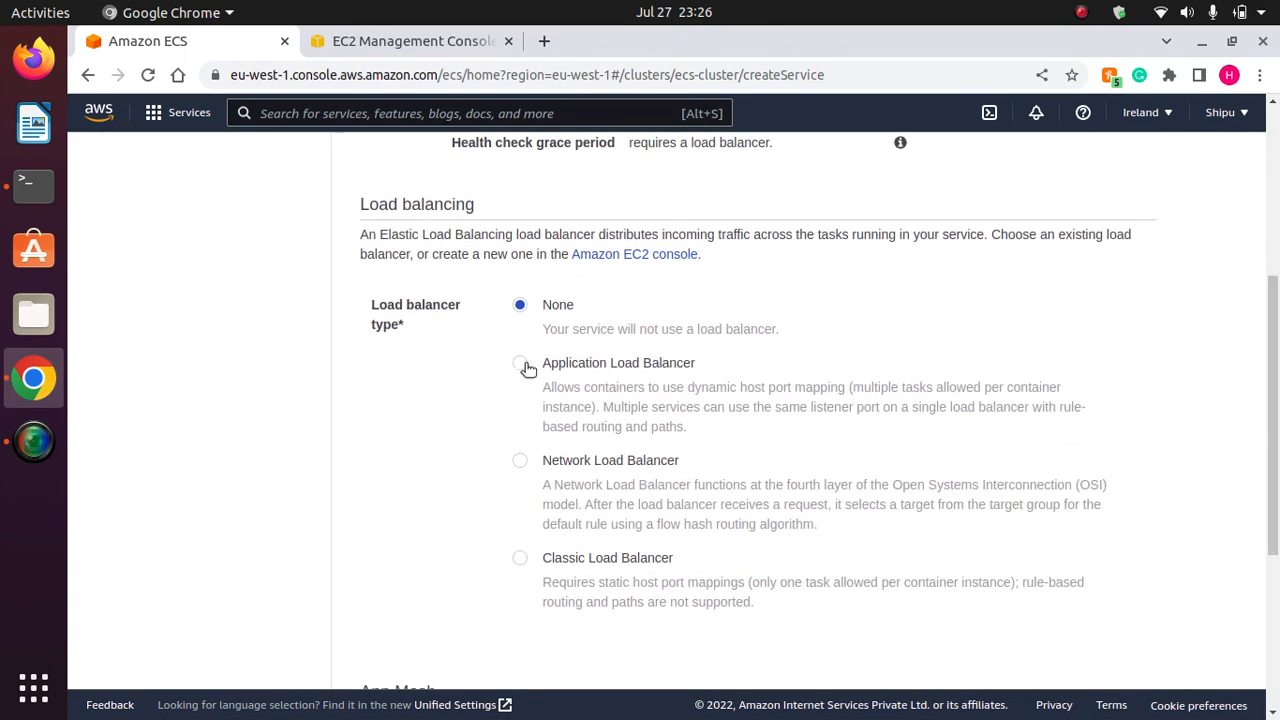
click(521, 364)
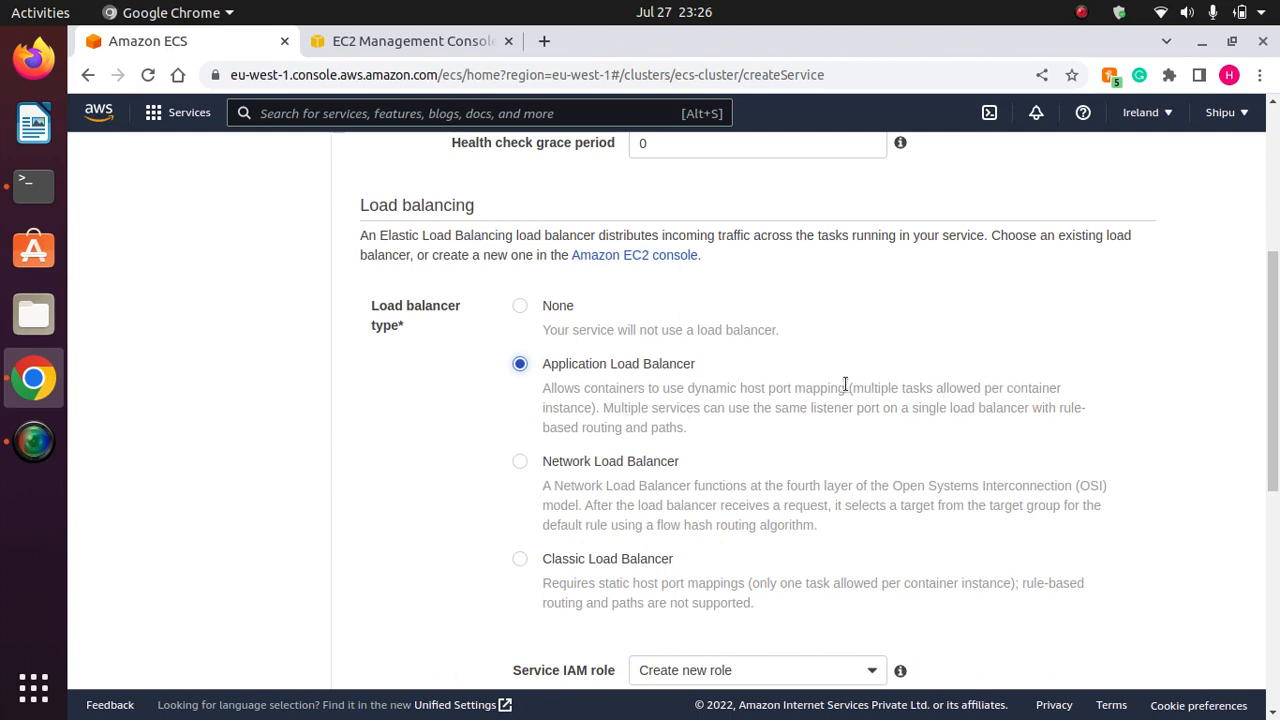
Compare the tasks-per-instance notes for the Application and Classic Load Balancers and review the load balancer settings below them.
drag(845, 386, 587, 410)
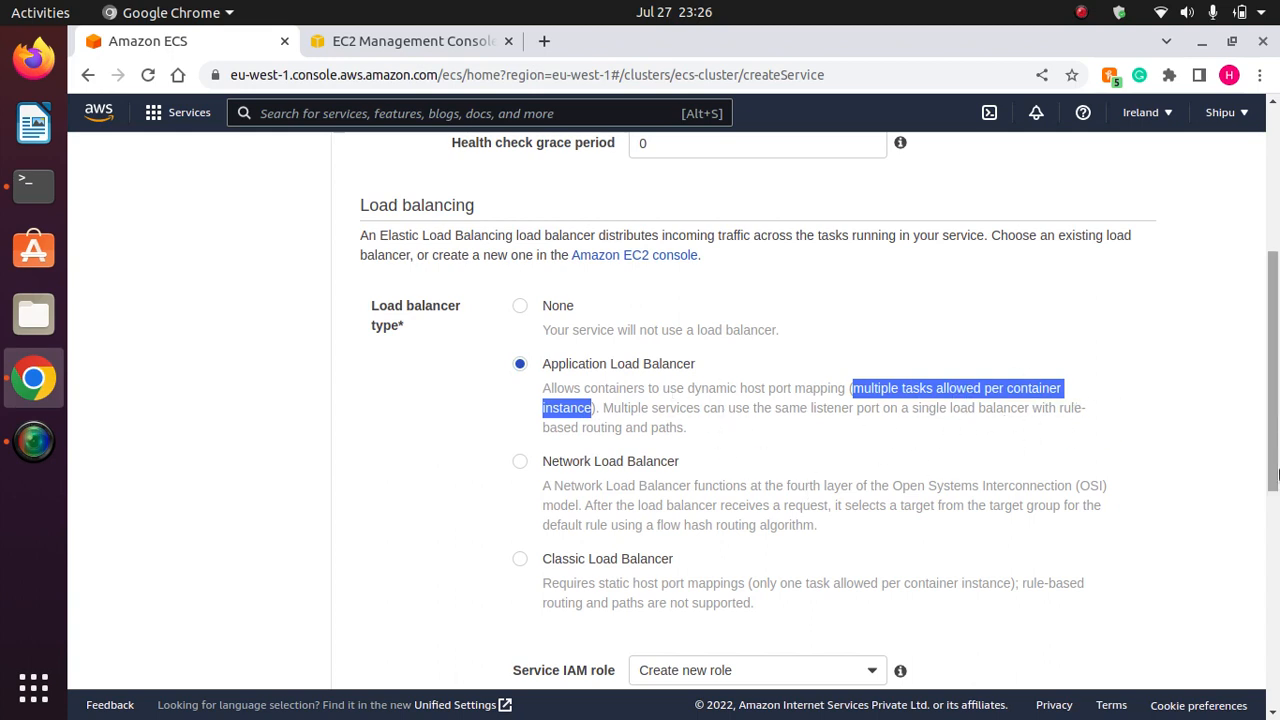
drag(1274, 396, 1274, 481)
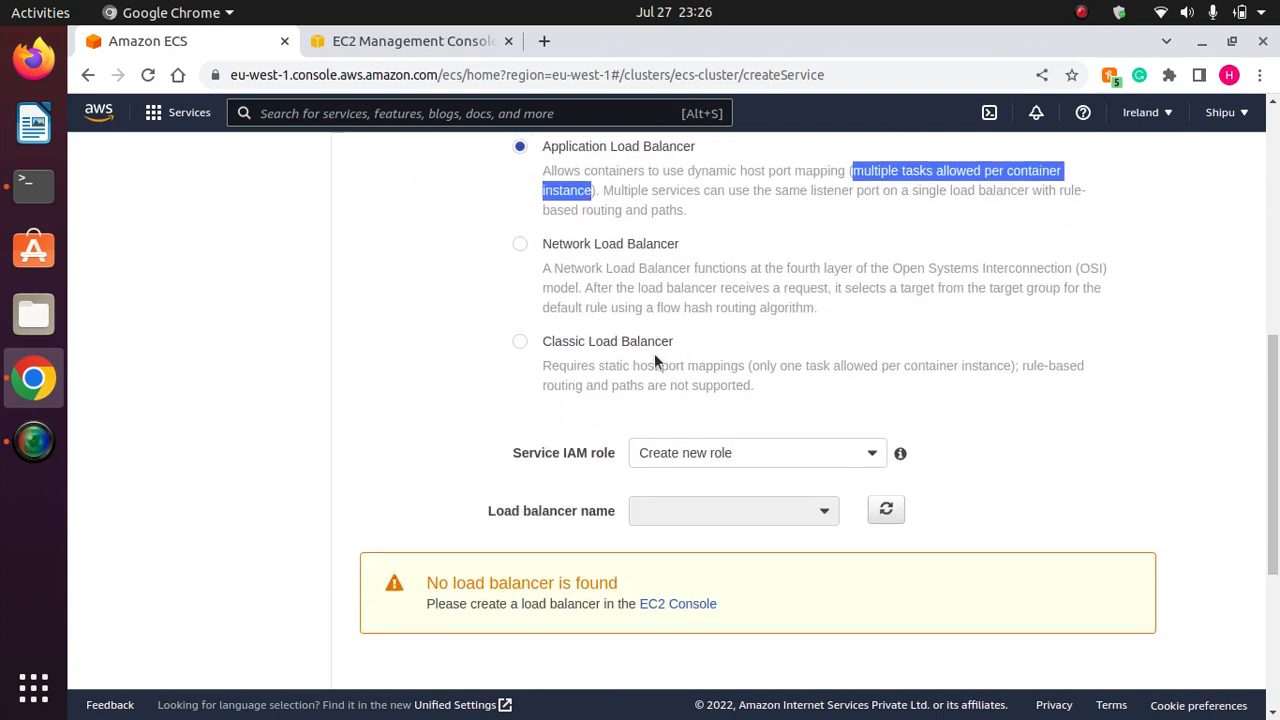
click(530, 364)
drag(749, 364, 1018, 382)
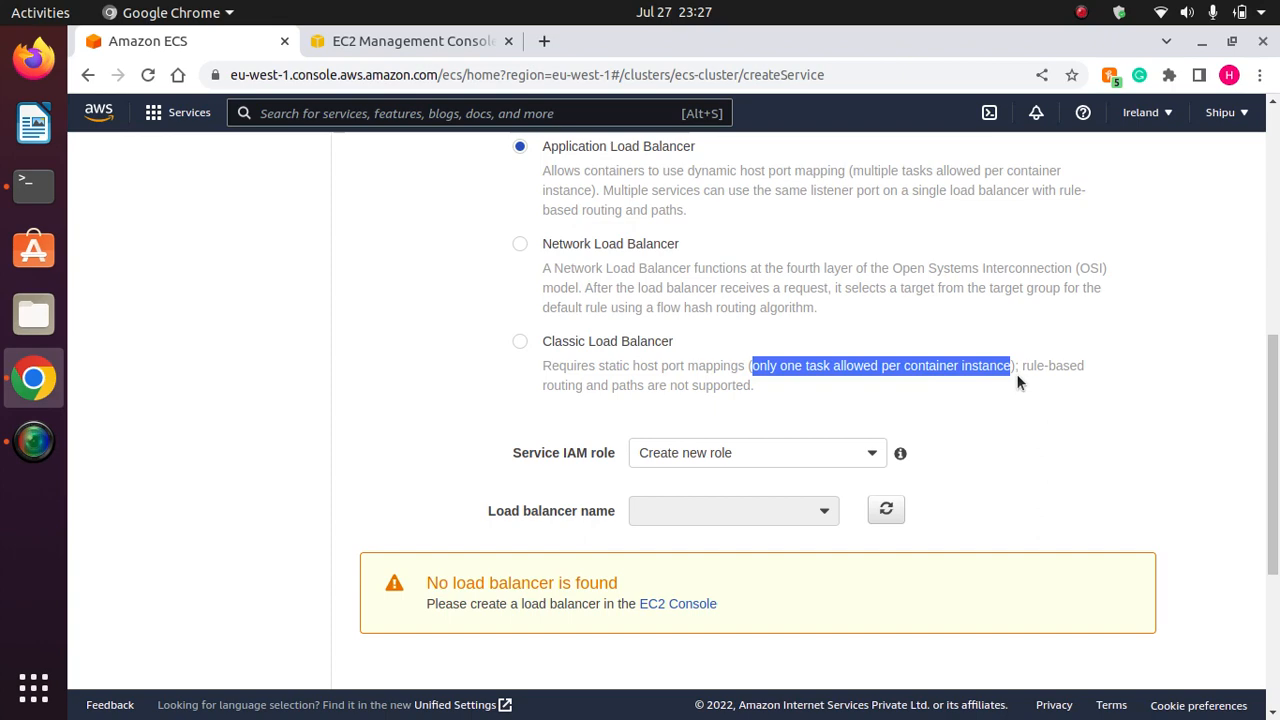
drag(1274, 423, 1274, 450)
click(887, 304)
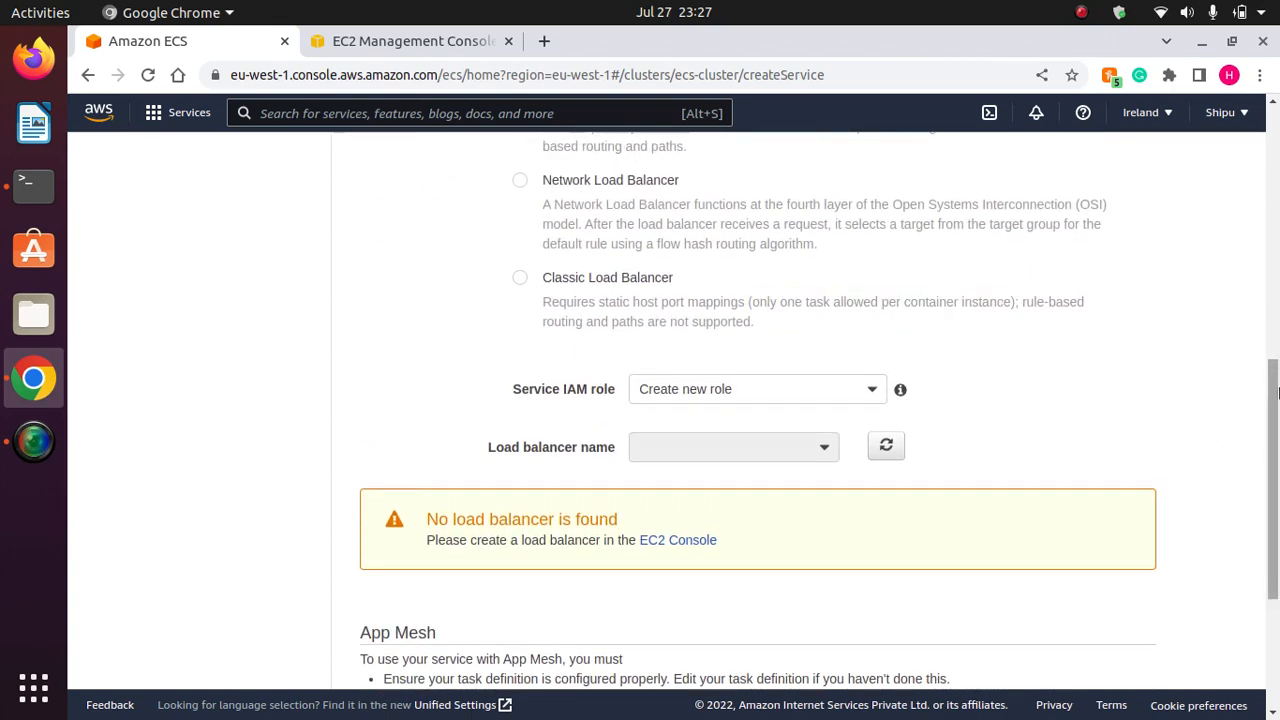
Set the service IAM role to AWSServiceRoleForECS and refresh the list of available load balancers.
scroll(1276, 401, up, 1)
scroll(1276, 401, up, 3)
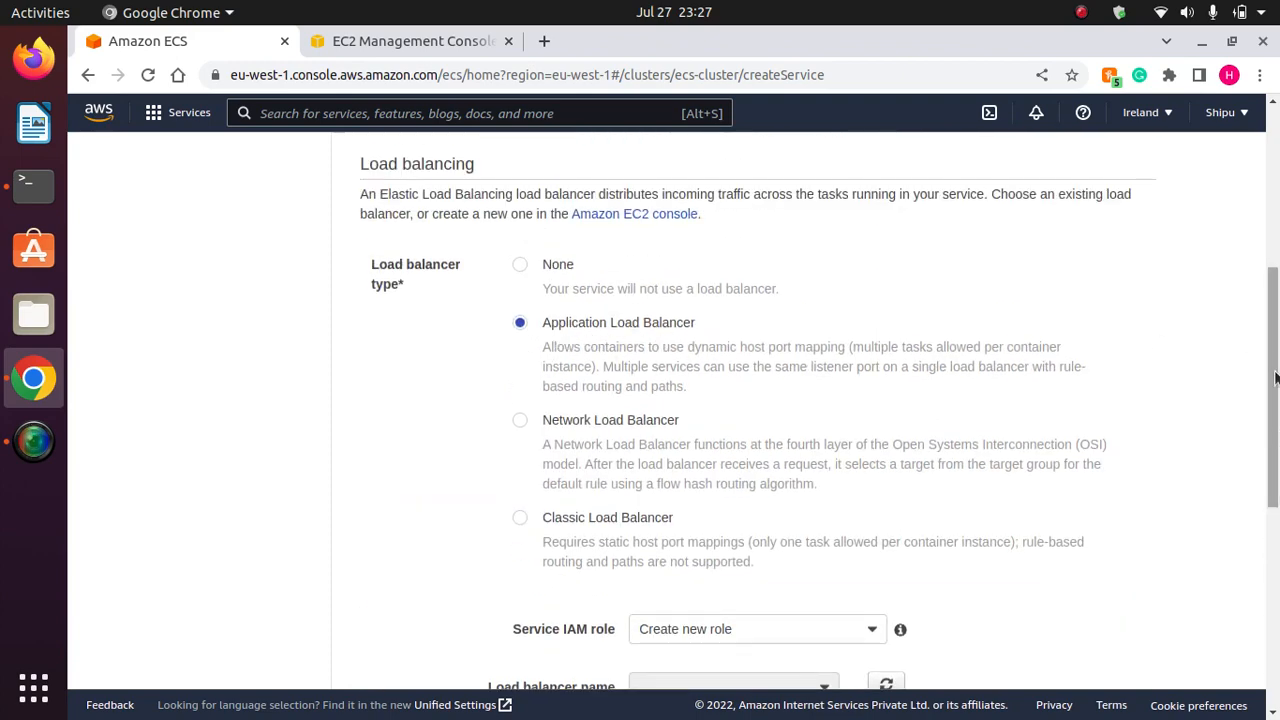
drag(1274, 378, 1272, 421)
scroll(1272, 421, down, 2)
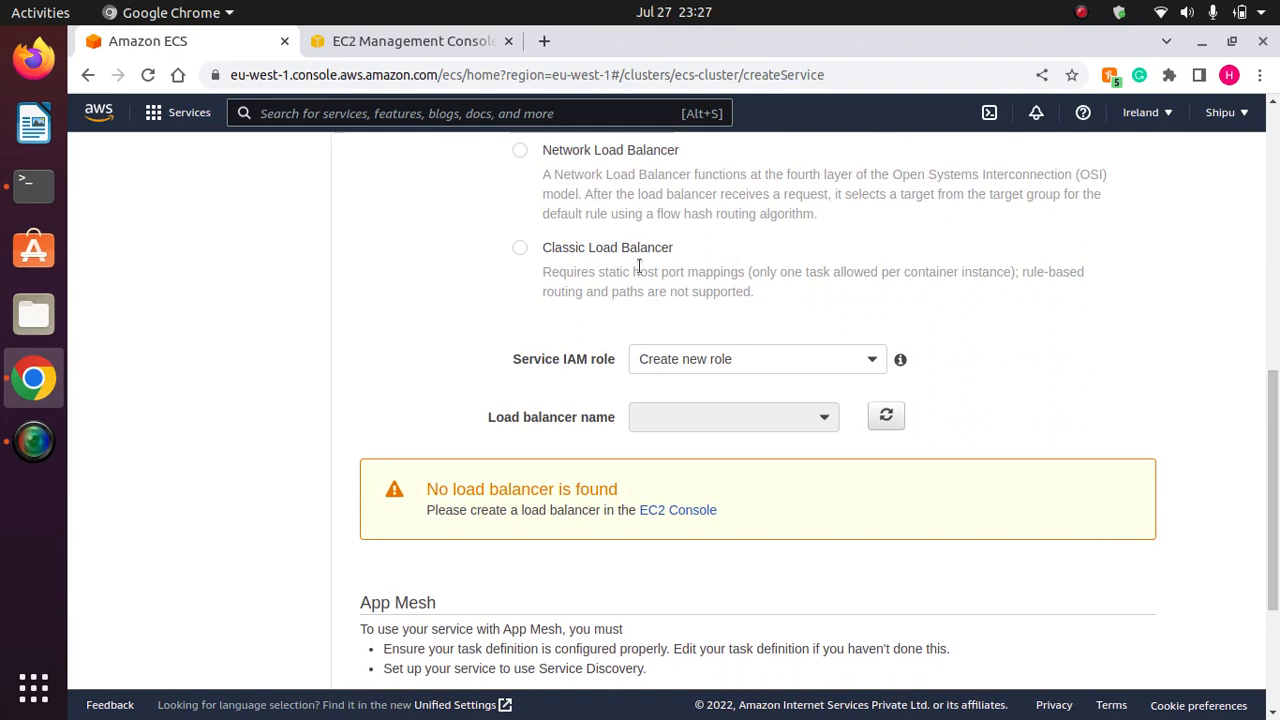
drag(1273, 400, 1273, 444)
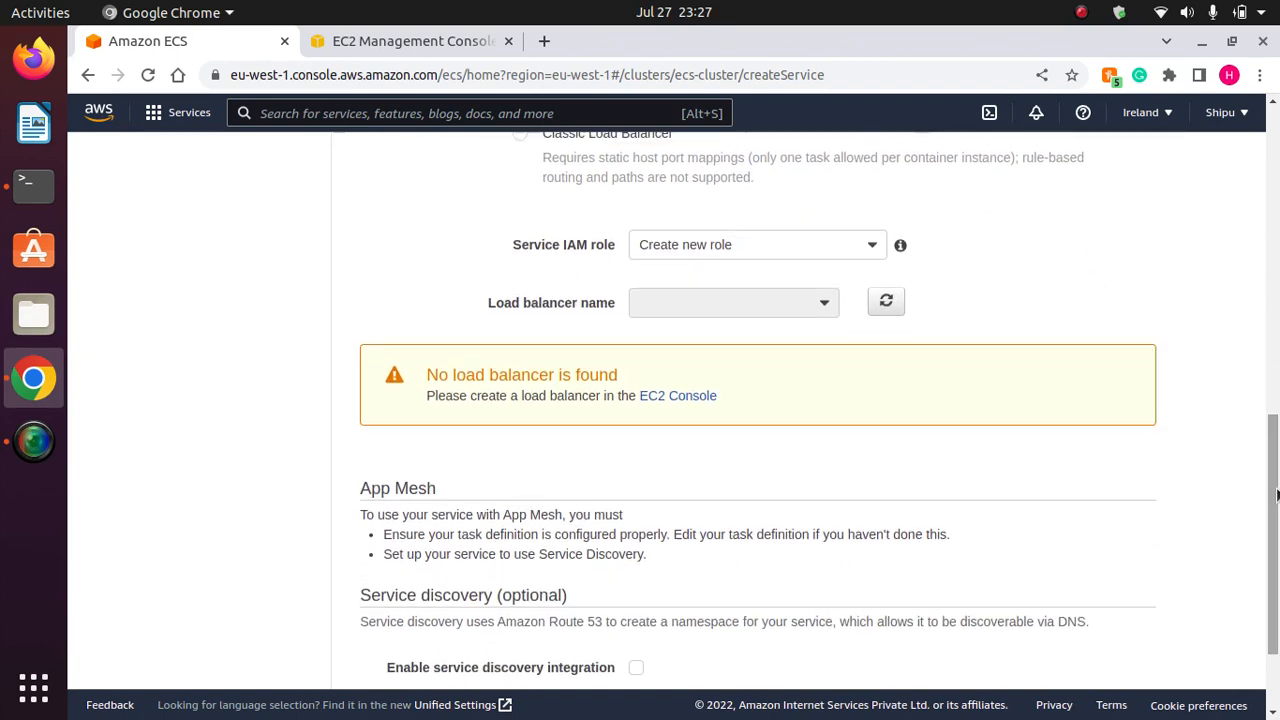
click(769, 248)
click(763, 300)
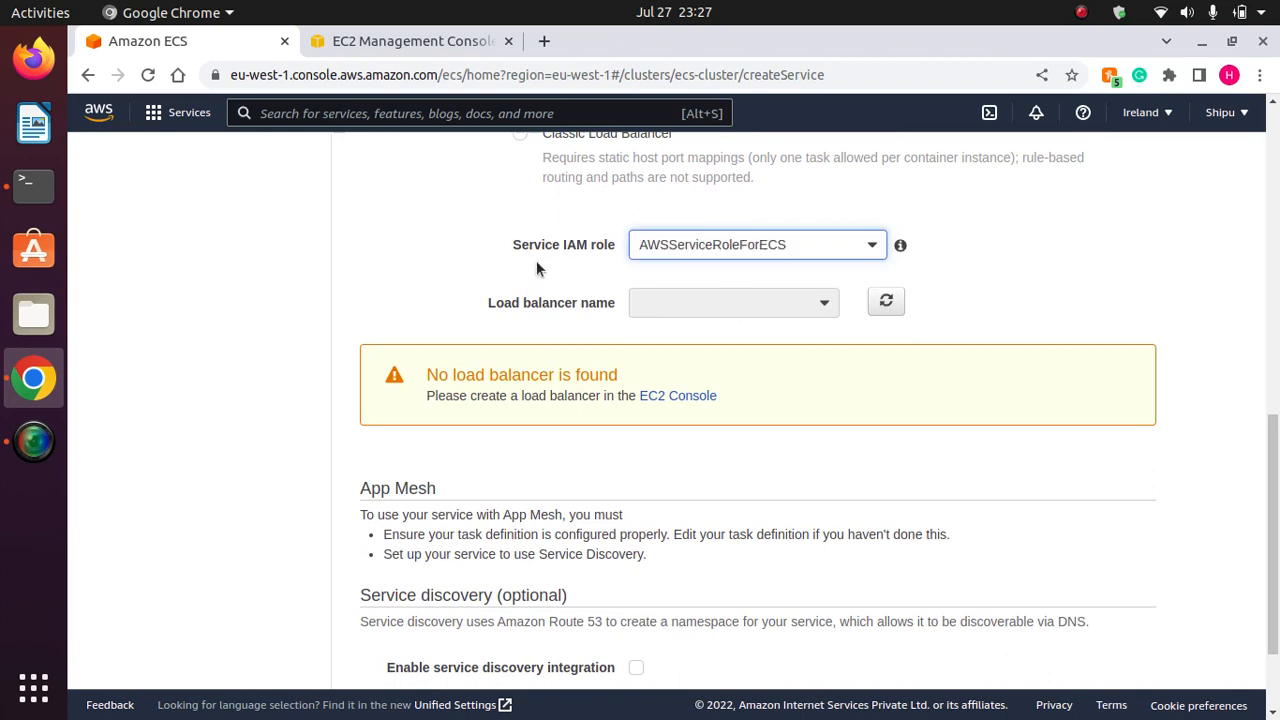
click(887, 303)
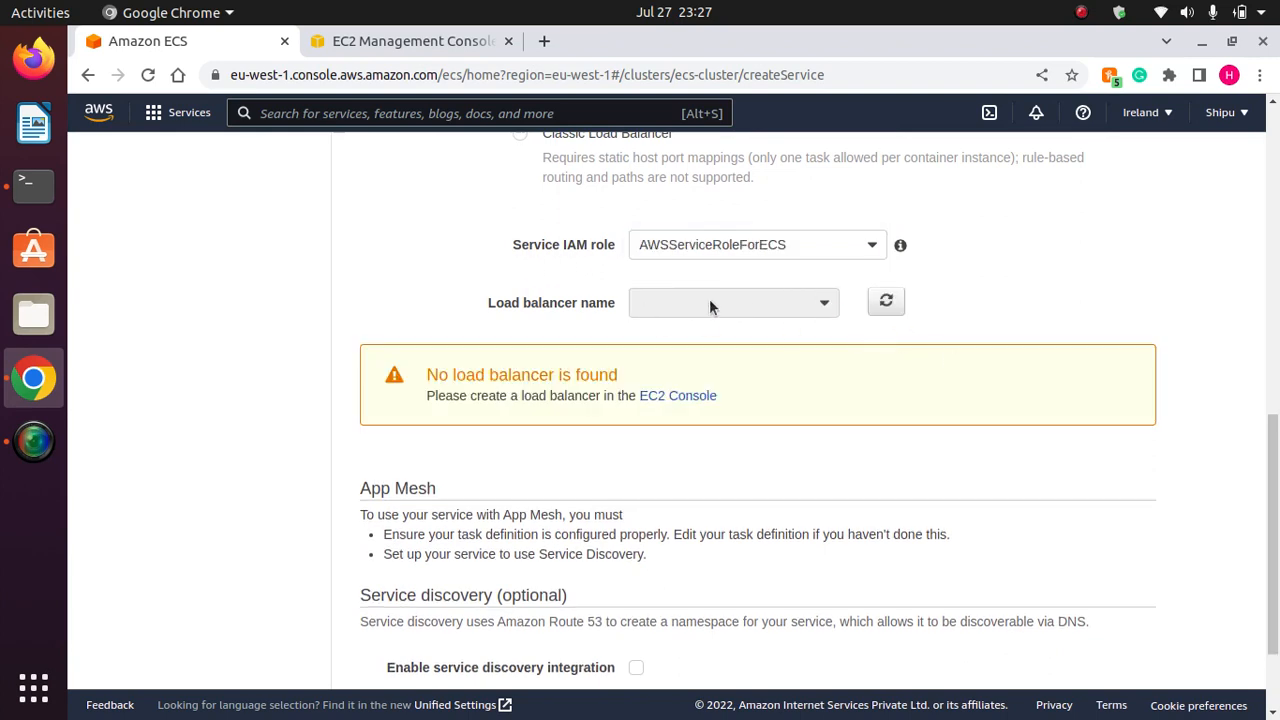
click(884, 304)
Switch to the EC2 console's load balancers and start creating an Application Load Balancer.
click(414, 42)
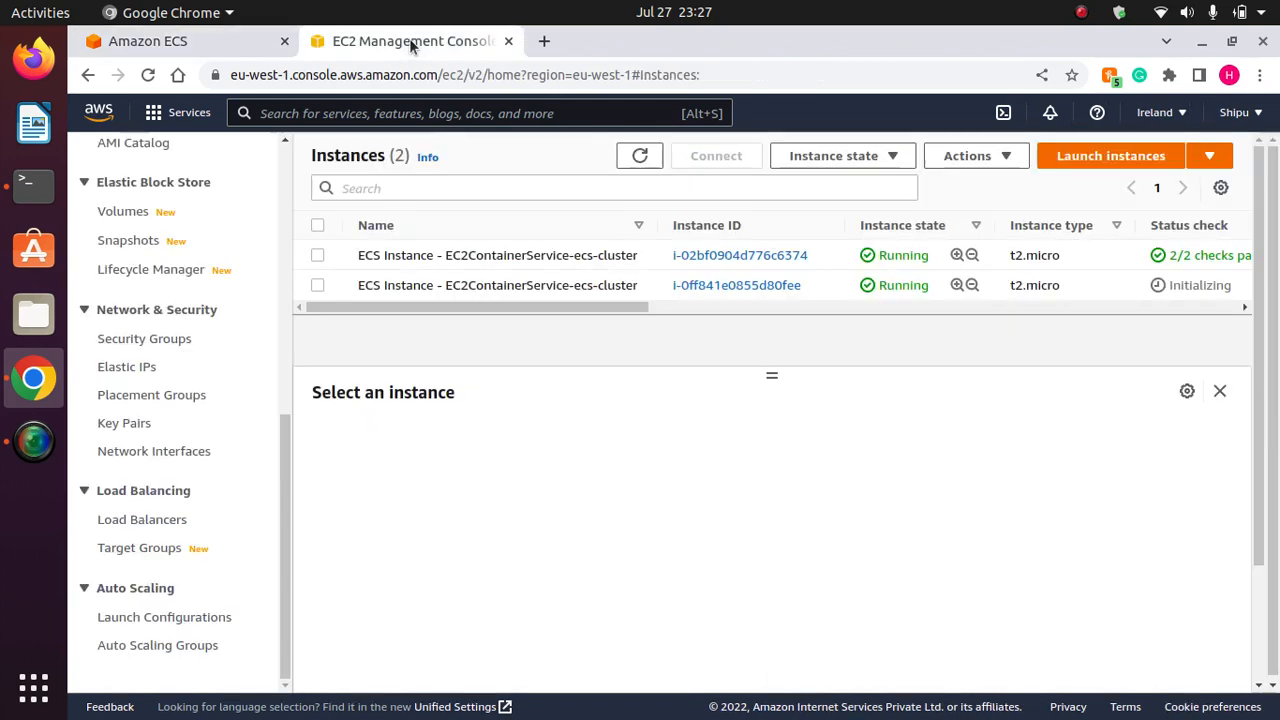
click(145, 519)
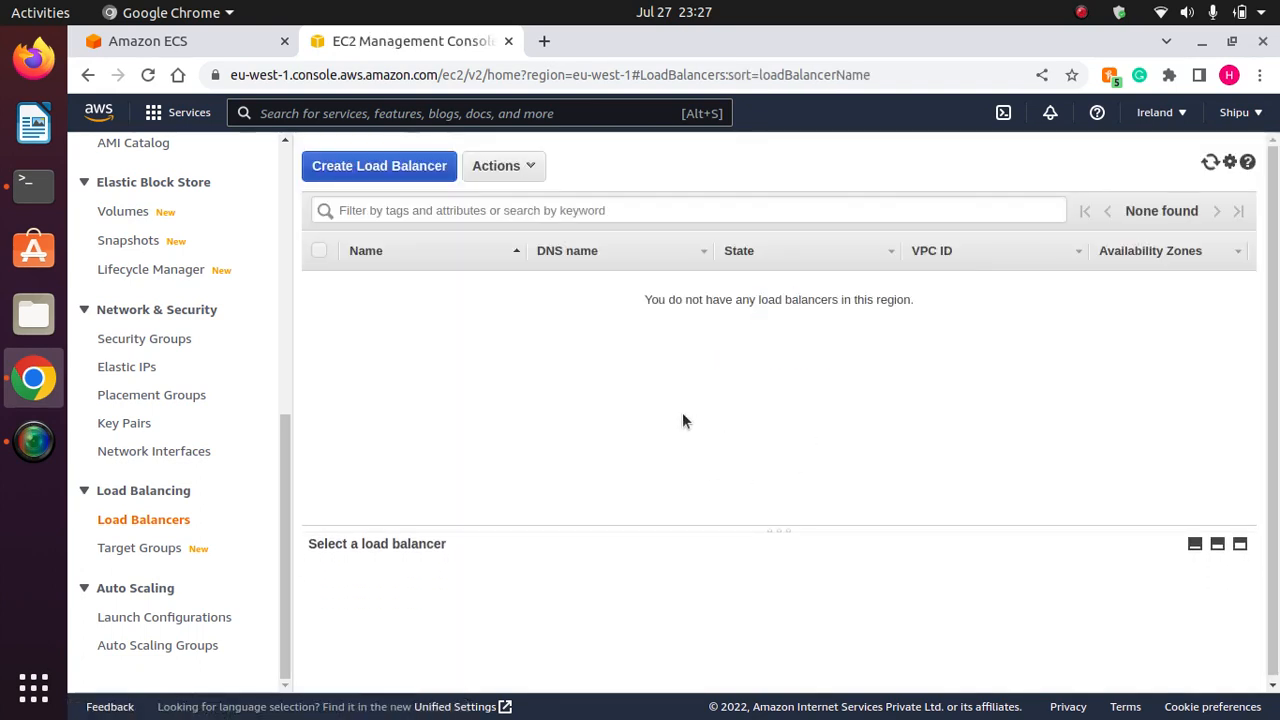
click(377, 166)
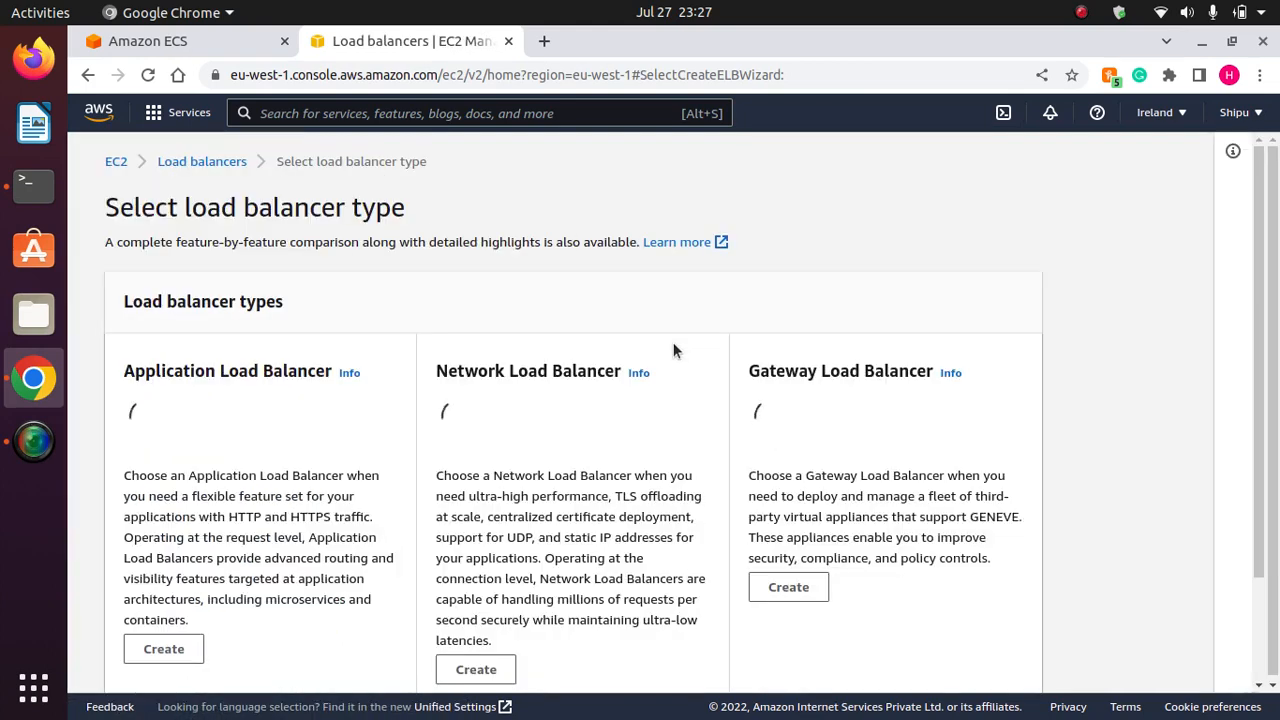
drag(1270, 263, 1258, 511)
click(170, 517)
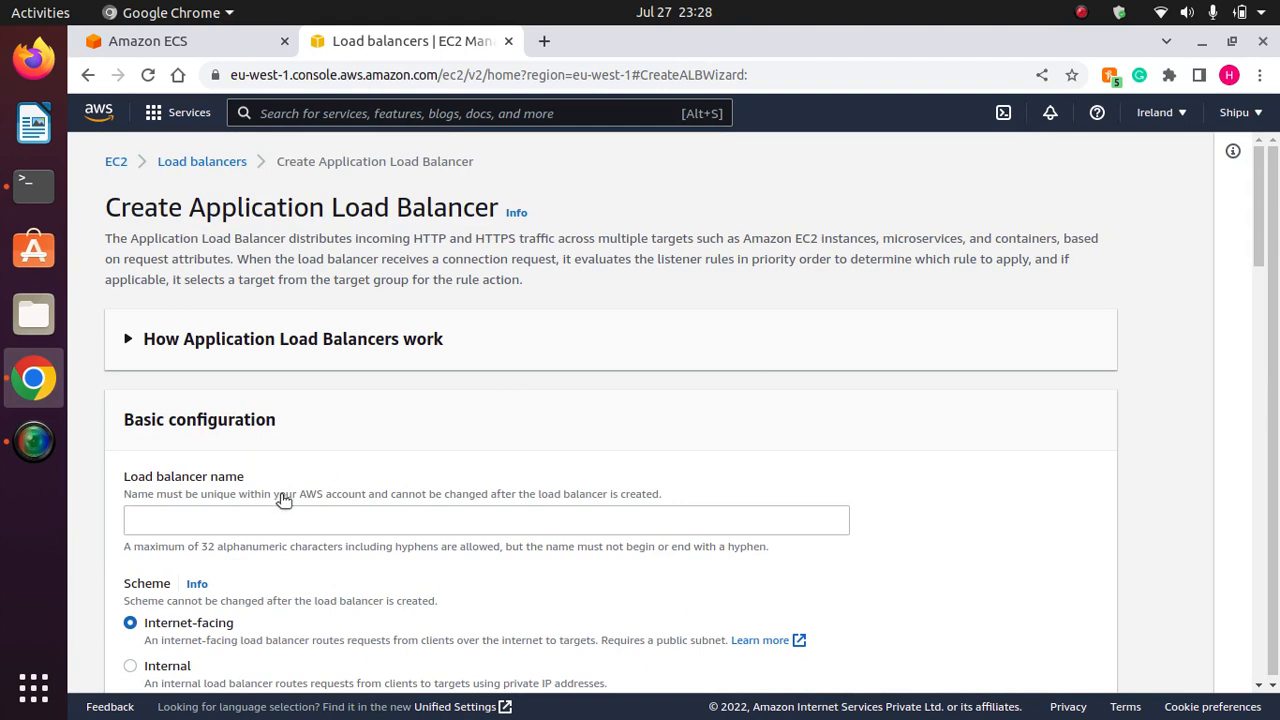
Name the load balancer ecs-alb.
click(260, 520)
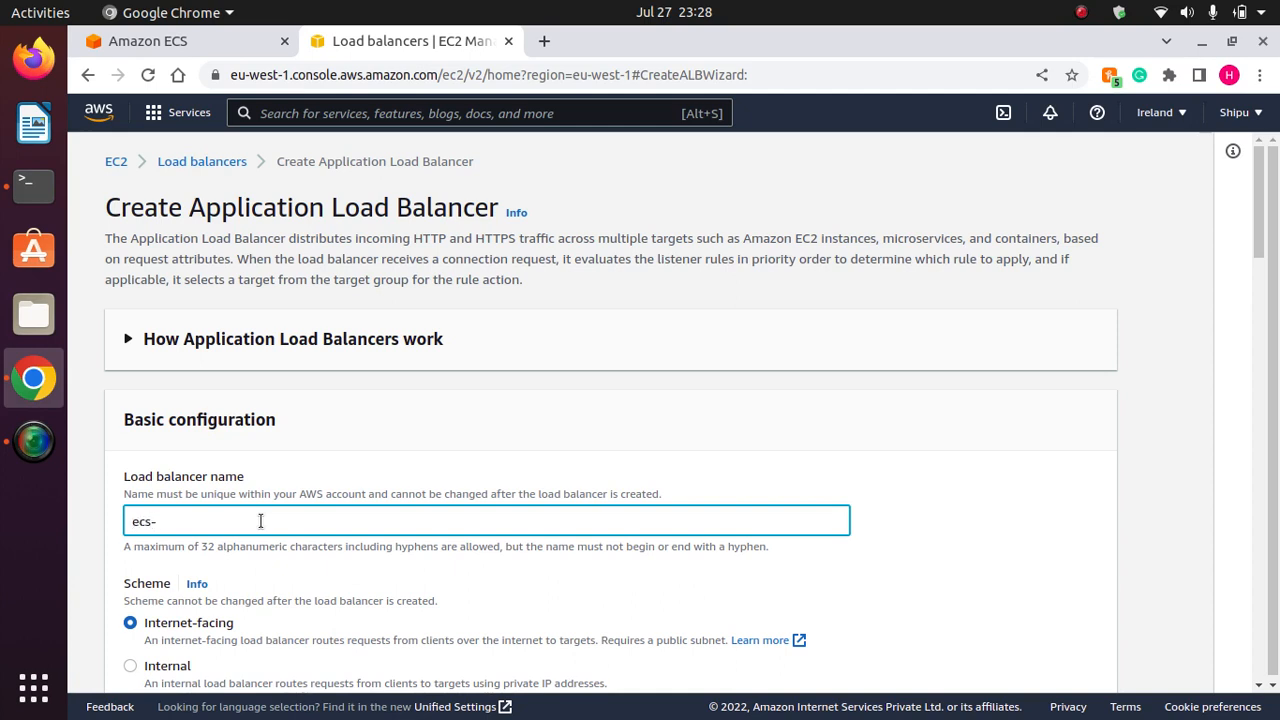
text(alb)
click(934, 523)
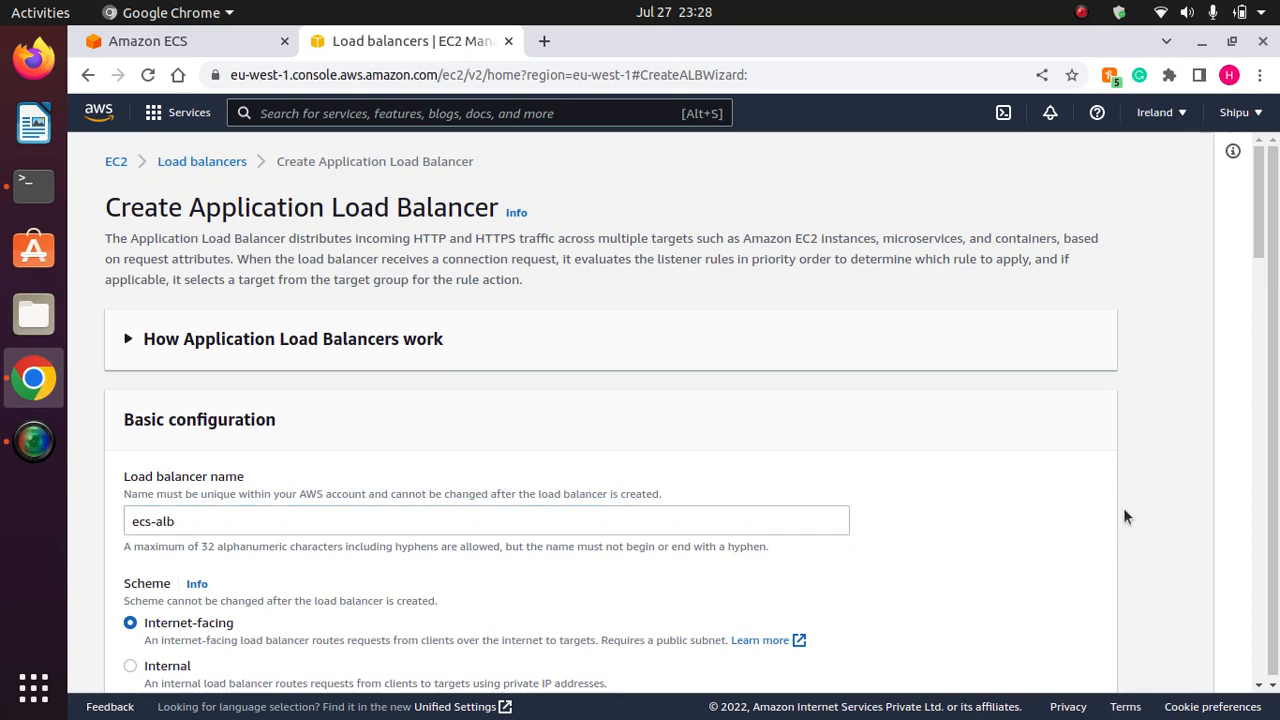
drag(1259, 229, 1253, 291)
click(1081, 12)
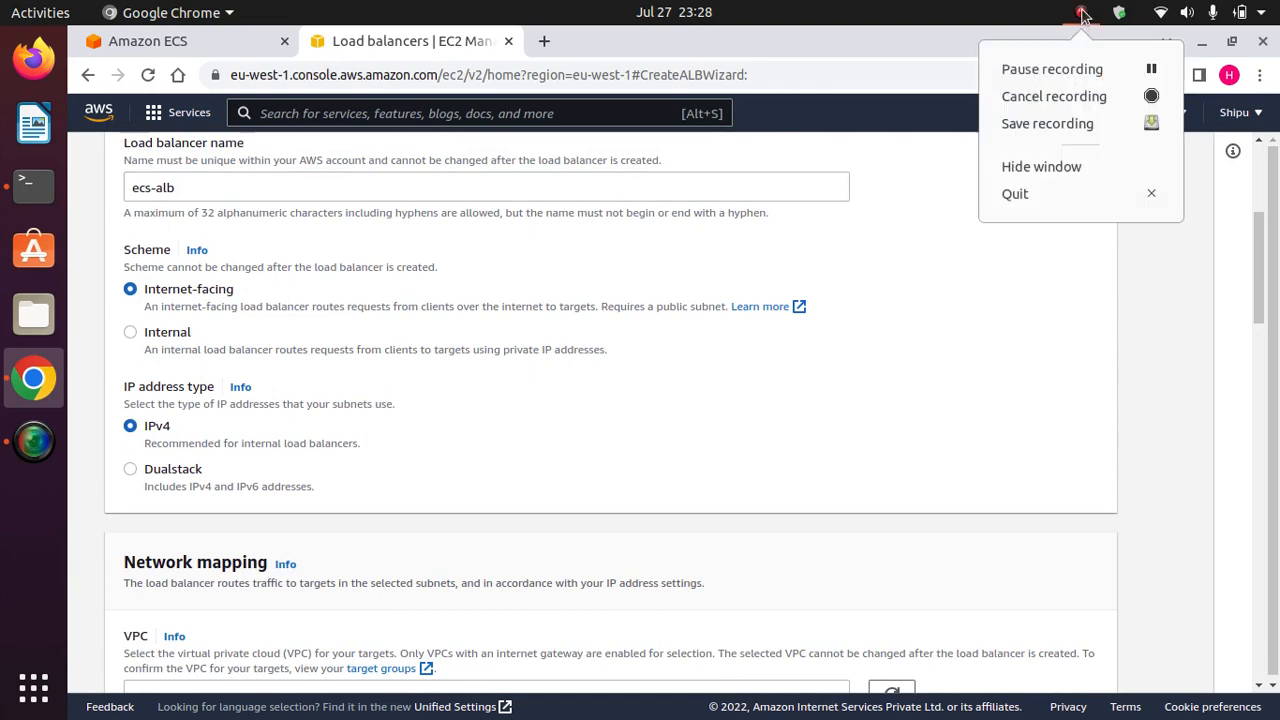
click(1078, 69)
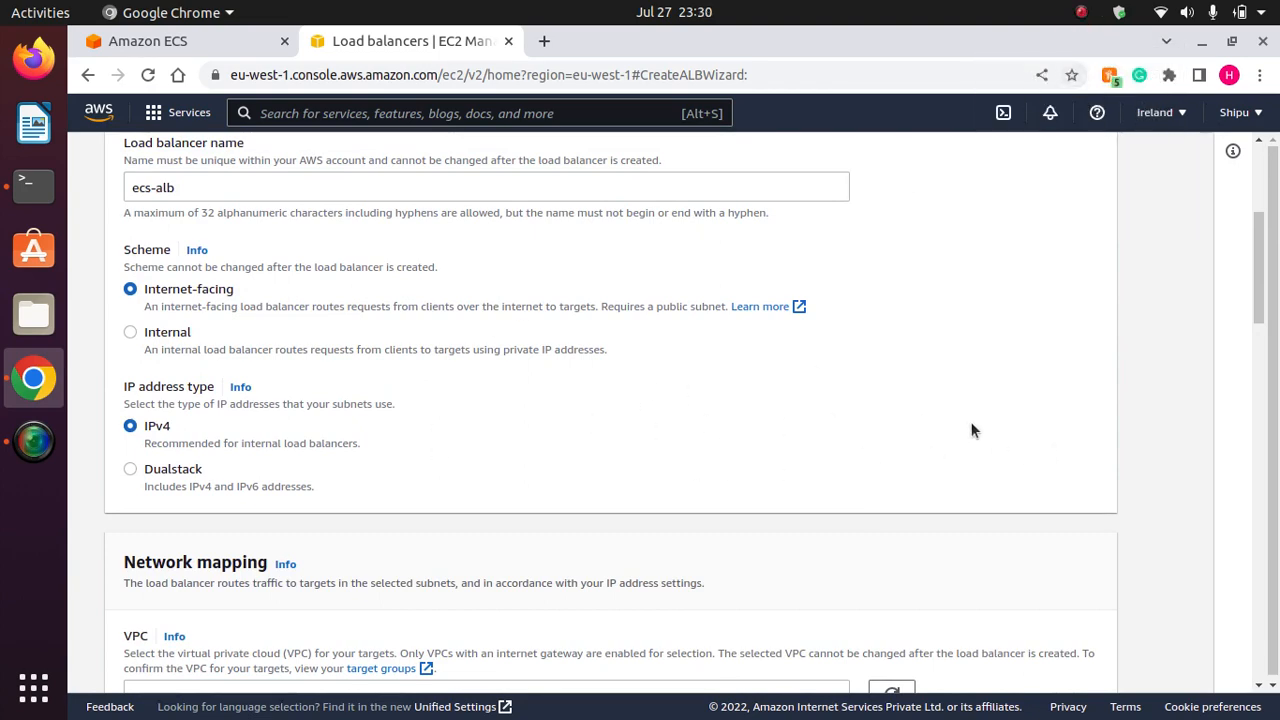
Map the load balancer to the availability zones eu-west-1a, eu-west-1b and eu-west-1c.
scroll(971, 430, down, 8)
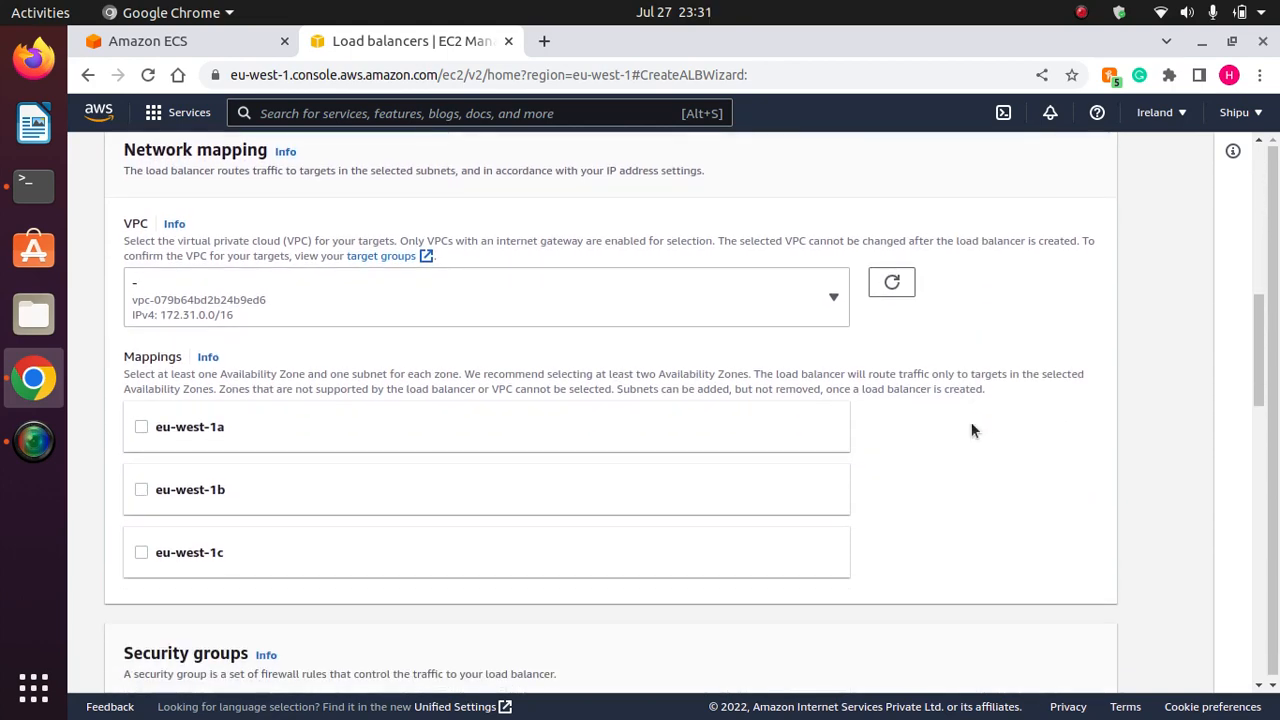
scroll(971, 430, down, 1)
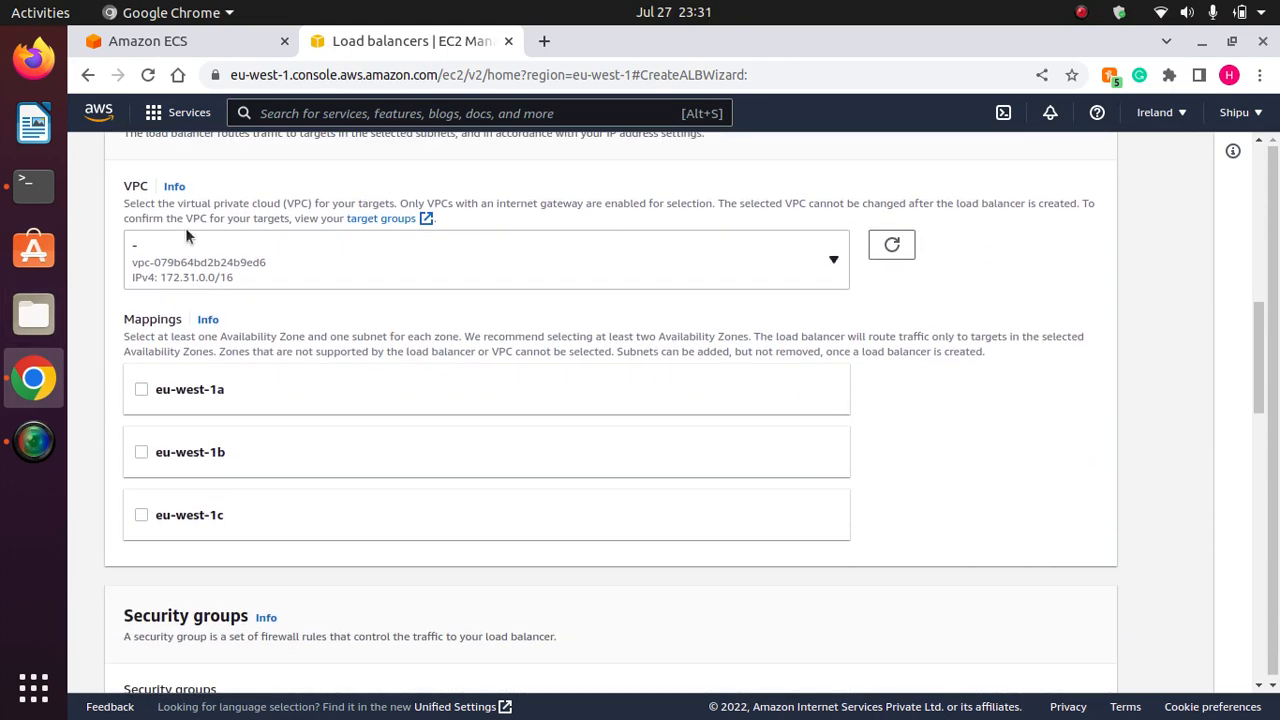
click(142, 389)
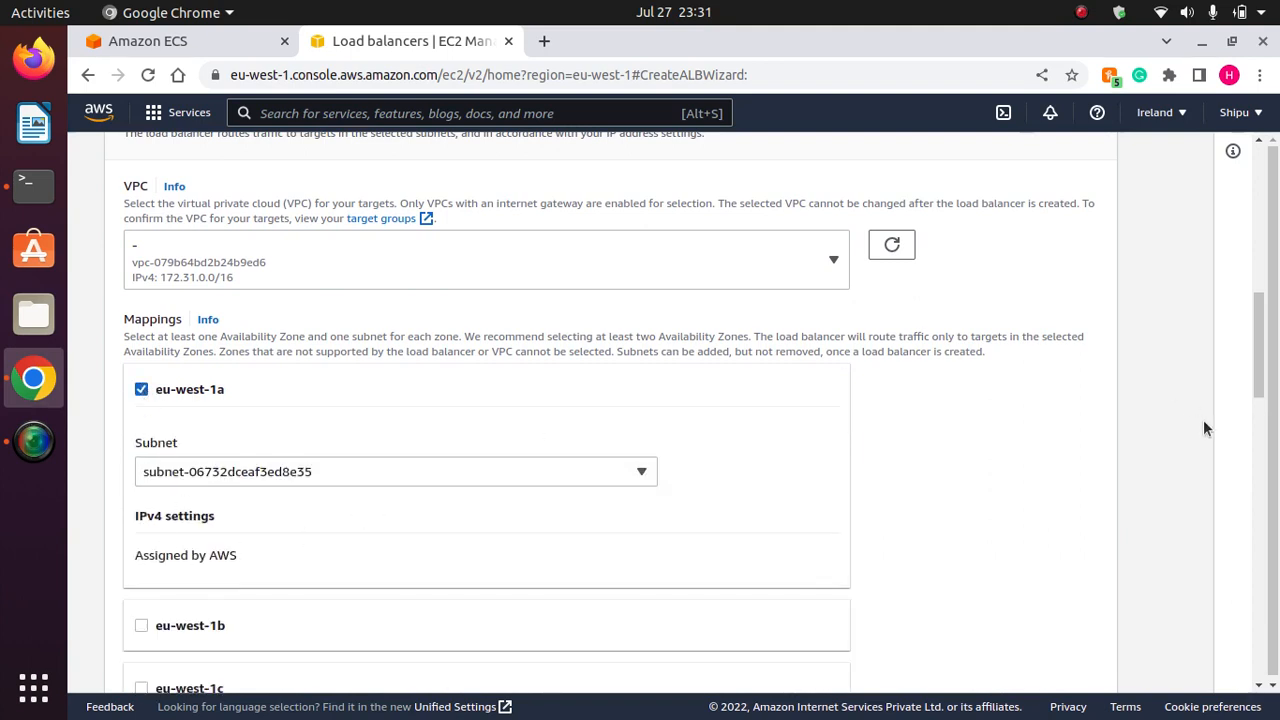
drag(1260, 329, 1260, 389)
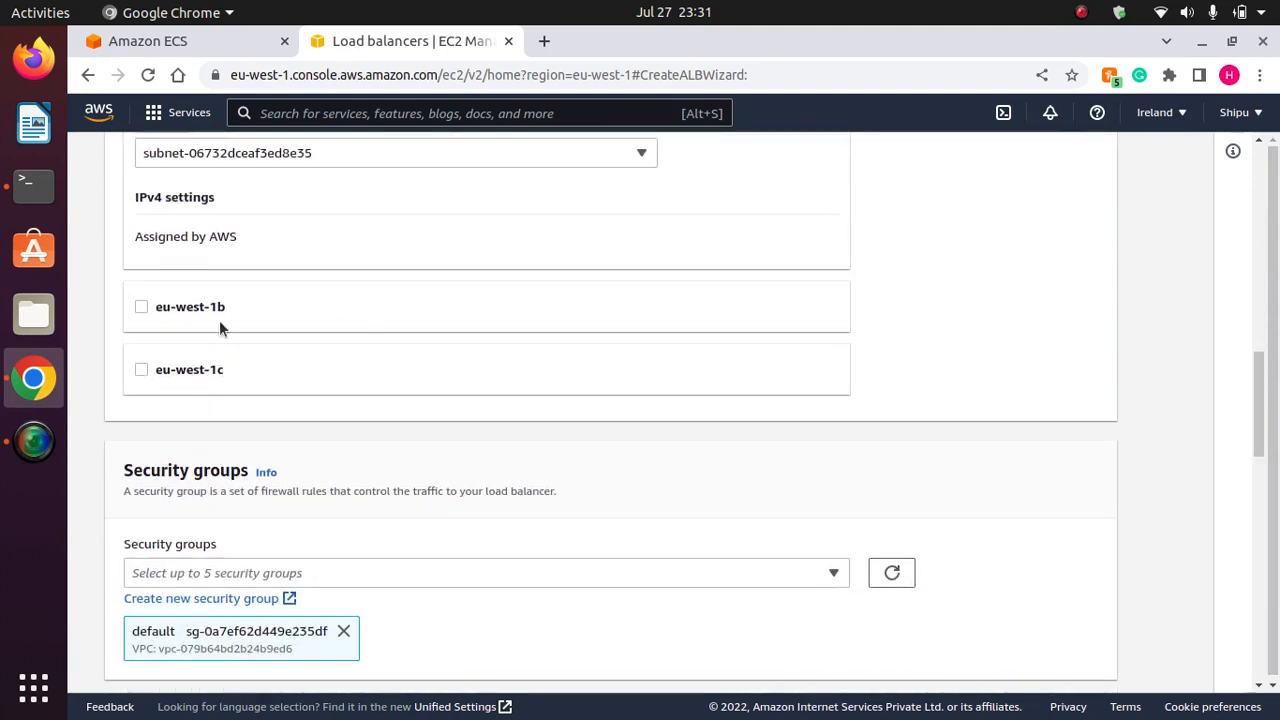
click(141, 307)
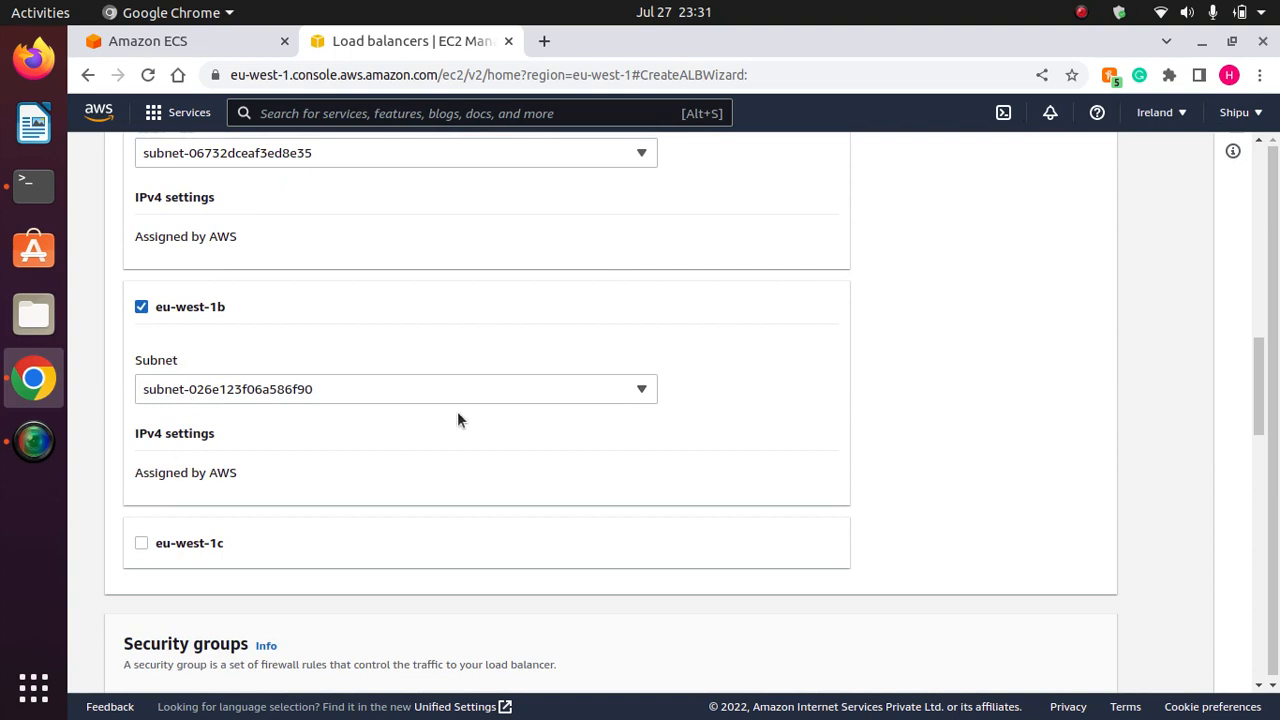
drag(1258, 390, 1257, 434)
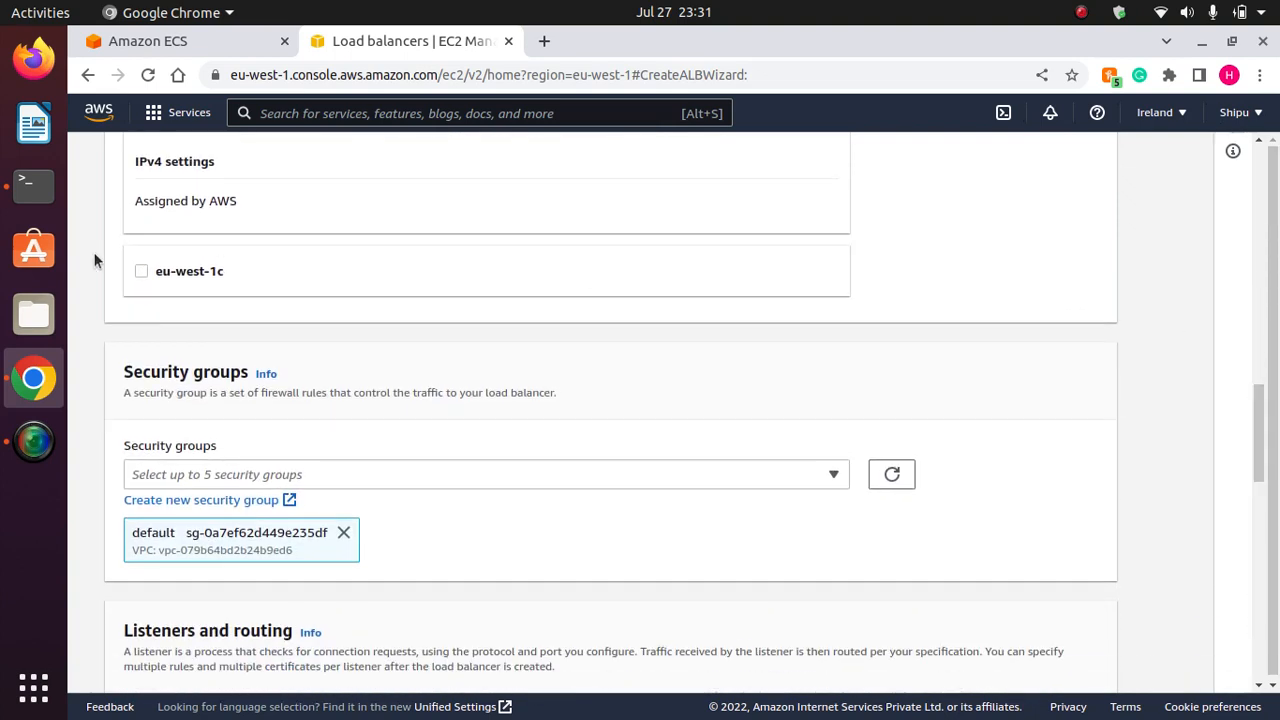
click(141, 271)
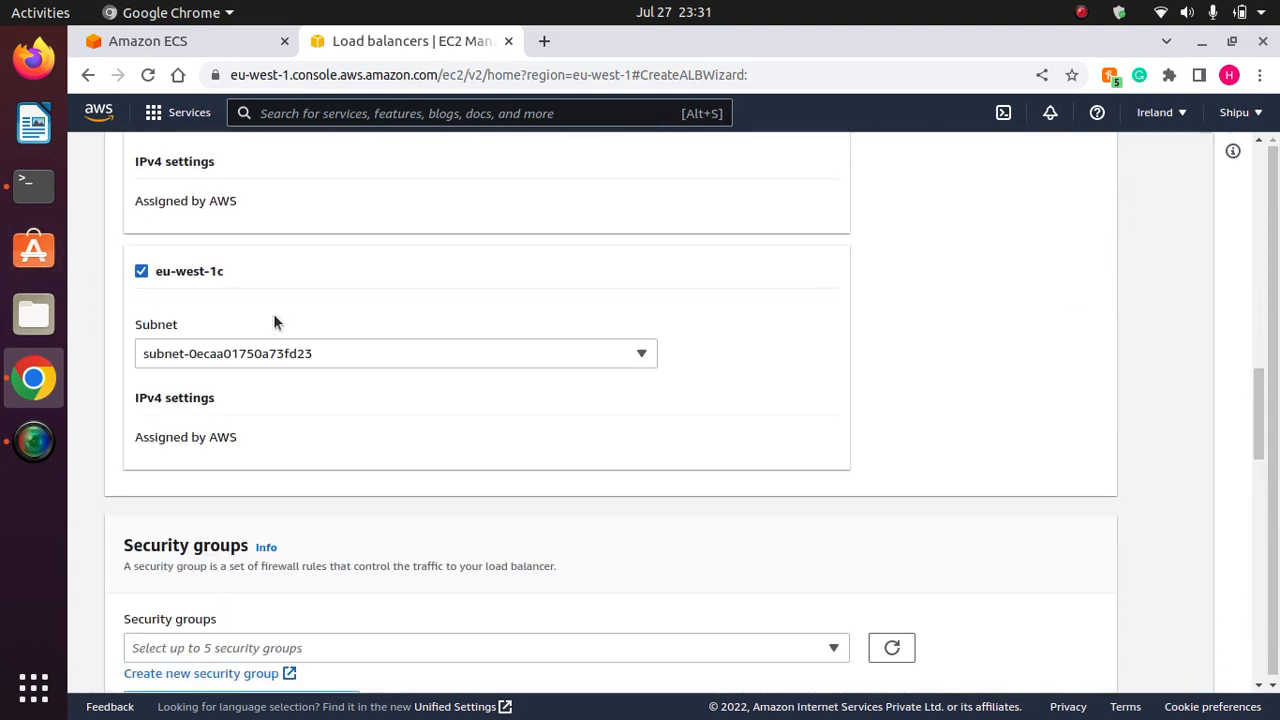
Start a new security group for the load balancer, named alb-sg with the description na.
drag(1257, 400, 1250, 457)
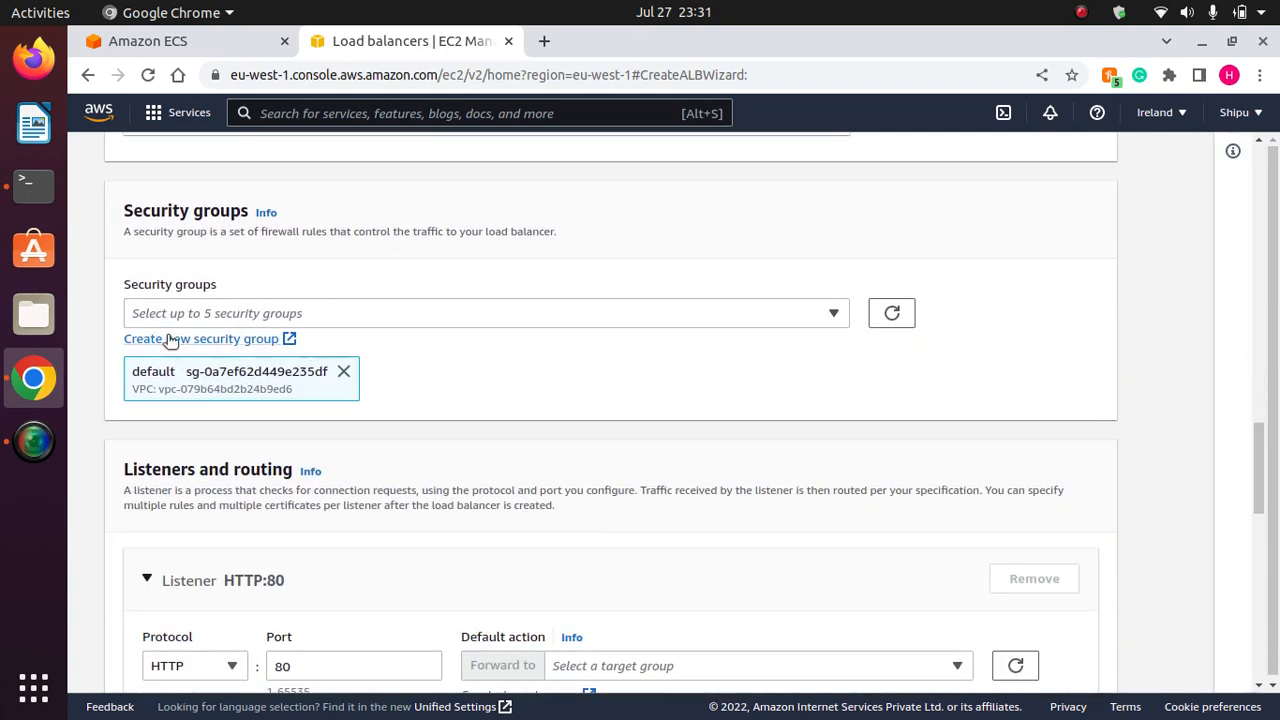
click(288, 340)
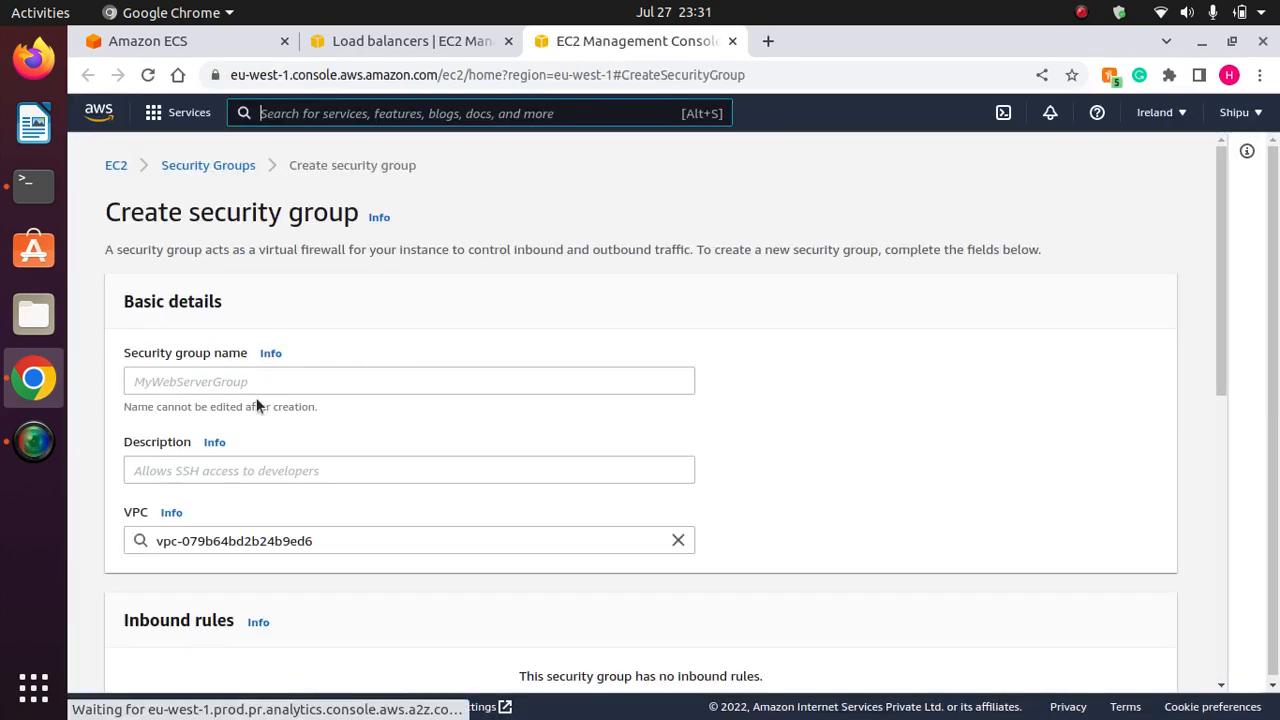
click(223, 380)
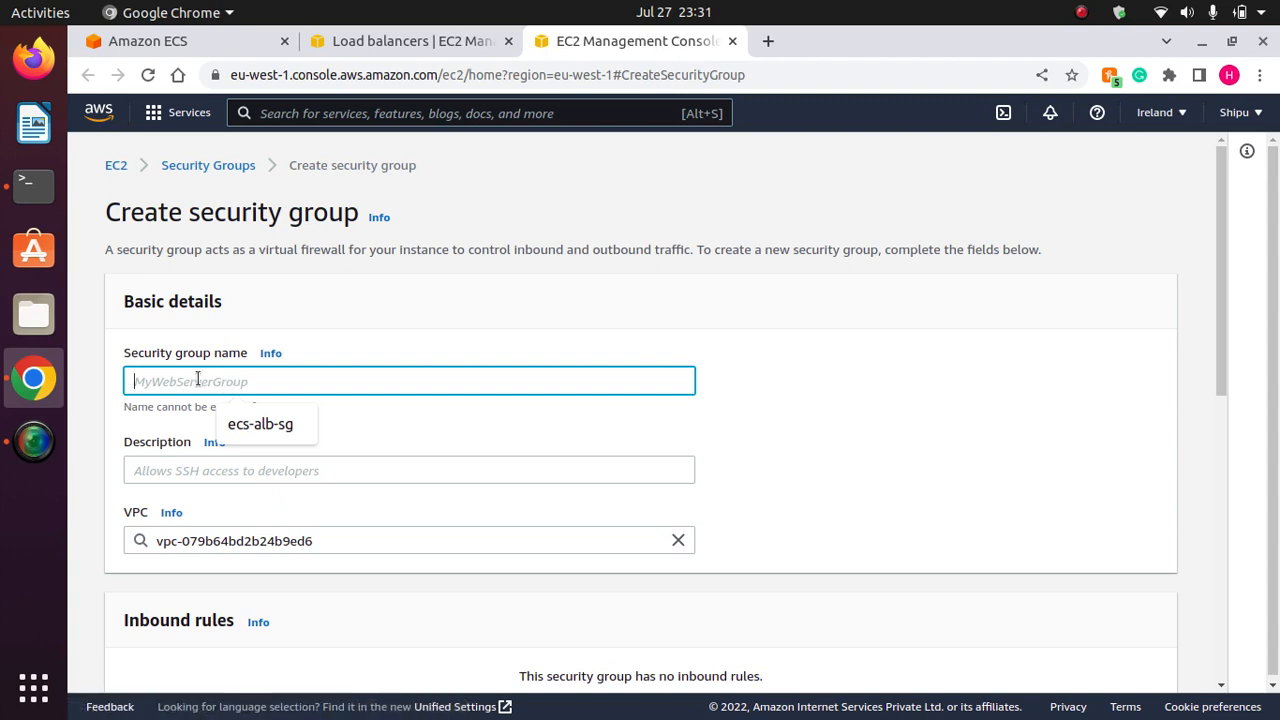
text(alb-sg)
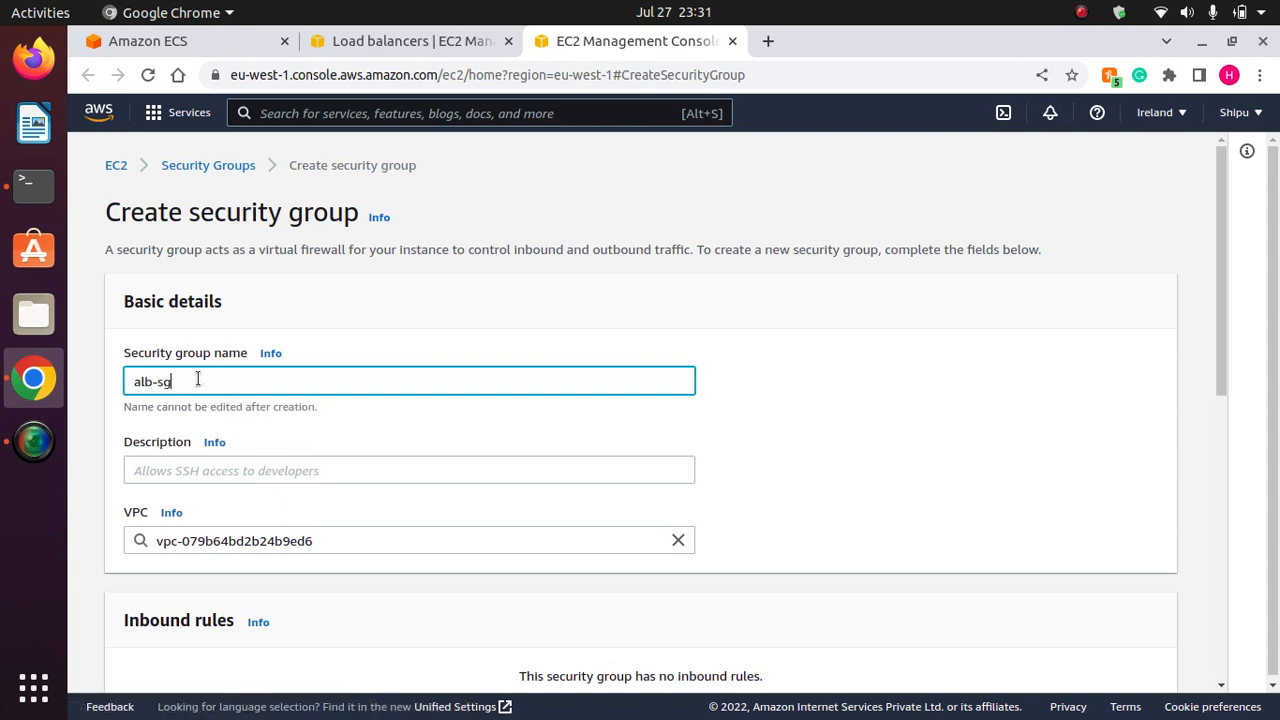
click(772, 420)
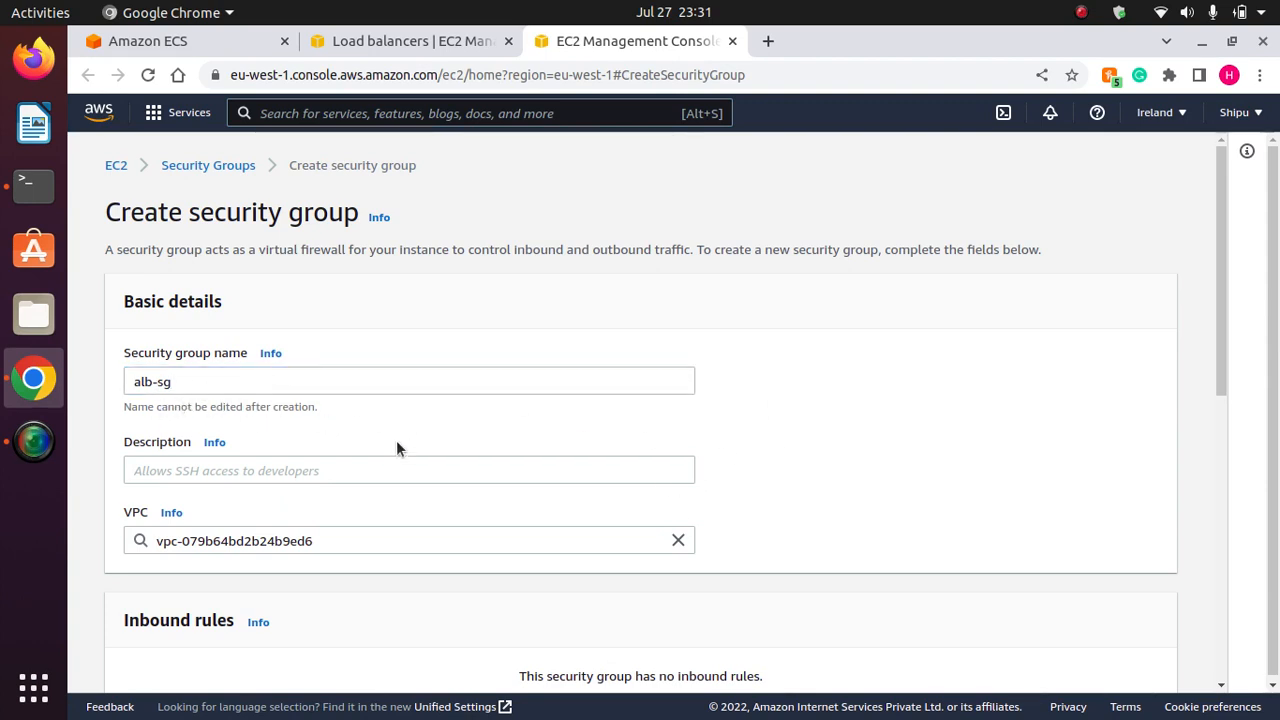
click(443, 471)
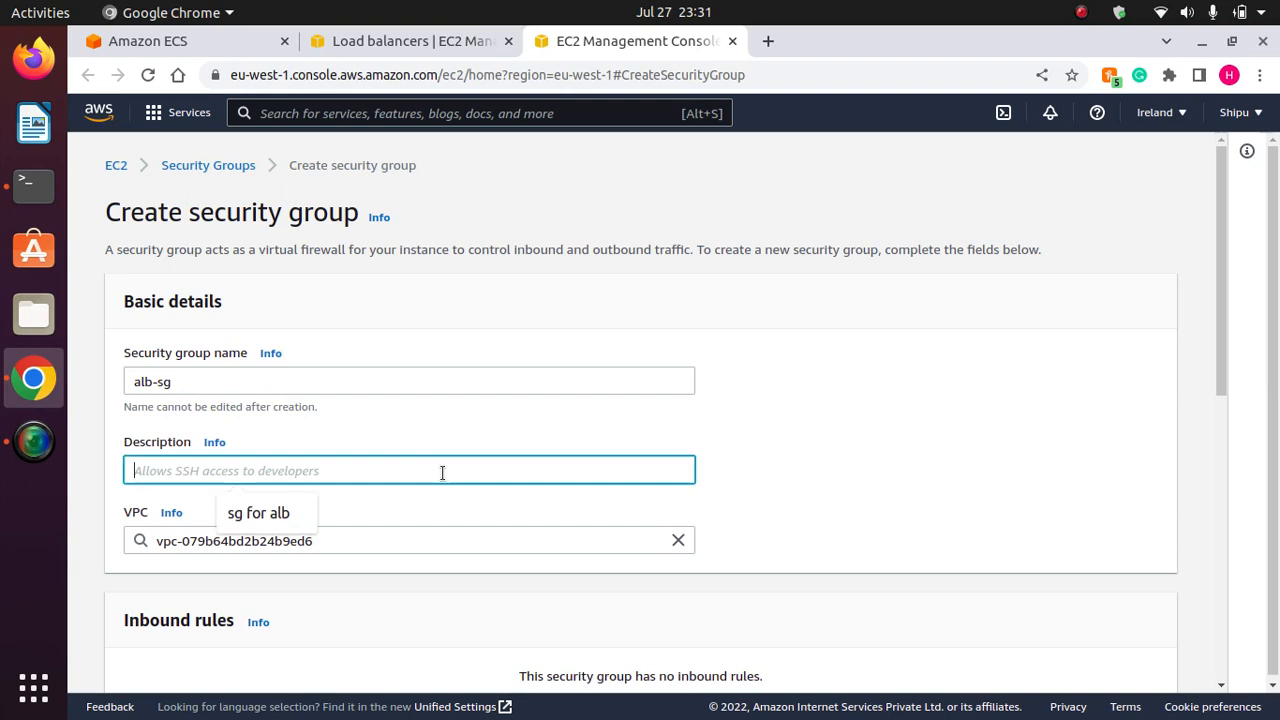
text(na)
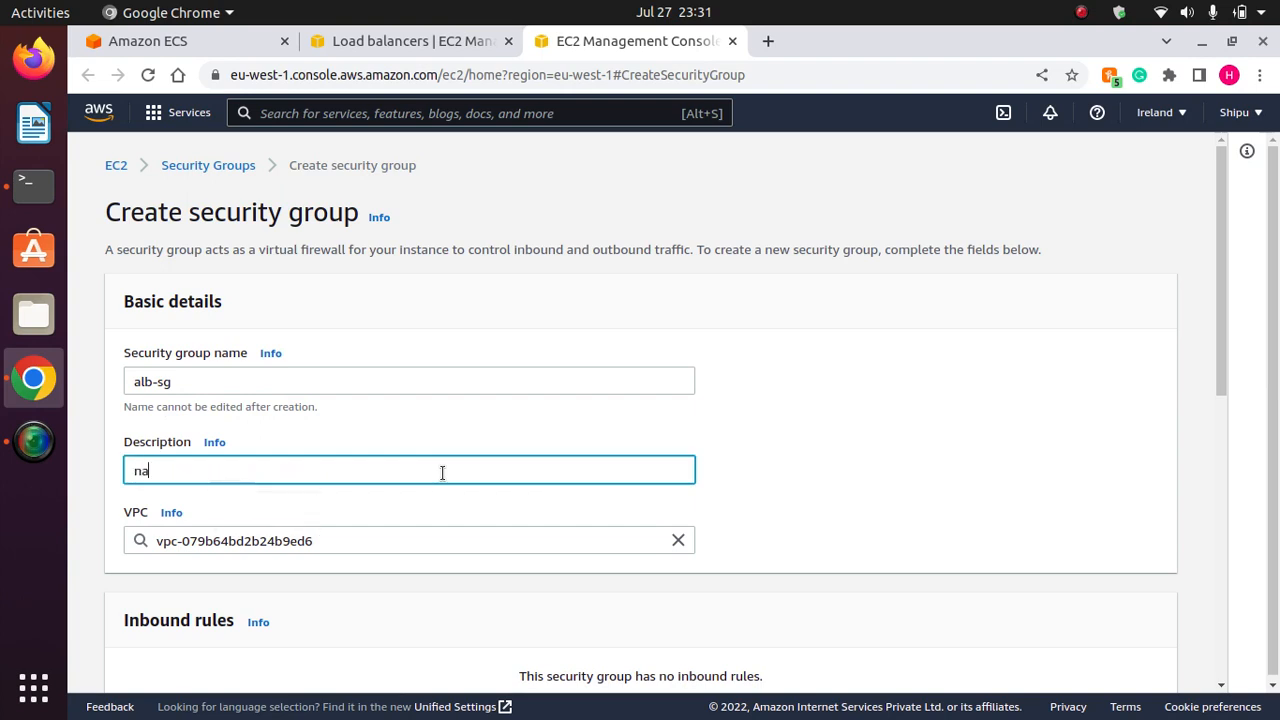
click(951, 508)
Add a Custom TCP inbound rule for port 80 with Anywhere-IPv4 as the source.
drag(1220, 360, 1219, 506)
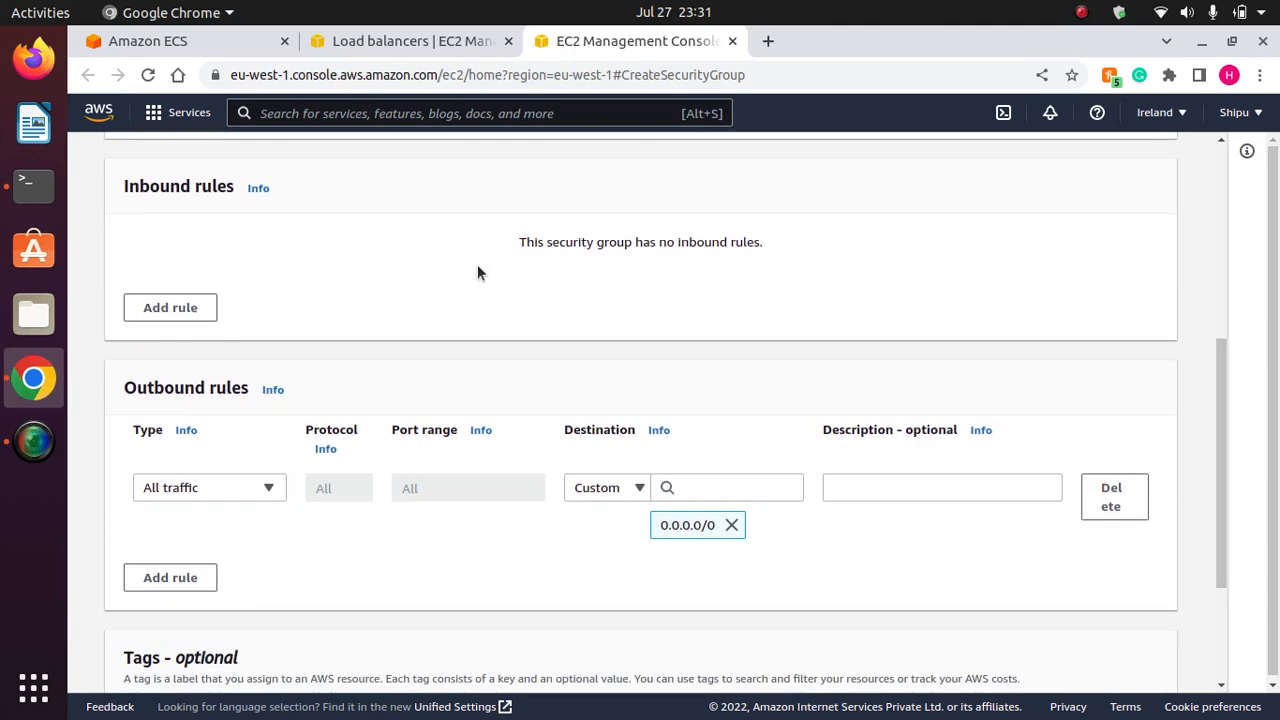
click(180, 306)
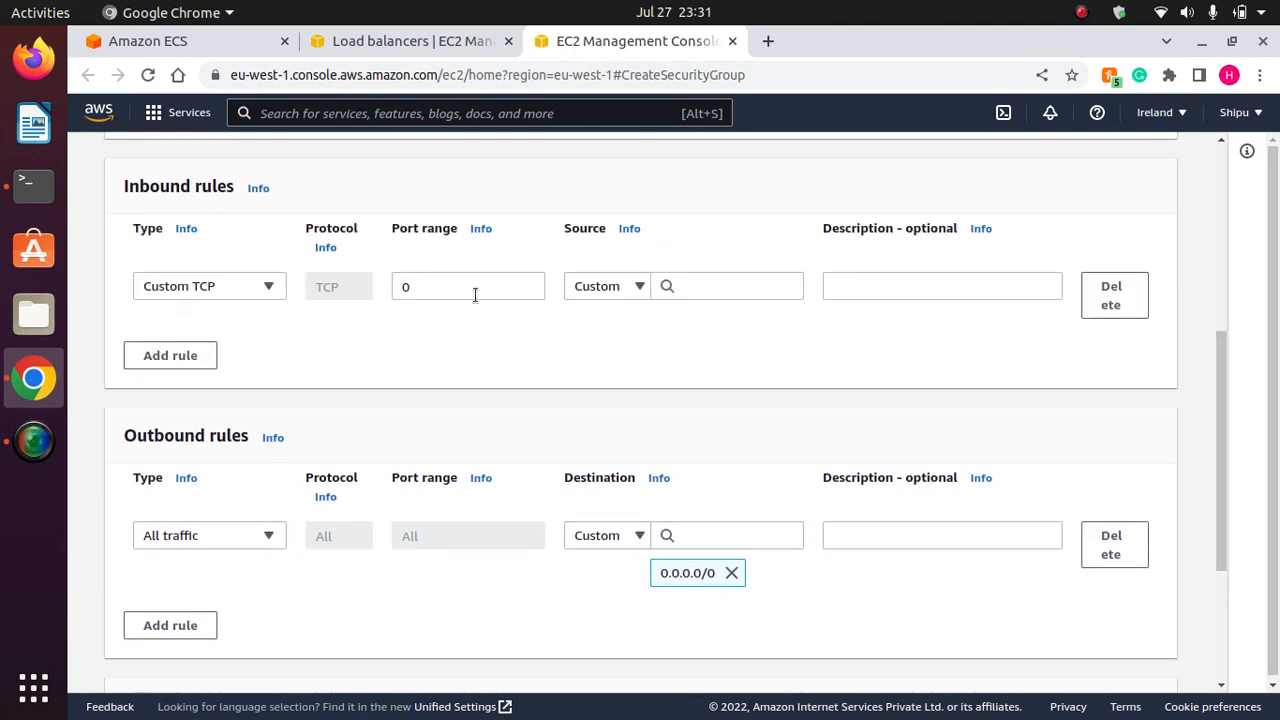
click(442, 291)
text(80)
click(478, 371)
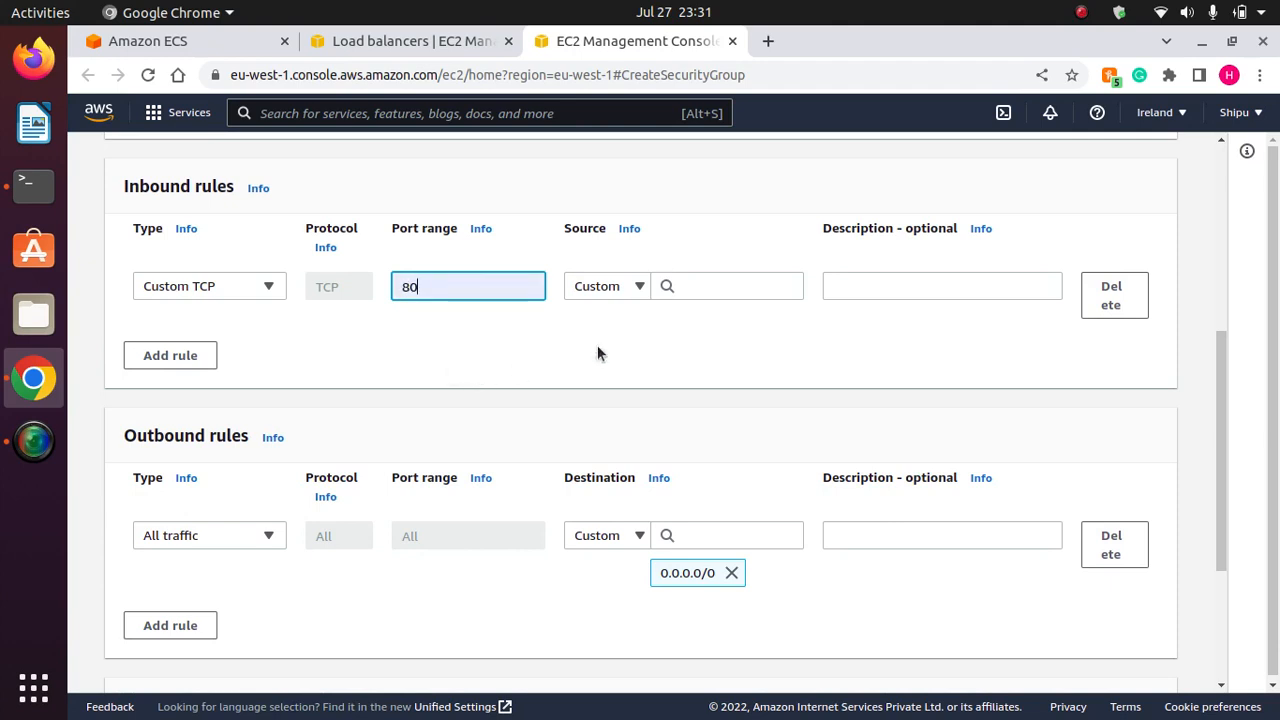
click(639, 289)
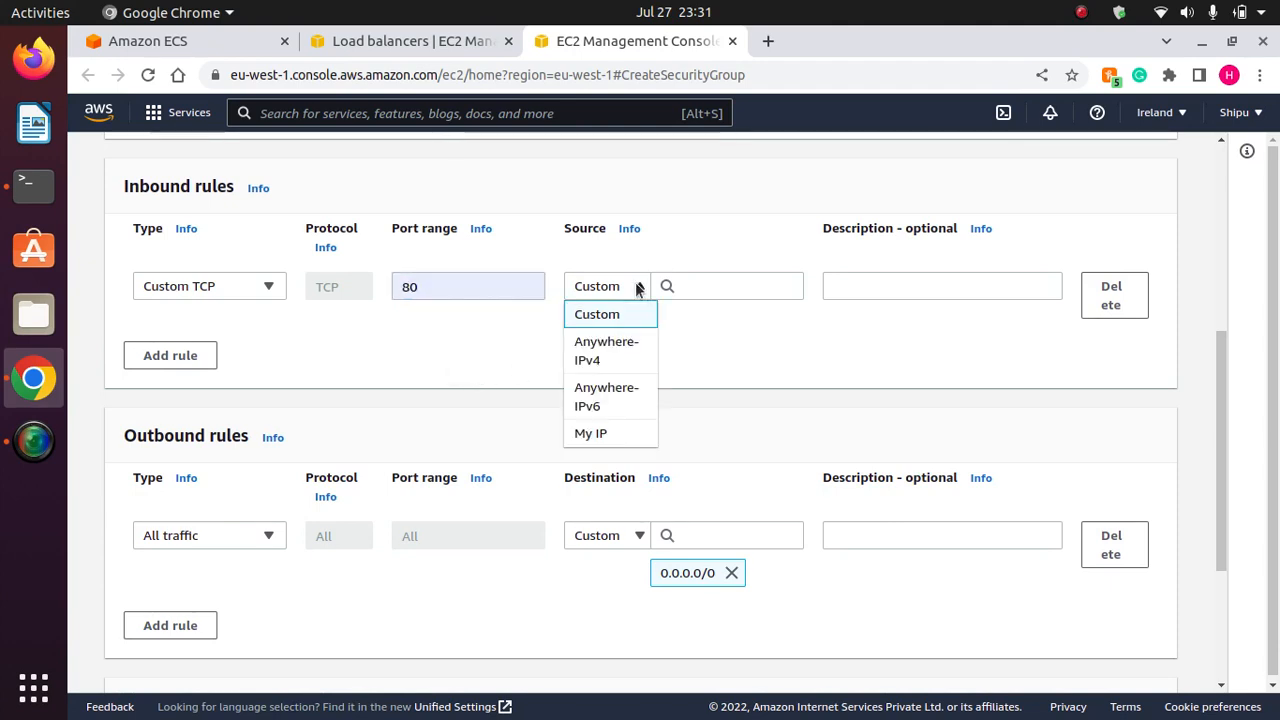
click(597, 346)
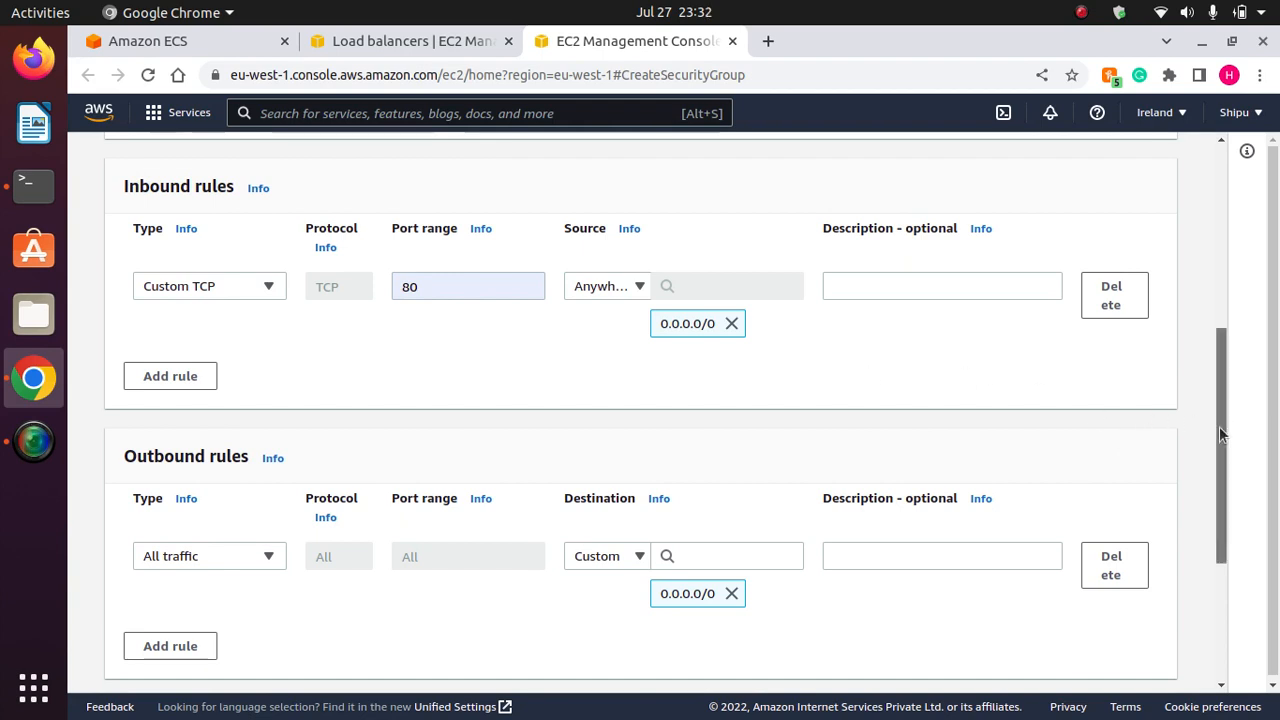
Create the alb-sg security group and return to the load balancer's security group settings.
drag(1219, 426, 1219, 523)
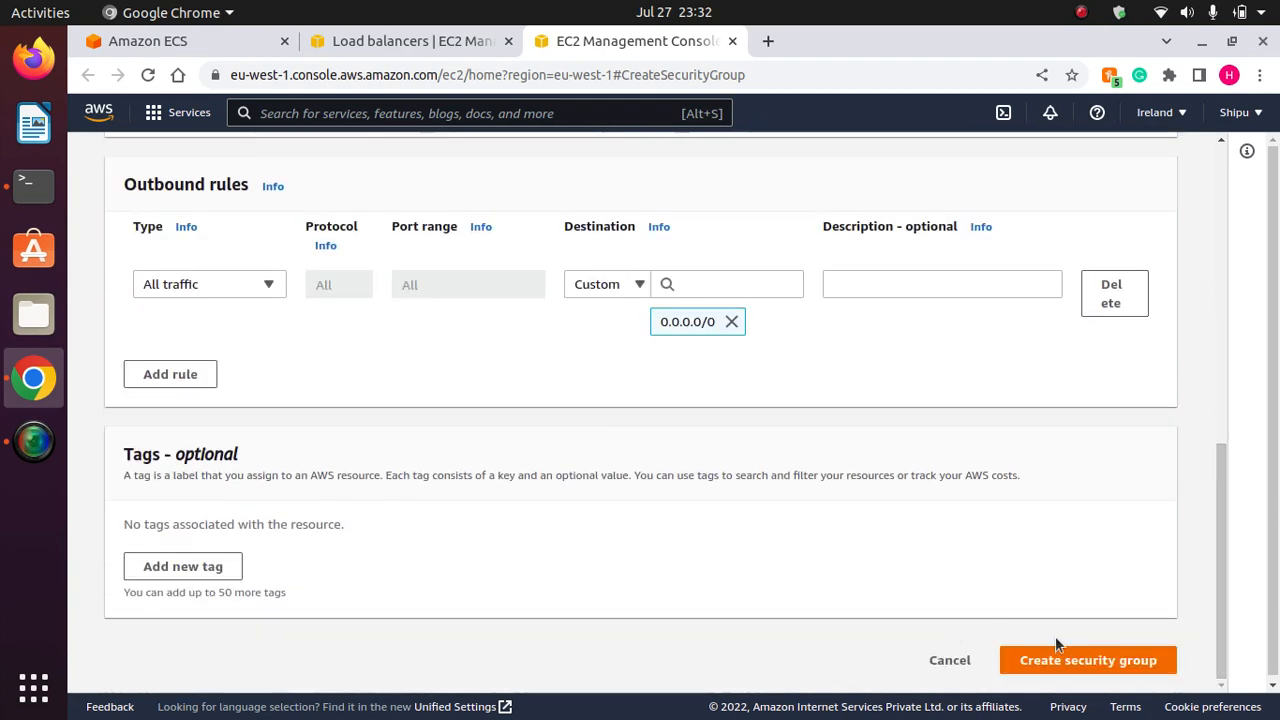
click(1081, 658)
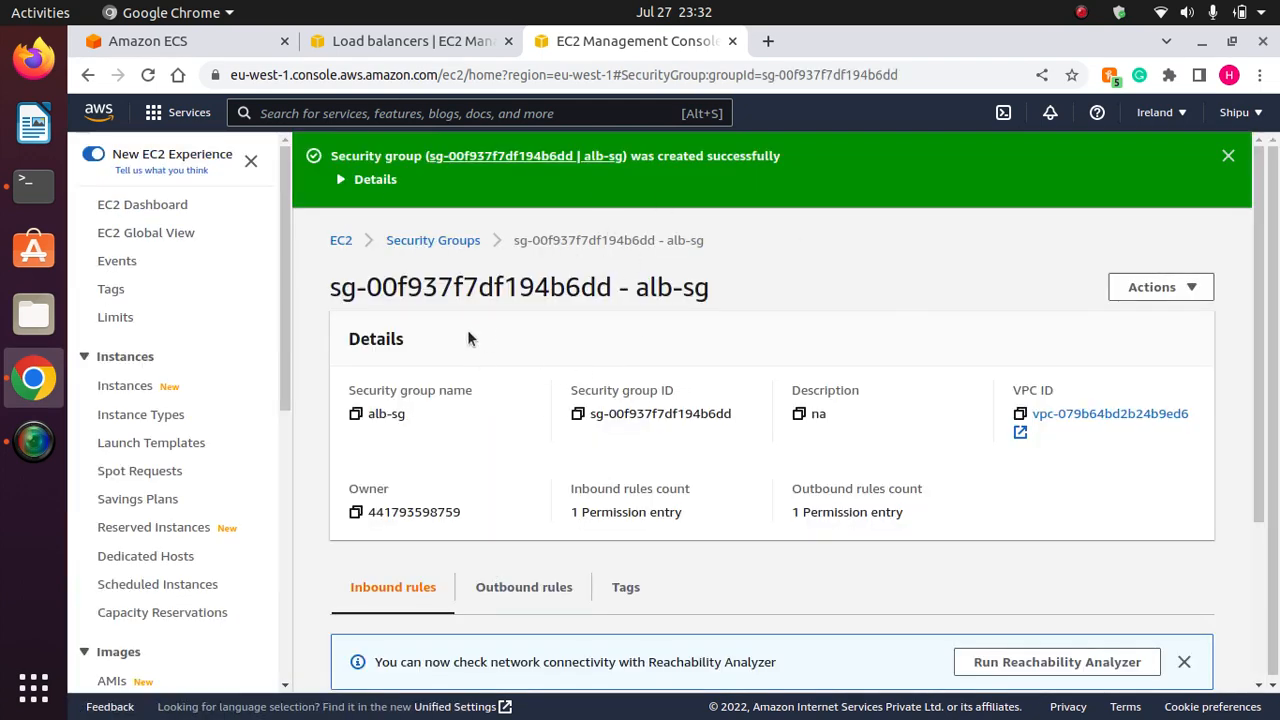
double_click(526, 290)
drag(648, 287, 710, 292)
click(778, 266)
click(415, 41)
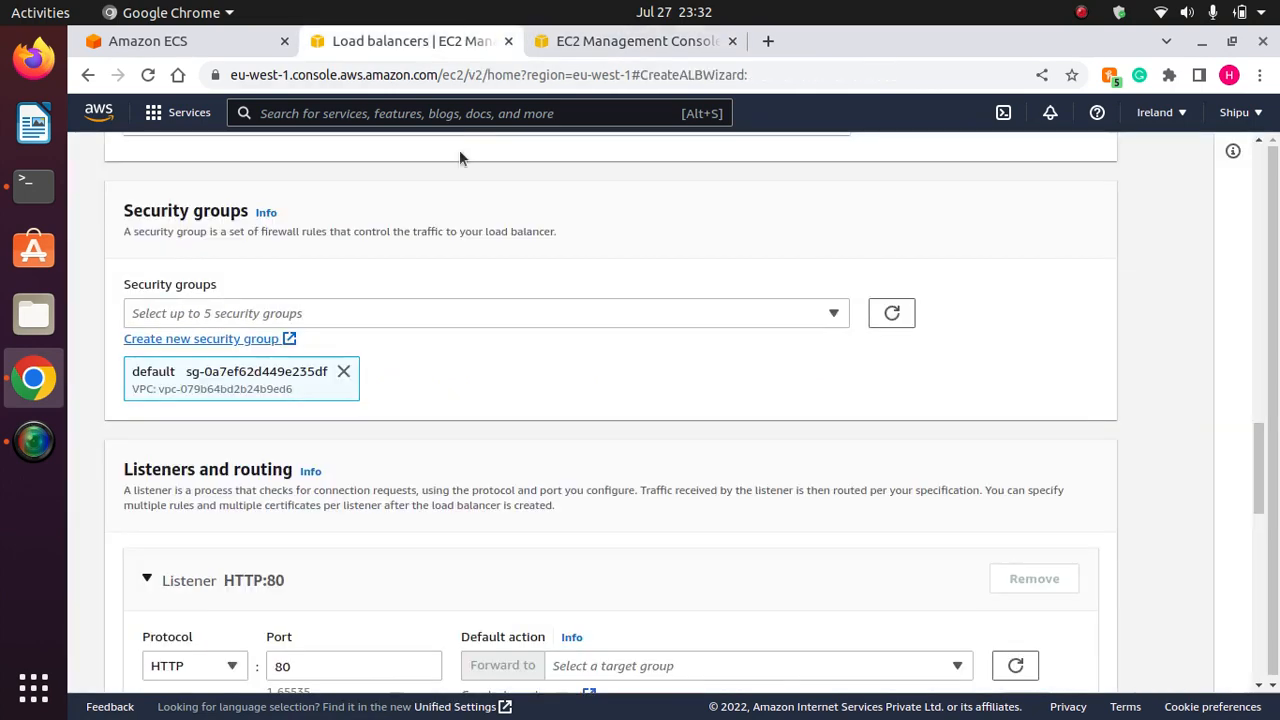
Refresh the load balancer's security group list and replace the default group with alb-sg.
click(891, 318)
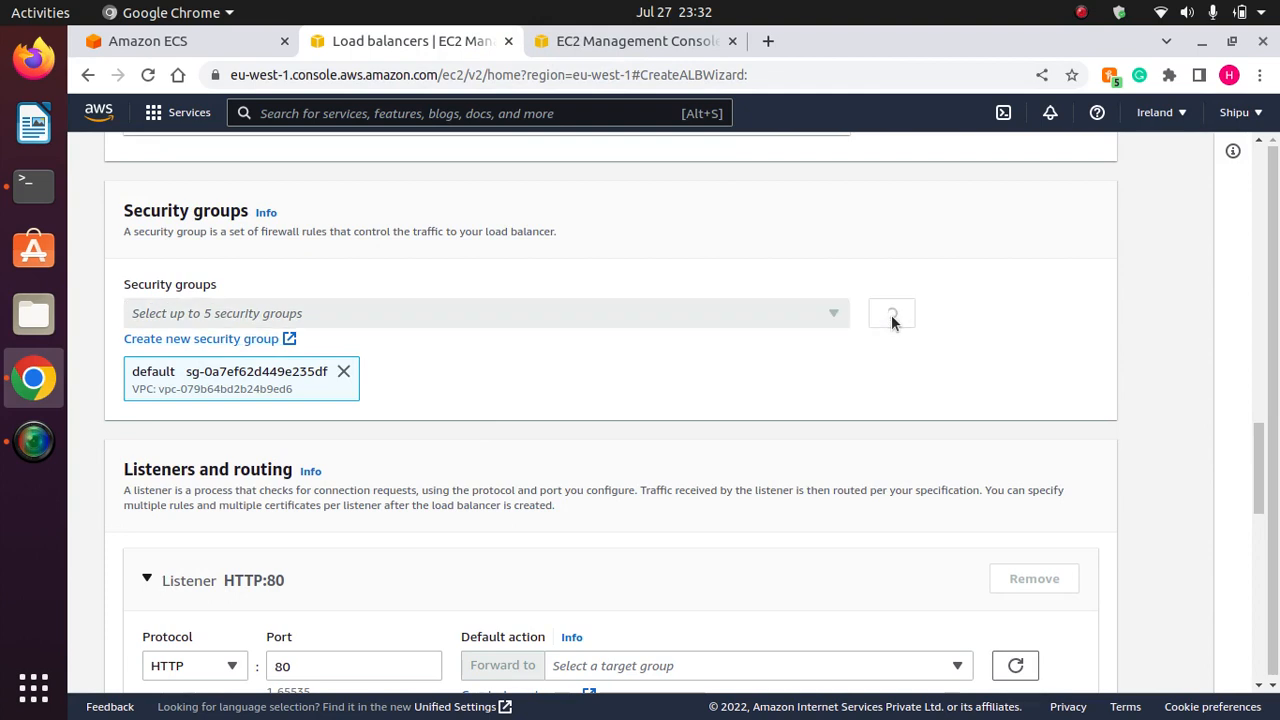
click(540, 310)
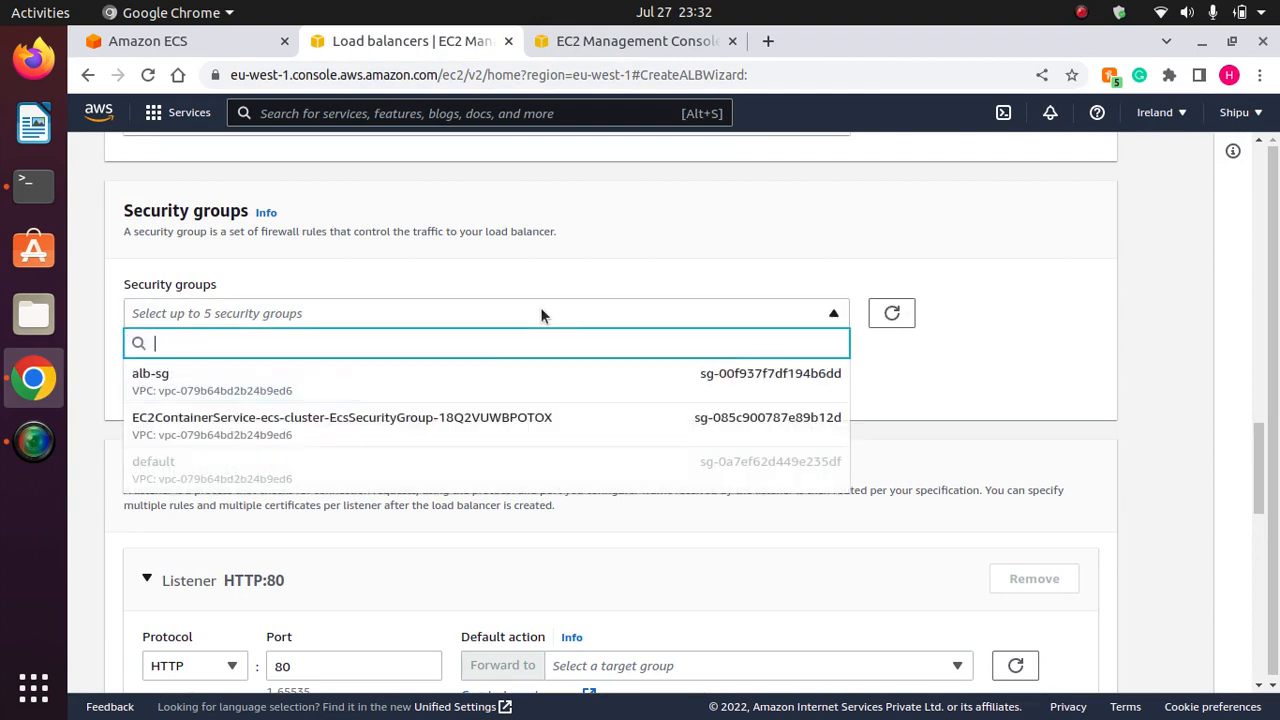
click(176, 385)
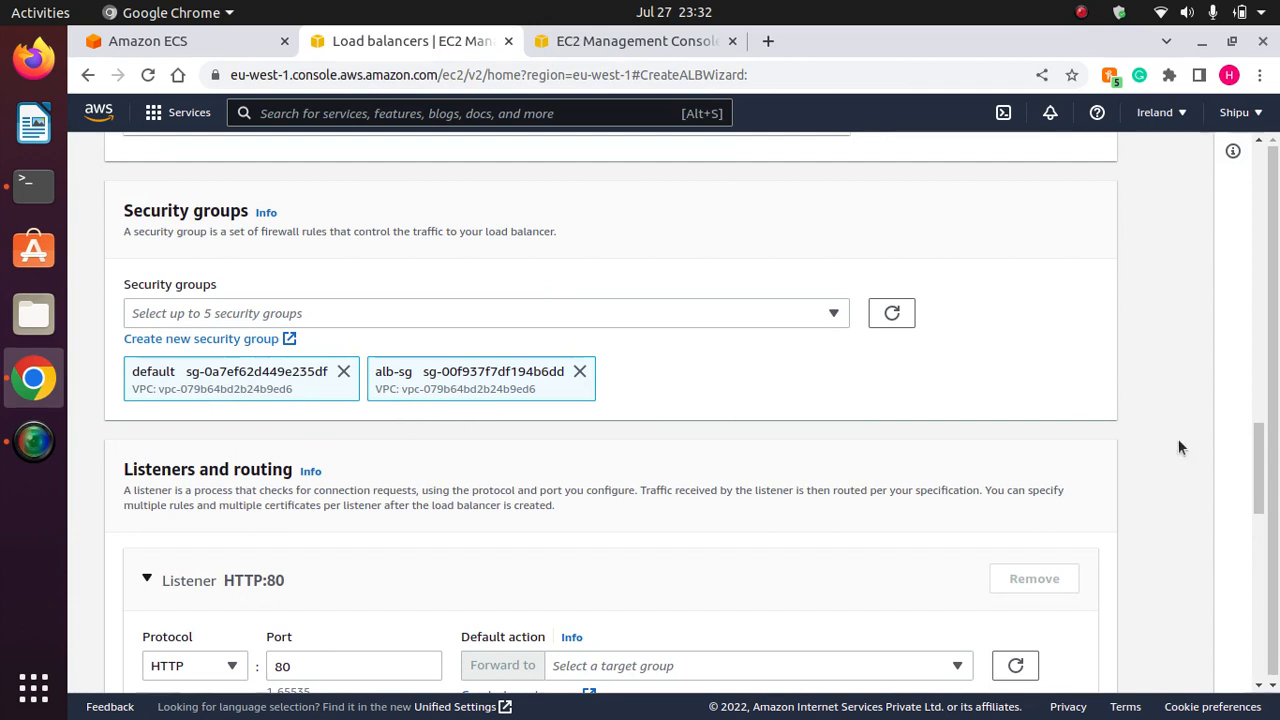
click(344, 372)
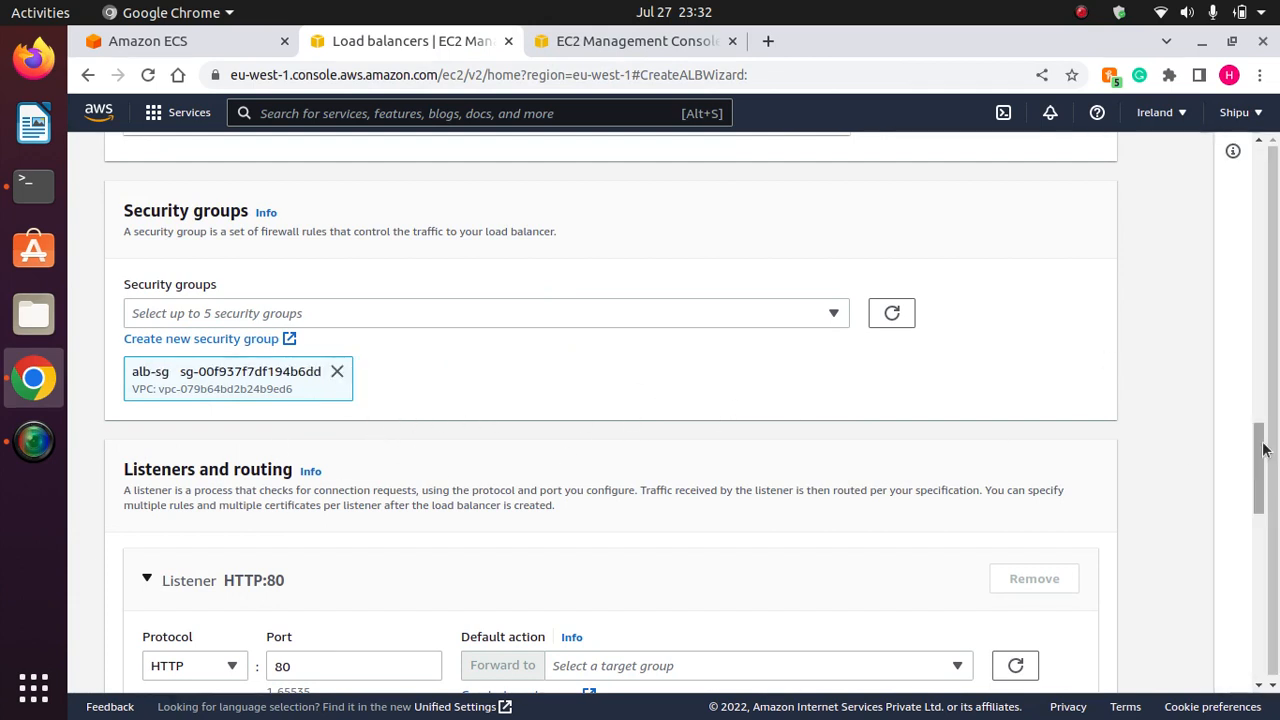
Start a new target group for the HTTP:80 listener, named dummy-tg, and continue to target registration with the default settings.
drag(1258, 442, 1258, 499)
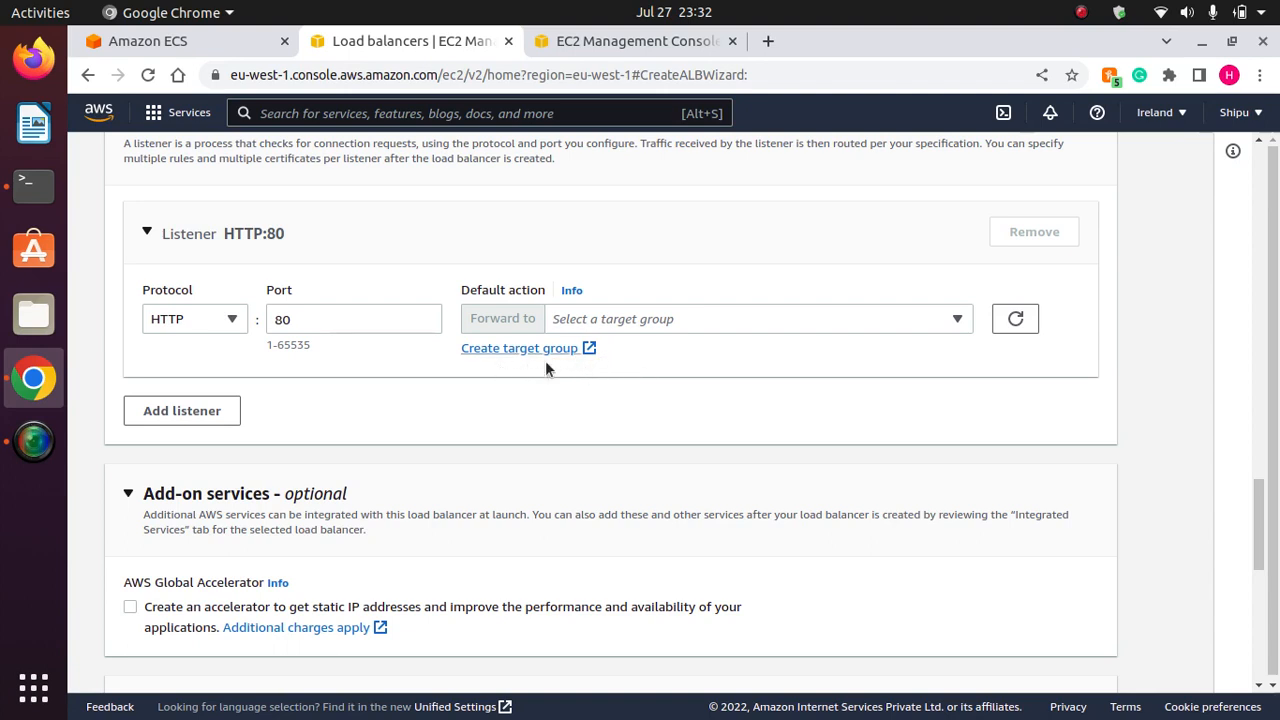
click(725, 316)
click(496, 378)
click(591, 350)
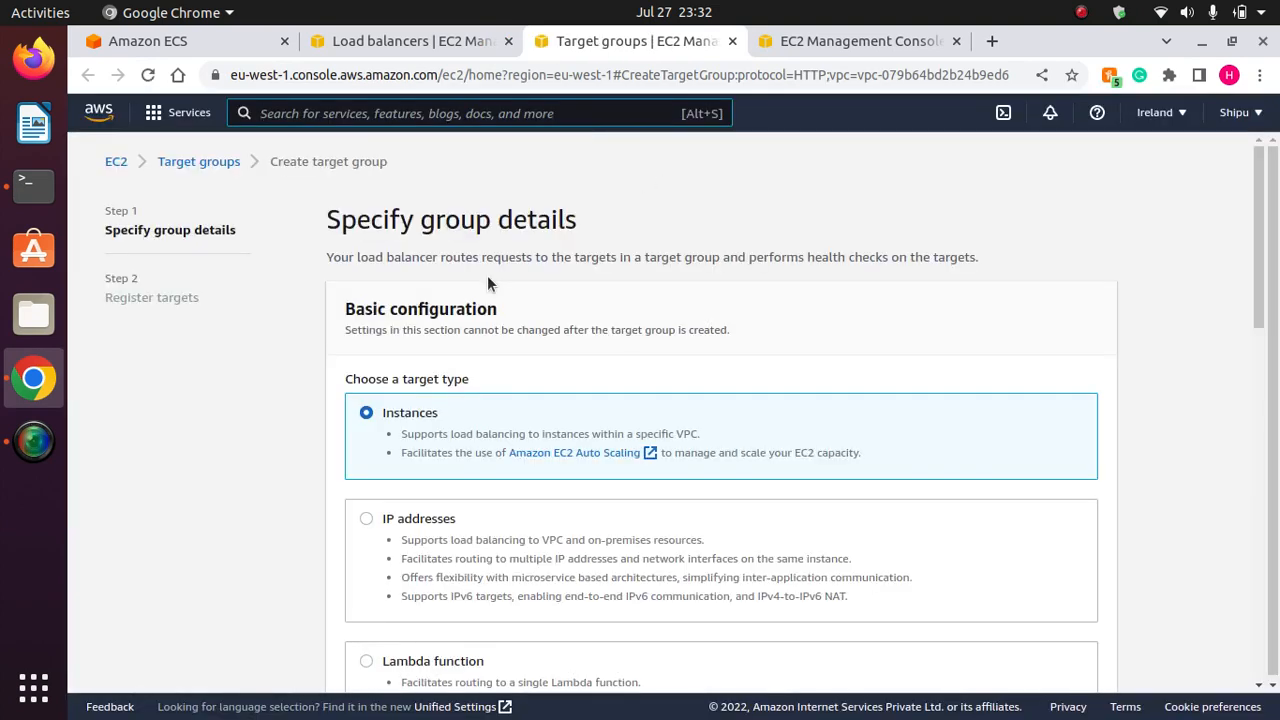
drag(1256, 231, 1238, 396)
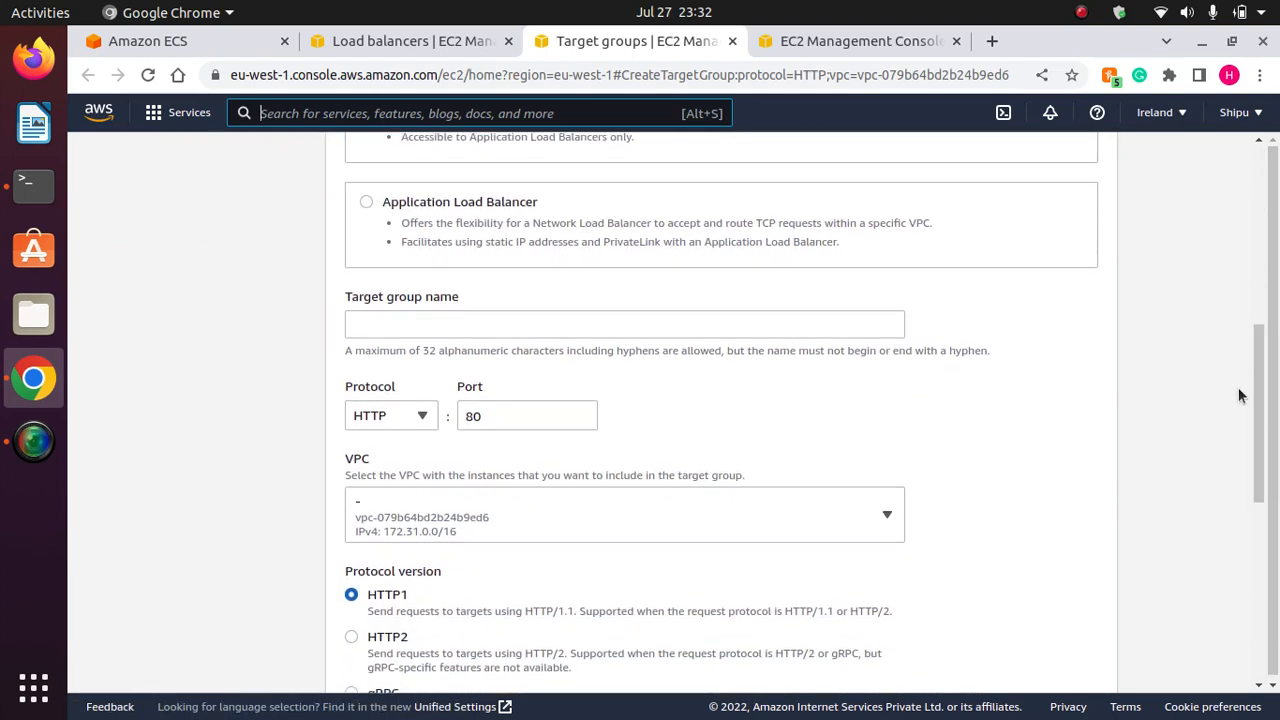
click(557, 328)
text(dummy-tg)
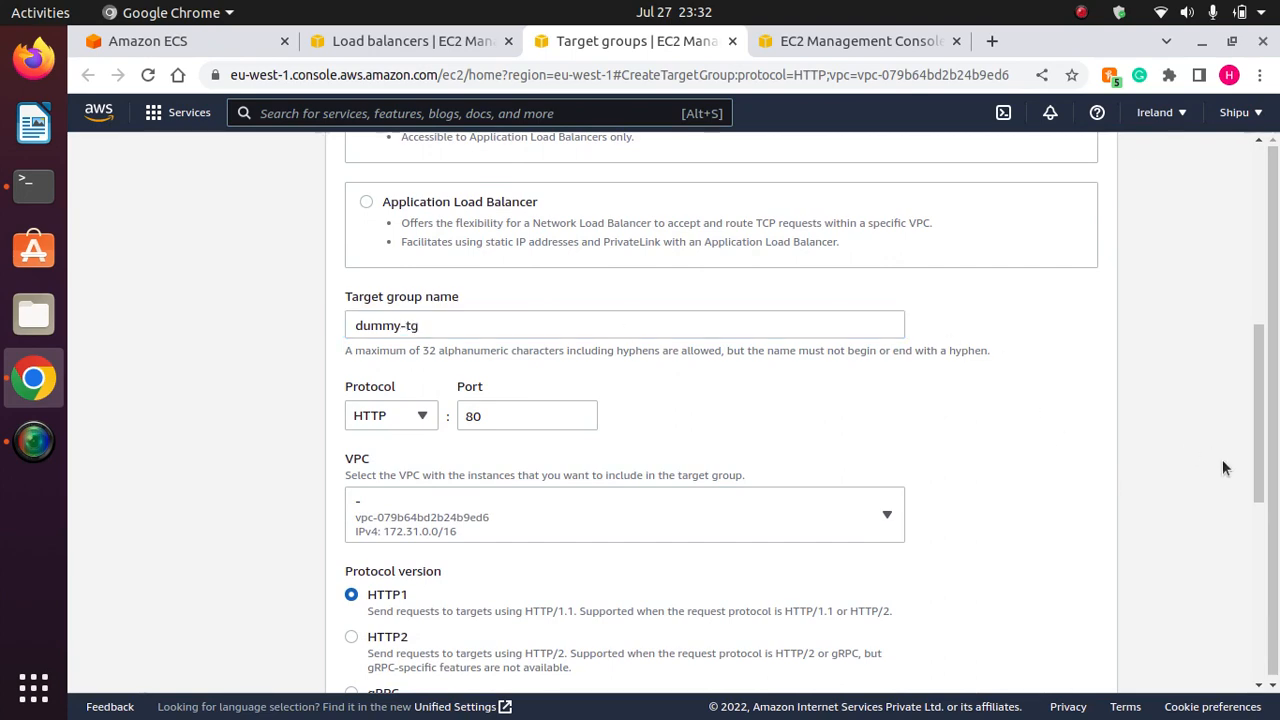
drag(1258, 418, 1234, 640)
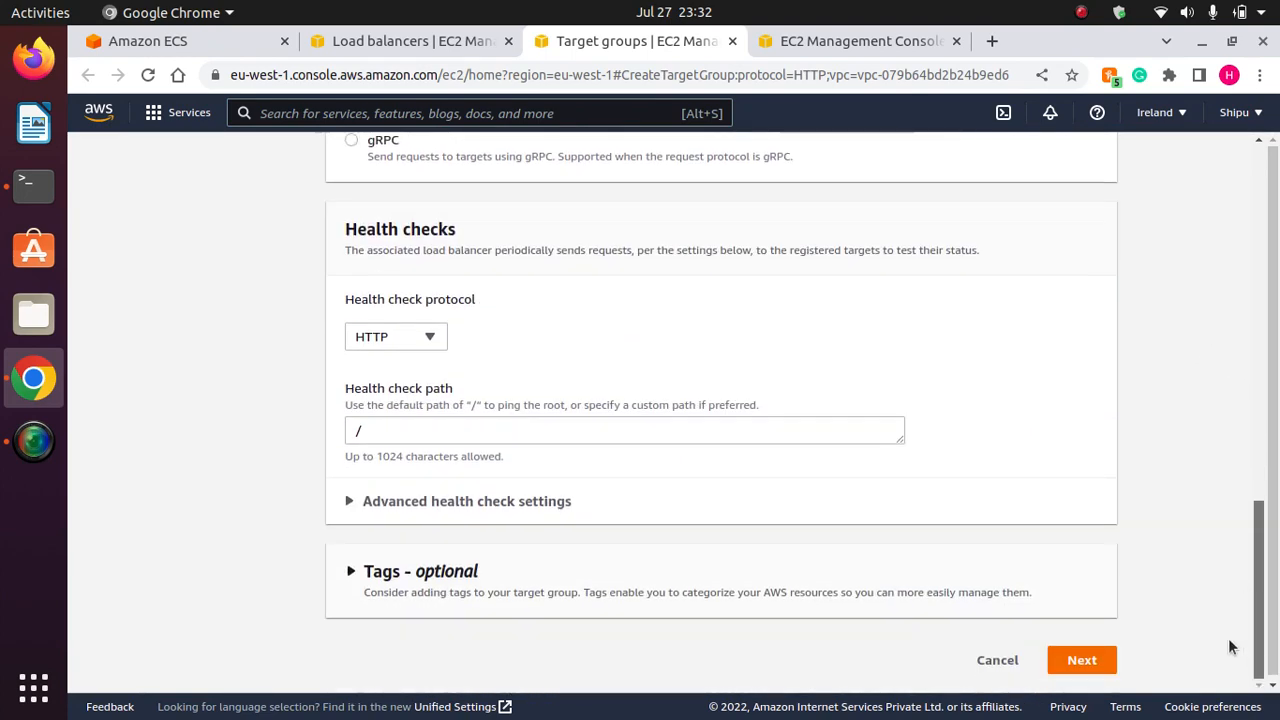
click(1078, 660)
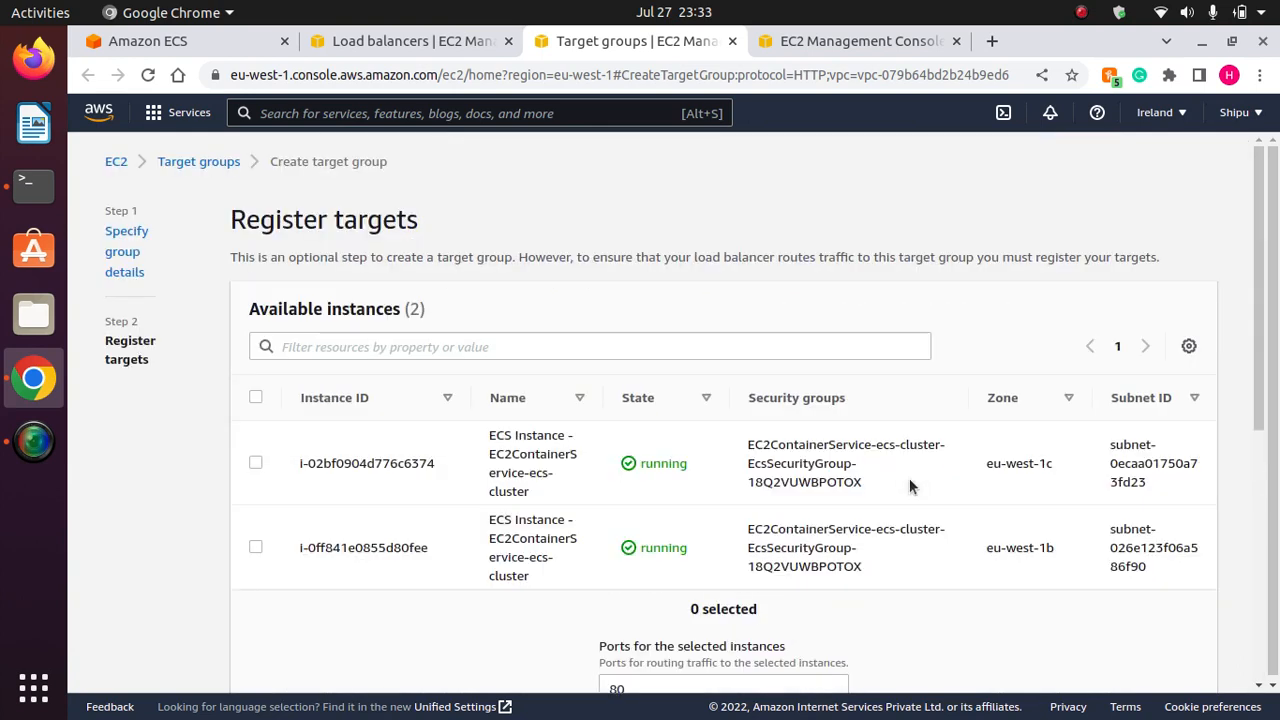
Create the dummy-tg target group without registering any instances.
drag(1254, 290, 1250, 379)
scroll(1151, 529, down, 5)
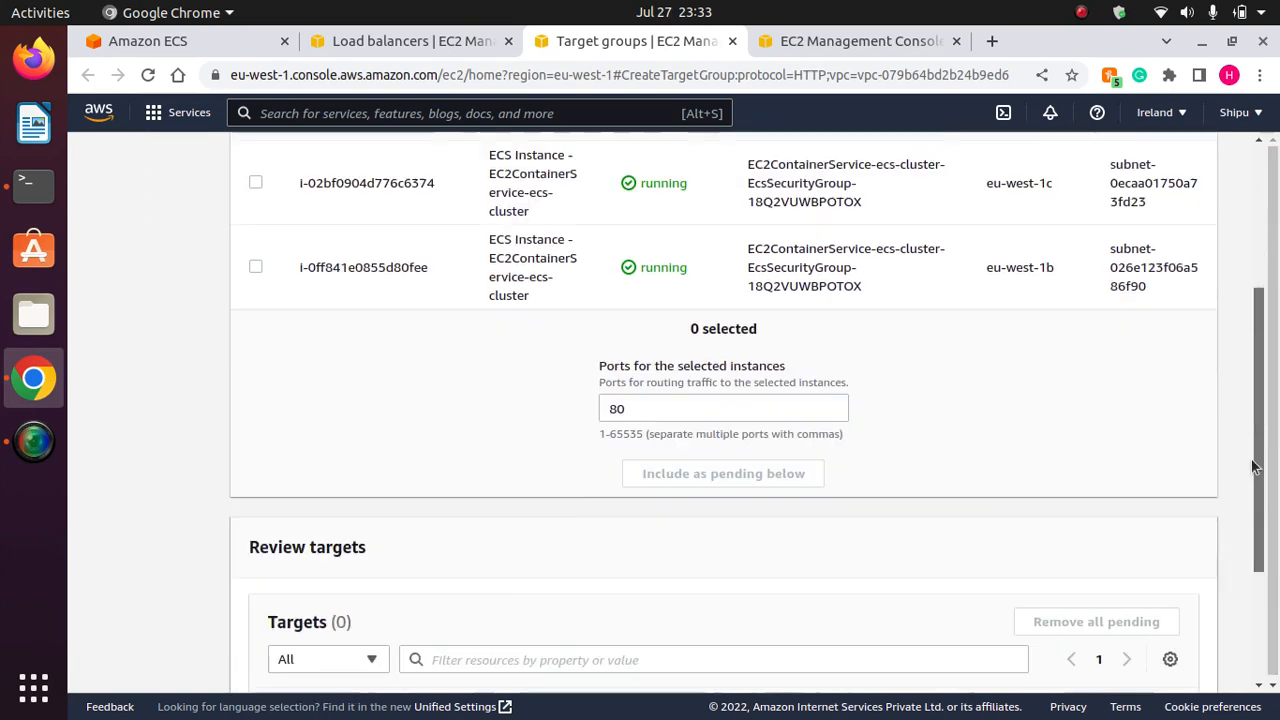
drag(1257, 545, 1251, 556)
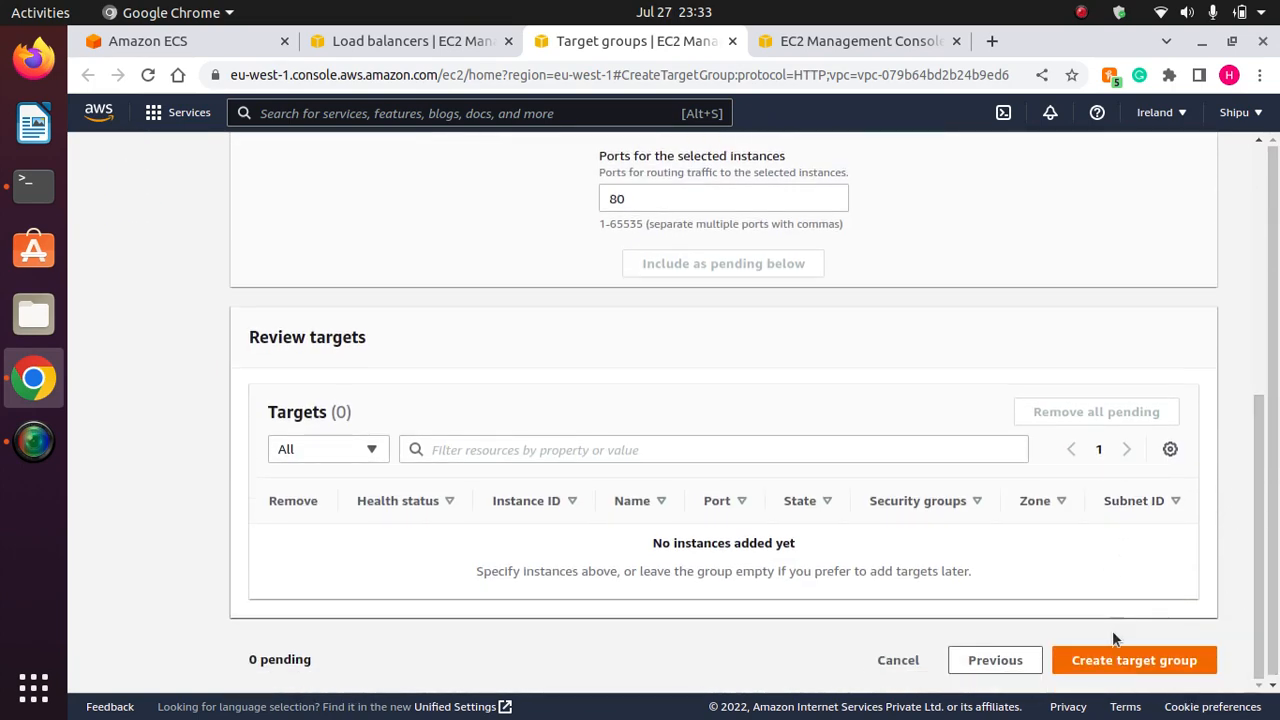
click(1131, 658)
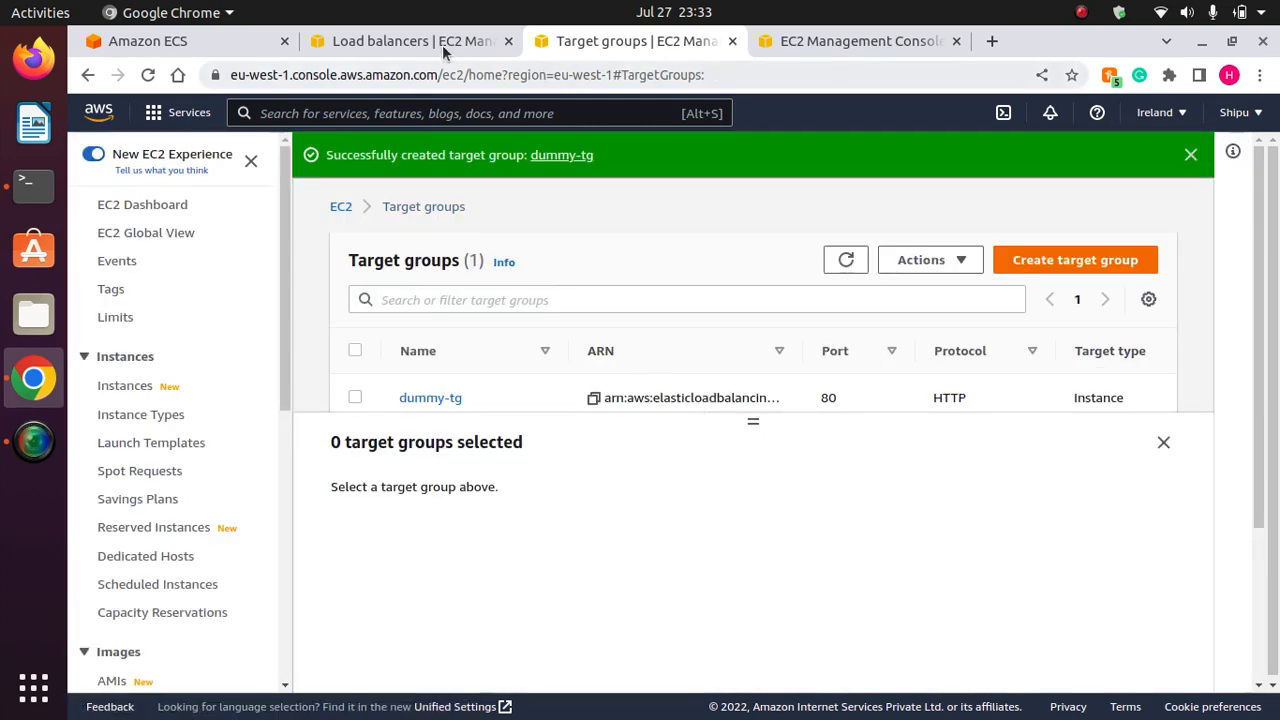
Return to the load balancer setup and forward the HTTP:80 listener to the dummy-tg target group.
click(442, 41)
click(1013, 318)
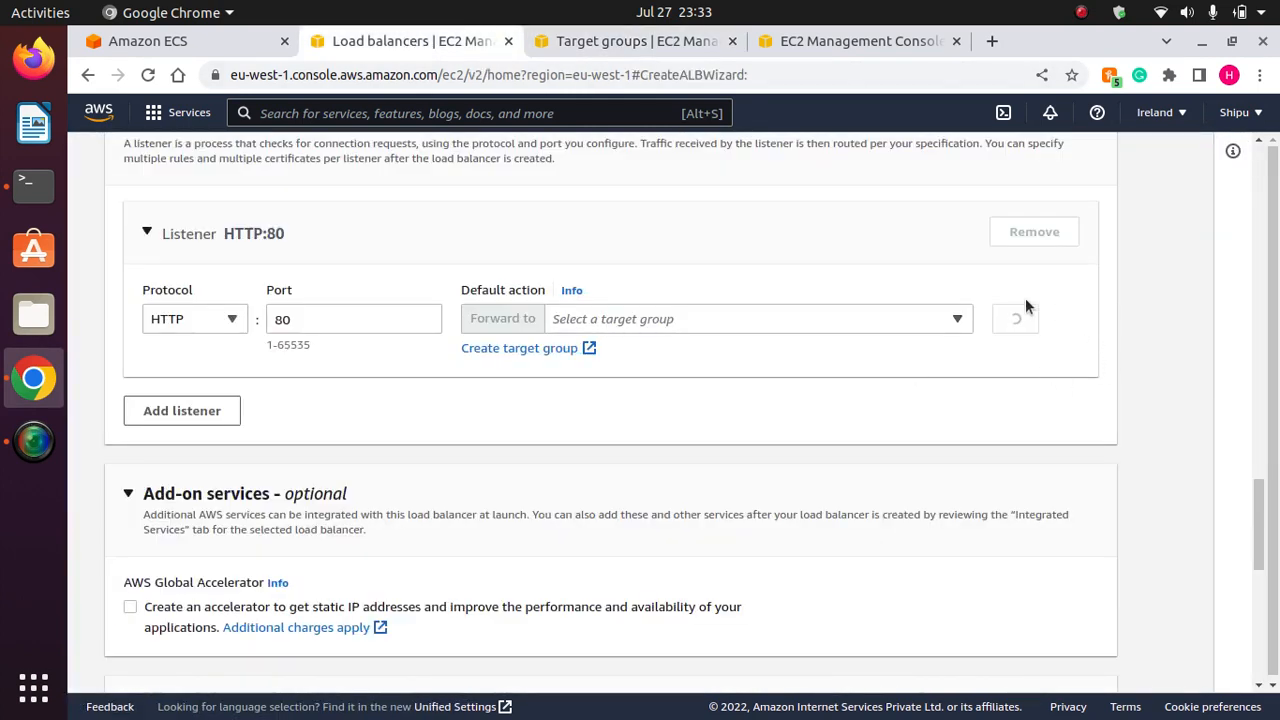
click(893, 319)
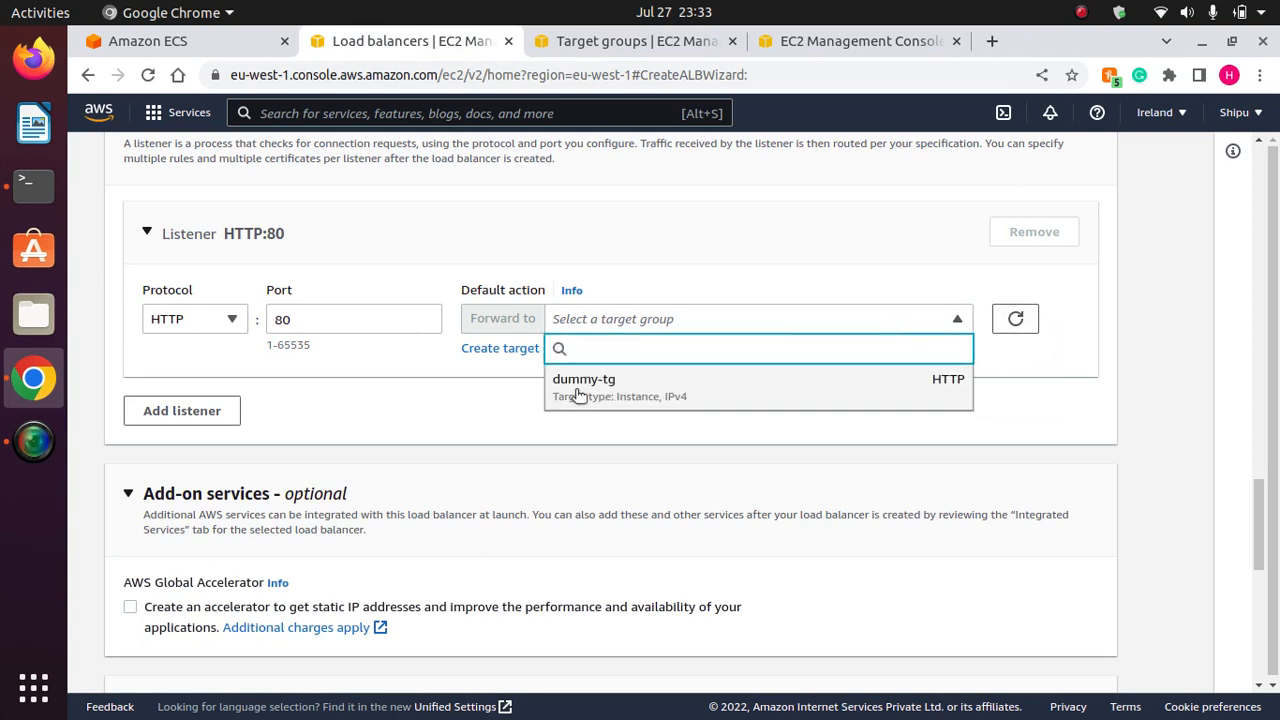
click(705, 390)
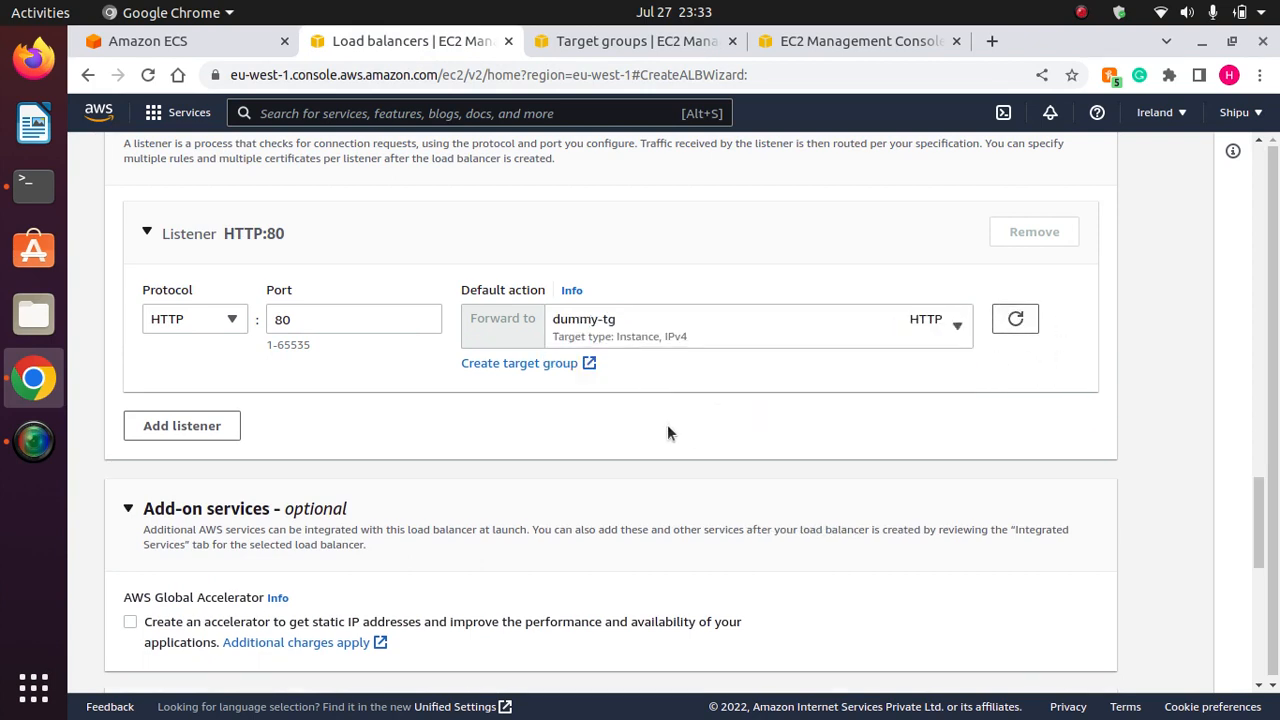
Create the ecs-alb load balancer and open it in the load balancer list.
scroll(669, 428, down, 1)
scroll(670, 431, down, 5)
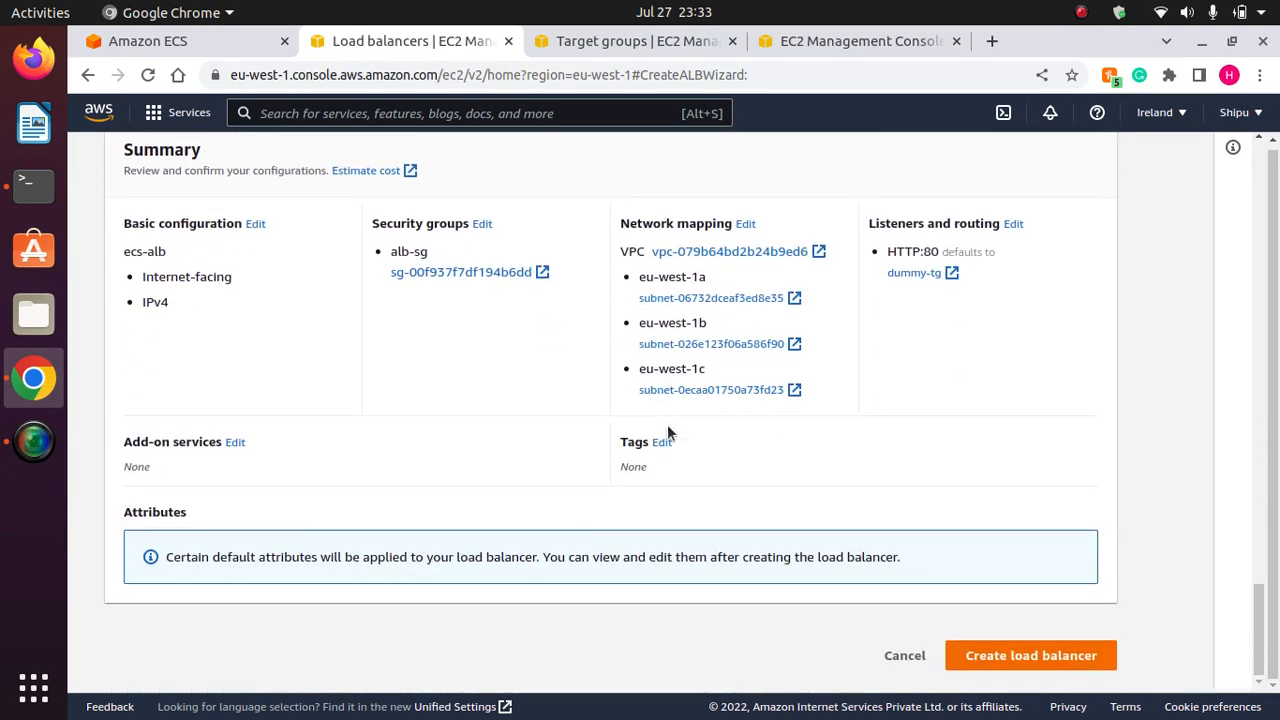
click(1030, 658)
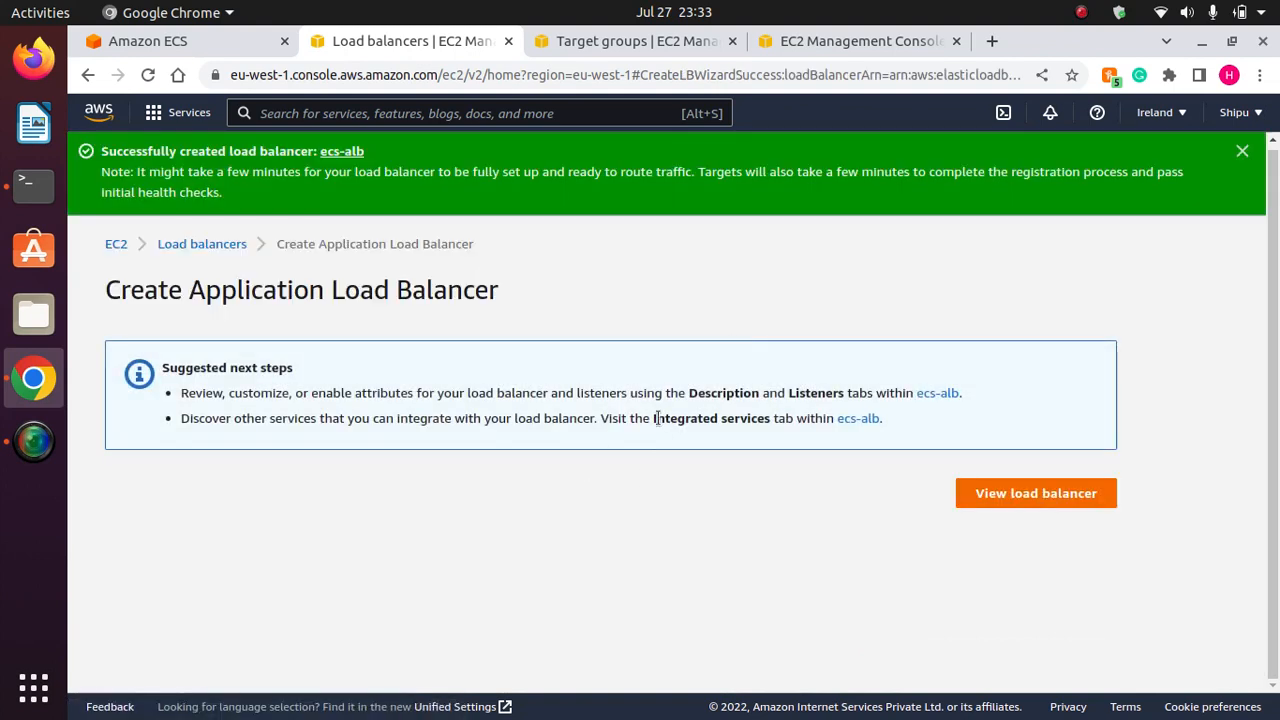
click(1034, 499)
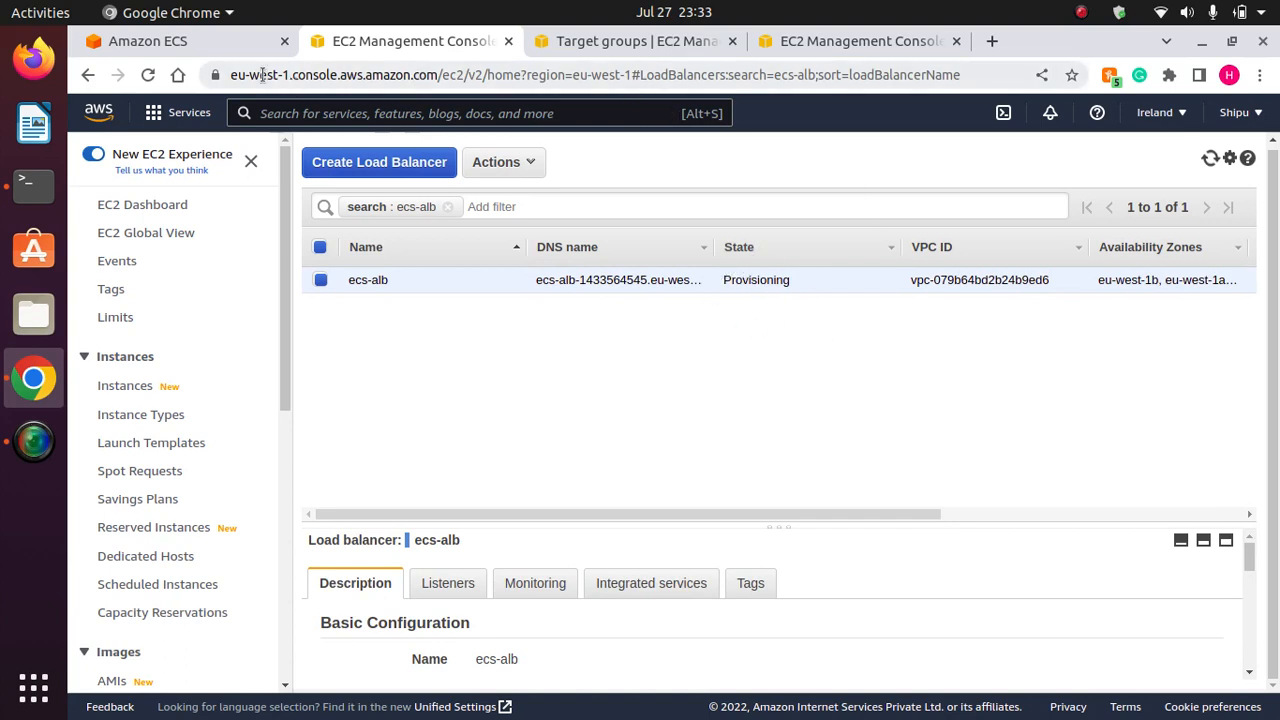
Return to the ECS service setup and refresh the load balancer names to pick up ecs-alb.
click(162, 41)
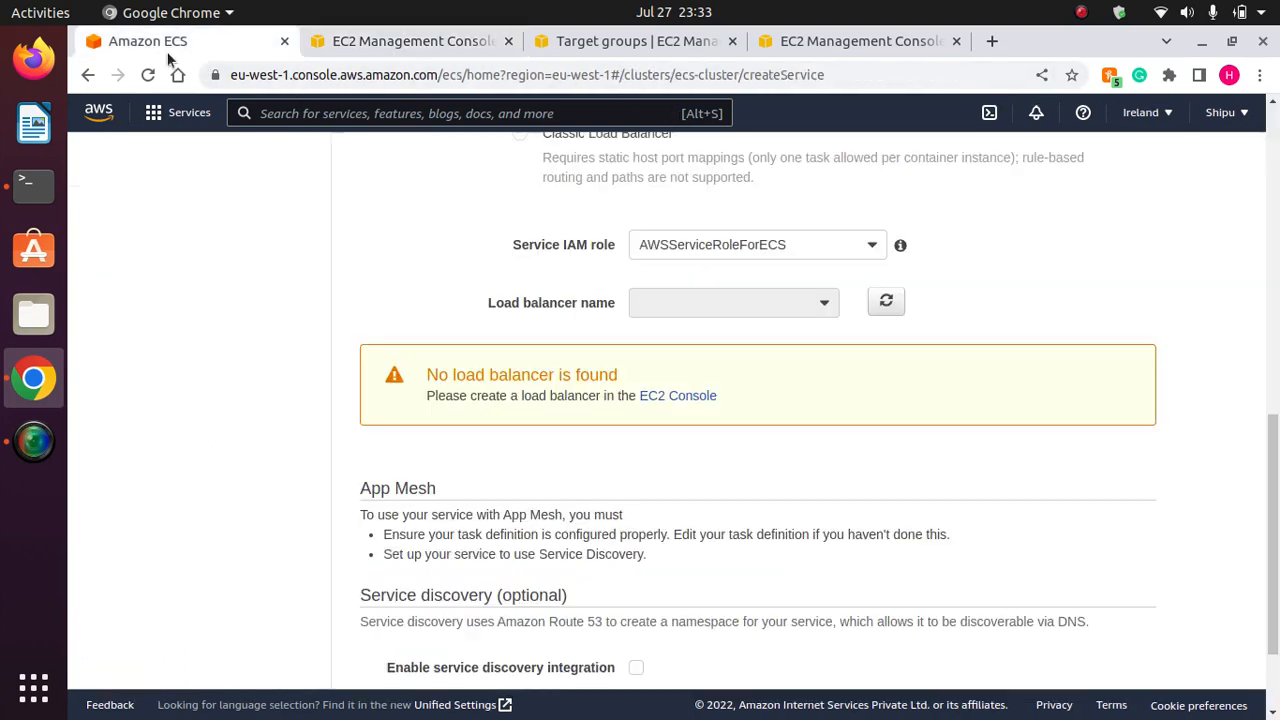
click(887, 303)
click(887, 300)
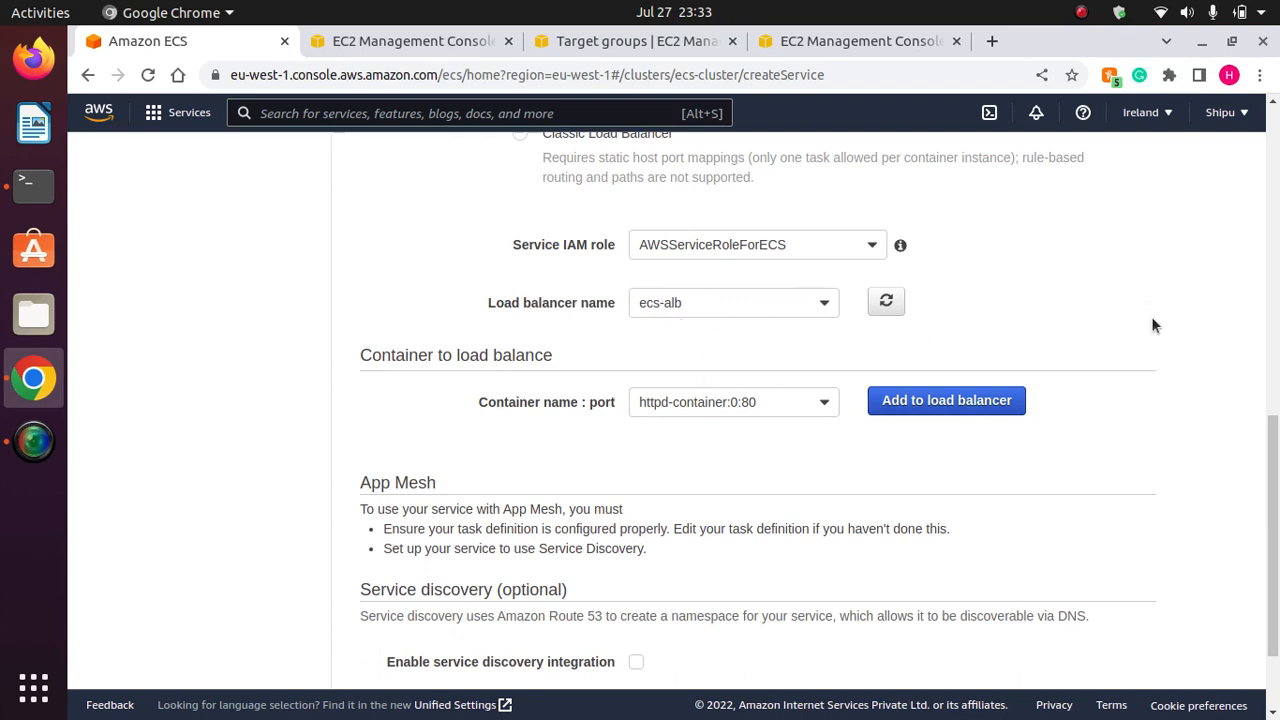
Add the container httpd-container:0:80 to the ecs-alb load balancer.
scroll(1272, 500, down, 2)
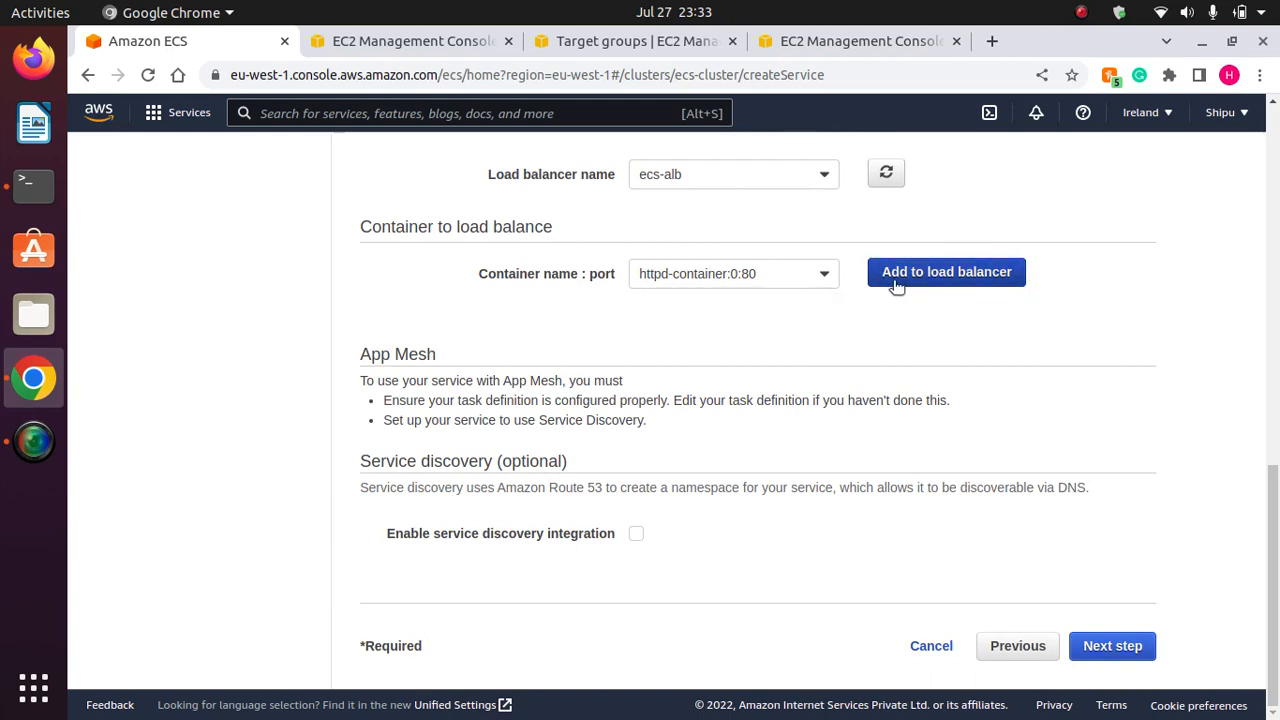
click(806, 269)
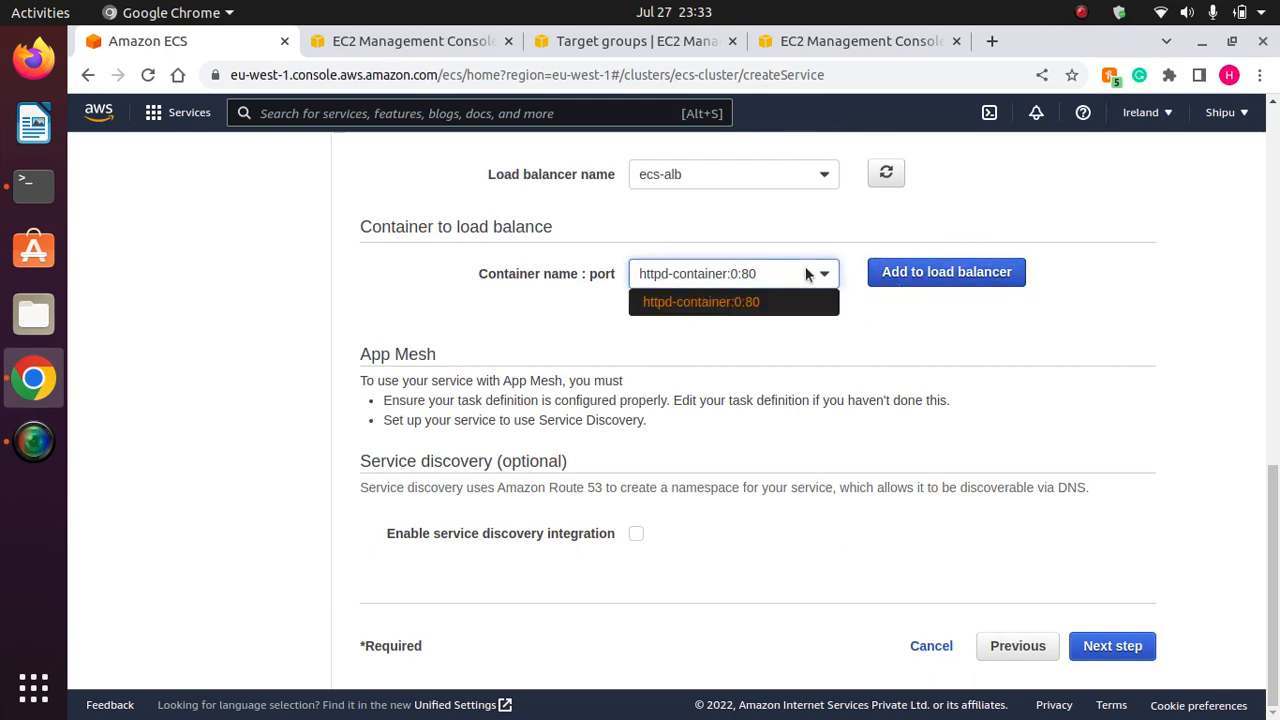
click(922, 334)
click(1008, 285)
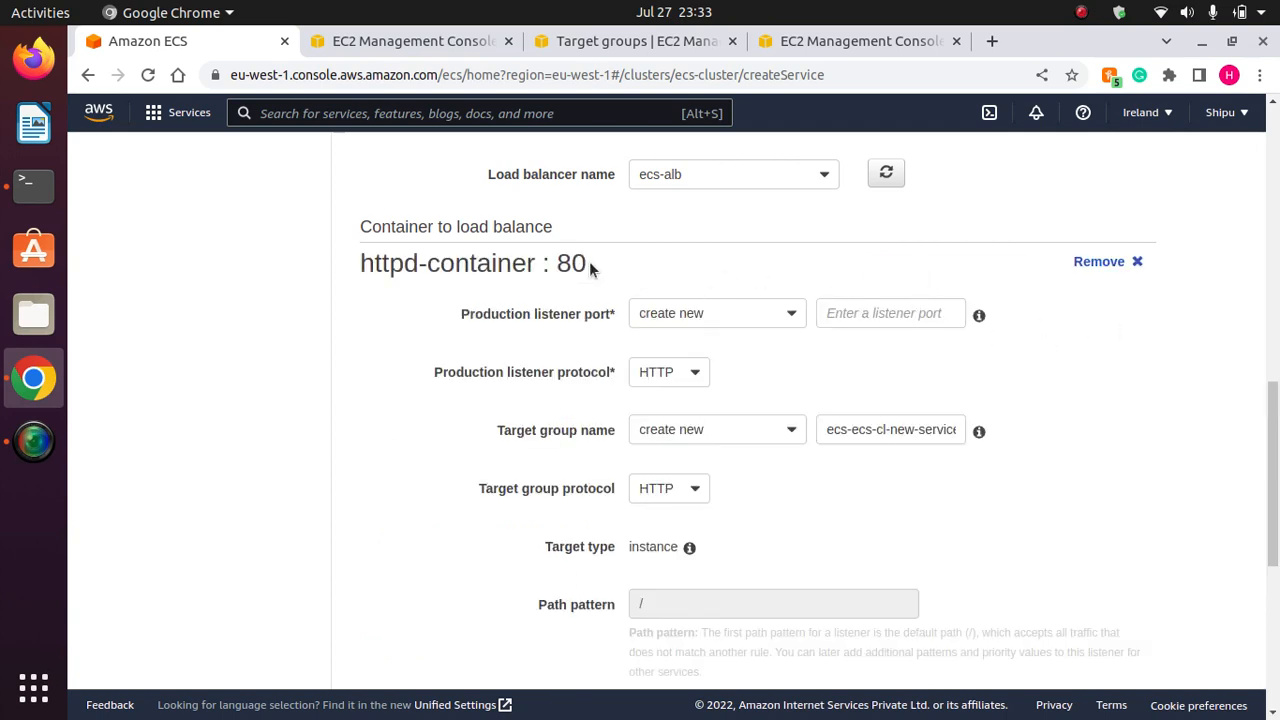
Set the container's production listener port to the existing 80:HTTP listener, leaving the target group as create new.
scroll(1203, 416, down, 1)
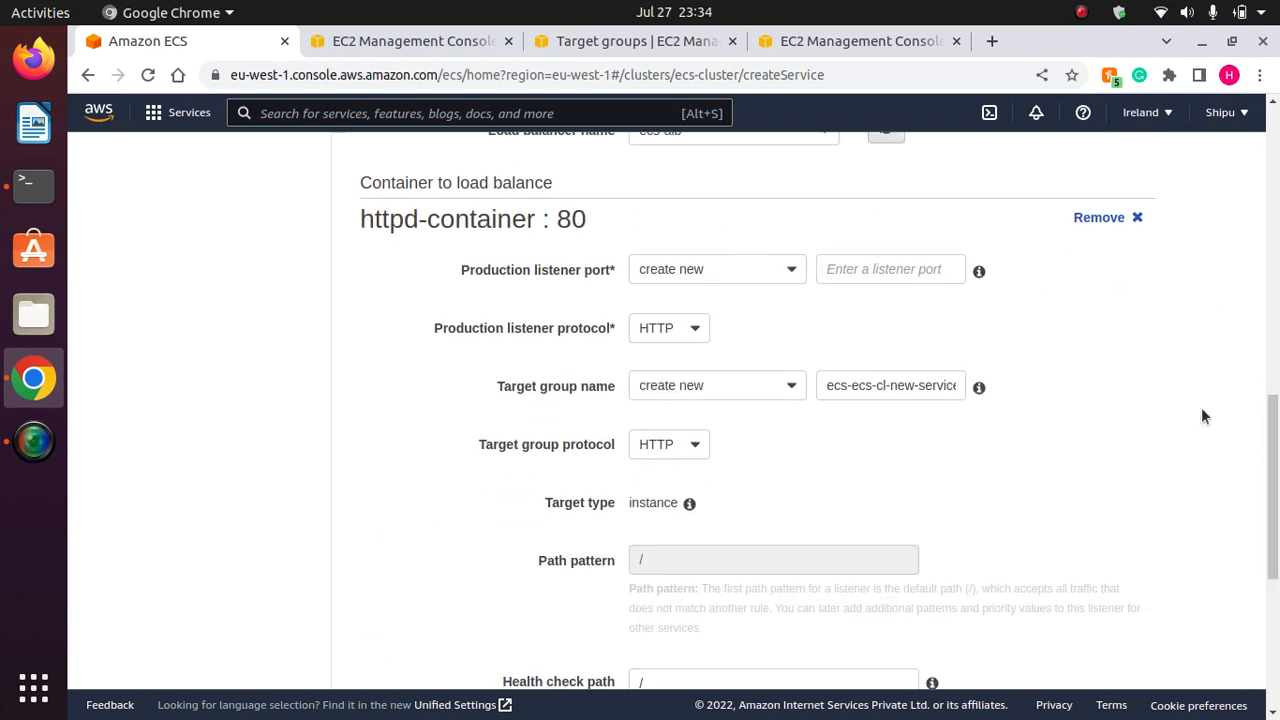
click(729, 274)
click(672, 326)
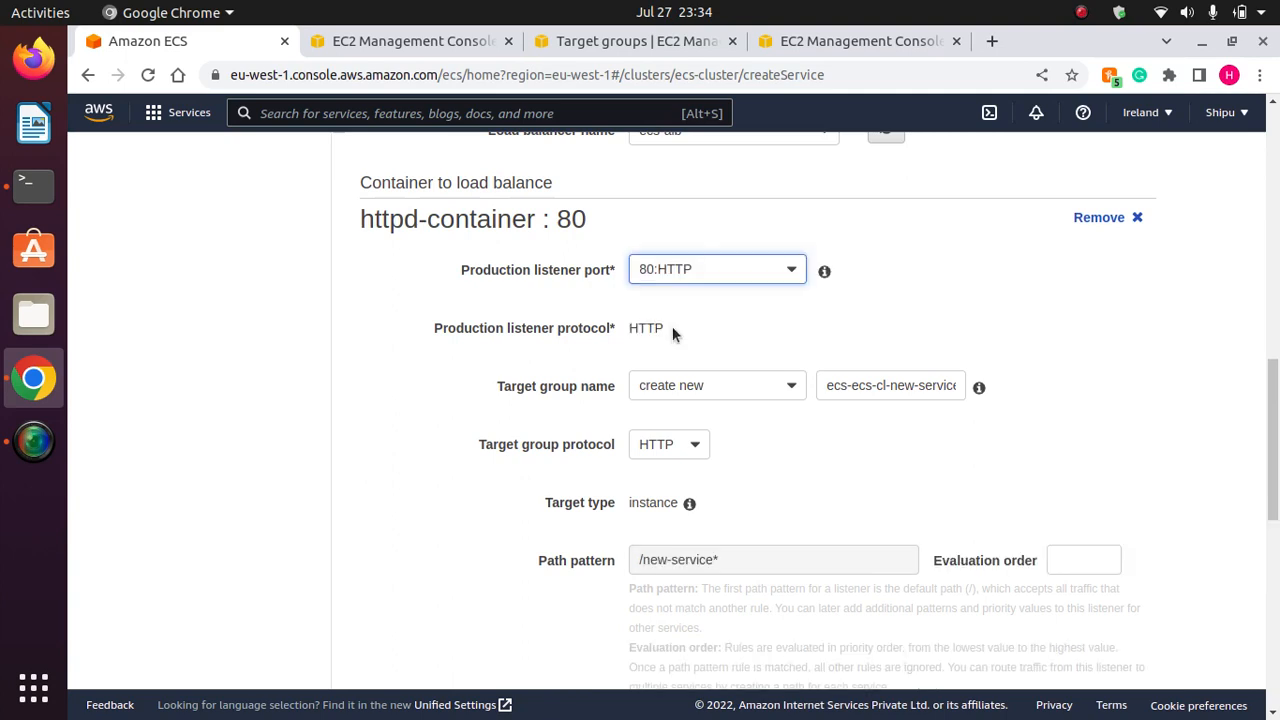
drag(1276, 409, 1276, 426)
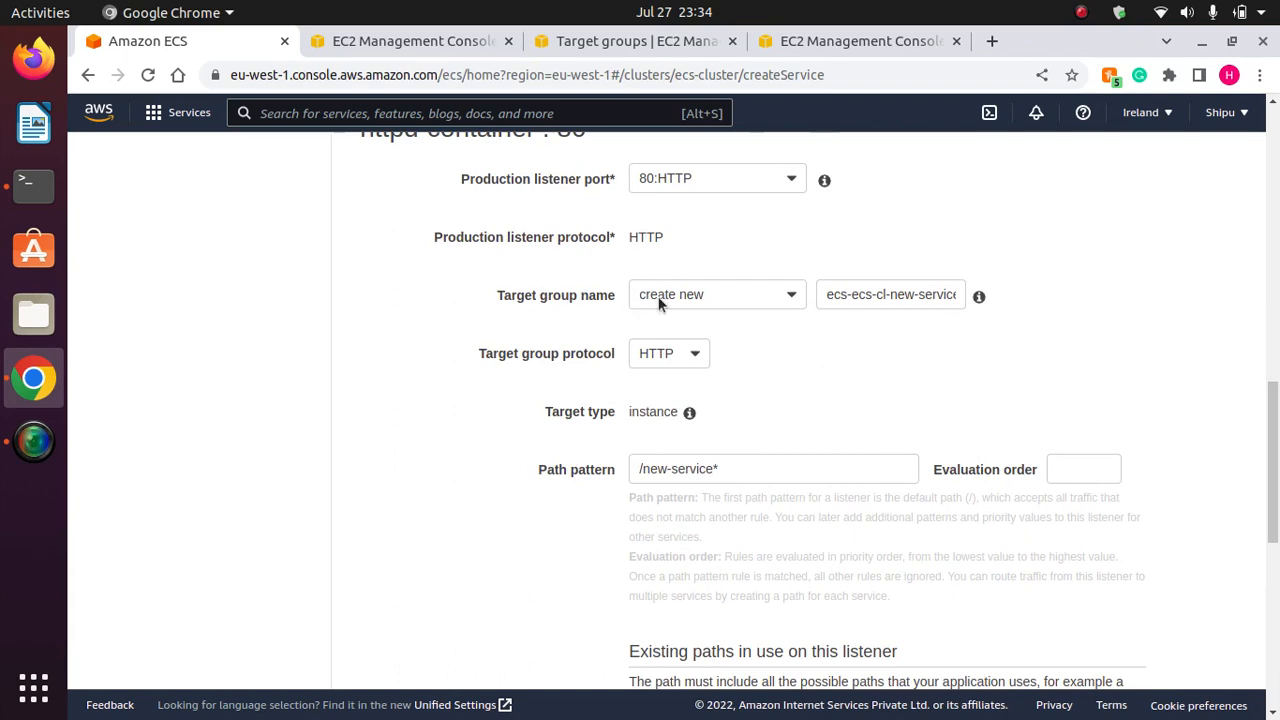
click(871, 293)
click(804, 367)
Set the path pattern to / and its evaluation order to 1.
scroll(852, 377, down, 3)
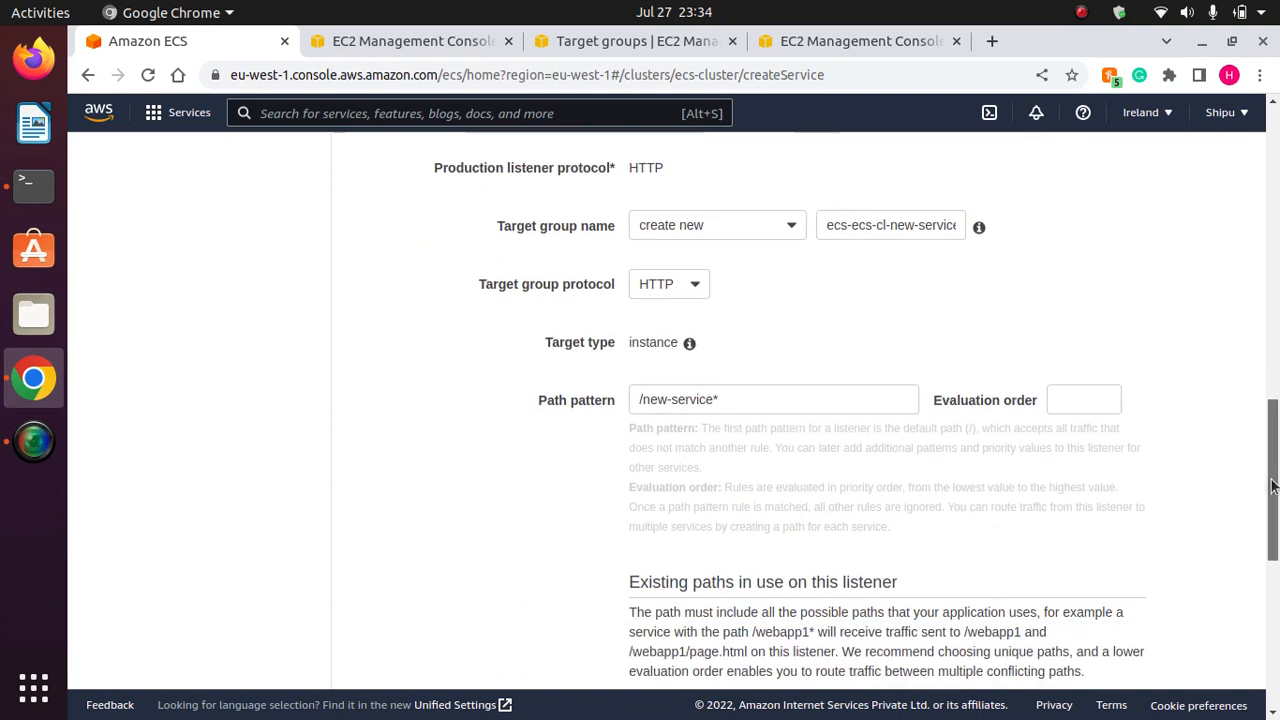
drag(643, 345, 731, 343)
text(/)
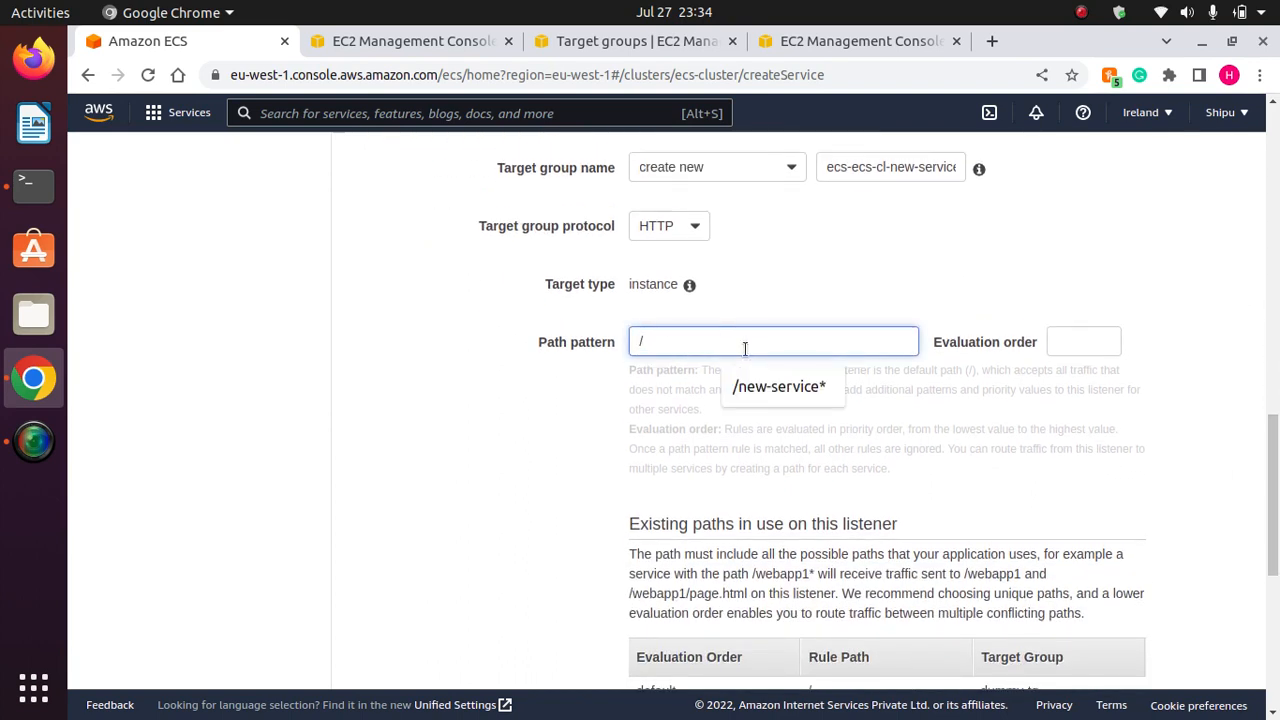
click(995, 251)
click(1065, 345)
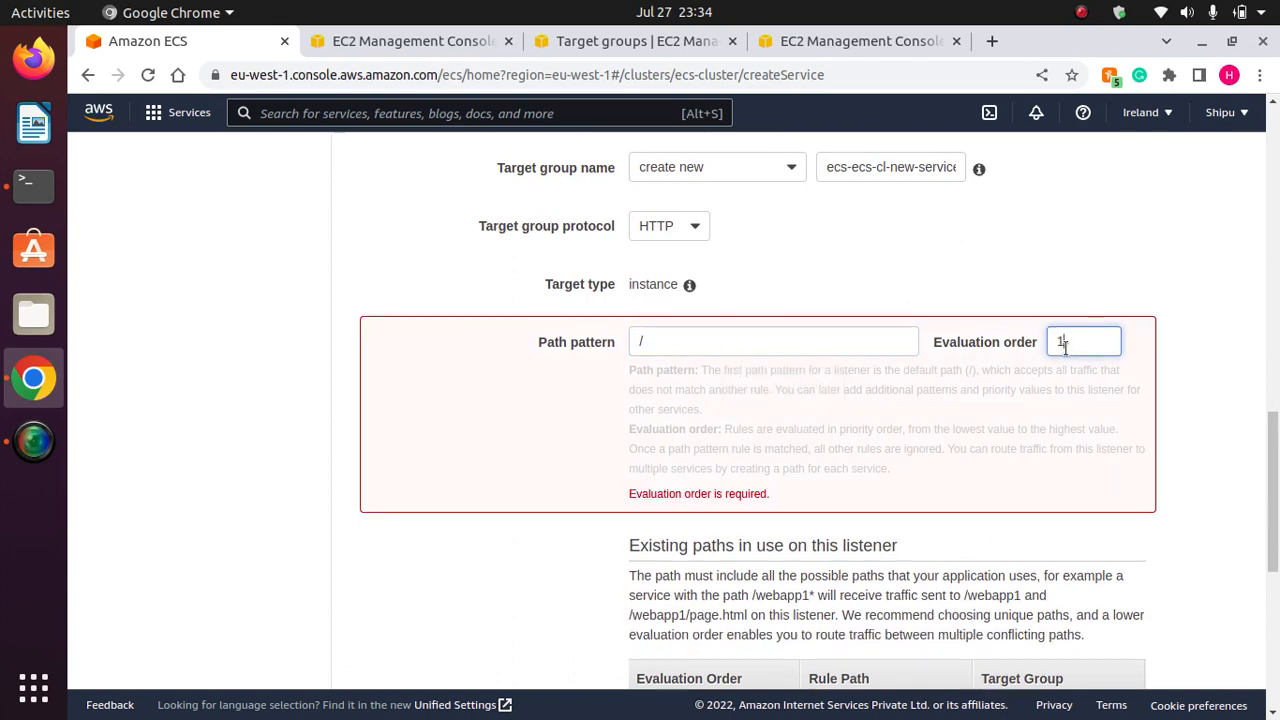
text(1)
click(984, 357)
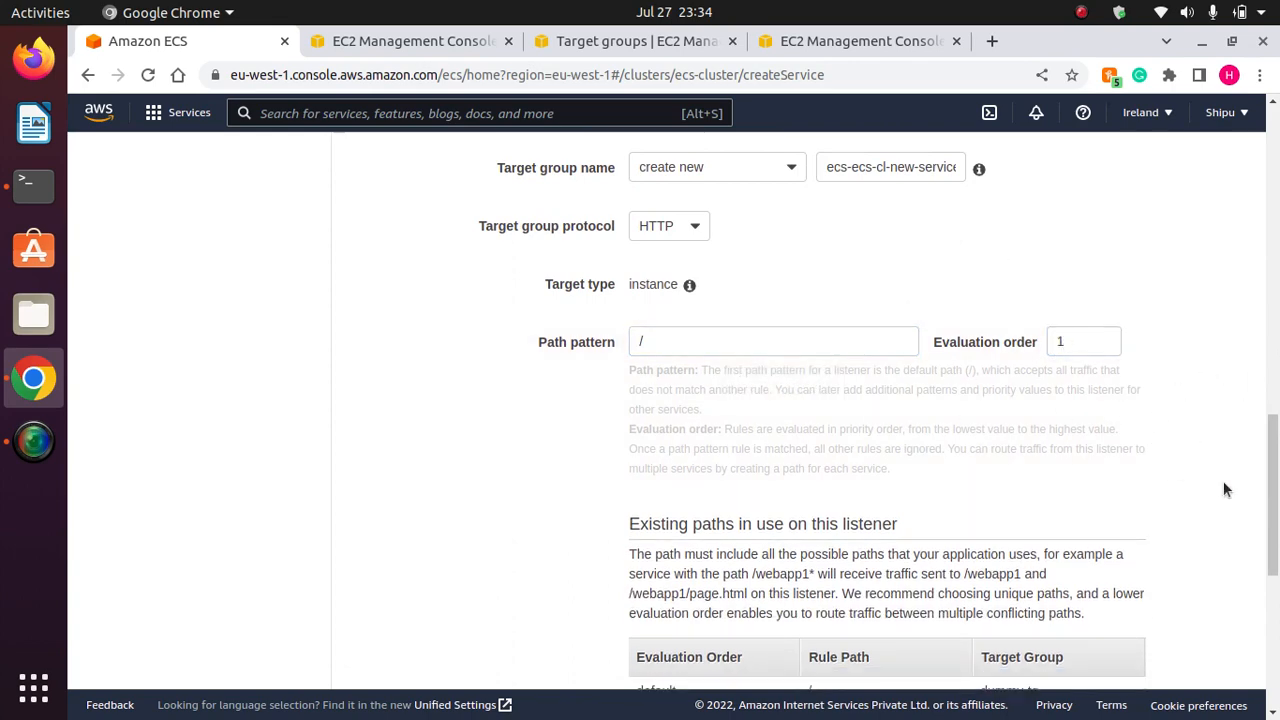
Set the target group's health check path to /.
scroll(1184, 486, down, 3)
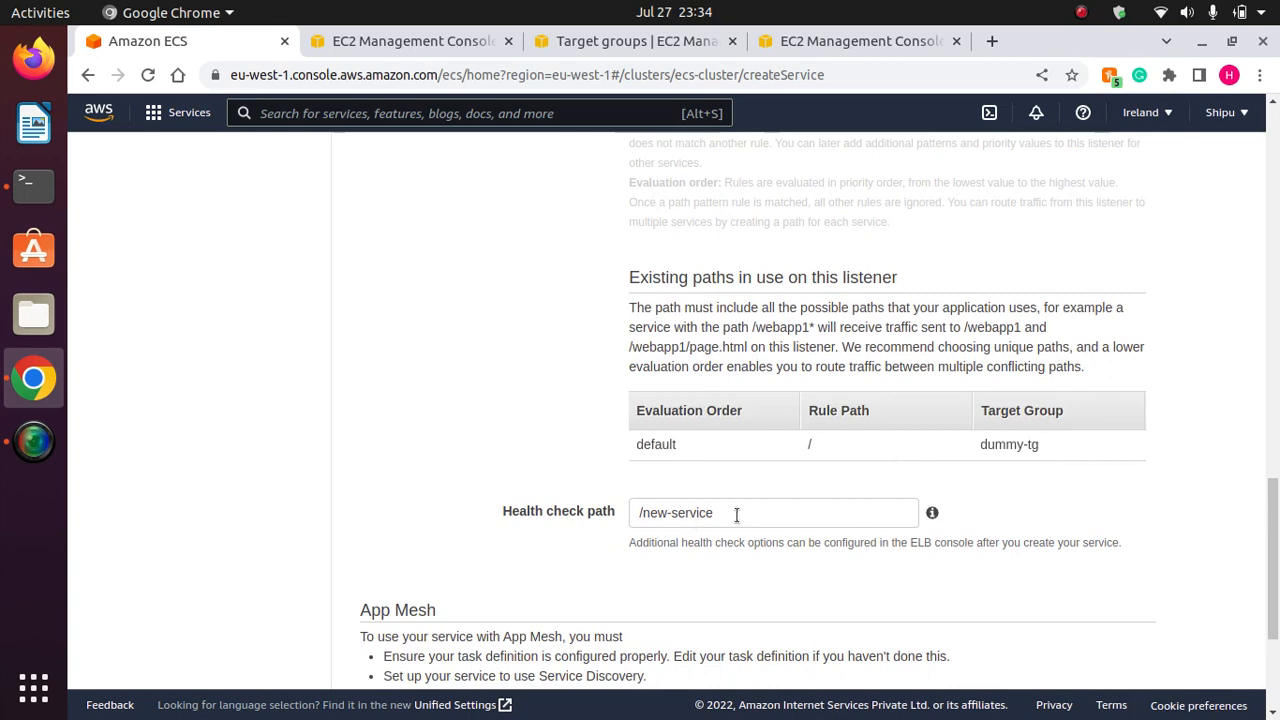
drag(643, 514, 742, 512)
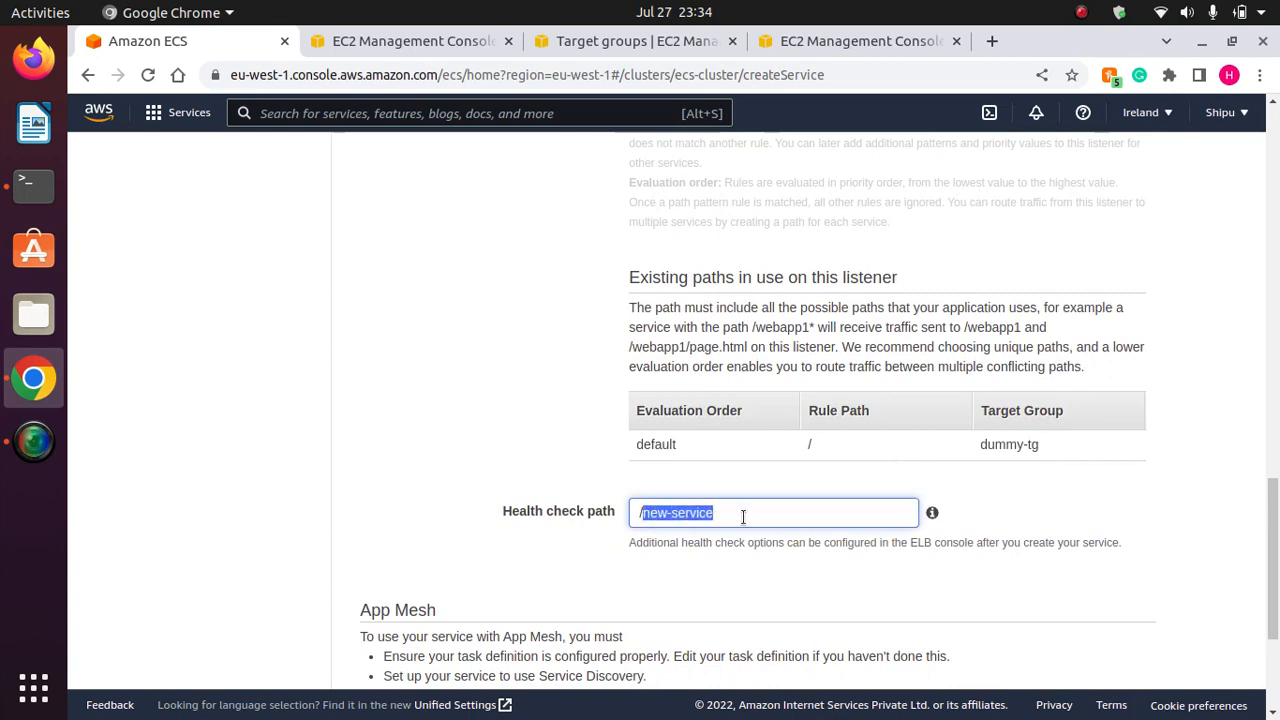
key(BackSpace)
click(1010, 500)
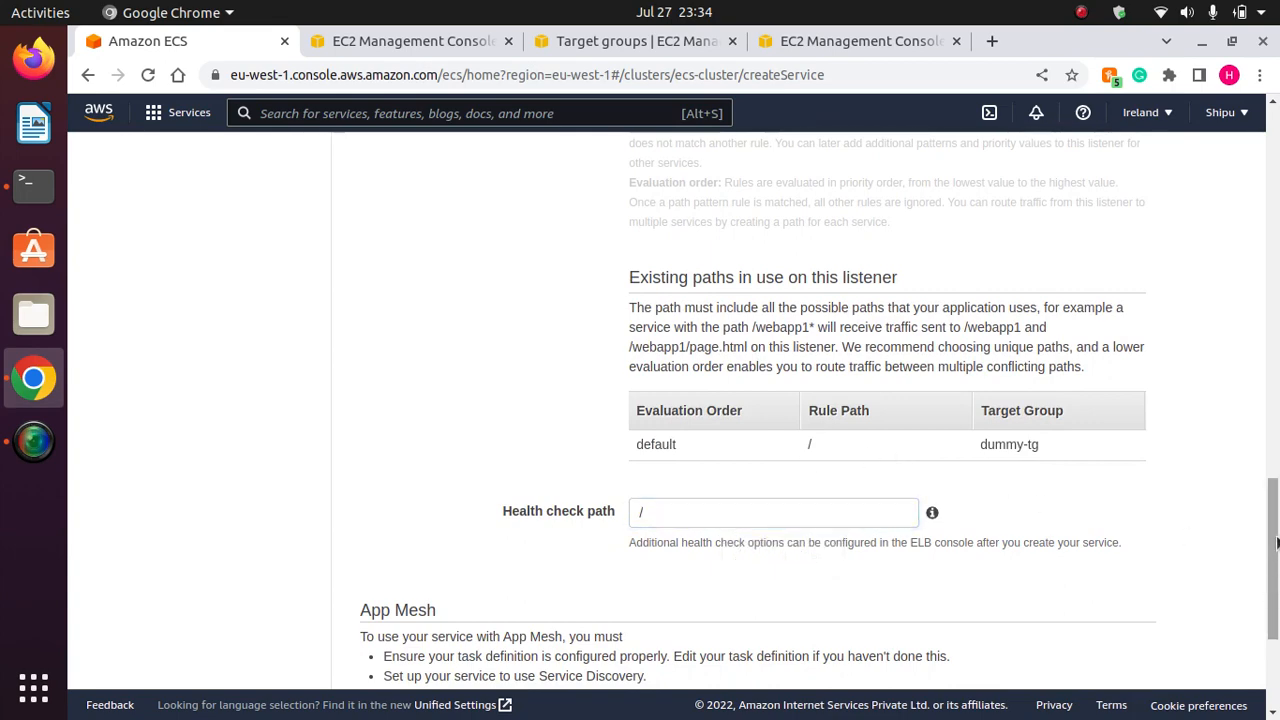
drag(1276, 542, 1276, 608)
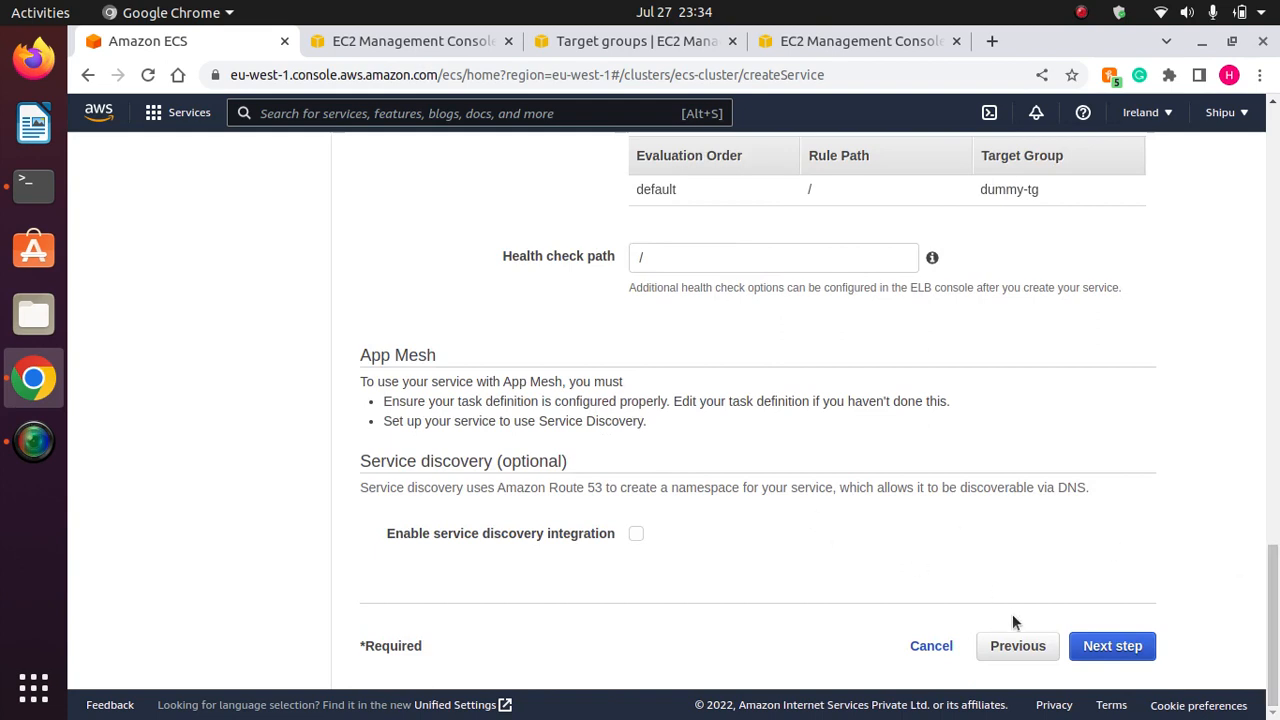
Leave Service Auto Scaling unconfigured, review the settings and create the service new-service.
click(1106, 646)
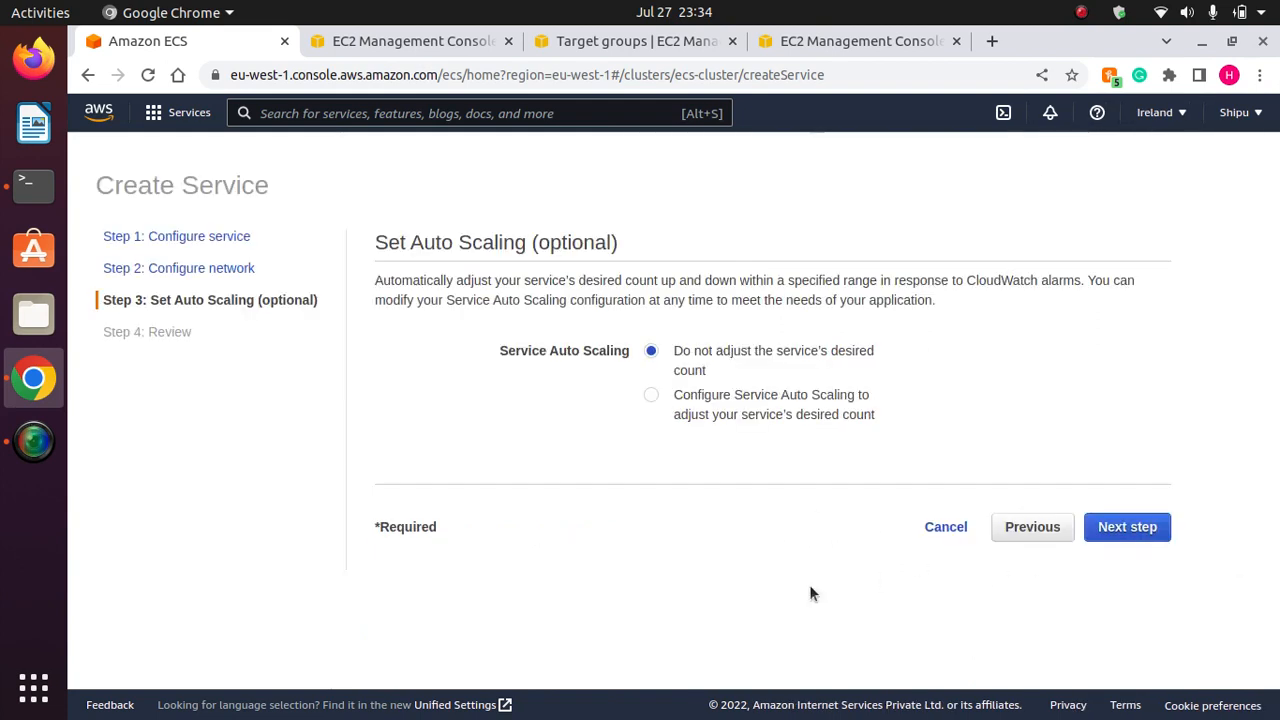
click(1138, 527)
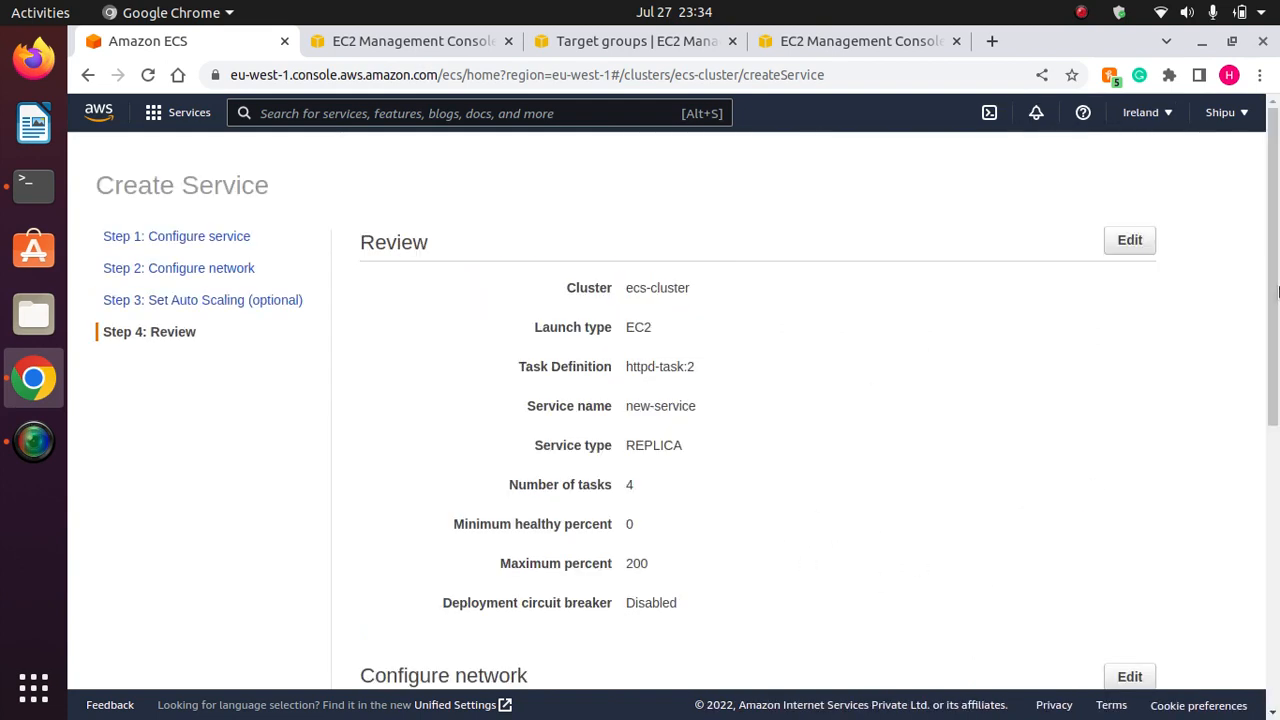
drag(1276, 290, 1276, 570)
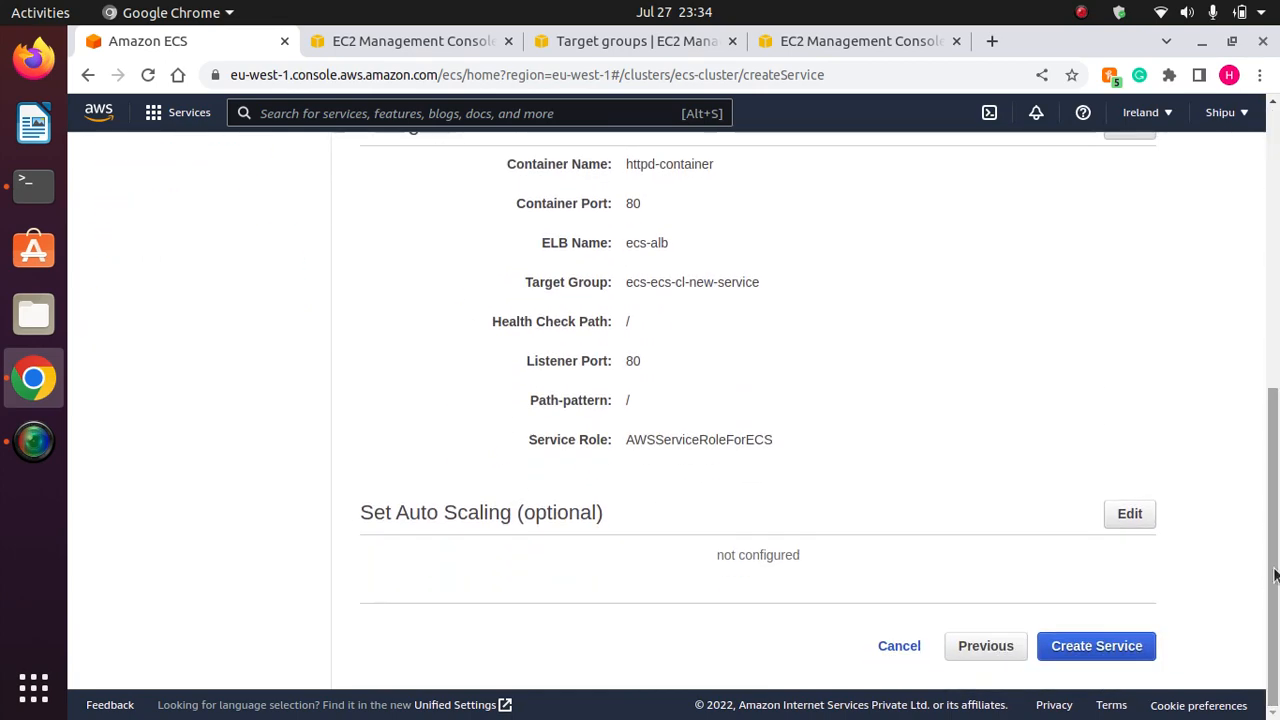
click(1114, 646)
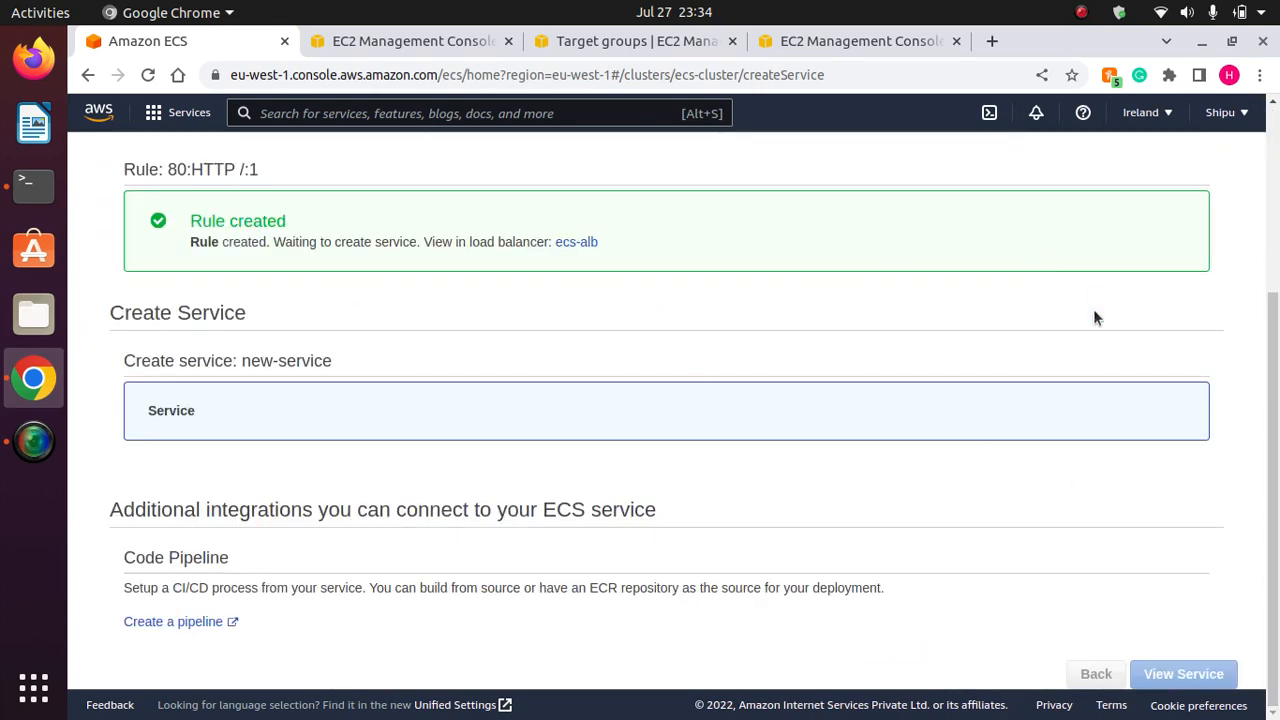
drag(1276, 384, 1276, 314)
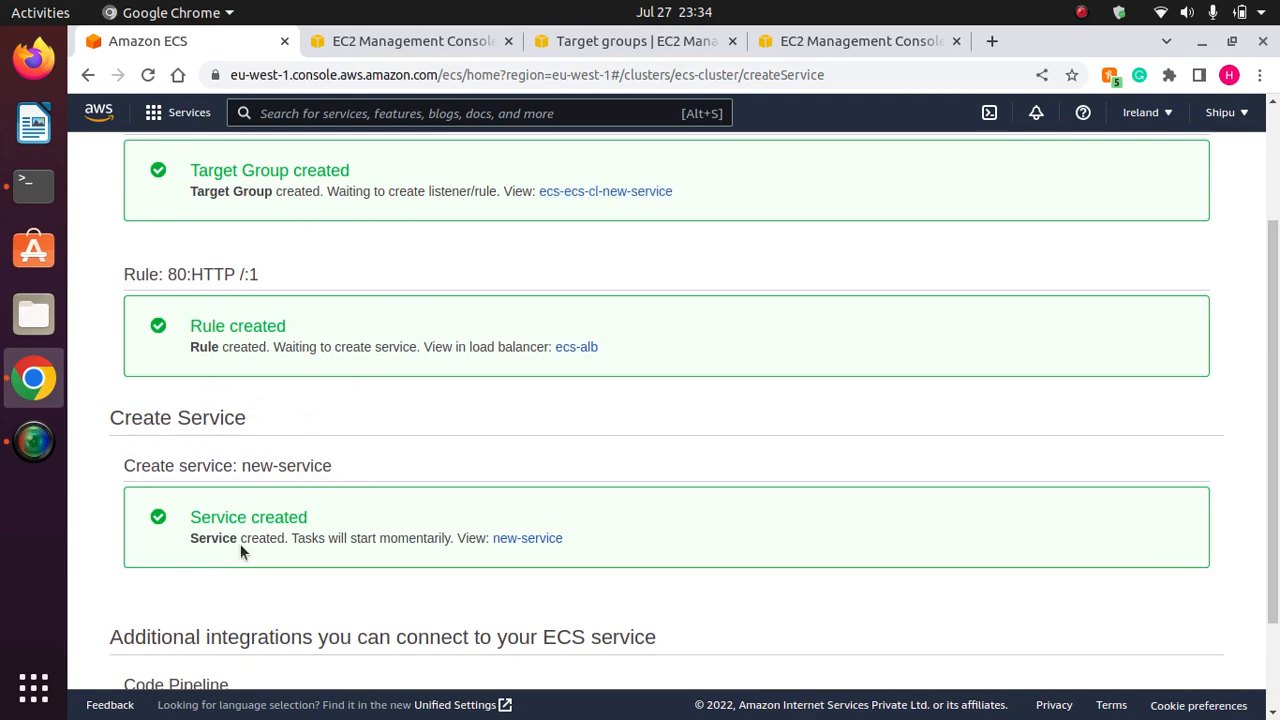
drag(1276, 441, 1277, 619)
Open the created service new-service and view its load balancing details.
click(1183, 674)
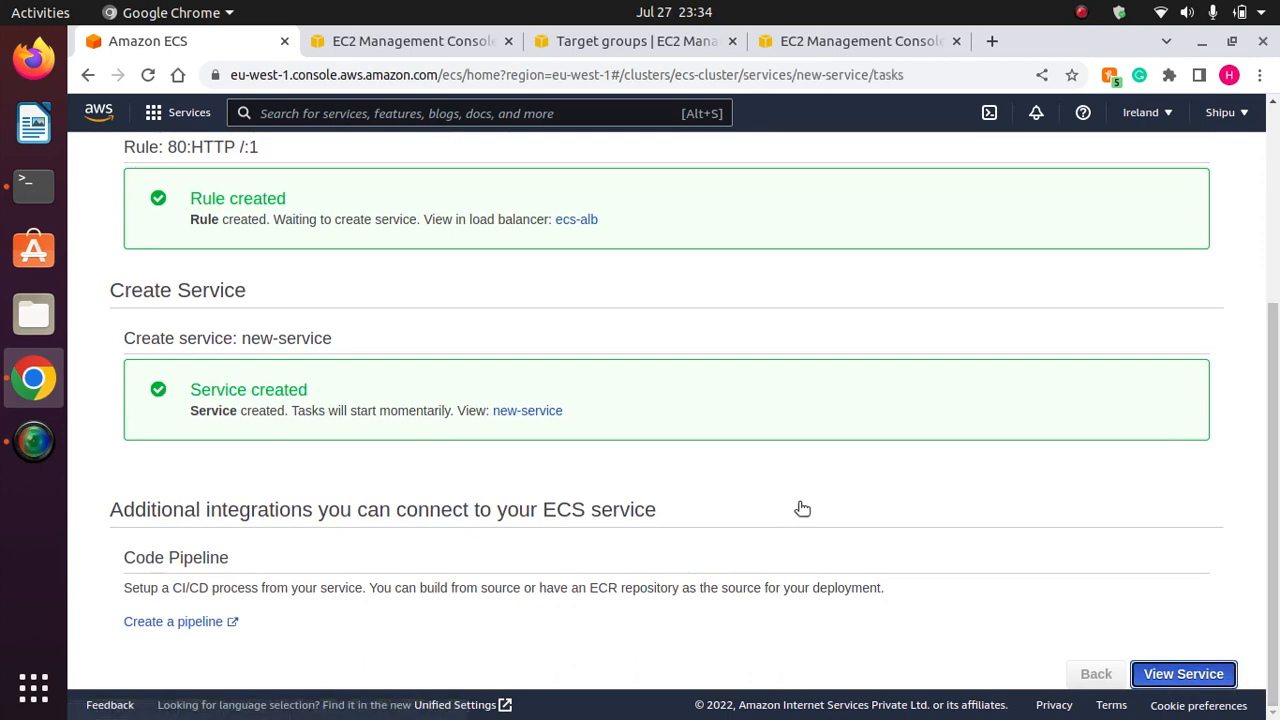
scroll(845, 470, down, 1)
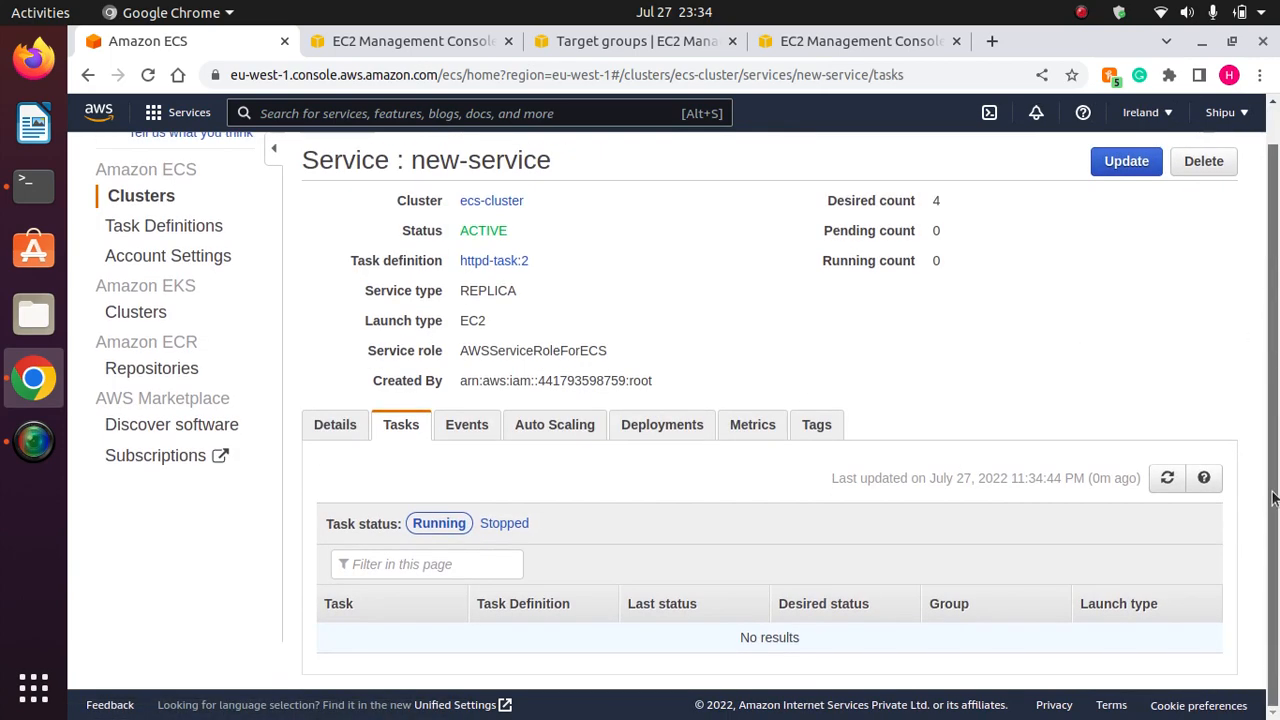
click(331, 426)
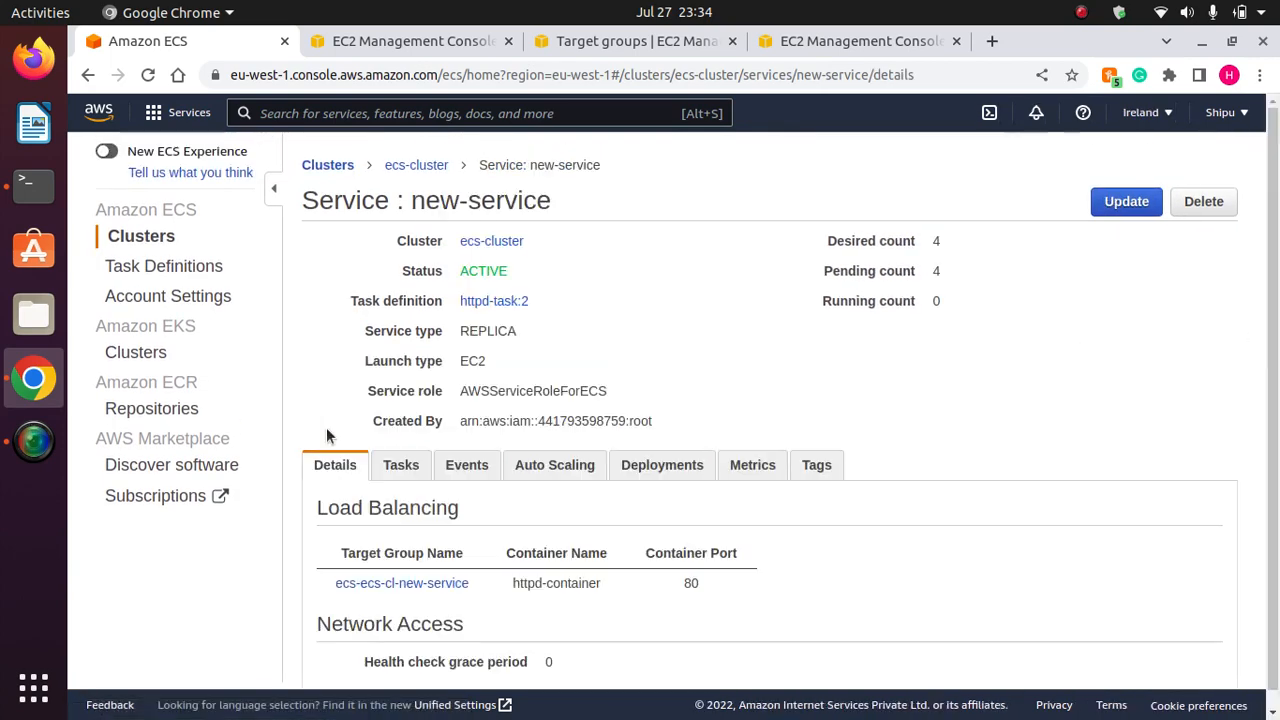
Return to ecs-cluster's list of services and reopen new-service to check its task counts.
click(405, 174)
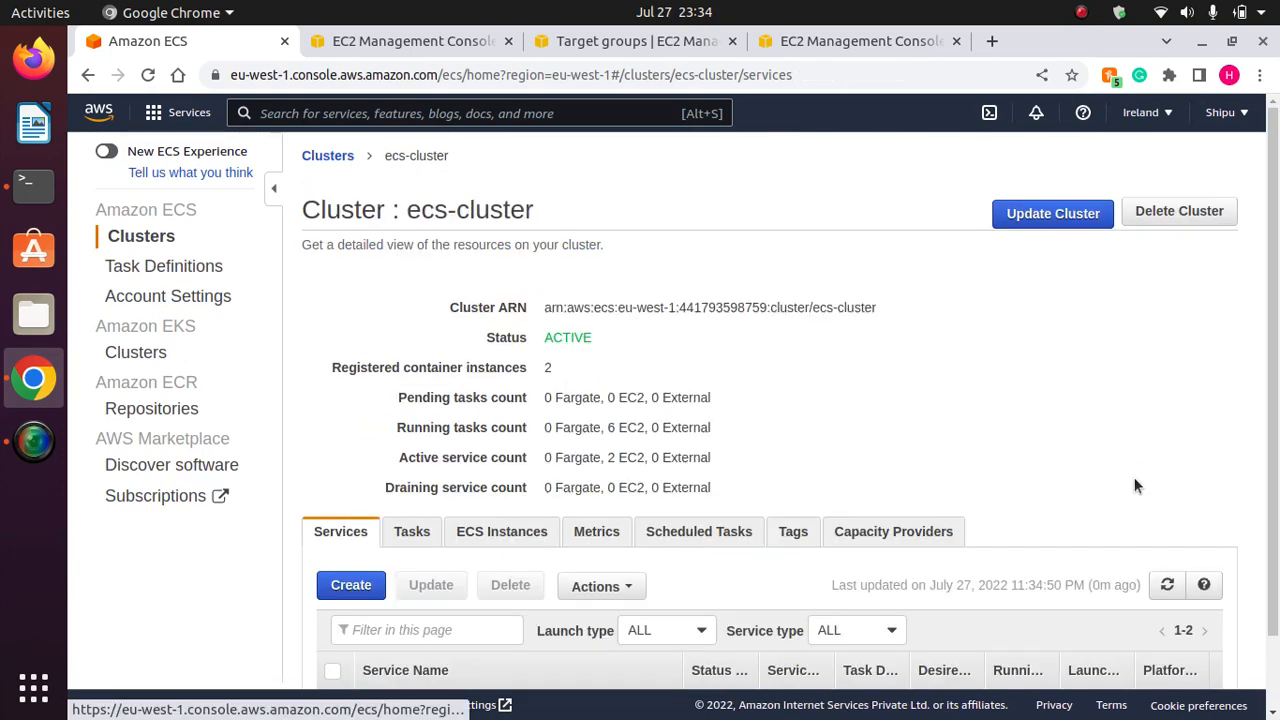
scroll(1273, 598, down, 1)
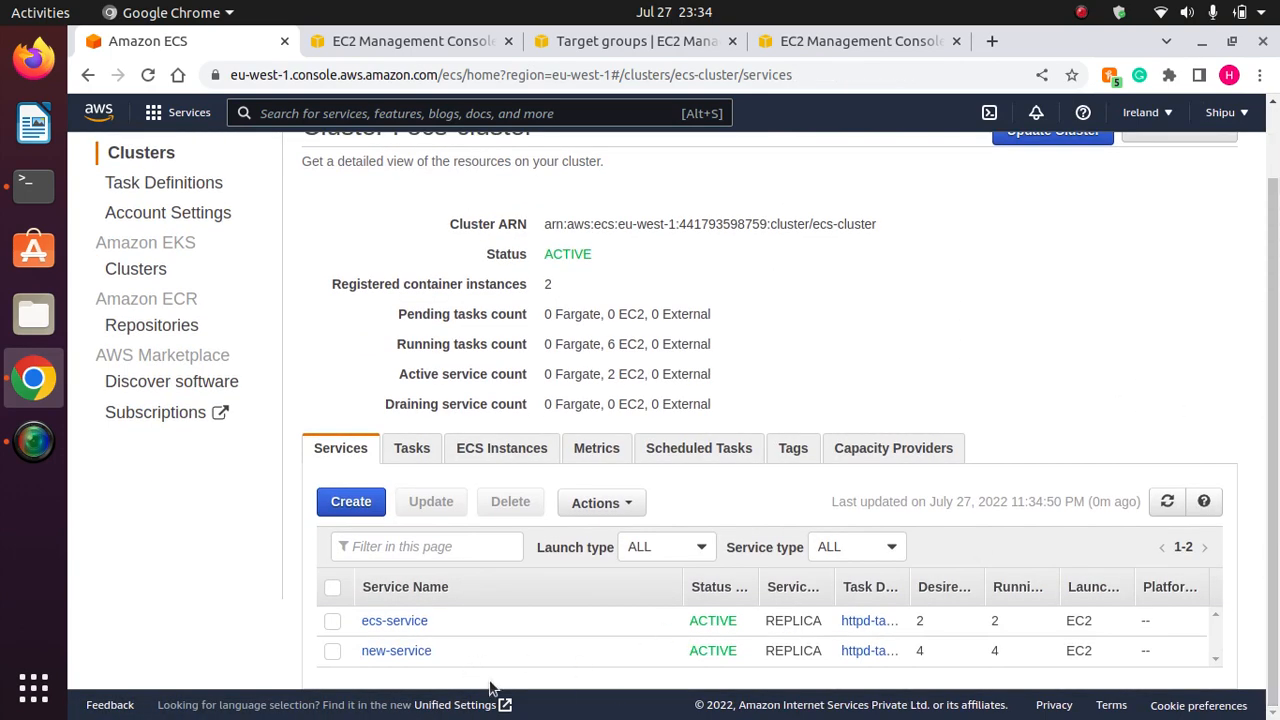
click(416, 658)
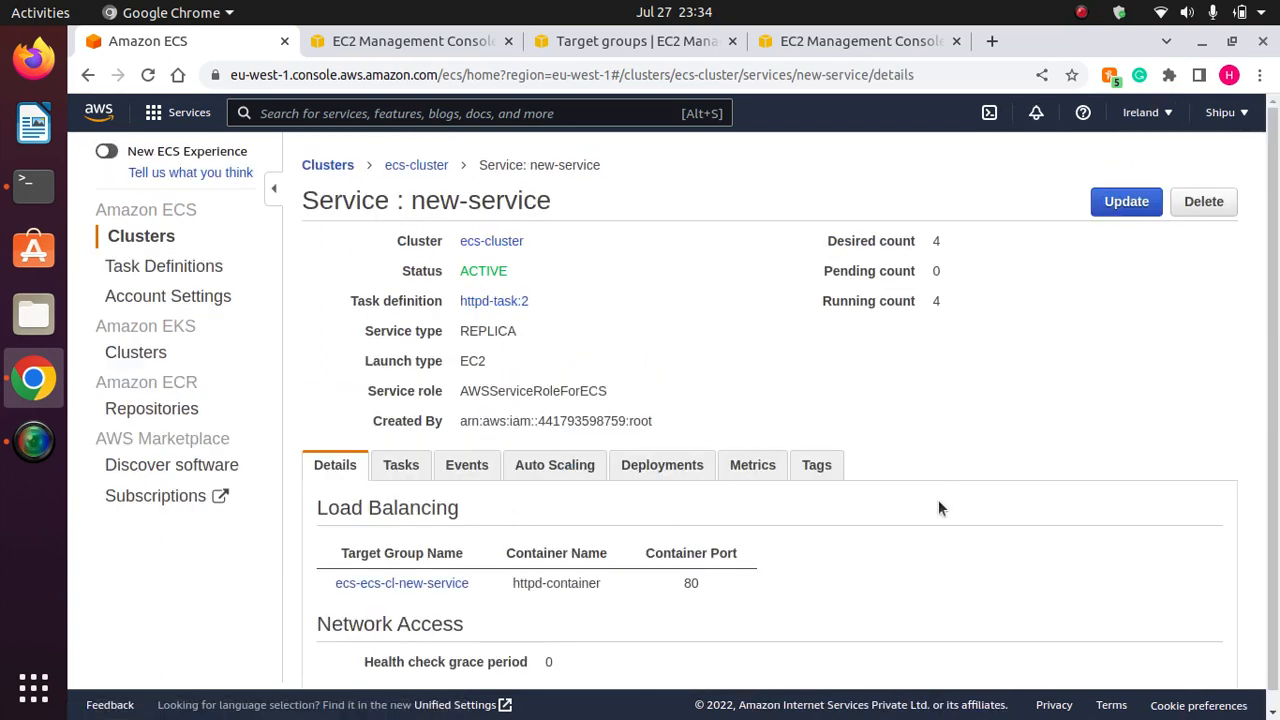
scroll(1272, 540, down, 1)
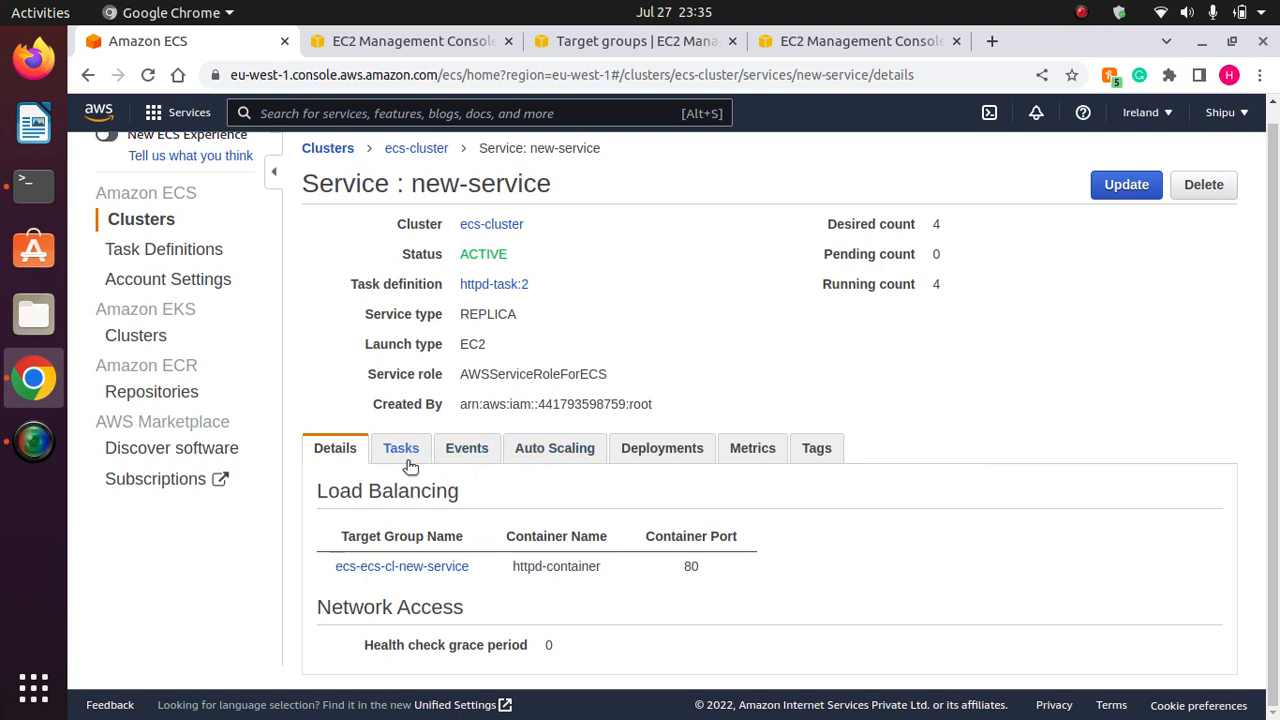
Check new-service's auto scaling configuration and the target group, container name and container port in its load balancing details.
click(549, 462)
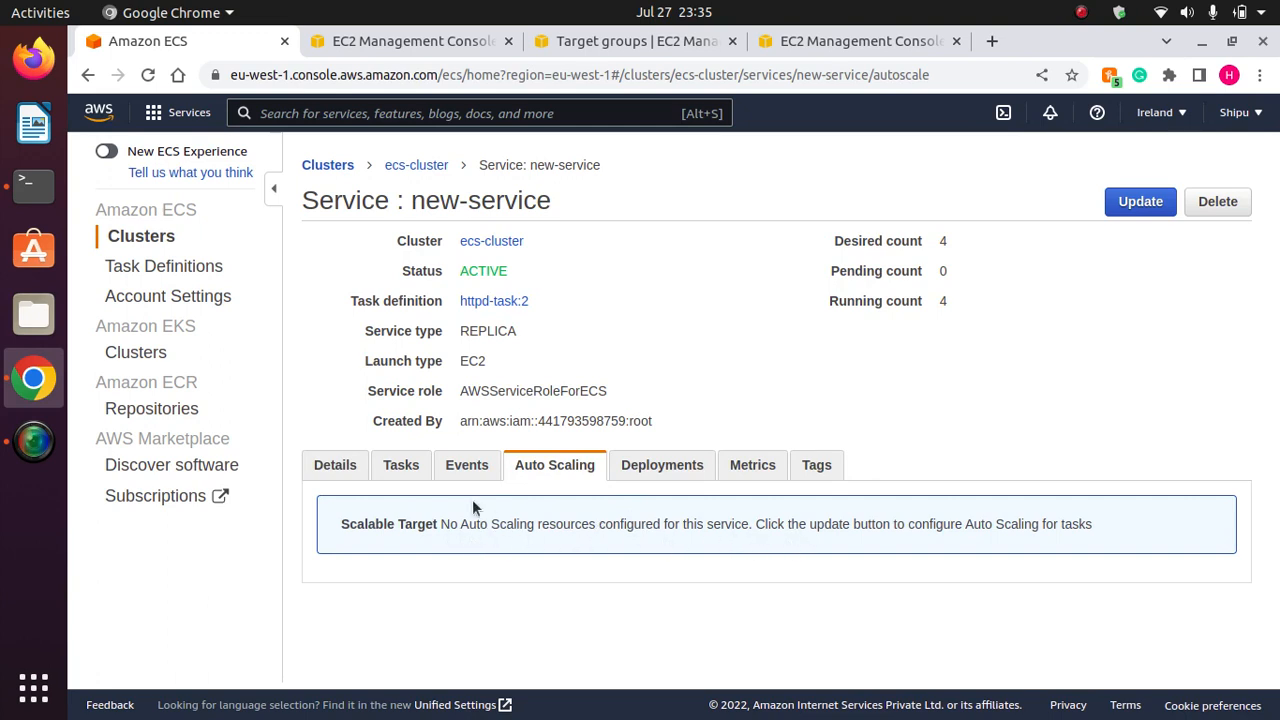
click(330, 466)
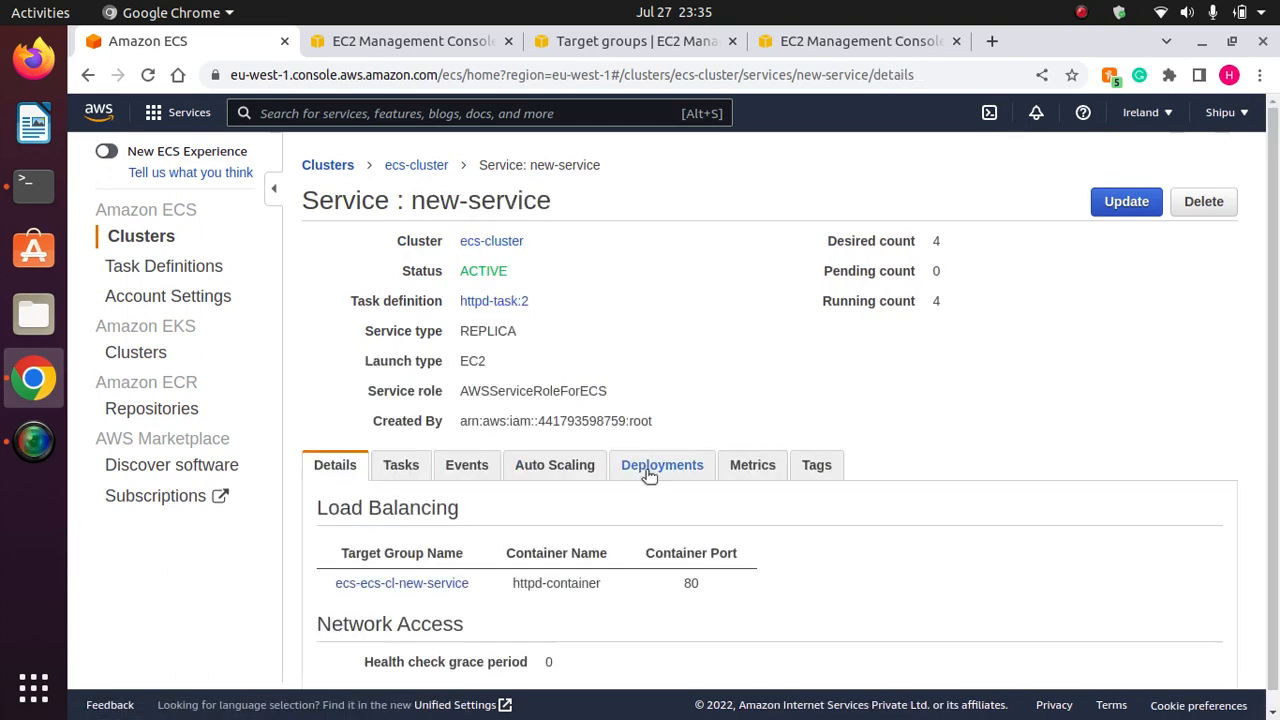
scroll(836, 542, down, 1)
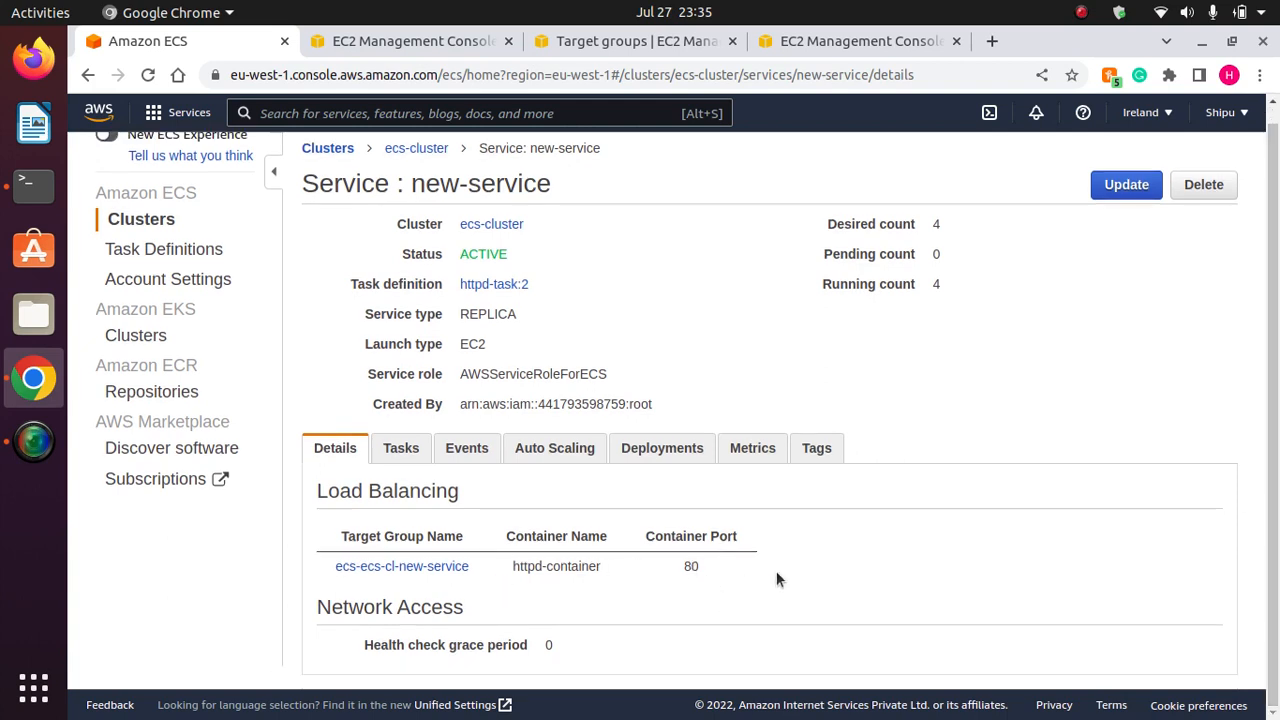
drag(776, 571, 314, 548)
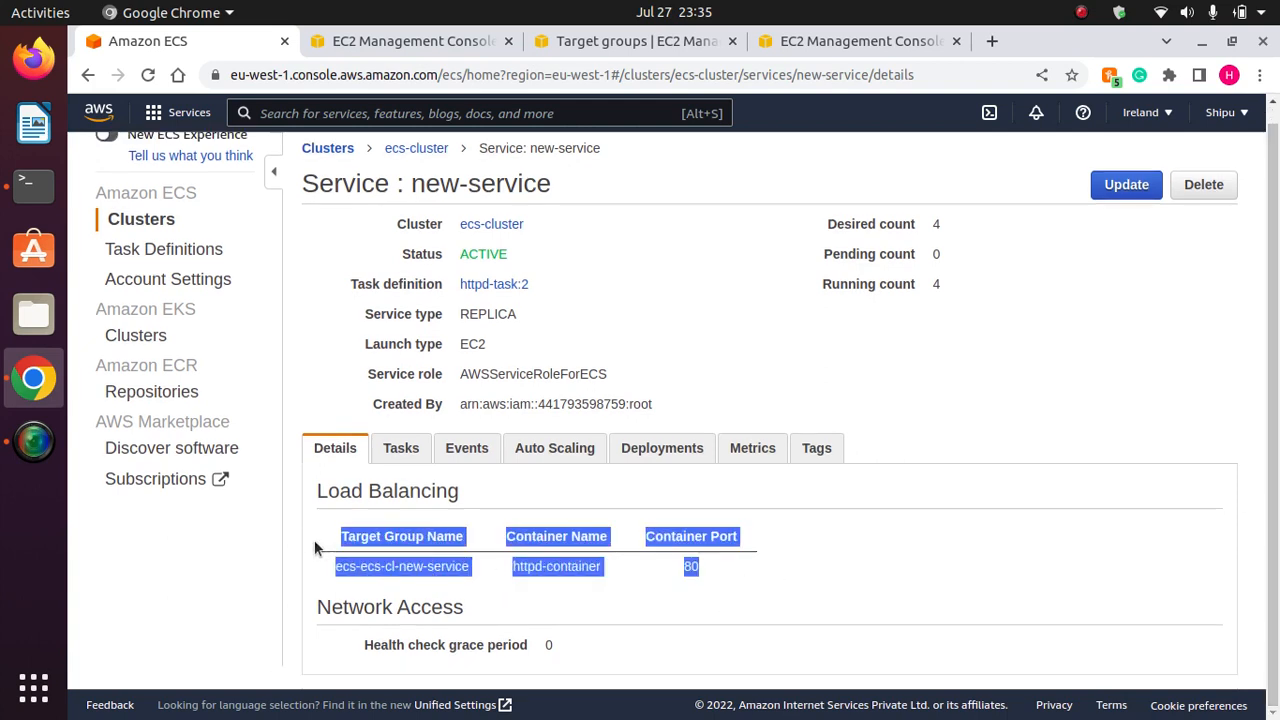
click(377, 490)
Examine new-service's running tasks and its event messages about started tasks and registered targets.
click(401, 451)
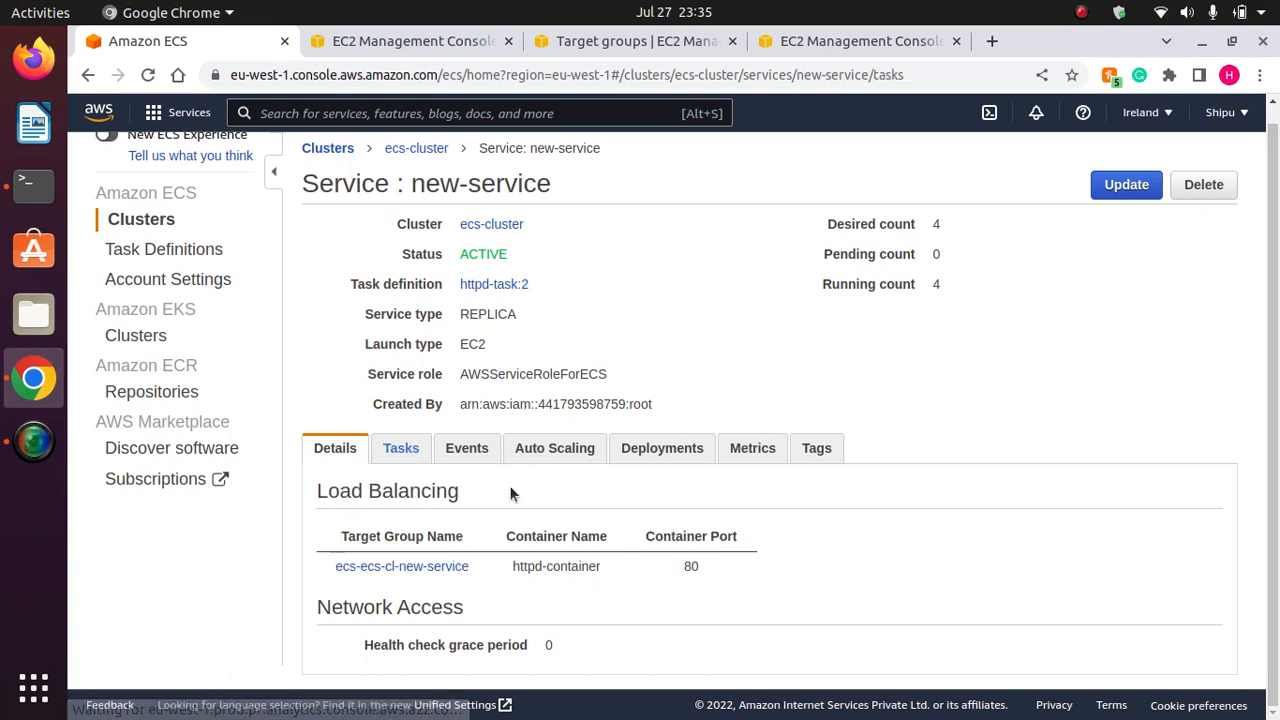
scroll(733, 529, down, 3)
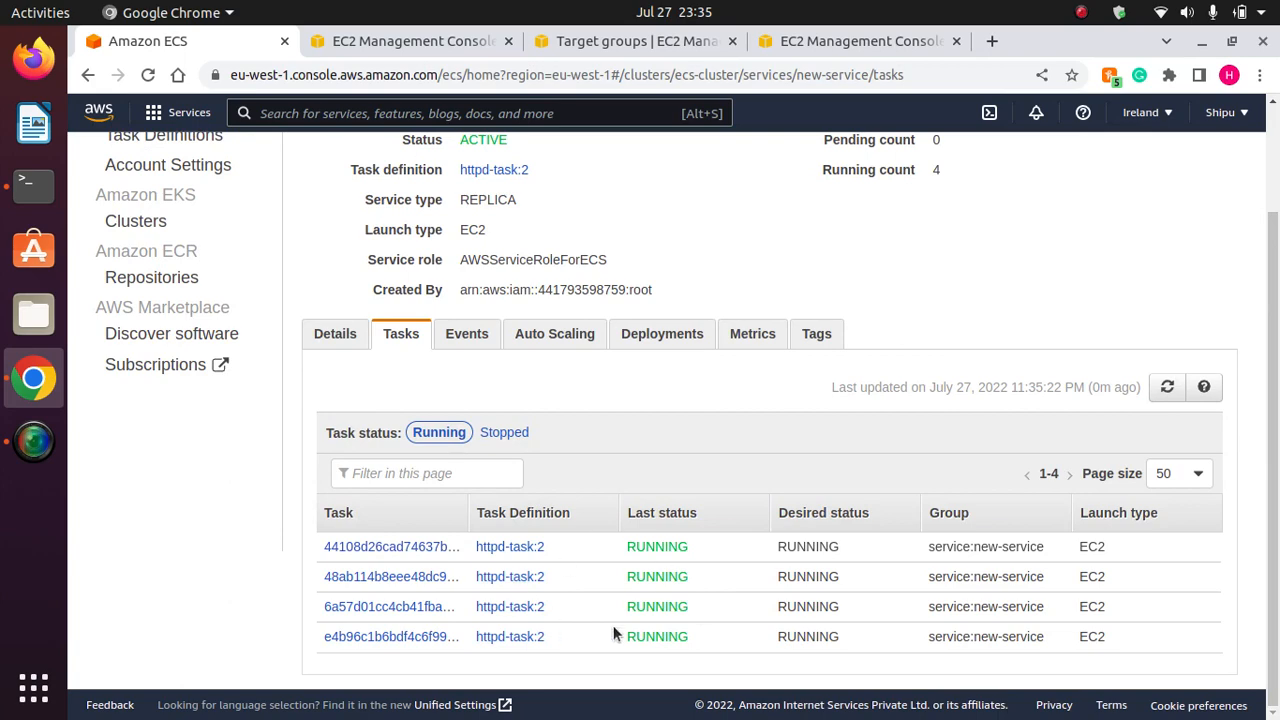
click(462, 338)
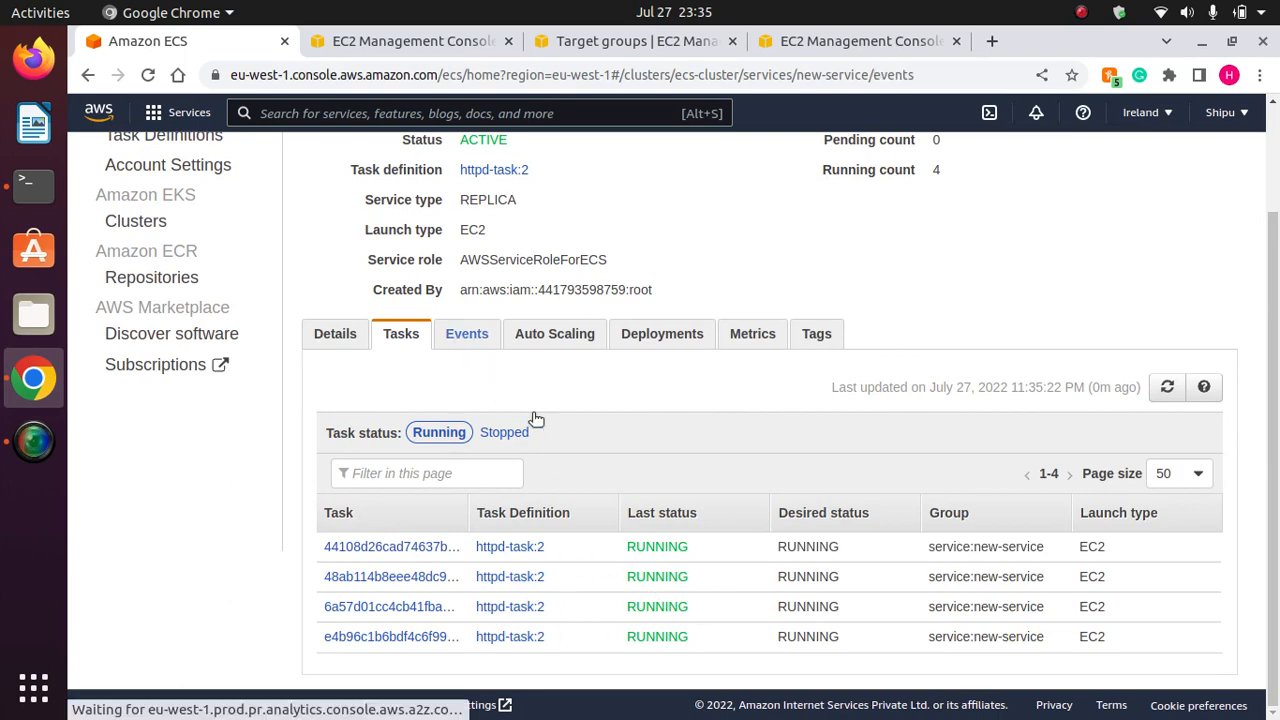
scroll(700, 500, down, 3)
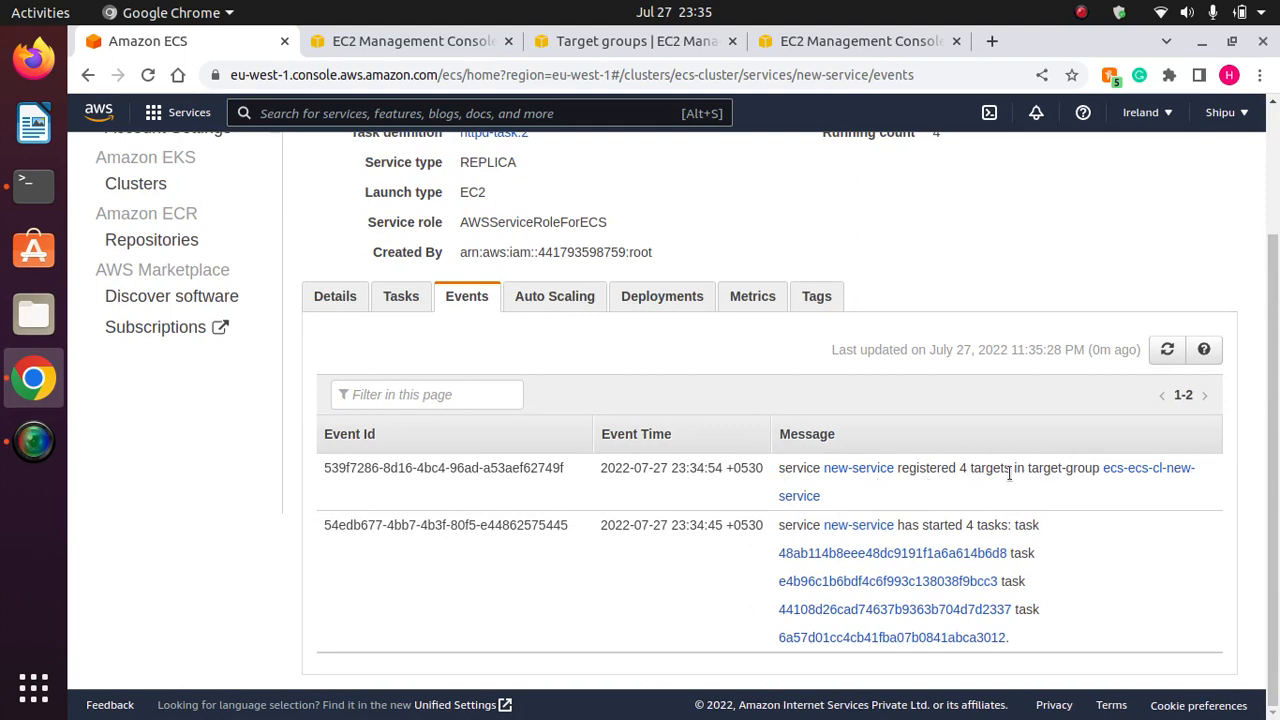
drag(1010, 473, 960, 474)
click(1080, 482)
Recheck new-service's auto scaling information, and examine its task placement, deployment options and refreshed deployment status.
drag(1273, 584, 1277, 527)
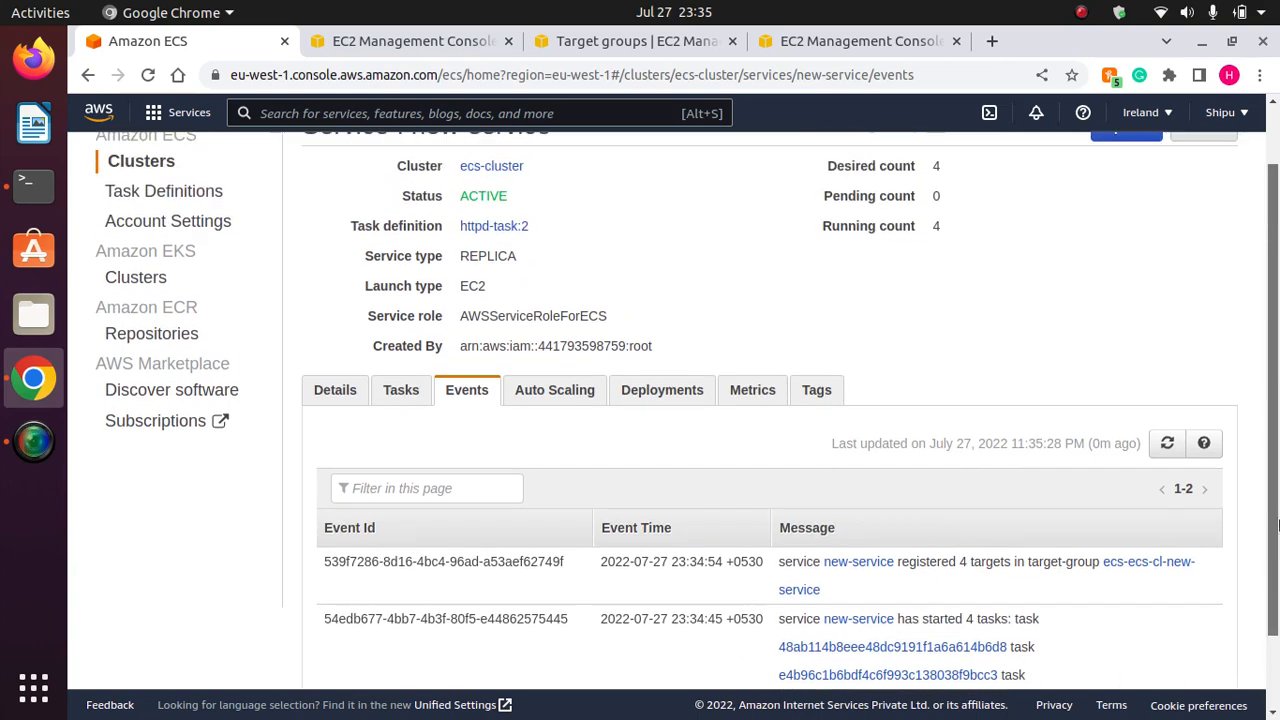
scroll(1277, 527, up, 2)
click(560, 475)
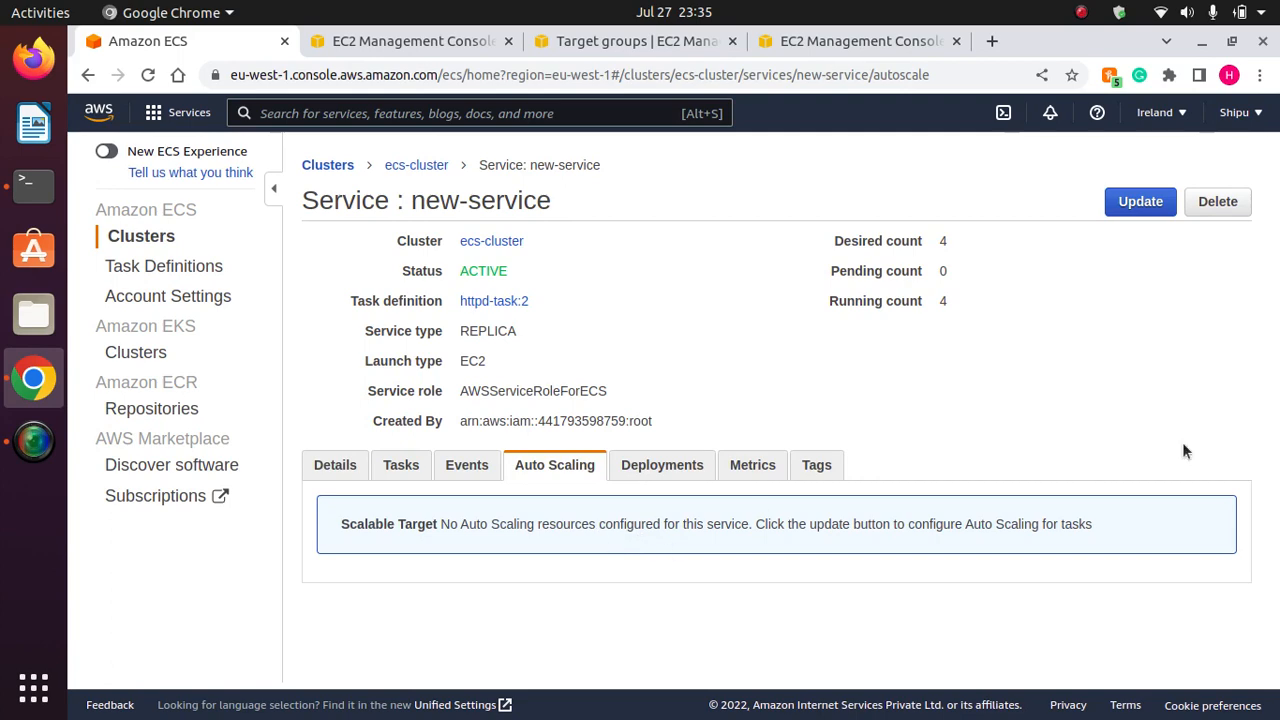
click(652, 465)
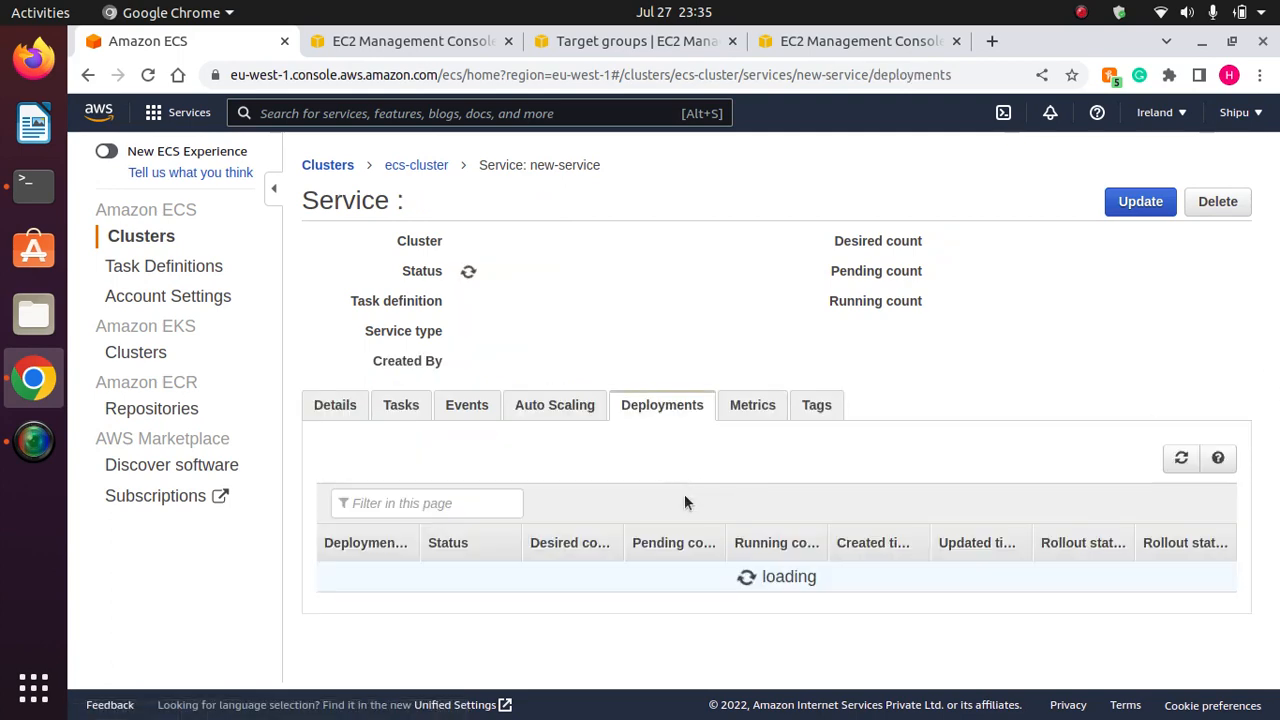
drag(1277, 427, 1269, 598)
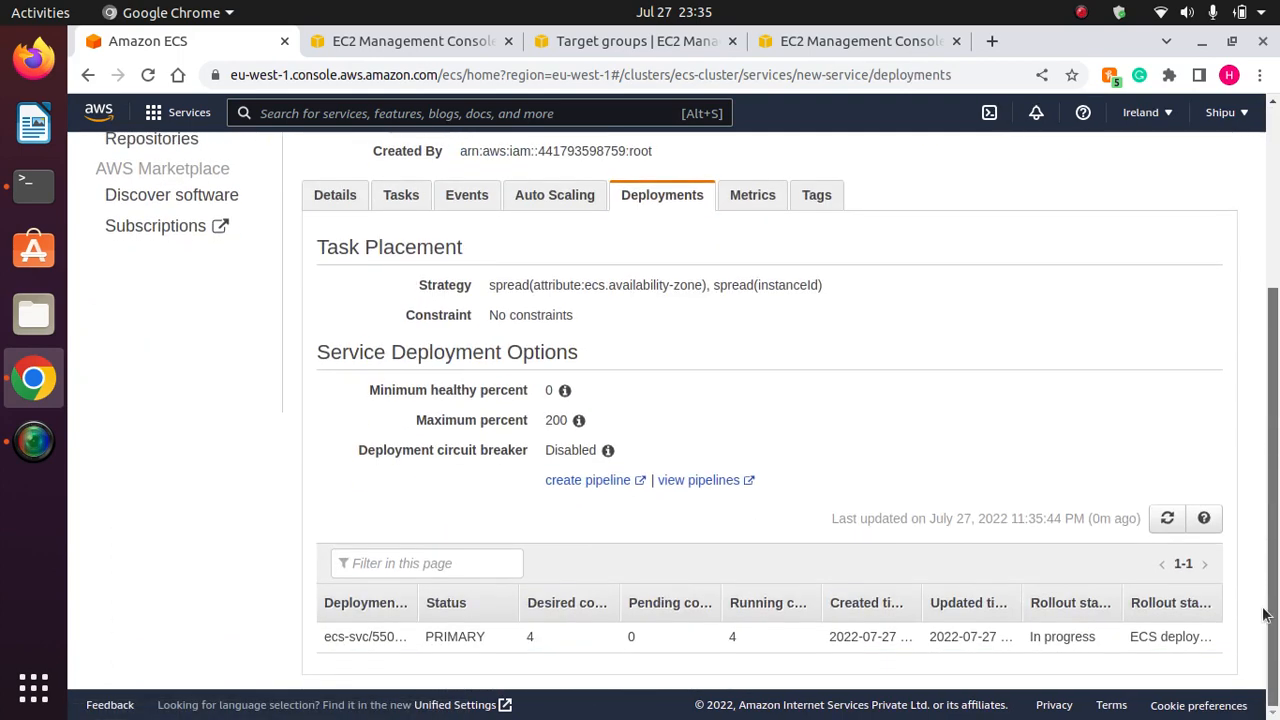
drag(490, 637, 426, 637)
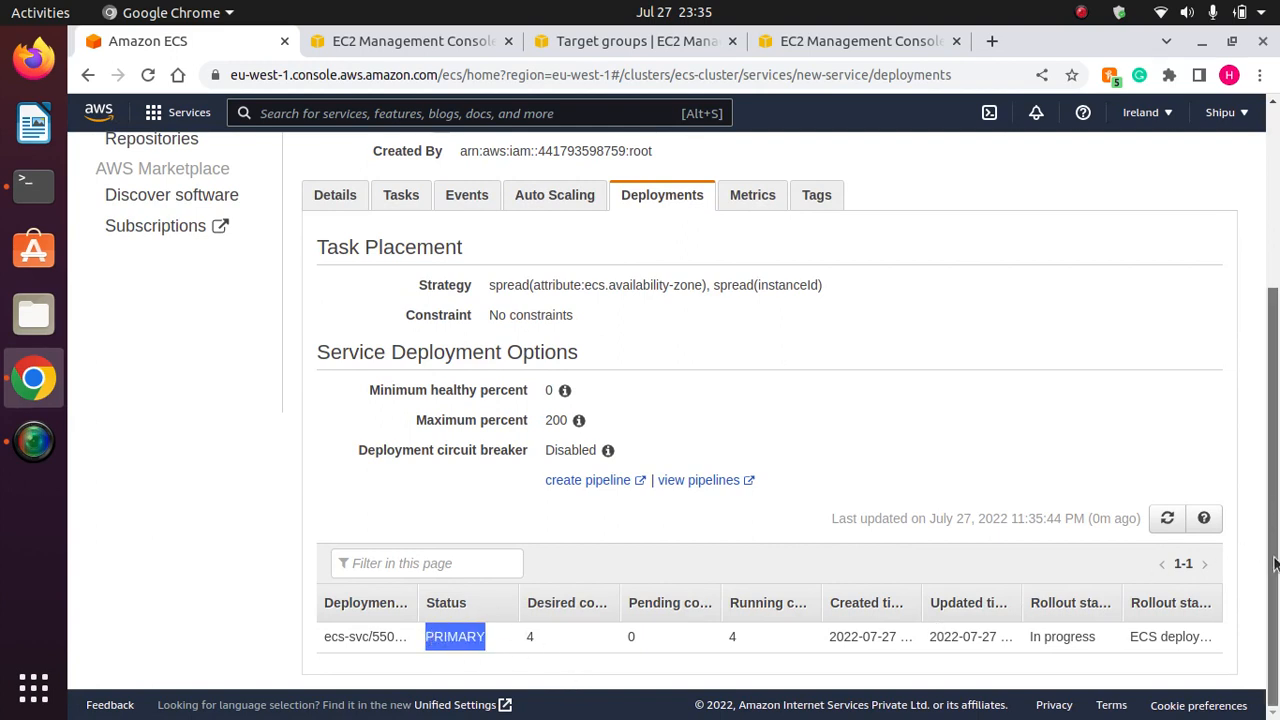
click(1167, 518)
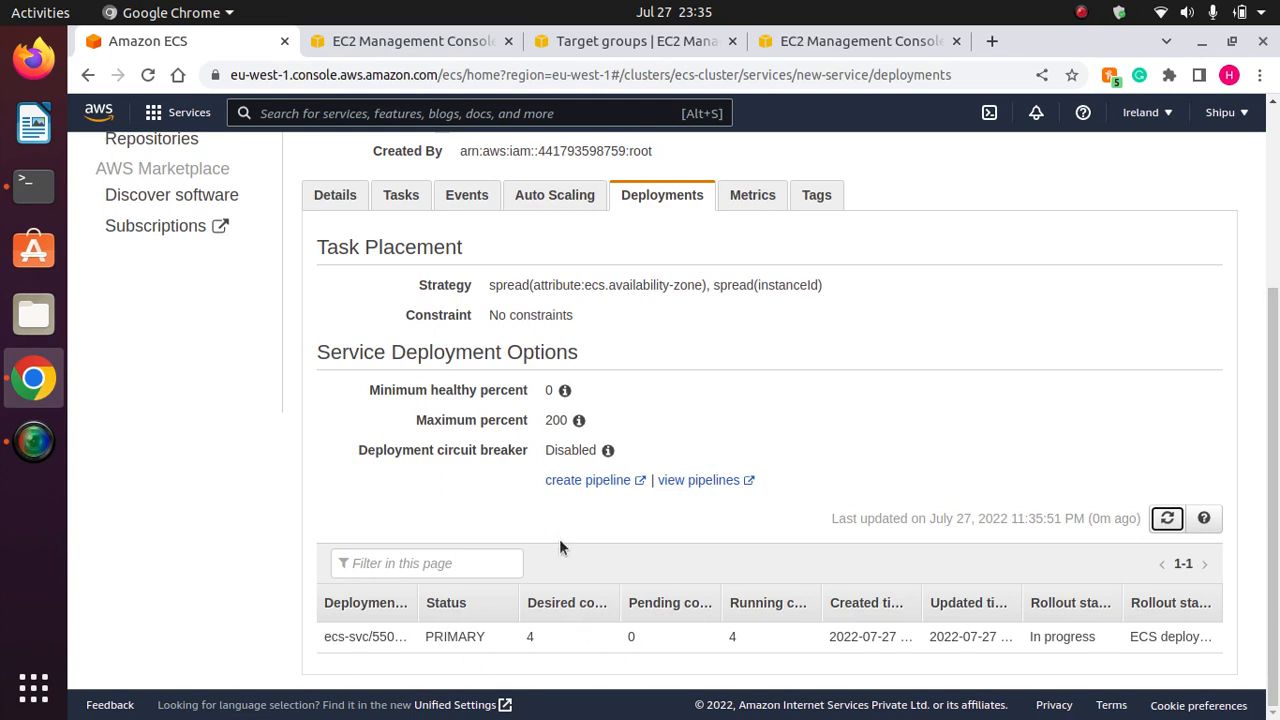
drag(492, 645, 424, 640)
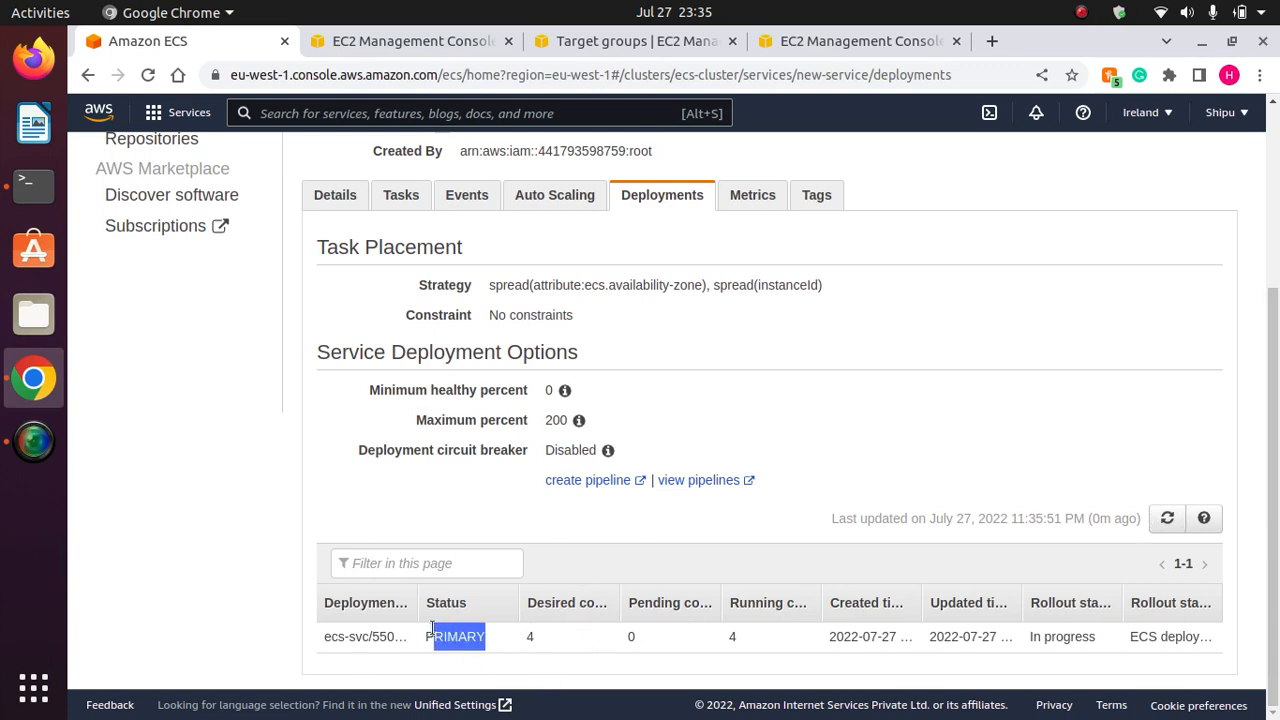
click(887, 400)
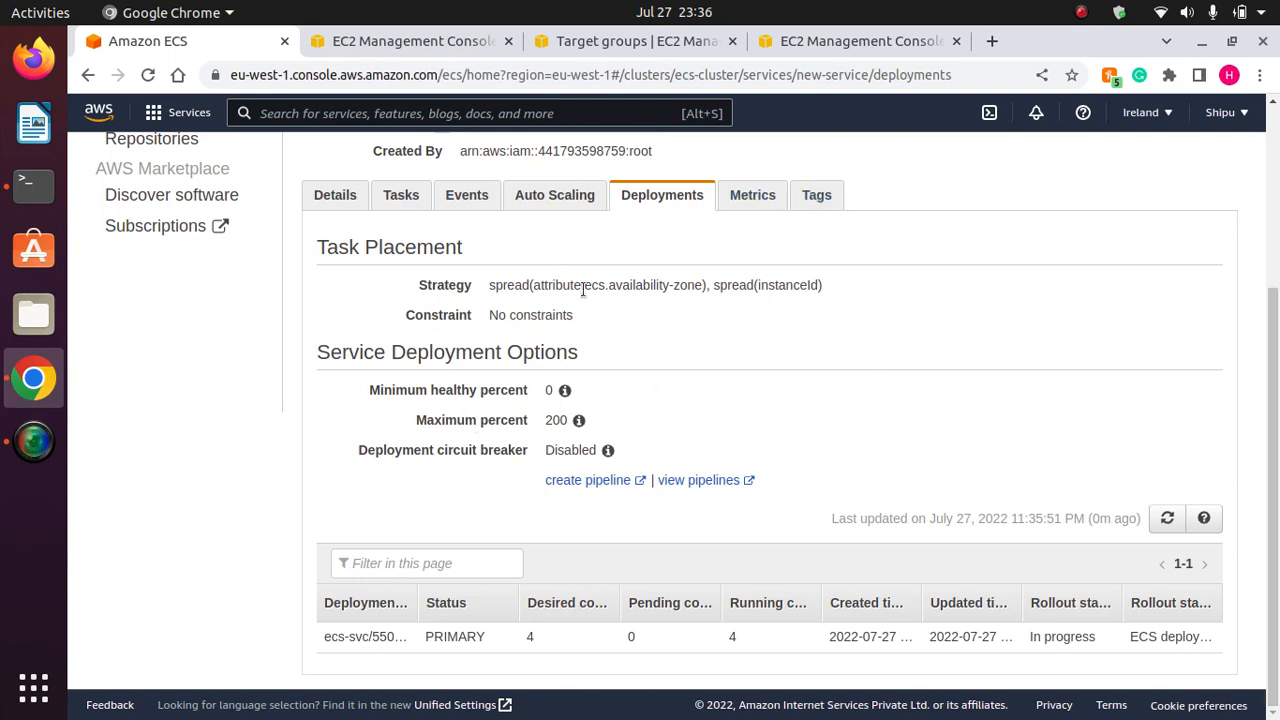
Return to ecs-cluster and examine the running tasks of all its services and the list of services.
scroll(1277, 255, up, 3)
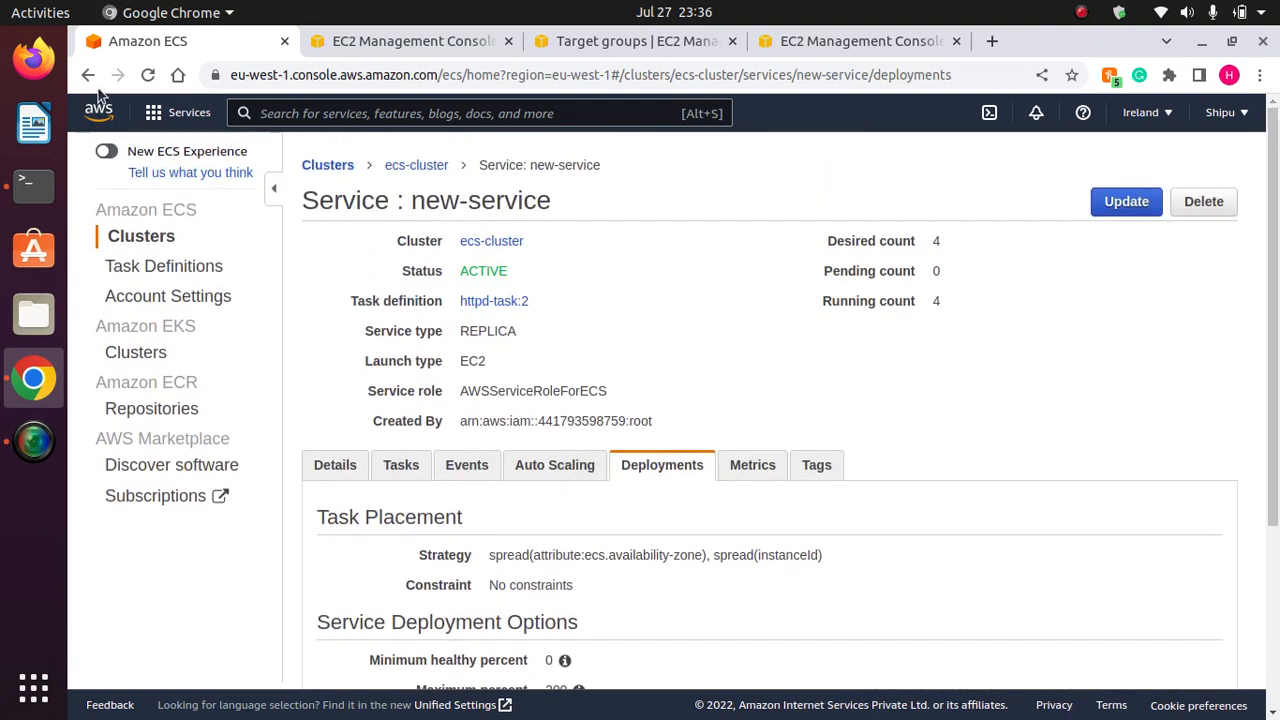
click(390, 166)
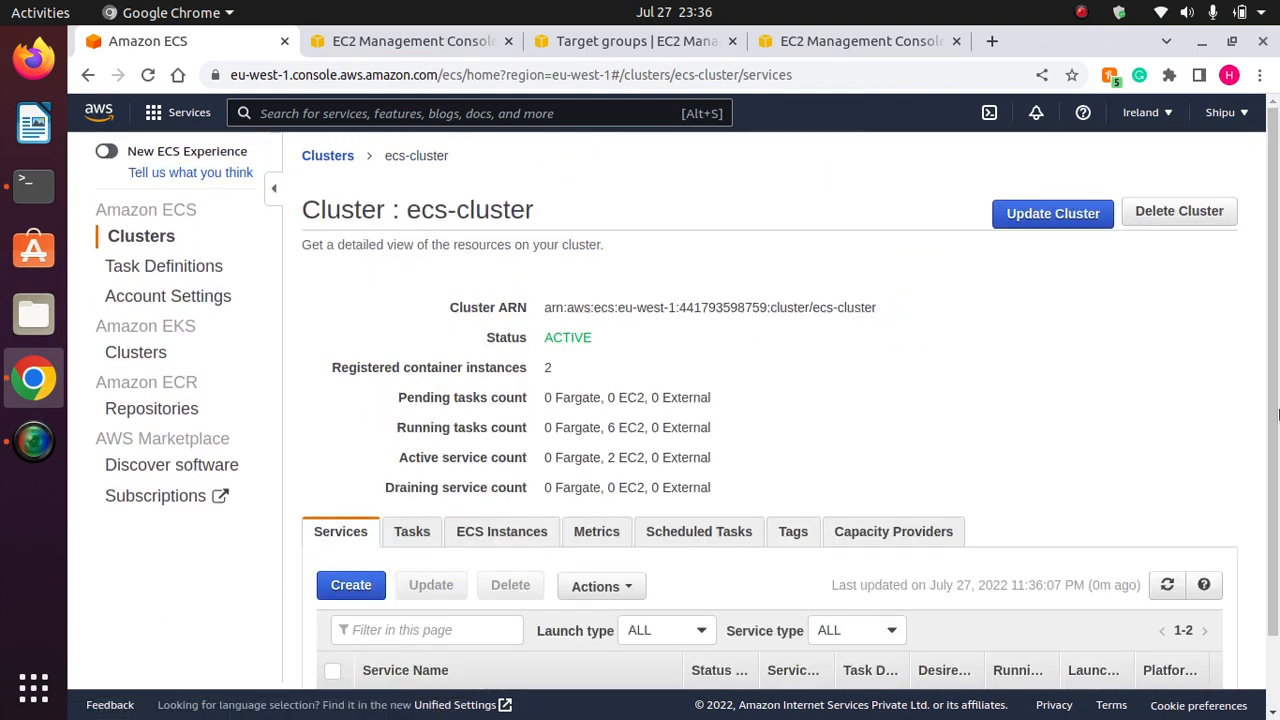
scroll(640, 480, down, 2)
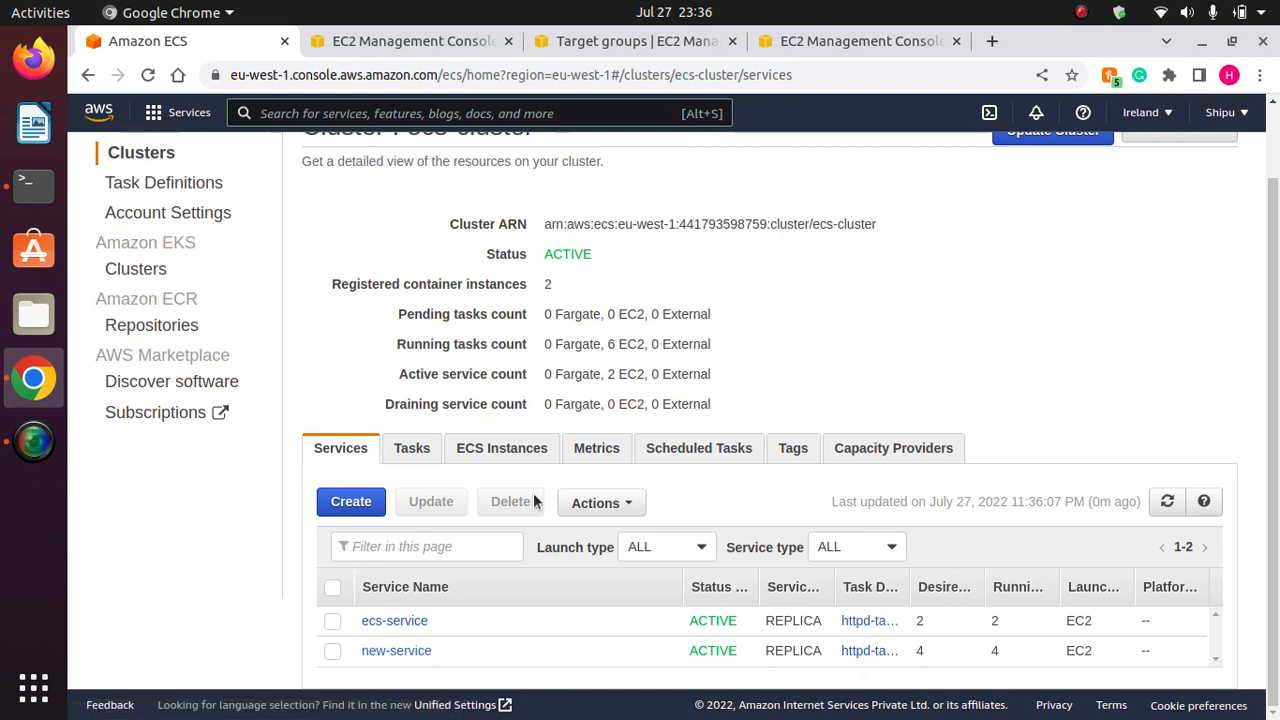
click(412, 449)
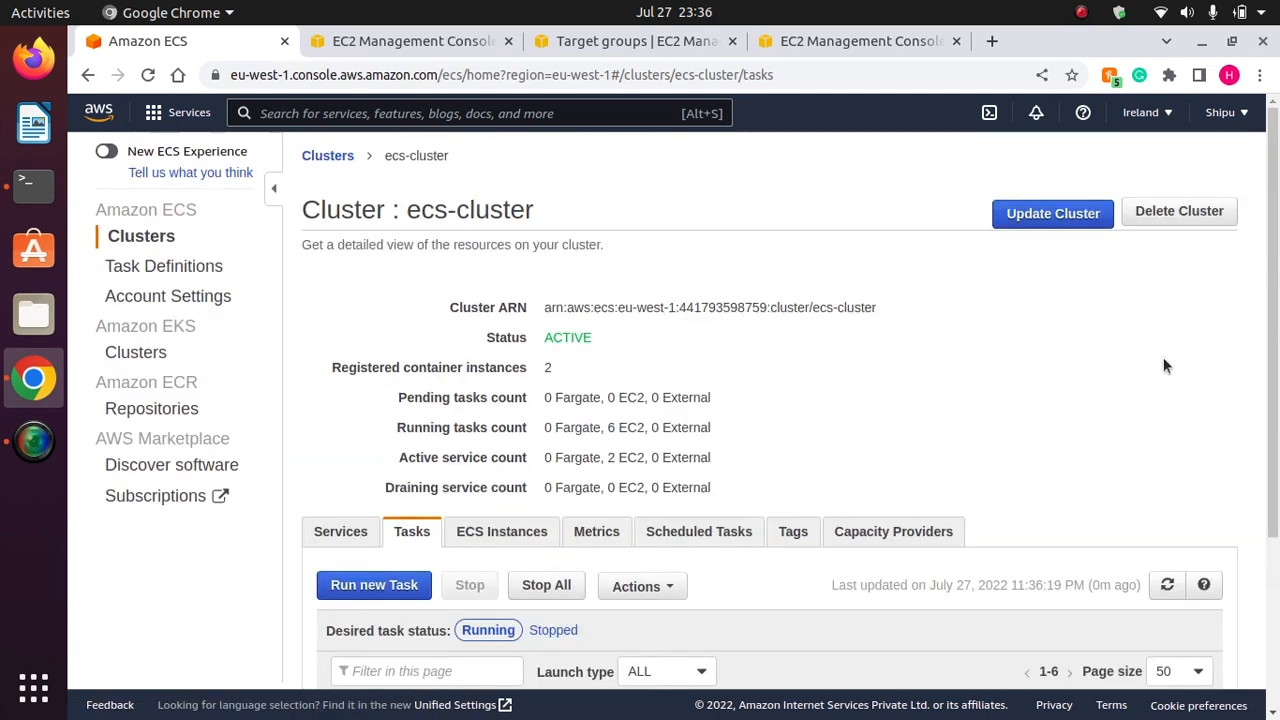
scroll(523, 311, down, 3)
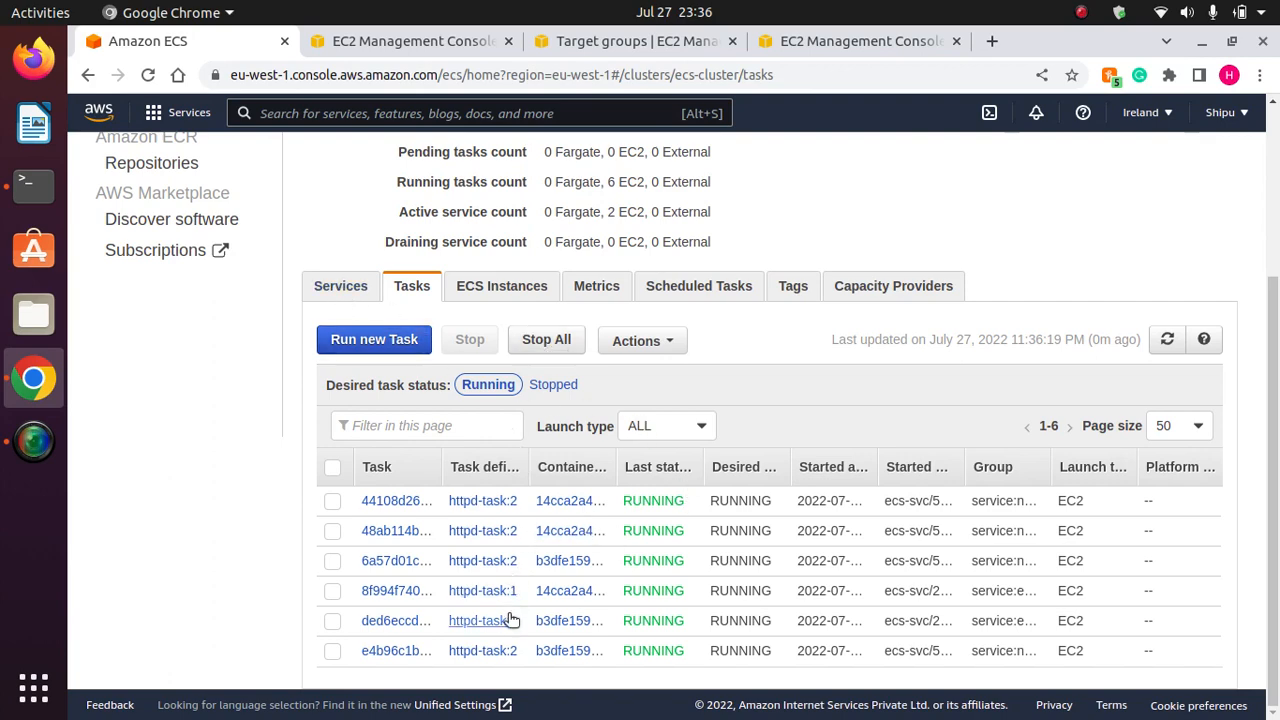
click(338, 288)
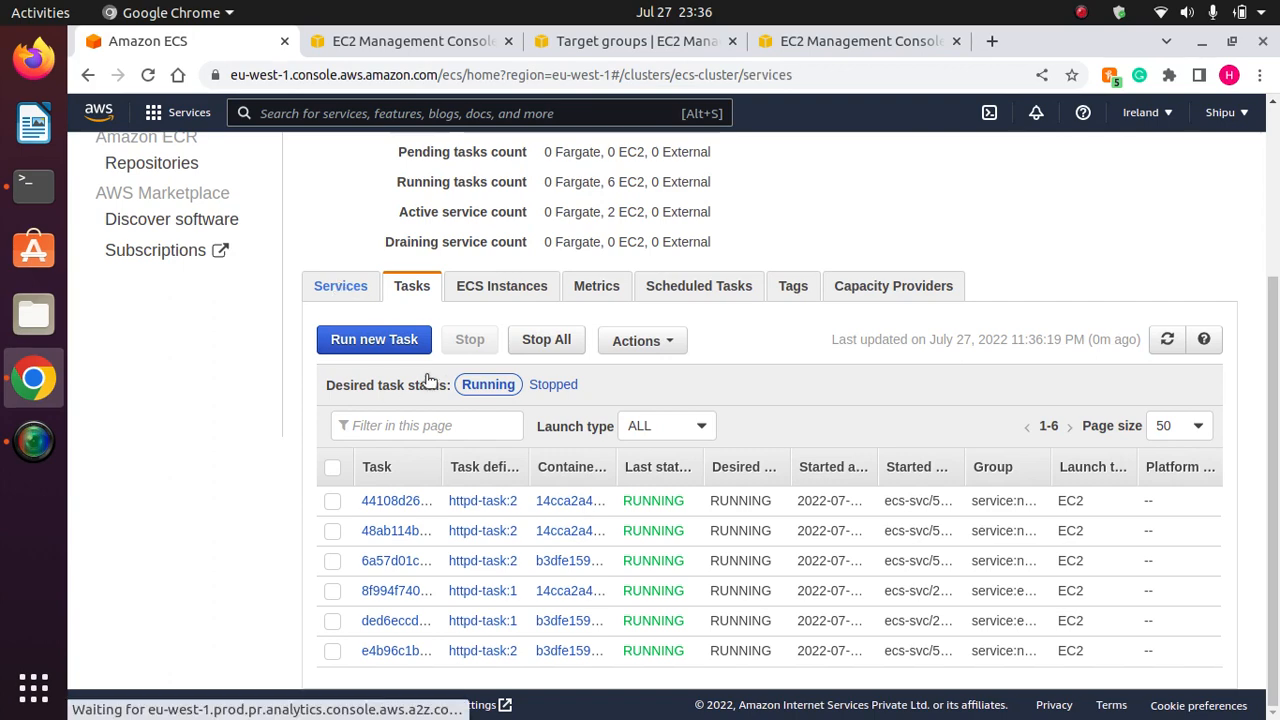
scroll(985, 456, down, 2)
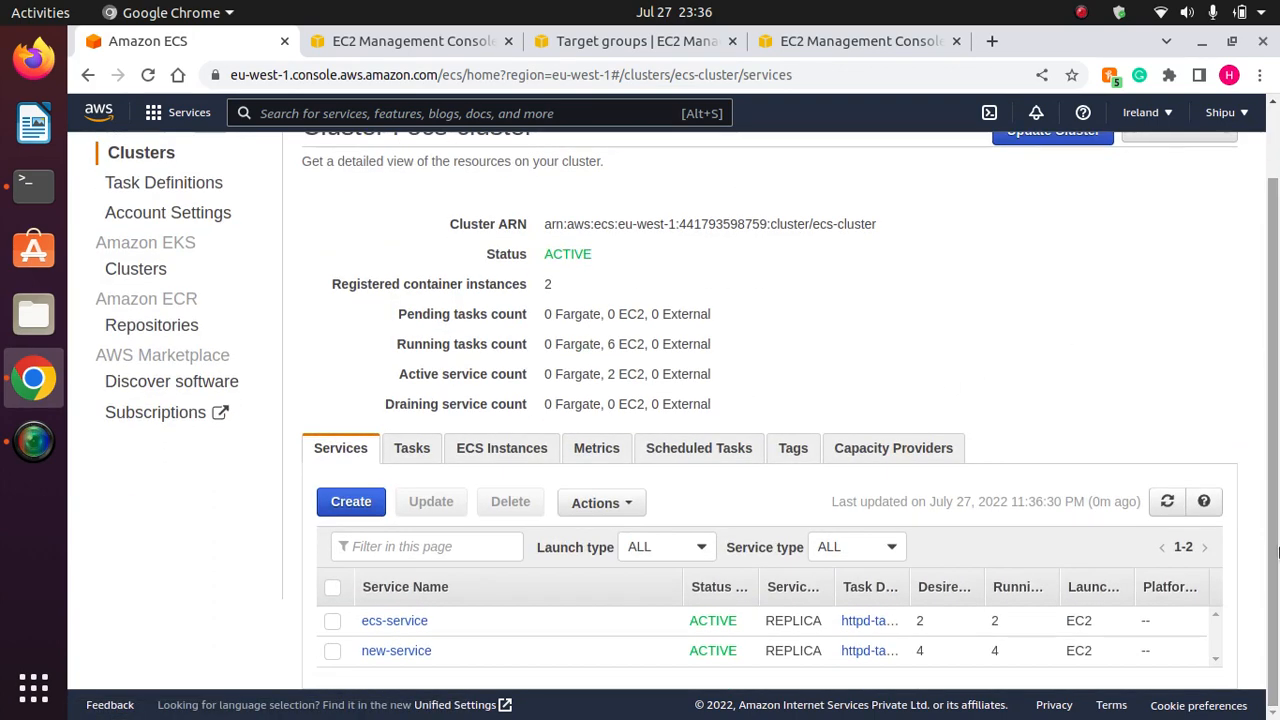
Open new-service and examine its task placement, service deployment options and current deployment's rollout state.
click(398, 651)
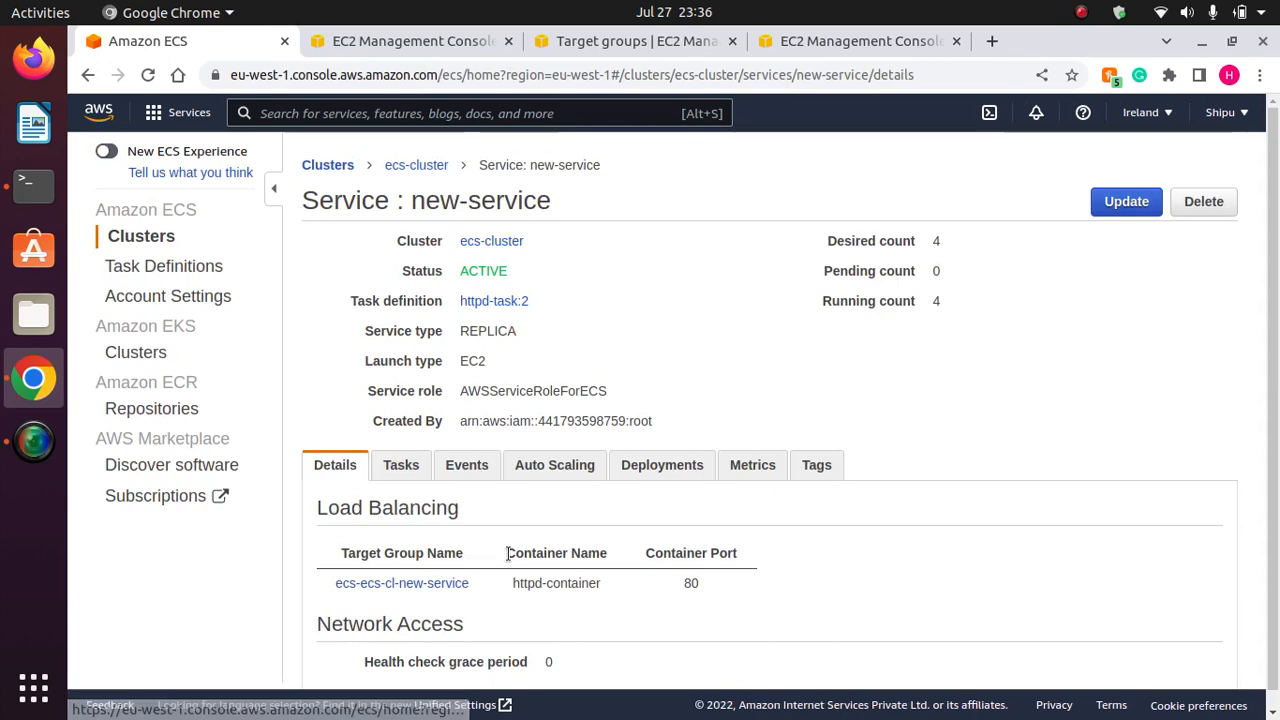
click(672, 466)
drag(1277, 400, 1277, 580)
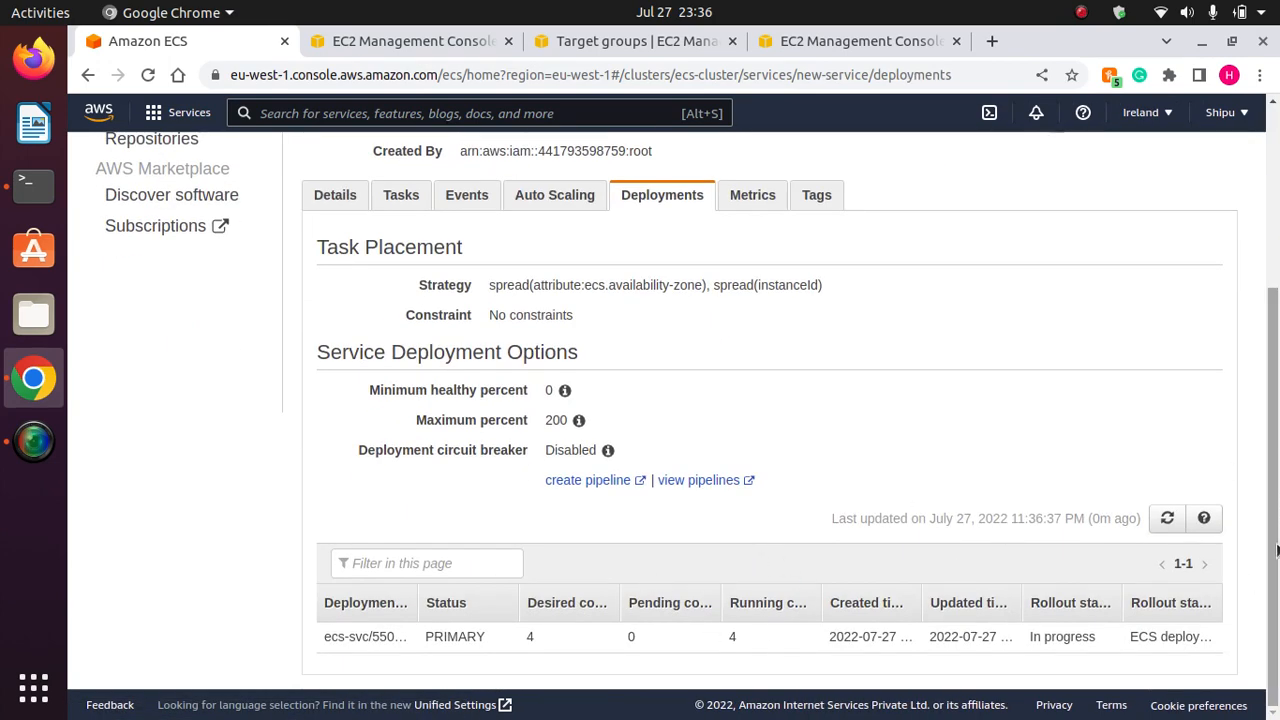
scroll(651, 325, up, 5)
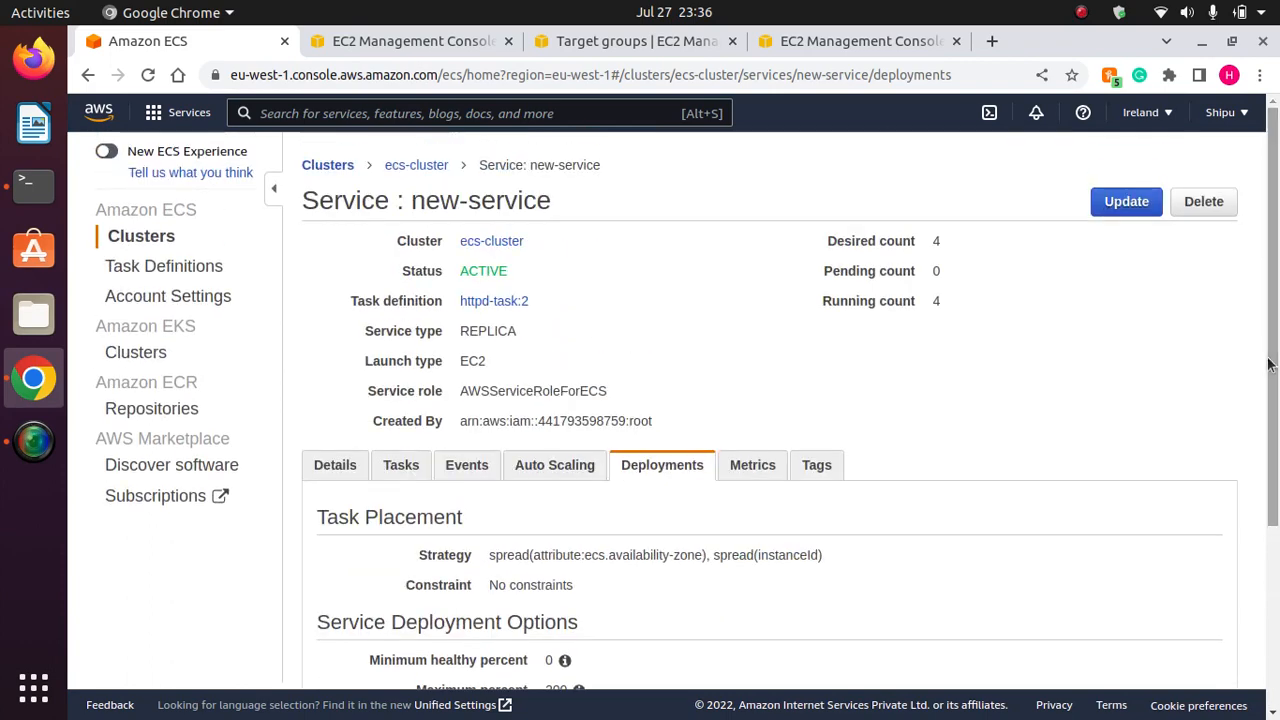
Return to ecs-cluster, open ecs-service and examine its task placement, deployment options and the task counts of its deployment.
click(416, 165)
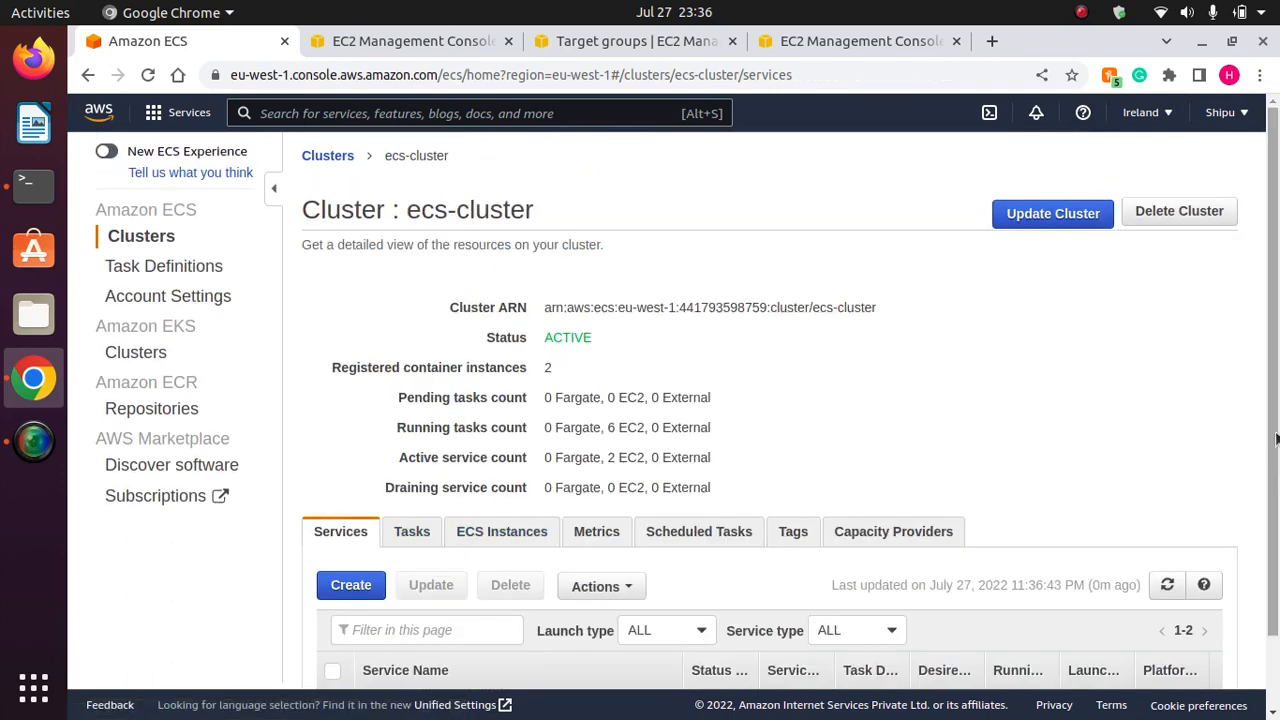
scroll(763, 543, down, 2)
click(387, 621)
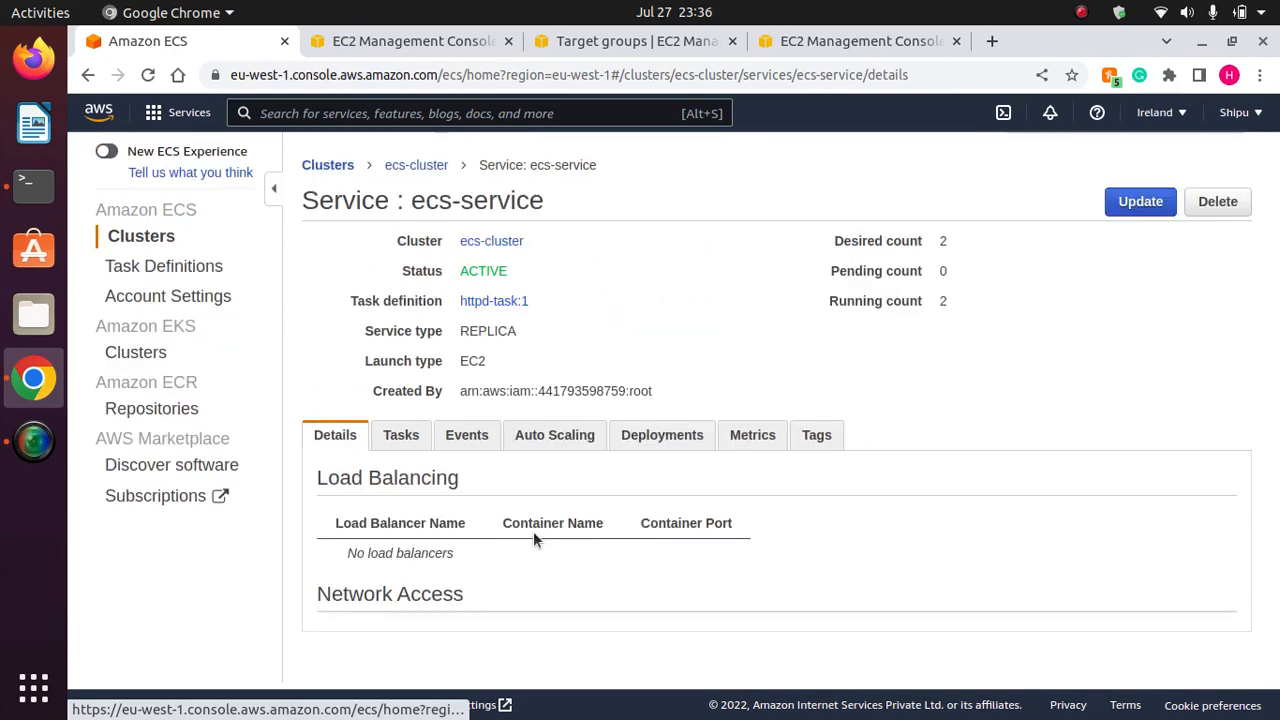
click(648, 440)
scroll(1276, 358, down, 3)
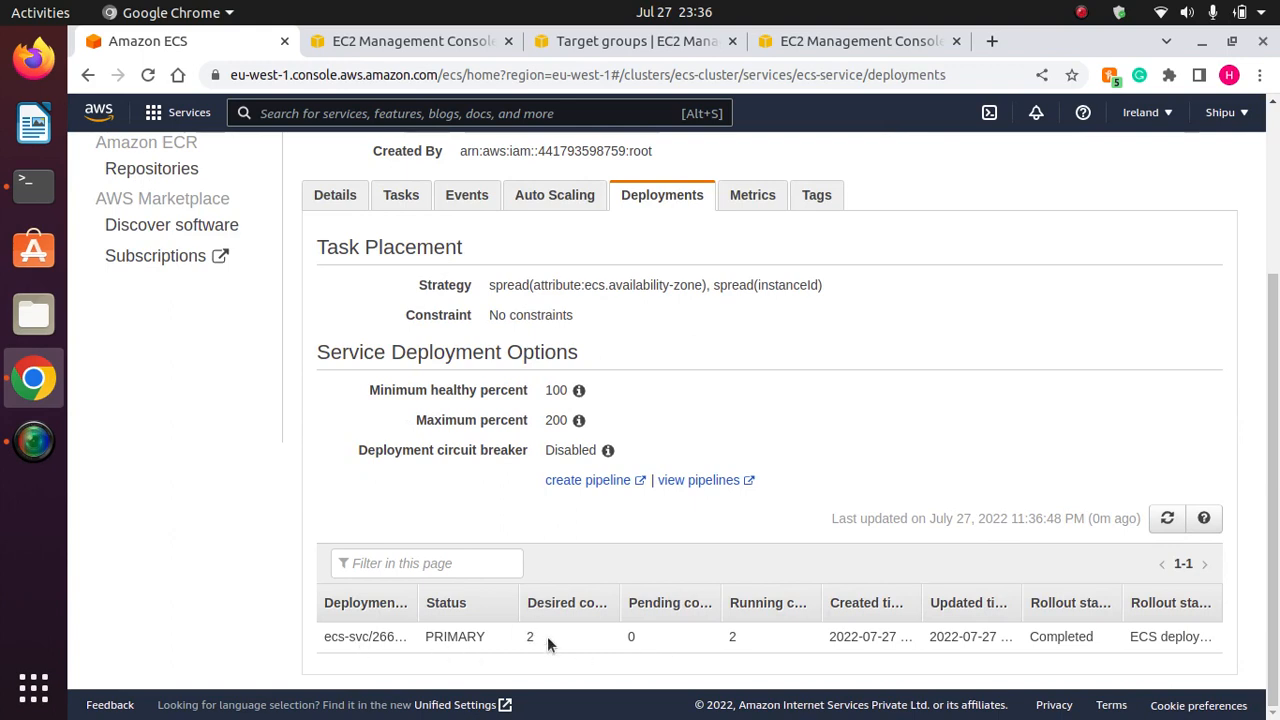
drag(547, 636, 326, 636)
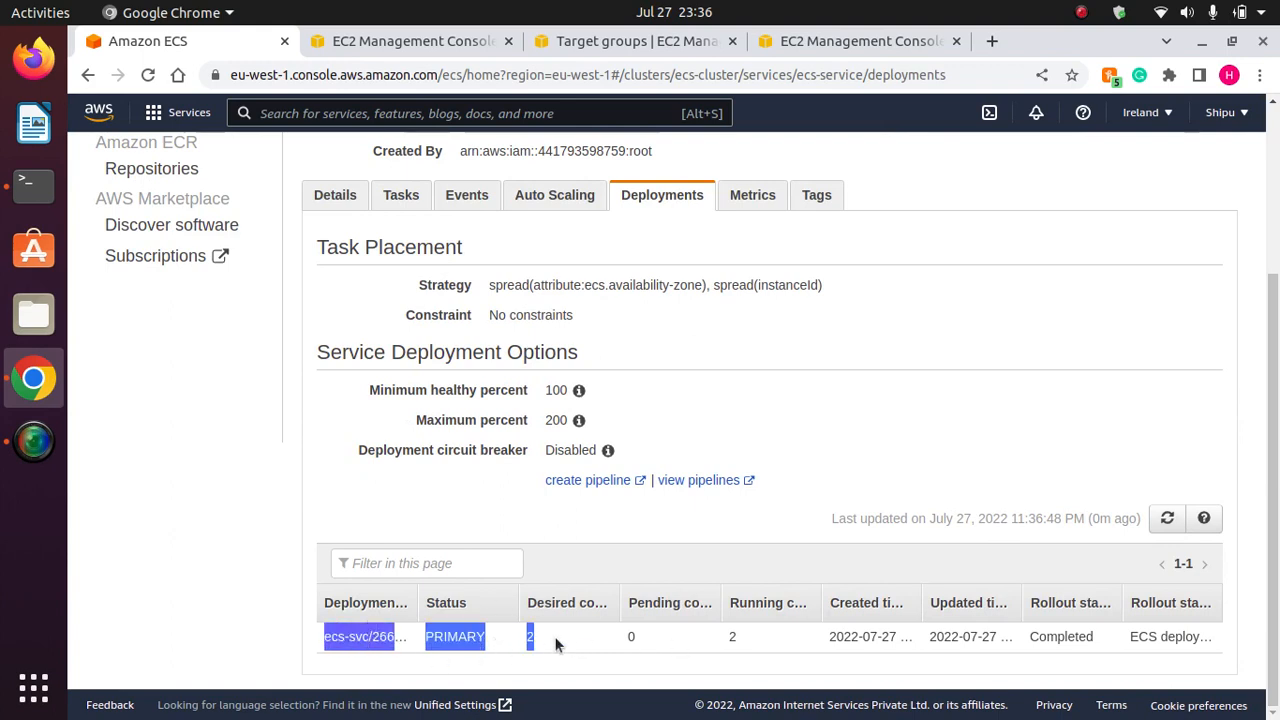
click(857, 434)
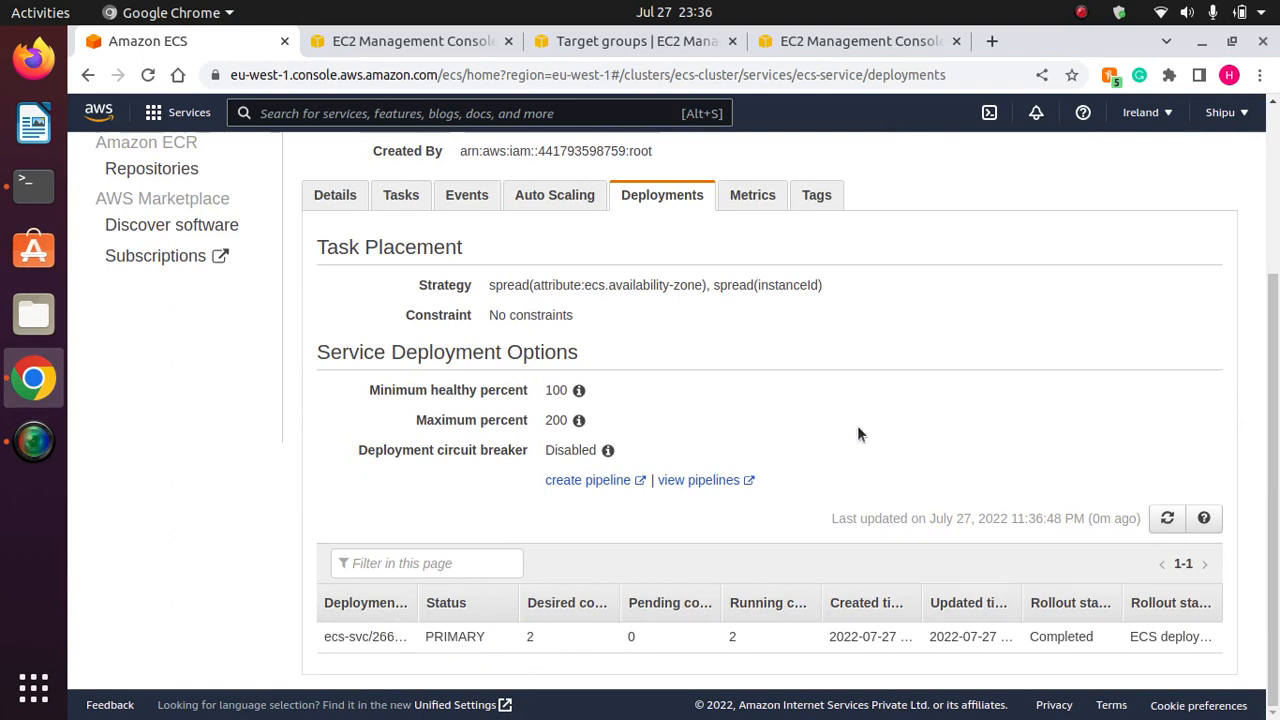
scroll(1276, 368, up, 2)
scroll(1276, 368, down, 2)
scroll(738, 592, up, 1)
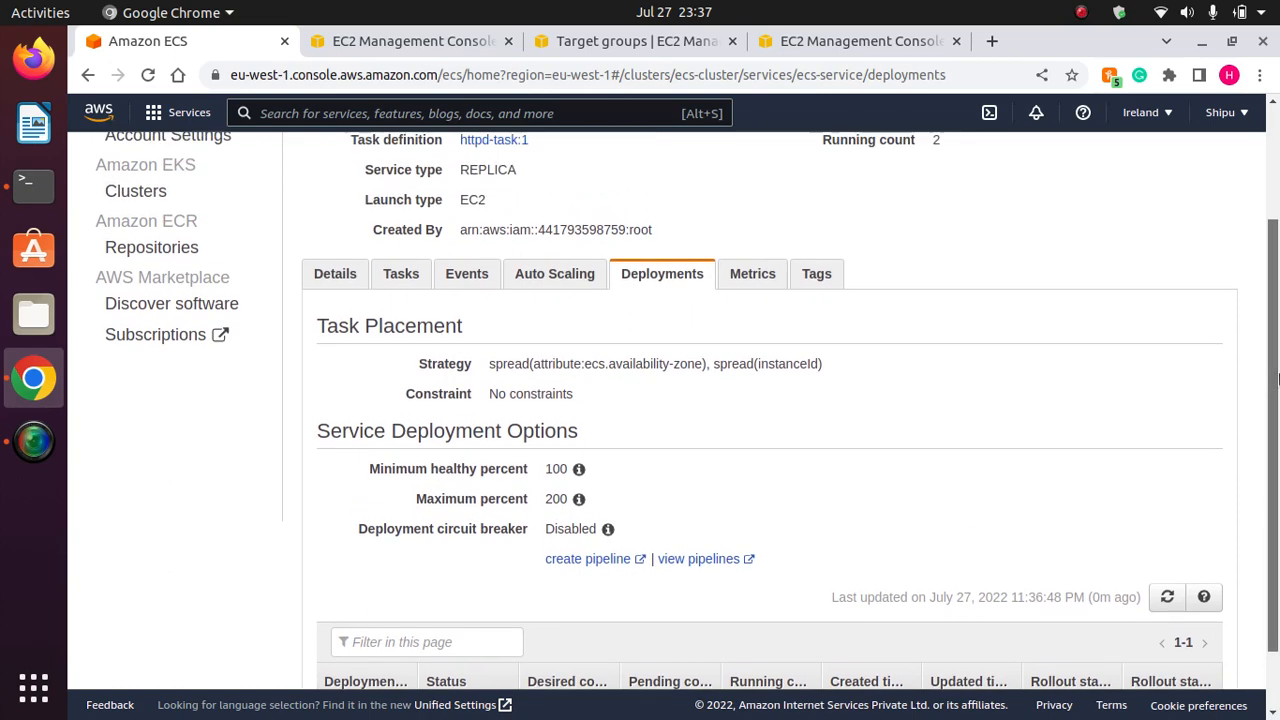
Check ecs-service's auto scaling, events and running tasks, as well as its load balancing details.
click(543, 271)
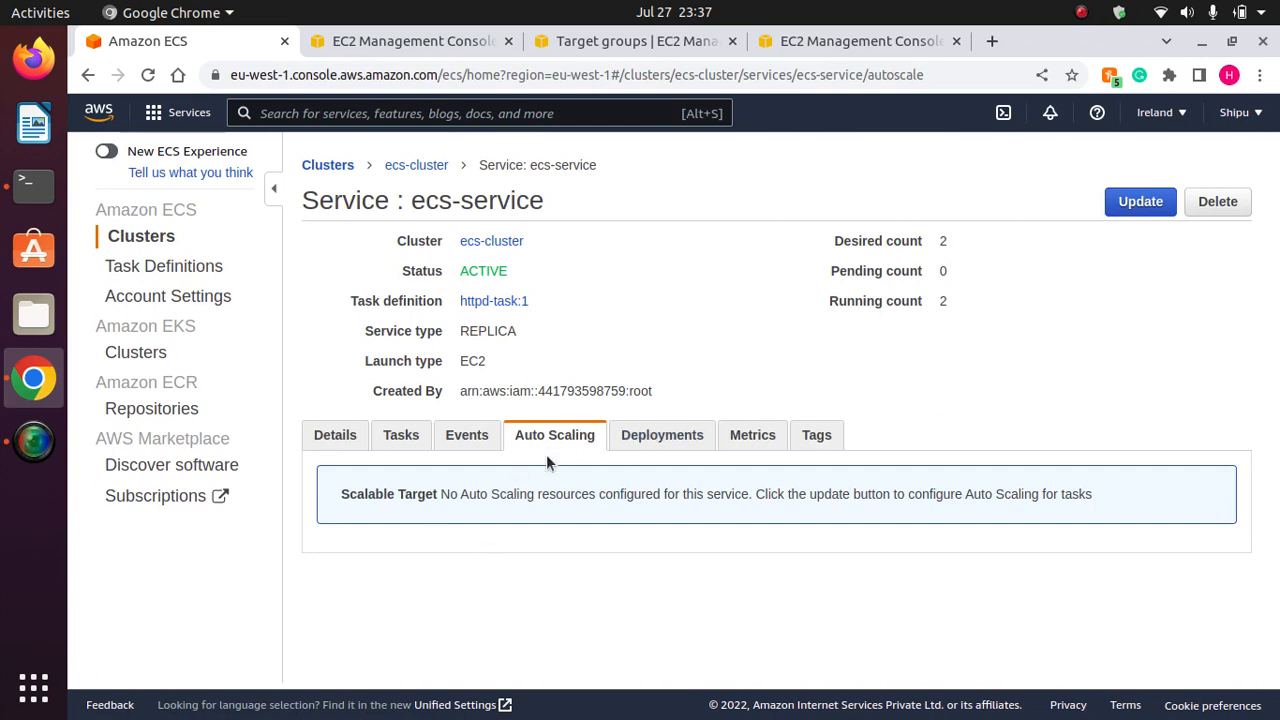
click(452, 440)
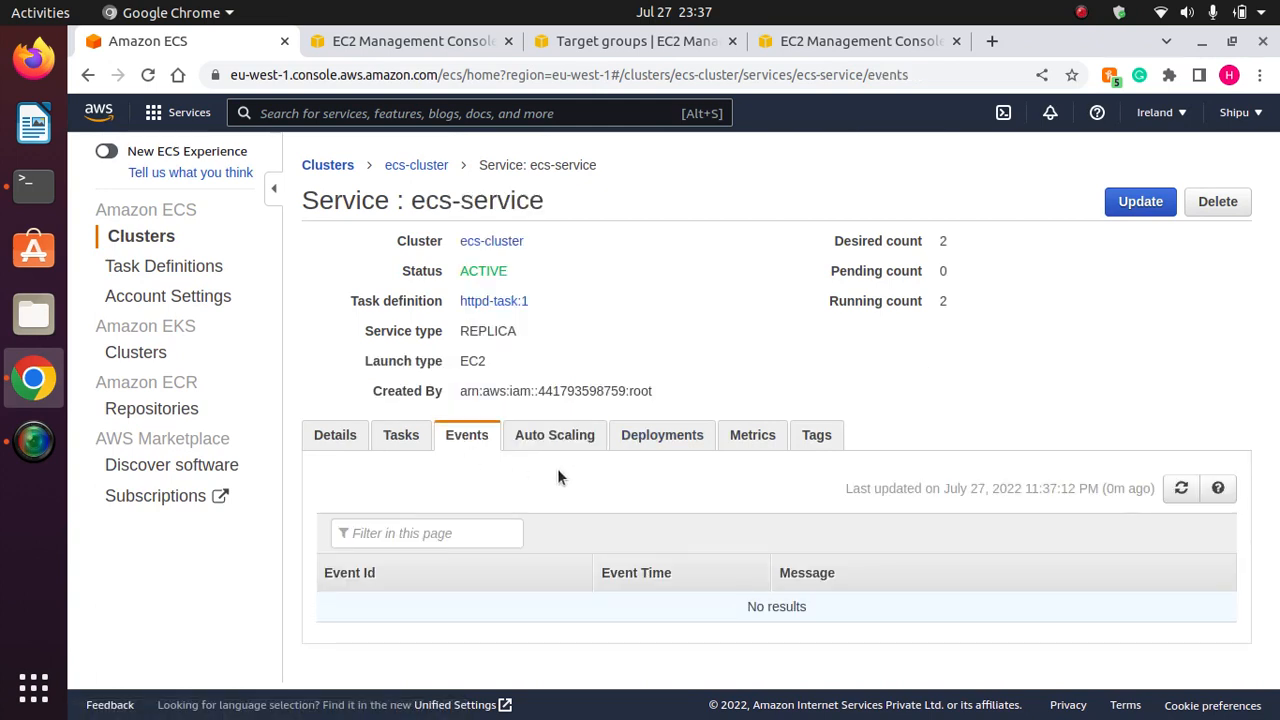
click(408, 443)
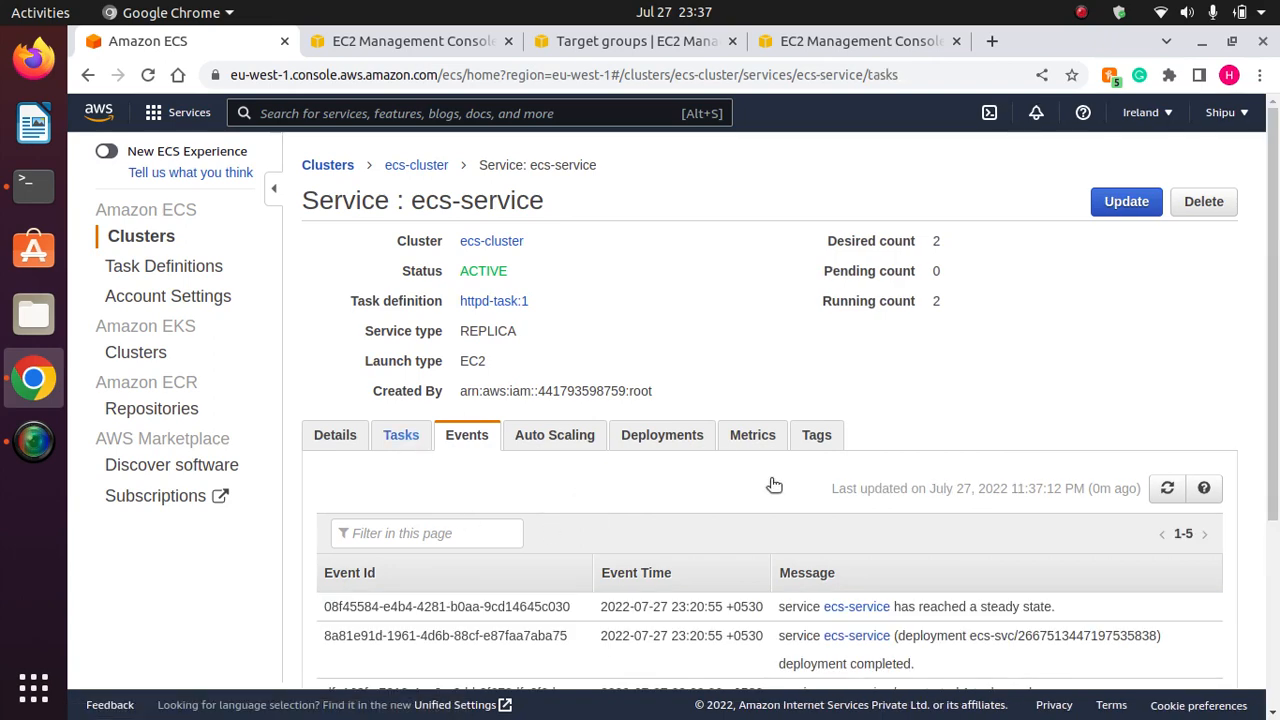
drag(1274, 449, 1277, 587)
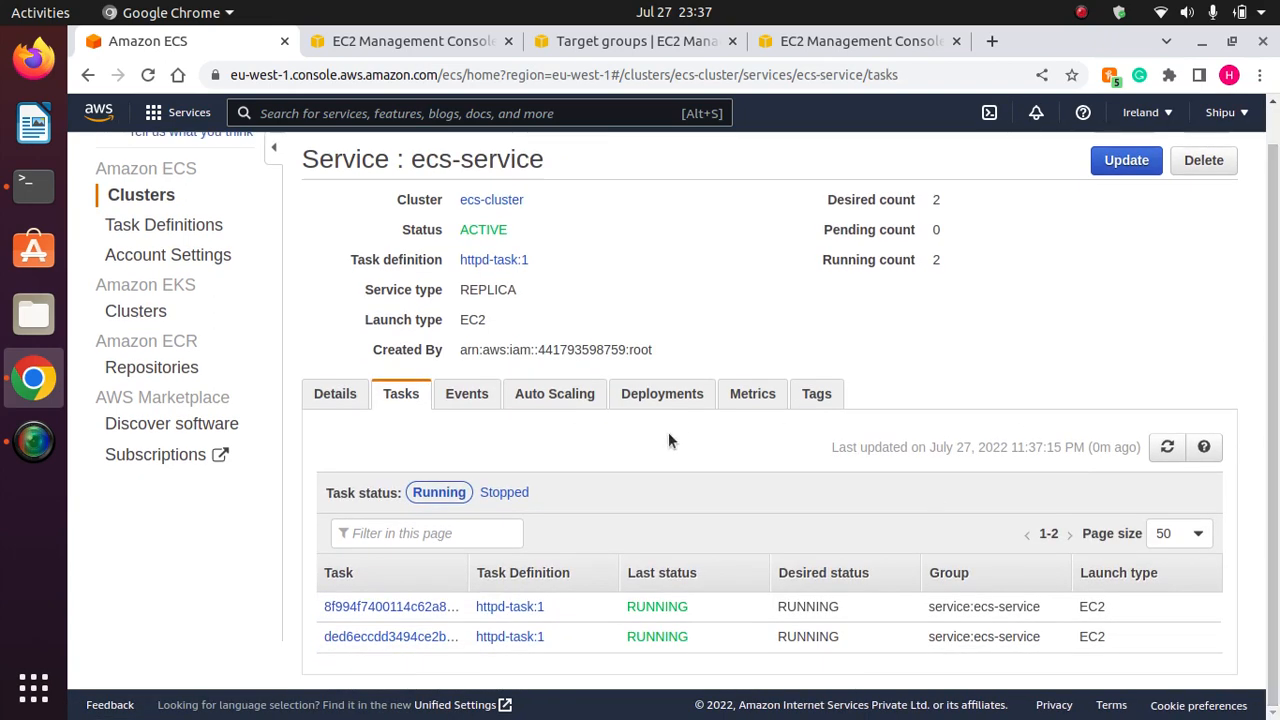
click(334, 400)
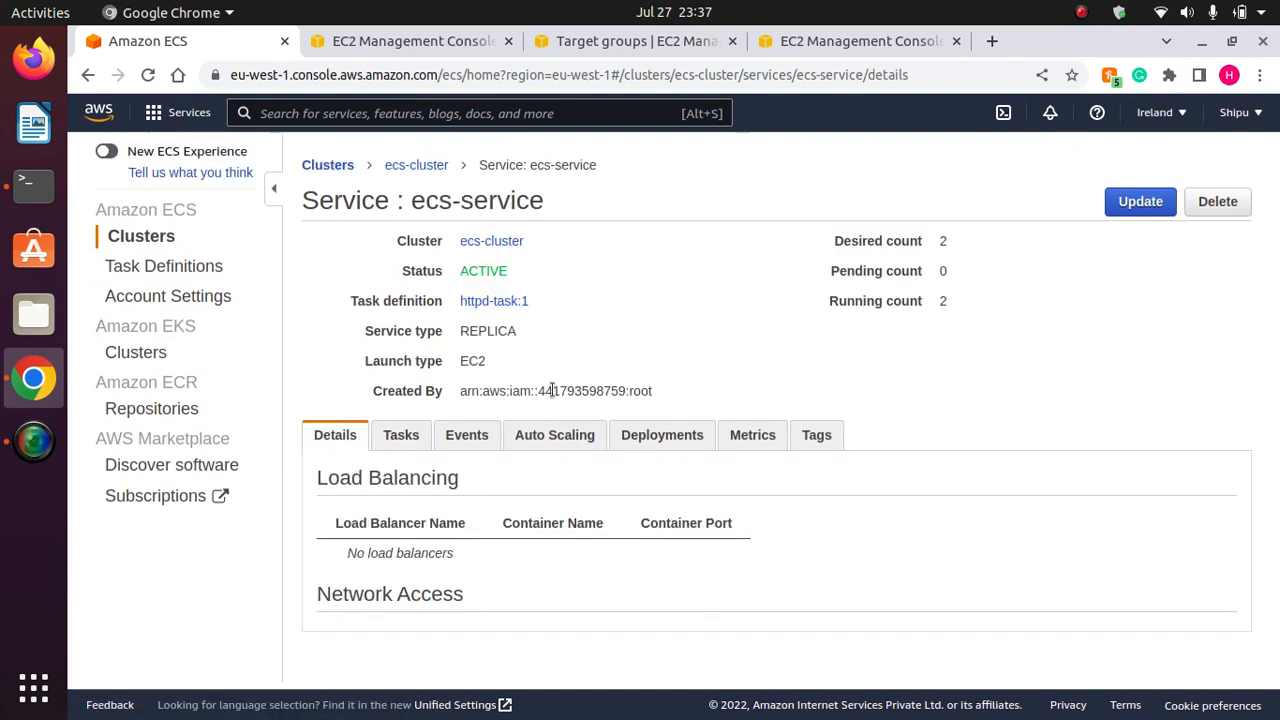
Go back through ecs-cluster's service list to new-service and examine its load balancing target group, container name and container port.
click(402, 165)
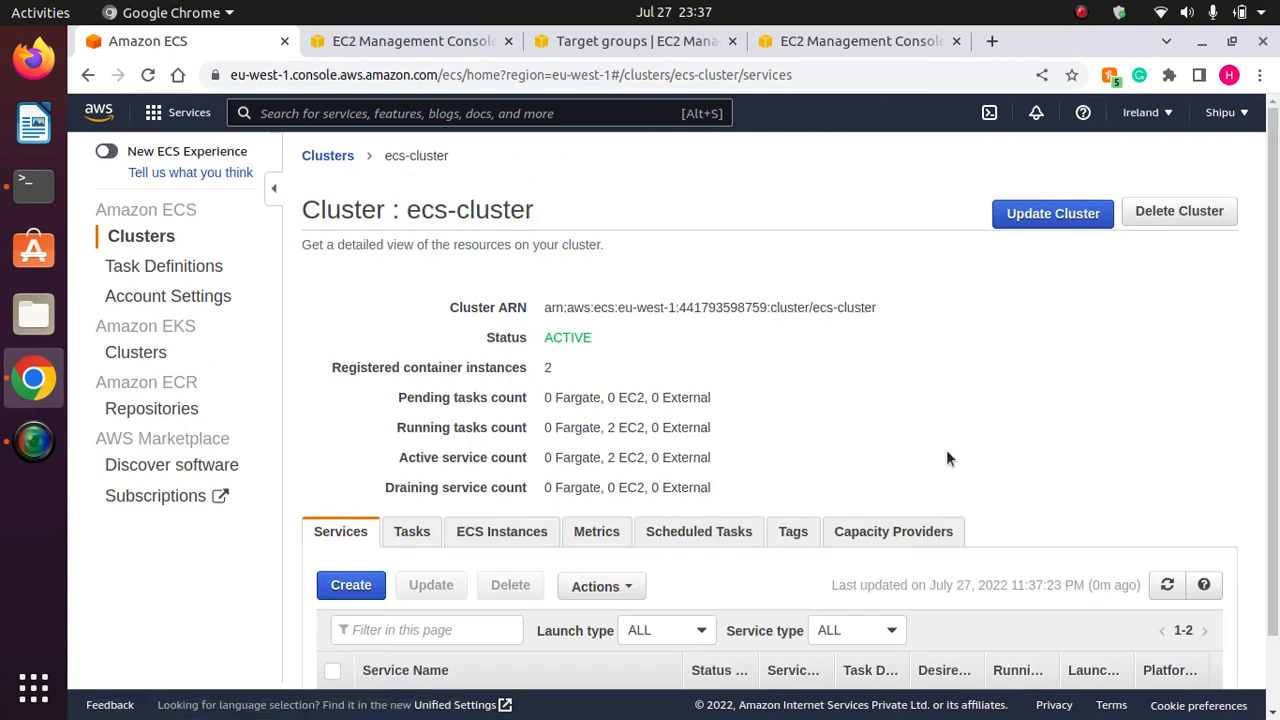
scroll(946, 449, down, 2)
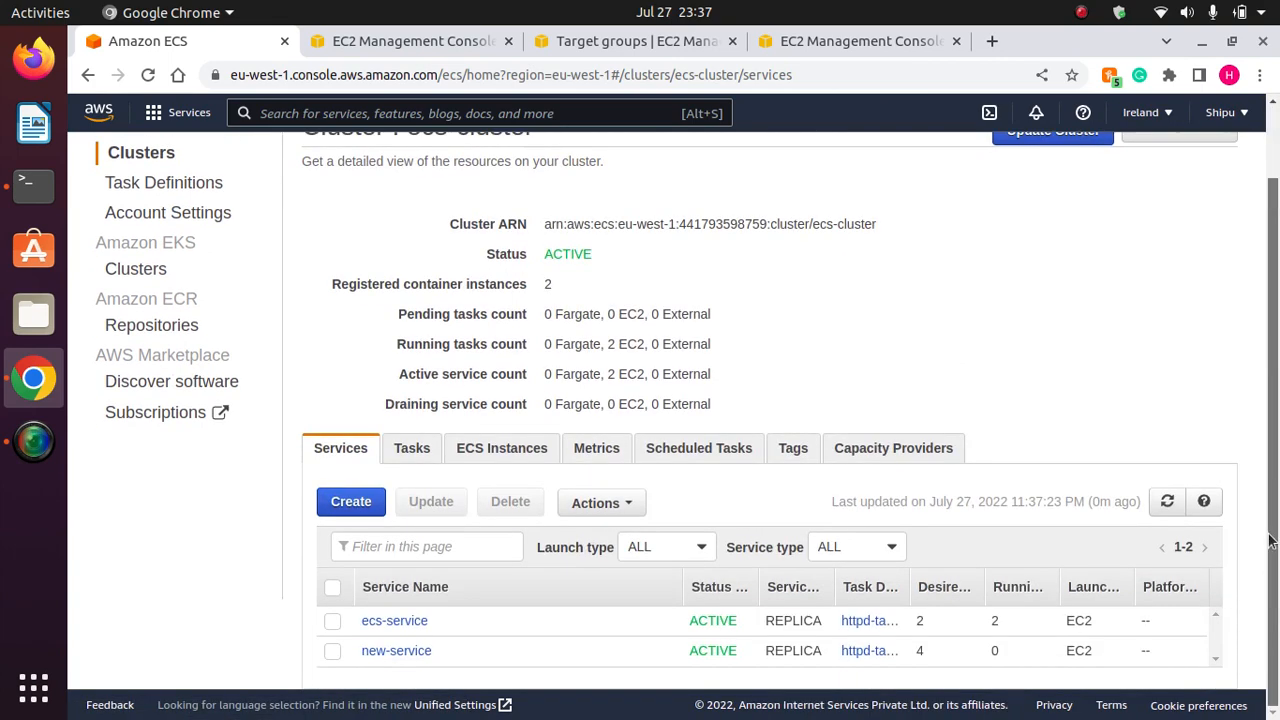
click(410, 651)
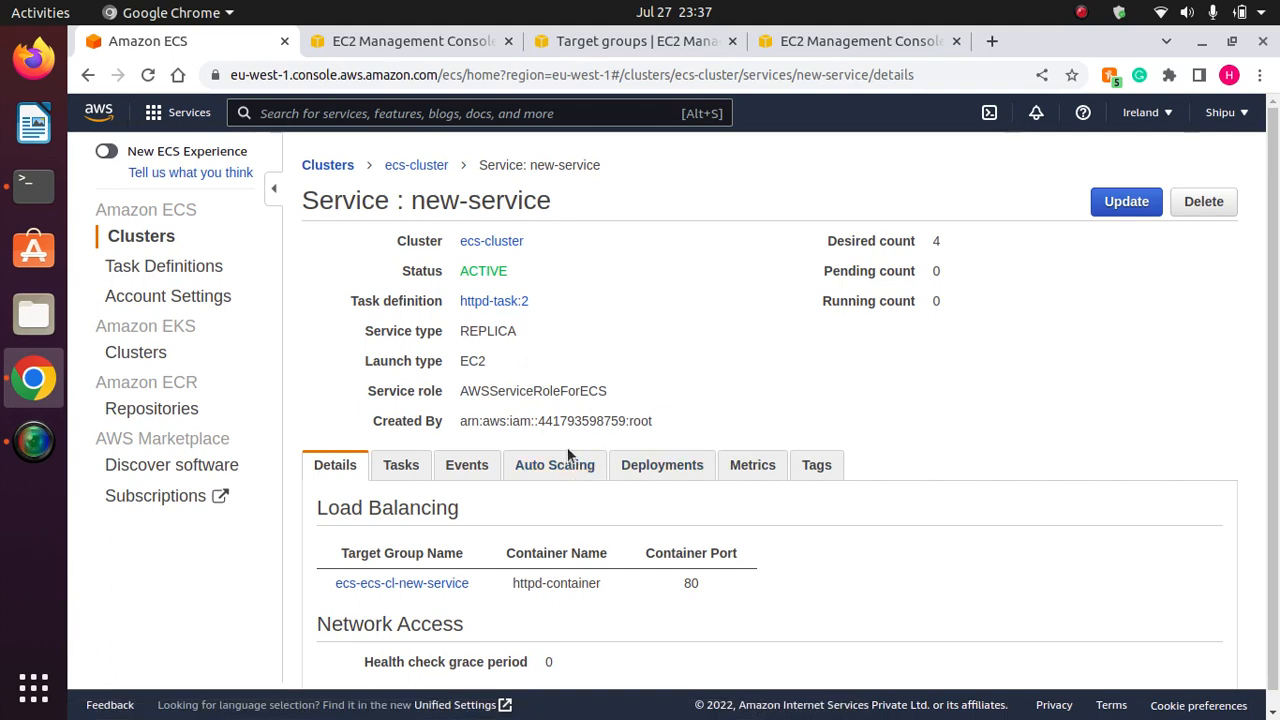
scroll(800, 550, down, 1)
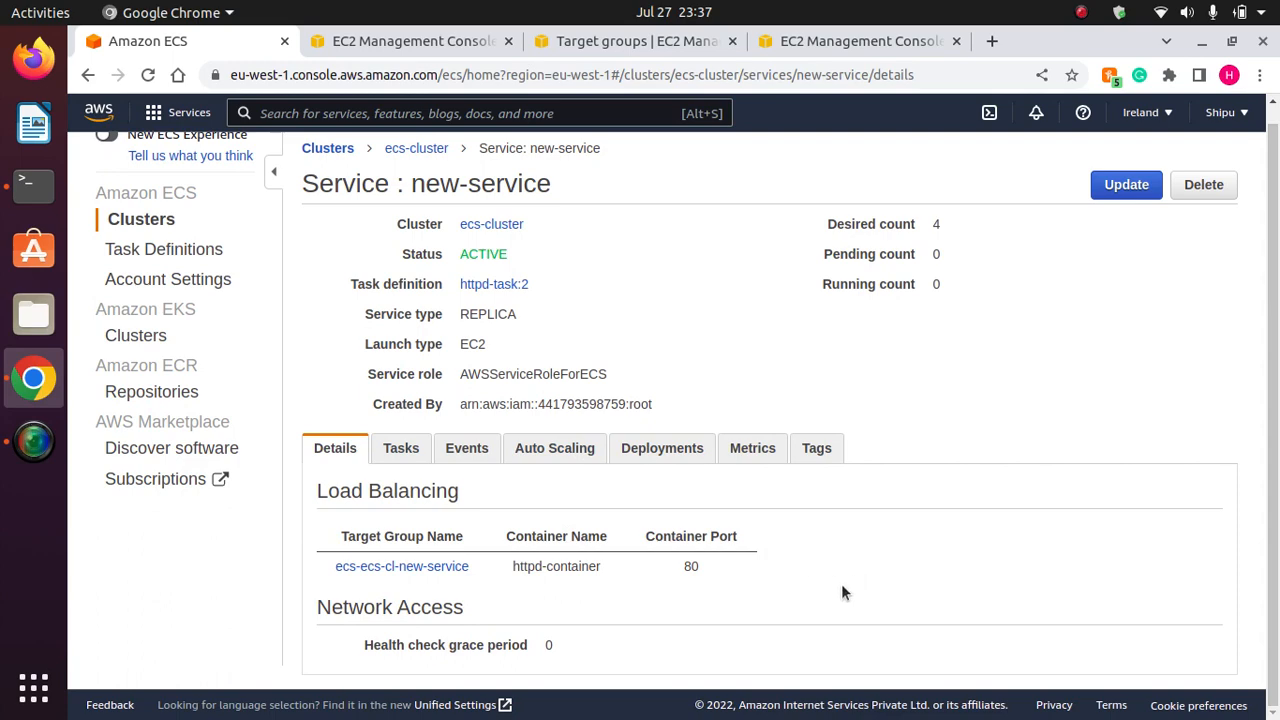
drag(705, 570, 313, 489)
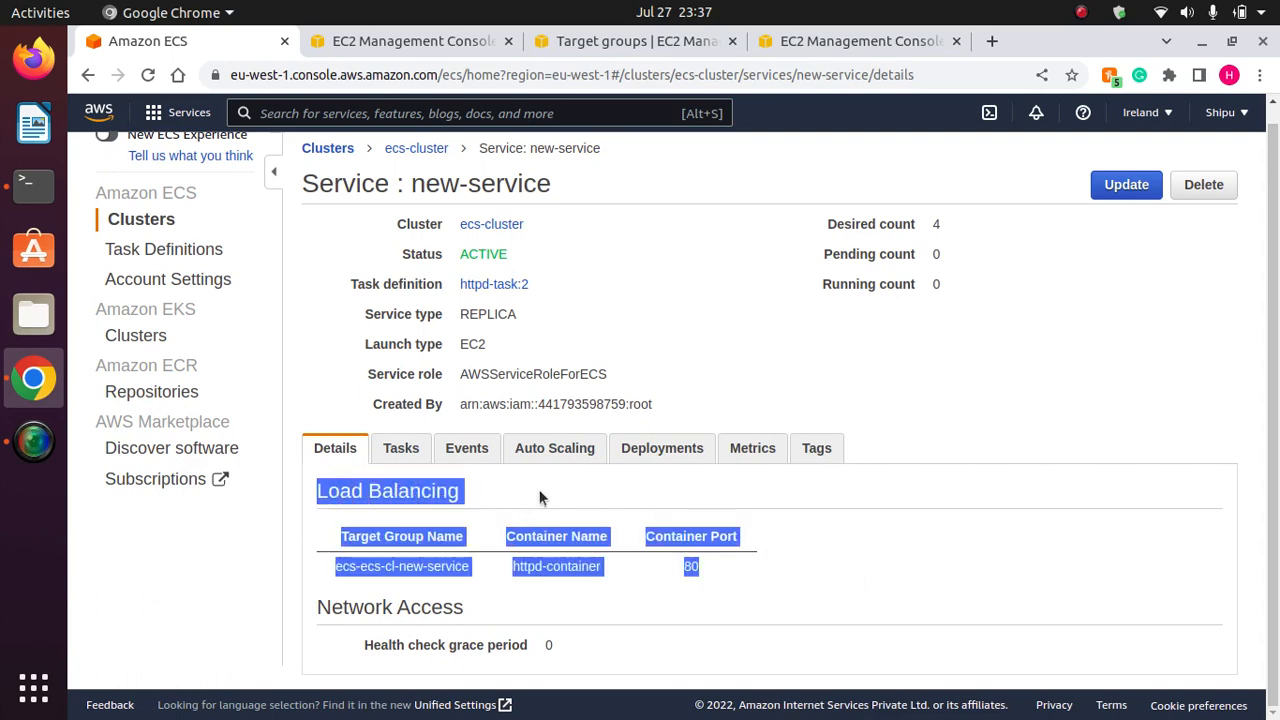
click(540, 497)
drag(740, 594, 276, 500)
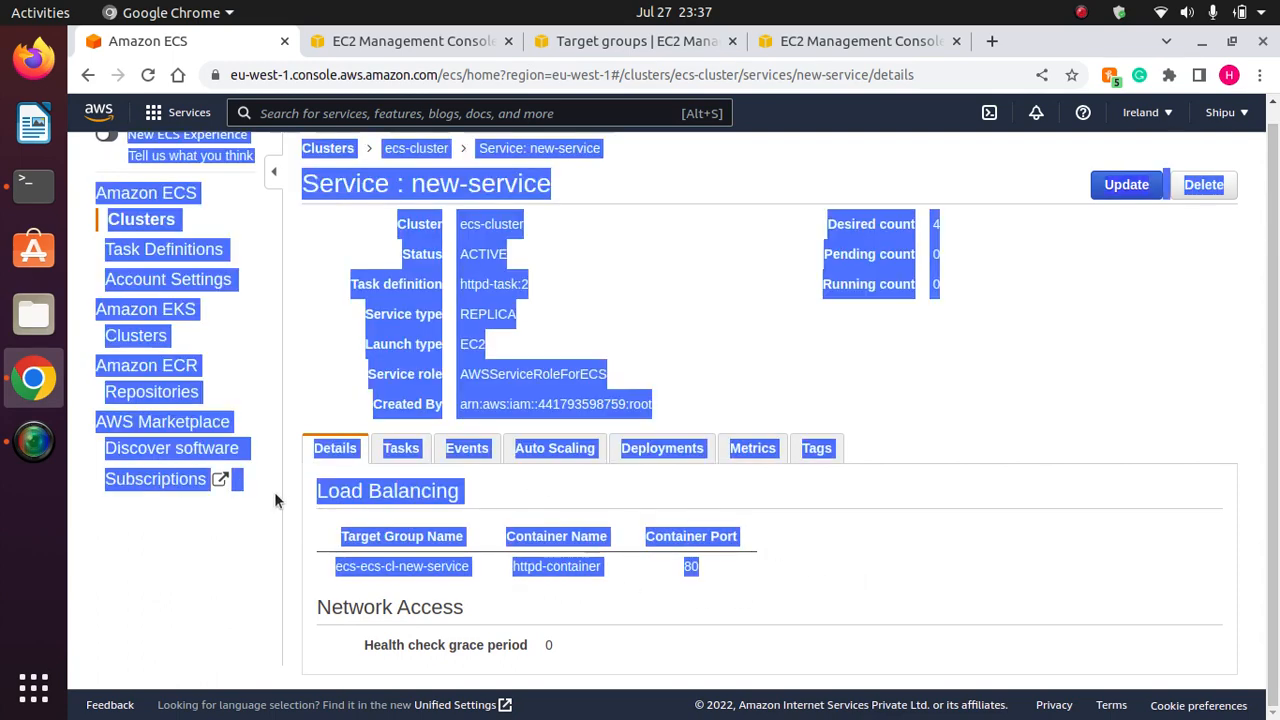
click(896, 590)
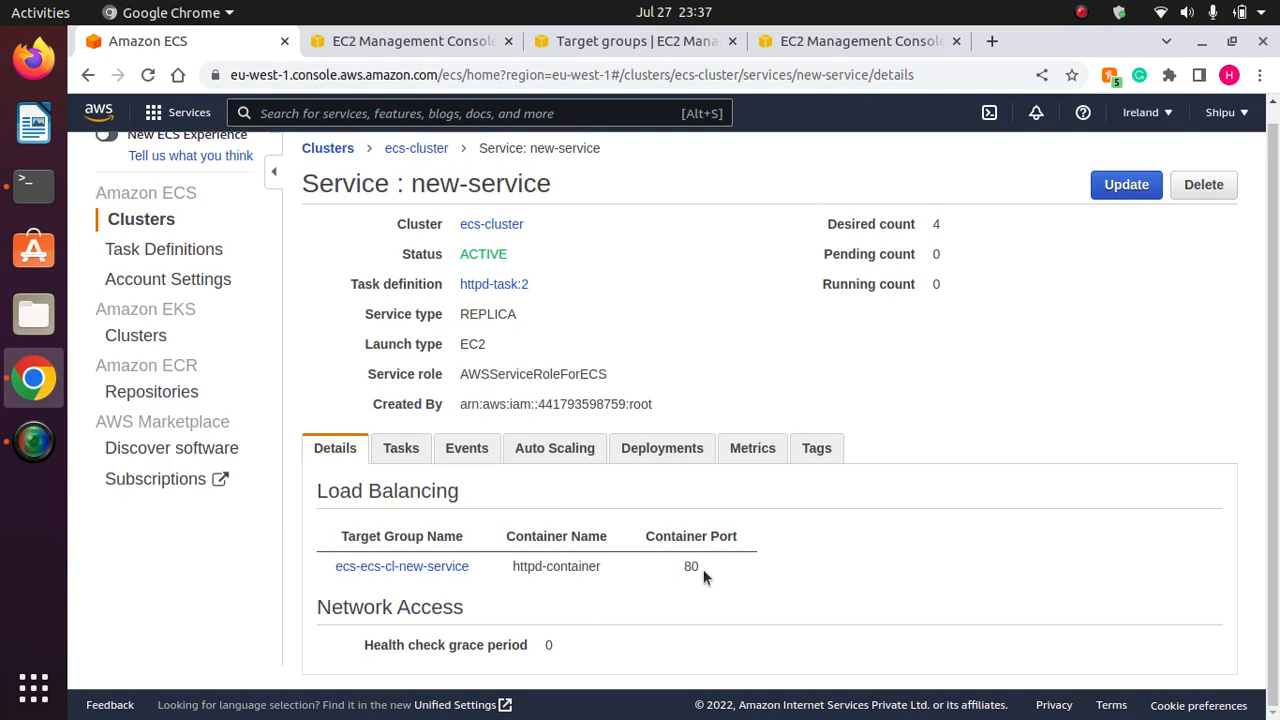
drag(703, 572, 675, 566)
click(770, 576)
Examine the running tasks of new-service and their task definition.
click(405, 458)
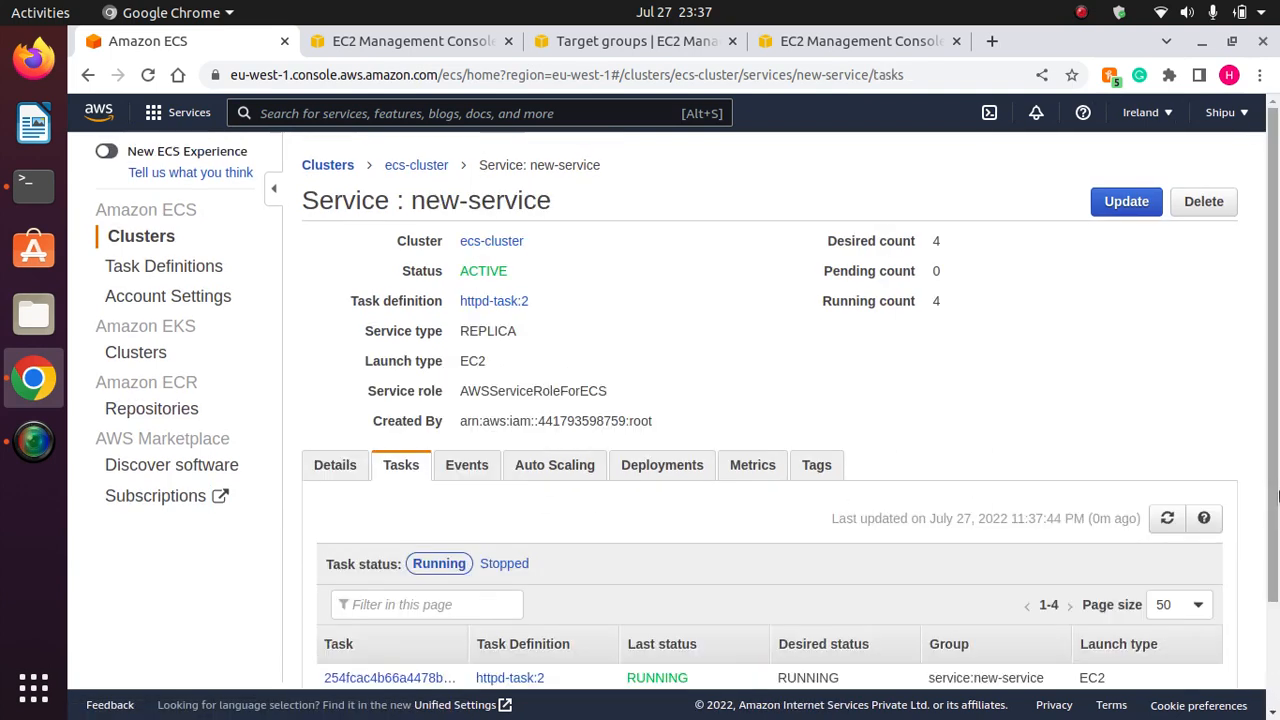
scroll(604, 614, down, 2)
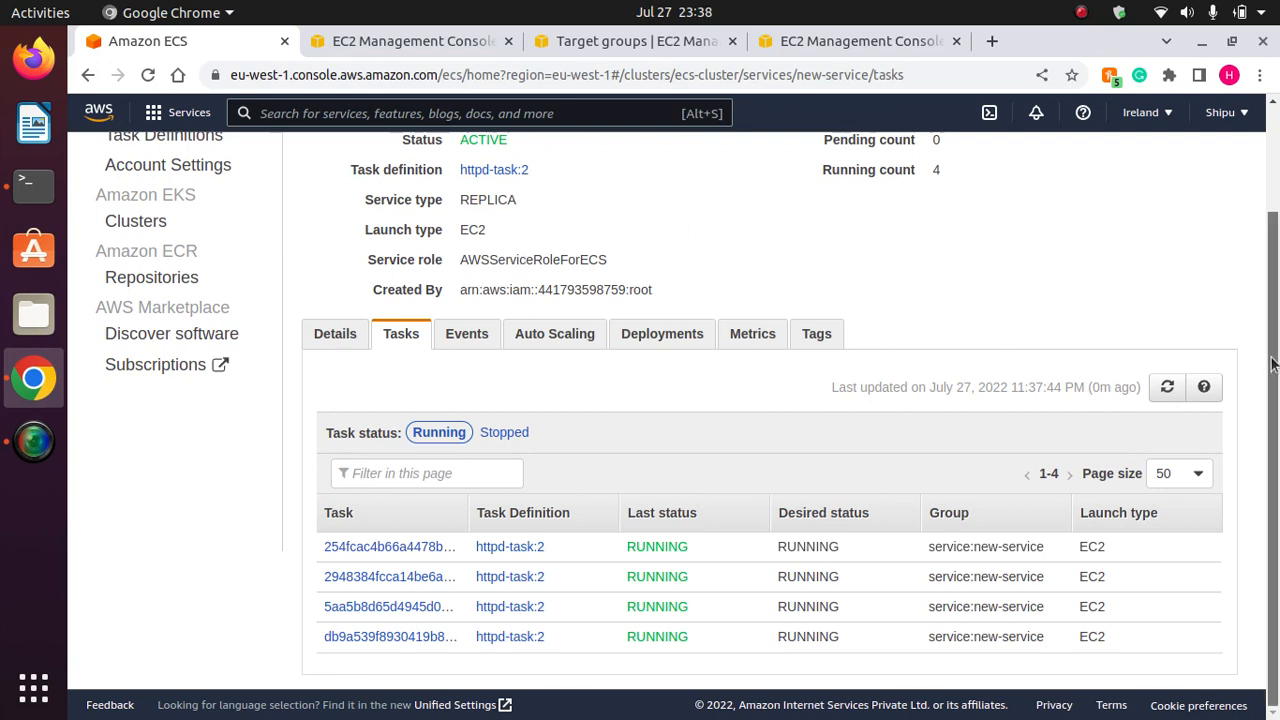
drag(1272, 365, 1274, 227)
Open the EC2 instances list and refresh it to recheck the status checks of the ecs-cluster instances.
click(416, 42)
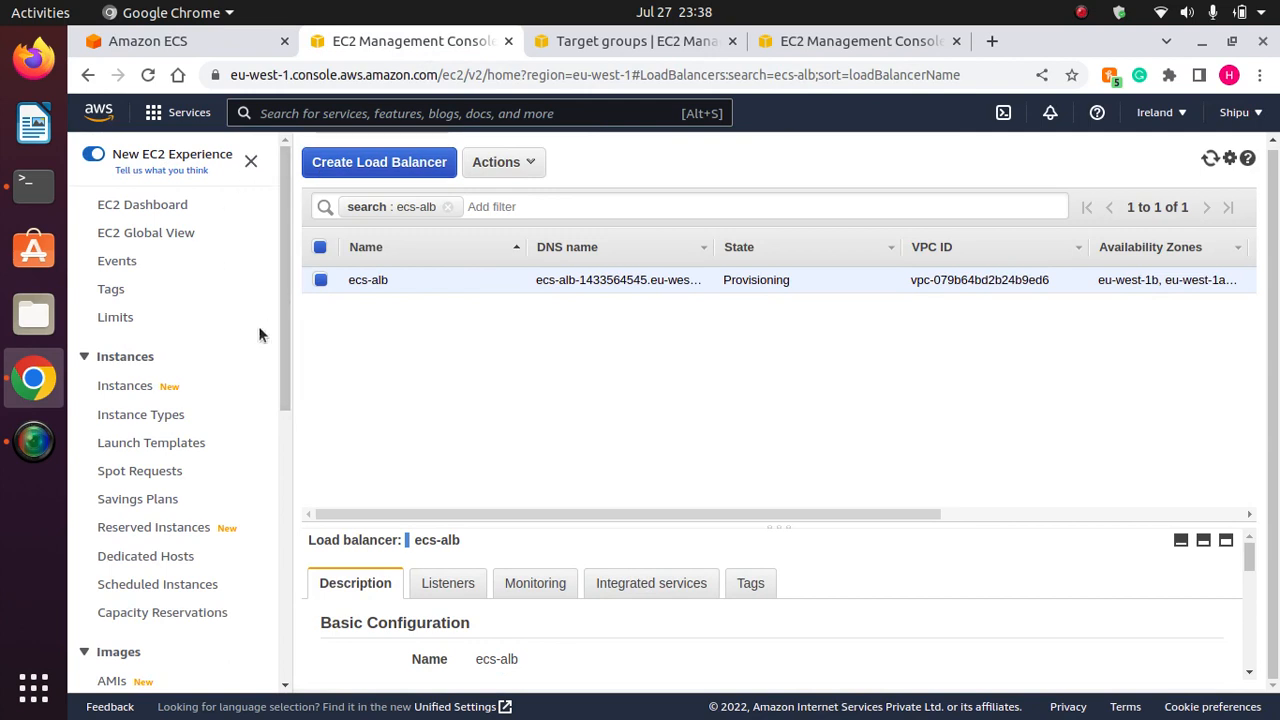
click(124, 385)
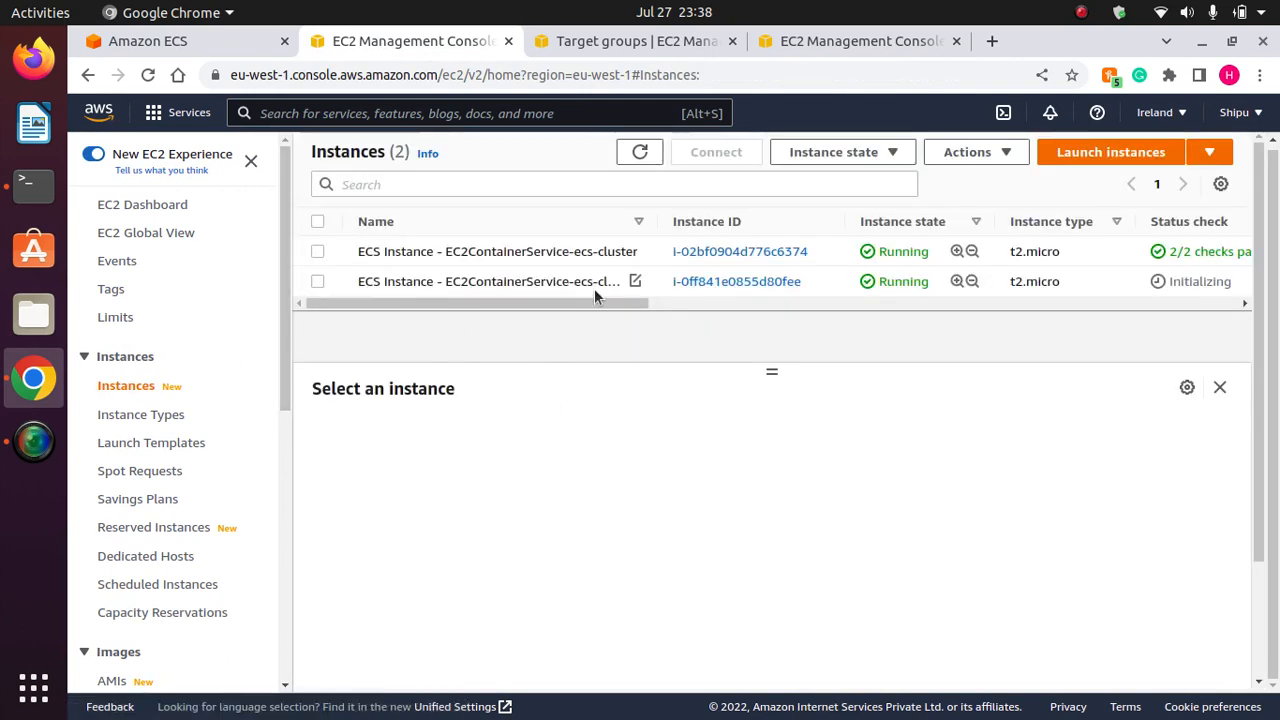
click(636, 151)
click(626, 150)
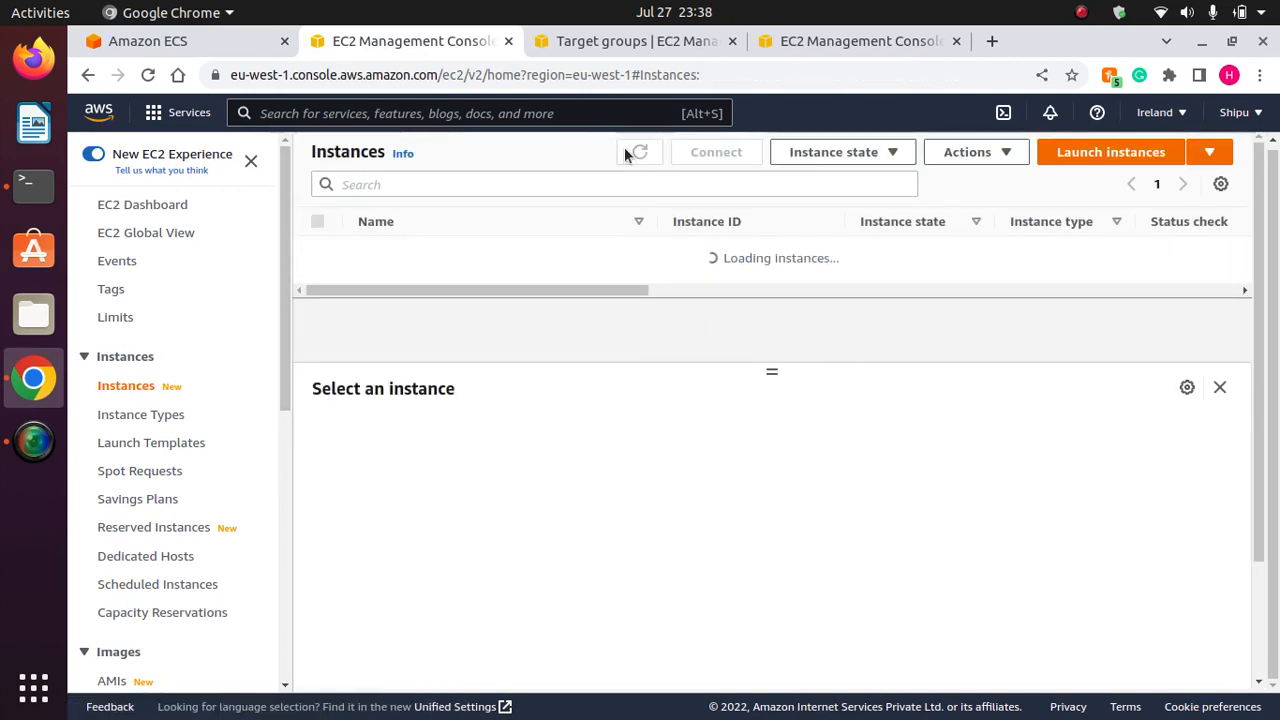
click(626, 150)
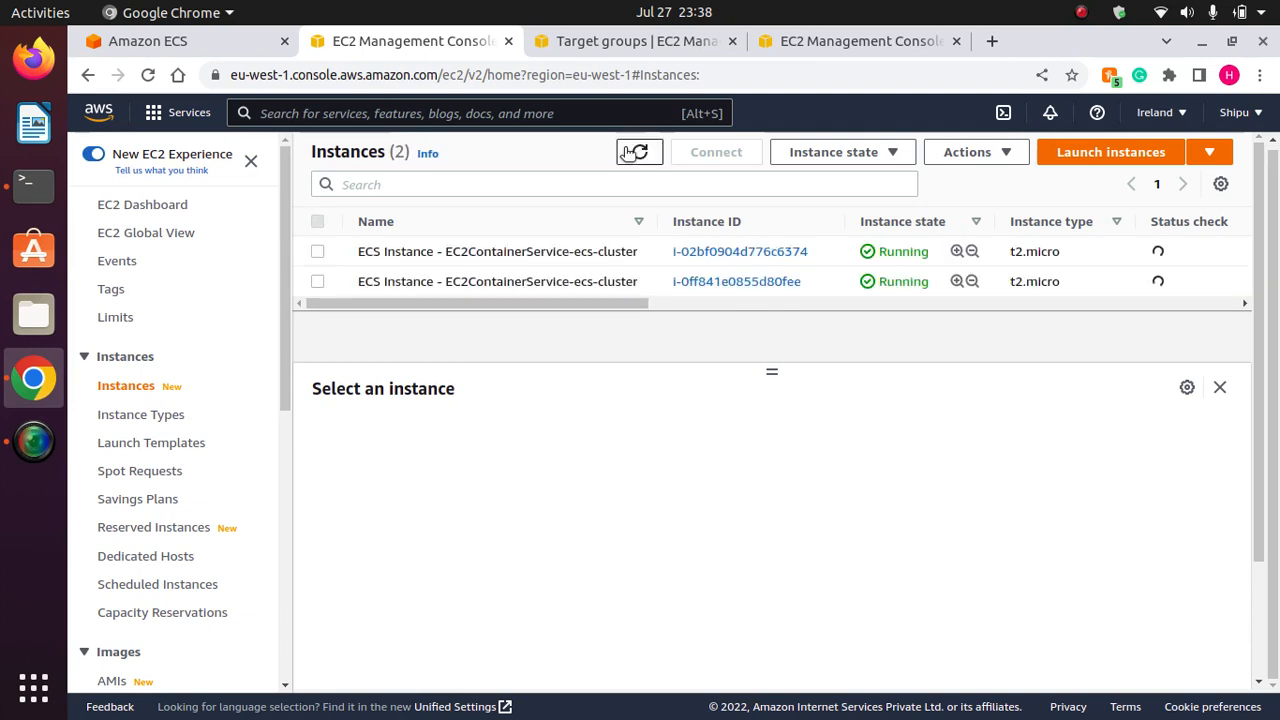
click(627, 152)
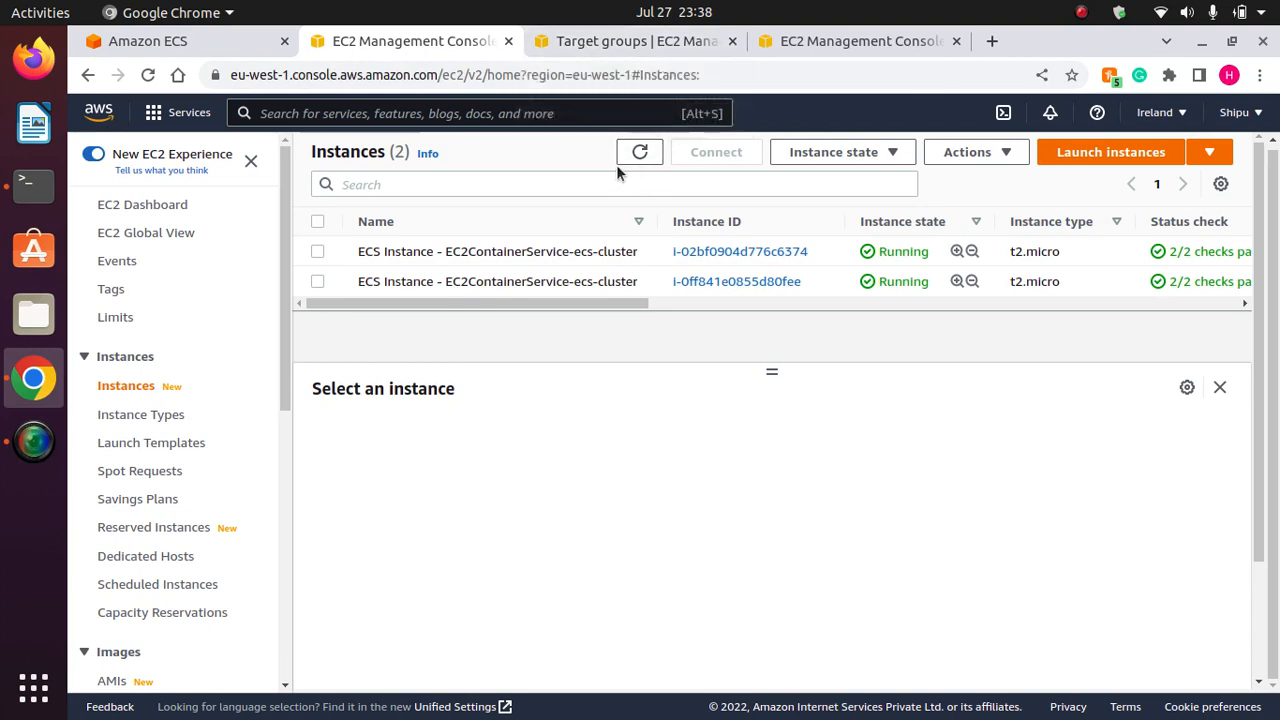
View the details of the second ecs-cluster instance, refresh the instances list and leave no instance selected.
click(317, 283)
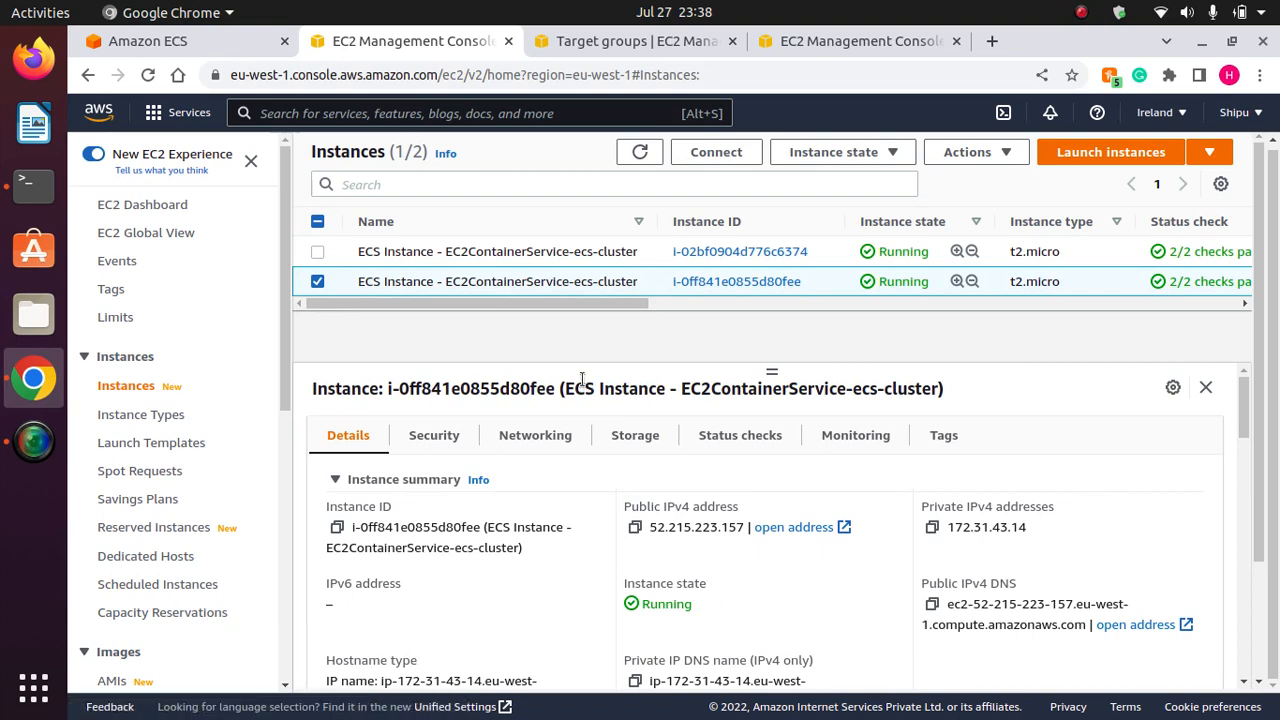
click(640, 152)
click(318, 283)
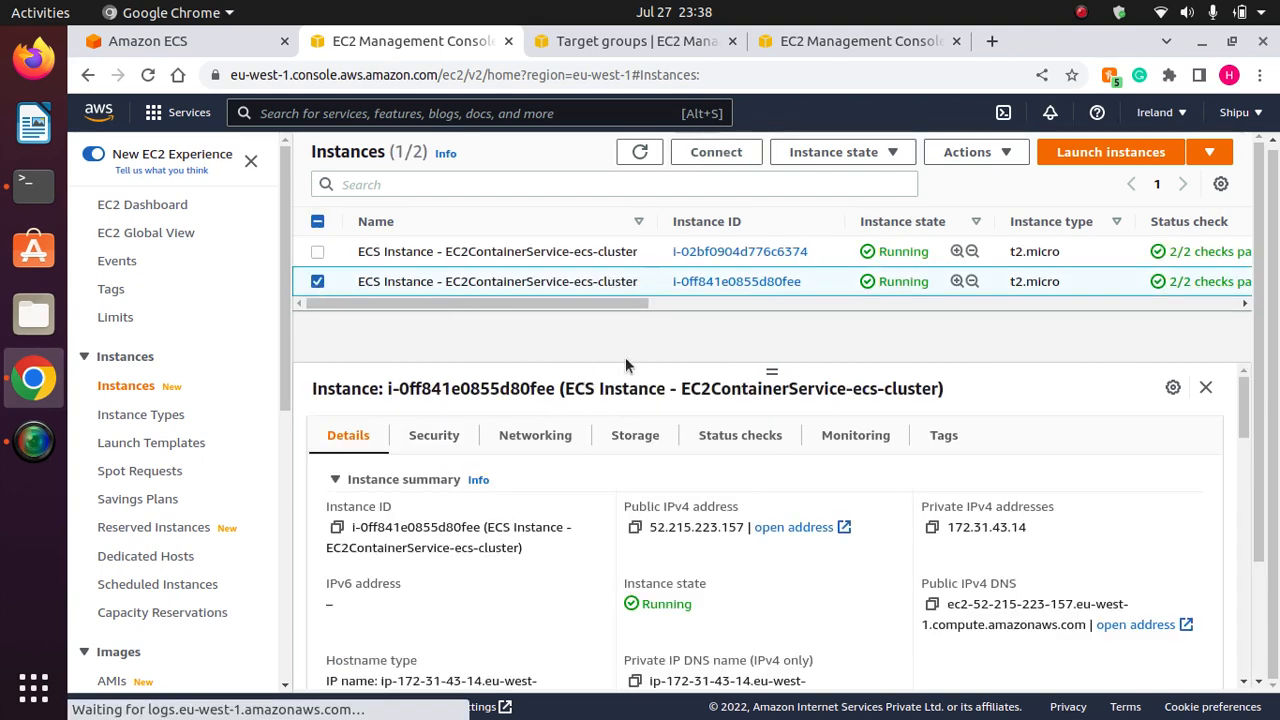
click(317, 282)
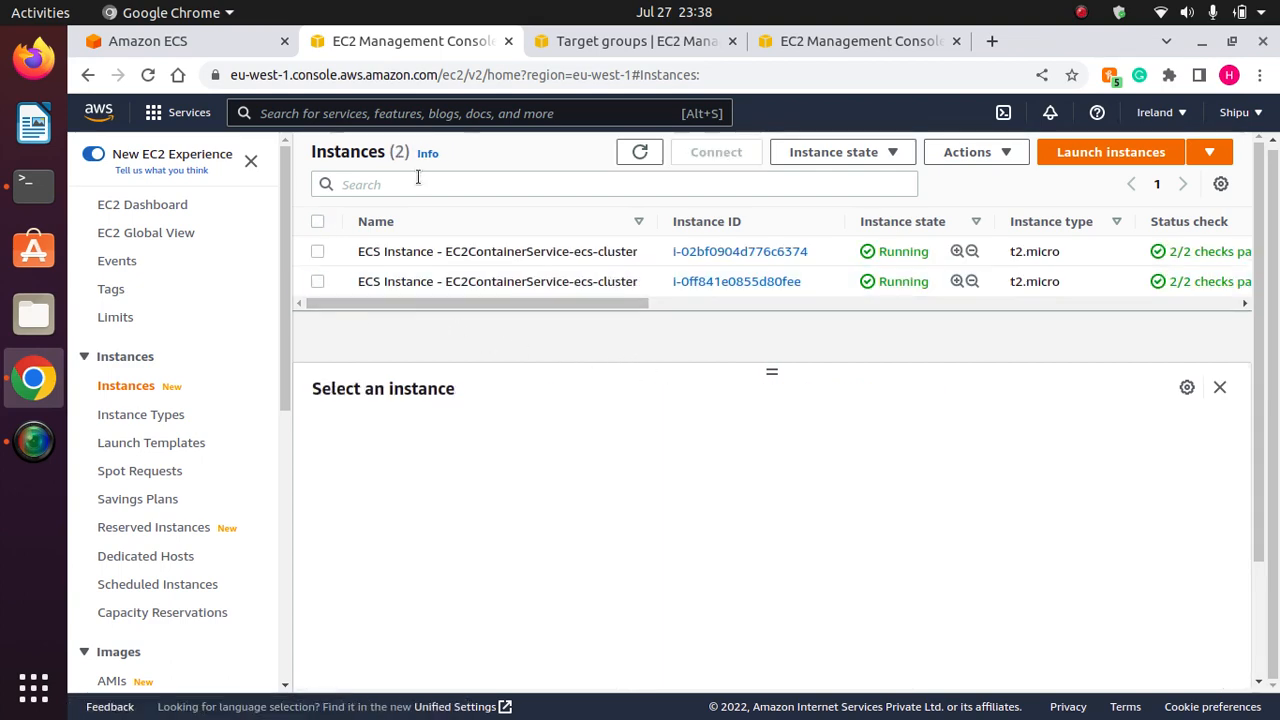
Look at the target groups and EC2 instances pages, and return to new-service's list of running tasks.
click(634, 38)
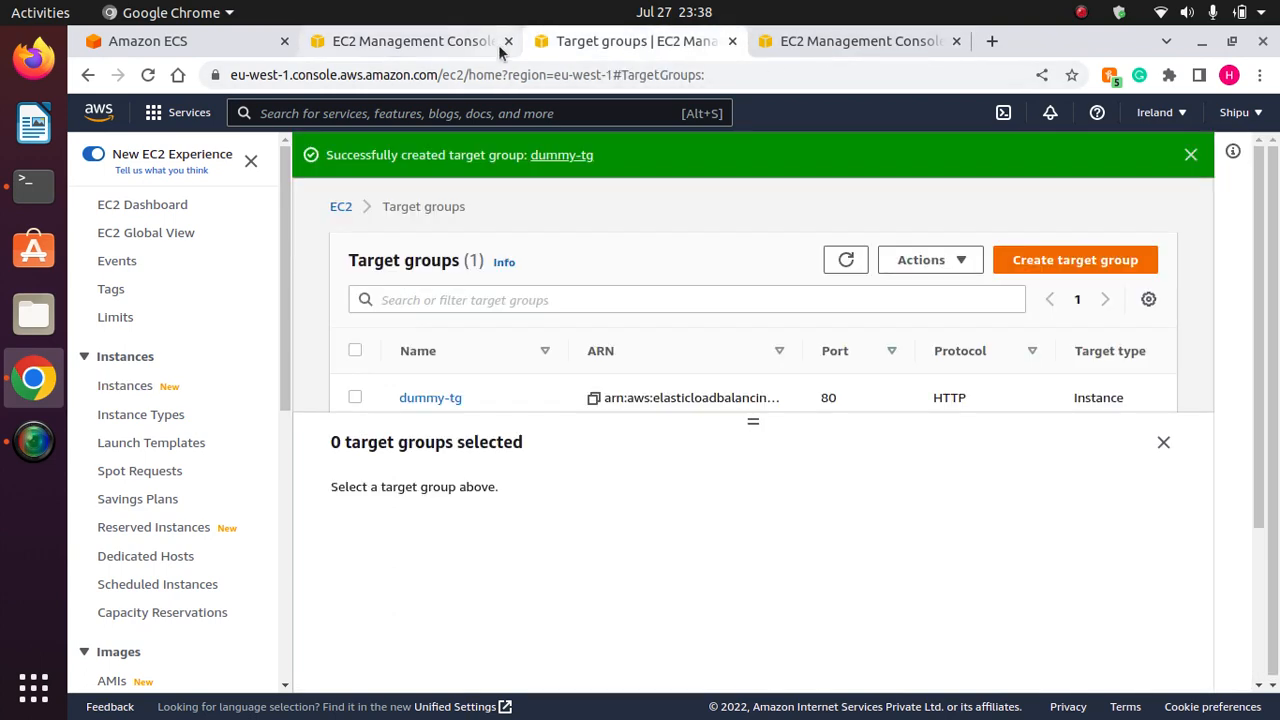
click(447, 40)
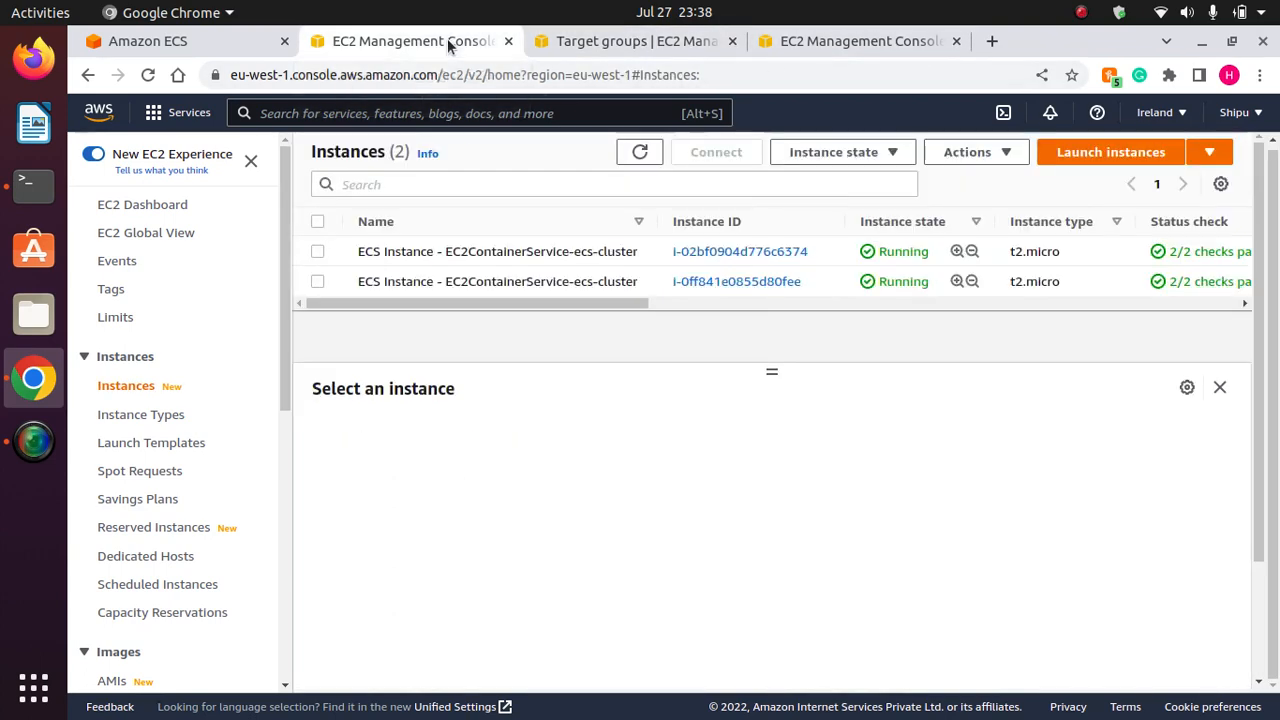
click(240, 44)
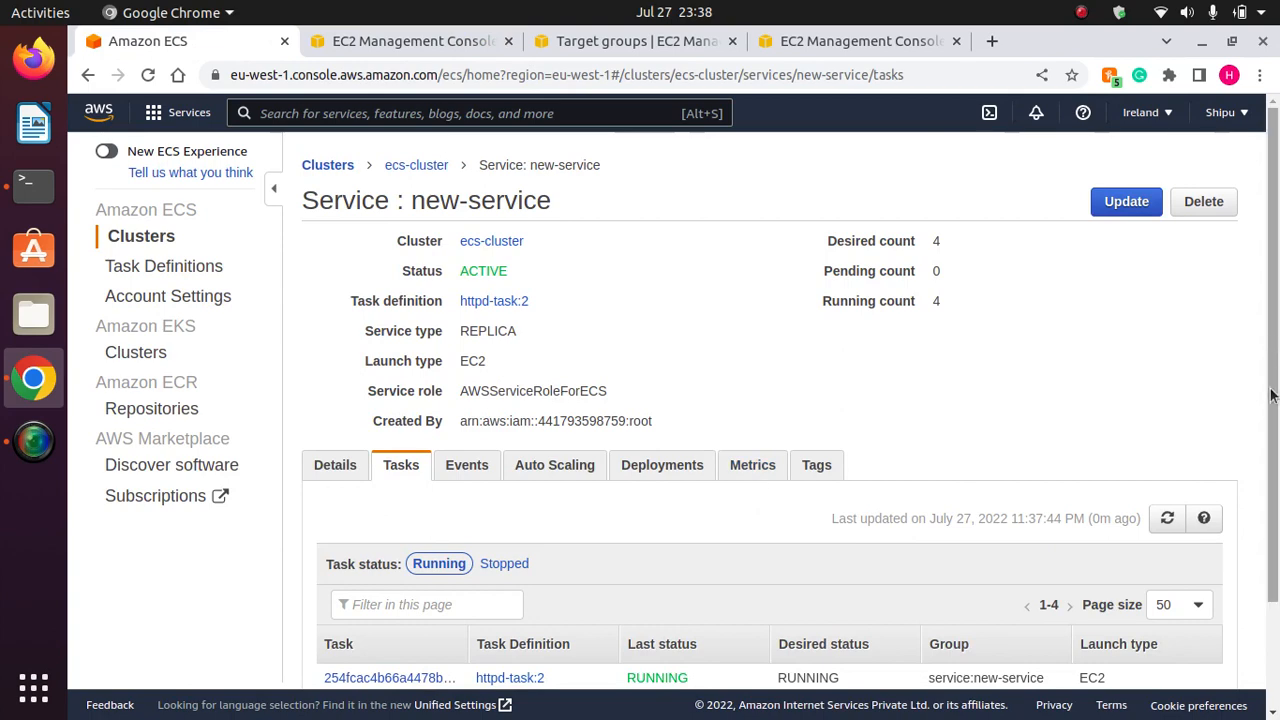
scroll(731, 477, down, 3)
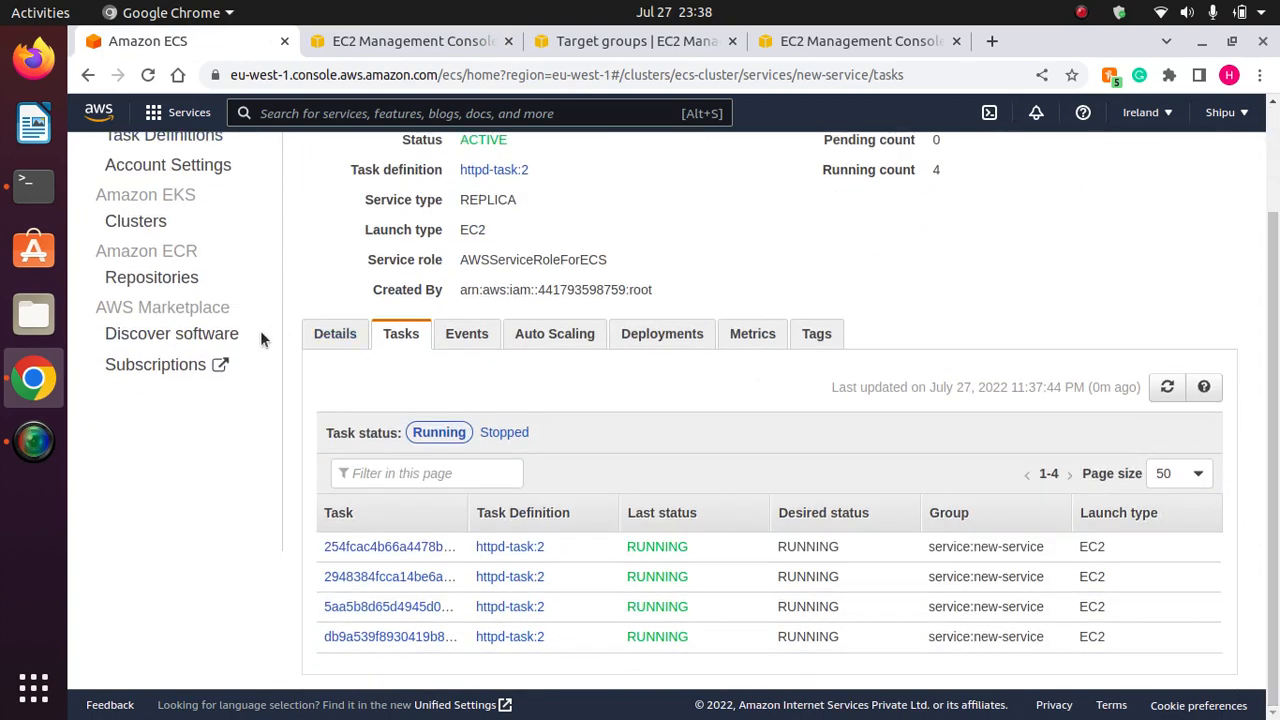
Open ecs-service from ecs-cluster and look at its load balancing details and running tasks.
scroll(1275, 234, up, 3)
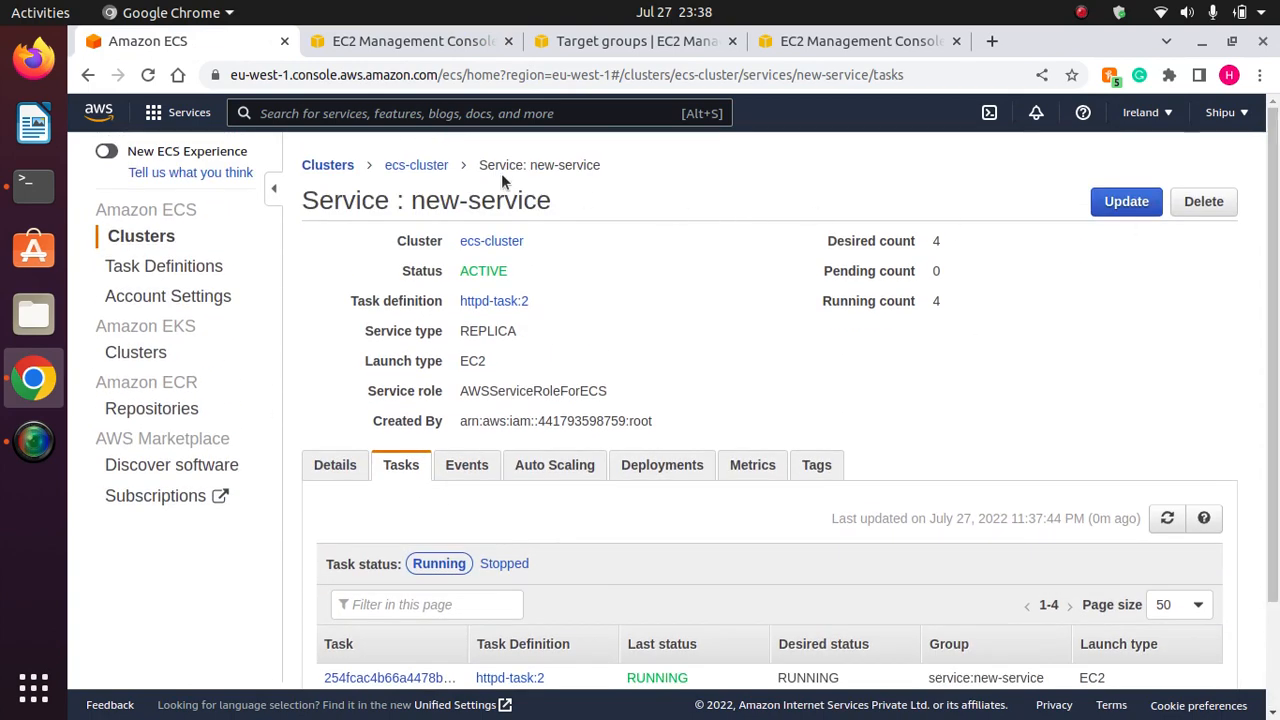
click(416, 165)
scroll(645, 565, down, 2)
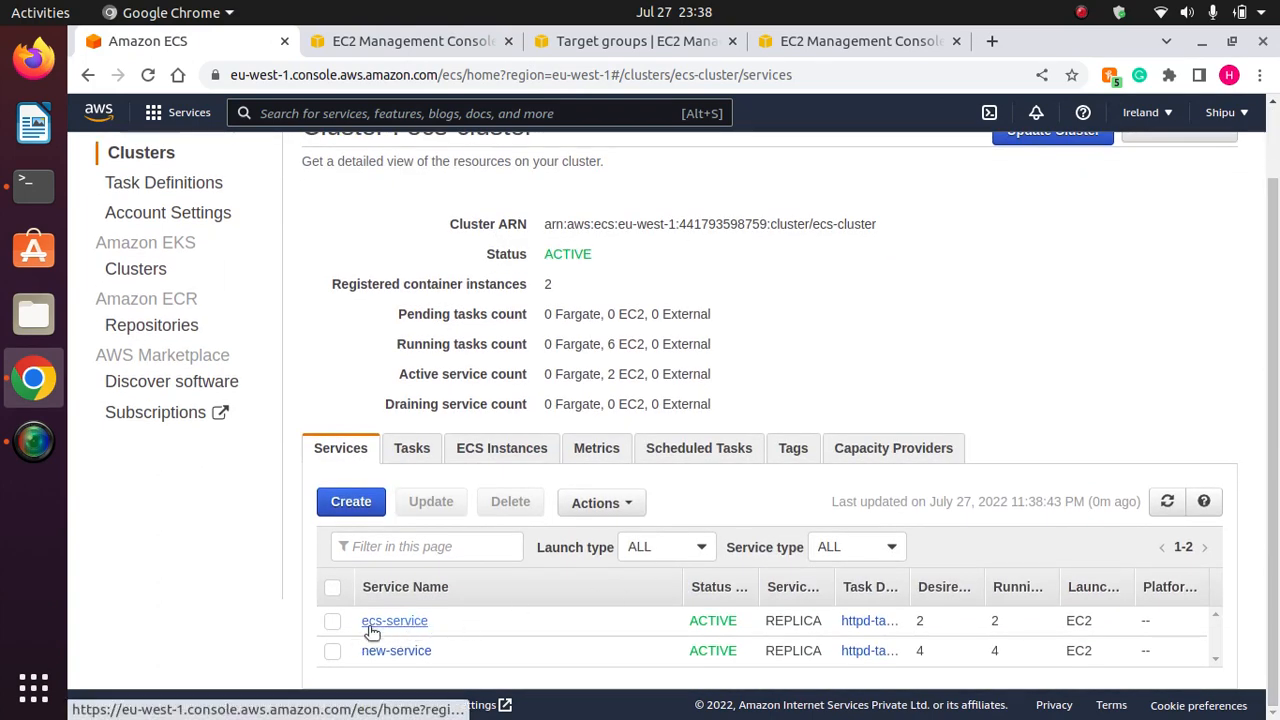
click(394, 621)
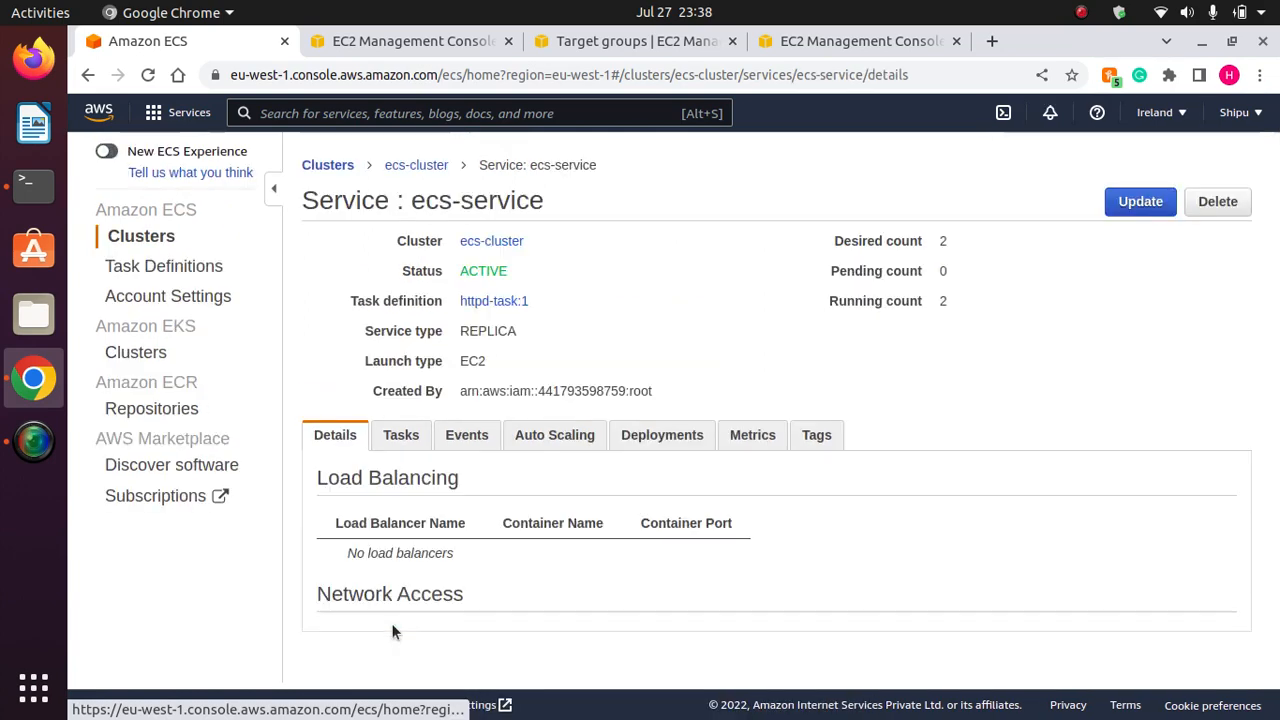
click(400, 435)
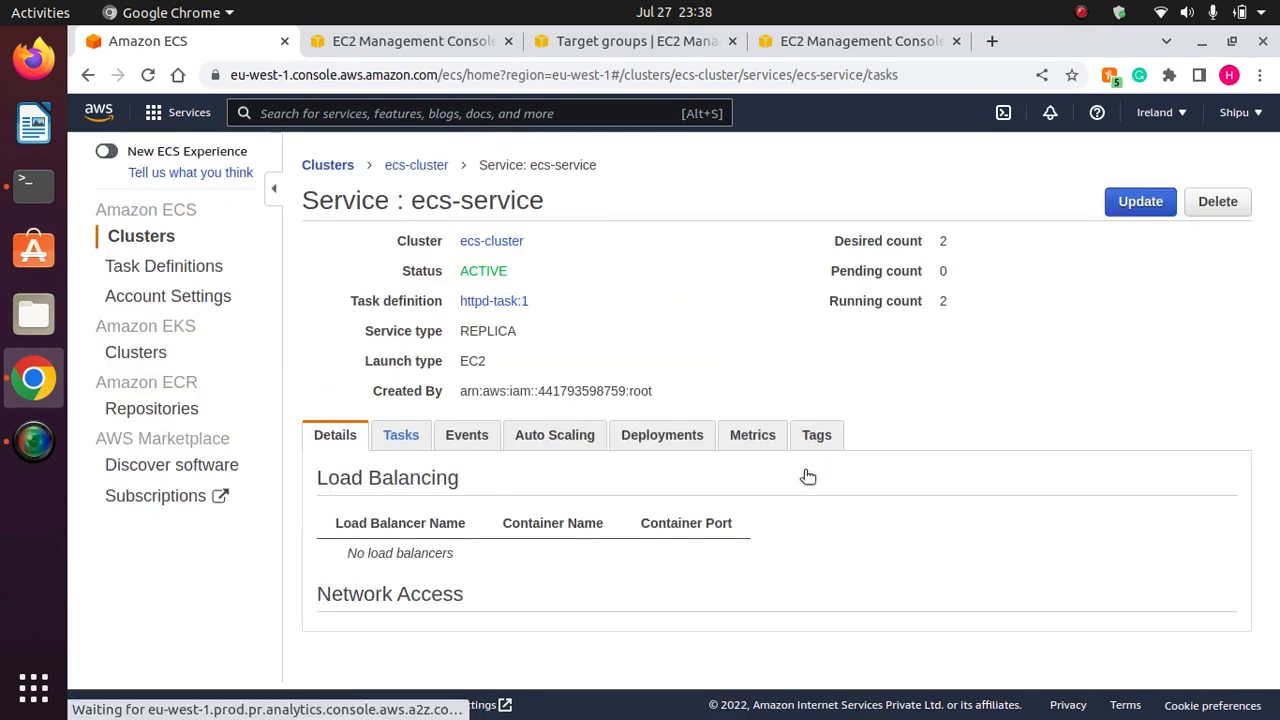
scroll(732, 628, down, 2)
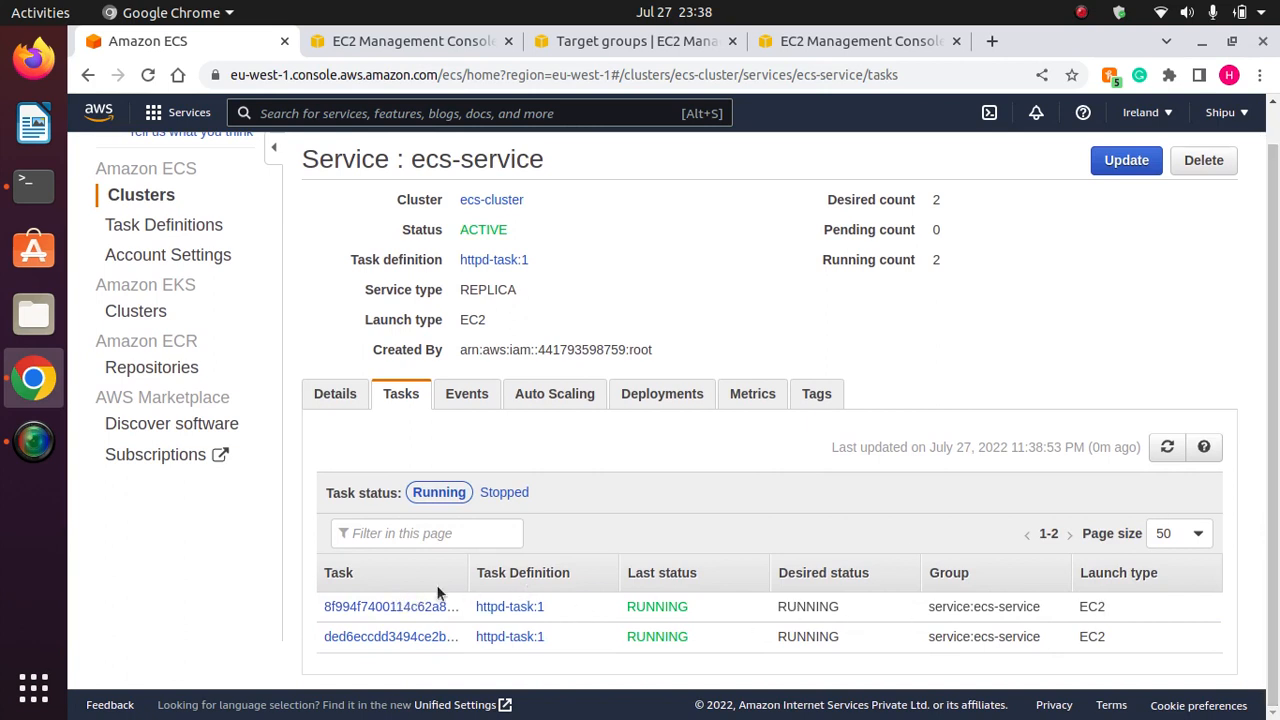
click(336, 395)
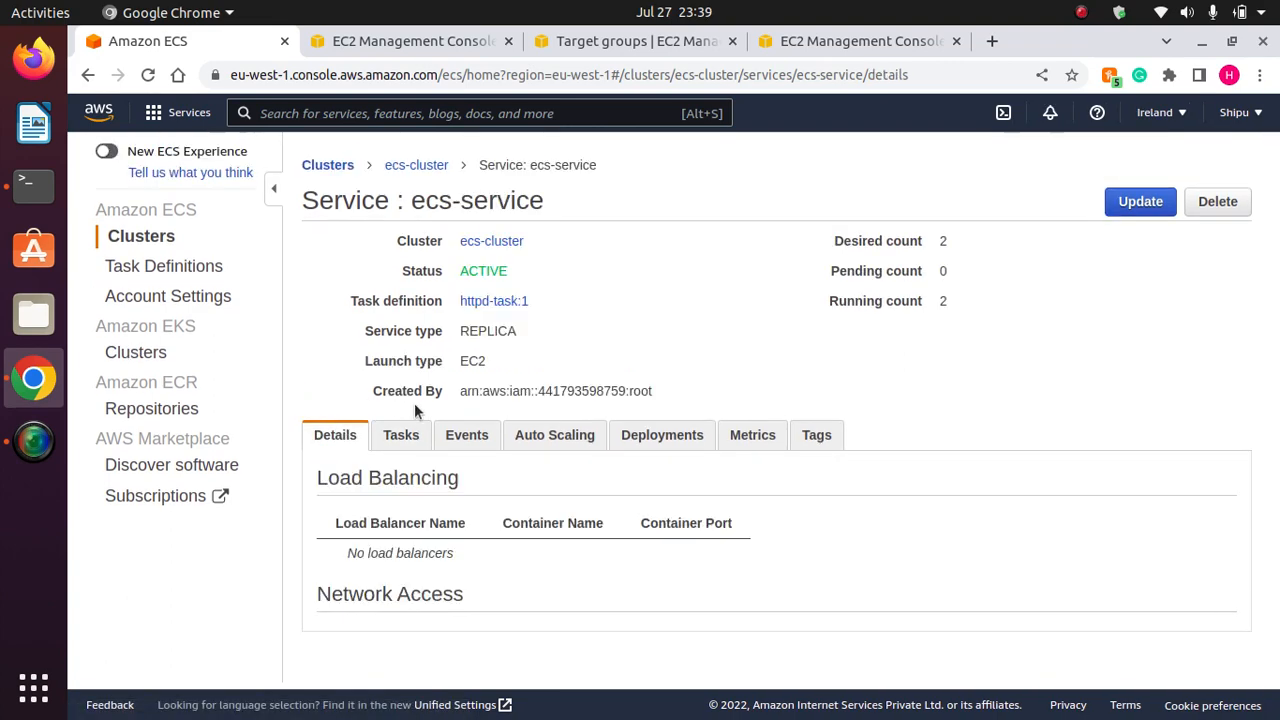
click(399, 441)
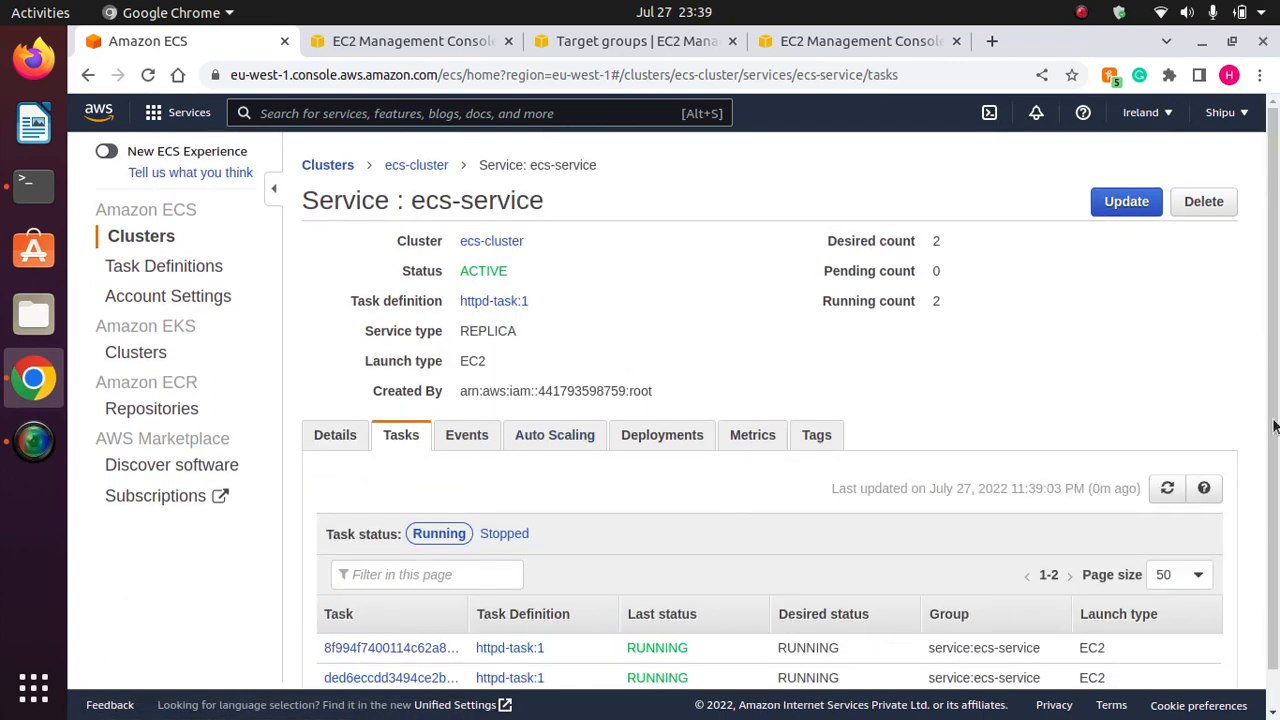
drag(1274, 426, 1279, 557)
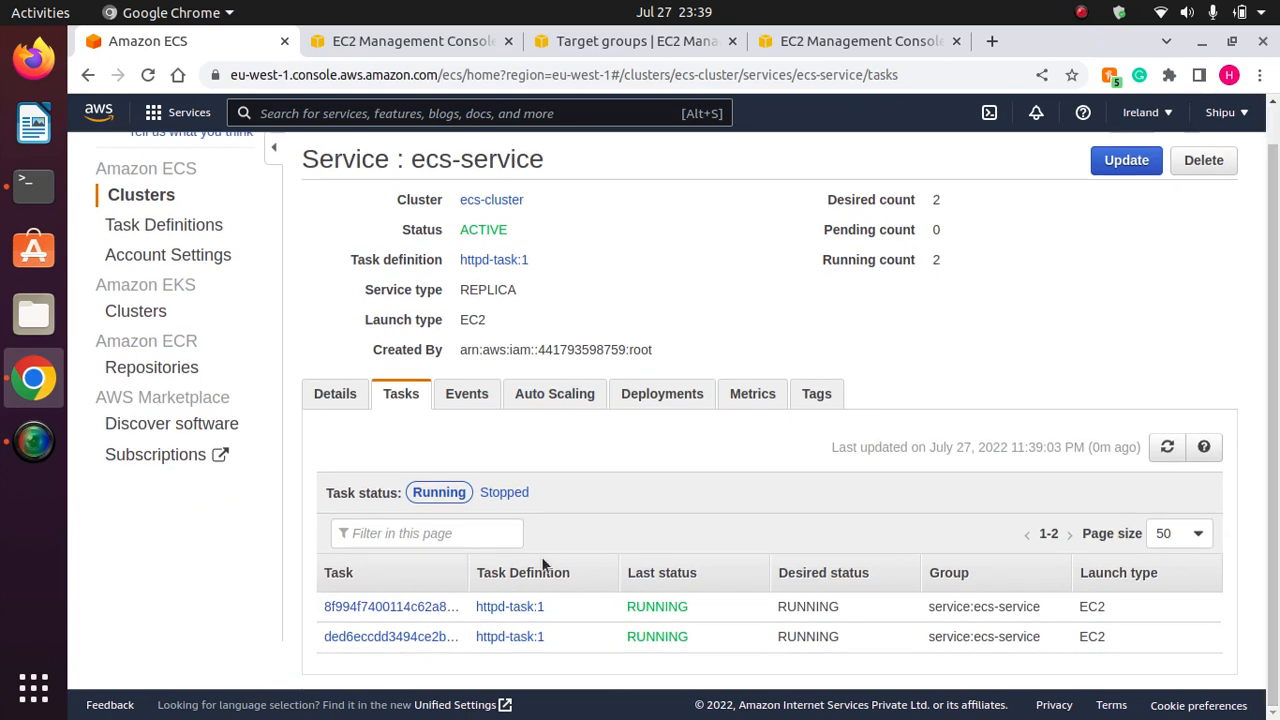
View the details of ecs-service's first running task and return to ecs-cluster's list of tasks.
click(389, 610)
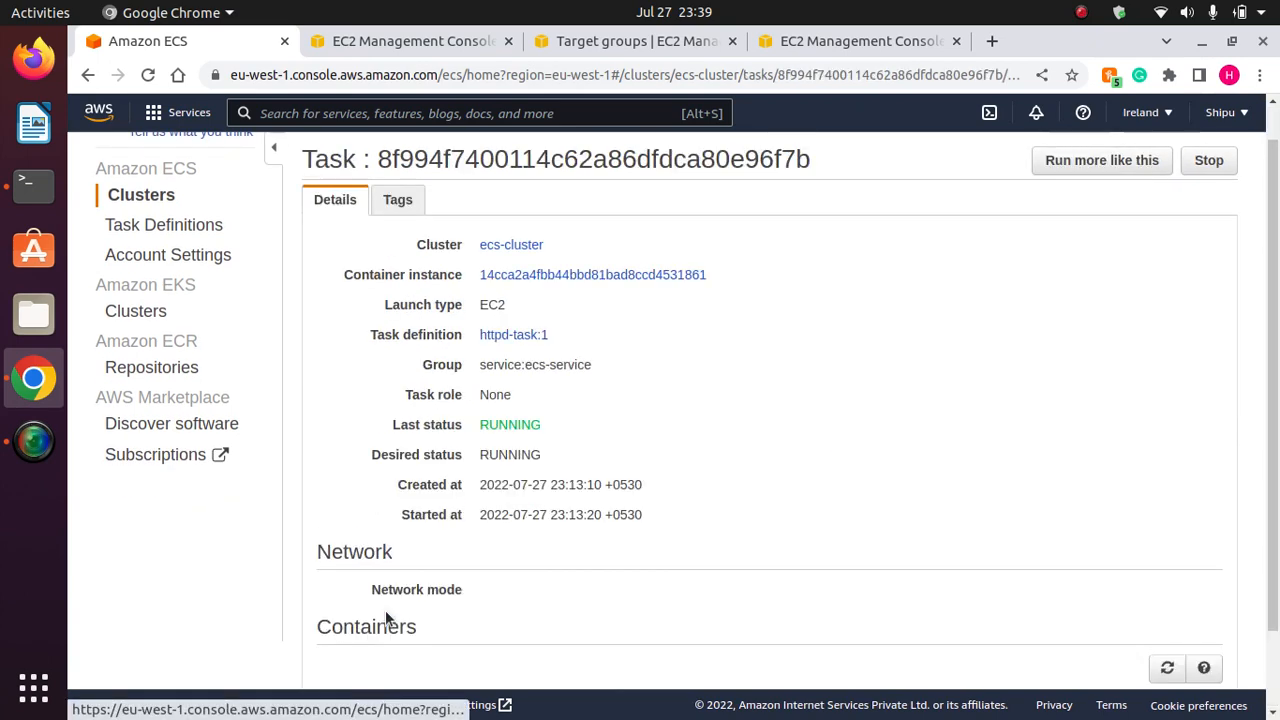
drag(1279, 383, 1277, 323)
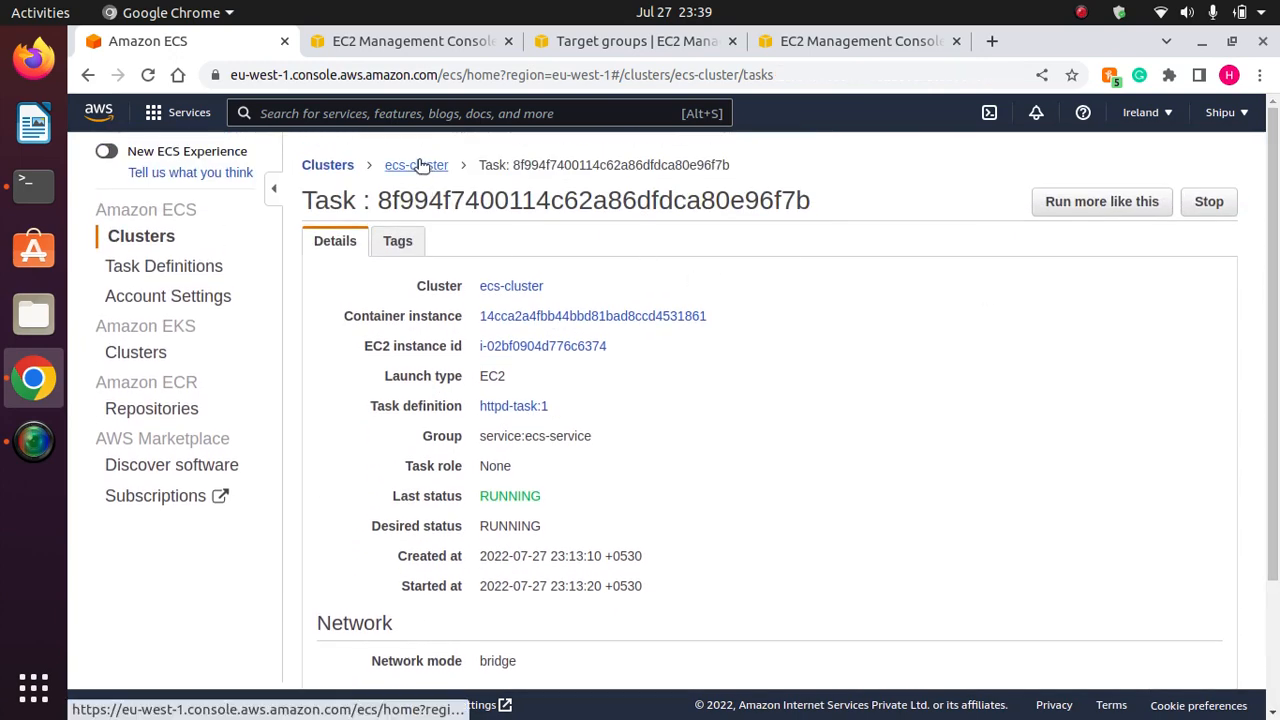
click(421, 166)
drag(1275, 313, 1276, 489)
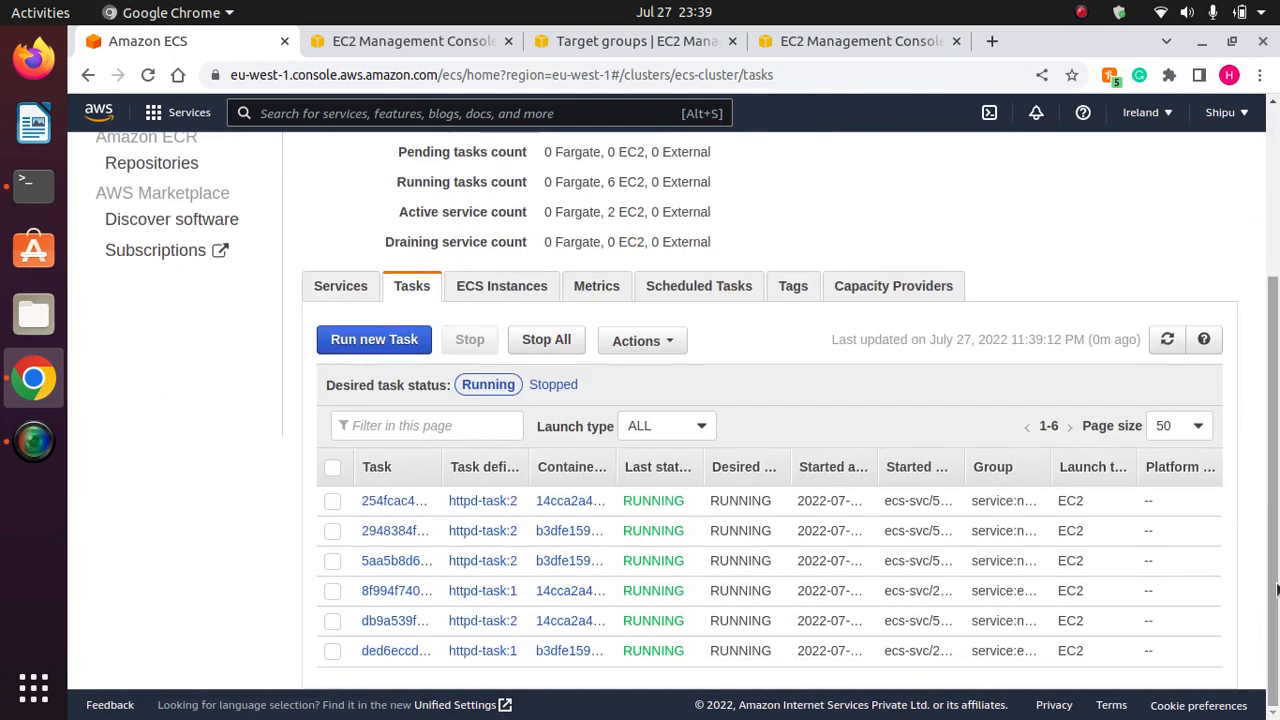
Compare ecs-cluster's services with its running tasks, leaving no task selected.
click(339, 287)
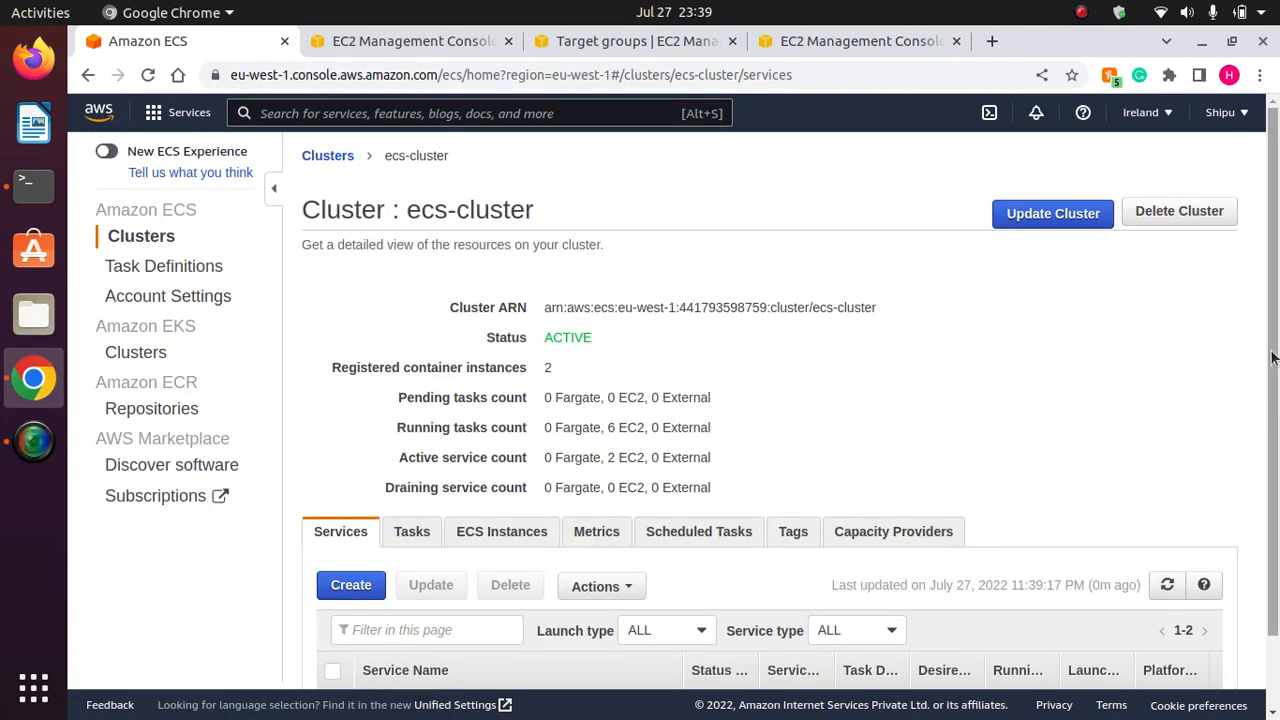
scroll(1040, 490, down, 1)
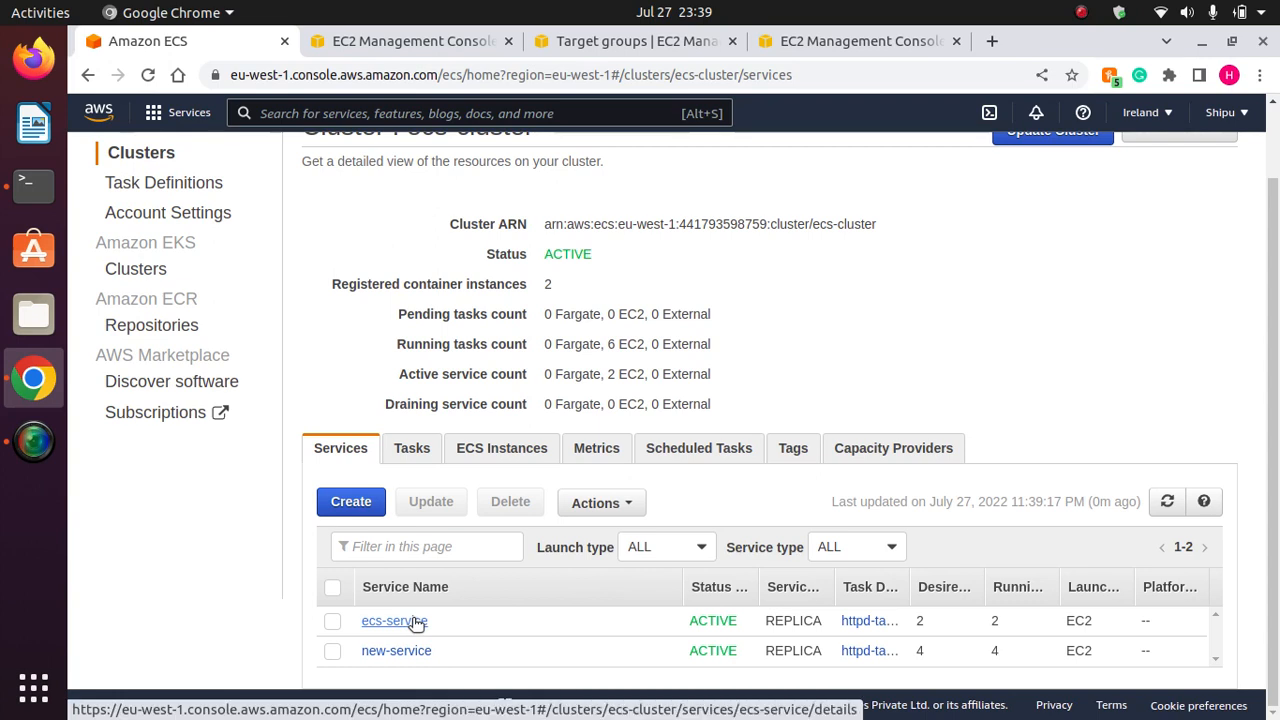
click(416, 448)
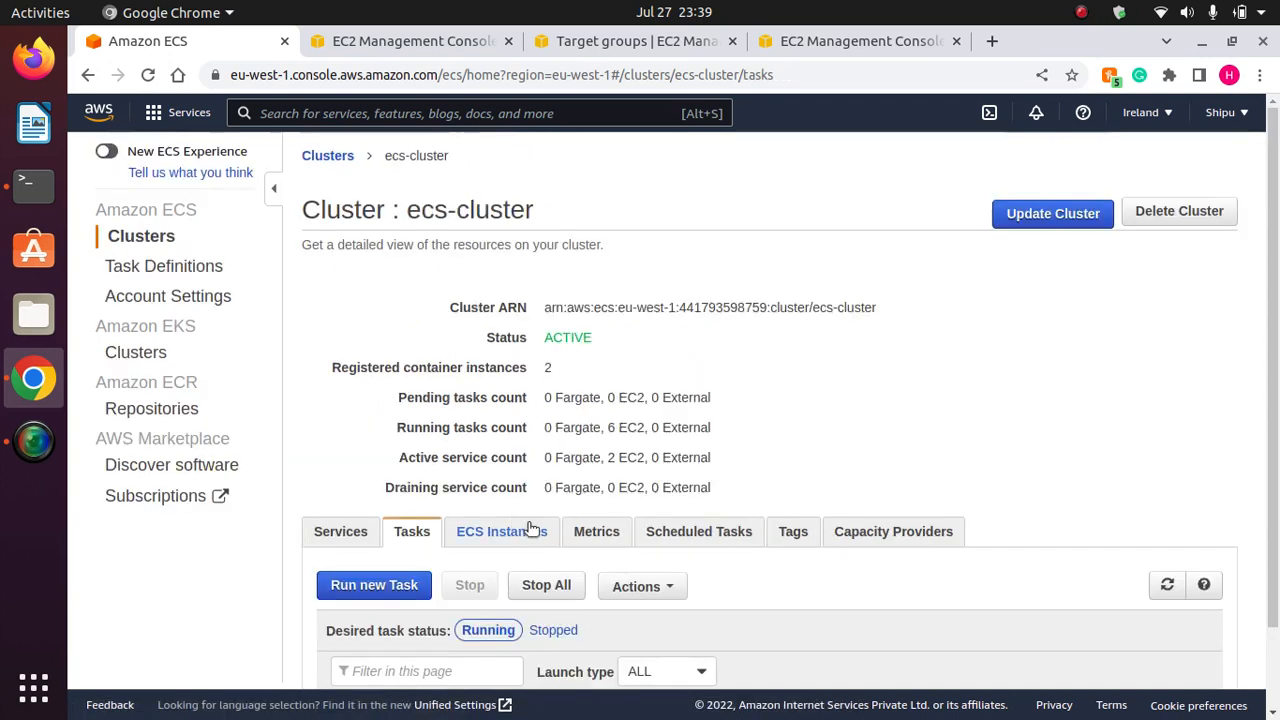
scroll(1274, 570, down, 3)
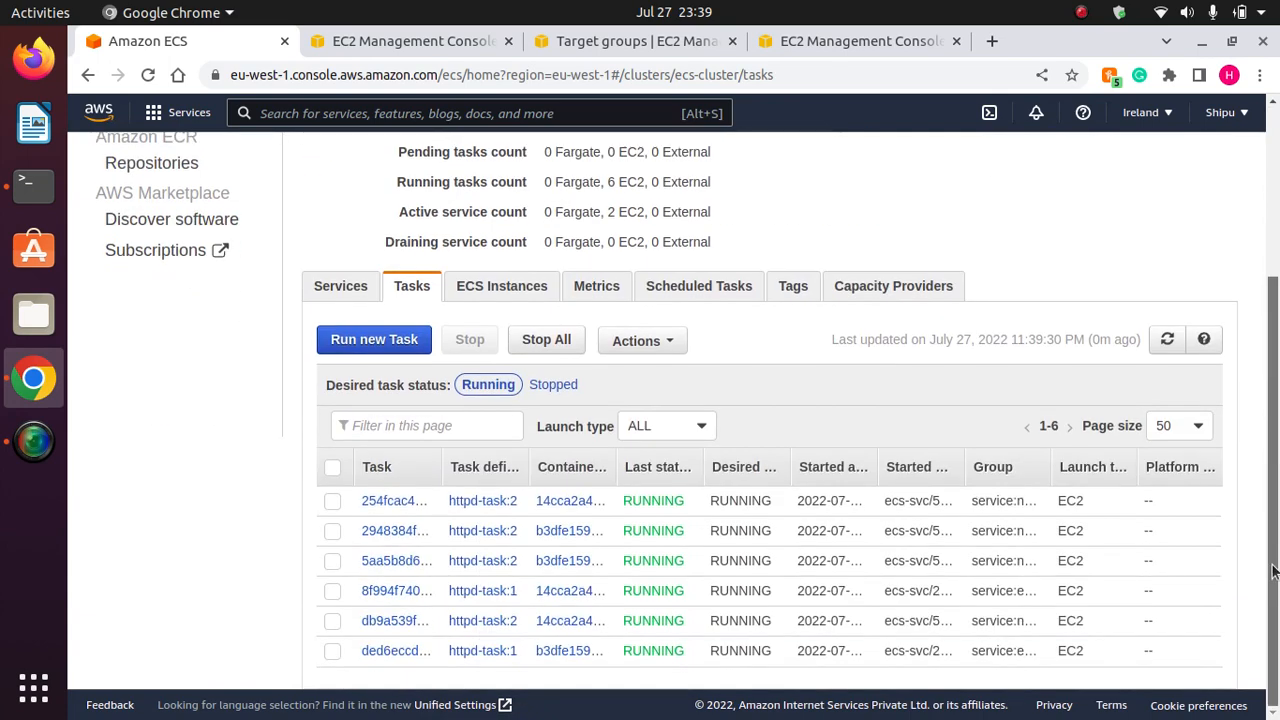
click(333, 502)
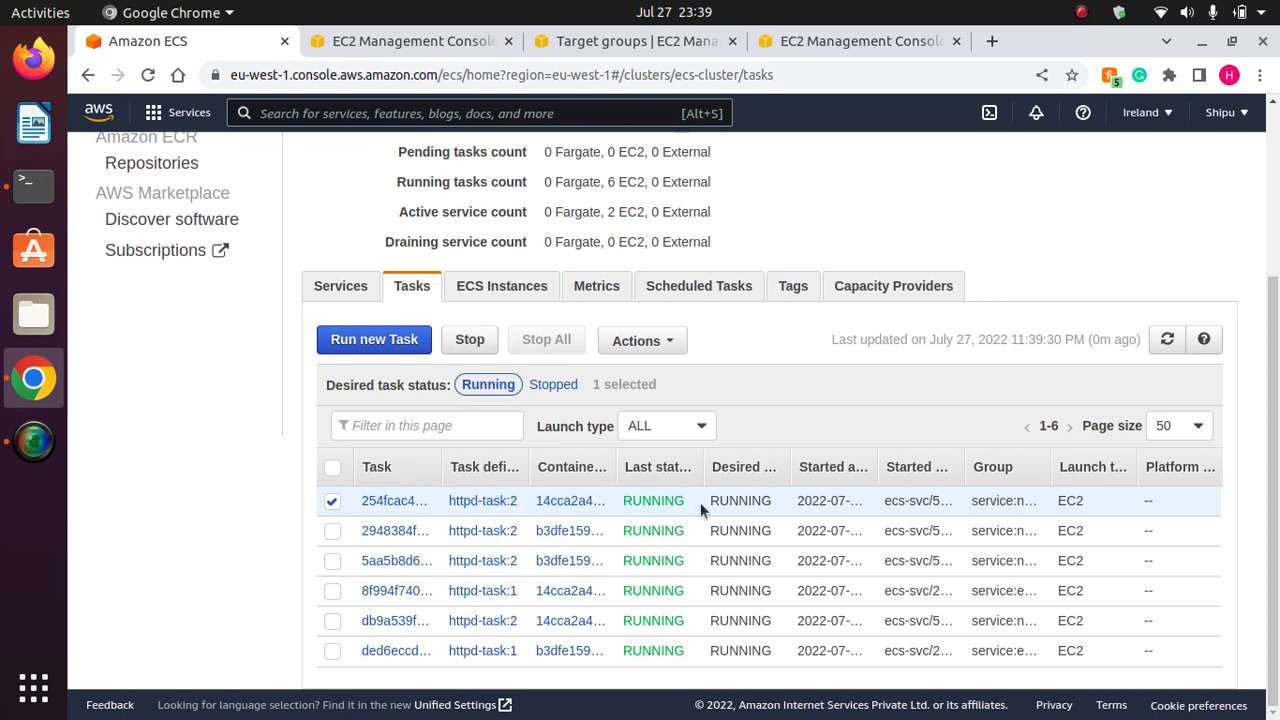
click(332, 502)
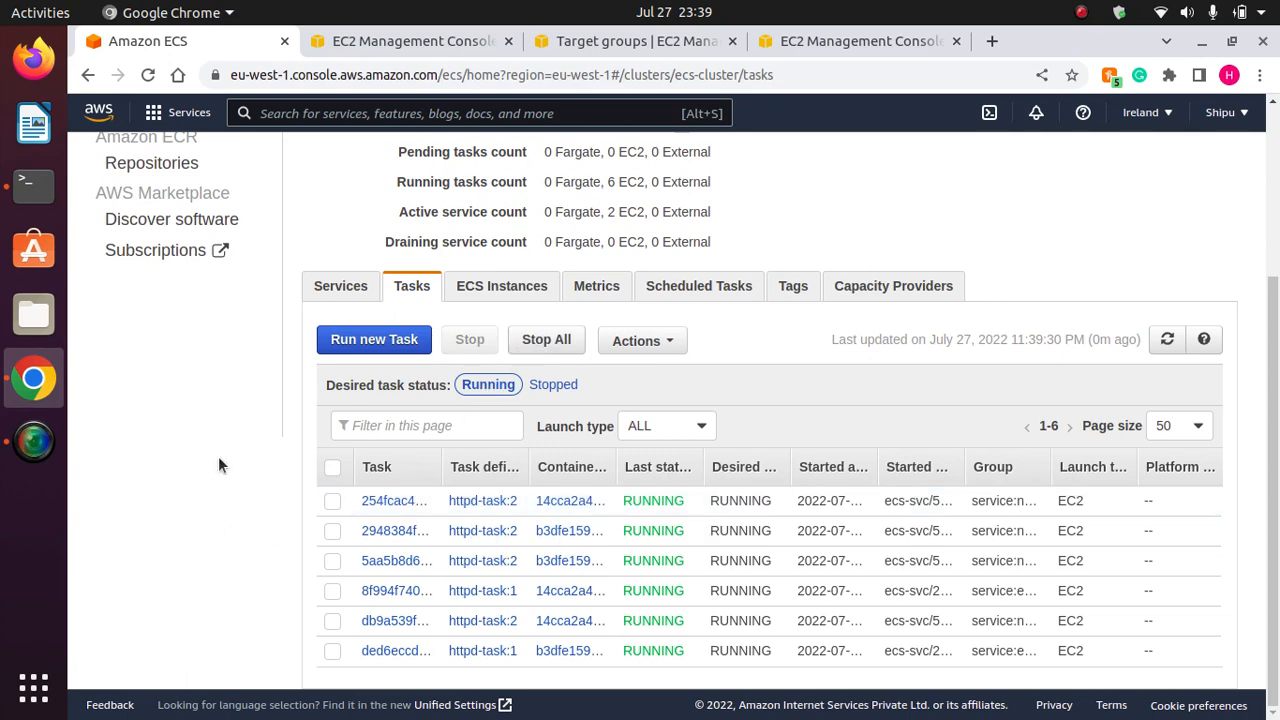
scroll(220, 464, up, 3)
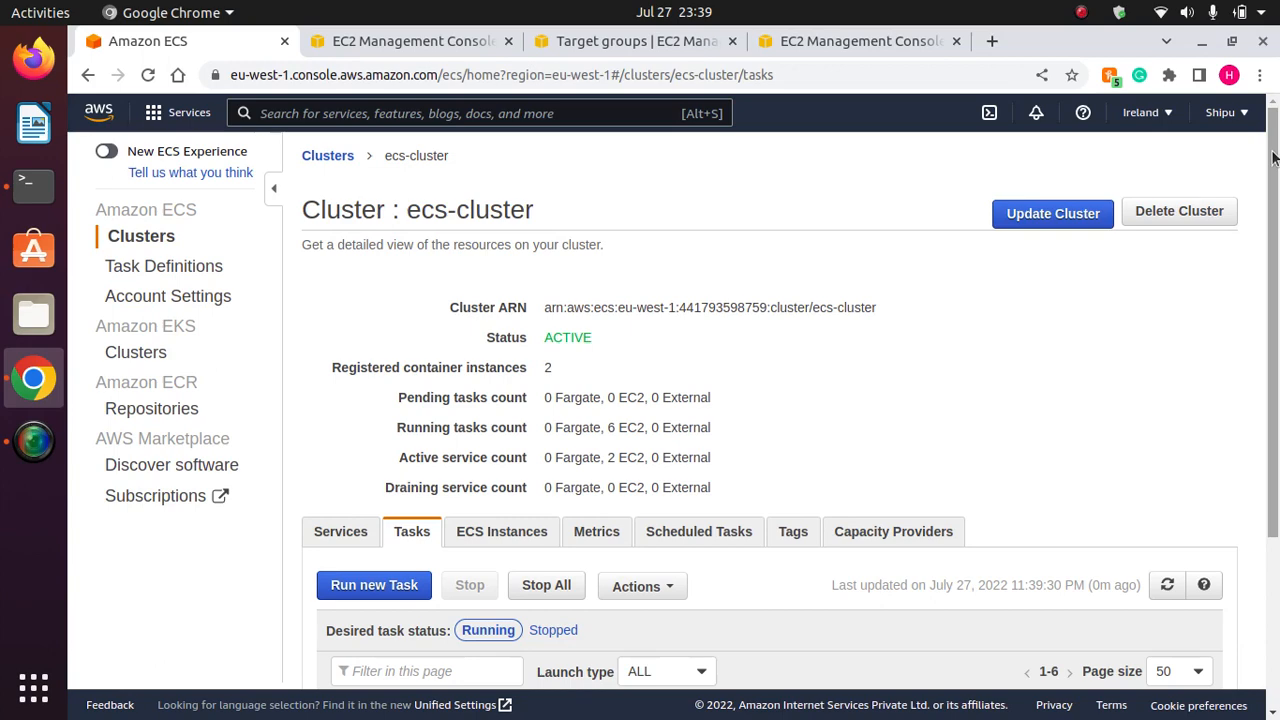
Open the SSH connection instructions of the first ecs-cluster EC2 instance and copy the example ssh command.
click(461, 41)
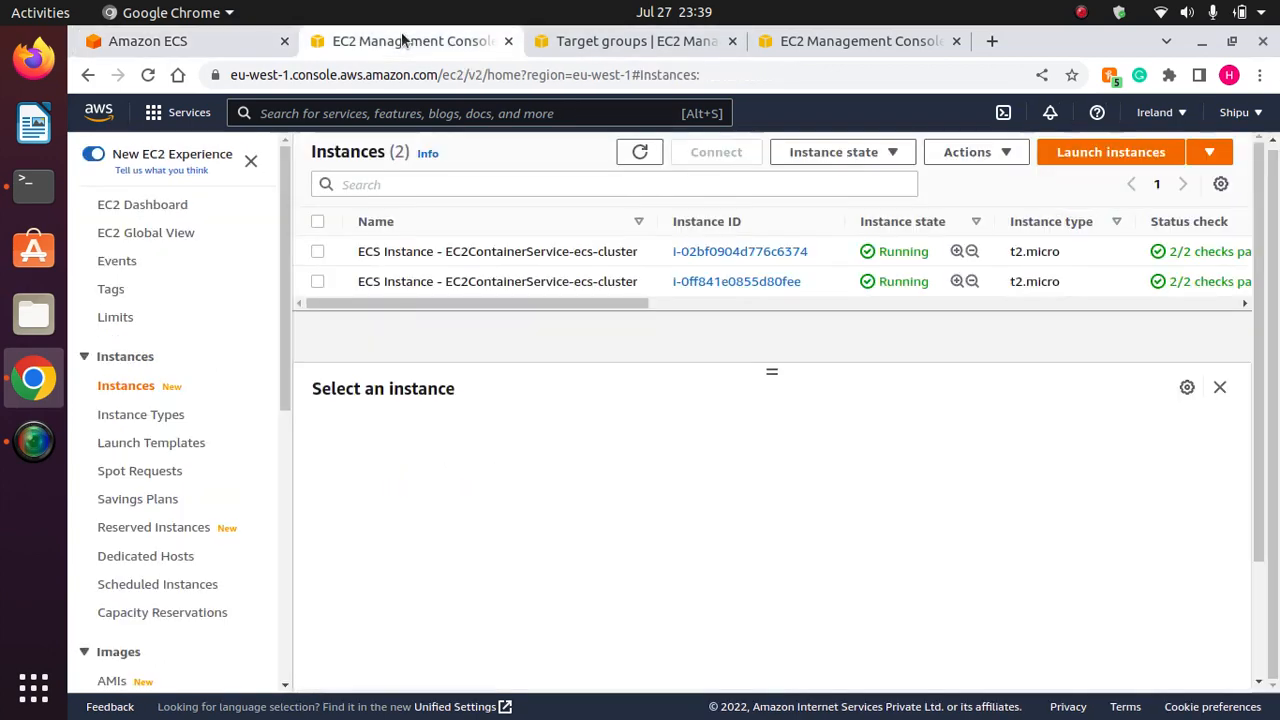
click(316, 252)
click(721, 161)
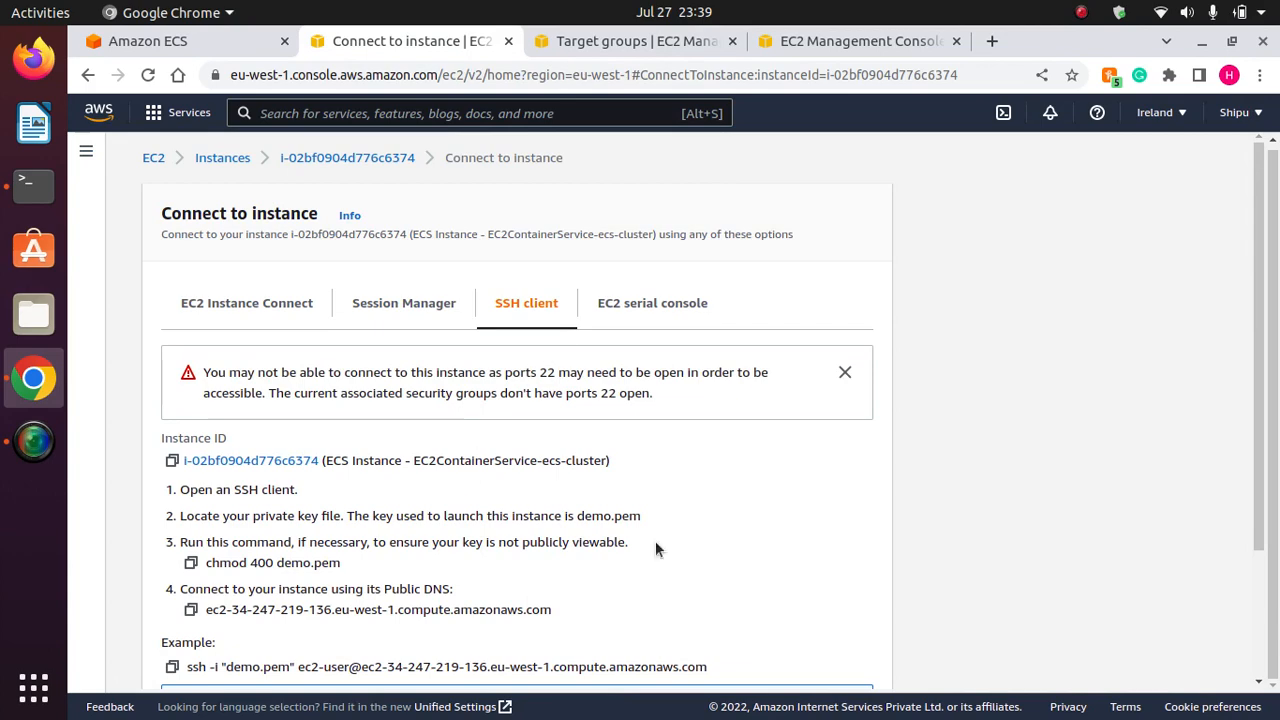
scroll(655, 548, down, 3)
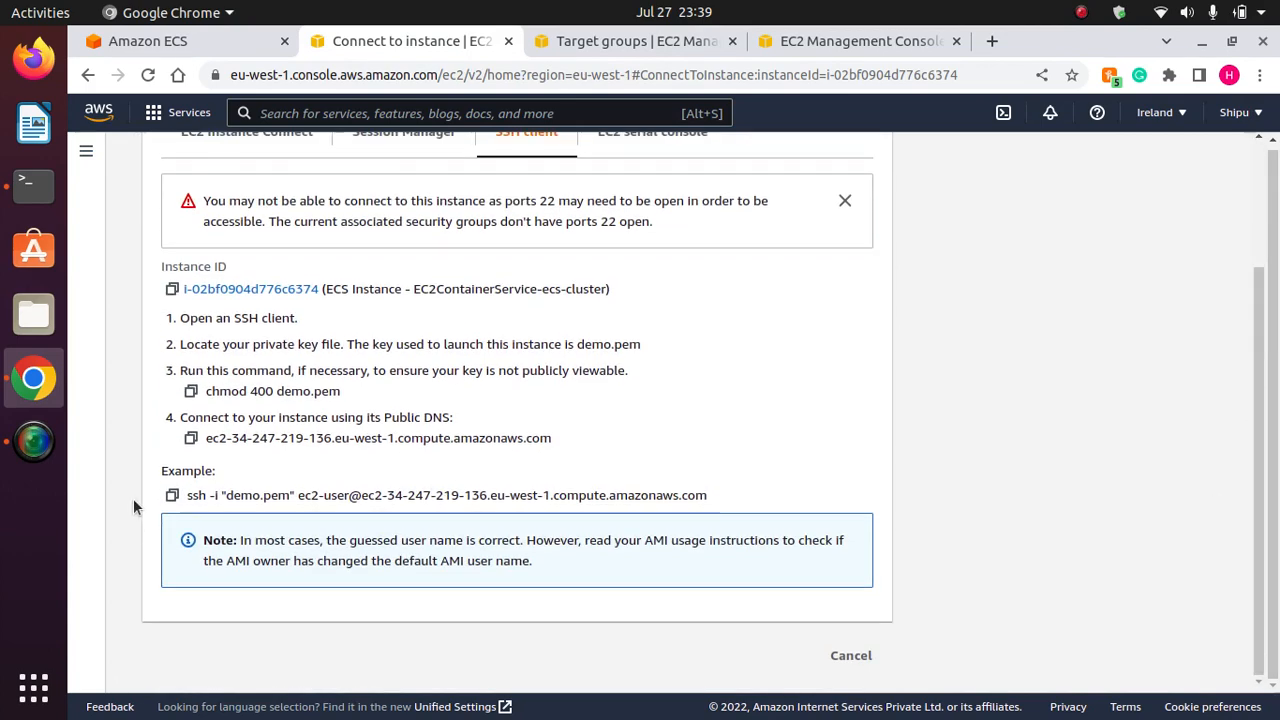
click(172, 495)
Switch to the terminal, connect to the instance with the copied ssh command using demo.pem, and clear the screen.
click(33, 184)
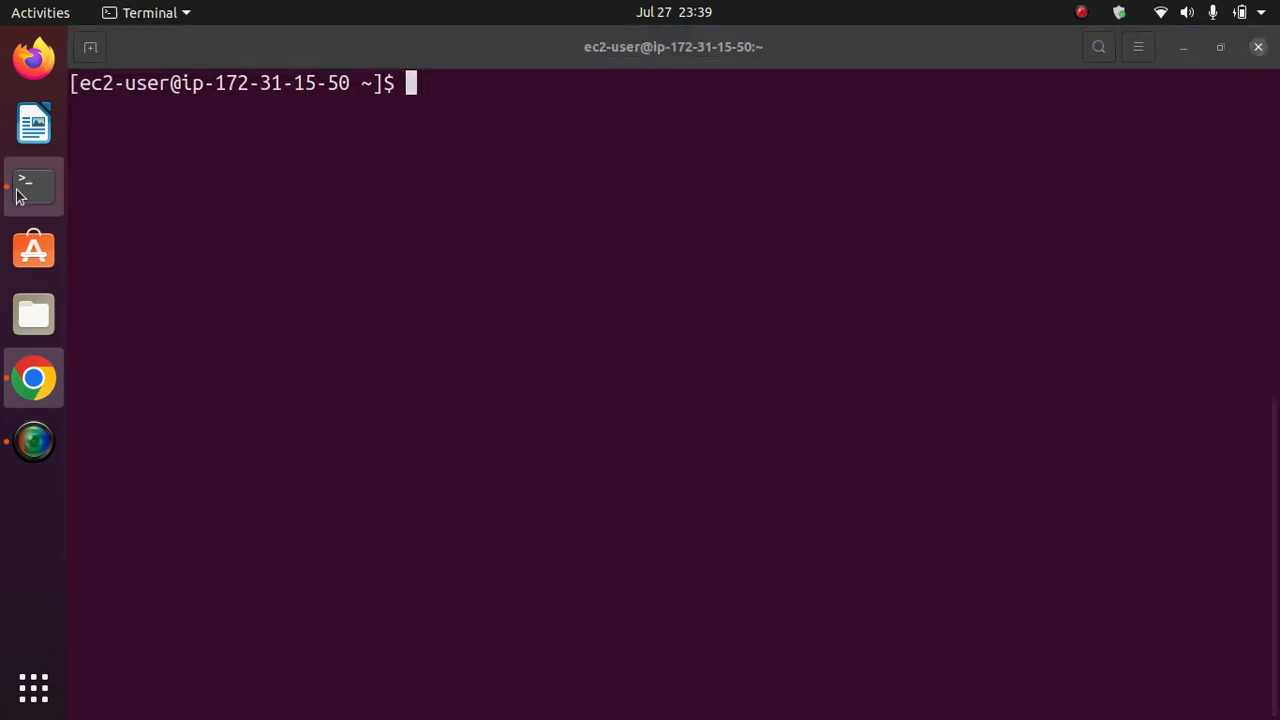
right_click(565, 210)
click(628, 271)
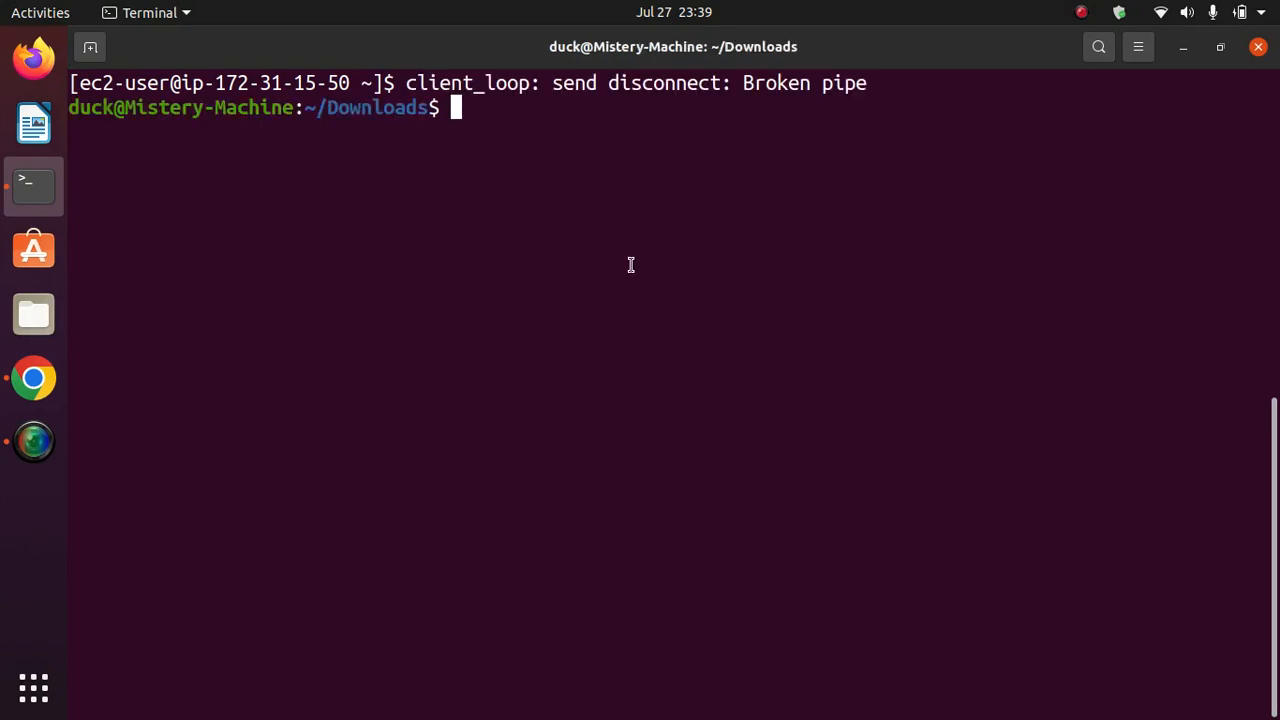
right_click(587, 224)
key(Return)
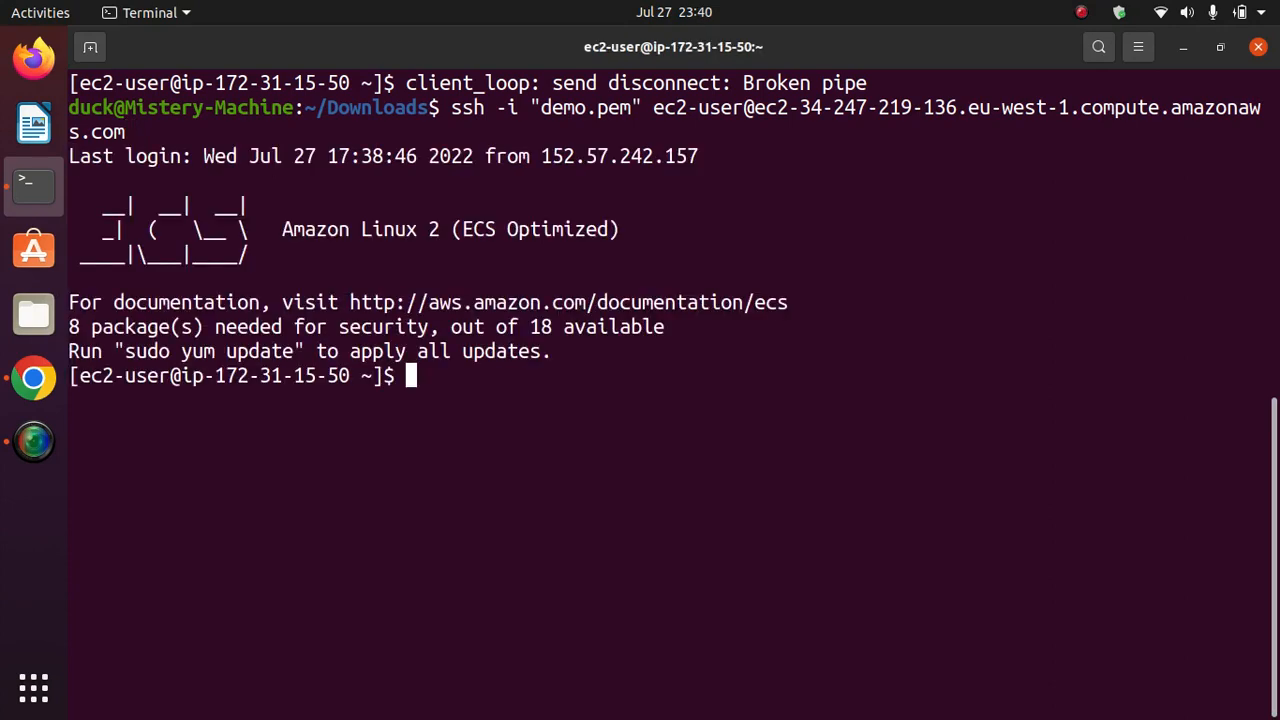
text(clear)
key(Return)
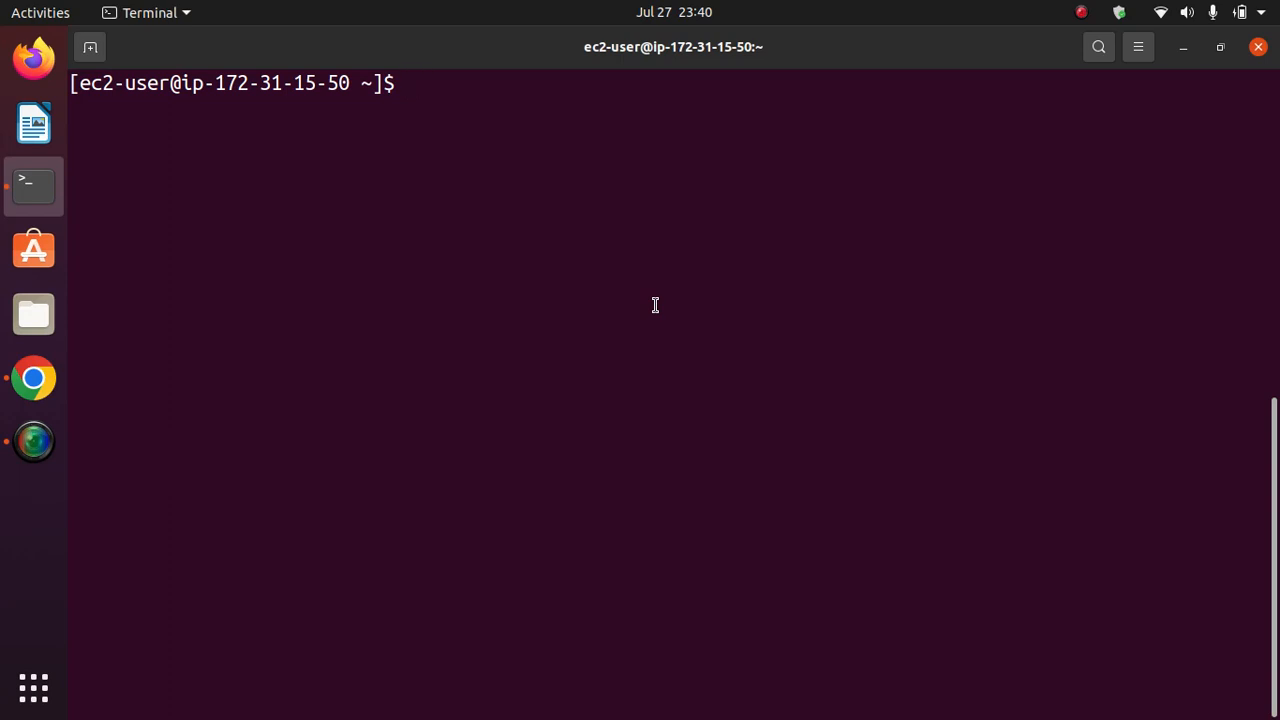
Switch to Chrome and examine ecs-cluster's running tasks, widening the columns to read the task IDs and task definitions.
click(40, 385)
click(160, 40)
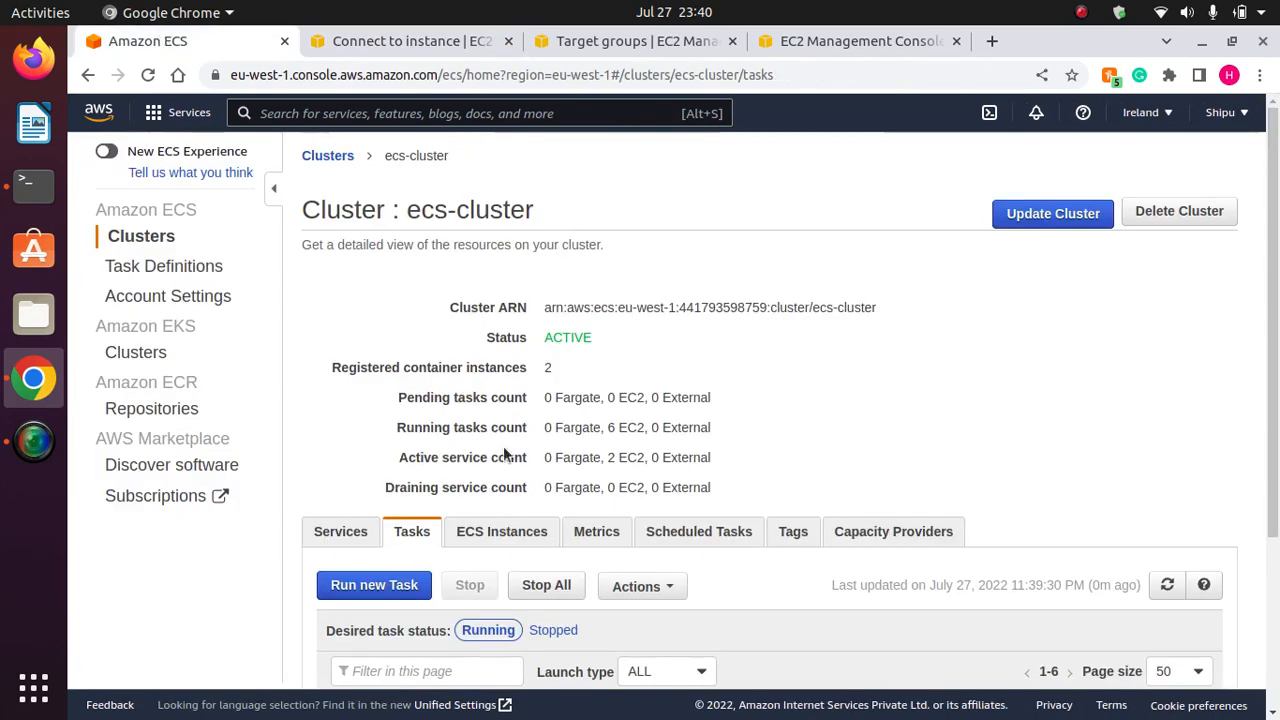
drag(1270, 432, 1270, 600)
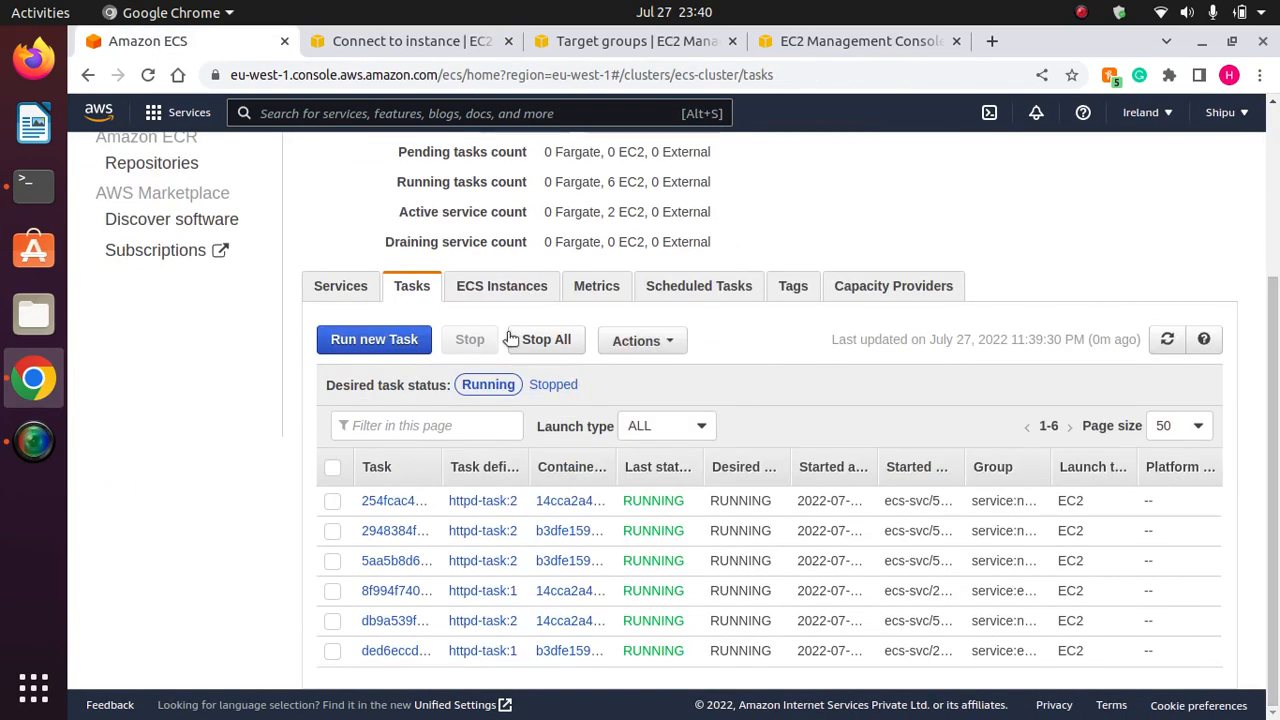
drag(445, 467, 773, 473)
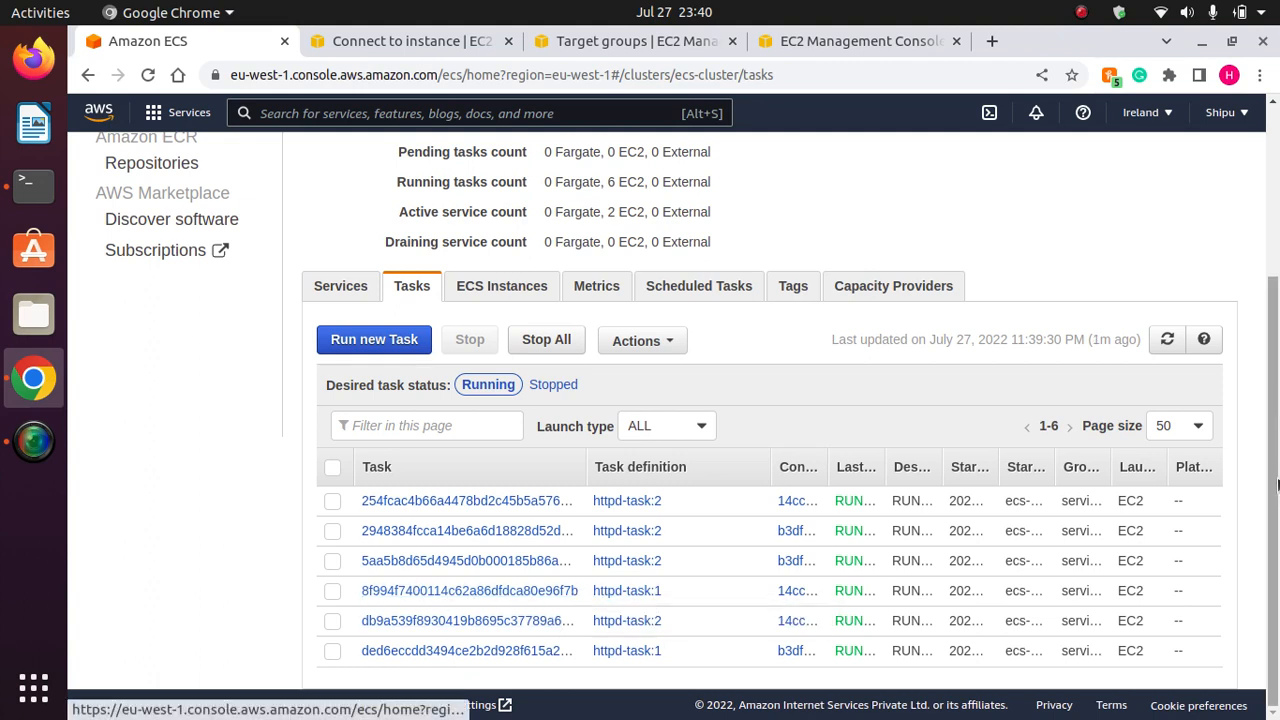
scroll(1277, 403, up, 2)
scroll(1277, 403, up, 3)
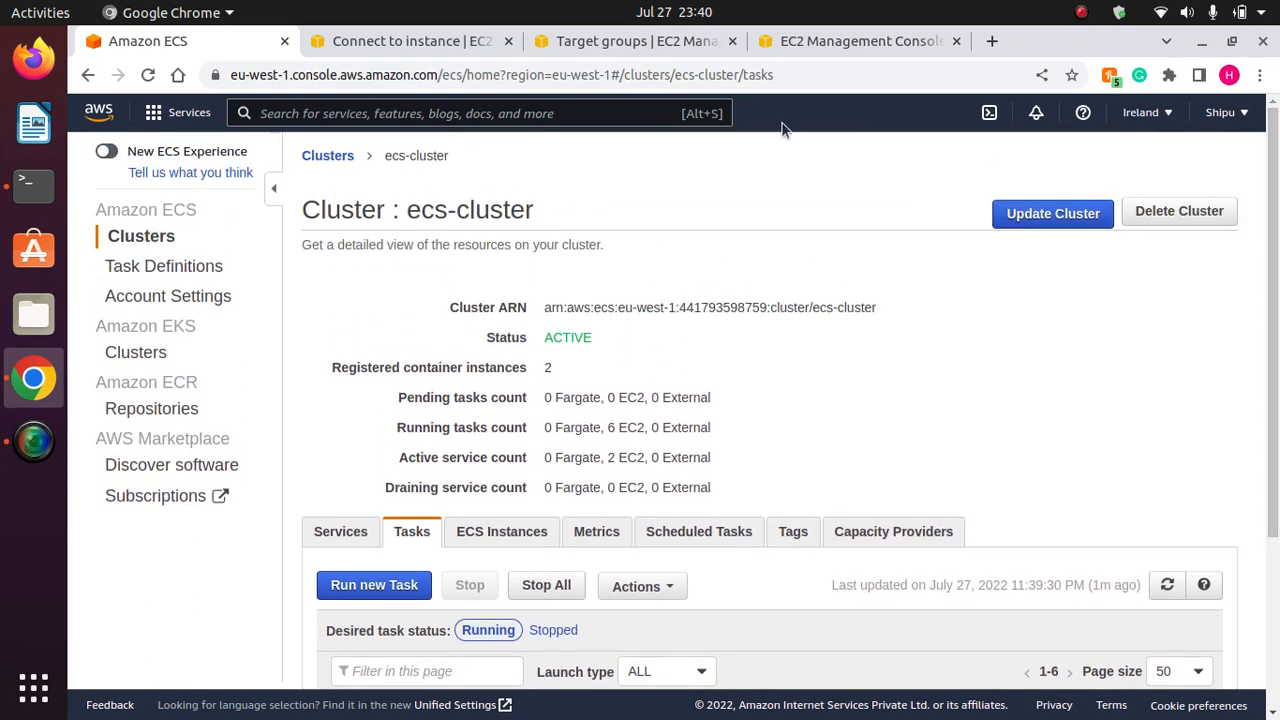
Switch to the terminal and list the instance's running containers with docker ps.
click(35, 185)
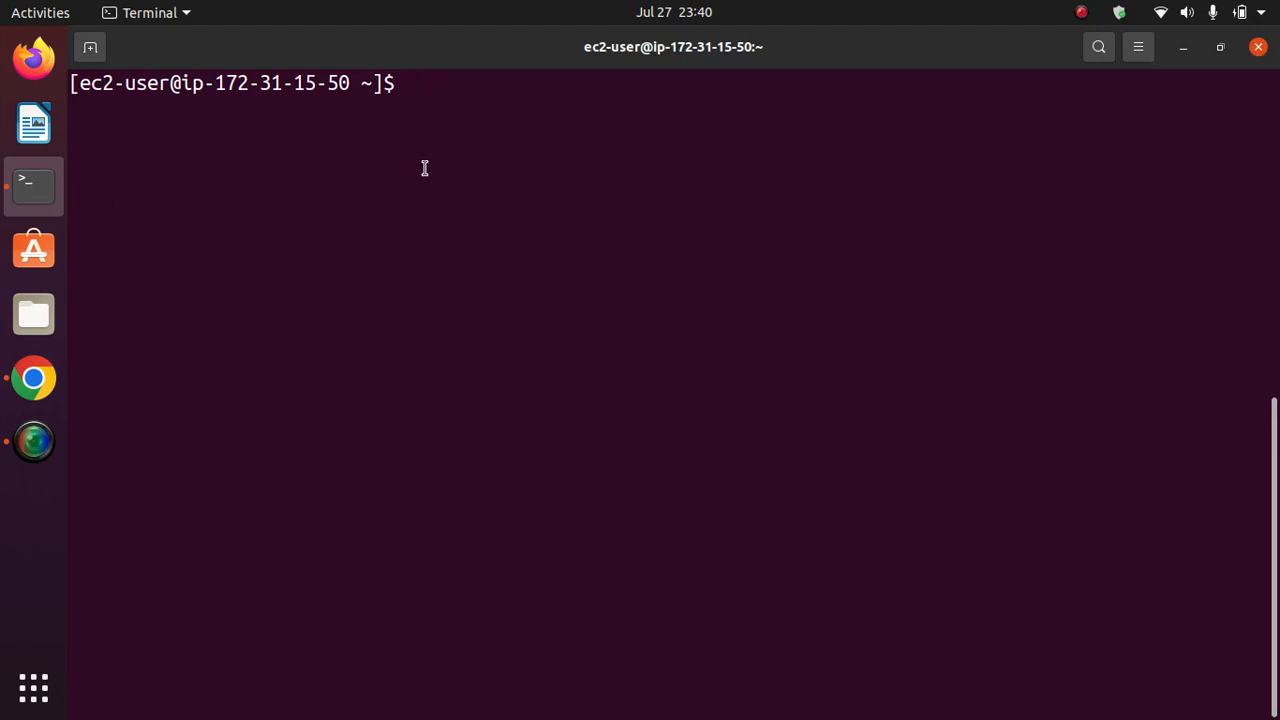
text(docker ps)
key(Return)
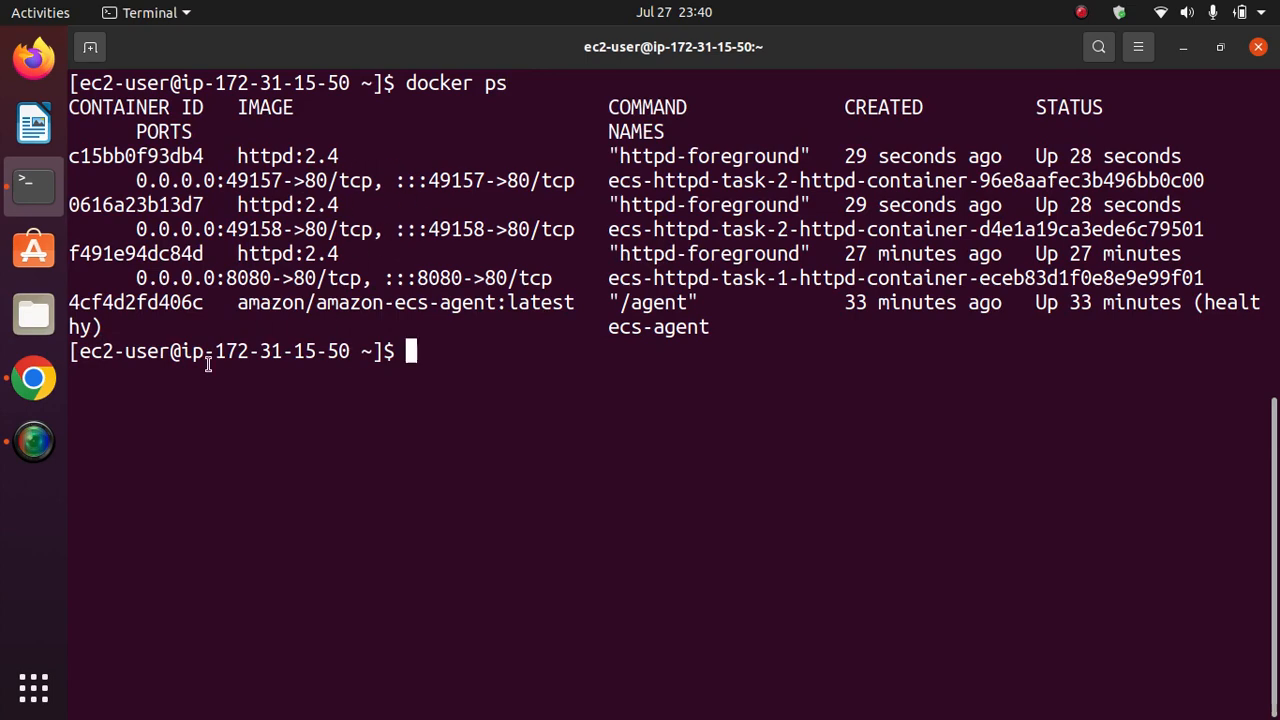
Switch back to Chrome and return from the instance's connection page to the EC2 instances list.
click(33, 378)
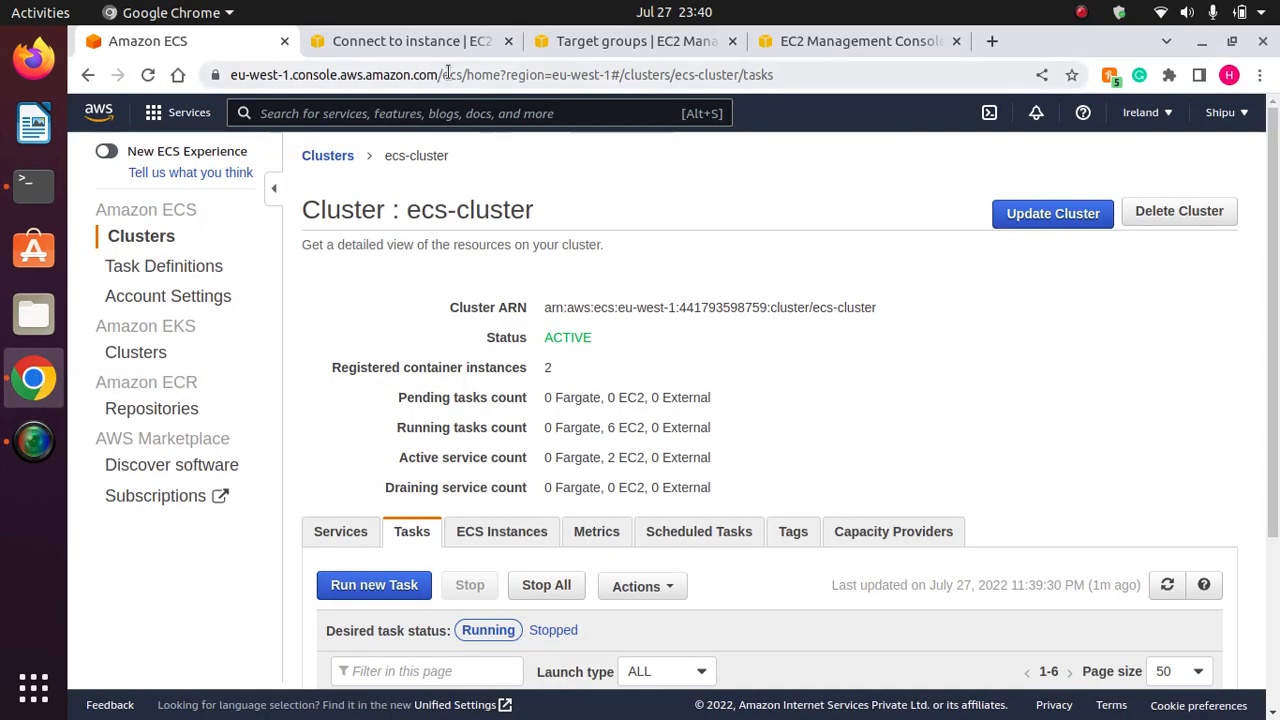
click(418, 41)
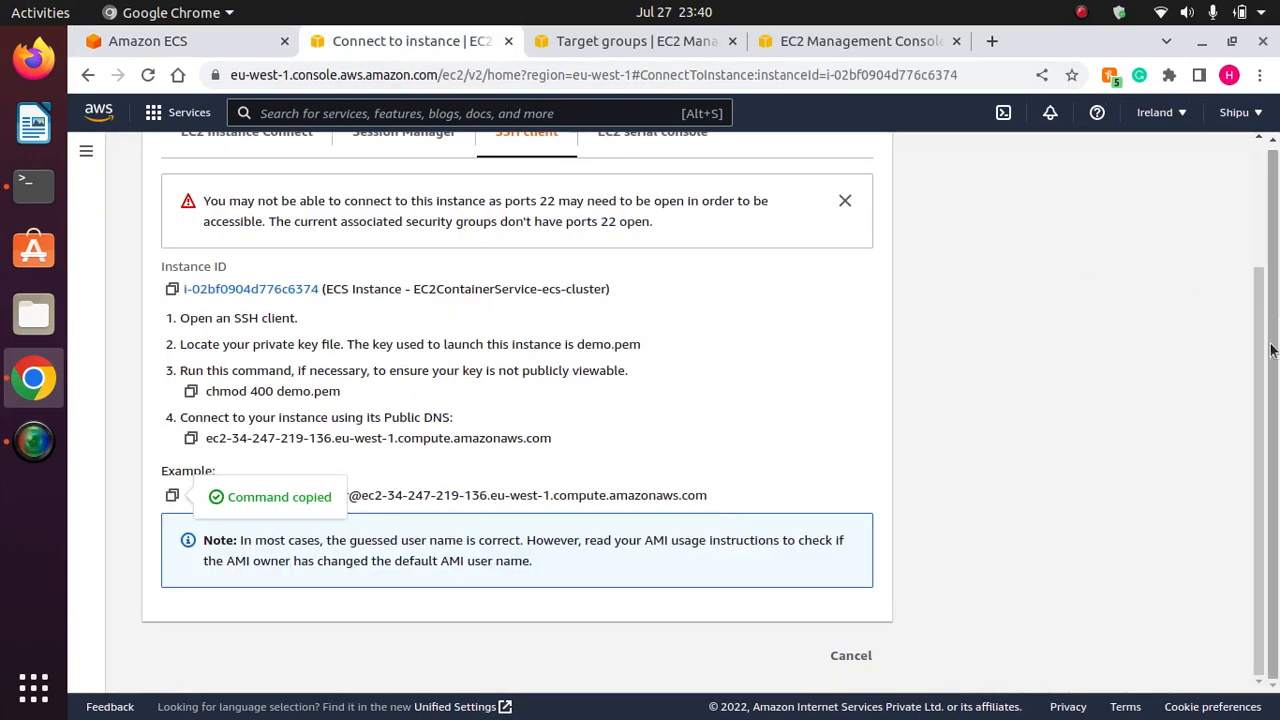
scroll(722, 155, up, 3)
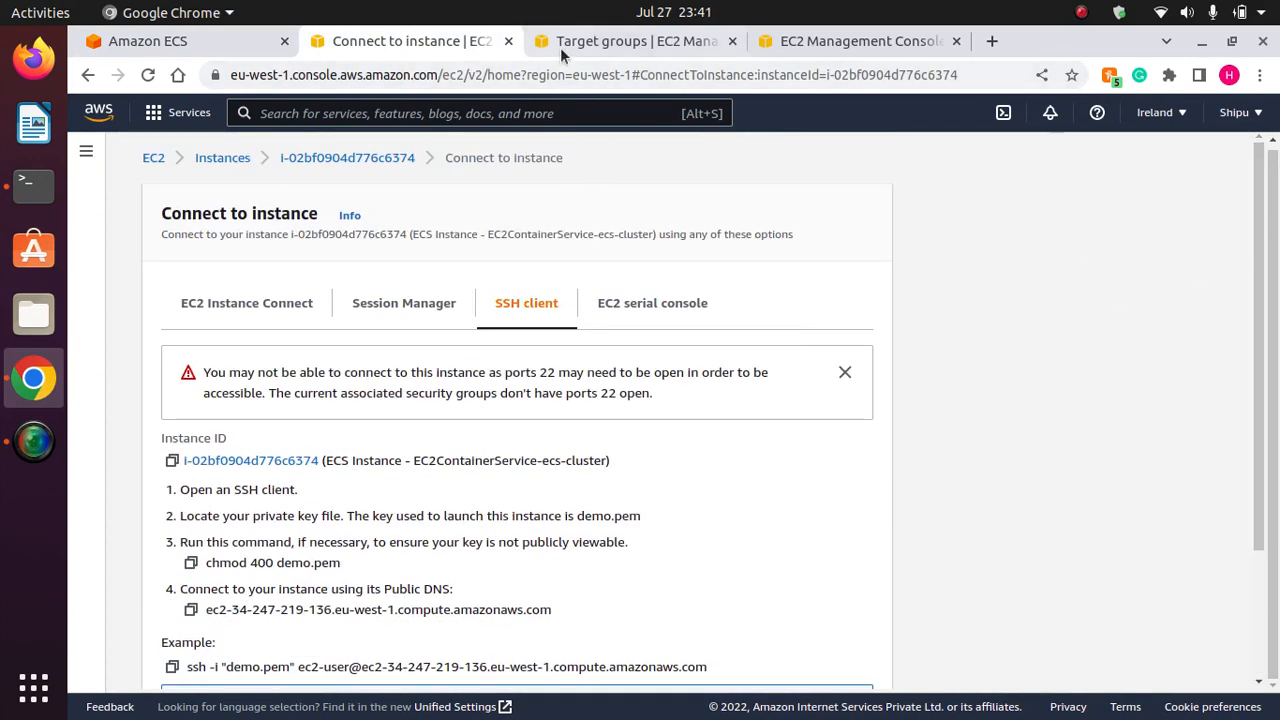
click(222, 157)
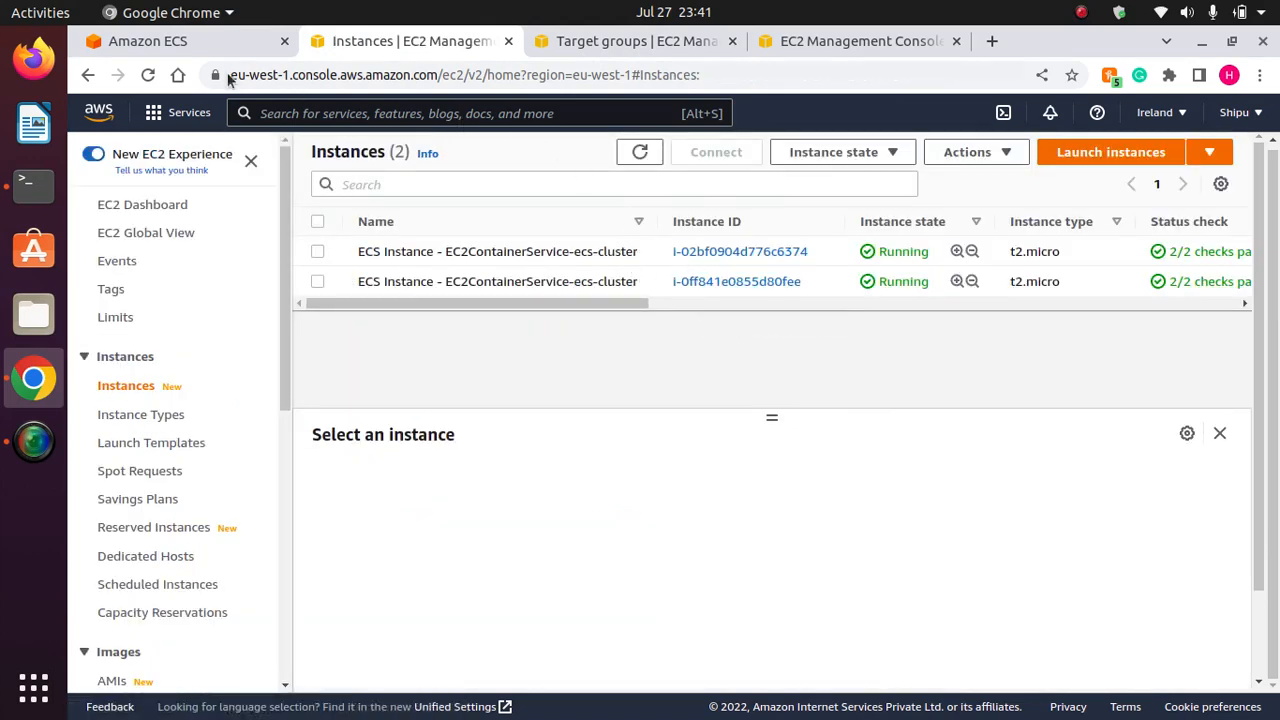
Switch to the terminal and clear the container listing from the screen.
click(172, 42)
click(33, 183)
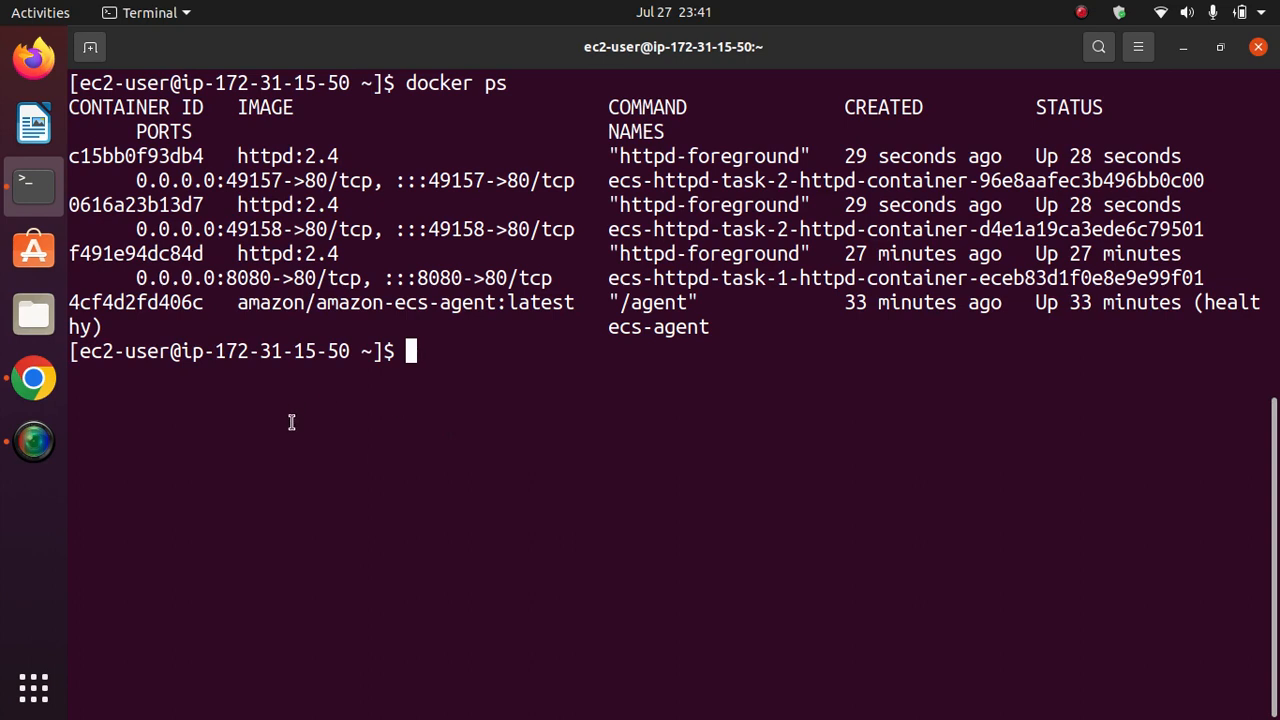
text(clear)
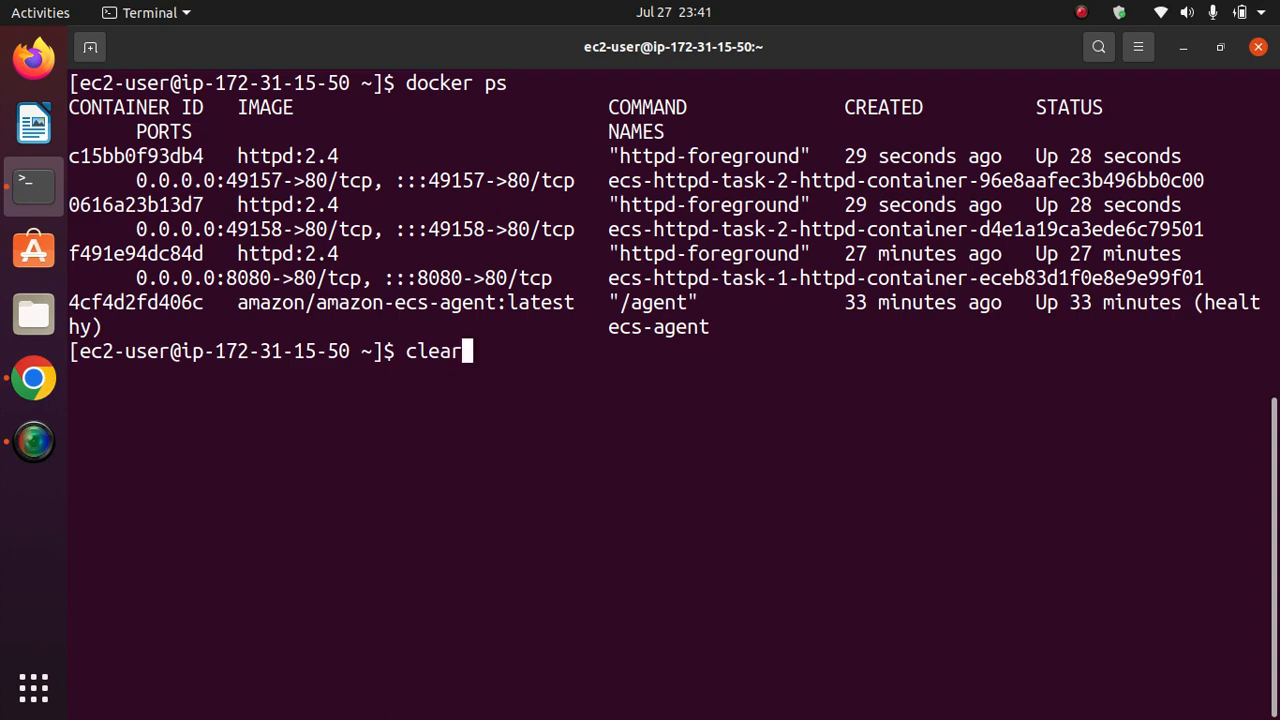
key(Return)
Switch to Chrome and open the security group of the first ECS instance in the EC2 instances list, down to its inbound rules.
click(20, 380)
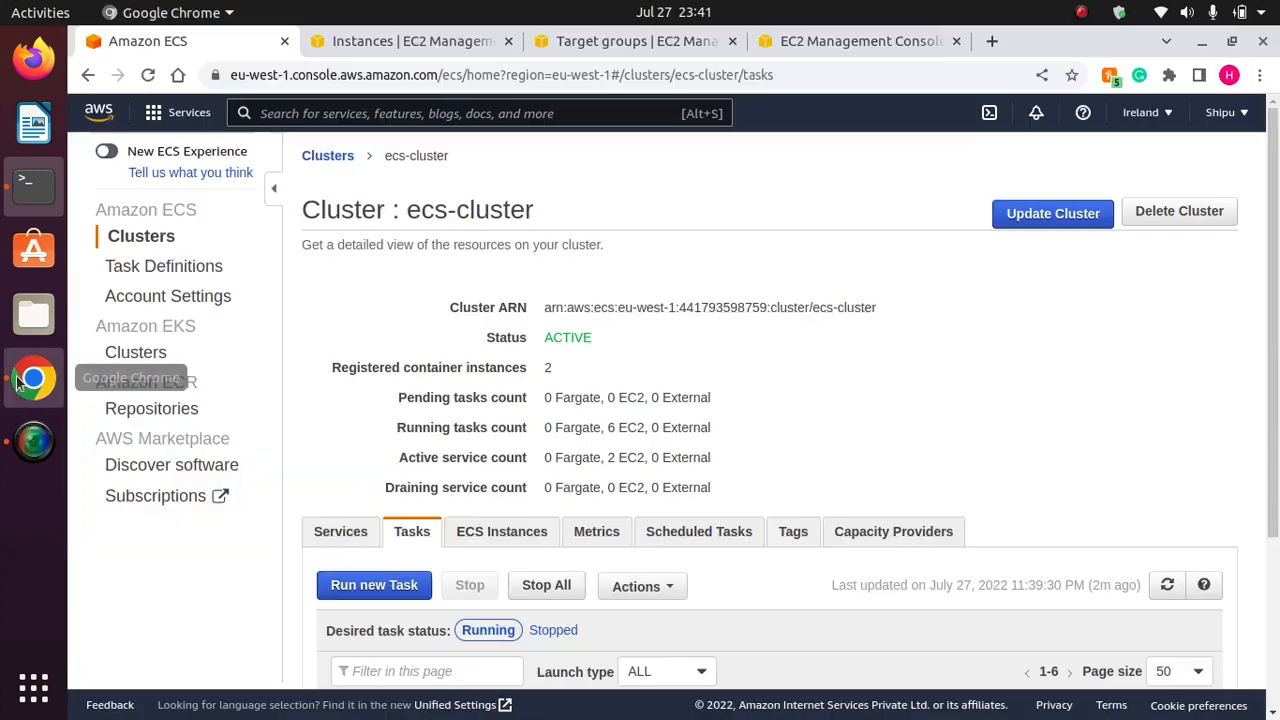
click(400, 41)
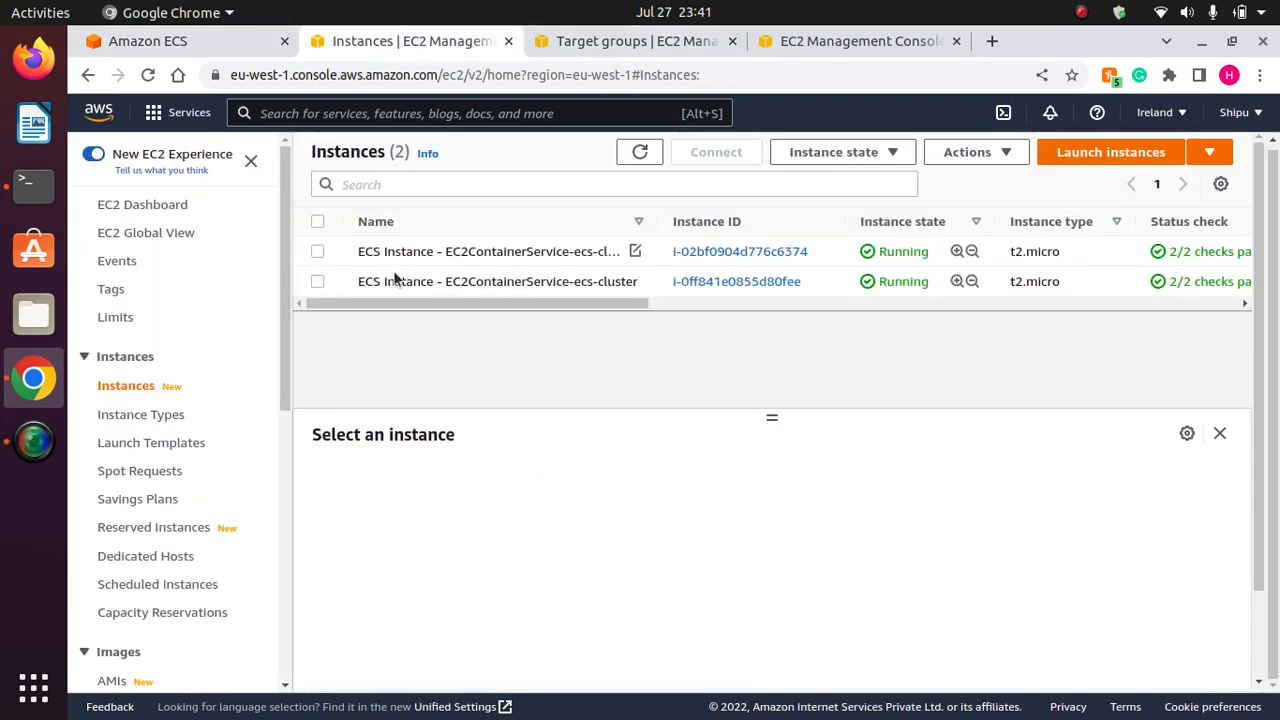
click(317, 252)
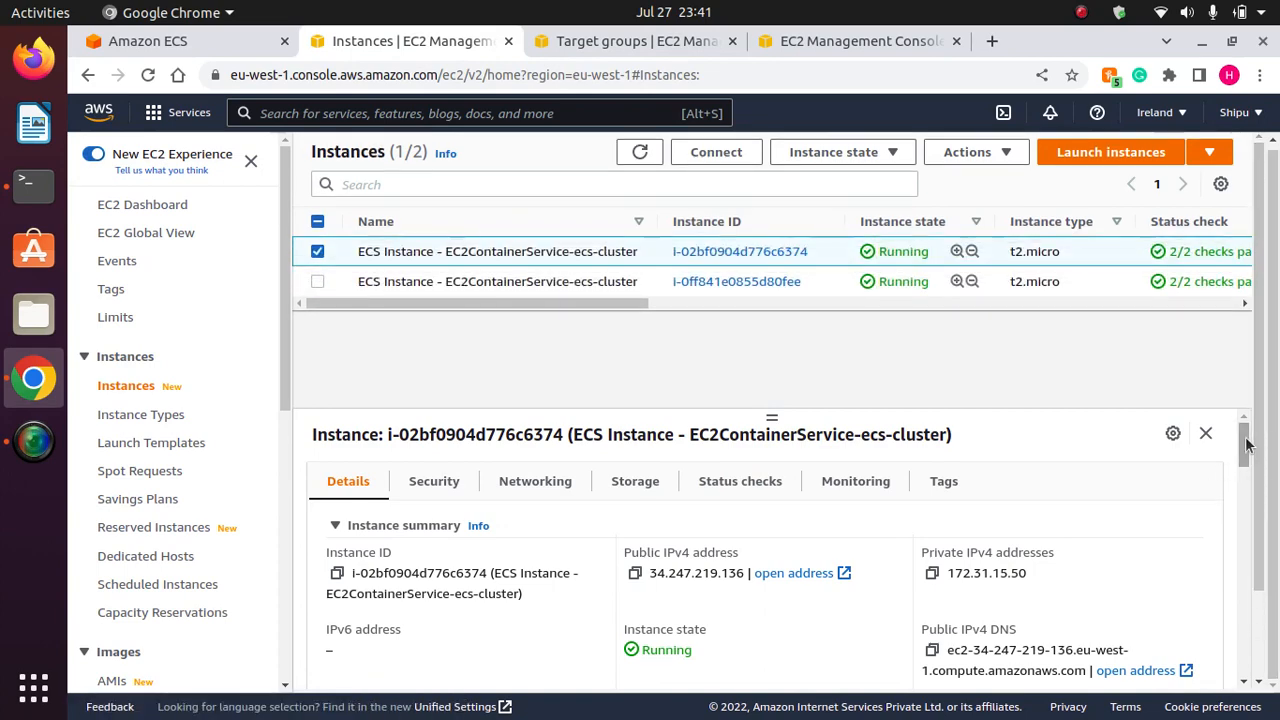
scroll(1248, 451, down, 2)
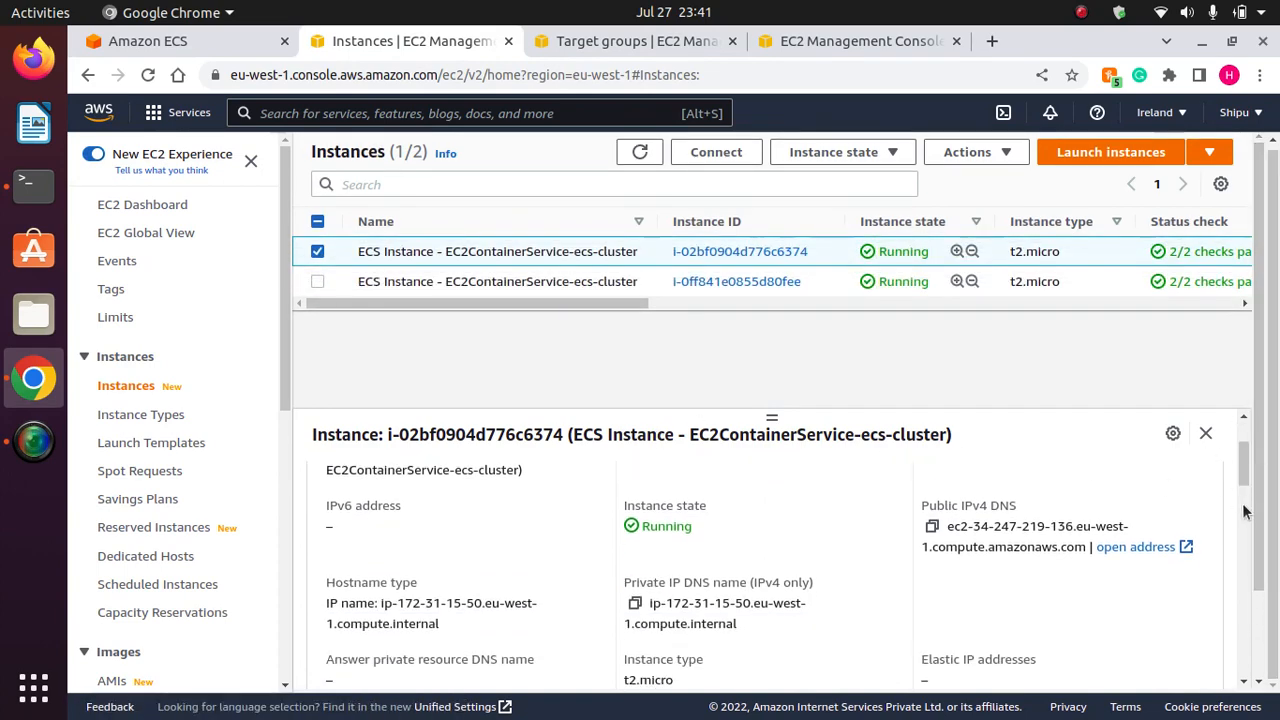
scroll(1246, 465, up, 2)
drag(785, 427, 761, 352)
click(450, 442)
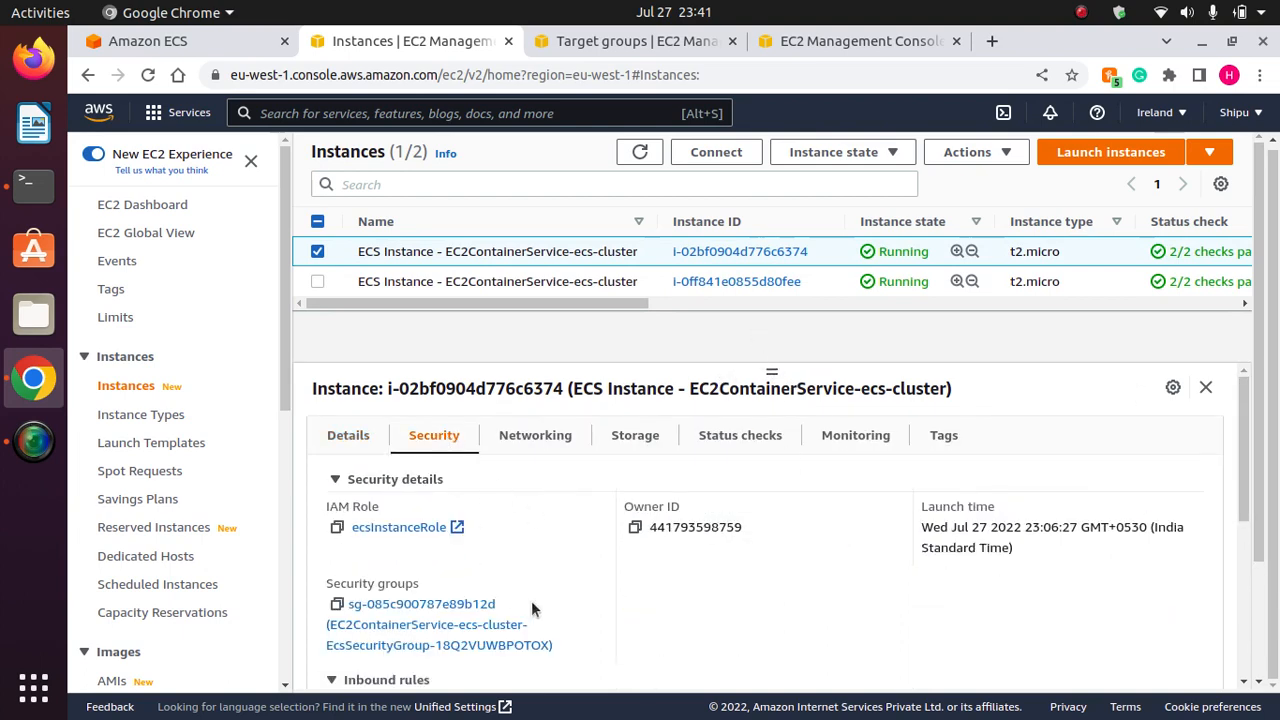
click(438, 628)
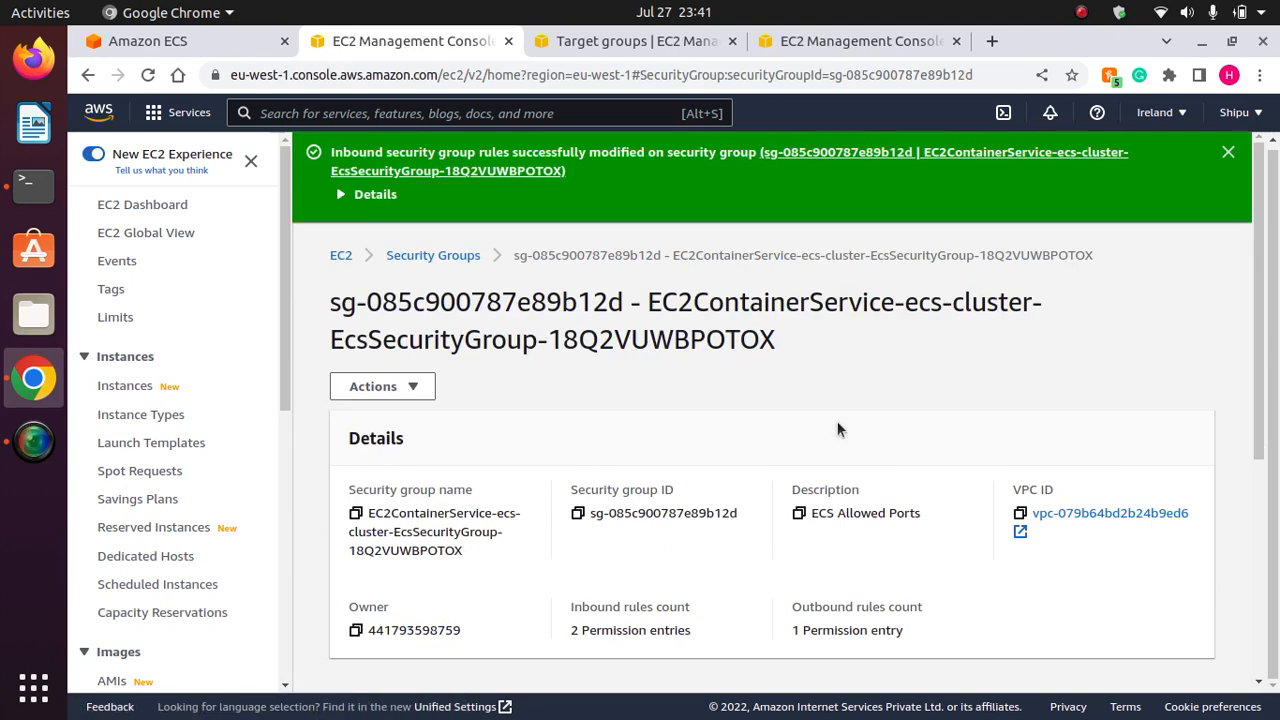
scroll(1240, 536, down, 5)
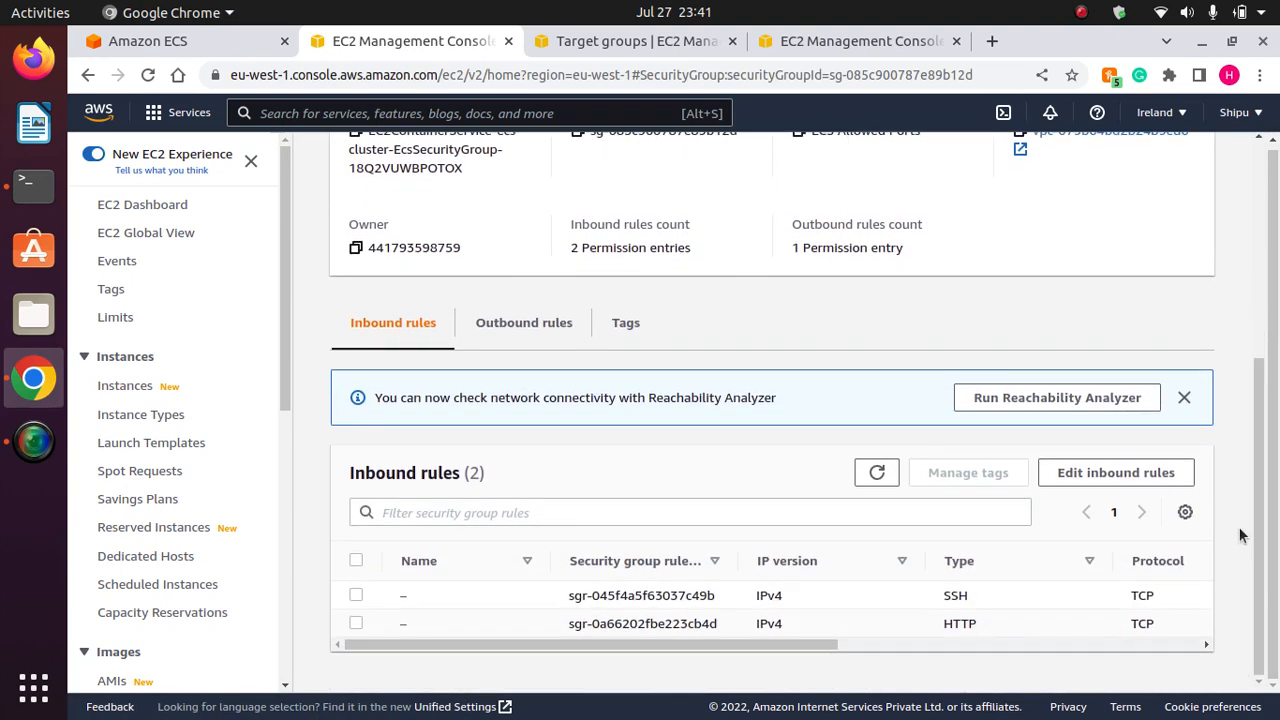
Edit the inbound rules, adding an All traffic rule with the alb-sg security group as its custom source.
click(1087, 471)
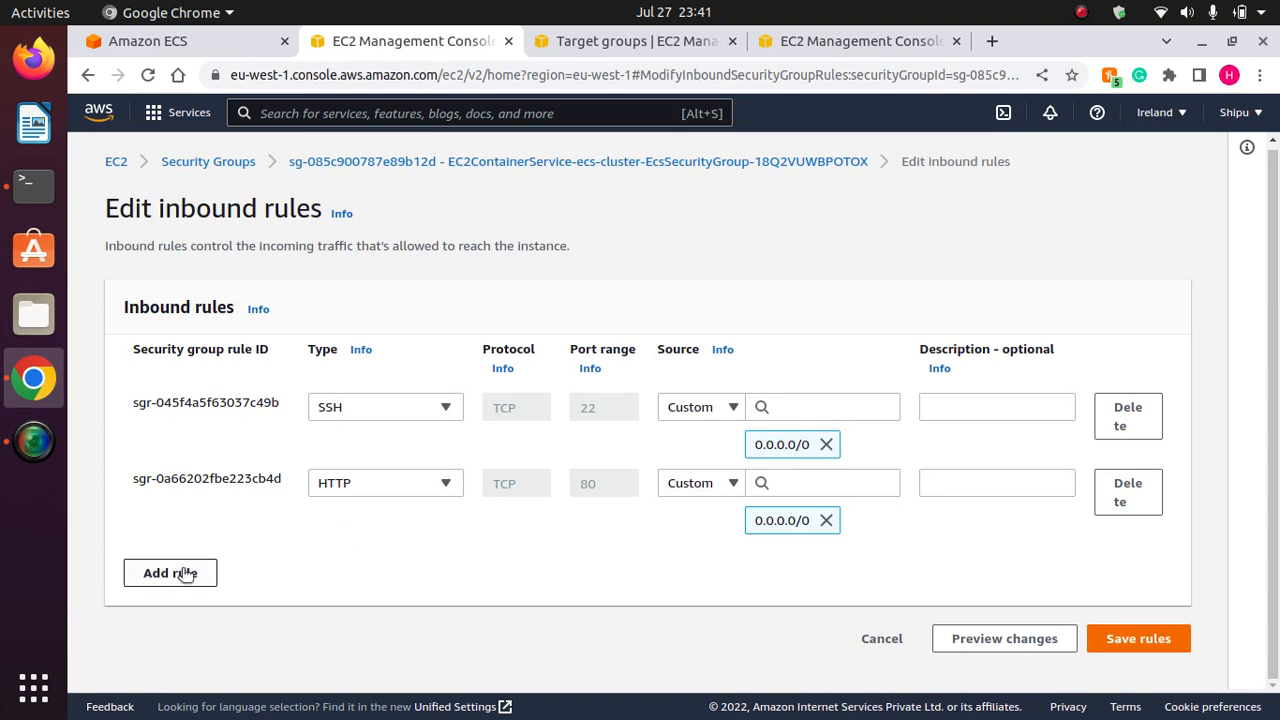
click(180, 572)
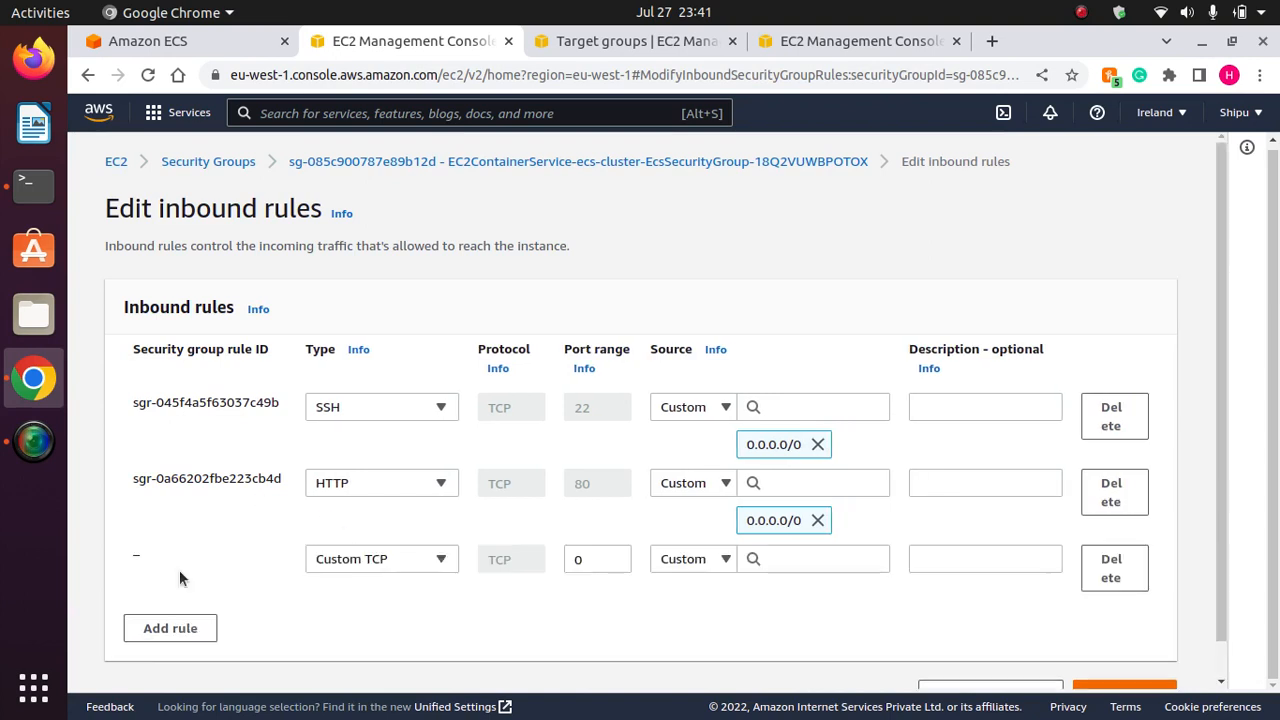
click(400, 559)
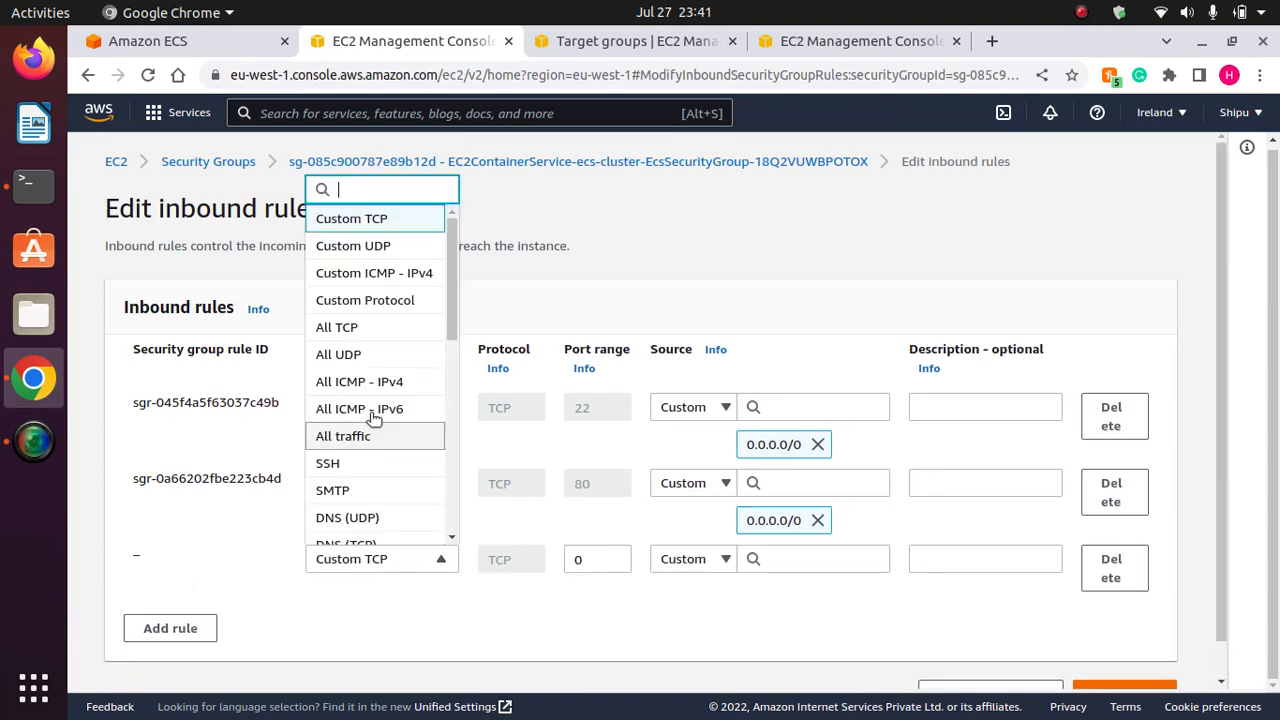
click(349, 440)
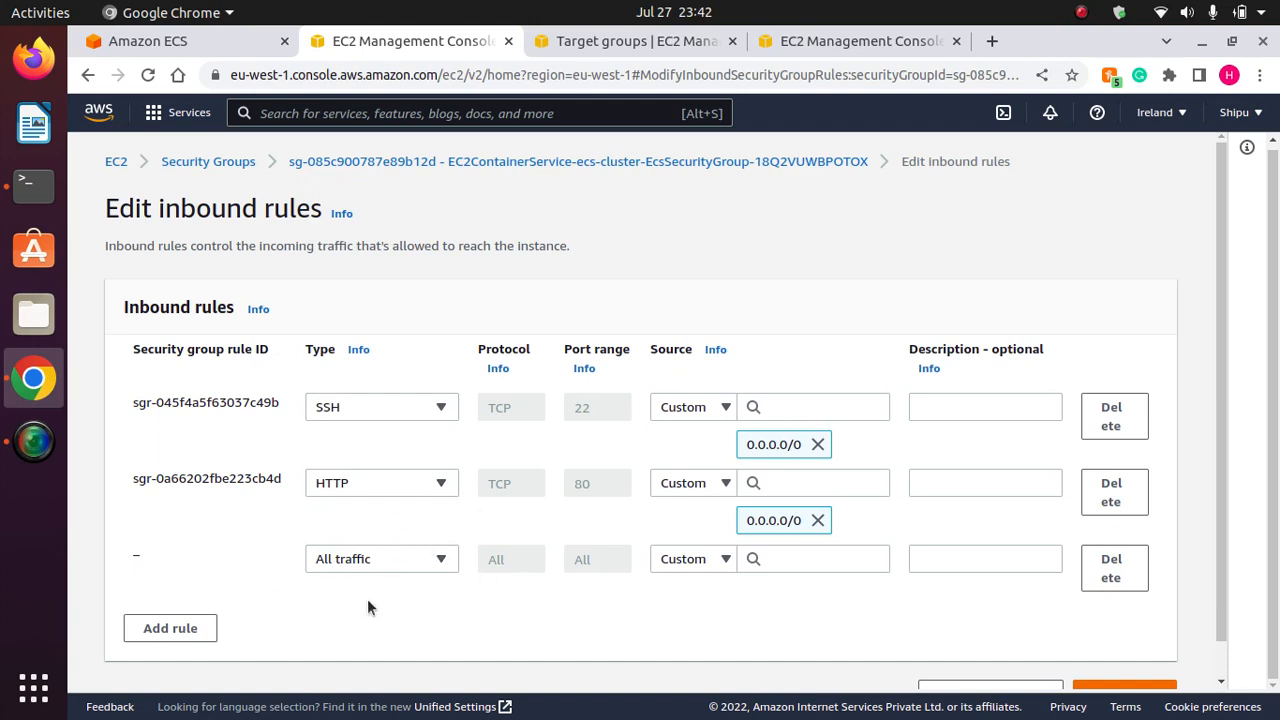
click(784, 563)
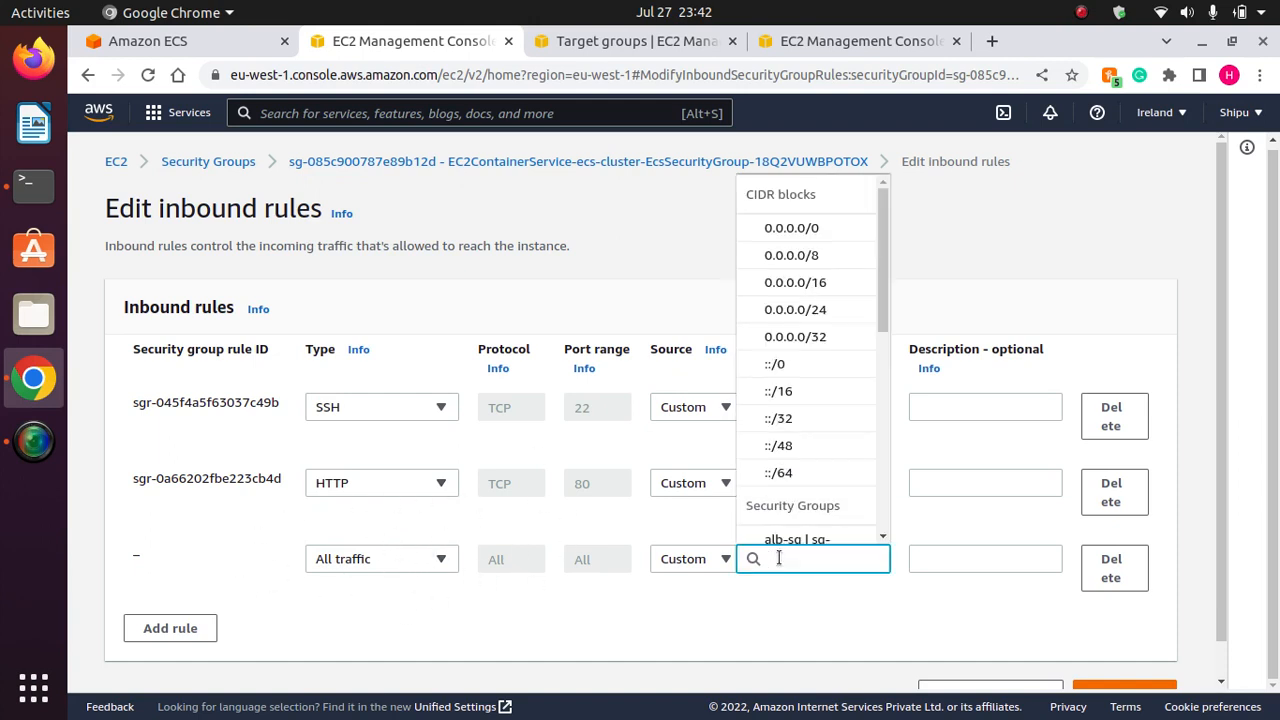
text(alb)
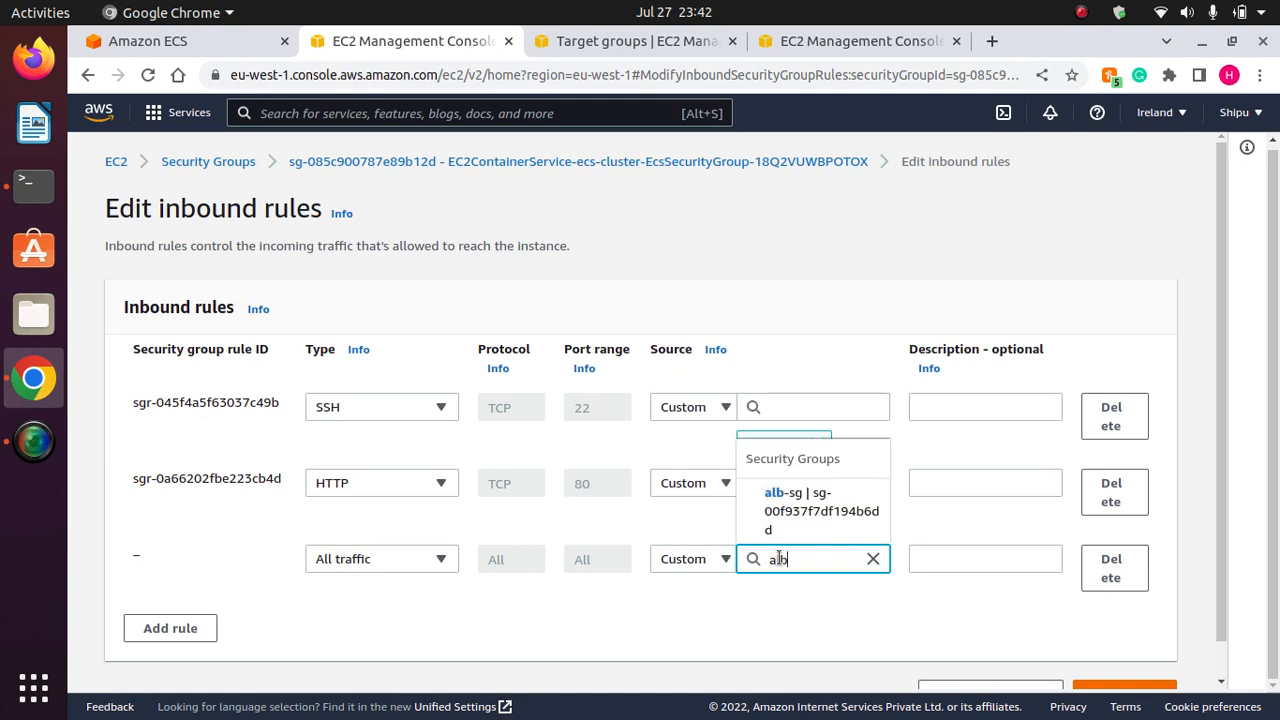
click(801, 508)
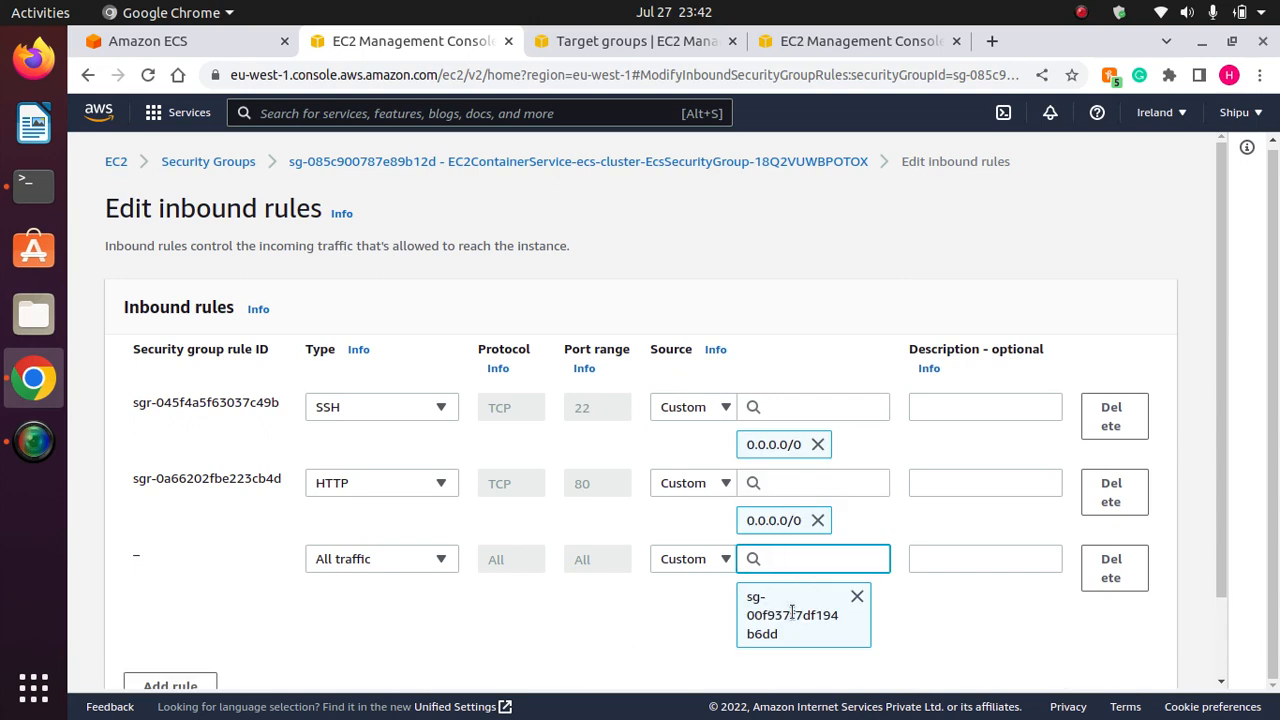
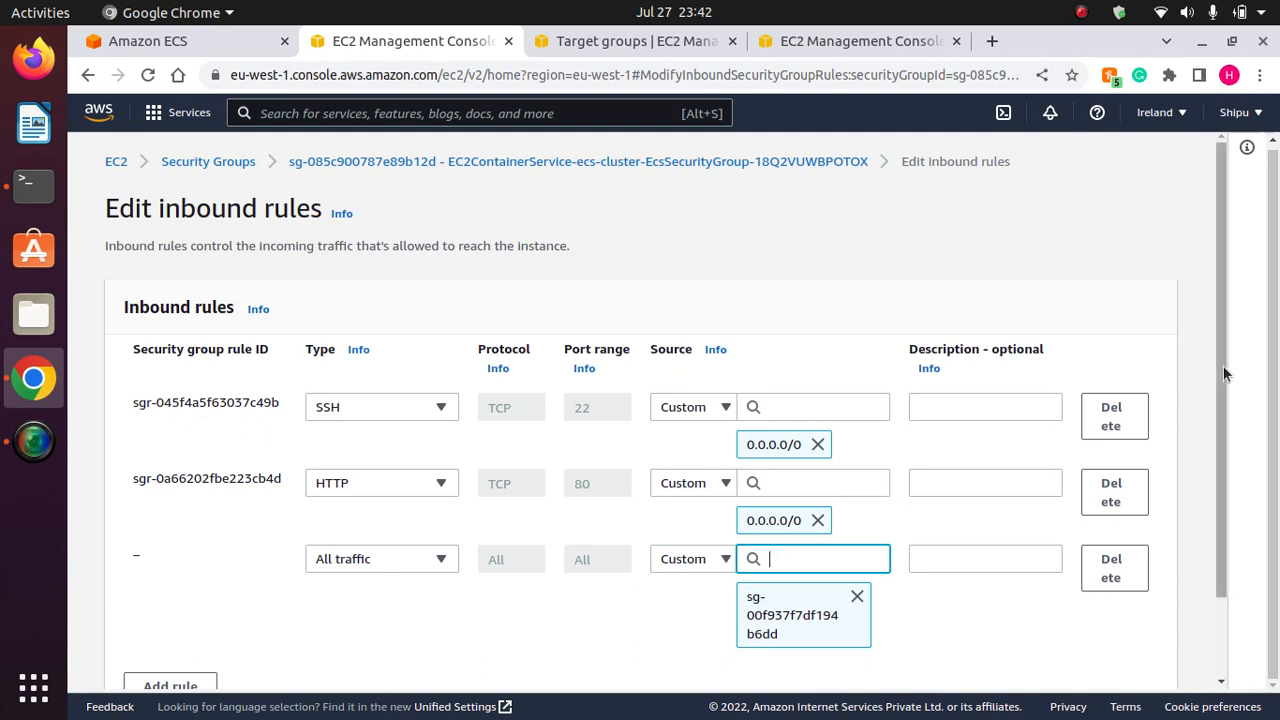
Describe the new rule as "allow all traffic to load balancer", save the inbound rules, and check the updated rule list.
scroll(1214, 517, down, 2)
click(956, 468)
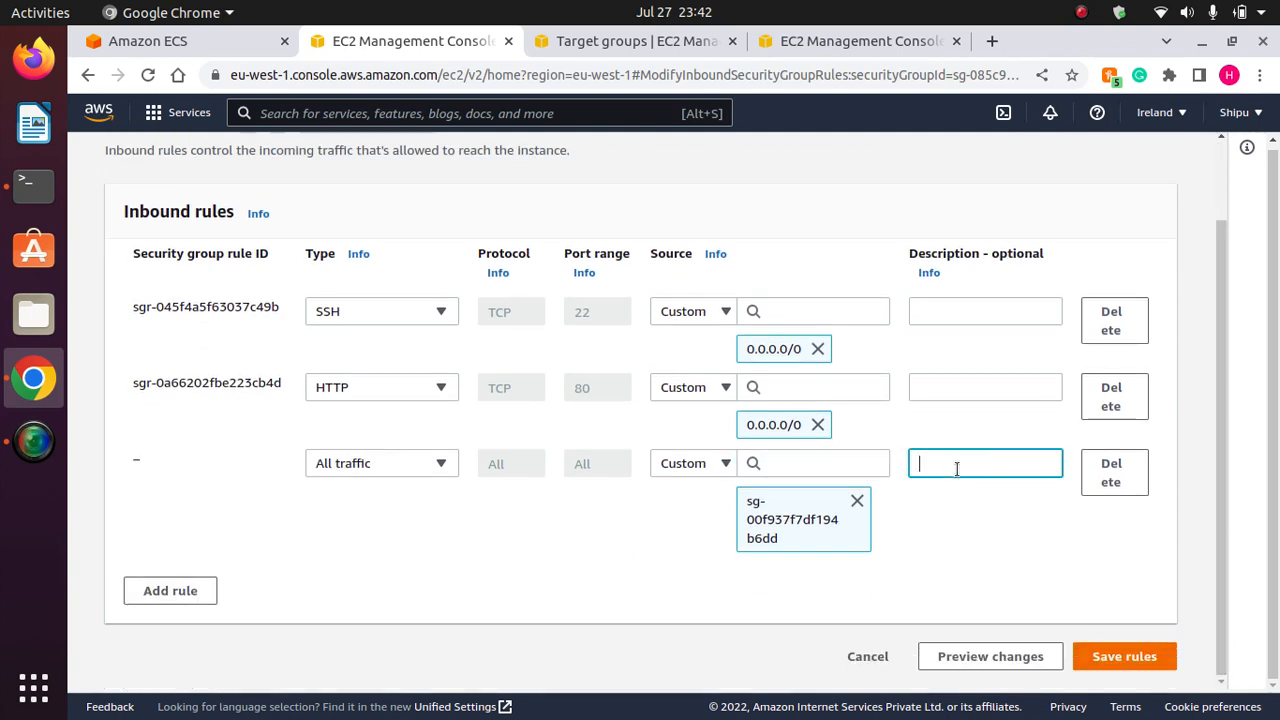
text(allow)
text( all tr)
text(affic to load ba)
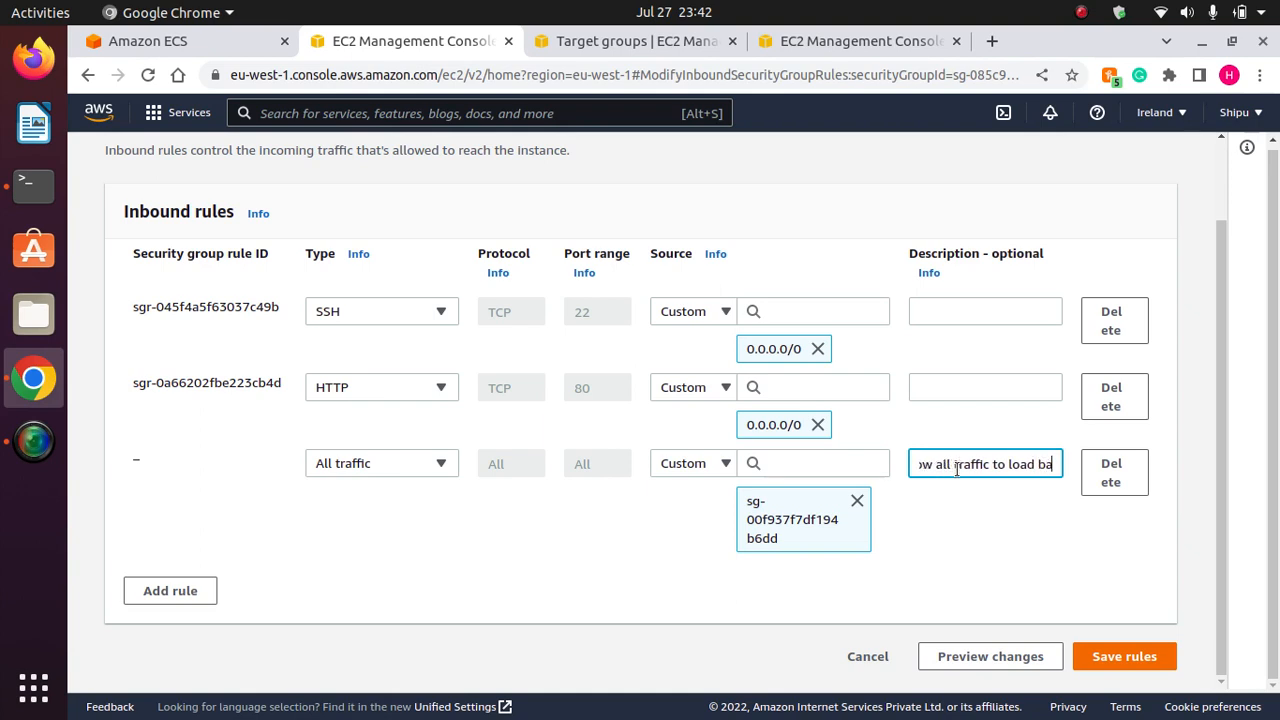
text(lancer)
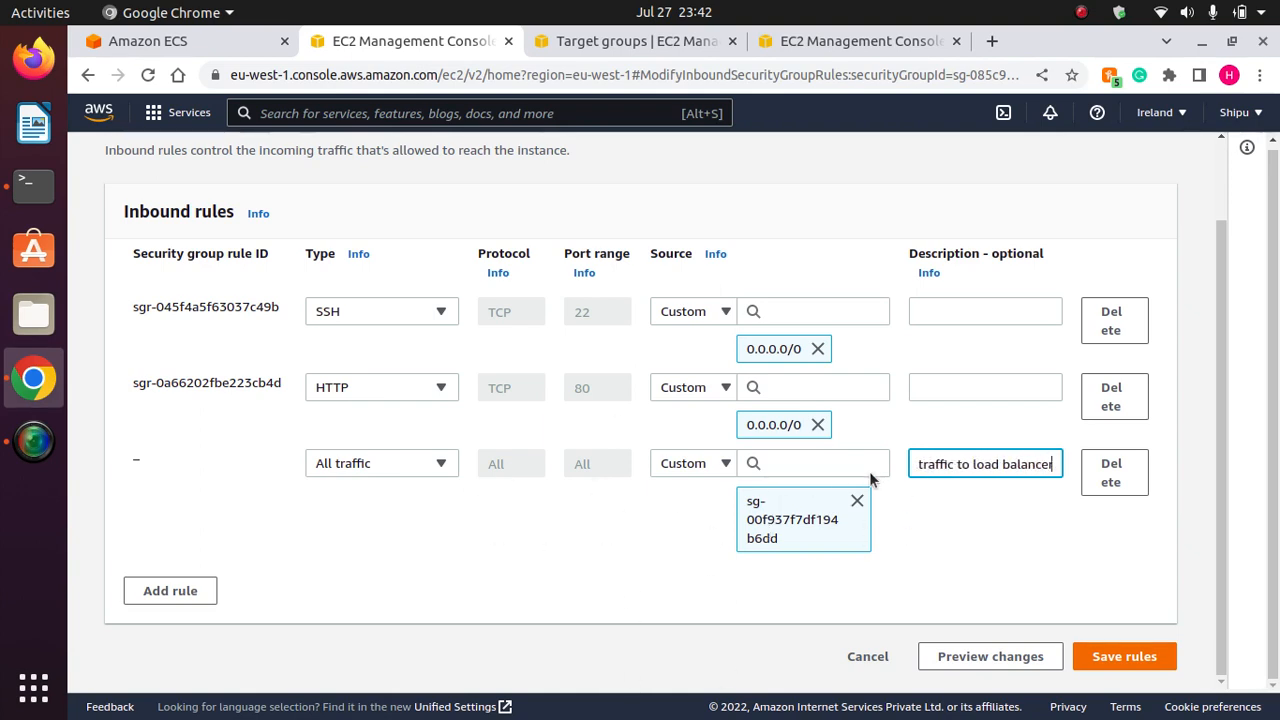
click(950, 534)
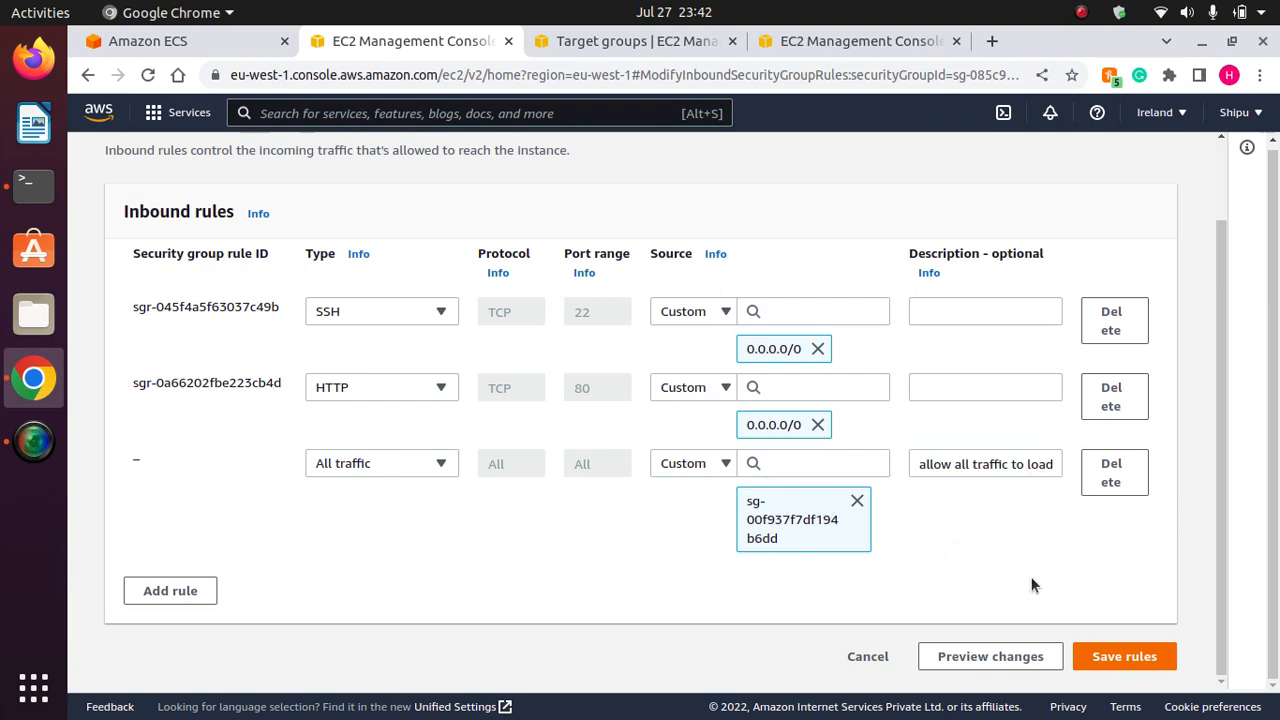
click(1135, 660)
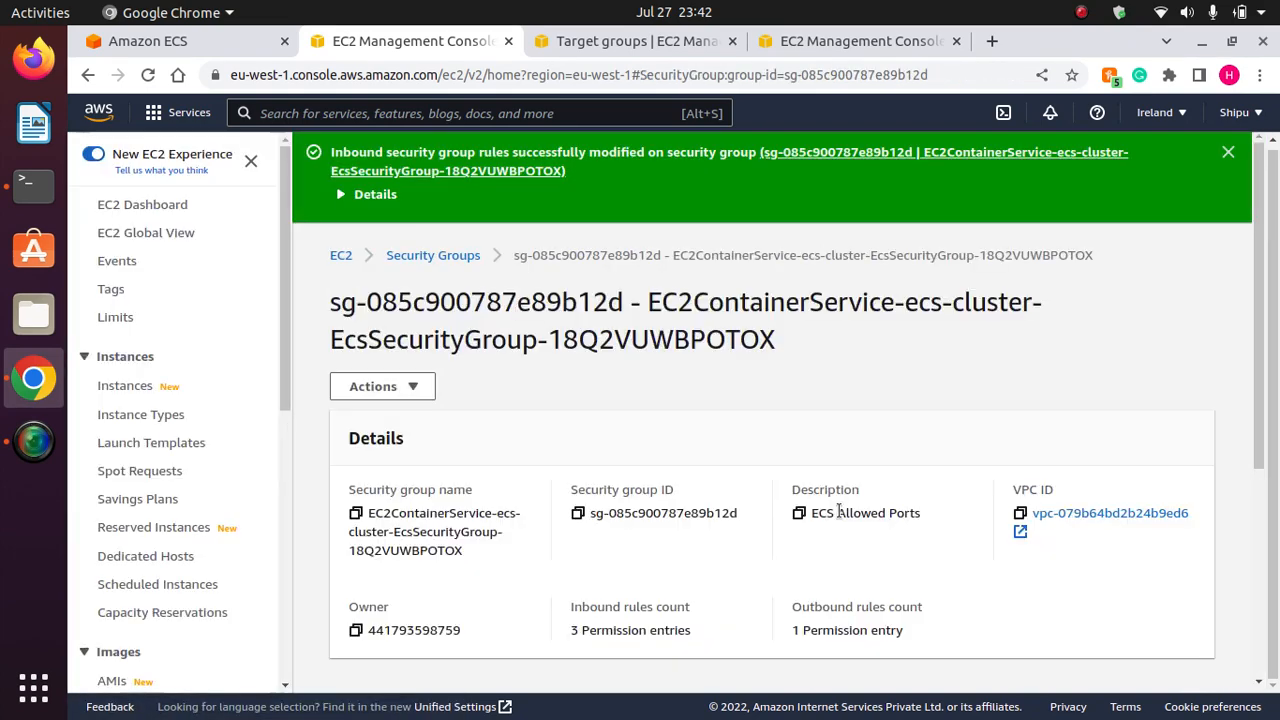
scroll(1255, 590, down, 5)
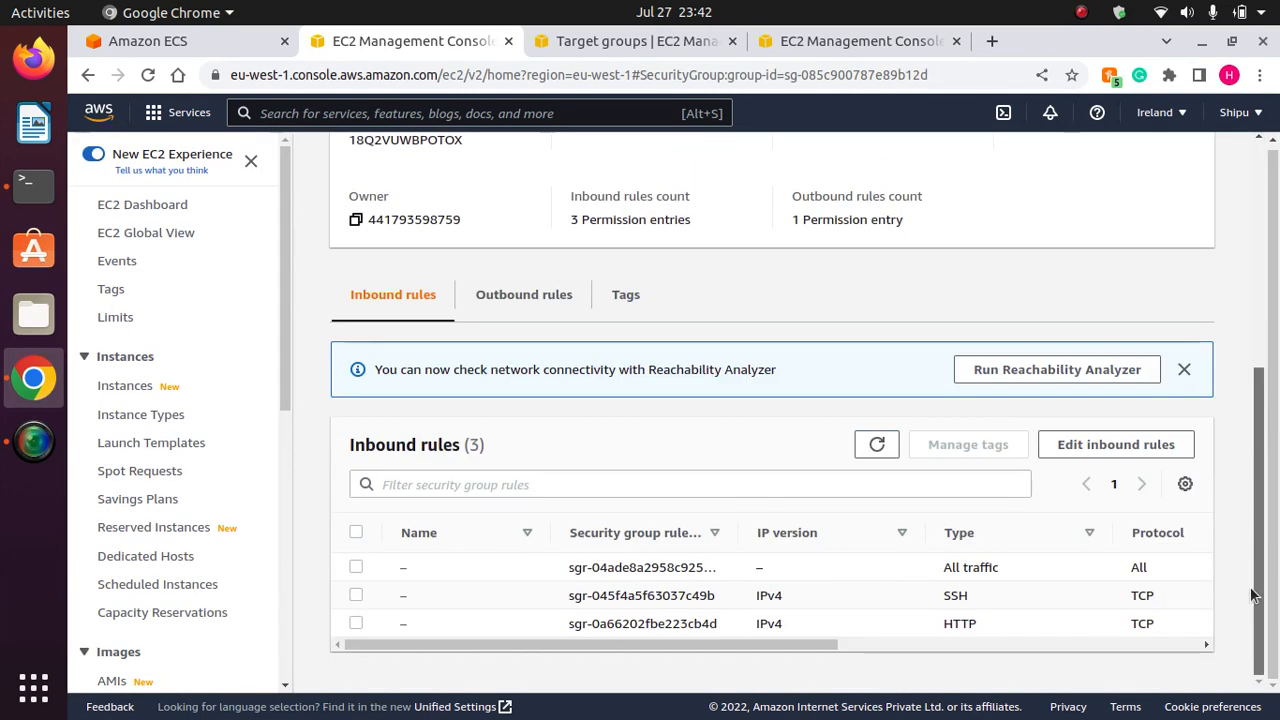
drag(1258, 577, 1246, 316)
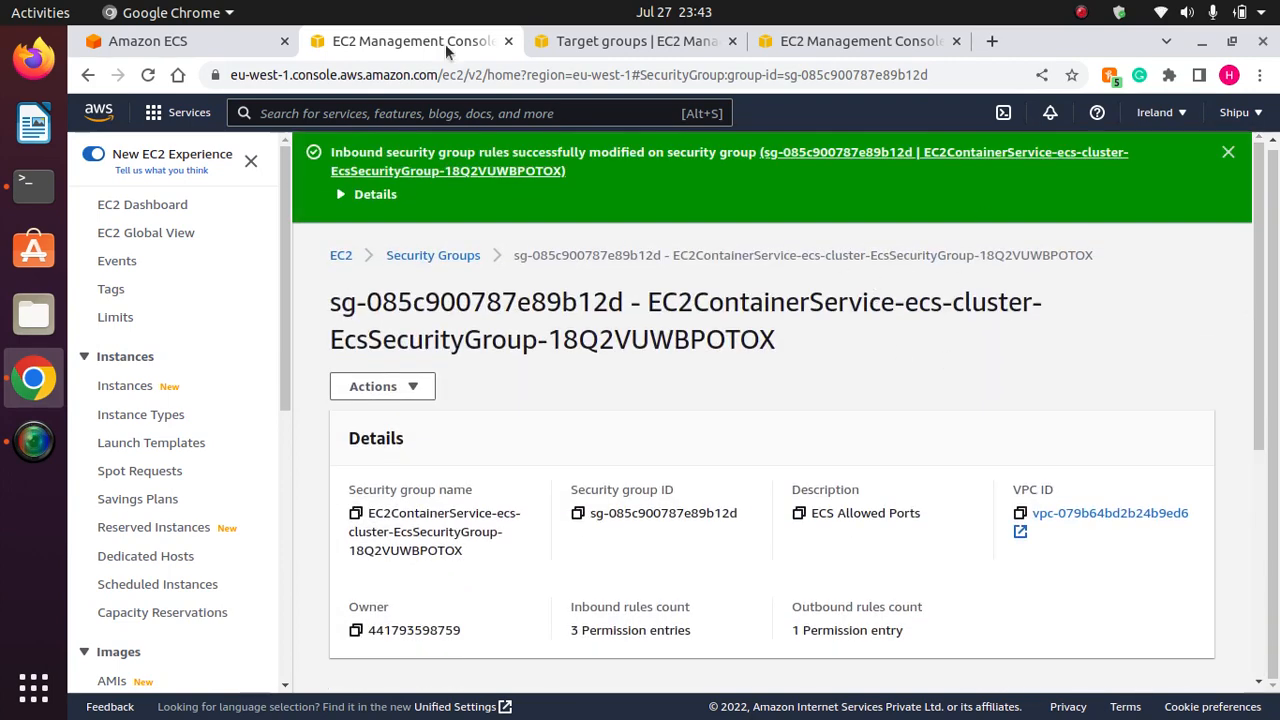
Open the ecs-alb load balancer's description in the EC2 console and copy its DNS name.
click(160, 41)
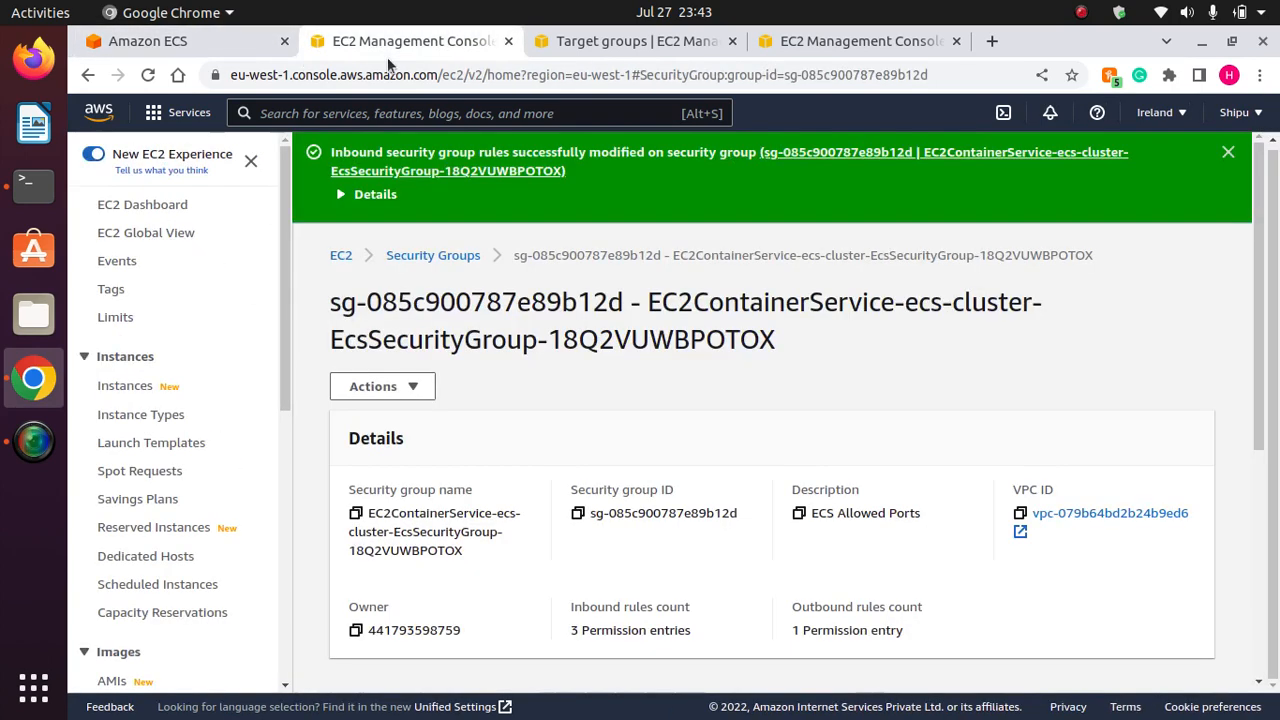
click(395, 42)
drag(279, 250, 276, 571)
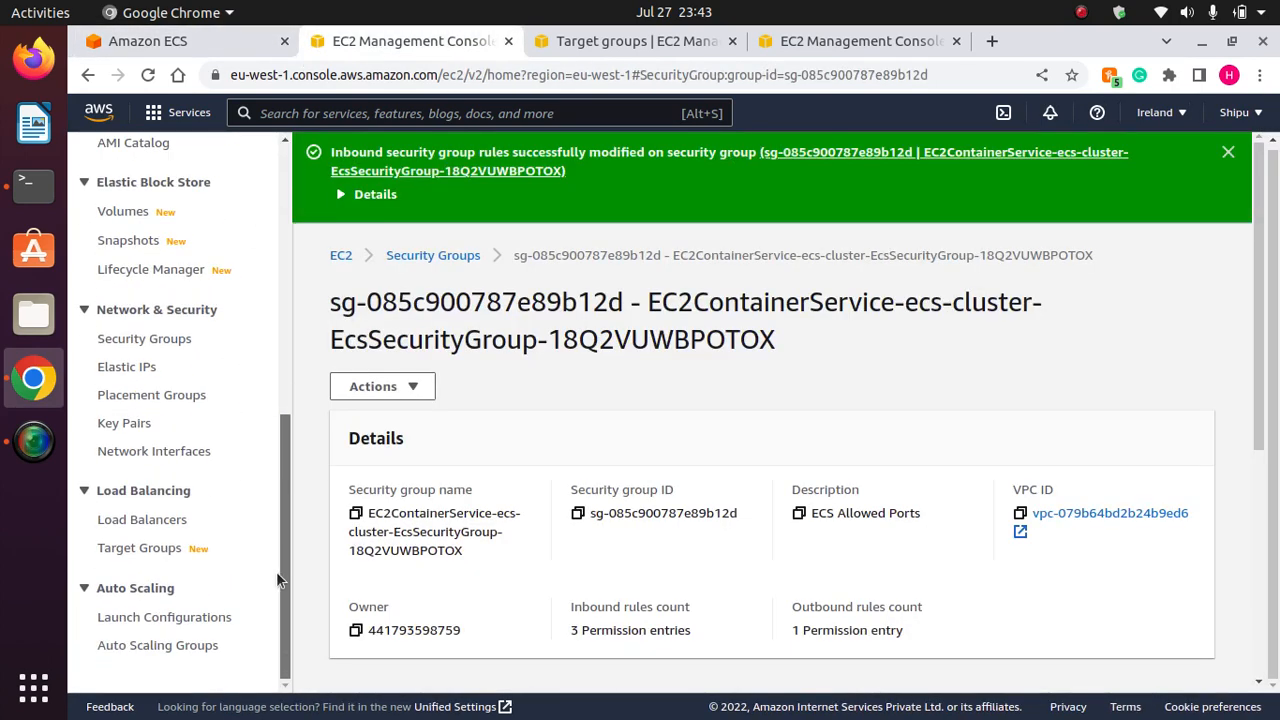
click(142, 519)
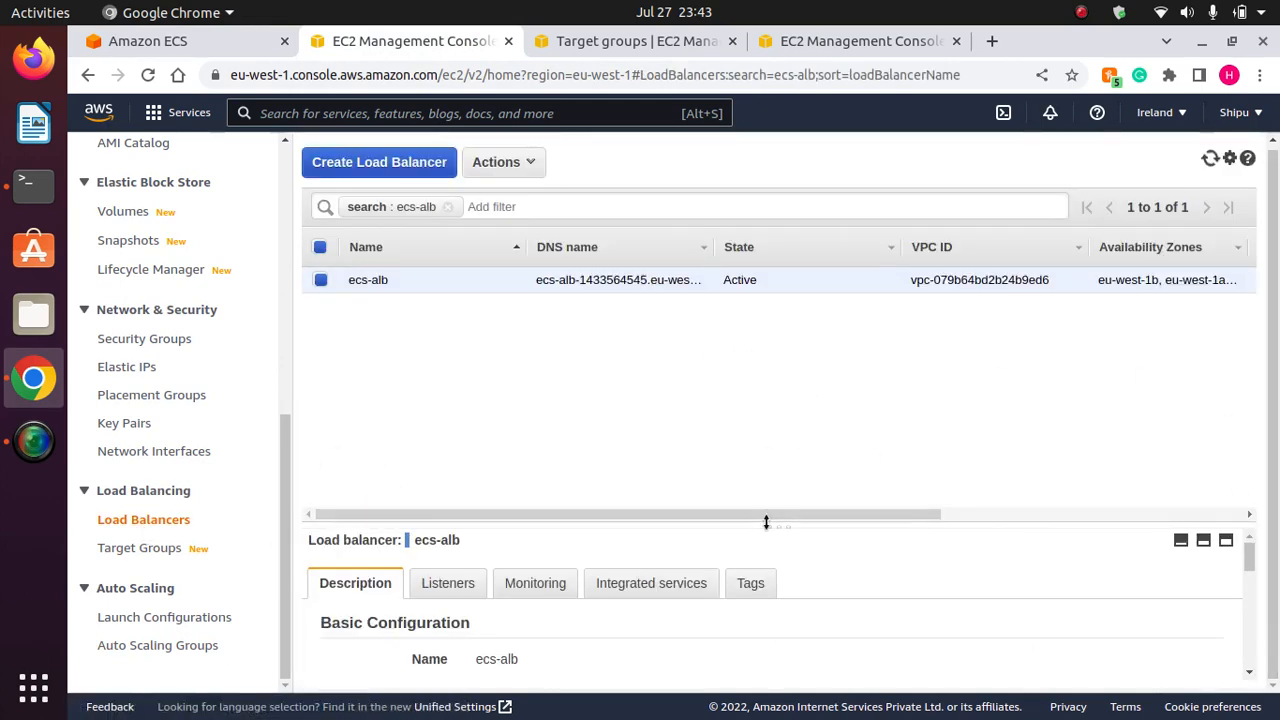
drag(766, 522, 648, 356)
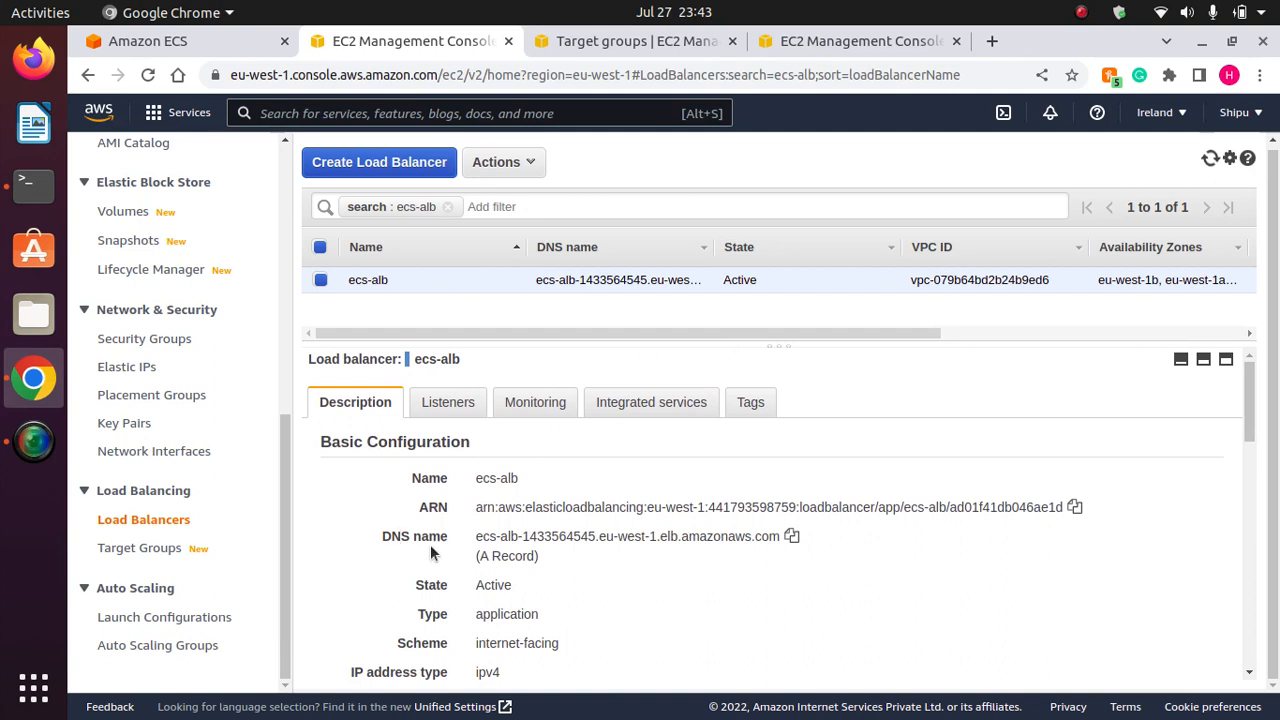
drag(373, 512, 374, 517)
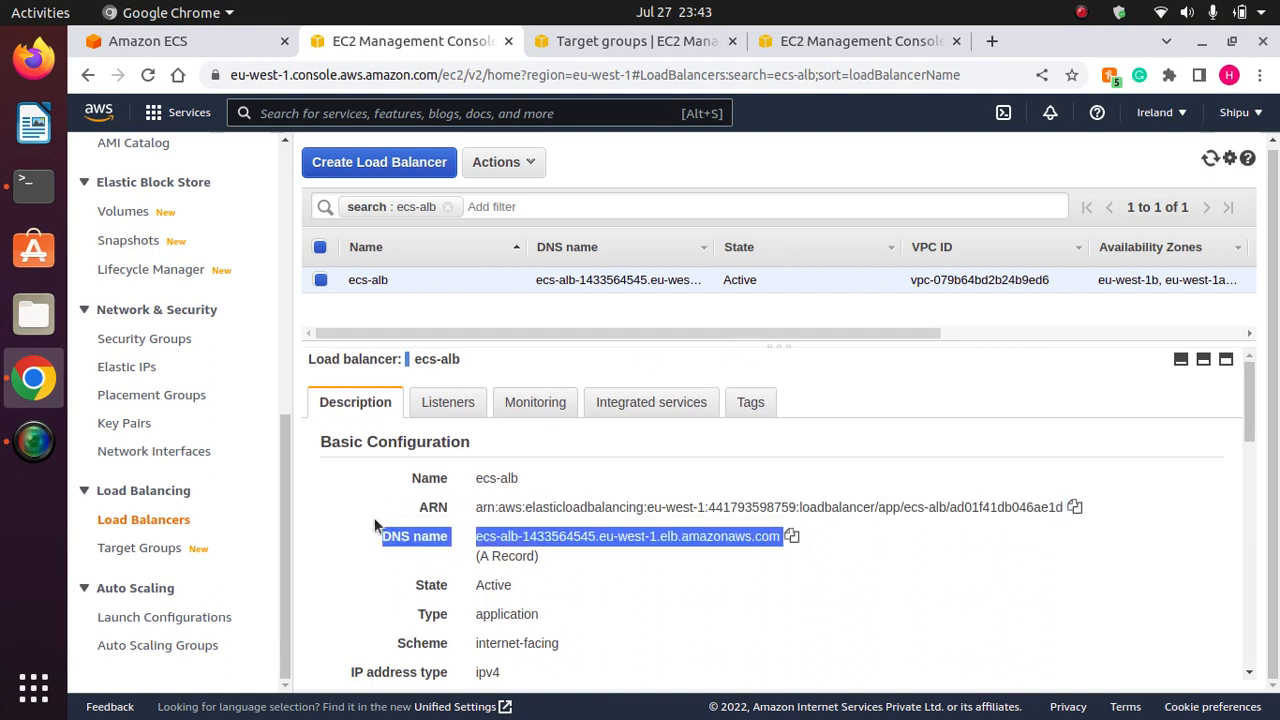
click(791, 536)
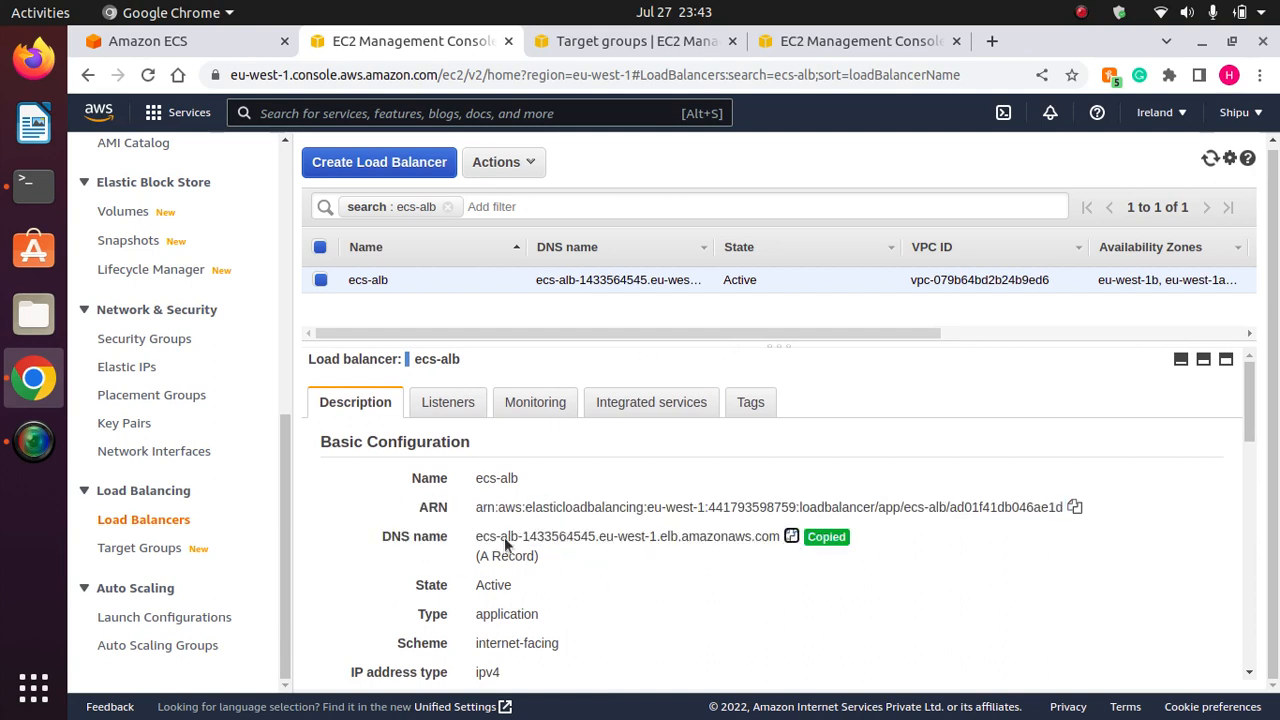
Switch to Firefox and load the page at the copied ecs-alb DNS name.
click(991, 41)
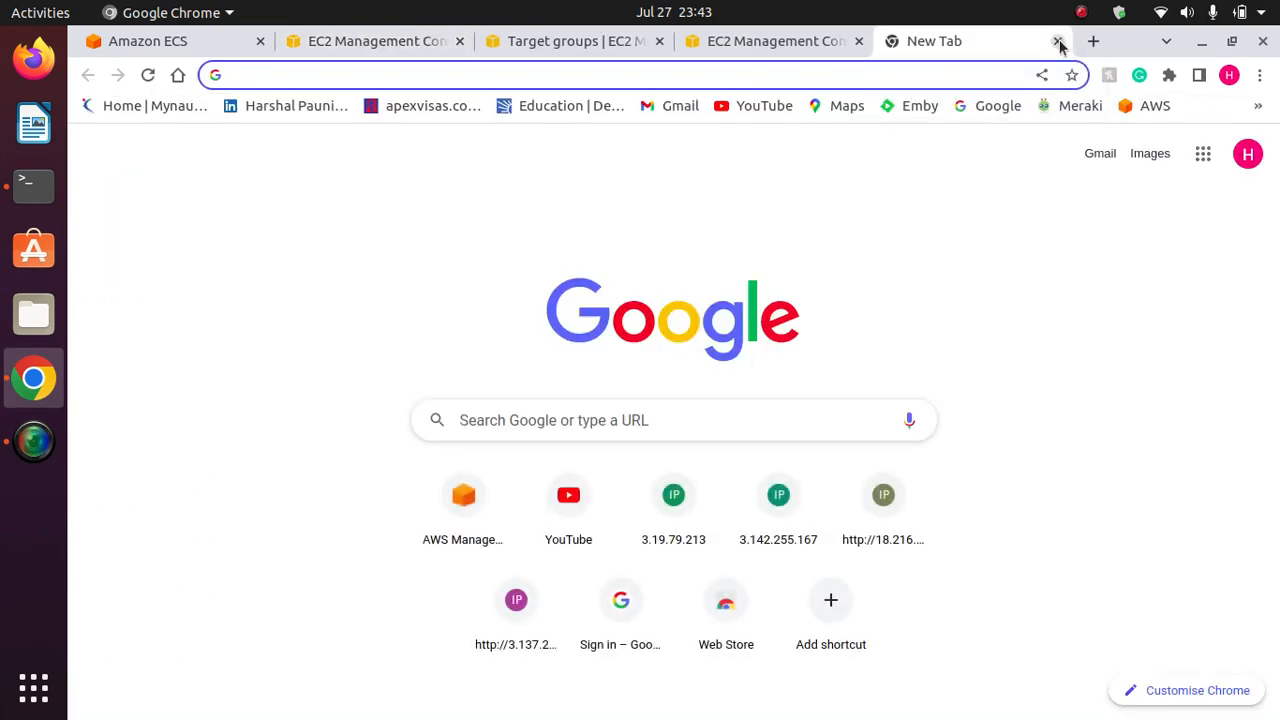
click(1057, 41)
click(33, 60)
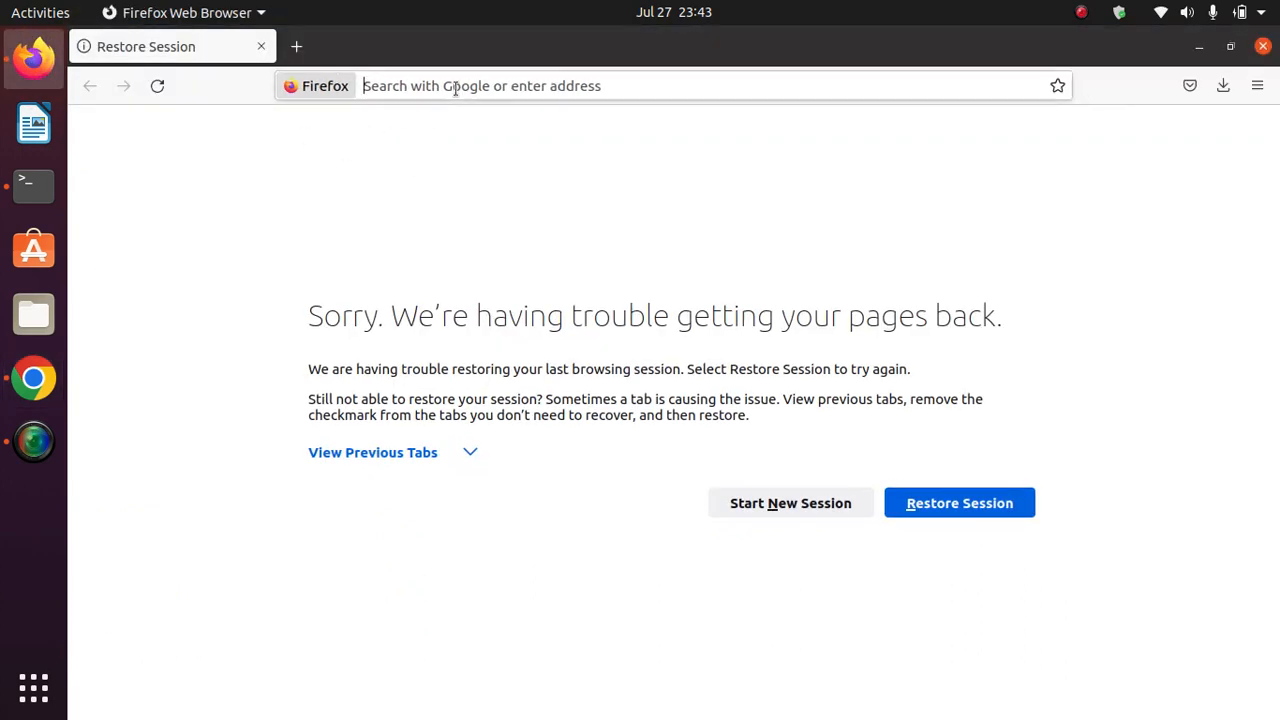
click(455, 88)
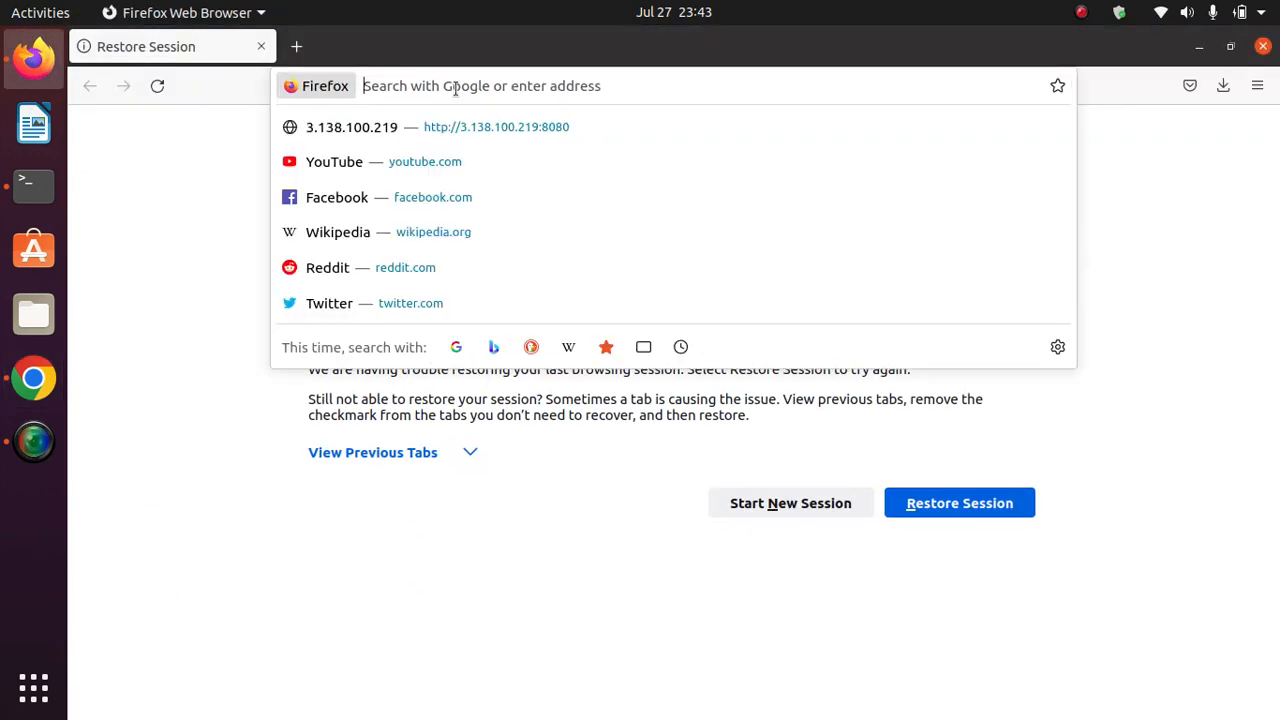
right_click(455, 88)
click(517, 196)
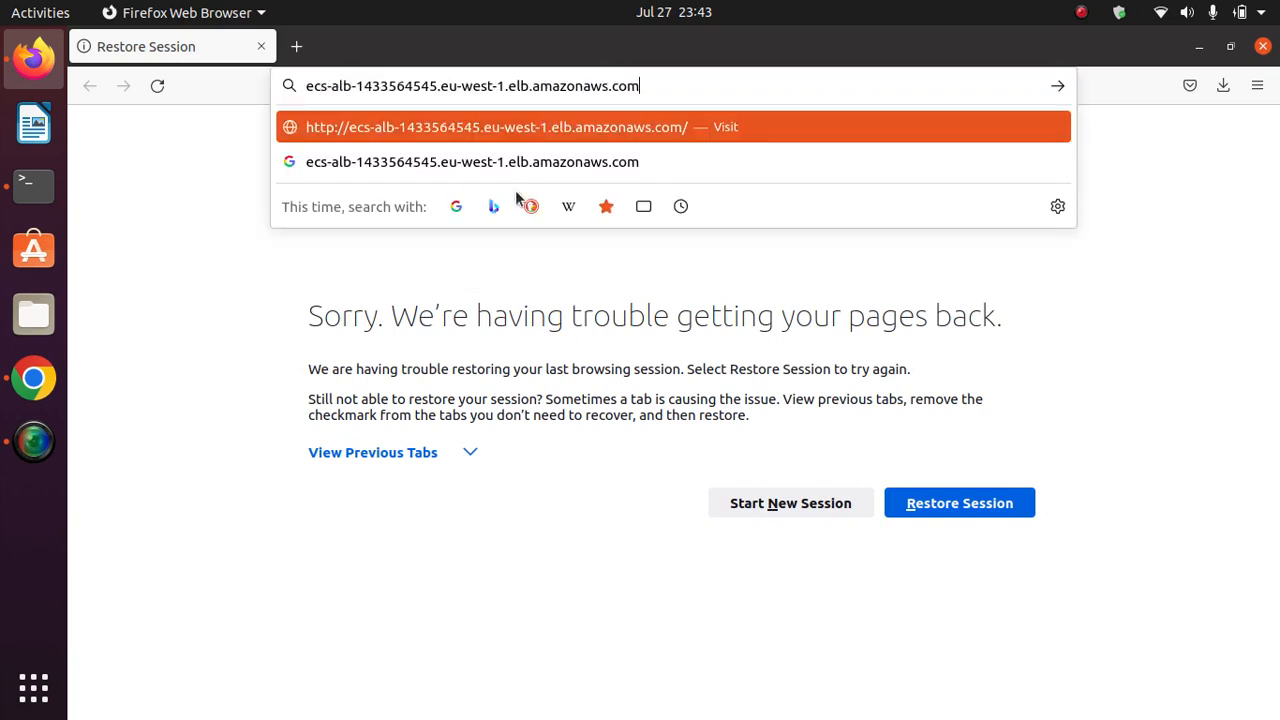
key(Return)
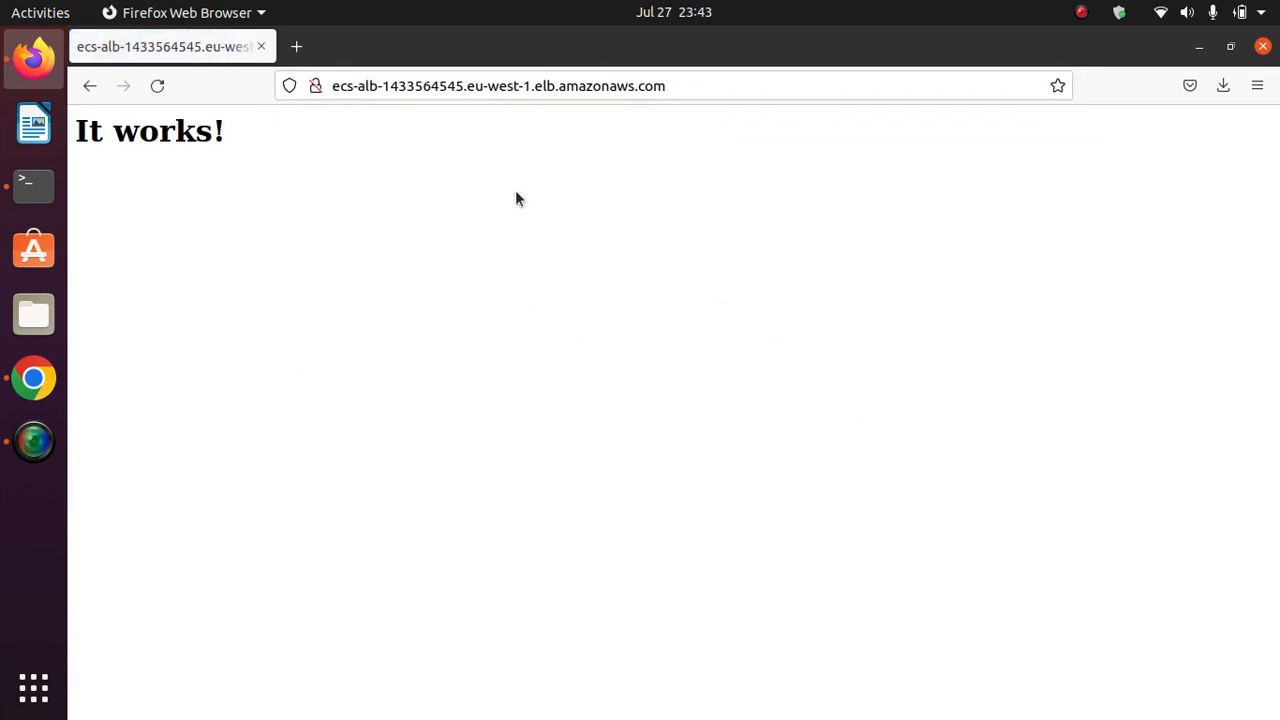
Check the text on the loaded page, switch to Chrome, and open the EC2 instances list.
drag(225, 181, 72, 135)
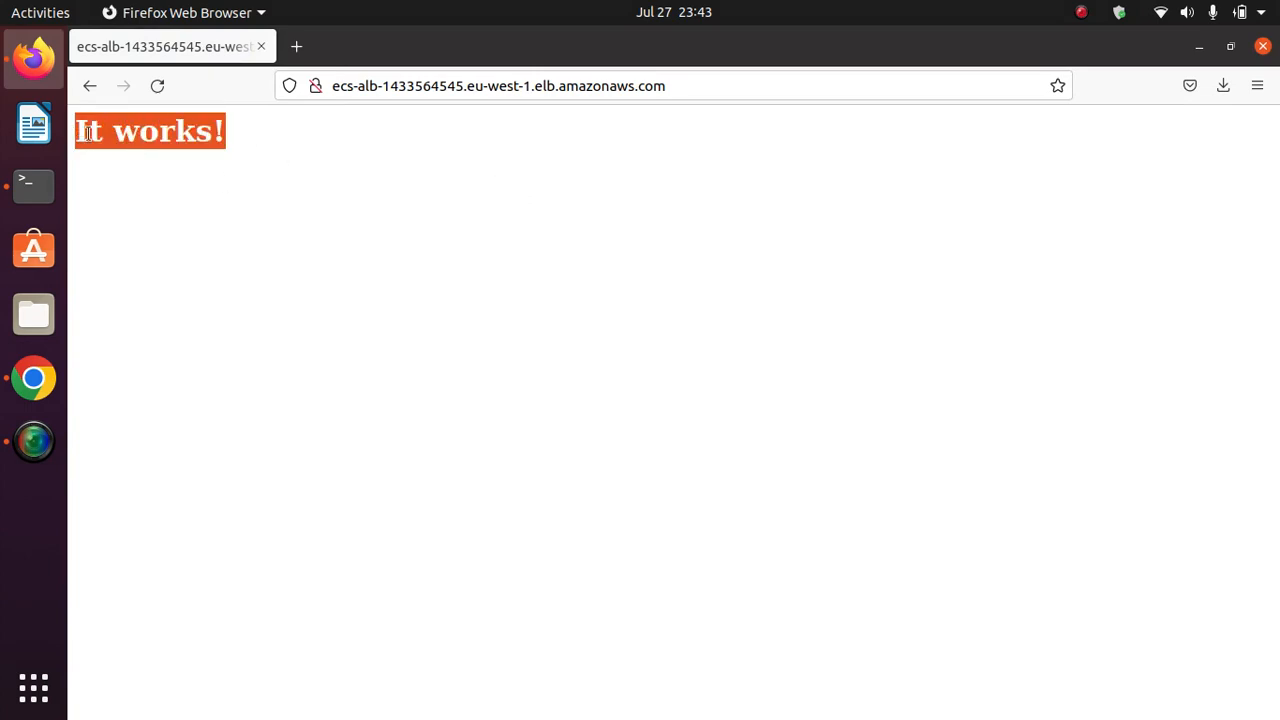
click(334, 176)
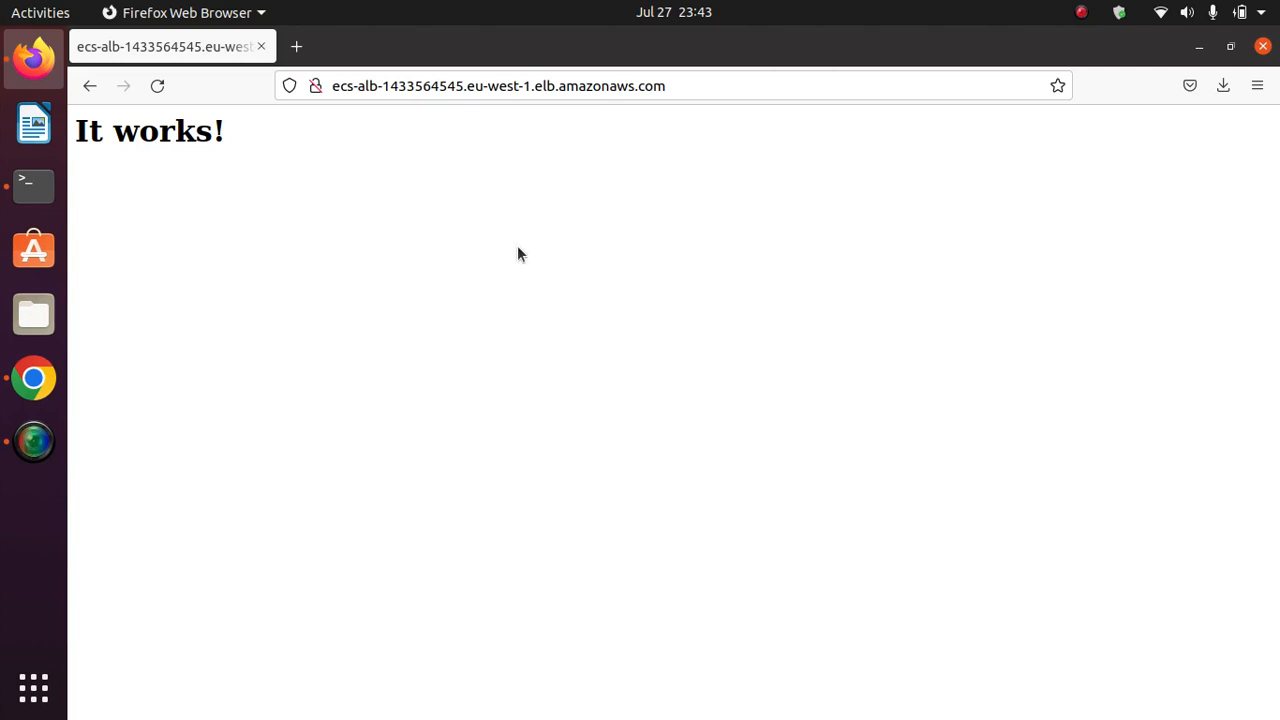
click(33, 378)
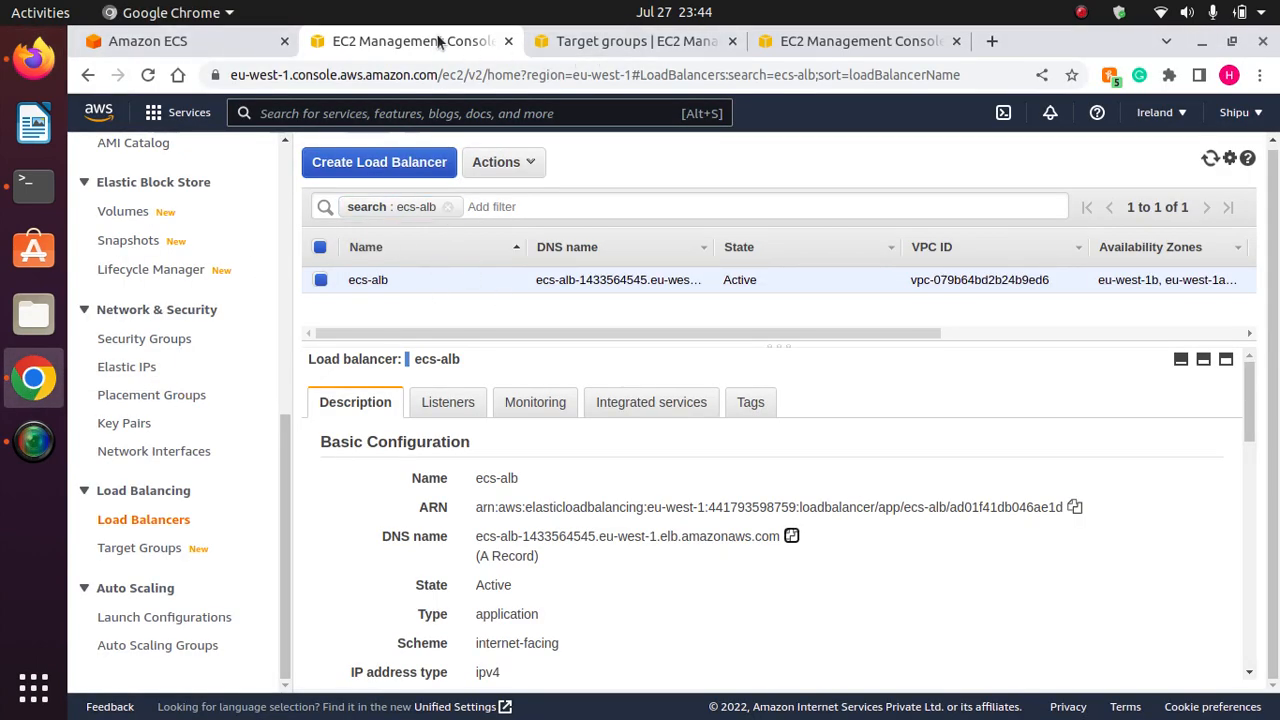
drag(290, 402, 300, 150)
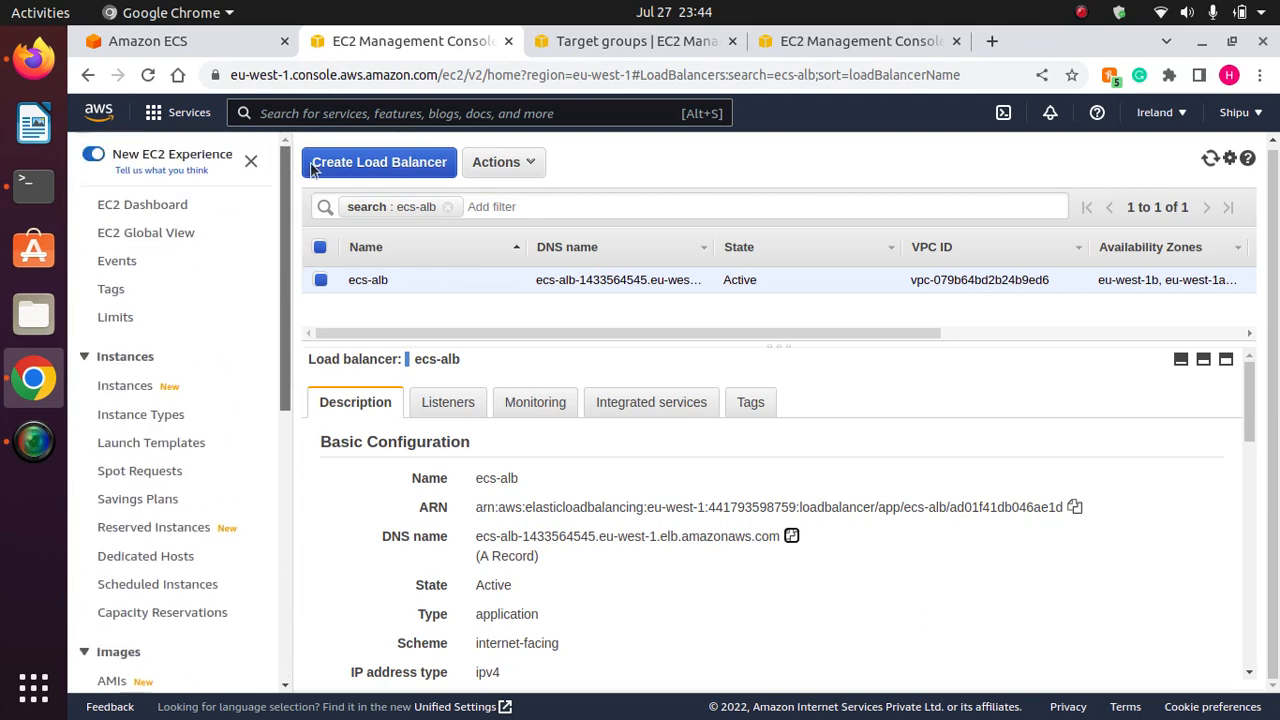
click(134, 385)
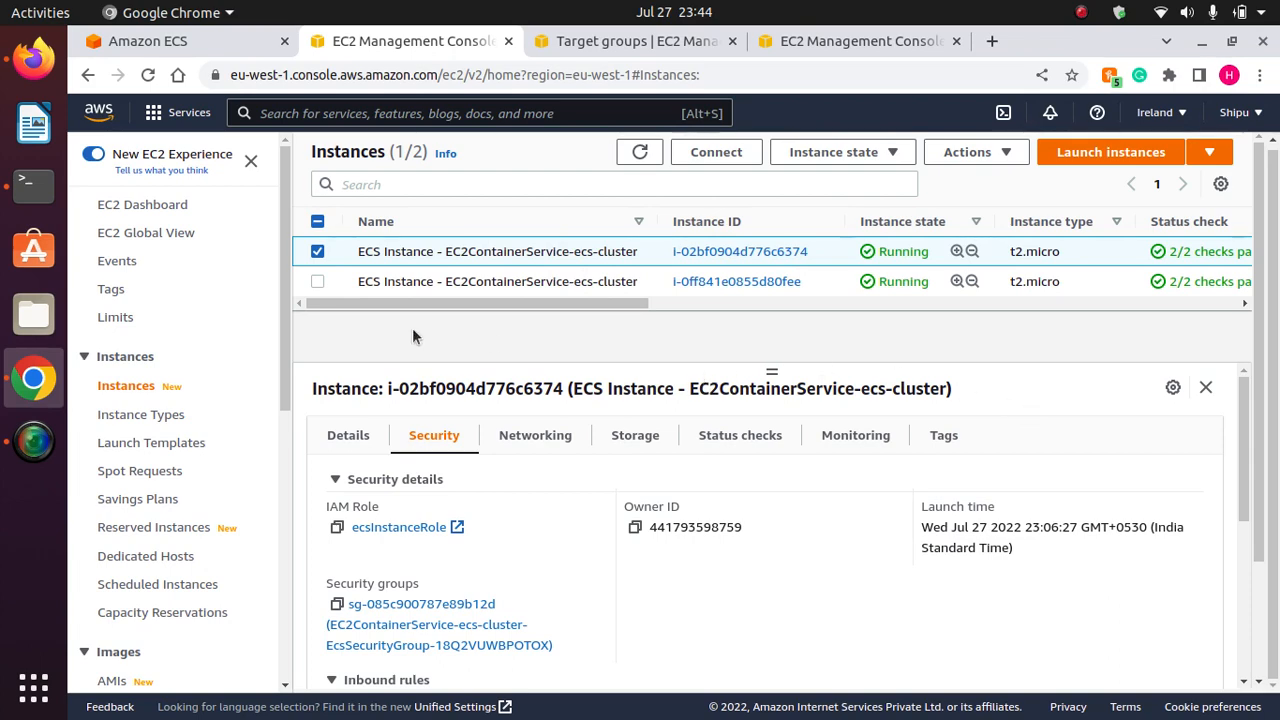
Select only the second ECS instance and open its security group's inbound rules in the rule editor.
click(316, 281)
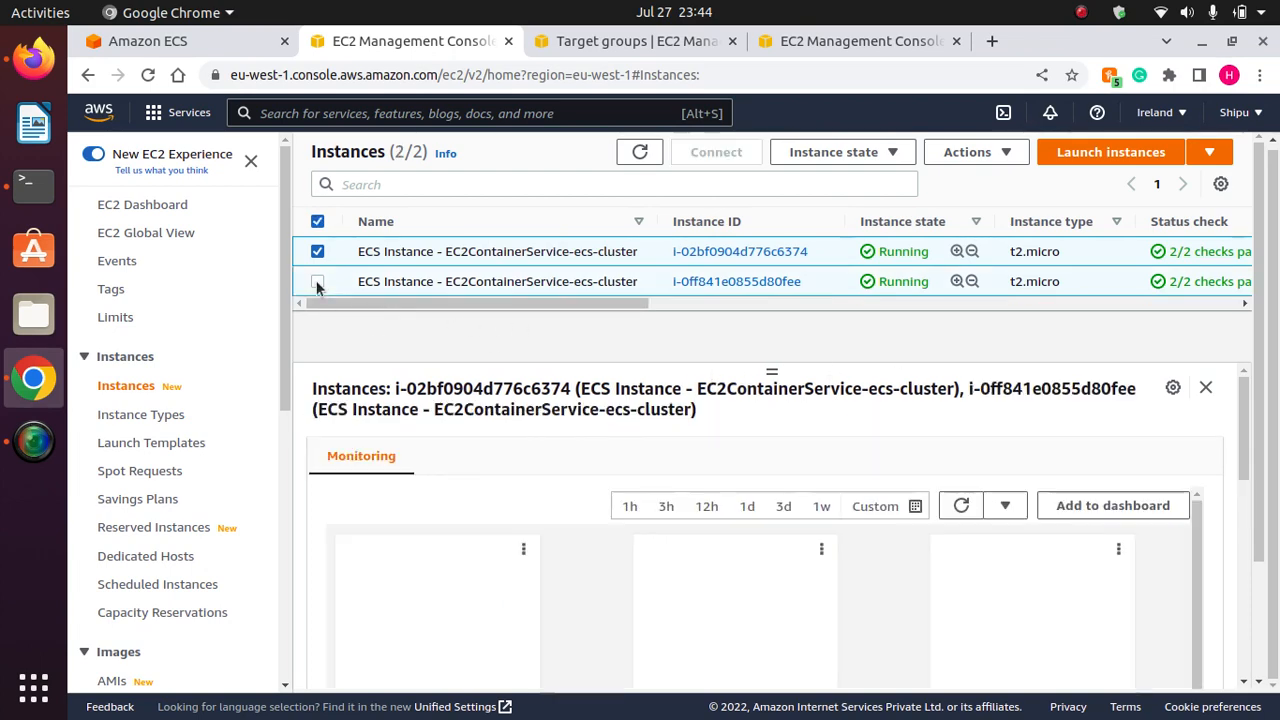
click(317, 251)
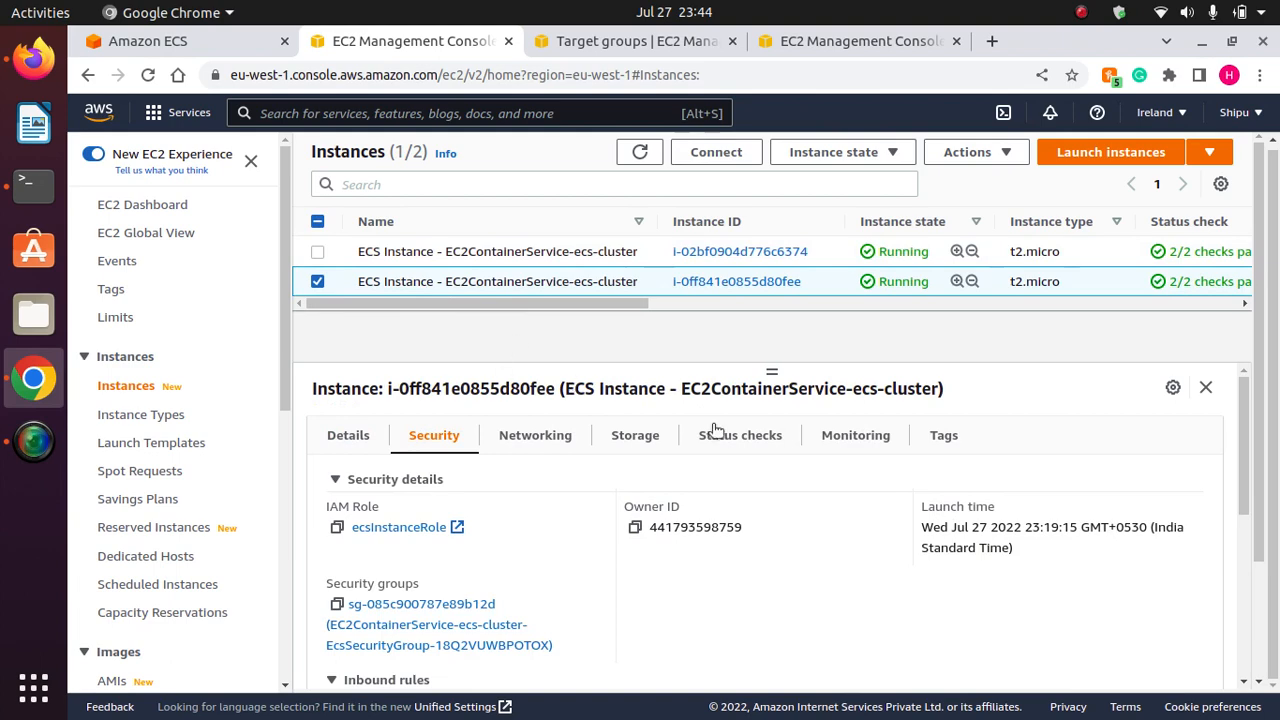
click(453, 628)
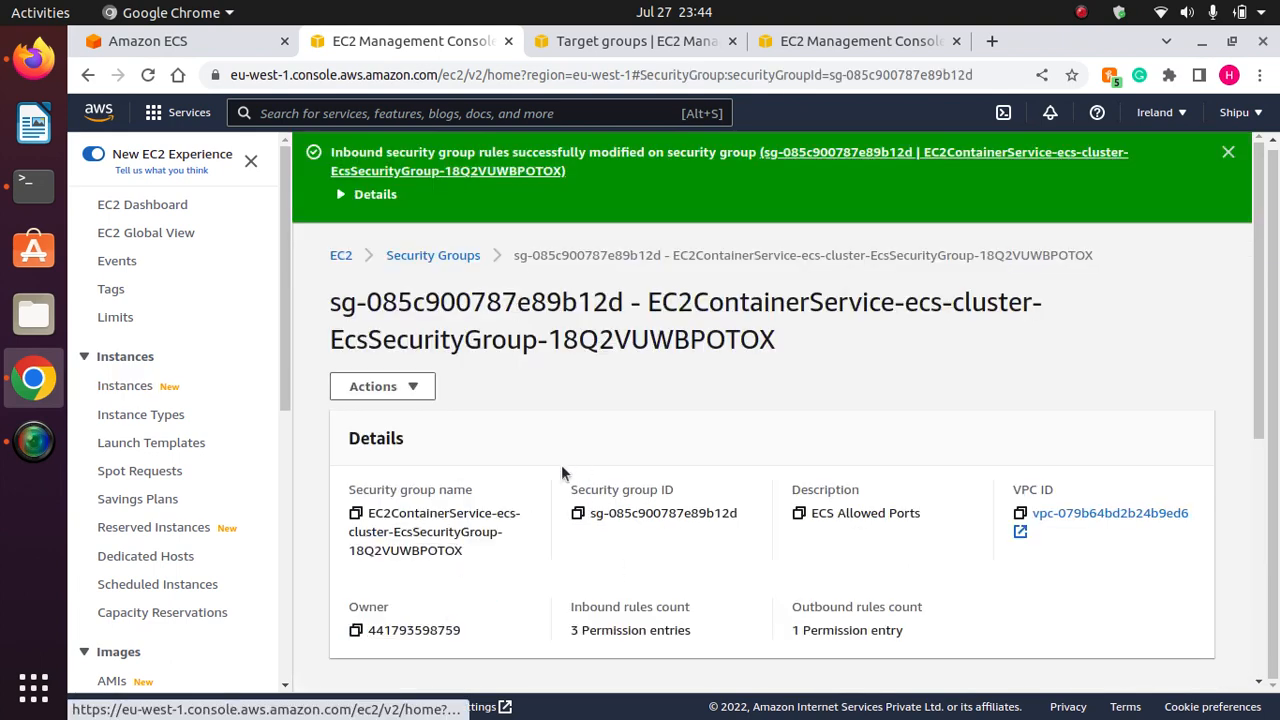
drag(1258, 422, 1223, 594)
click(1074, 450)
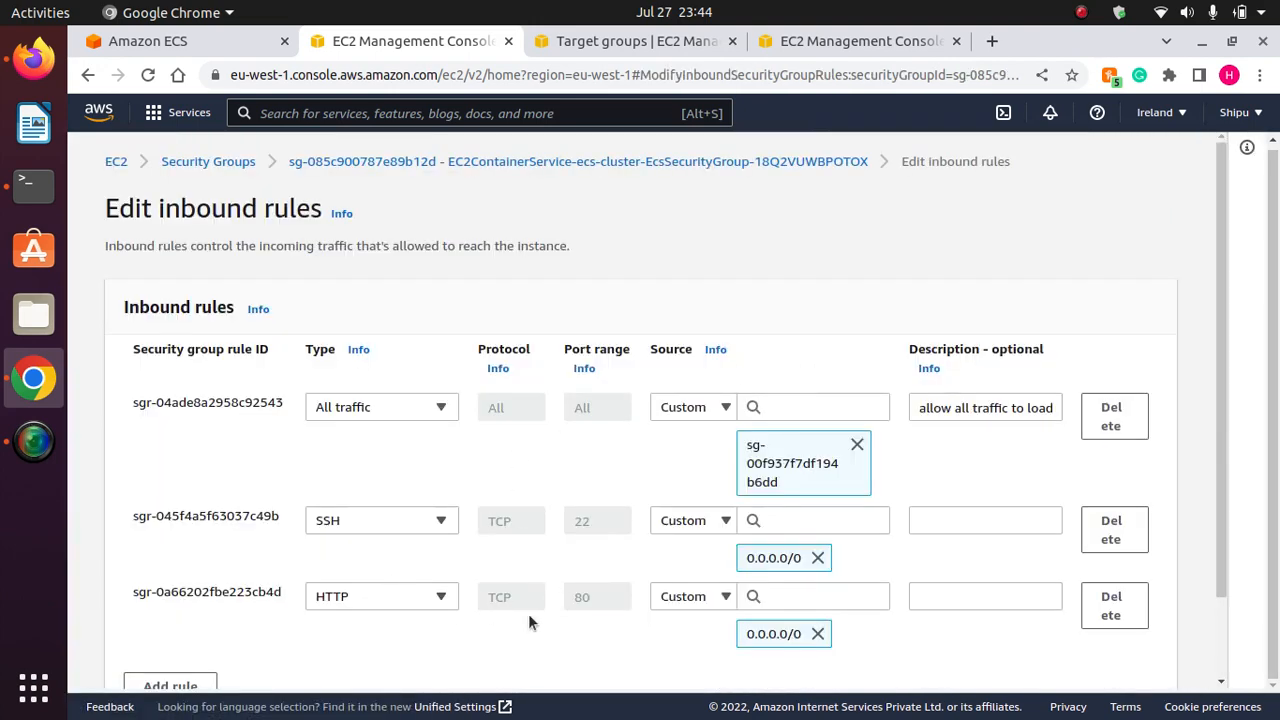
Leave the rule editor through the EC2 dashboard and list the instances with the running-state filter removed.
click(206, 41)
click(384, 40)
click(116, 162)
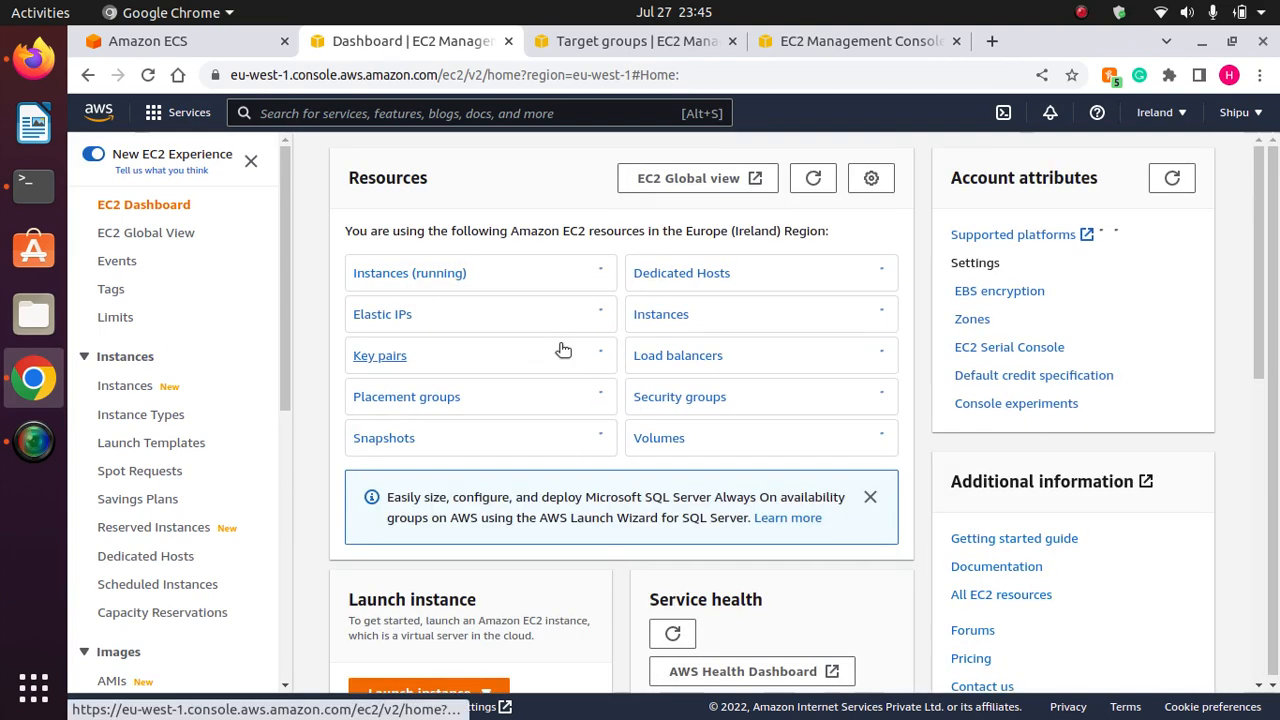
click(409, 274)
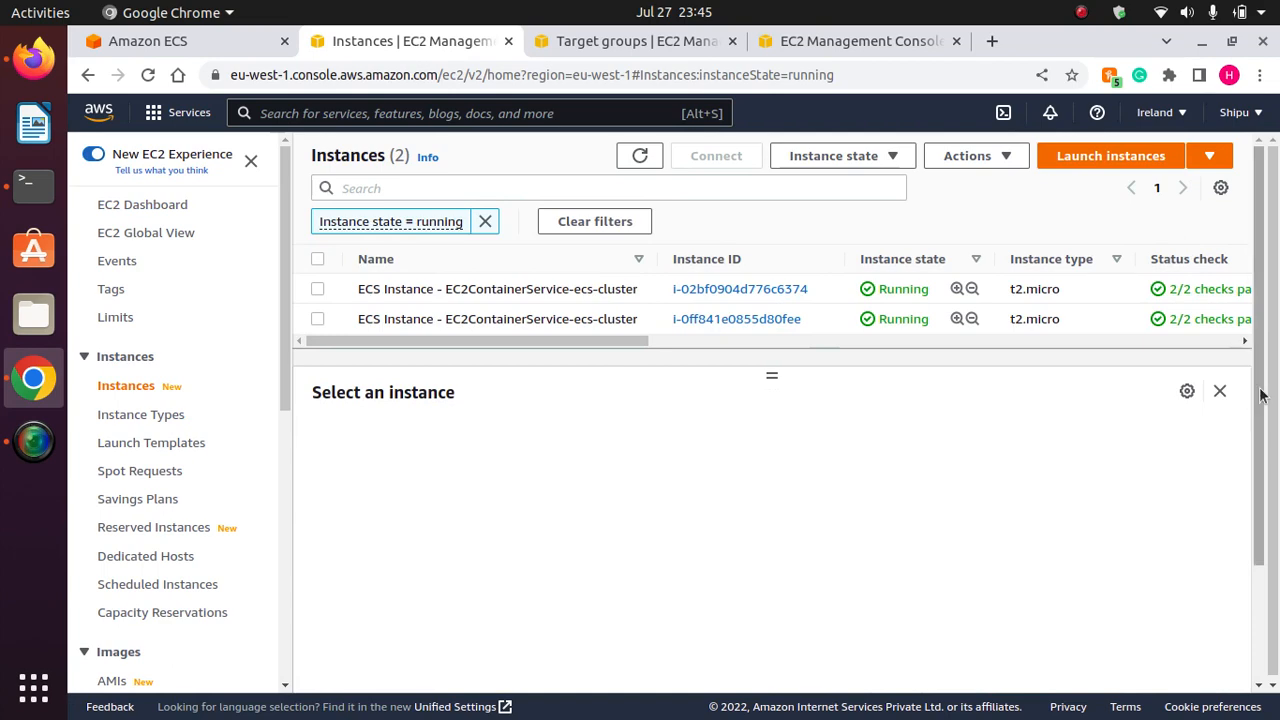
click(484, 222)
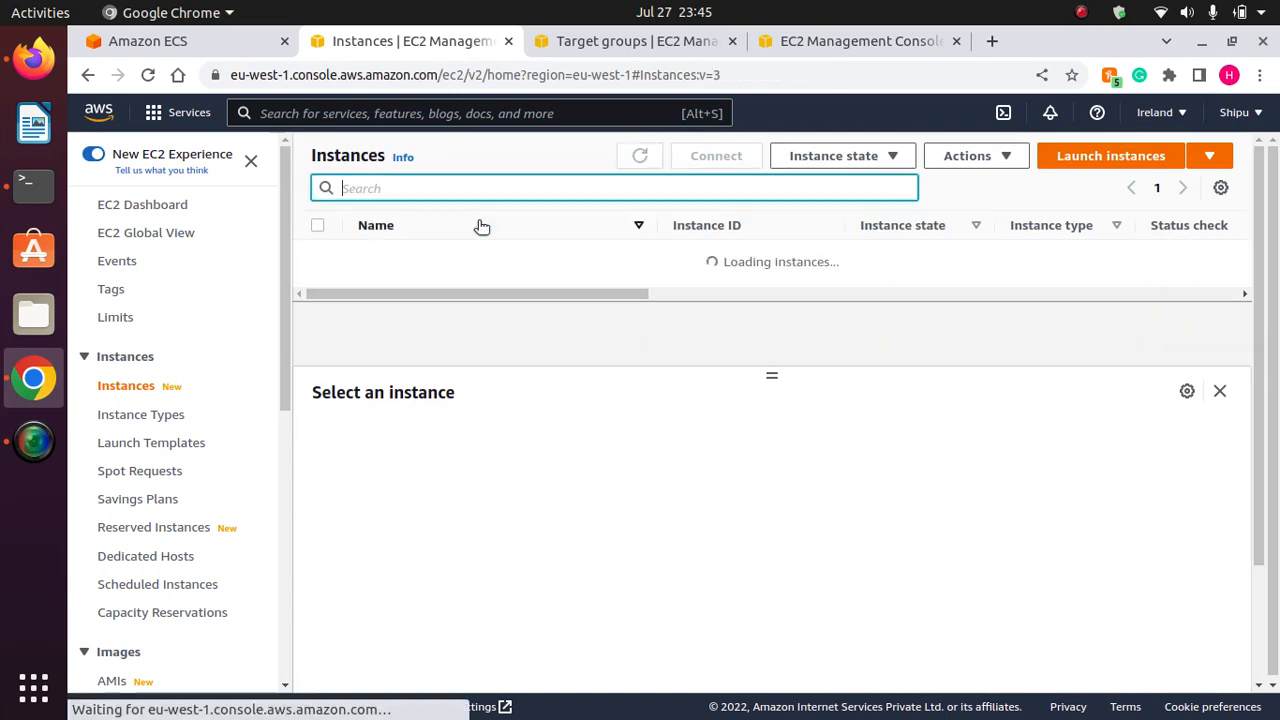
Examine the inbound security rules of the first ECS instance, including their ports, sources and security groups.
click(320, 258)
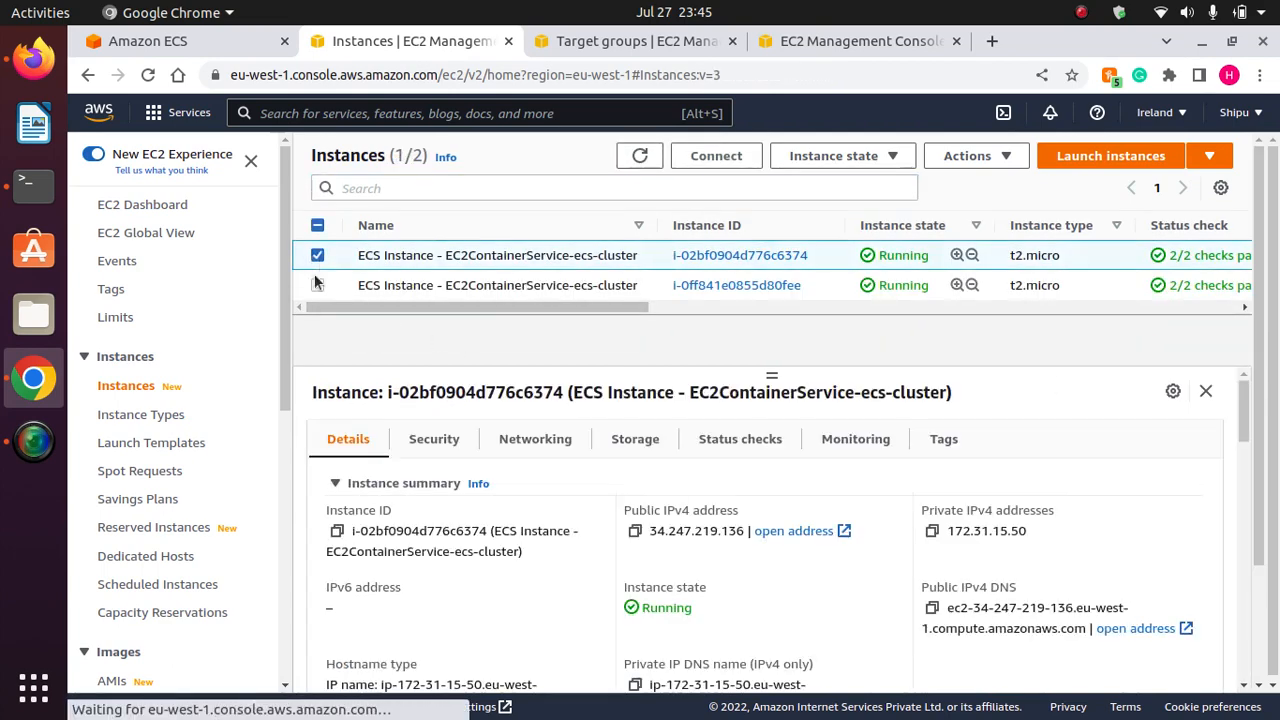
click(445, 441)
scroll(1247, 490, down, 5)
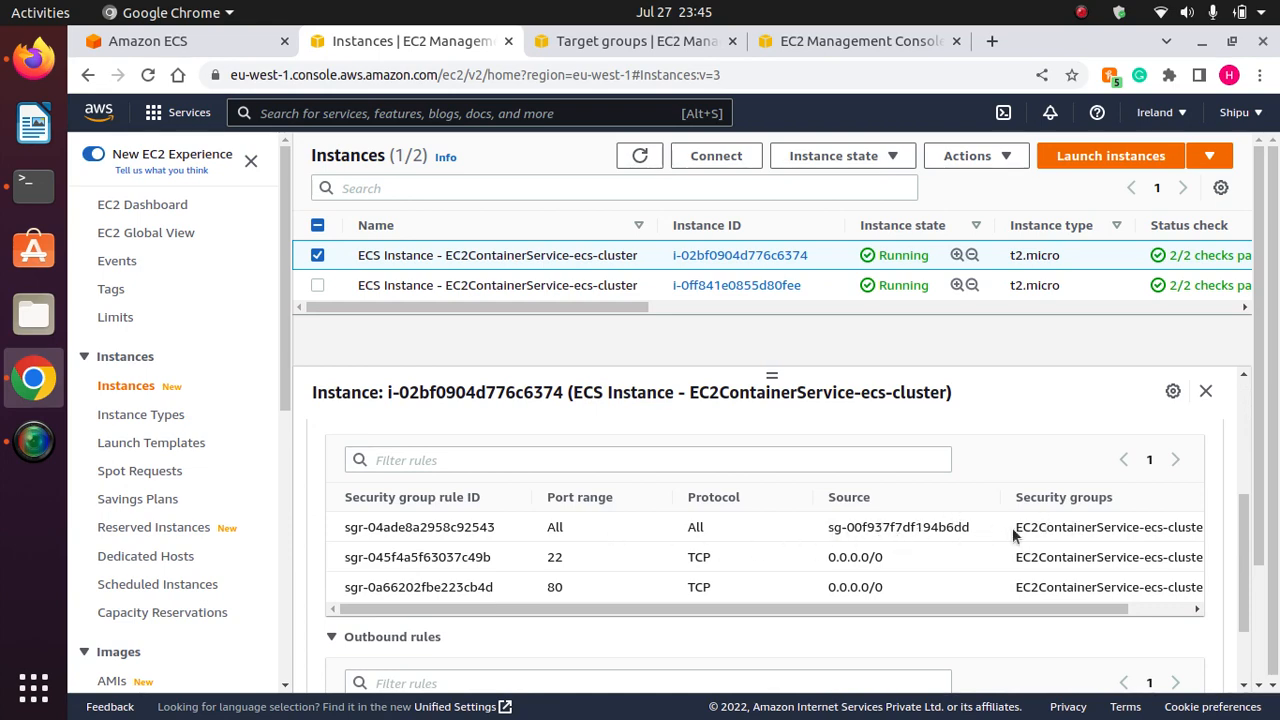
drag(949, 611, 894, 606)
Select only the second ECS instance and examine its inbound security rules.
click(317, 255)
click(317, 285)
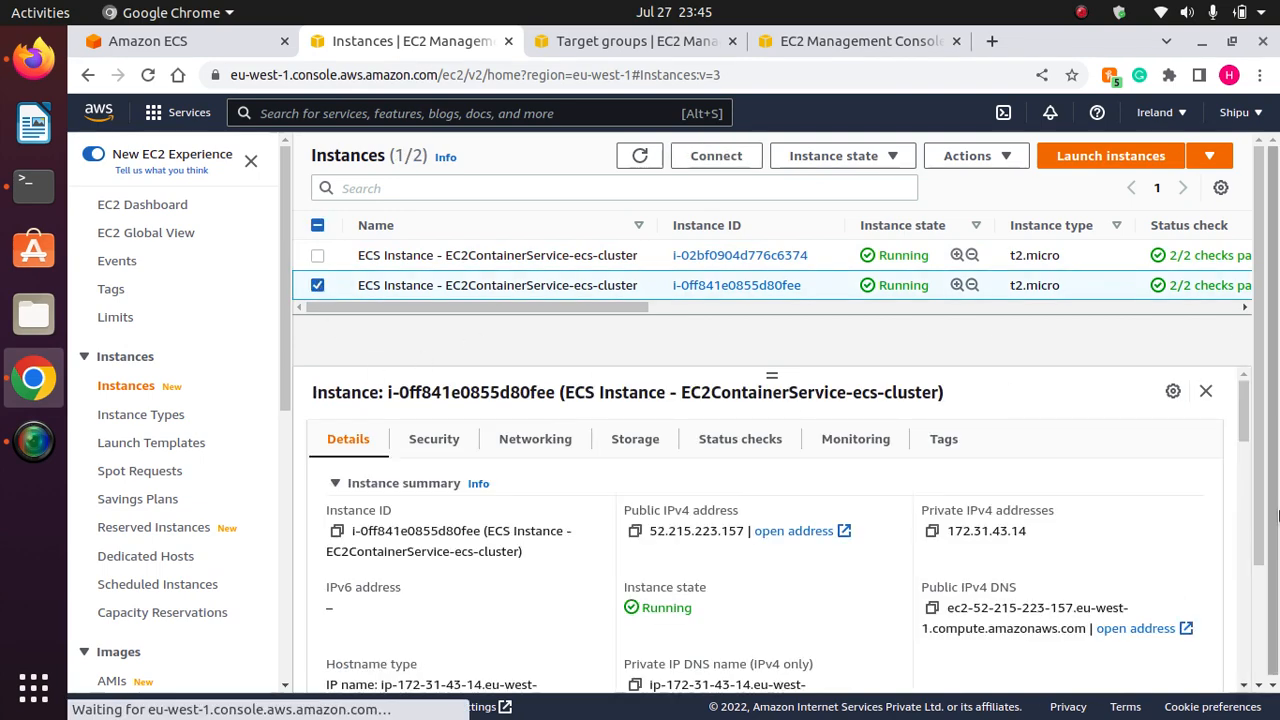
drag(1244, 425, 1240, 530)
click(447, 447)
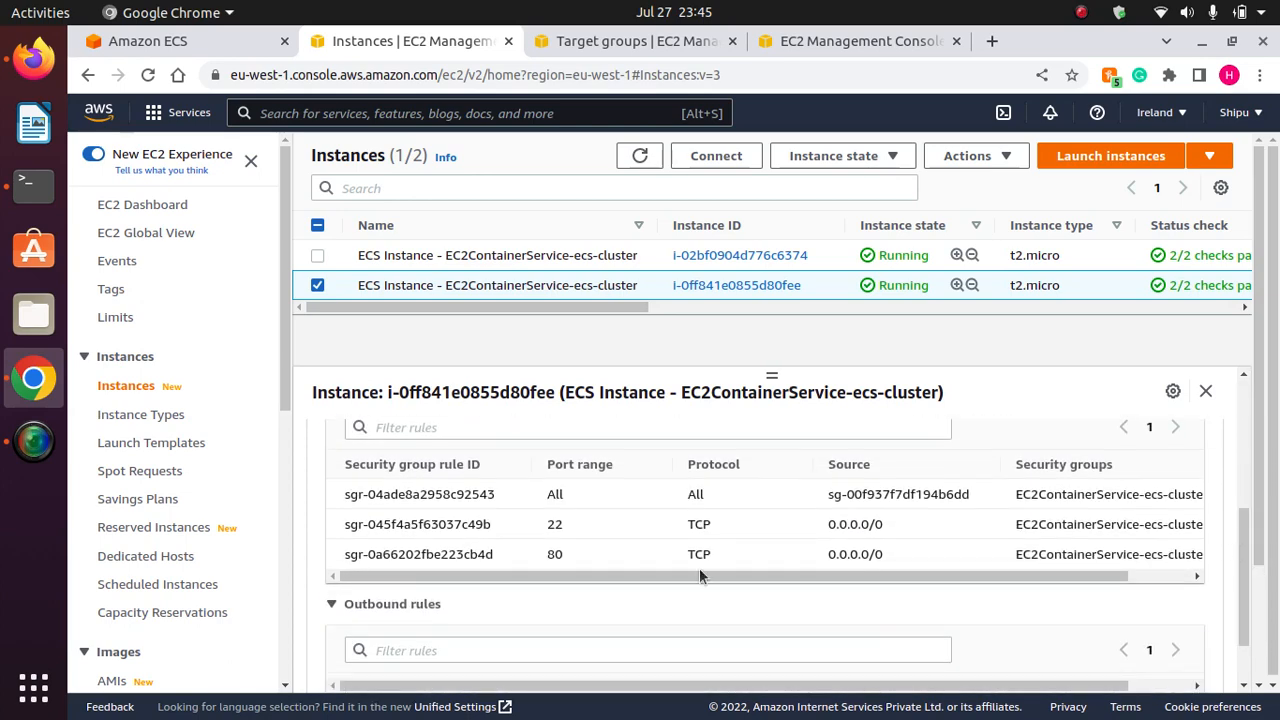